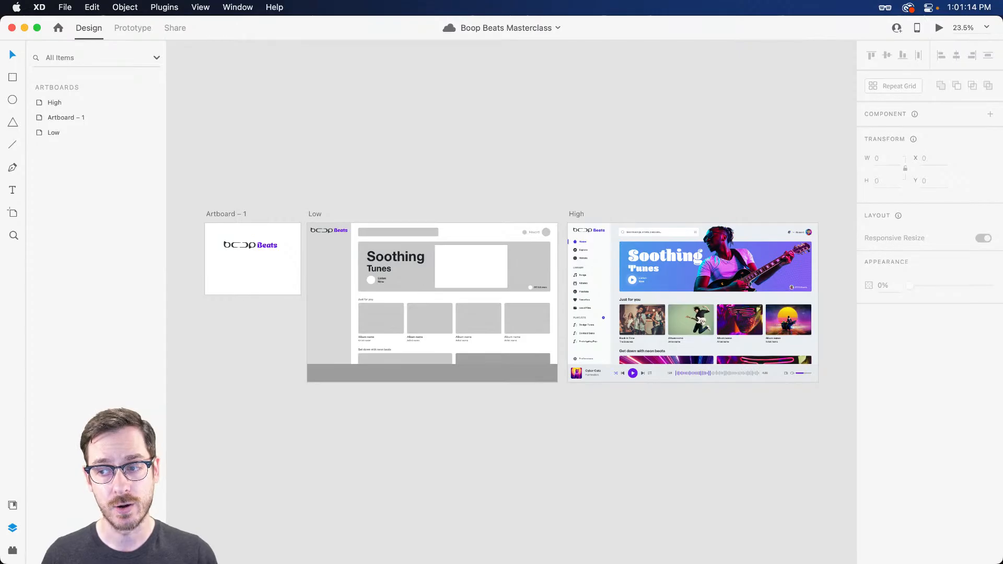
Step: Switch from Adobe XD to Safari to show the tweeted Boop Beats desktop design
key(super+Tab)
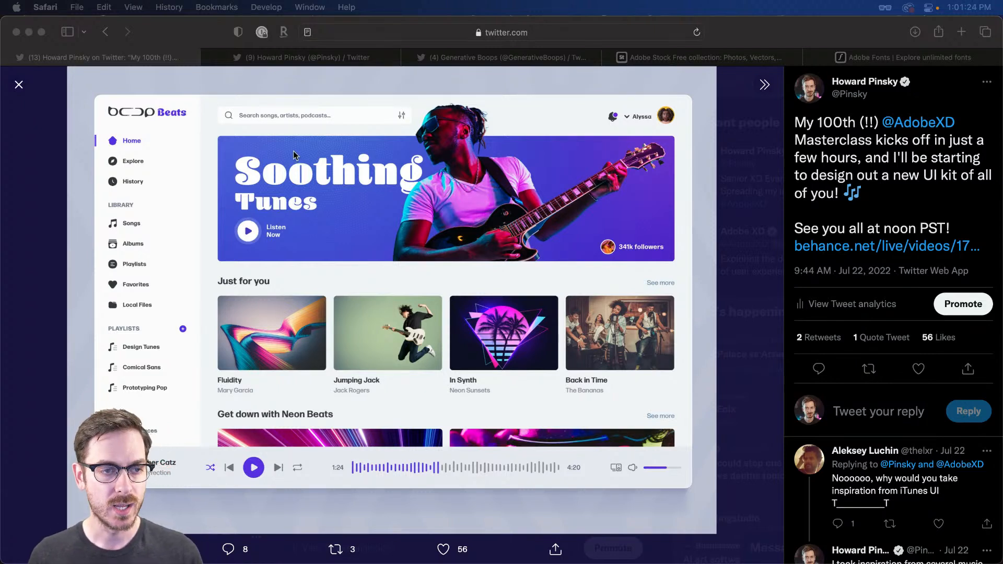
Step: View the tweet with the Now Playing phone mockup in Safari, then return to Adobe XD
click(199, 32)
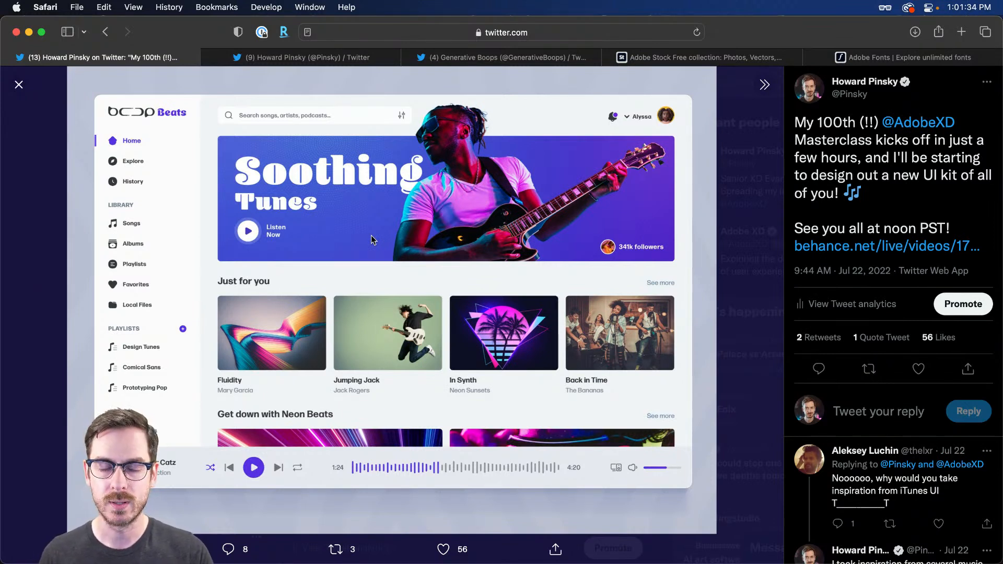
click(306, 59)
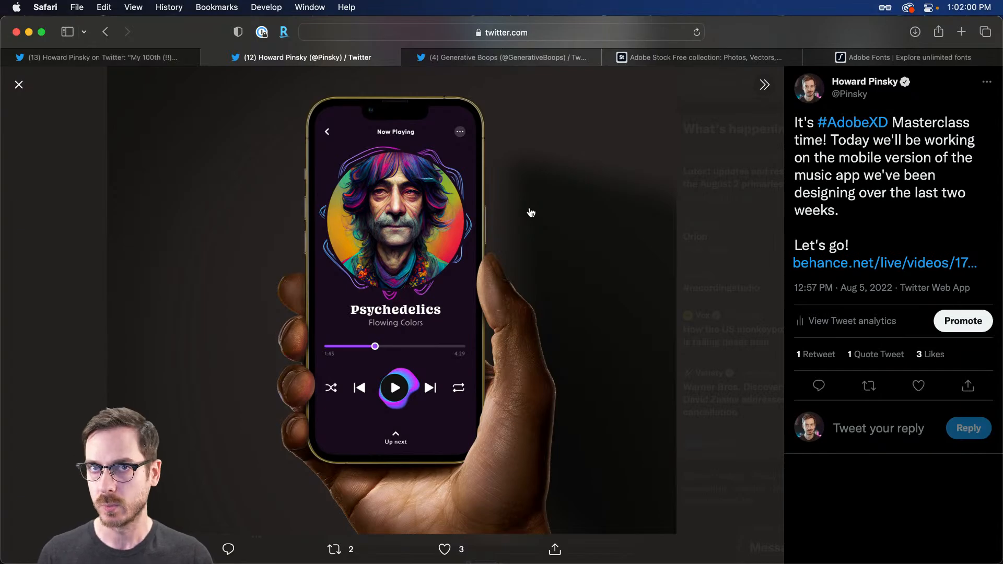
key(super+Tab)
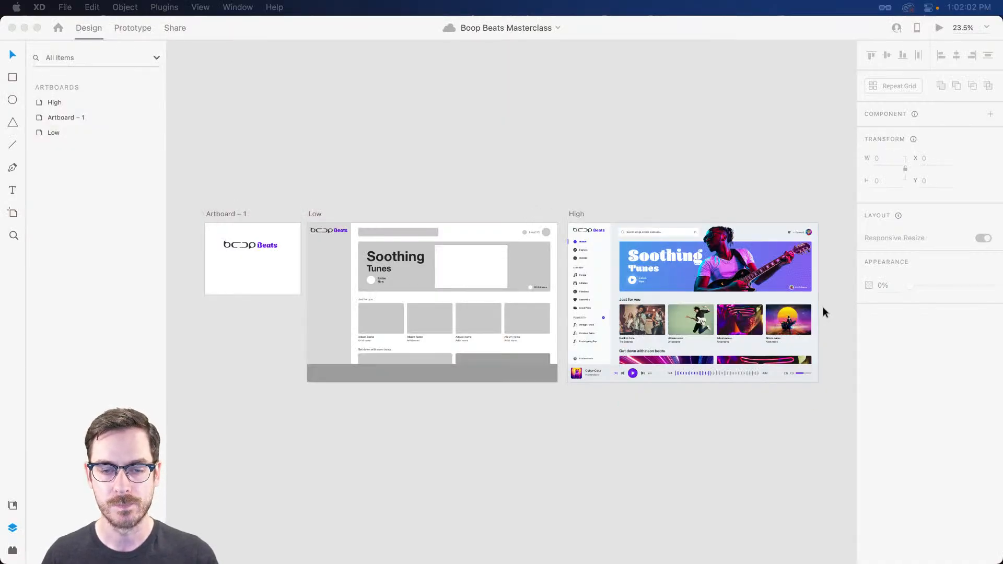
Step: Add a 428 × 926 iPhone 13, 12 Pro Max artboard next to the High design
scroll(822, 306, right, 3)
scroll(800, 281, up, 5)
scroll(800, 282, right, 1)
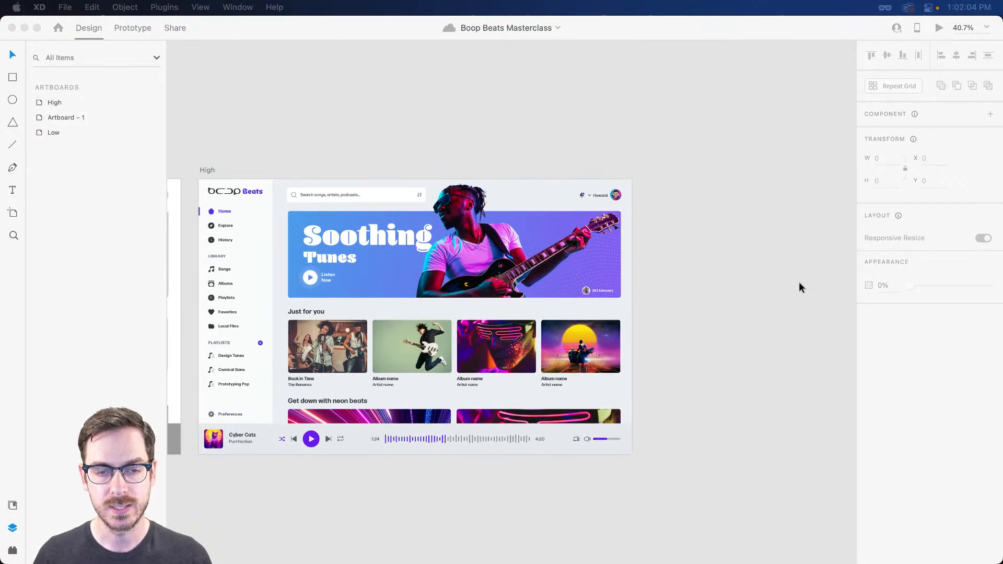
scroll(789, 290, up, 4)
scroll(779, 296, down, 1)
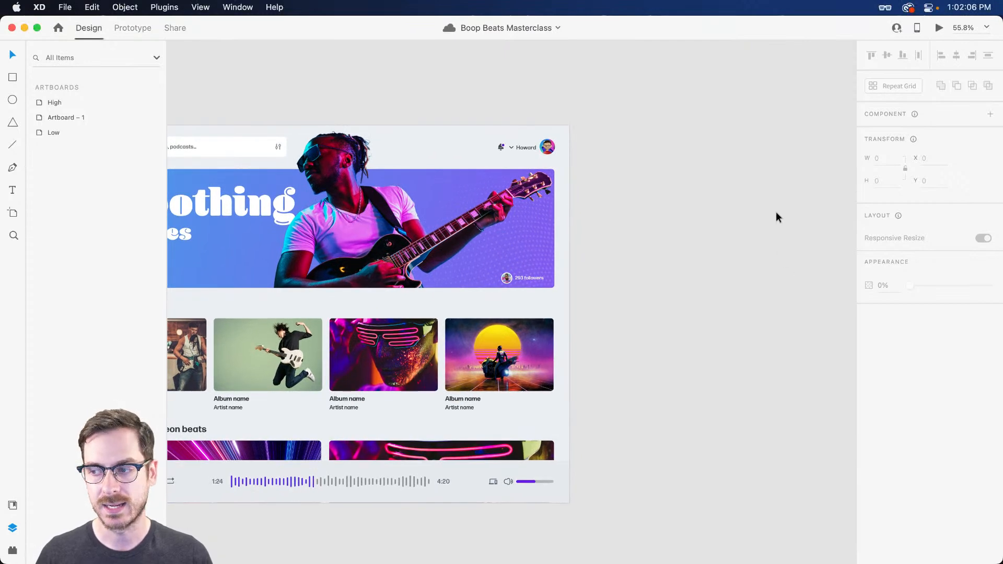
scroll(731, 290, down, 3)
scroll(731, 290, right, 2)
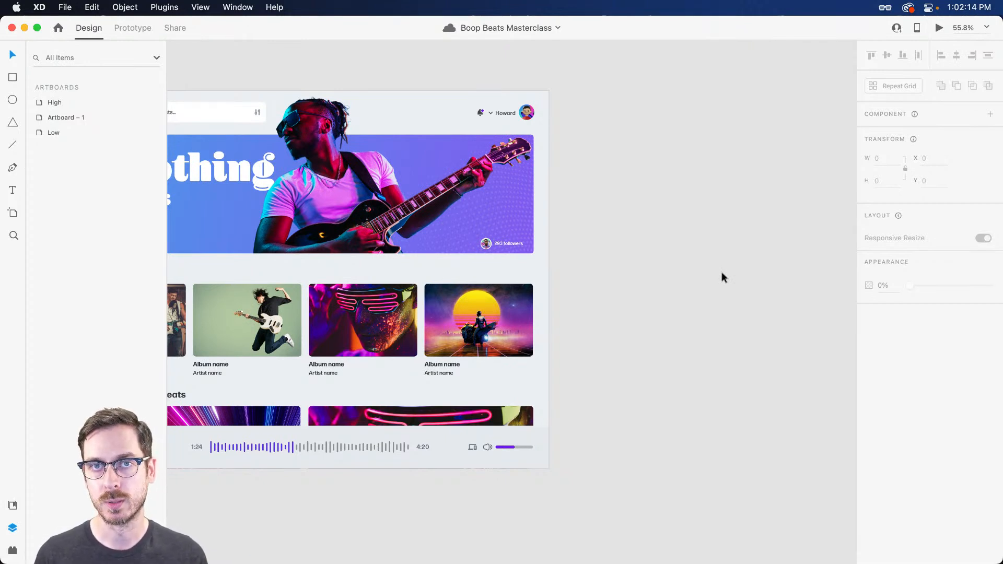
click(14, 213)
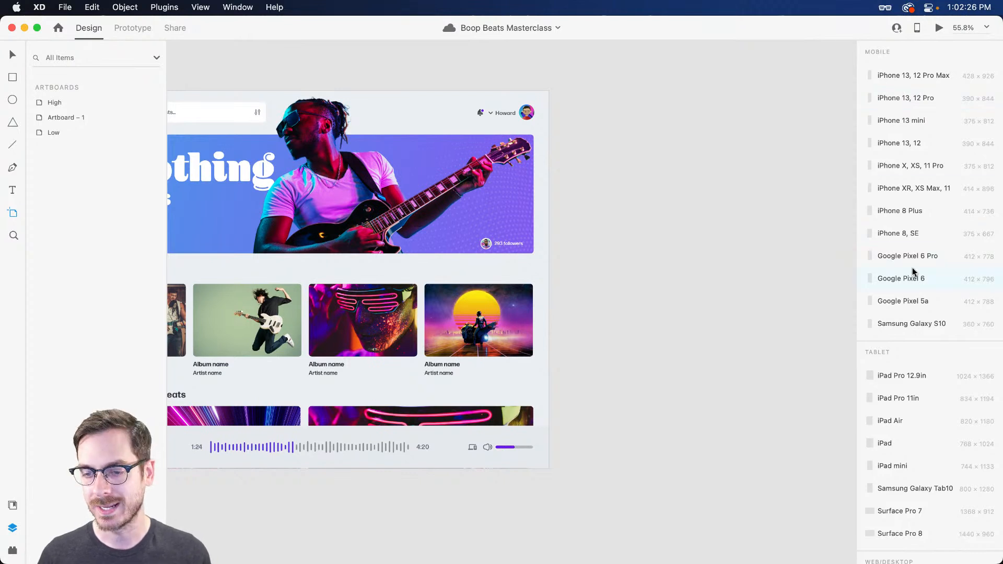
scroll(895, 329, down, 1)
scroll(891, 331, up, 1)
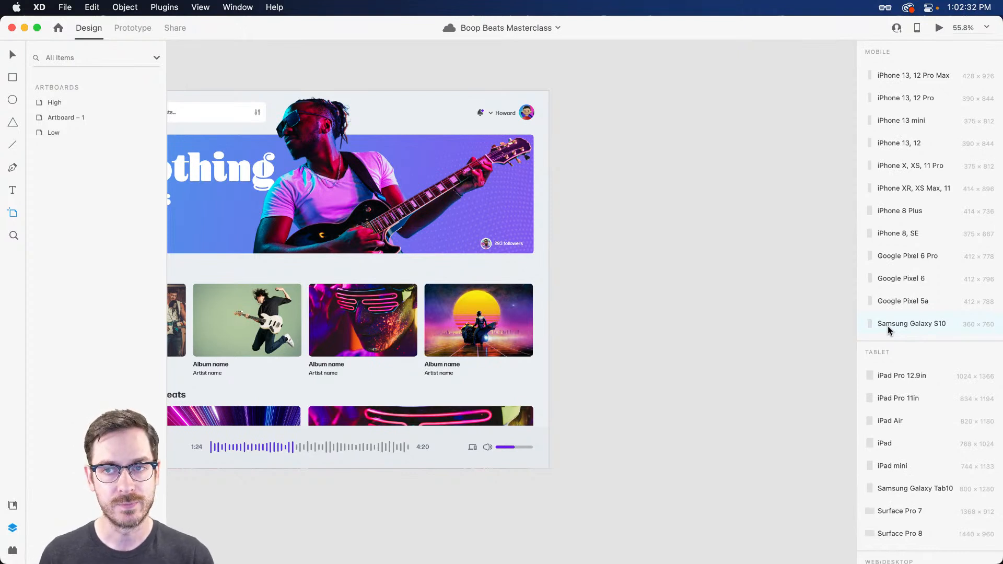
click(893, 75)
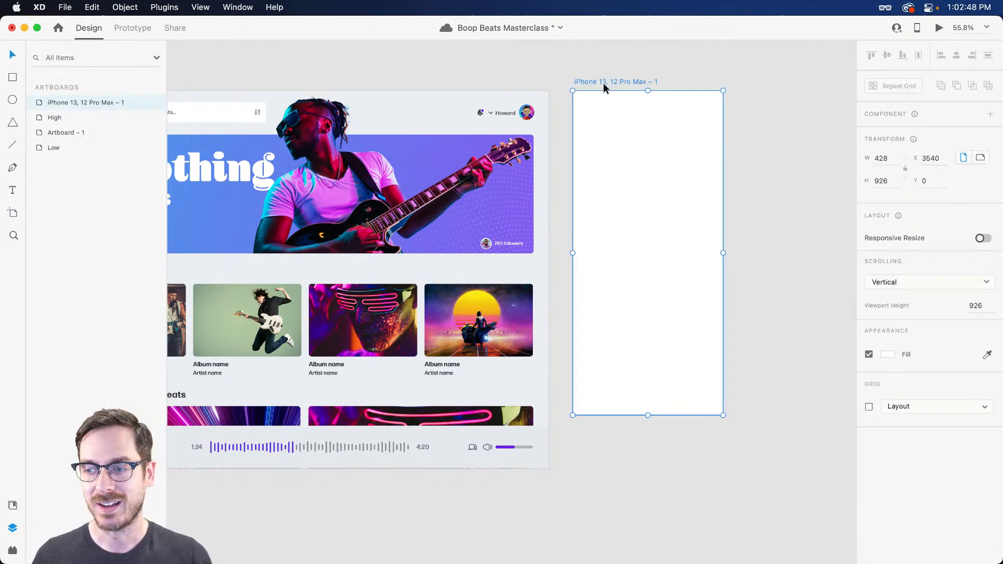
Step: Rename the new 428 × 926 phone artboard to 'Now Playing'
scroll(603, 85, right, 1)
scroll(715, 187, up, 1)
drag(768, 219, 693, 209)
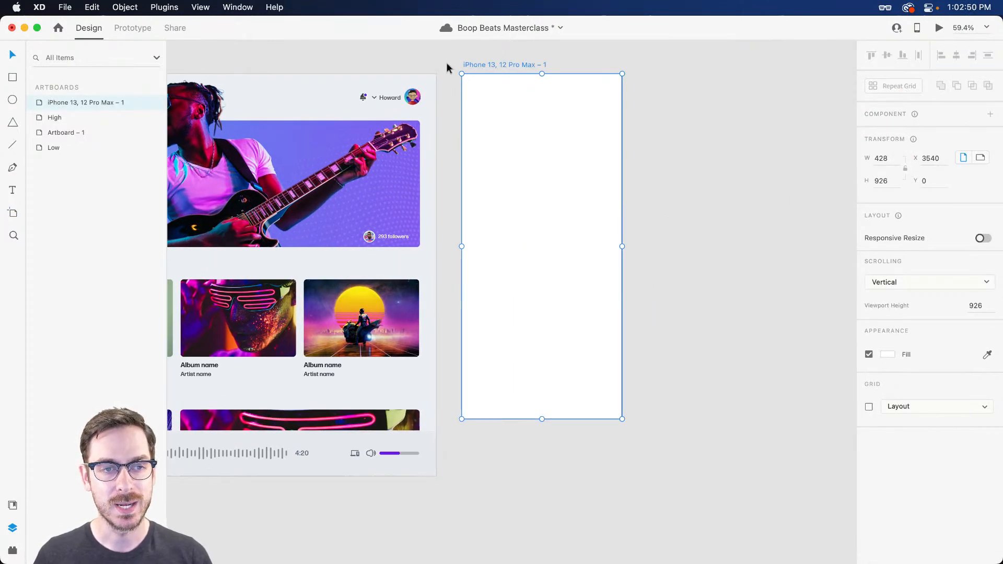
double_click(482, 65)
text(Now Playing)
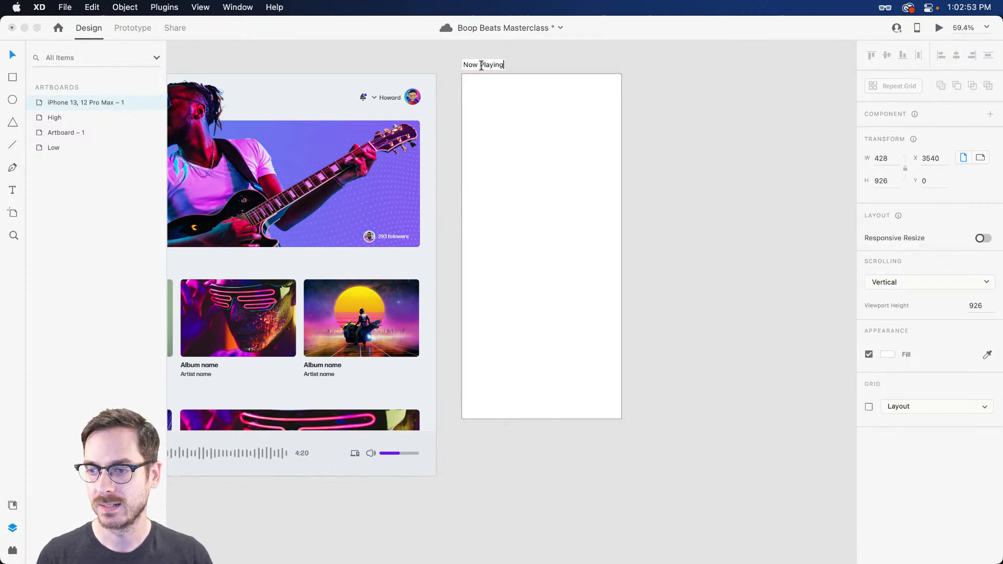
key(Return)
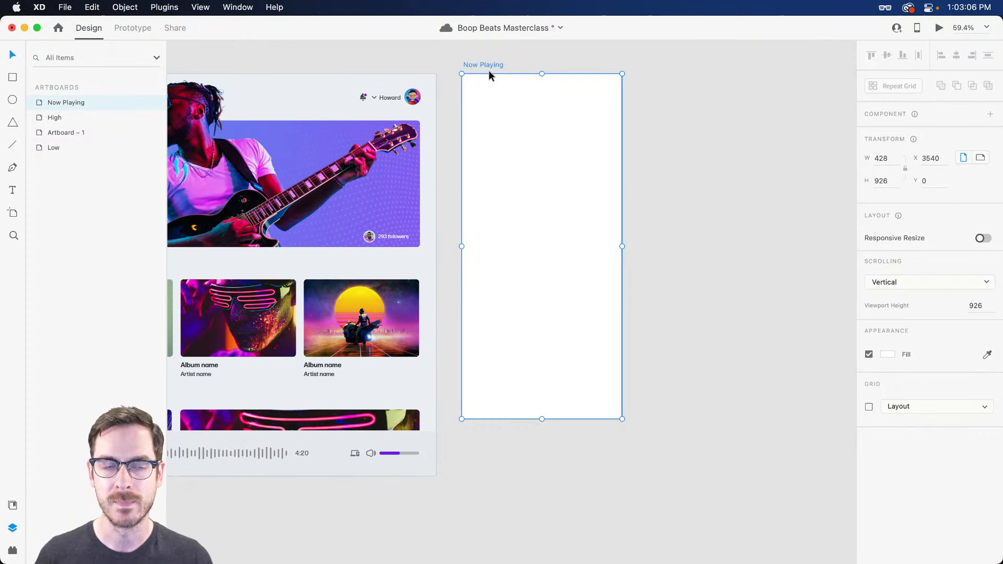
scroll(503, 112, left, 6)
scroll(504, 119, right, 4)
scroll(504, 124, right, 4)
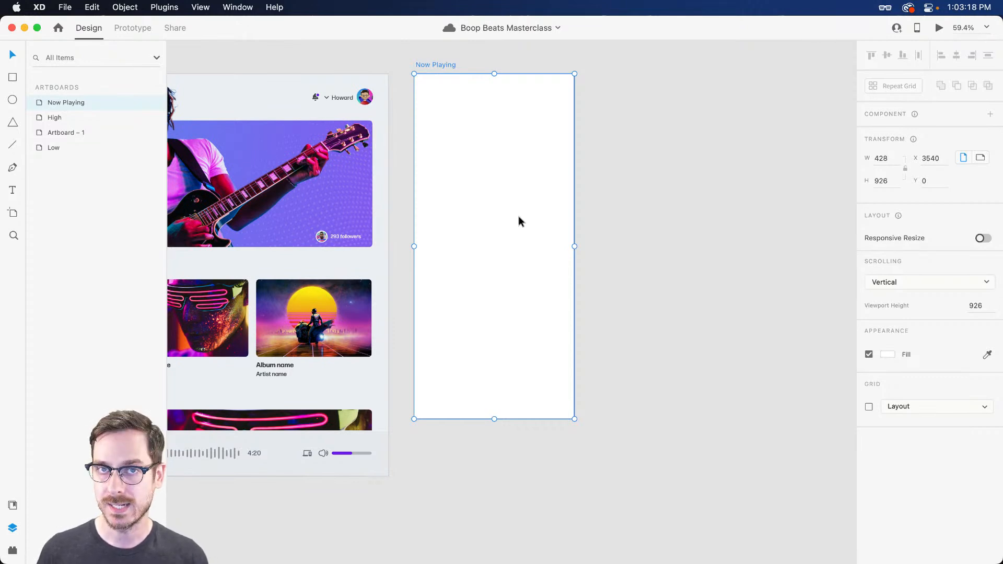
scroll(515, 219, left, 3)
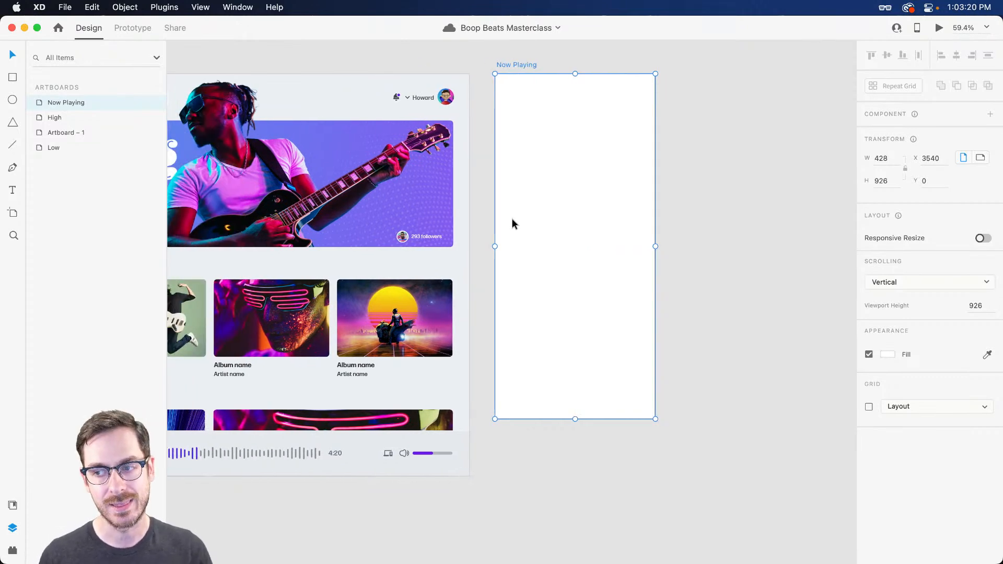
scroll(512, 219, right, 3)
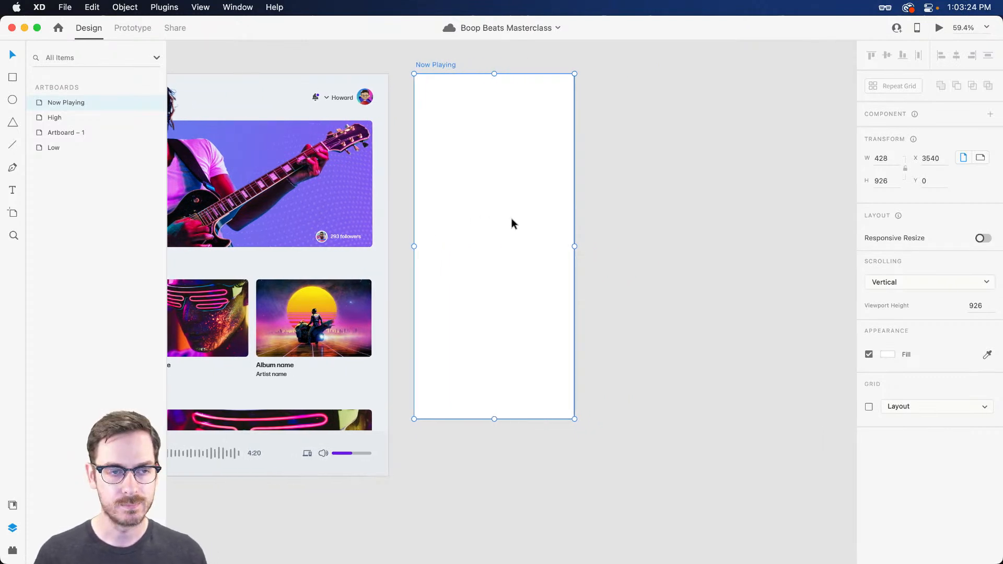
scroll(511, 218, right, 2)
scroll(416, 89, up, 3)
scroll(414, 87, left, 3)
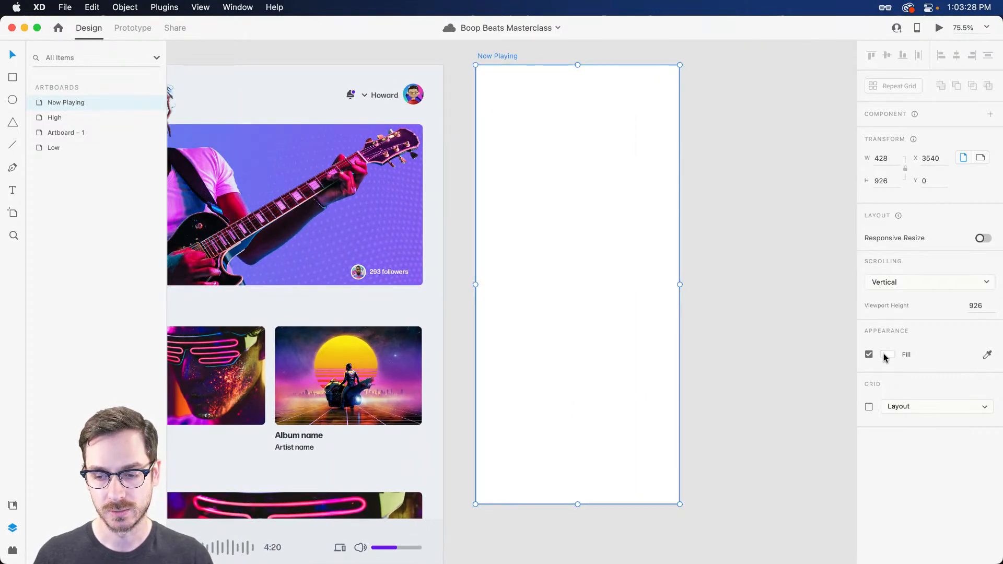
Step: Fill the Now Playing artboard background with dark blue-grey #202227
click(886, 355)
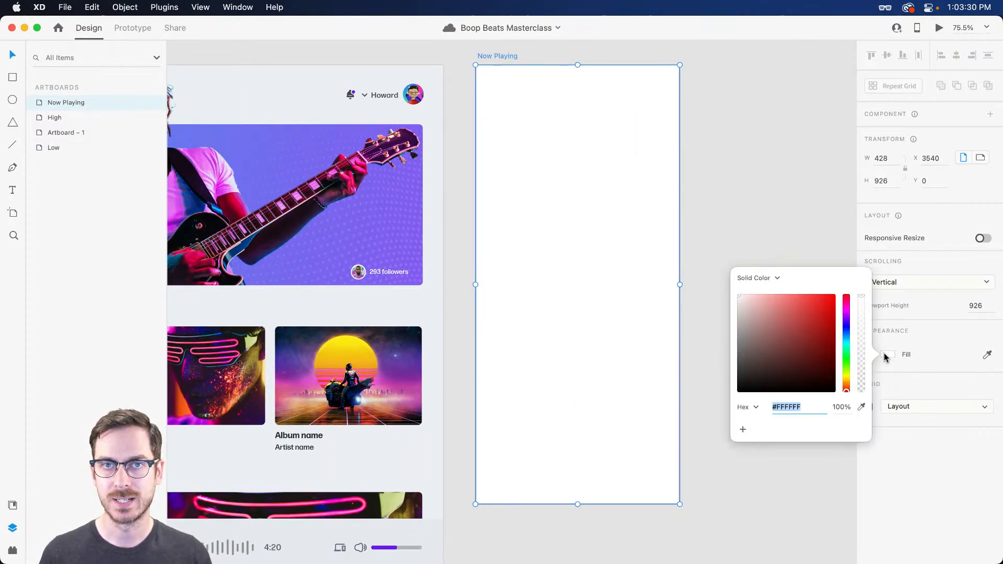
click(846, 335)
drag(847, 334, 847, 331)
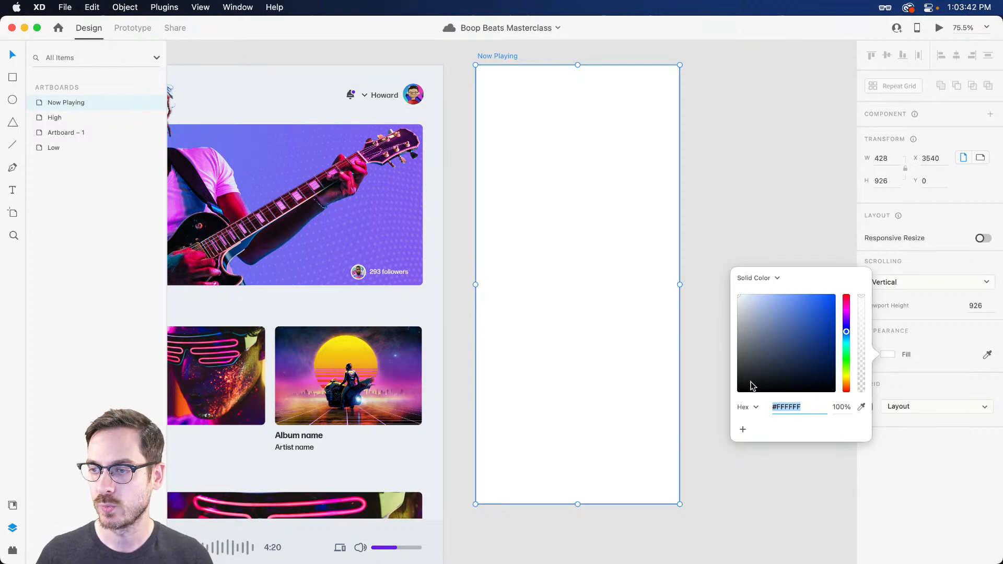
key(super+Tab)
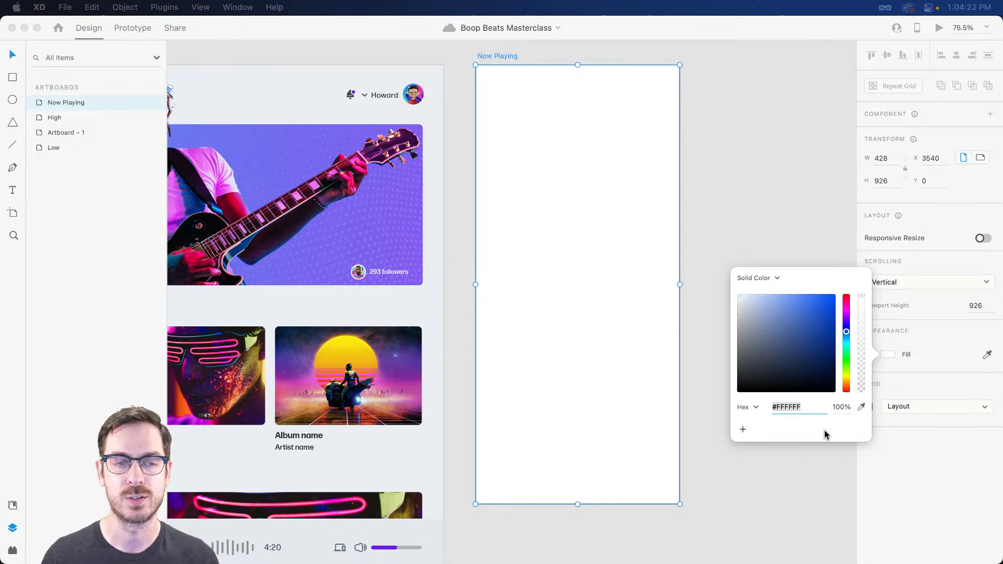
click(755, 379)
drag(755, 379, 757, 380)
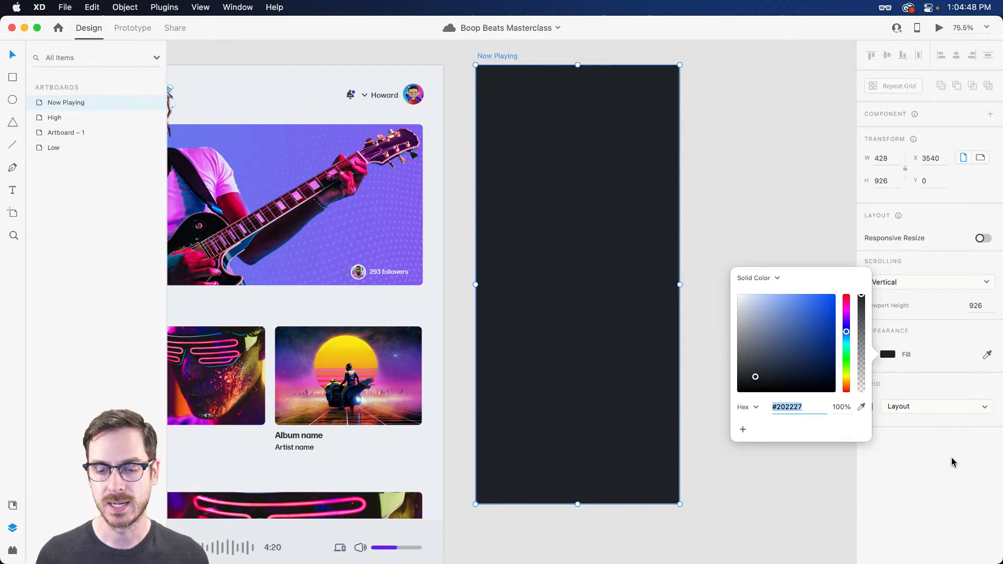
Step: Change the artboard's solid fill to purple-tinted near-black #1F1C21
click(824, 280)
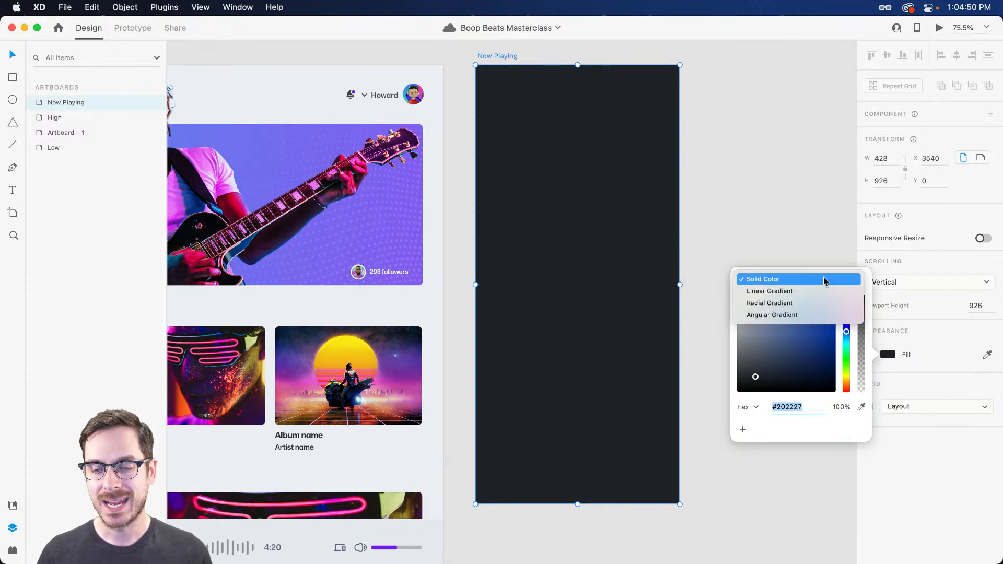
click(839, 437)
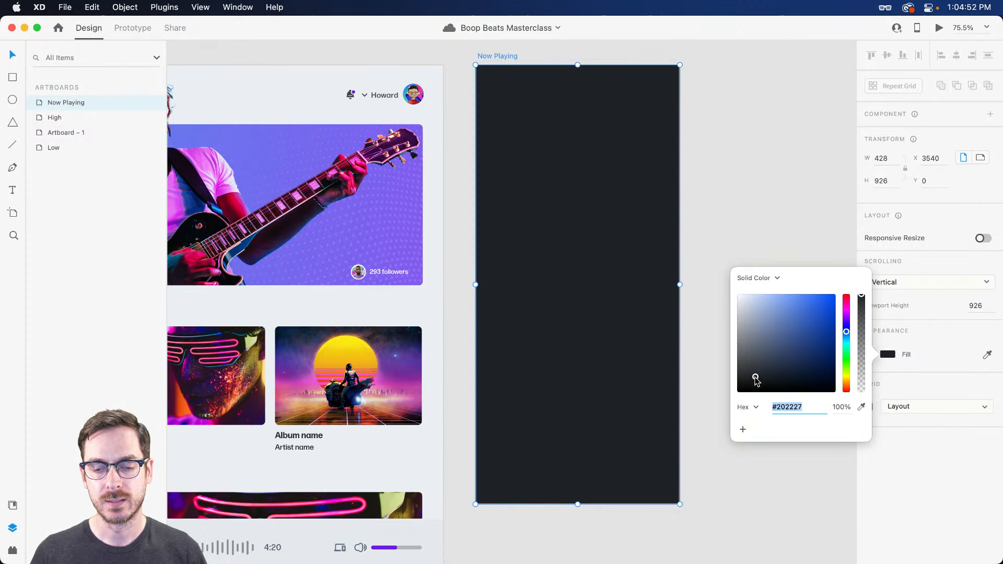
drag(755, 377, 738, 393)
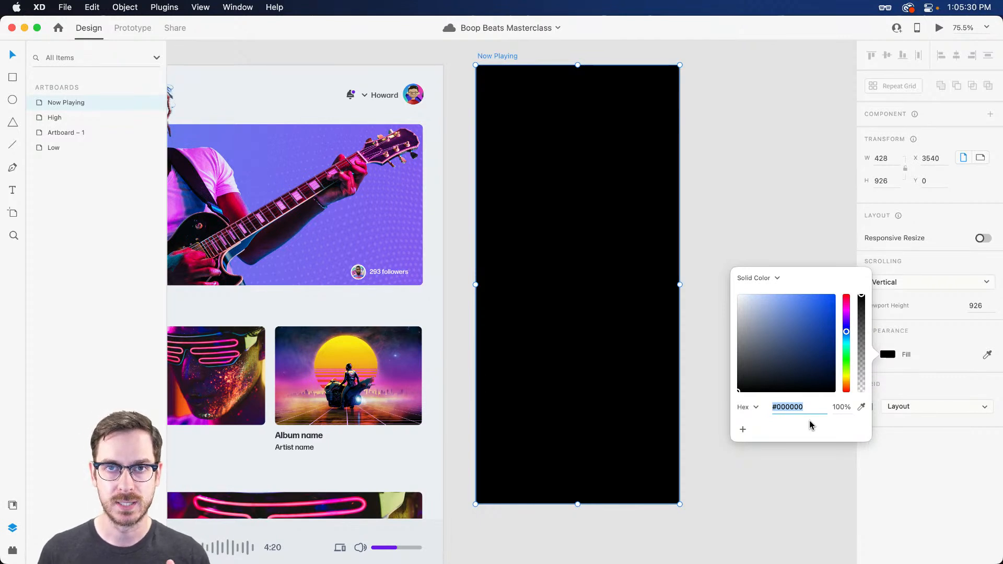
click(750, 380)
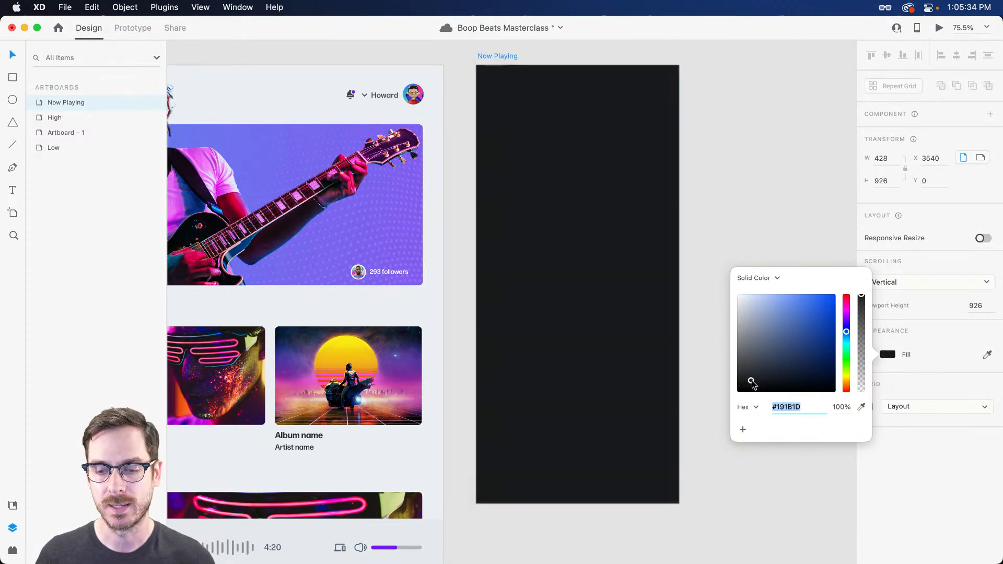
drag(846, 323, 847, 319)
click(753, 381)
click(752, 381)
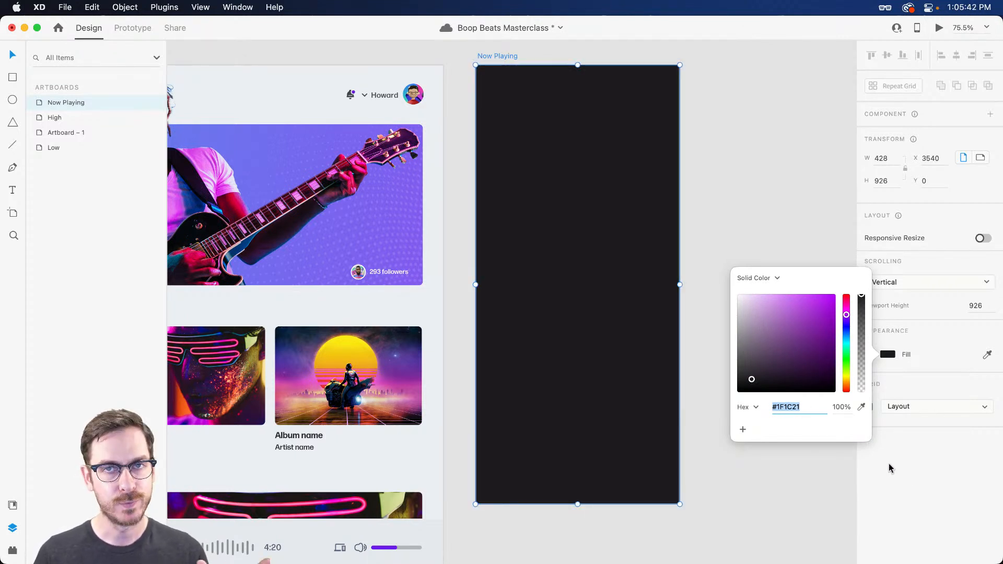
click(932, 495)
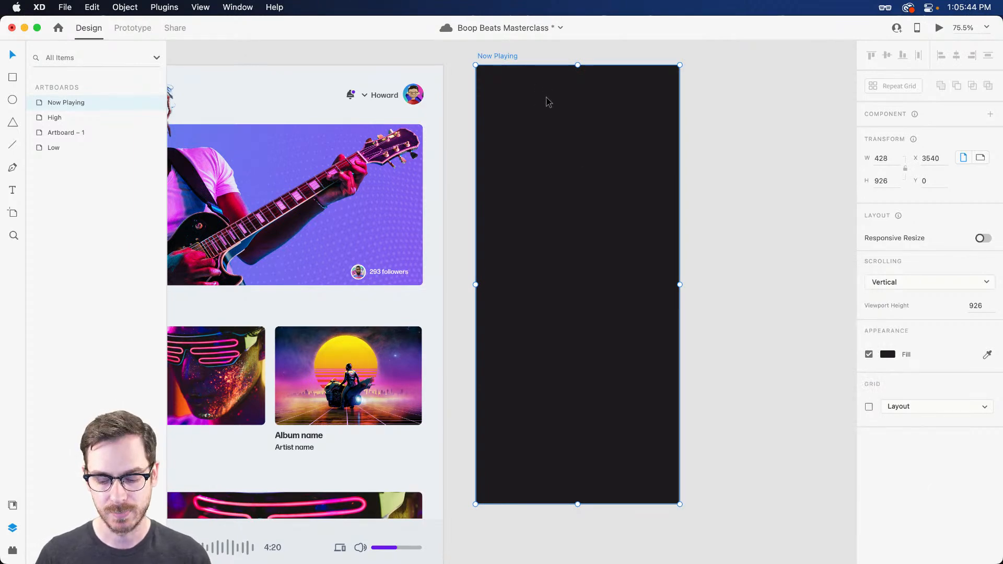
Step: Save the document
scroll(571, 51, up, 3)
scroll(573, 52, up, 3)
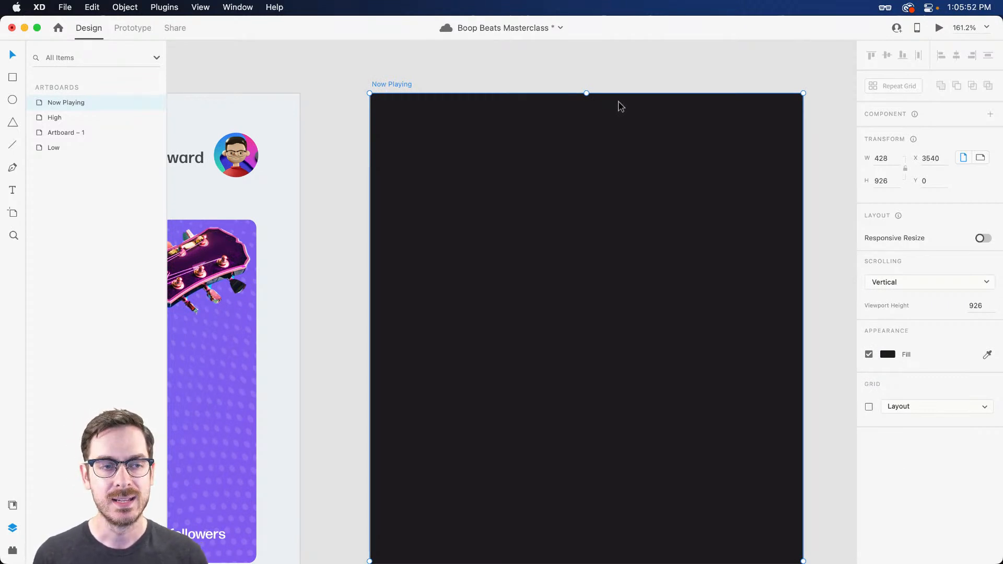
key(super+s)
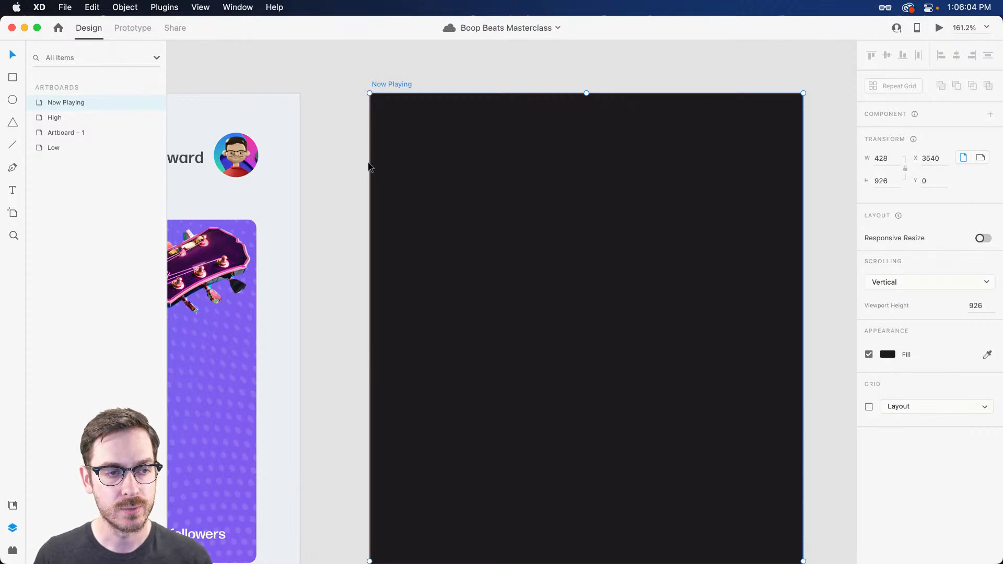
Step: Turn on guides and set vertical margin guides inset from the artboard's left and right edges
key(super+semicolon)
drag(366, 161, 770, 167)
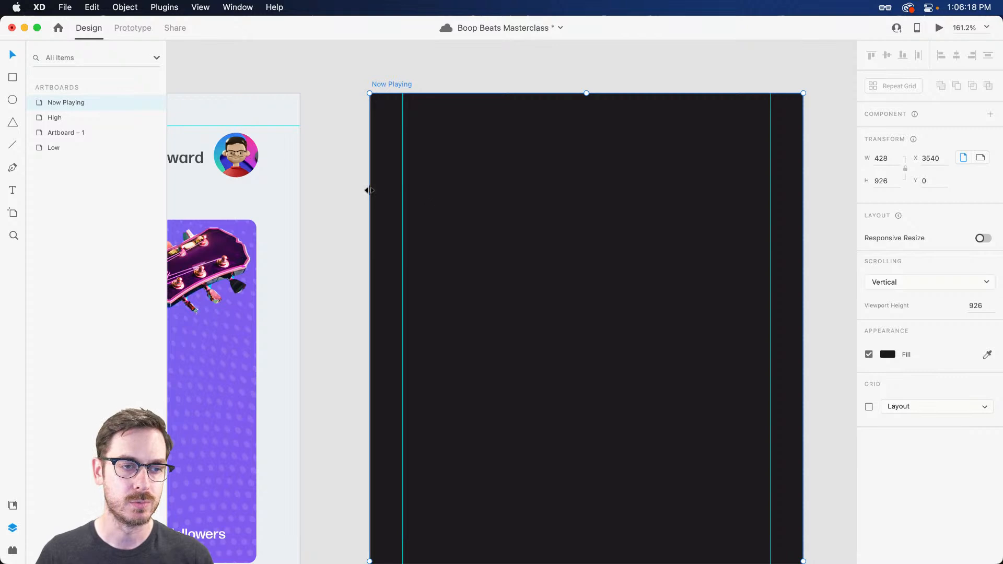
drag(403, 141, 394, 141)
key(super+z)
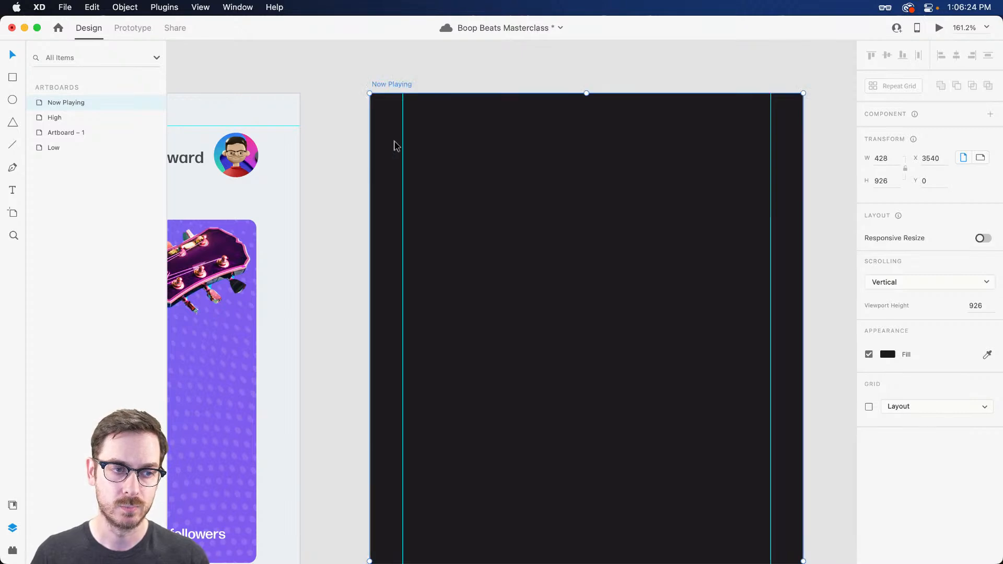
scroll(545, 121, up, 2)
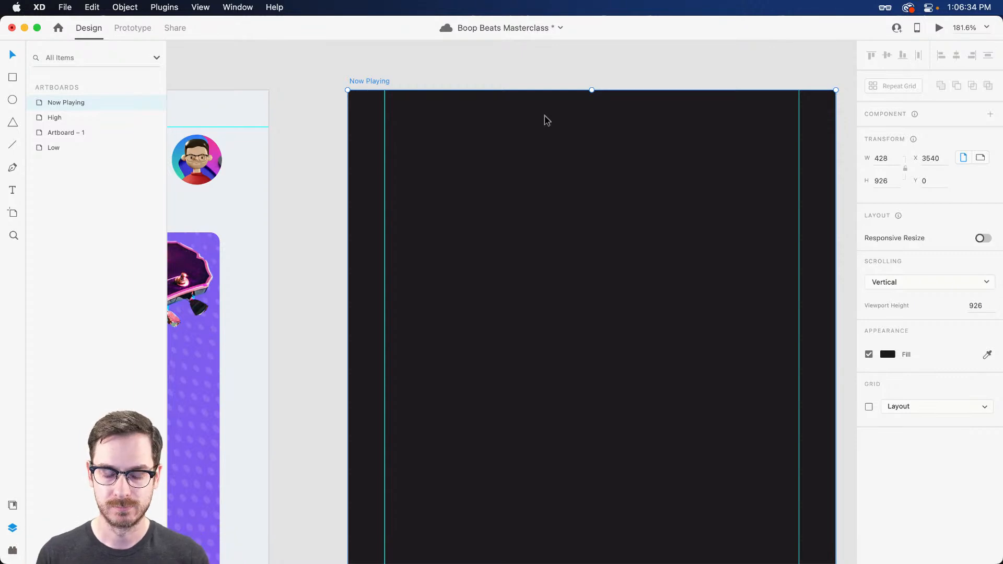
Step: Use a temporary 428 × 46 top bar to place a horizontal guide below the artboard's top
key(r)
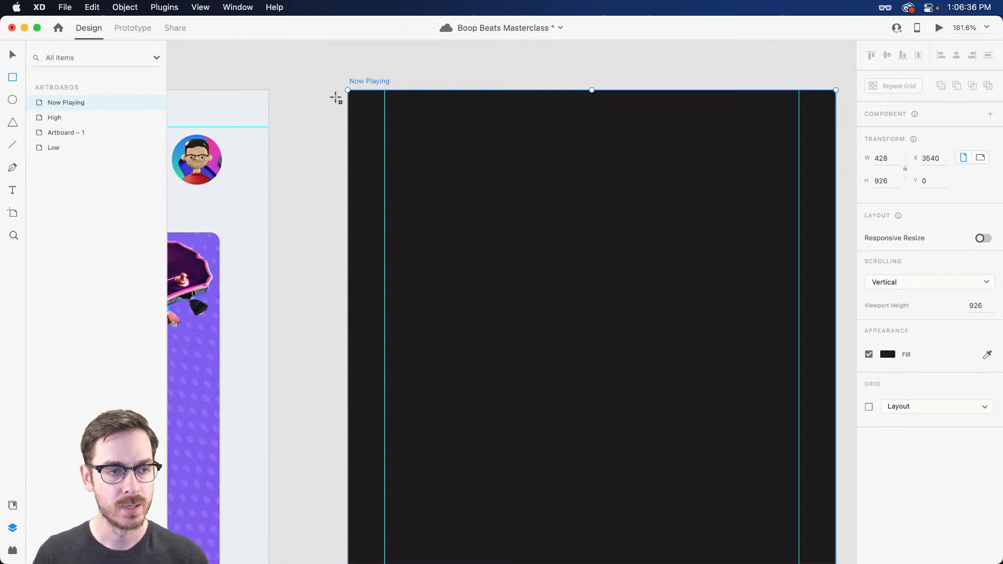
mouse_move(346, 89)
mouse_down()
mouse_move(851, 137)
mouse_move(779, 143)
mouse_up()
key(v)
drag(606, 166, 648, 157)
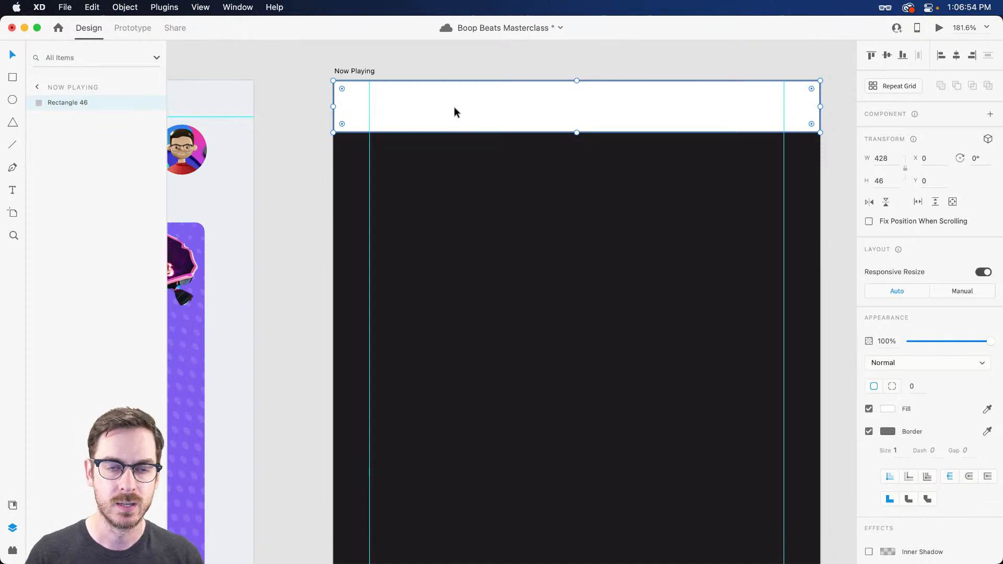
key(Delete)
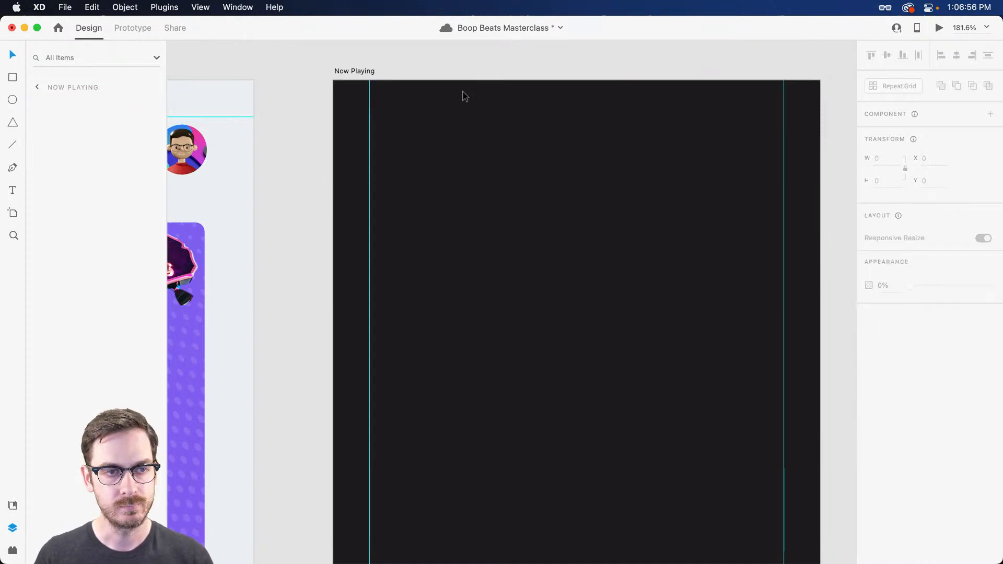
drag(463, 81, 466, 131)
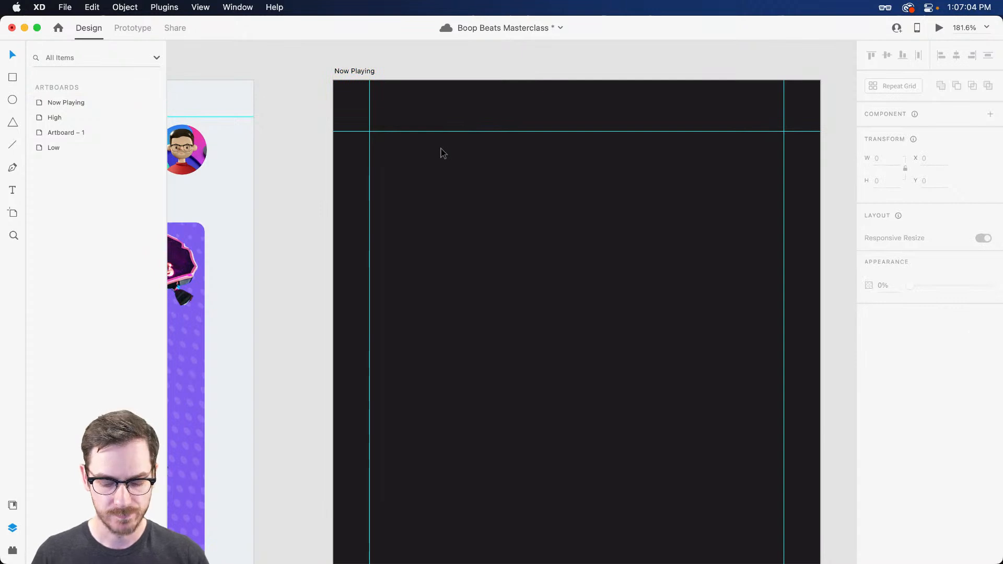
Step: Show the square grid and start the back chevron path with its top point
scroll(441, 152, up, 5)
drag(396, 138, 477, 178)
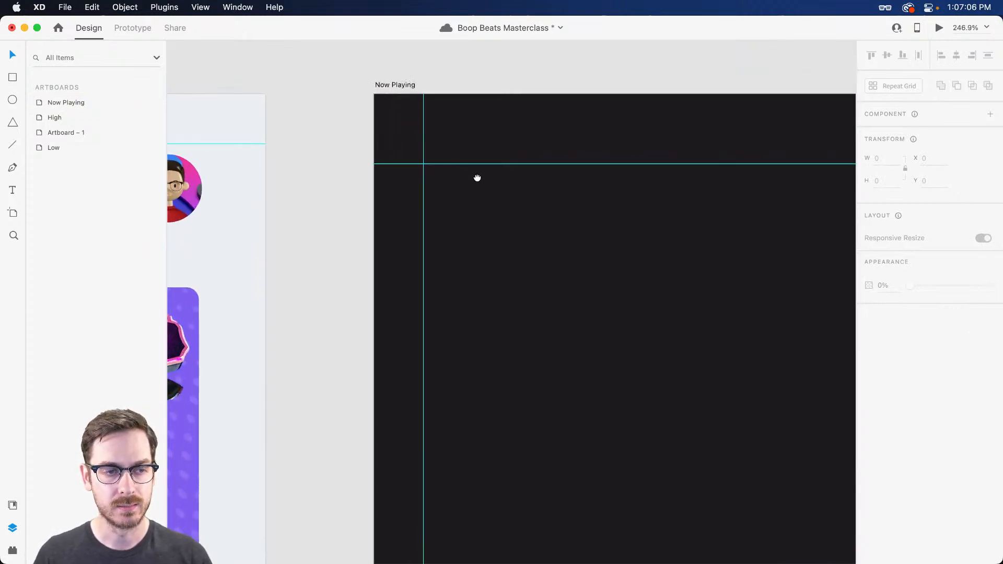
key(super+apostrophe)
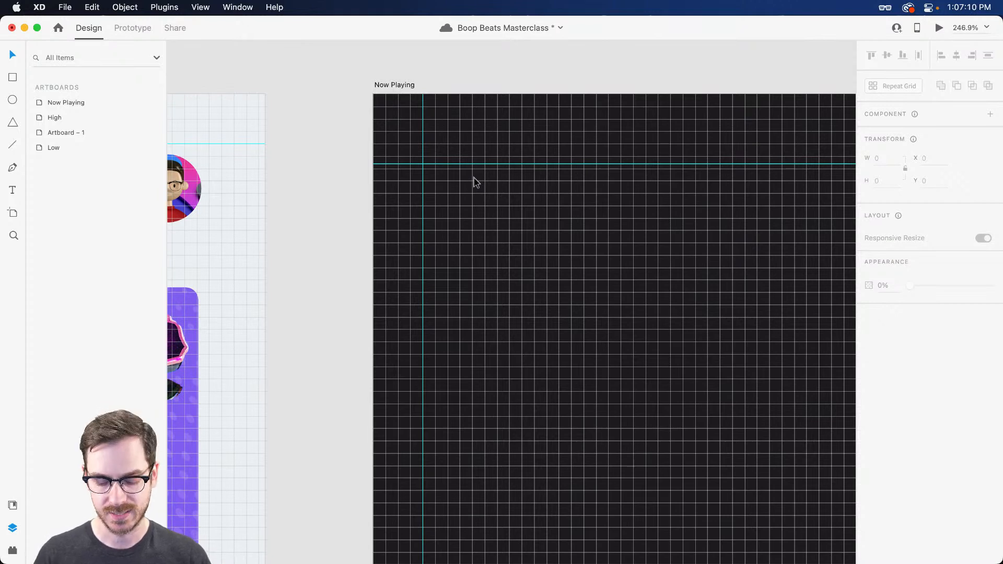
key(p)
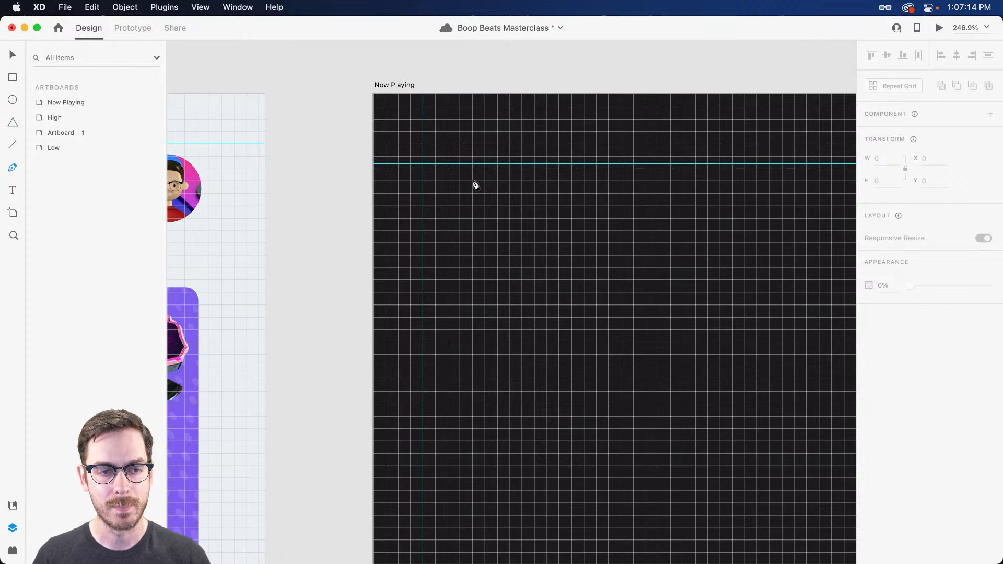
scroll(476, 183, up, 3)
click(474, 180)
Step: Complete the chevron with its left and bottom points and hide the square grid
click(456, 199)
click(474, 218)
key(Escape)
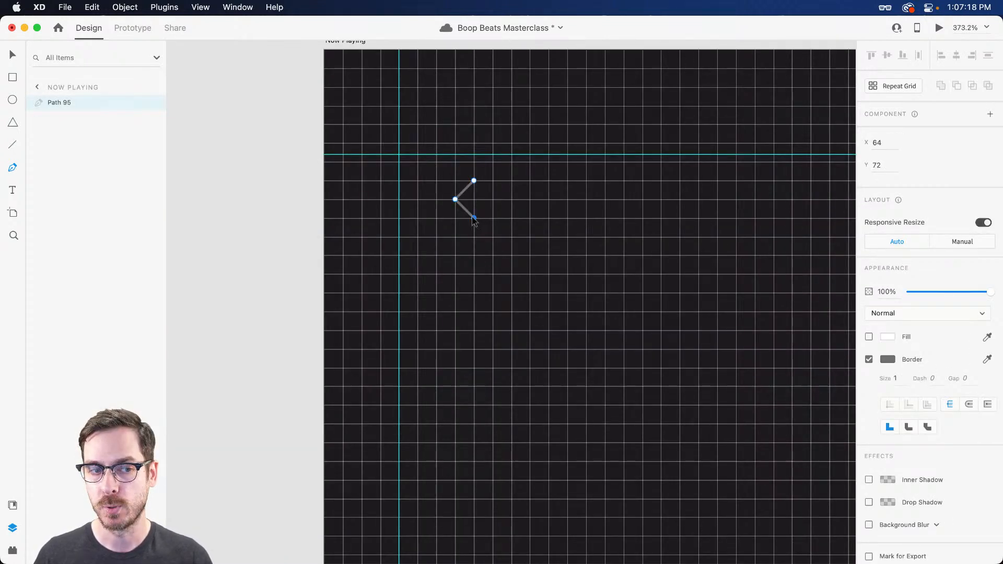
key(super+apostrophe)
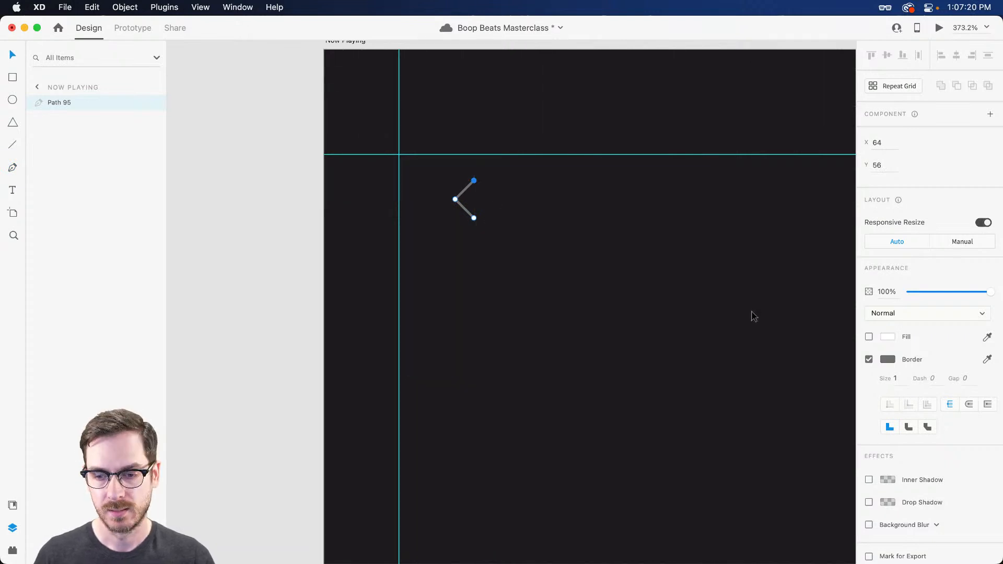
Step: Give the chevron a 4 px white #FFFFFF border
click(895, 378)
key(Up)
key(Up)
key(Up)
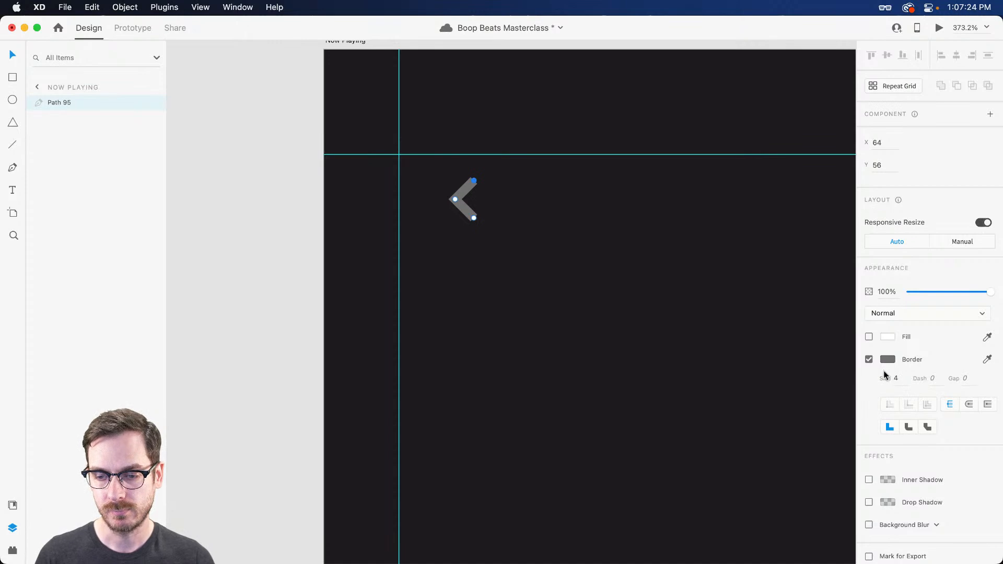
click(888, 359)
text(ffffff)
key(Return)
click(916, 265)
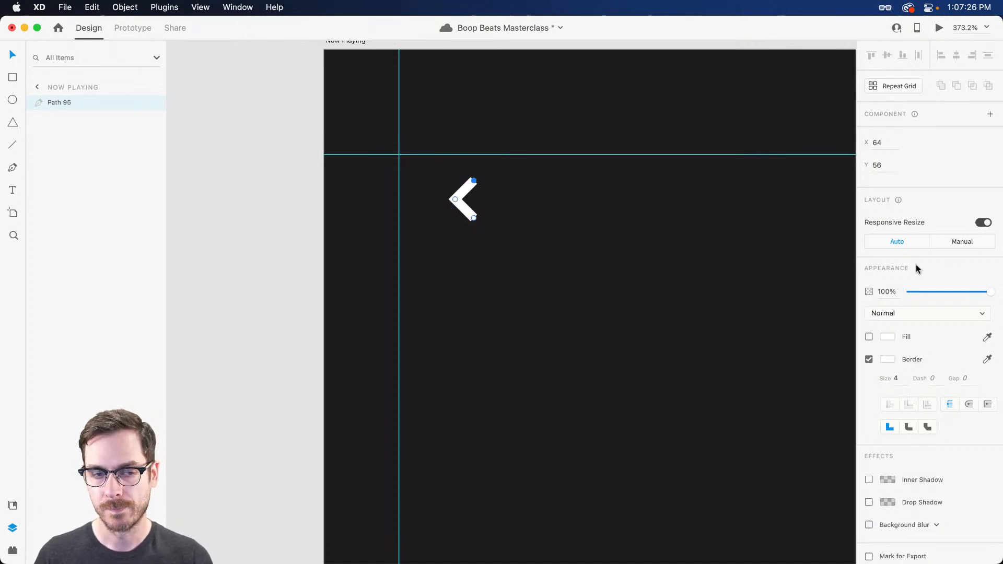
click(502, 206)
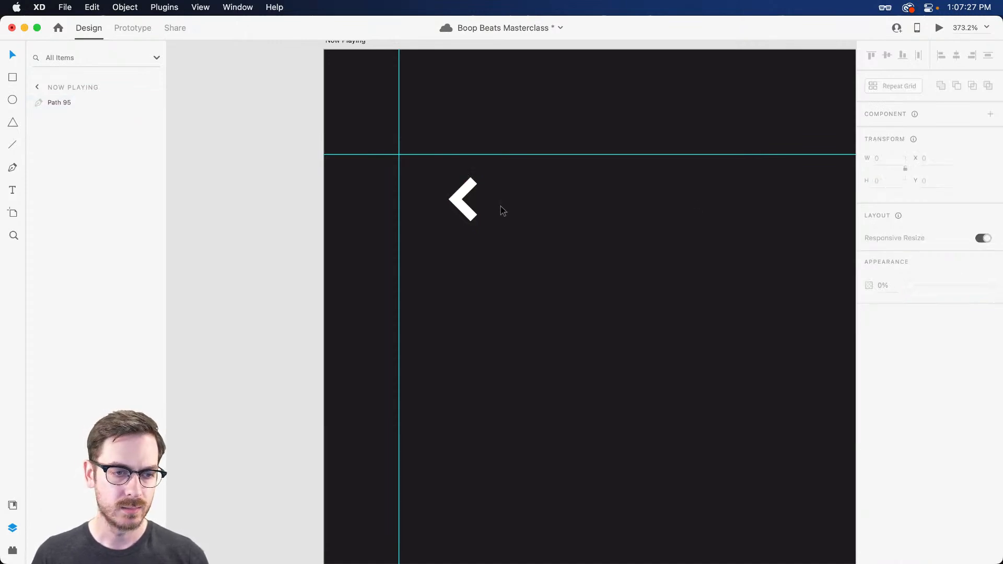
Step: Give the chevron's border round caps and a round corner join
click(469, 210)
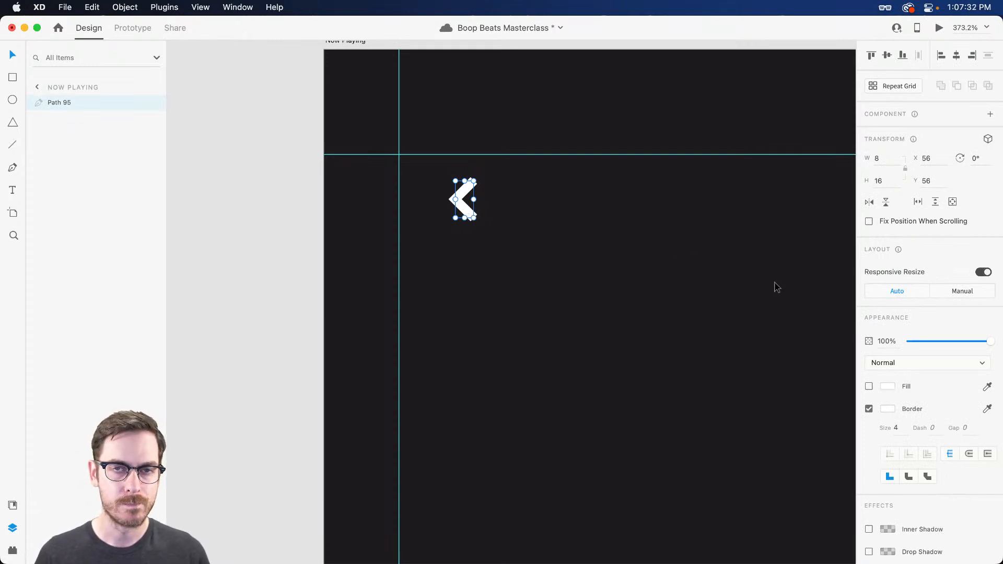
click(971, 461)
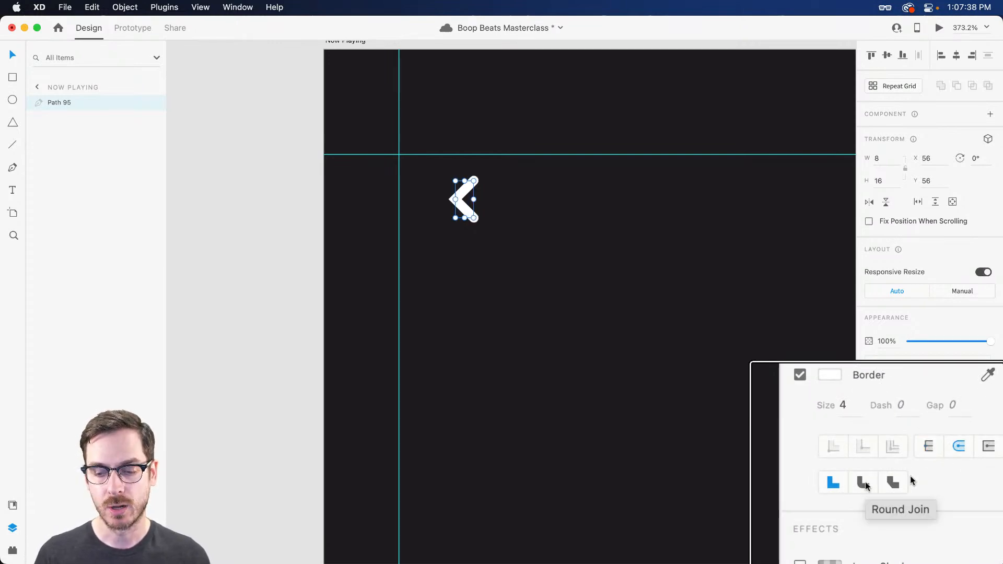
click(864, 483)
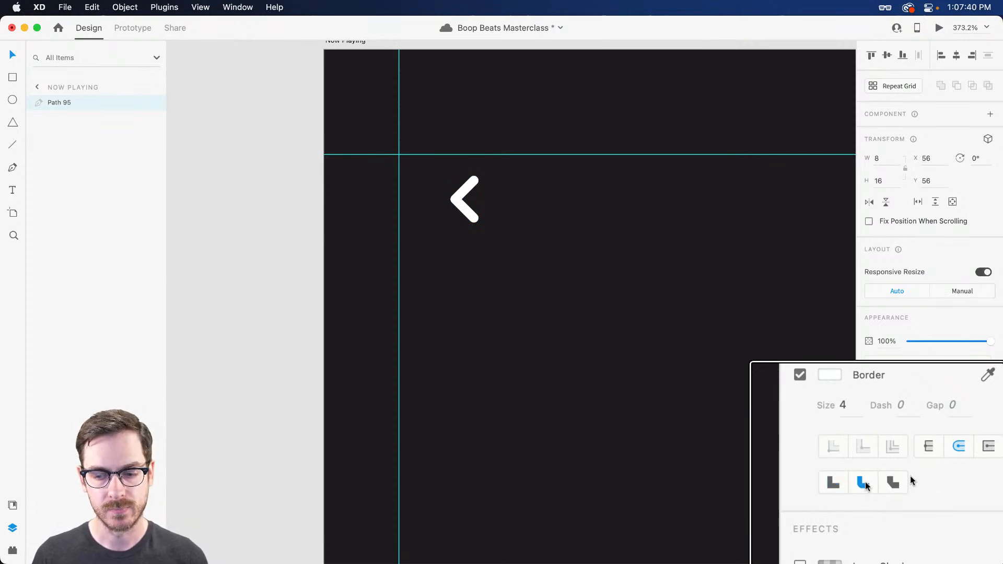
click(832, 482)
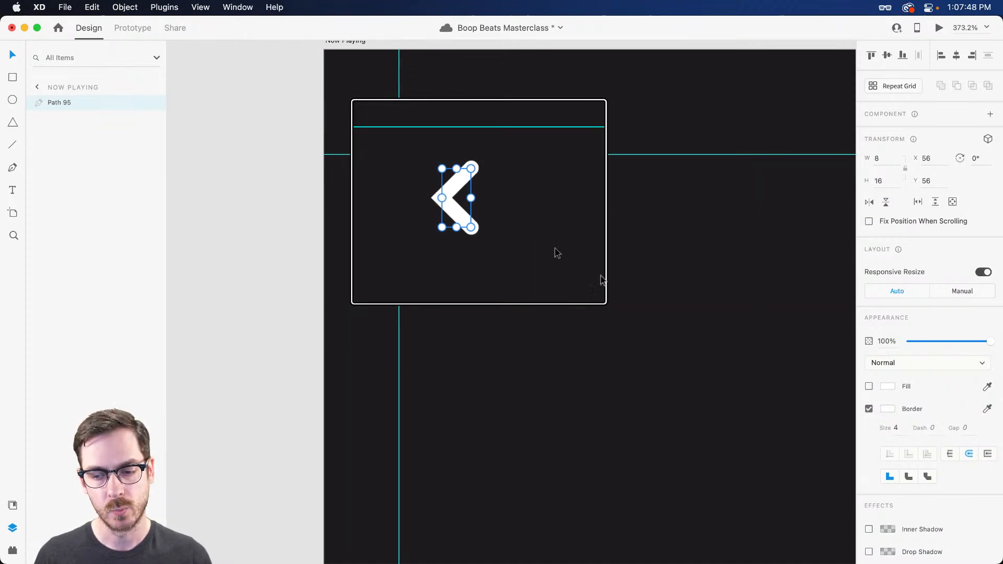
scroll(924, 486, down, 2)
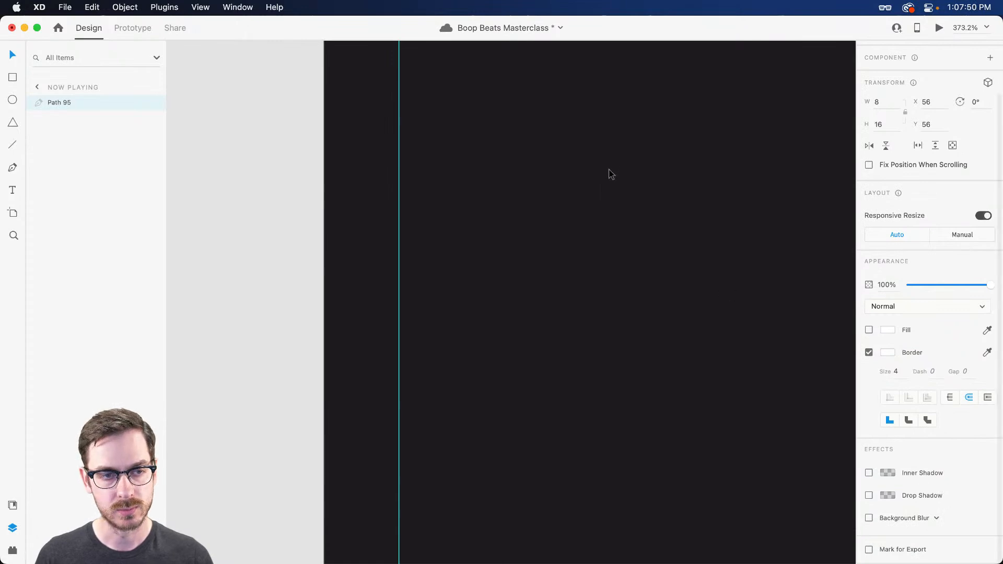
scroll(610, 167, up, 10)
scroll(611, 169, down, 4)
click(909, 420)
click(891, 421)
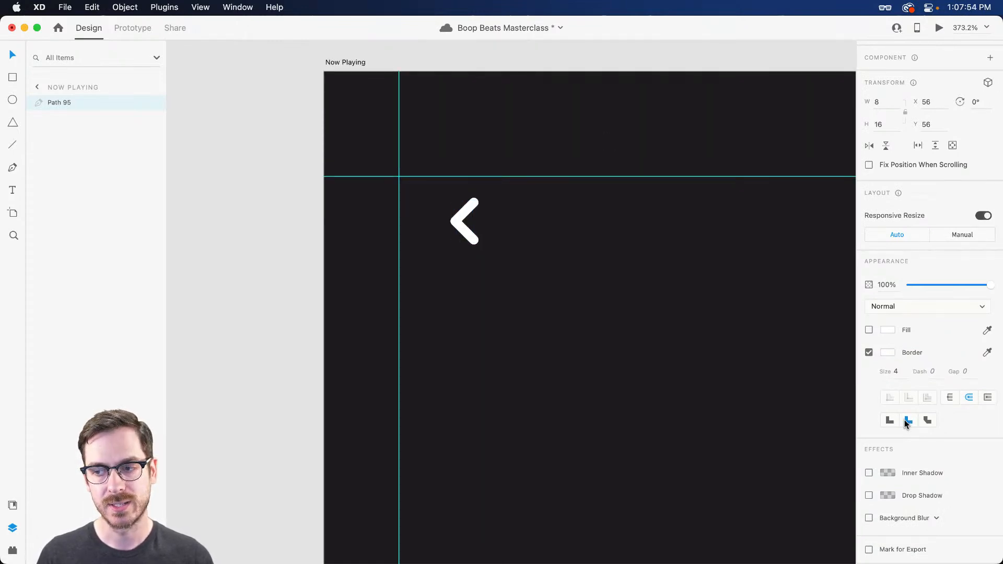
Step: Place the chevron at X 34, Y 58, just below the horizontal guide moved to Y 66
drag(462, 228, 412, 211)
key(super+Return)
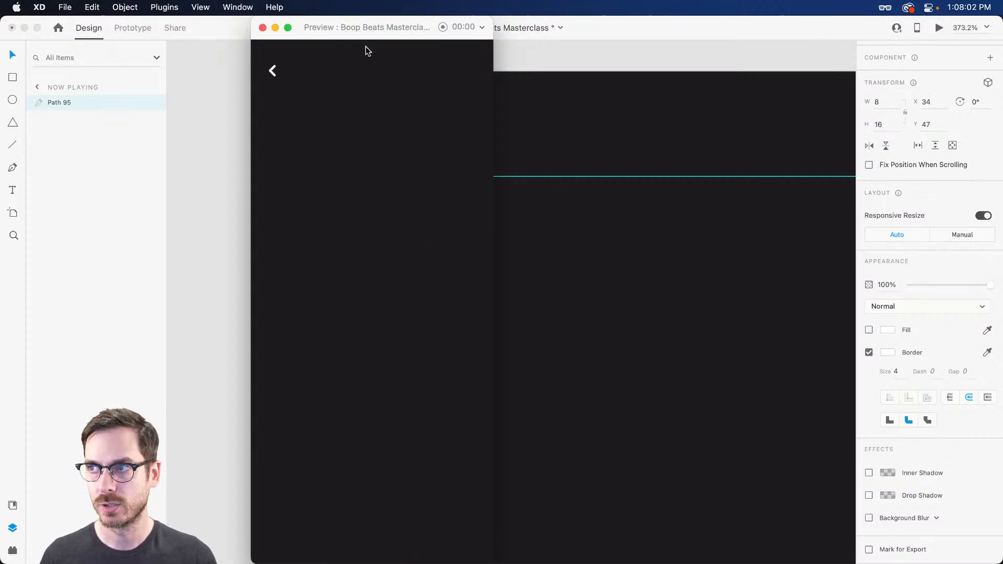
key(super+w)
drag(419, 213, 420, 236)
drag(473, 176, 460, 226)
key(super+Return)
key(super+w)
scroll(606, 260, down, 3)
scroll(606, 260, right, 8)
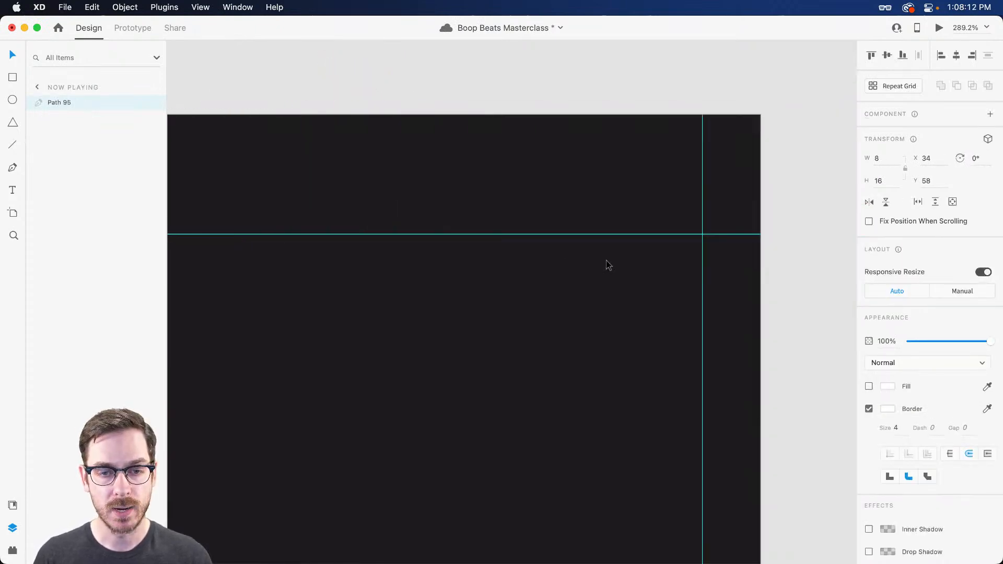
Step: Save the document and draw a 28 × 28 circle on the top-right horizontal guide
scroll(608, 264, left, 3)
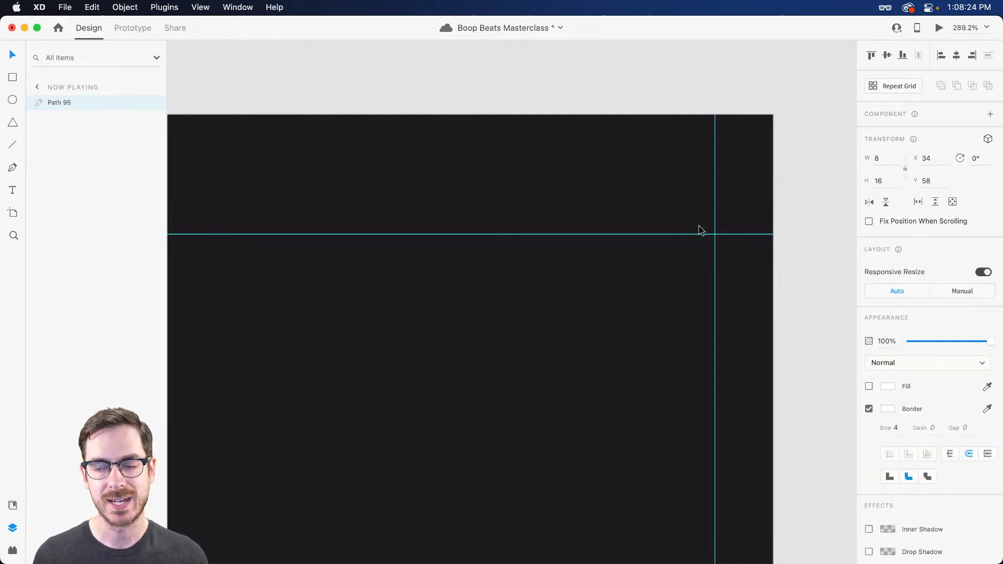
key(super+s)
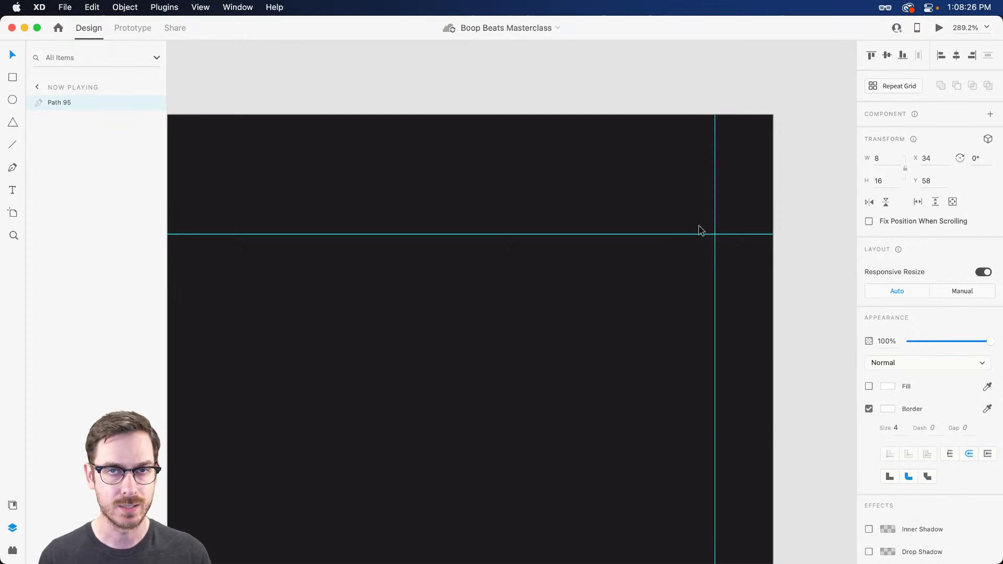
key(e)
mouse_move(714, 214)
mouse_down()
mouse_move(665, 264)
mouse_move(695, 248)
mouse_up()
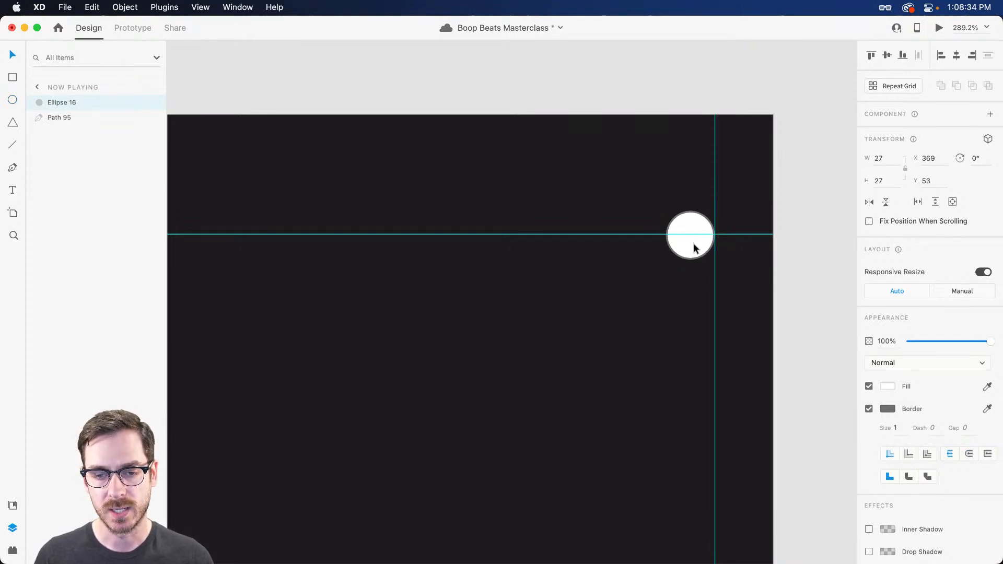
key(super+Down)
key(super+Right)
drag(691, 248, 688, 247)
Step: Give the circle a dark purple-grey fill with no border, then hide guides and preview
click(878, 388)
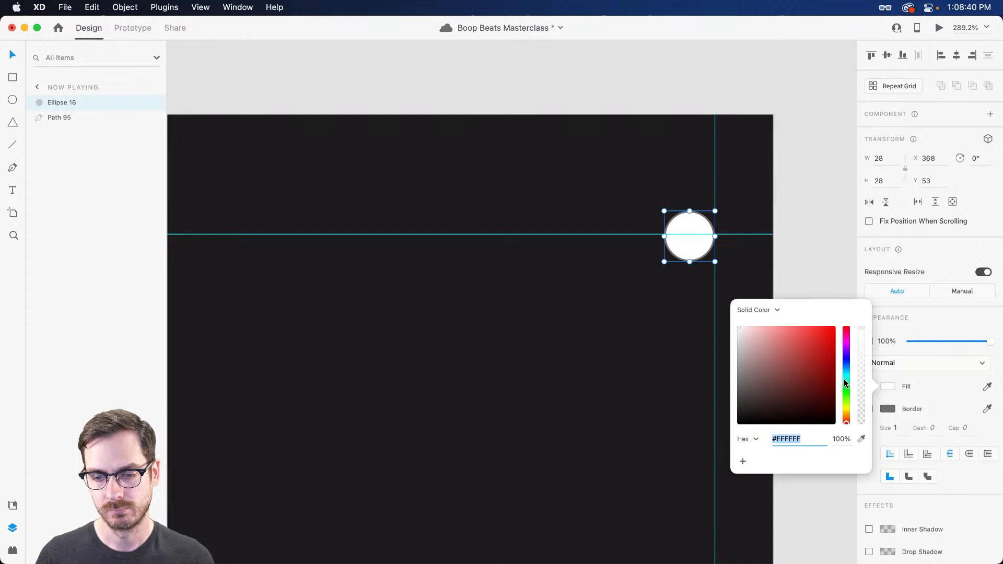
drag(847, 361, 848, 352)
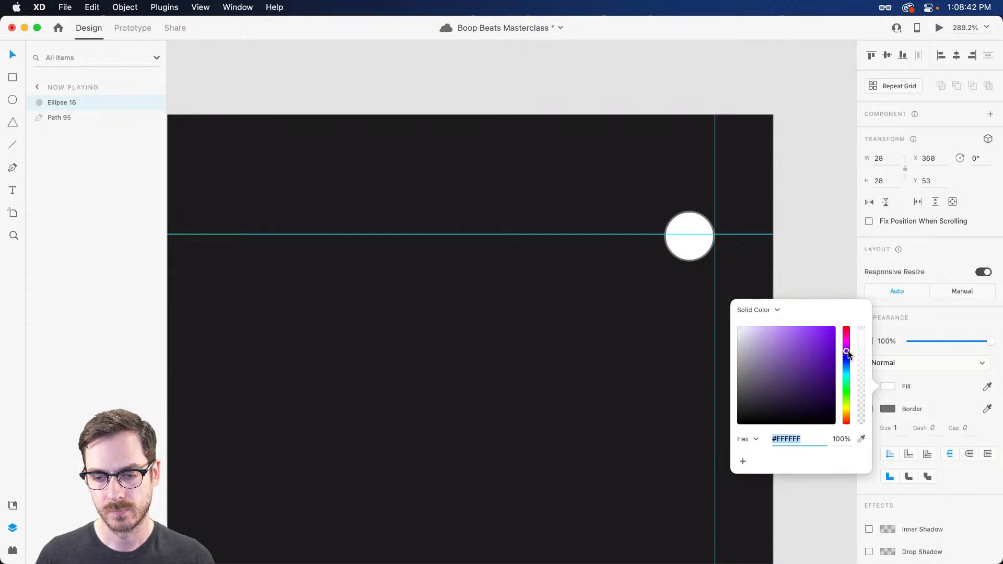
drag(737, 387, 755, 388)
click(876, 393)
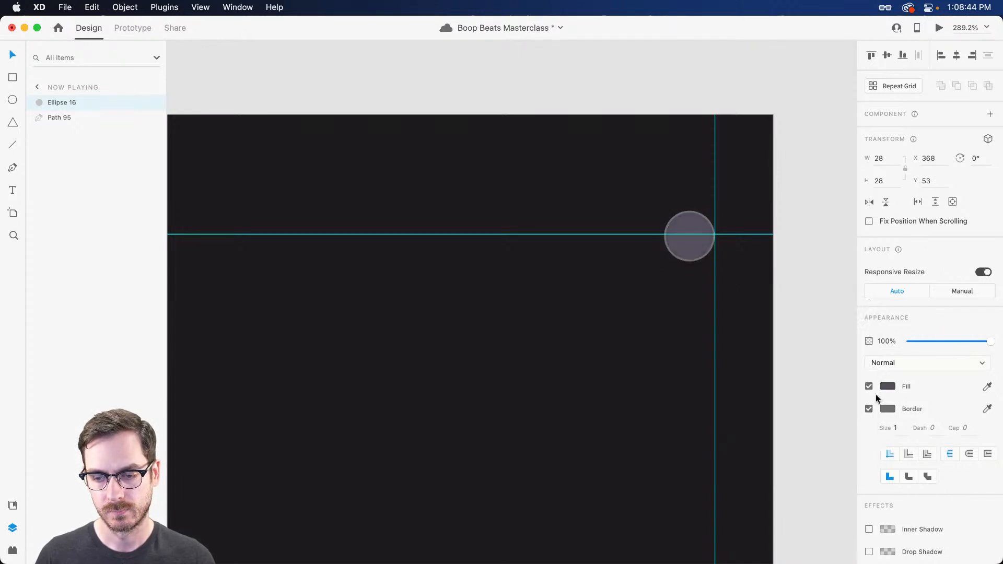
click(868, 409)
key(super+semicolon)
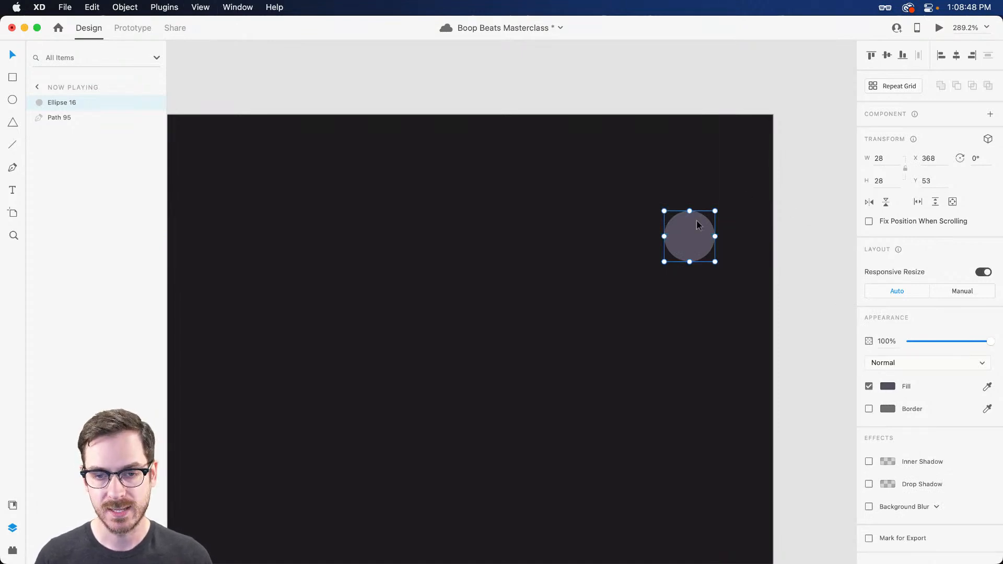
key(super+Return)
key(super+w)
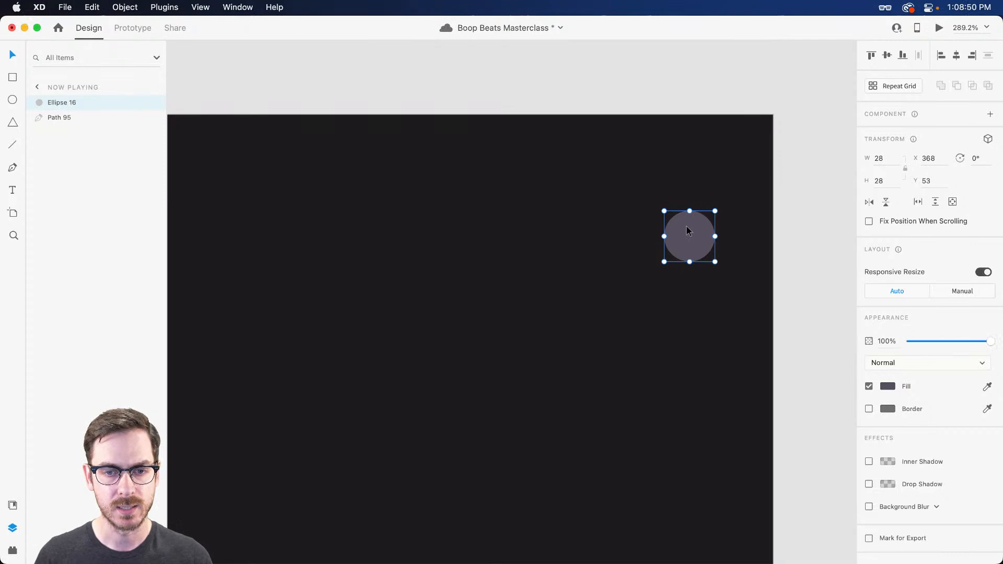
scroll(685, 226, up, 5)
Step: Draw three borderless 4 × 4 white dots on the circle and select them together
key(e)
mouse_move(623, 242)
mouse_down()
mouse_move(645, 262)
mouse_move(663, 252)
mouse_move(700, 260)
mouse_move(673, 252)
mouse_up()
click(869, 408)
shift+click(661, 253)
shift+click(634, 253)
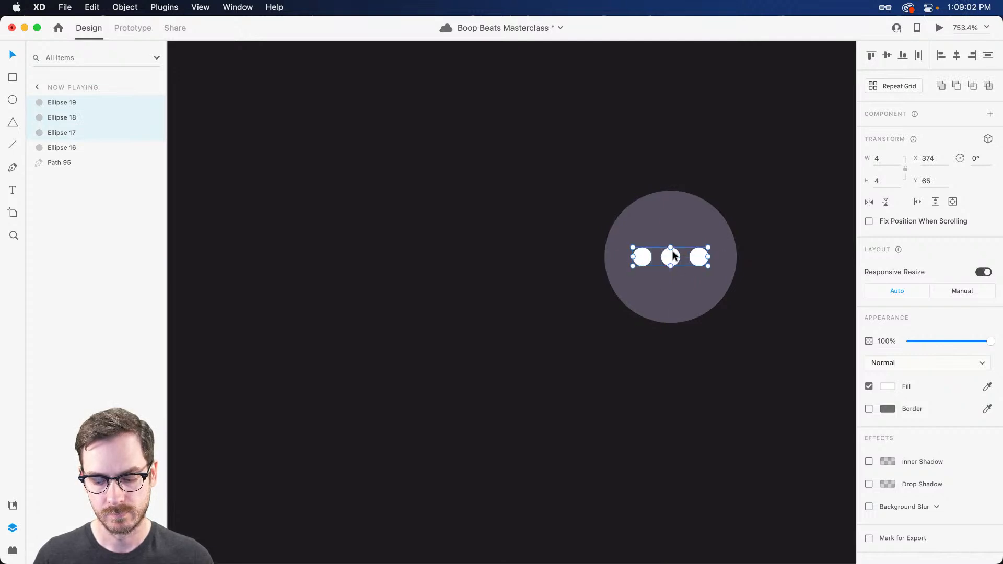
Step: Group the dark disc and its three dots into one more-options button
key(super+Return)
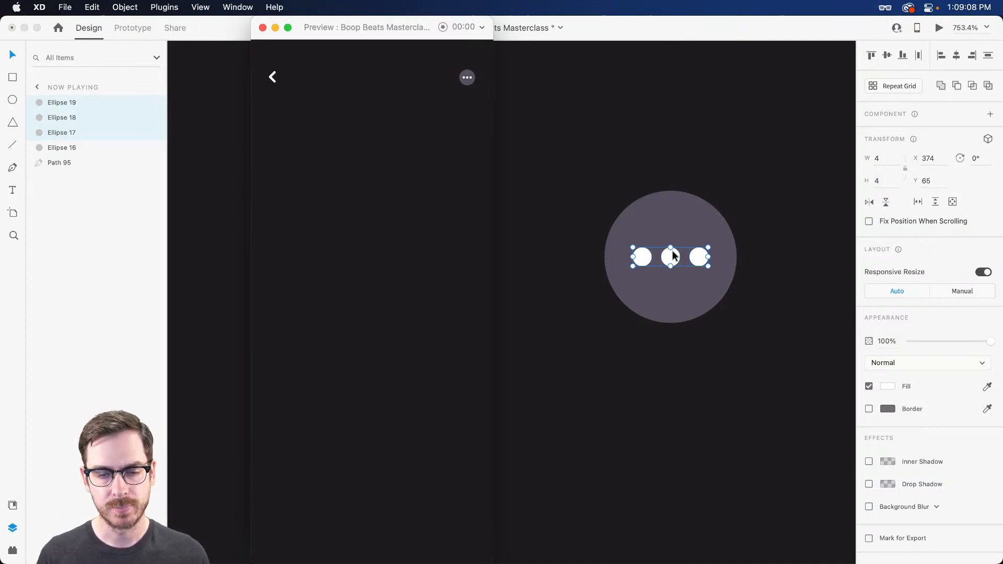
drag(754, 174, 623, 283)
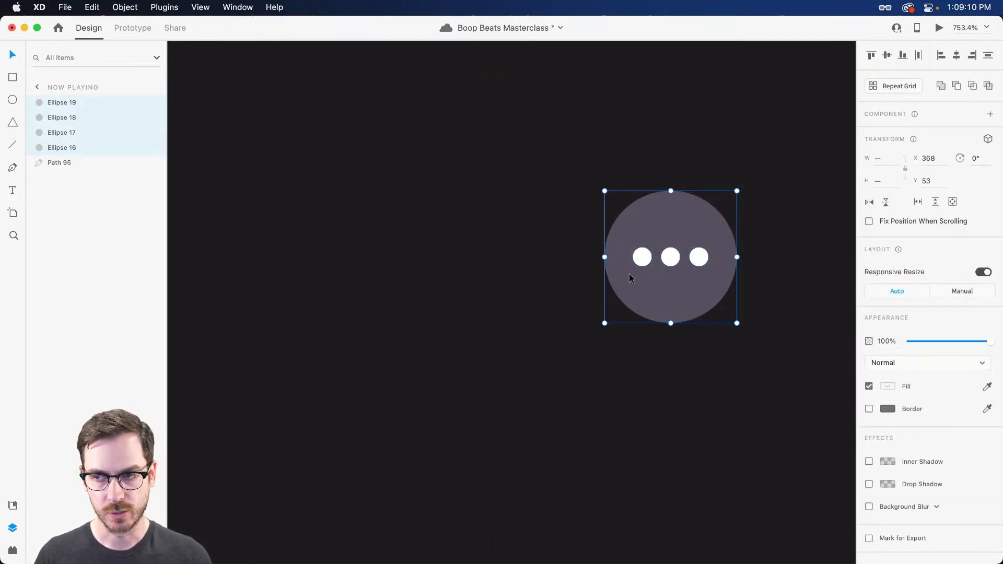
key(super+g)
scroll(656, 240, down, 5)
scroll(656, 242, left, 8)
scroll(590, 235, down, 2)
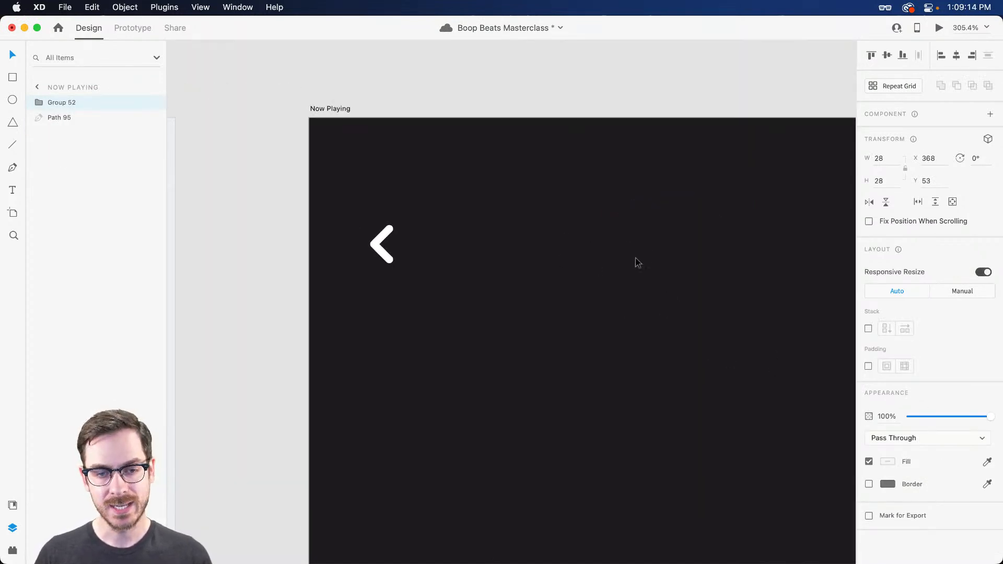
scroll(662, 284, down, 3)
scroll(663, 283, right, 3)
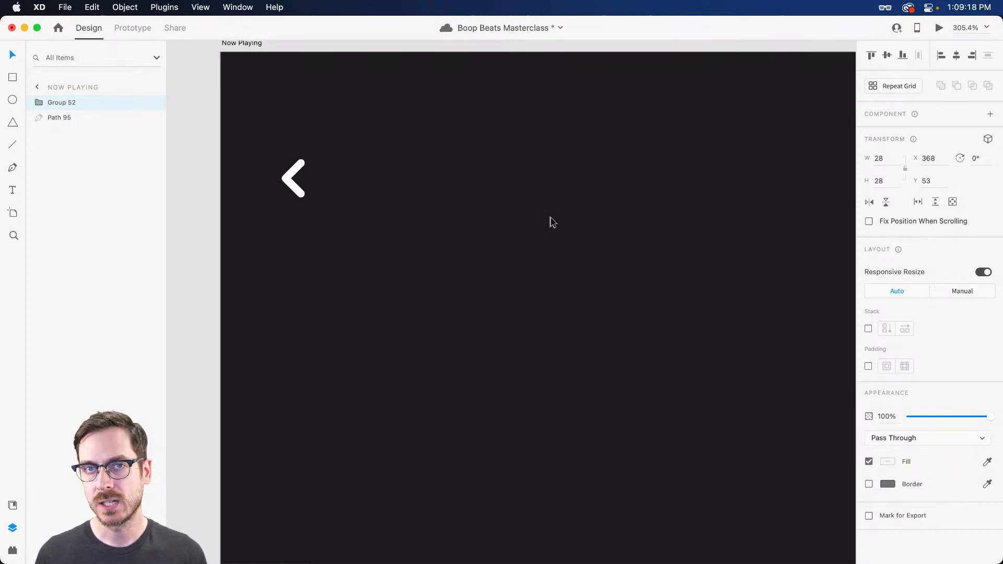
scroll(553, 222, right, 3)
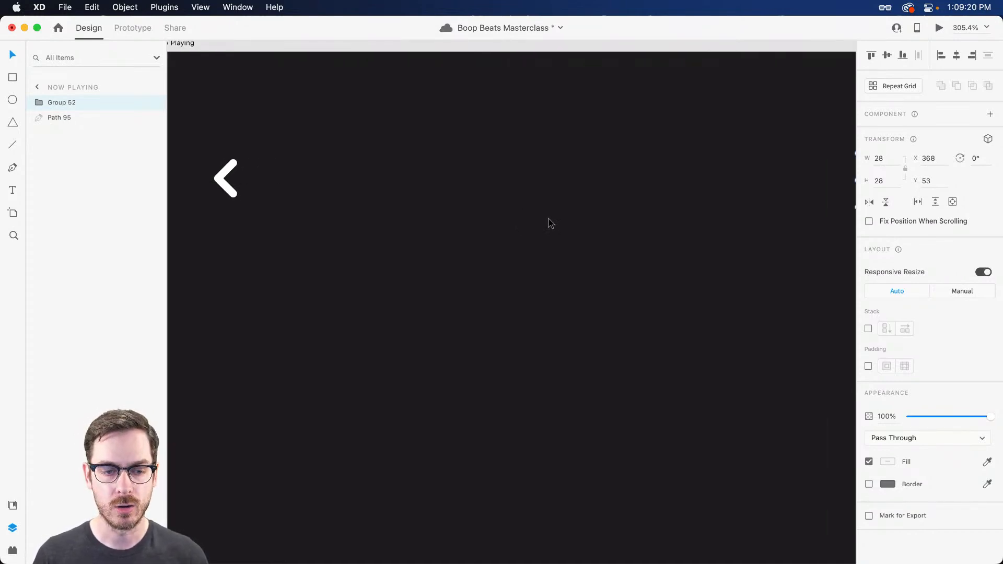
Step: Add a text line reading 'Now Playing' in the header area
key(t)
click(541, 204)
text(N)
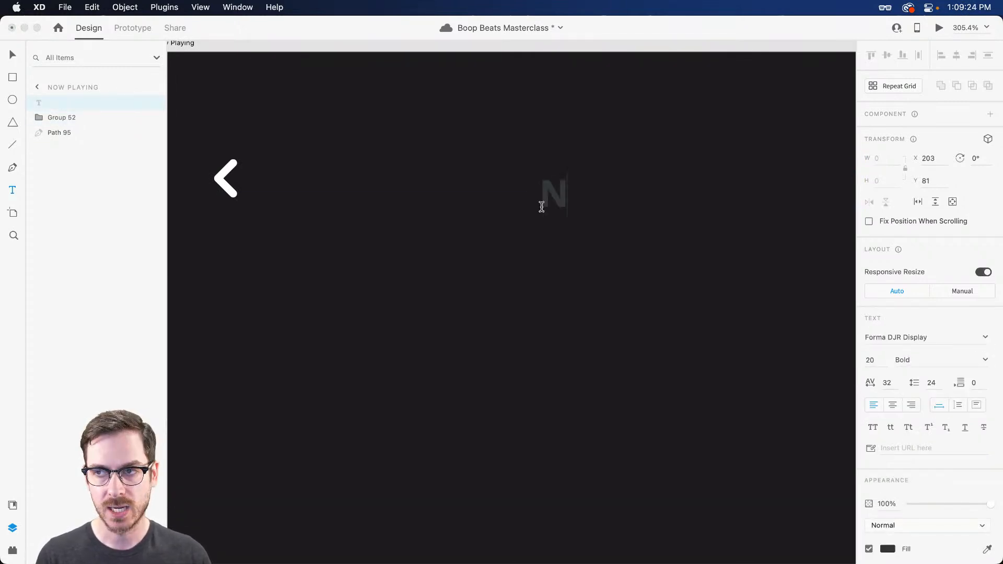
text(ow Playing)
key(super+space)
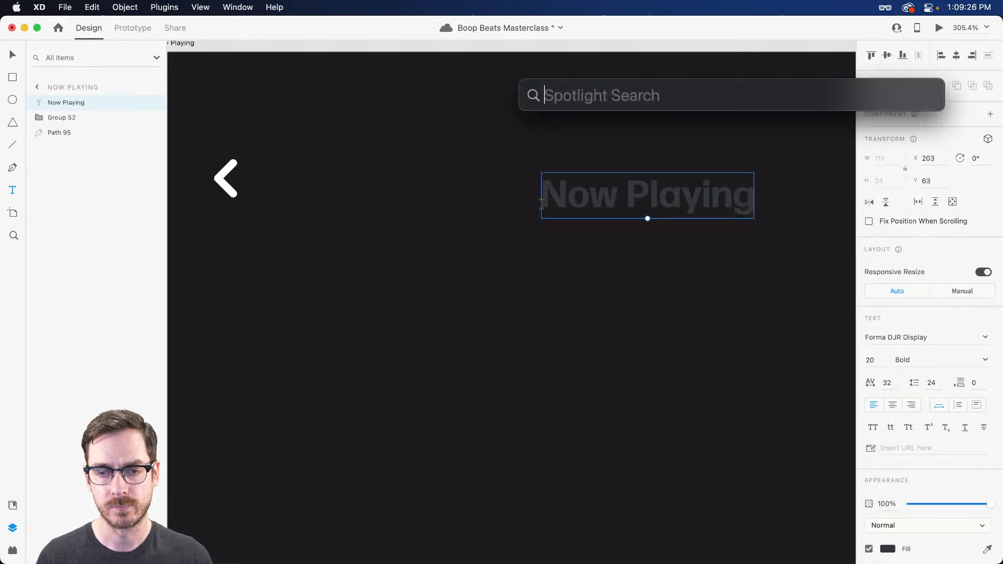
key(Escape)
key(v)
Step: Move the Now Playing title toward the centre of the header
drag(633, 189, 597, 171)
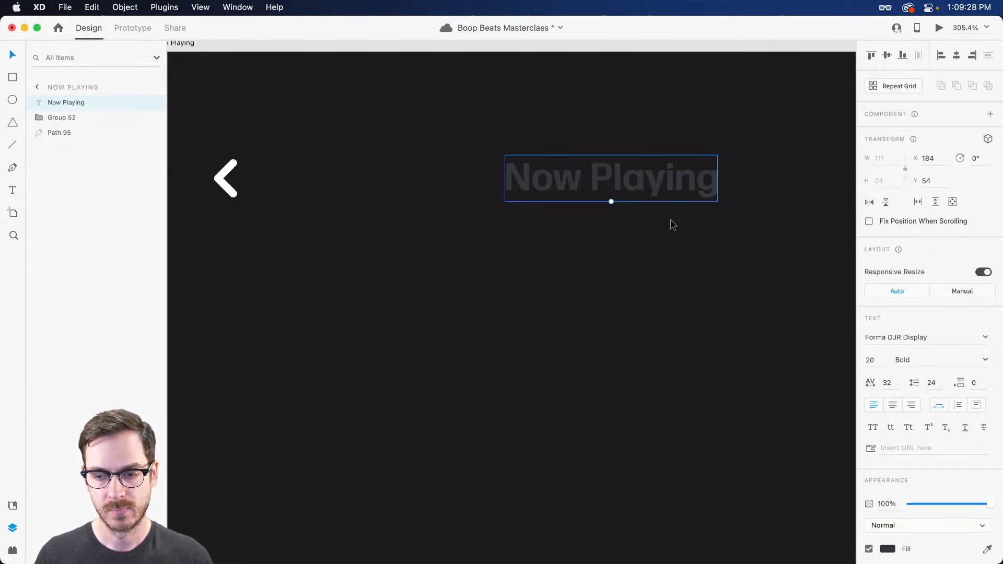
scroll(659, 222, down, 4)
drag(720, 239, 659, 220)
drag(568, 174, 541, 179)
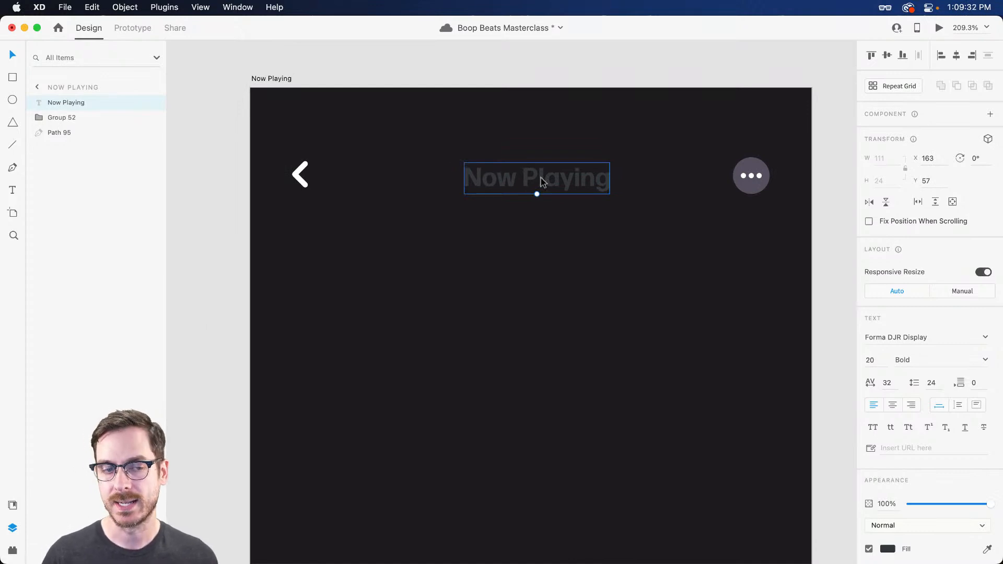
scroll(542, 180, left, 15)
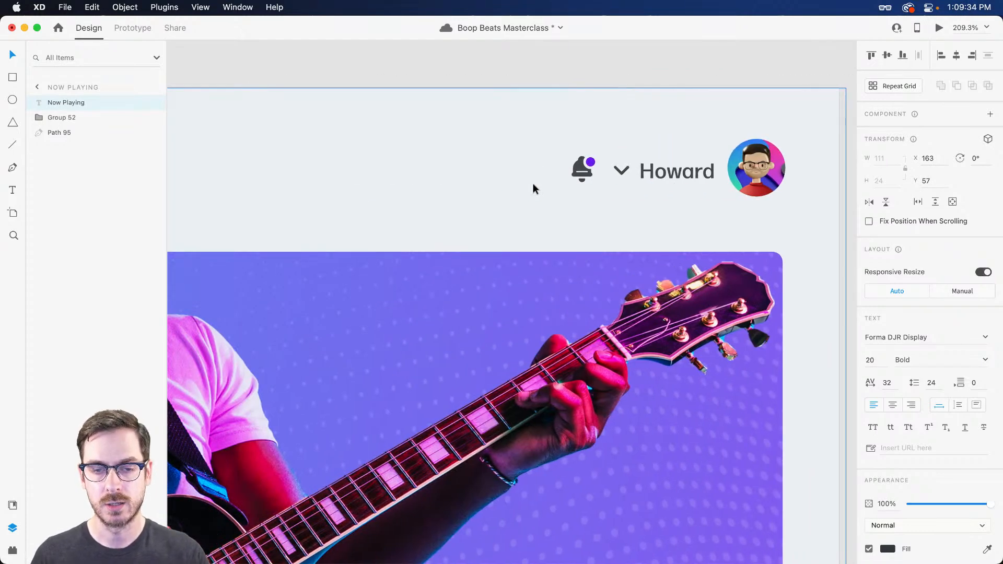
scroll(533, 188, right, 5)
Step: Check the Howard name text's font, then save the document
click(549, 174)
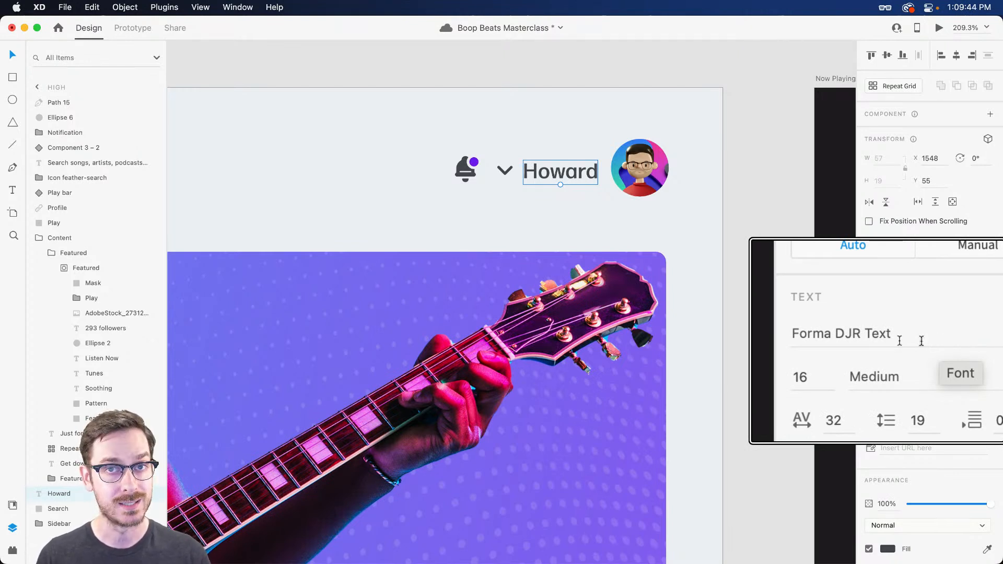
scroll(920, 340, down, 5)
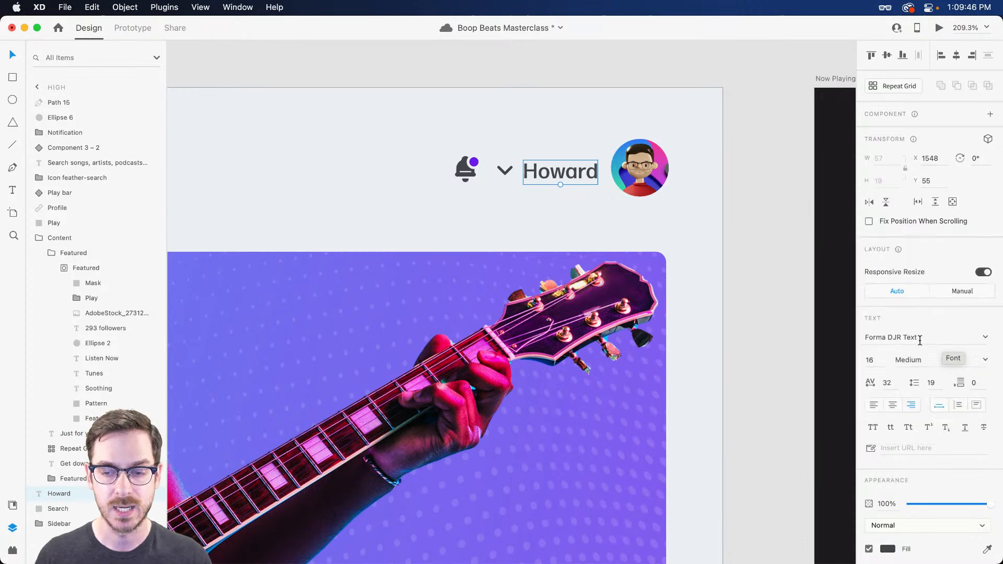
scroll(918, 341, down, 5)
scroll(750, 268, down, 2)
scroll(743, 263, up, 3)
scroll(744, 267, up, 1)
scroll(744, 267, right, 10)
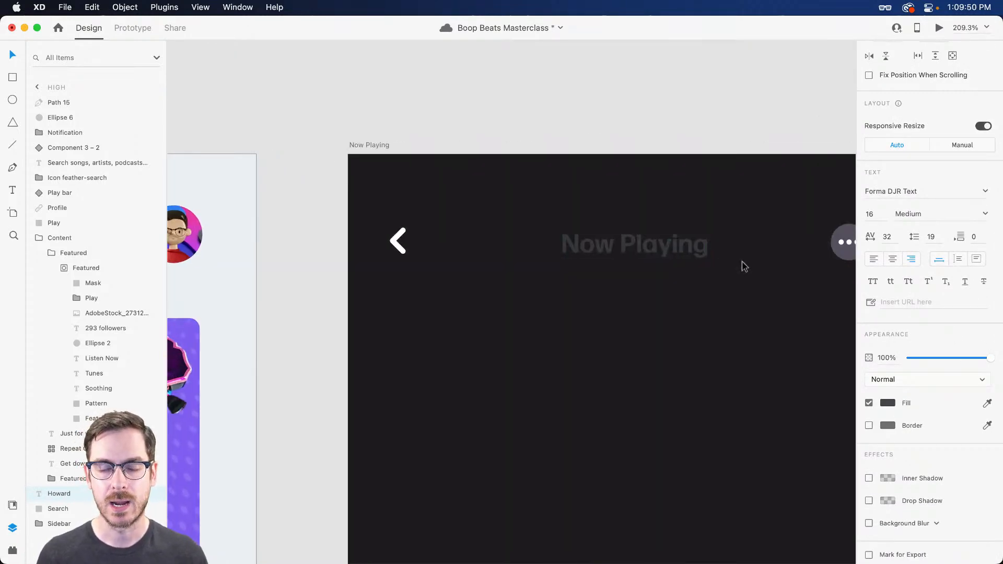
key(super+s)
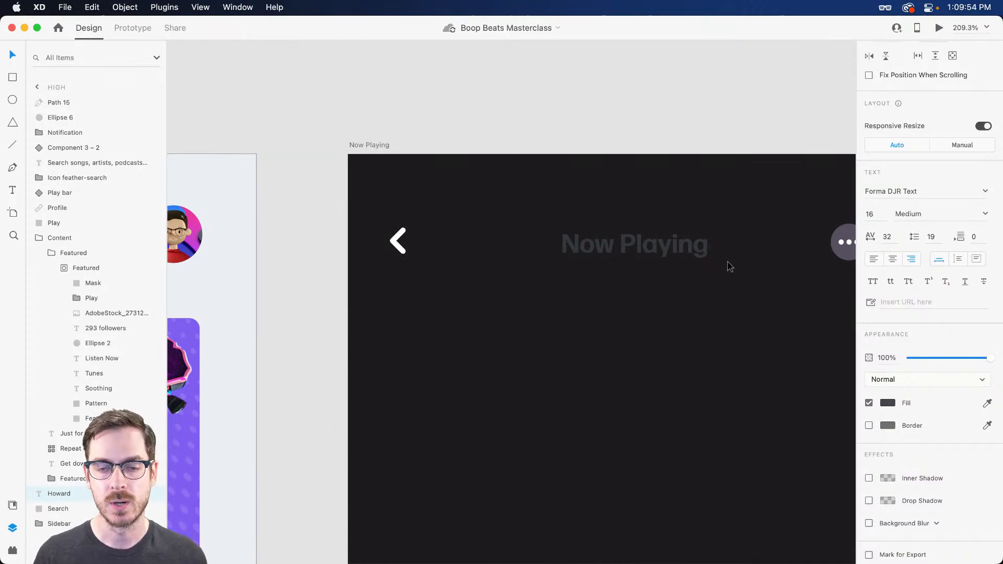
Step: Set the Now Playing title to the New Order font with a white #FFFFFF fill
click(662, 258)
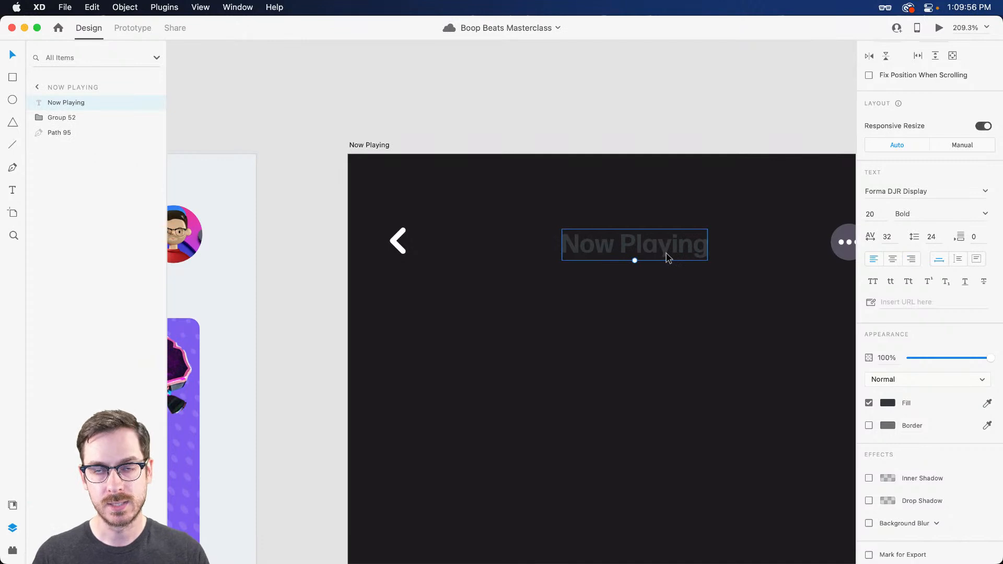
click(932, 191)
text(New Order)
key(Return)
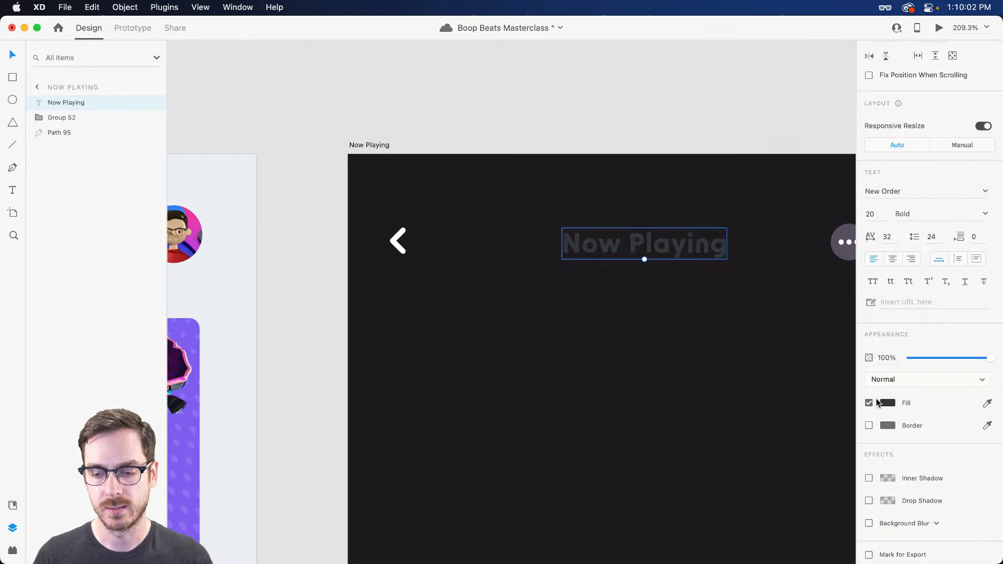
click(887, 403)
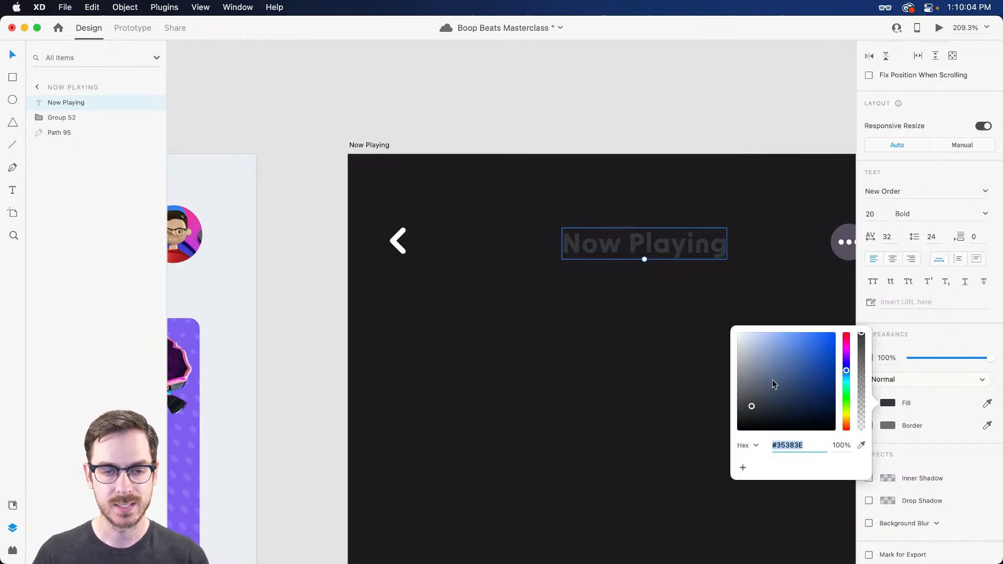
text(fff)
key(Return)
click(939, 181)
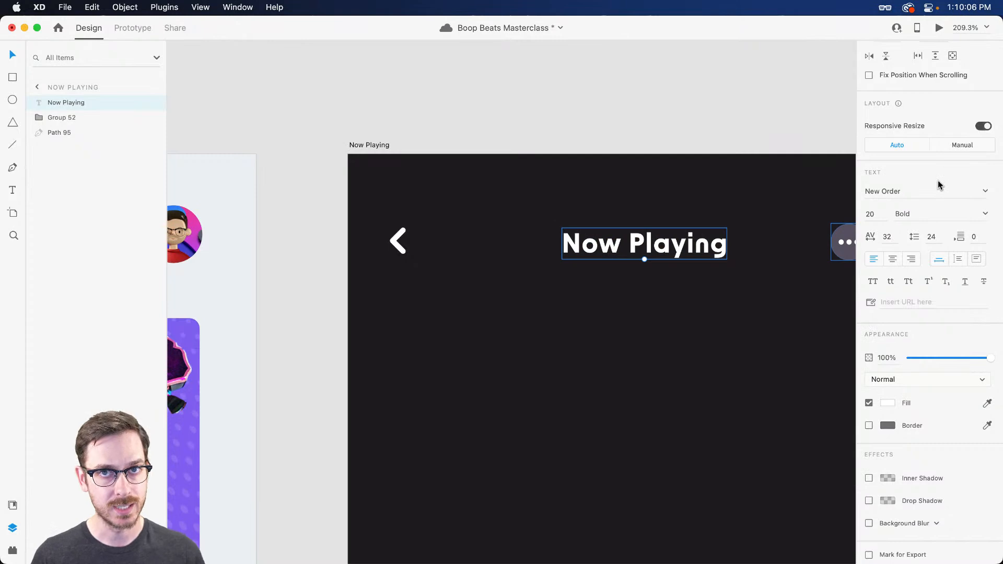
Step: Make the title 18 pt, centre-aligned, and centred between the arrow and dots
click(873, 214)
scroll(875, 215, down, 1)
text(18)
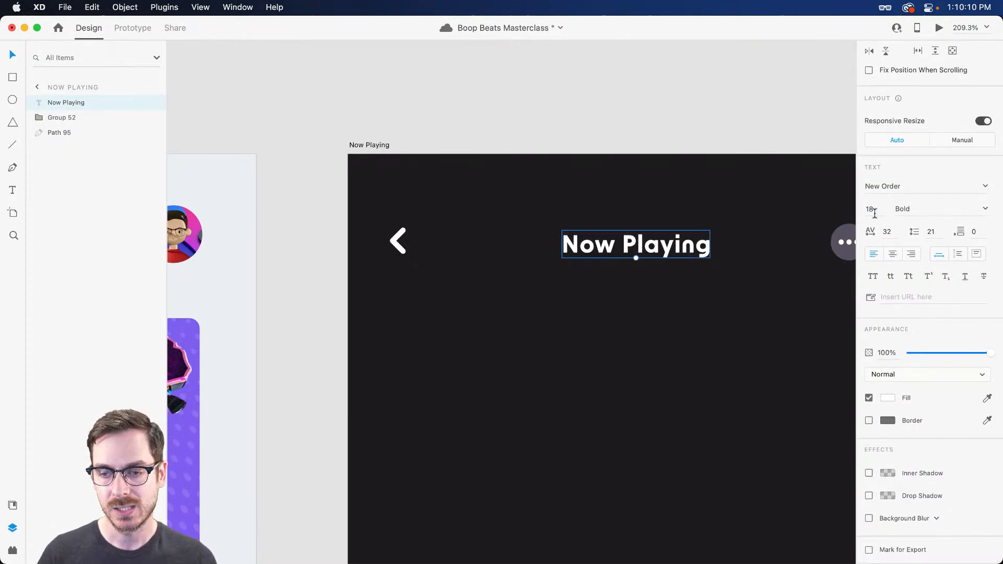
click(893, 253)
mouse_move(656, 240)
mouse_down()
mouse_move(669, 233)
mouse_move(648, 235)
mouse_up()
Step: Preview the artboard, then group the back arrow, title and more-options button
scroll(956, 68, up, 3)
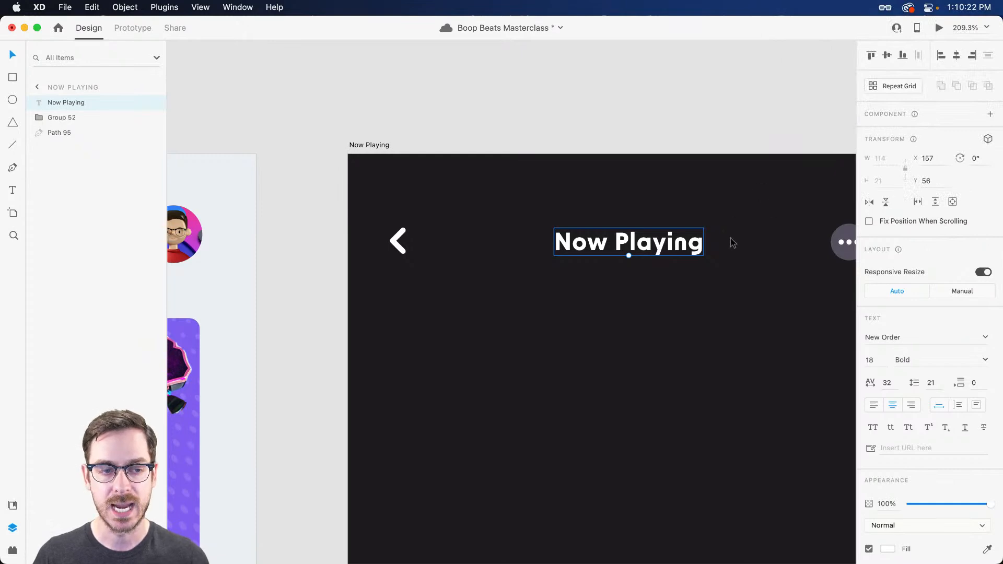
key(super+Return)
drag(373, 25, 466, 25)
click(689, 222)
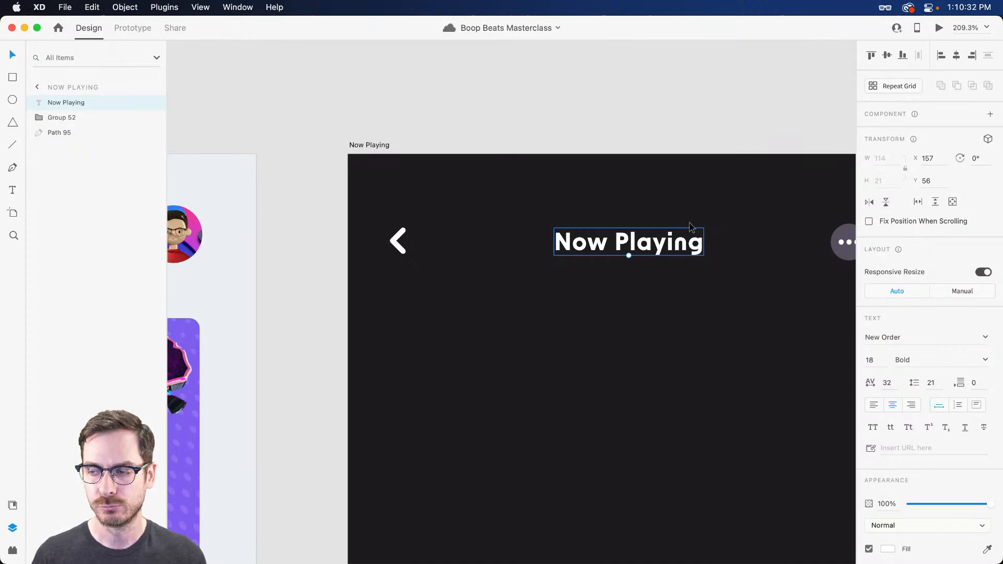
scroll(691, 226, down, 4)
scroll(673, 223, down, 3)
drag(770, 199, 424, 145)
key(super+g)
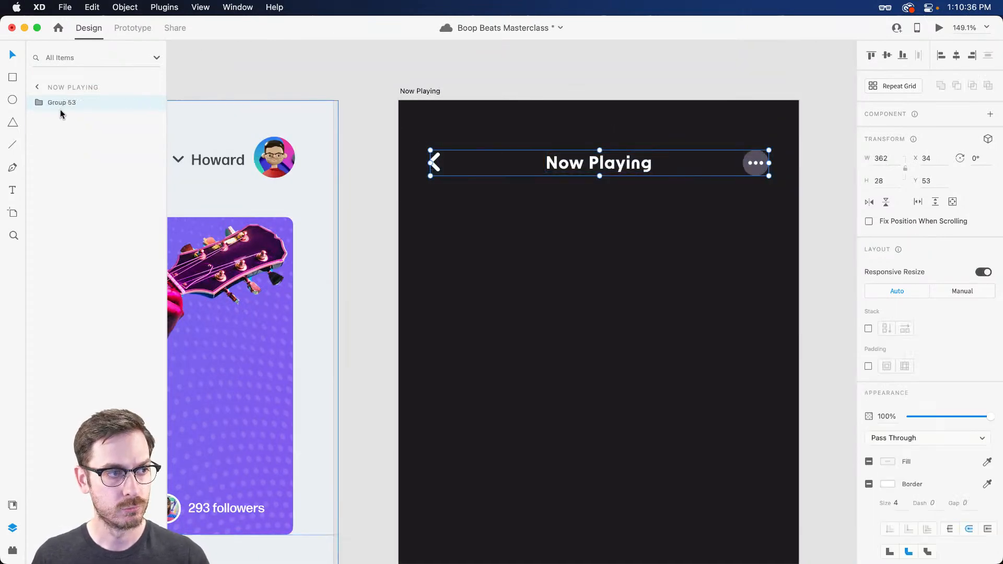
Step: Rename the new header group to 'Header'
double_click(61, 103)
text(Header)
key(Return)
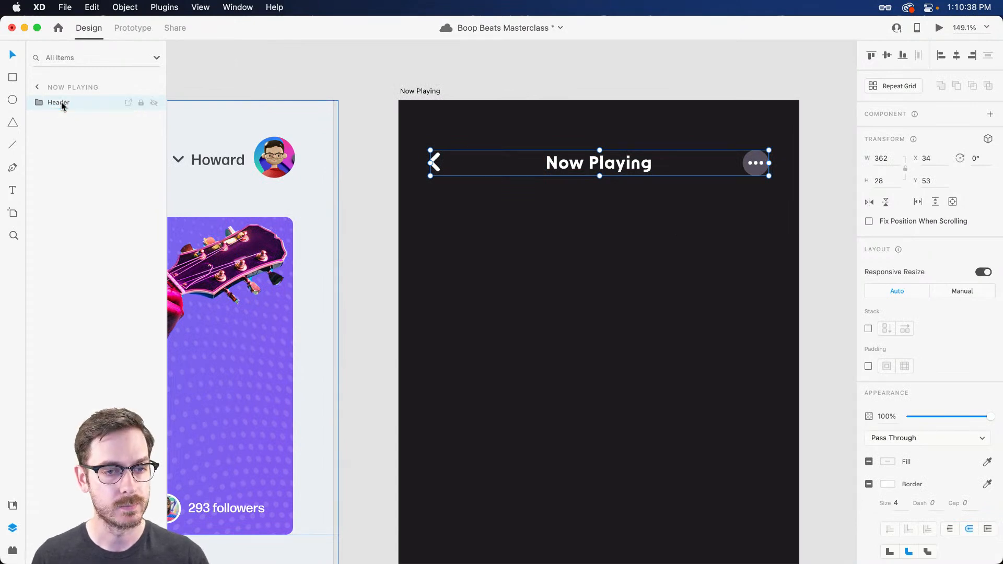
key(Escape)
drag(703, 288, 685, 236)
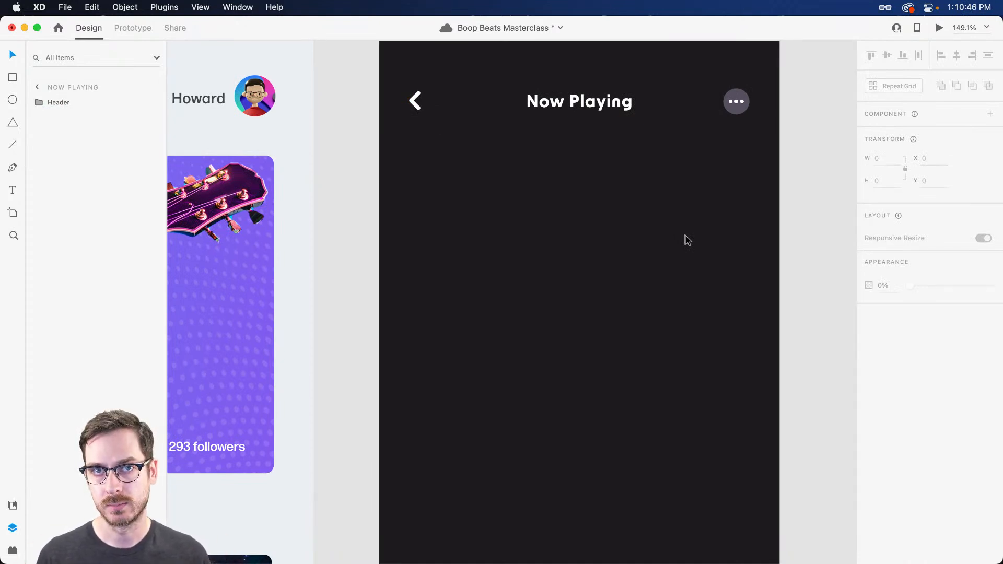
Step: Draw a white portrait circle below the header, discarding a temporary square placeholder
key(e)
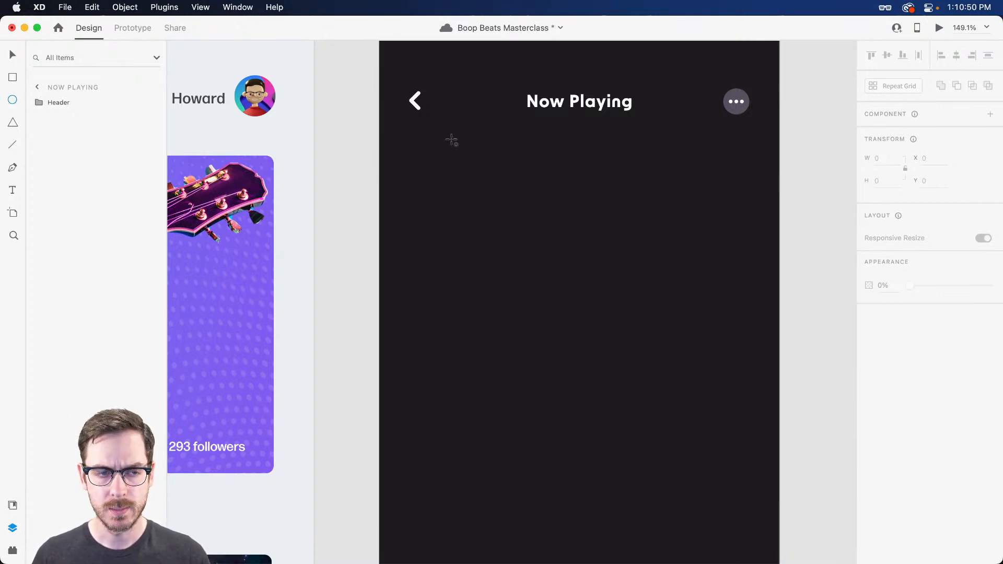
drag(452, 141, 774, 407)
key(v)
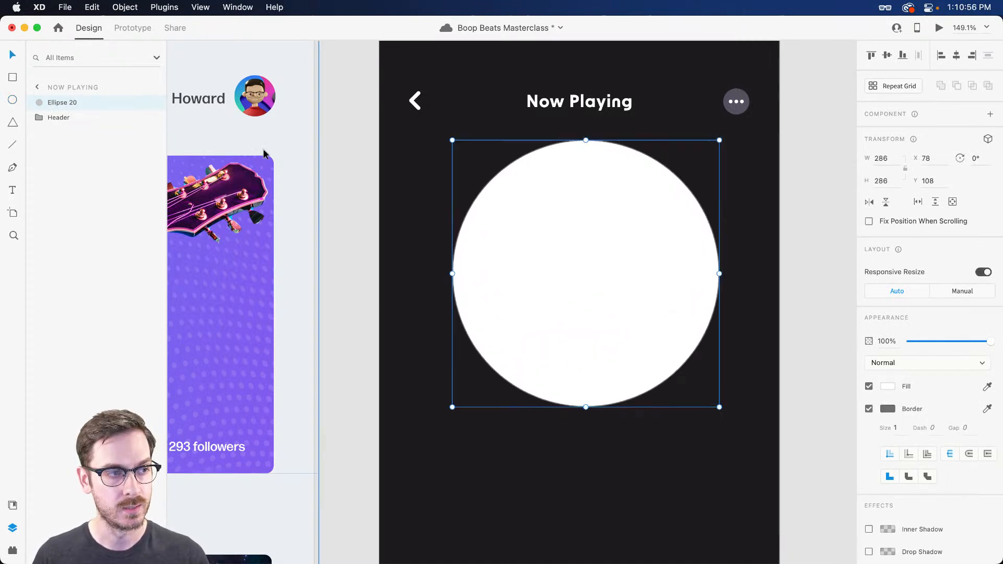
click(153, 103)
key(e)
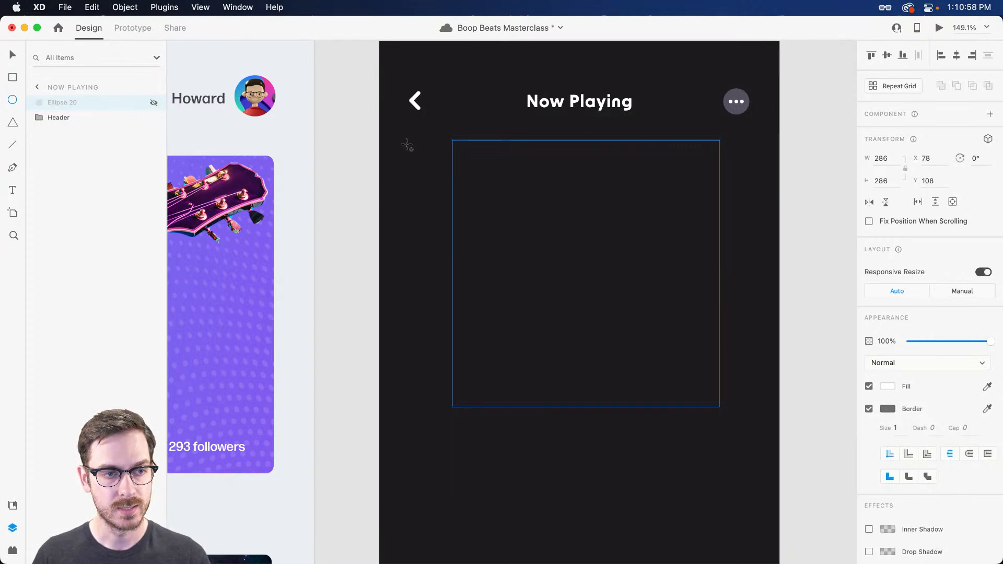
key(r)
drag(411, 142, 634, 366)
drag(733, 384, 840, 479)
key(v)
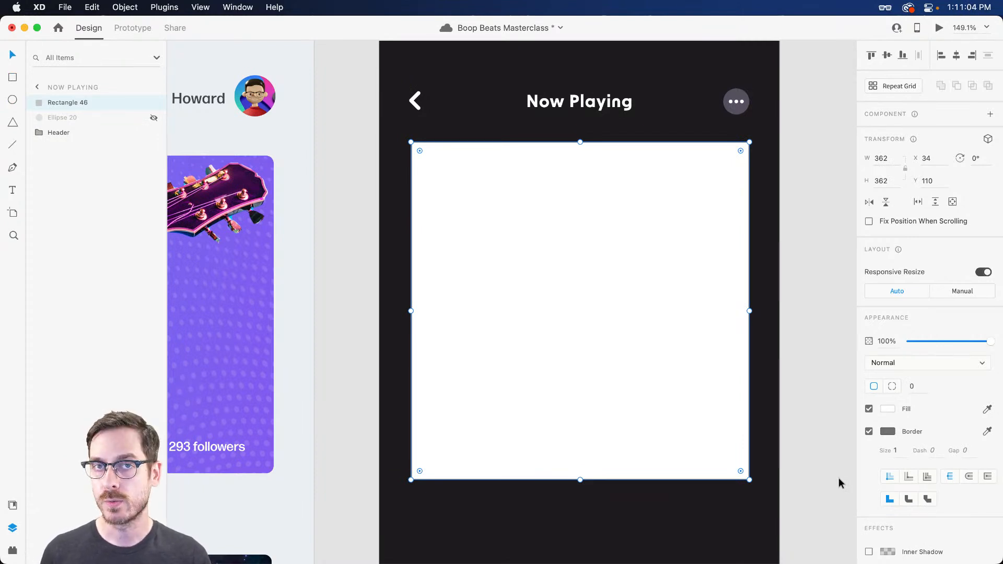
key(Delete)
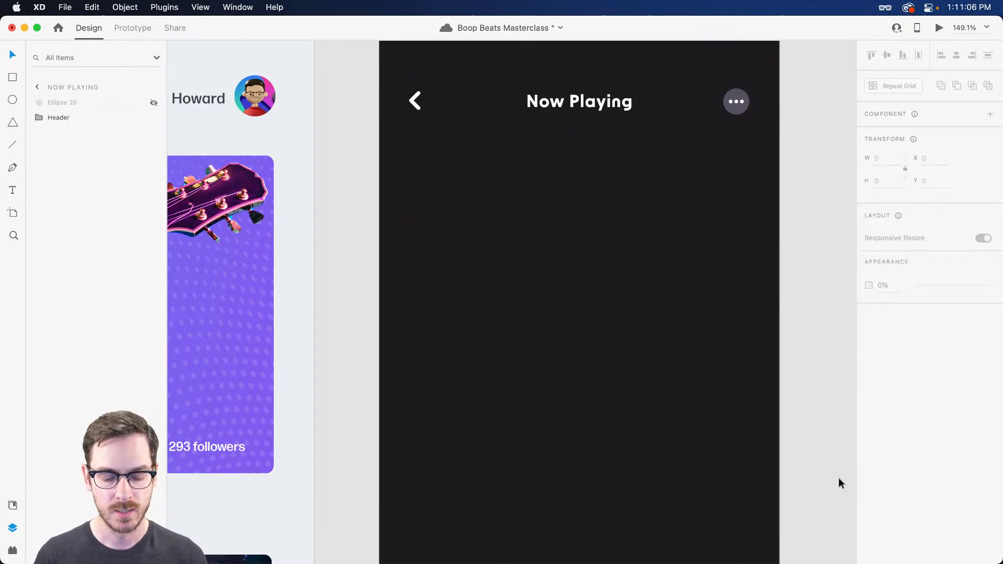
Step: Resize the circle to 336 × 336, centre it under the header, and remove its border
click(105, 103)
click(153, 103)
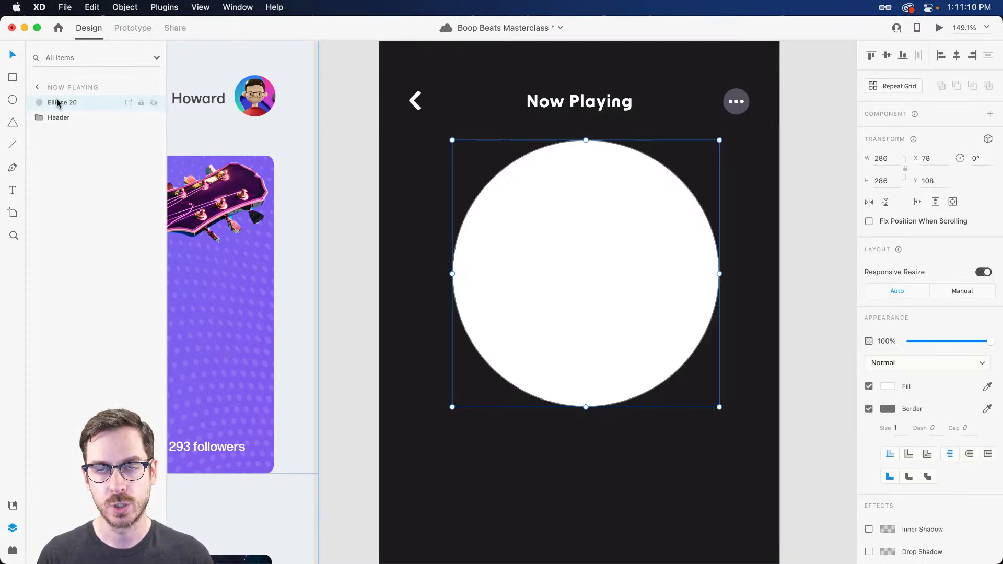
mouse_move(492, 175)
mouse_down()
mouse_move(495, 206)
mouse_move(487, 185)
mouse_up()
drag(715, 151, 738, 127)
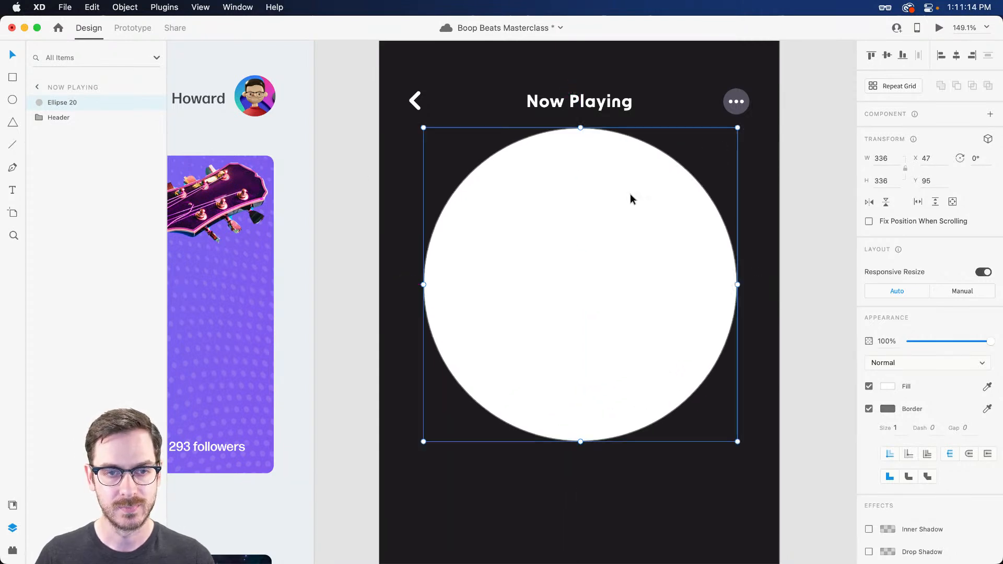
drag(635, 206, 632, 206)
click(869, 408)
drag(678, 299, 678, 304)
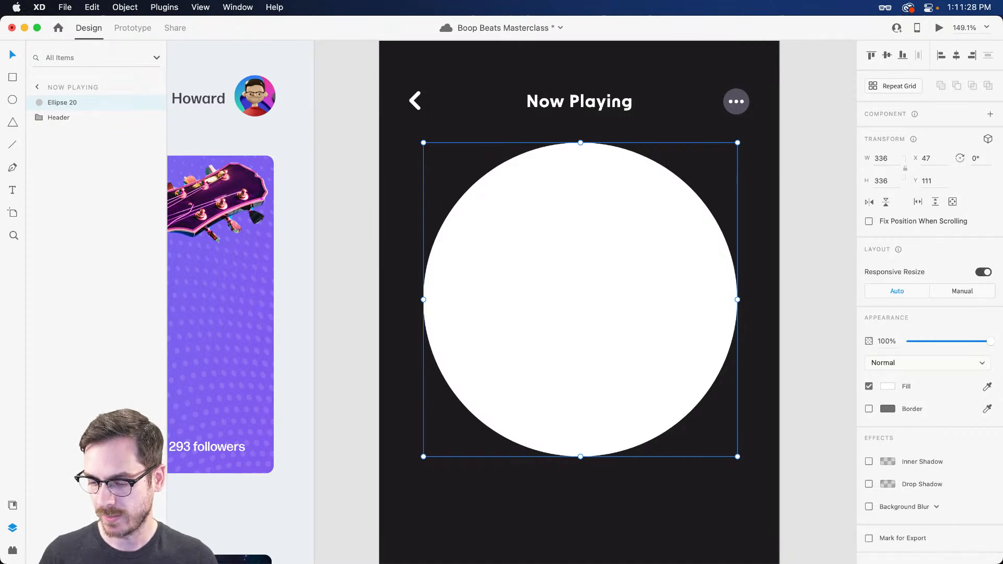
key(super+Tab)
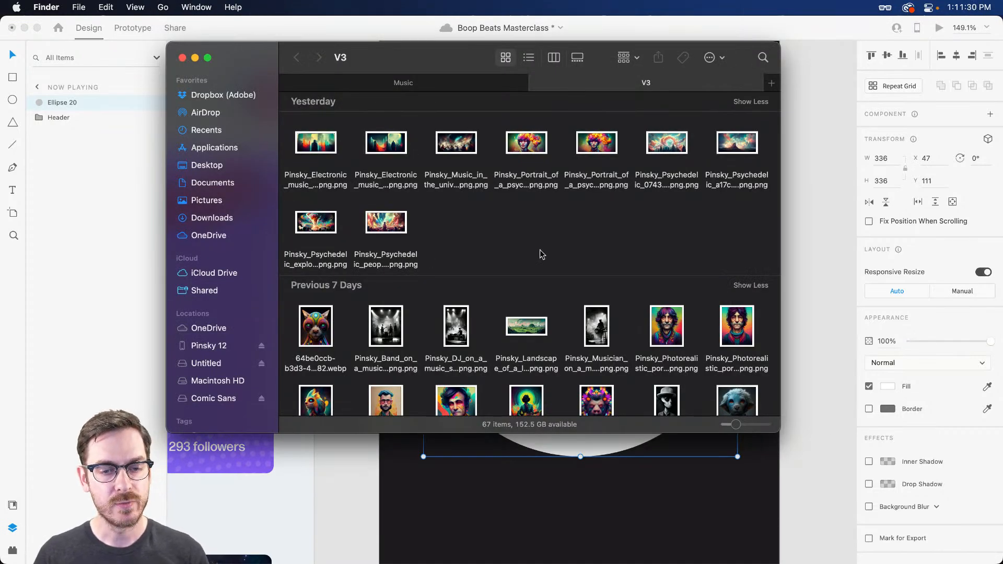
Step: Preview the psychedelic musician portrait files in Finder's V3 folder
scroll(563, 250, down, 5)
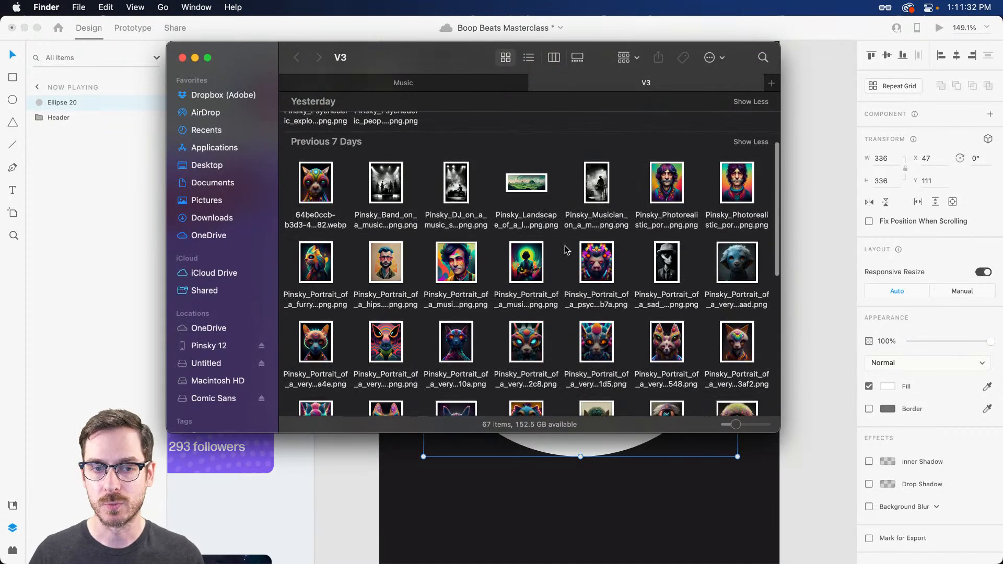
scroll(564, 250, up, 5)
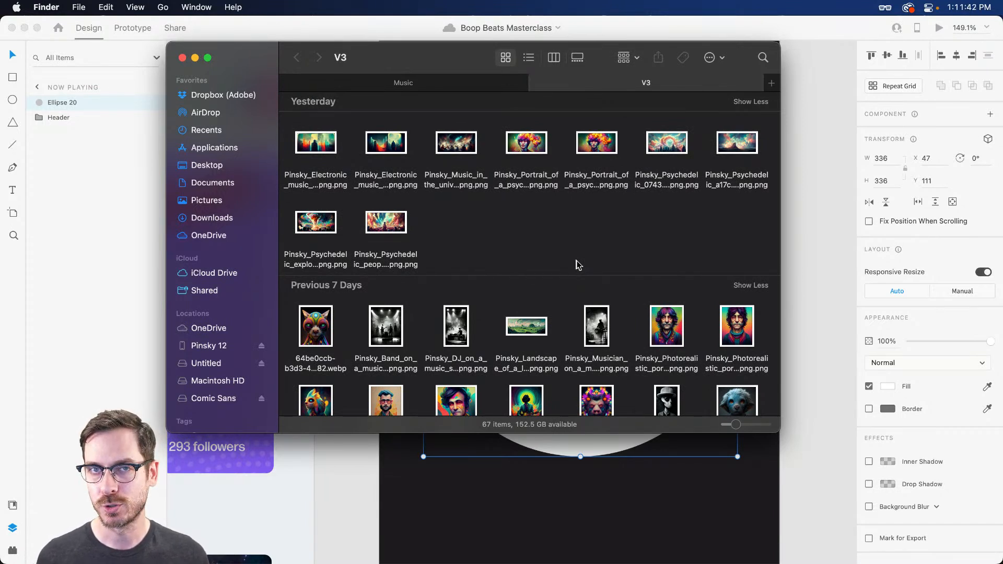
click(667, 329)
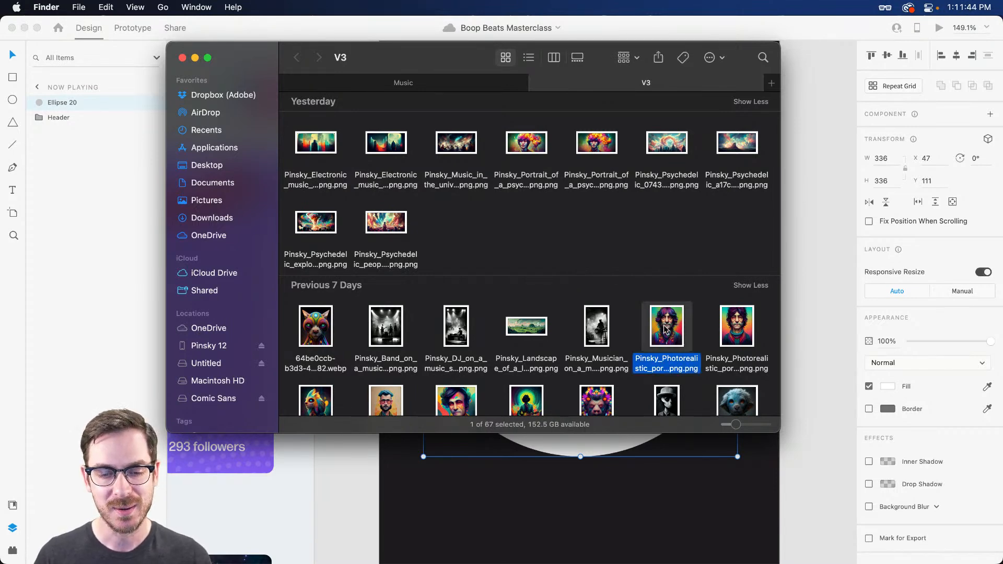
key(space)
key(Right)
key(Left)
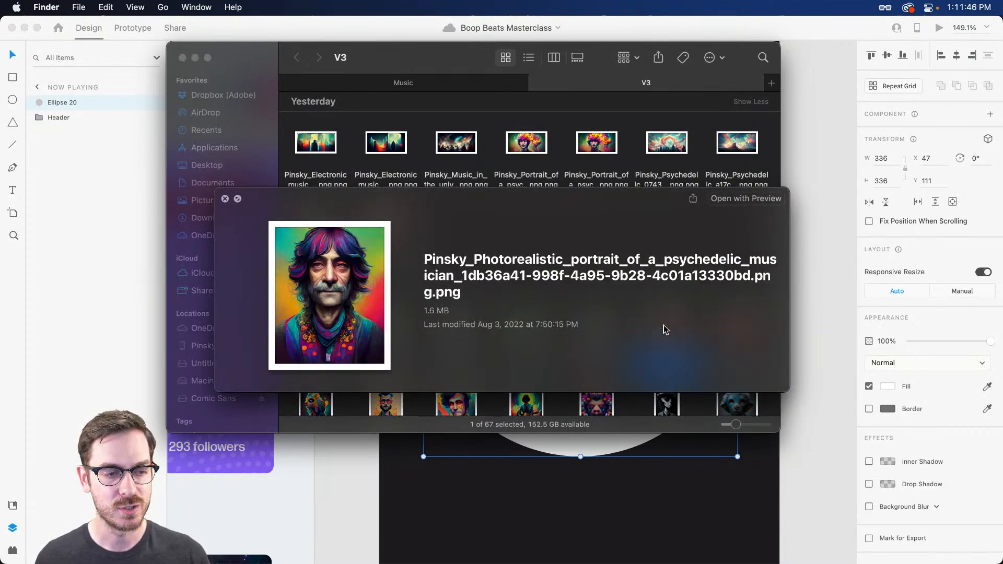
key(space)
Step: Drop the portrait into the white circle and reposition it inside the mask
drag(666, 329, 589, 280)
double_click(588, 257)
click(794, 239)
click(700, 292)
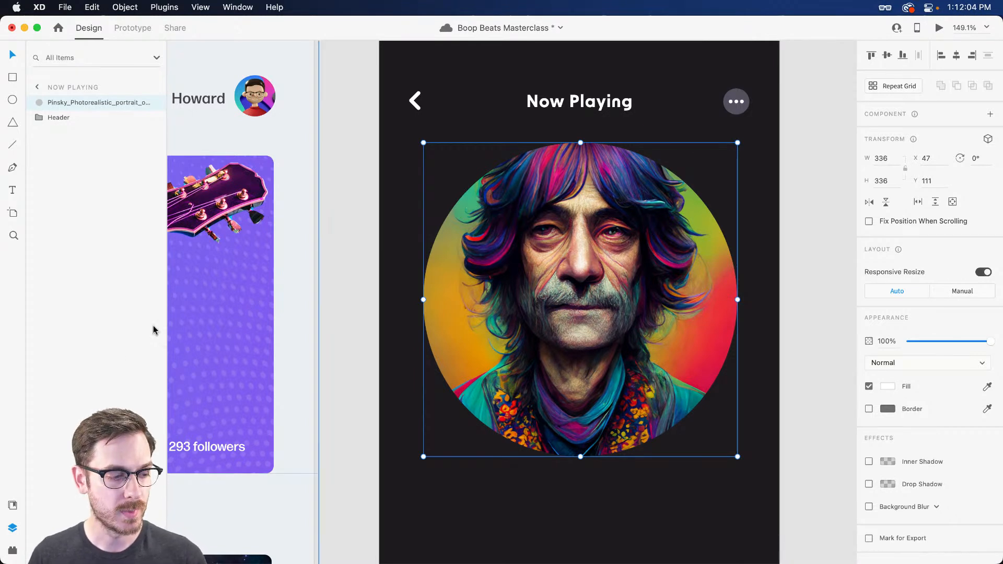
Step: Launch the Super Ellipse plugin for the selected portrait, then return to Safari
click(12, 550)
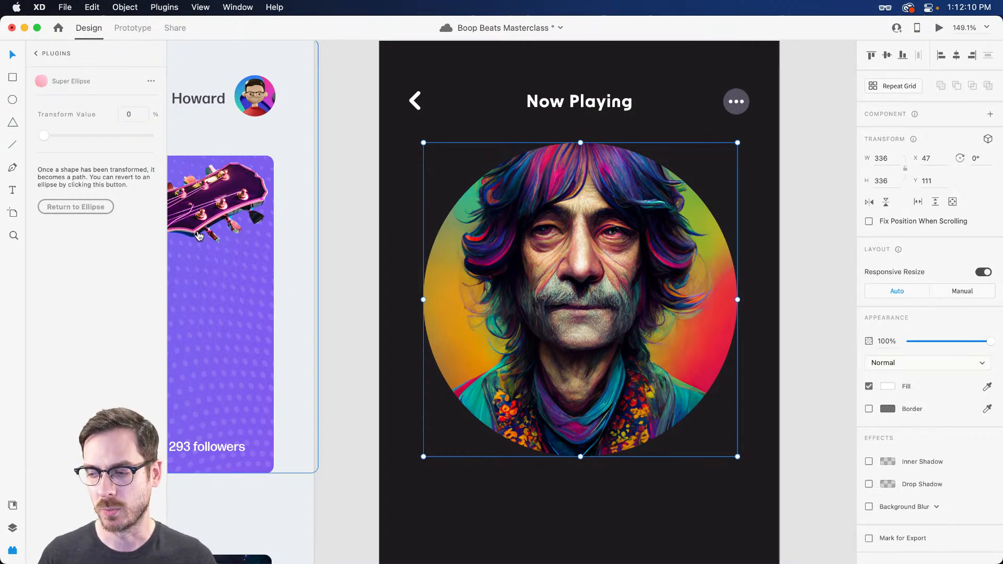
key(super+Tab)
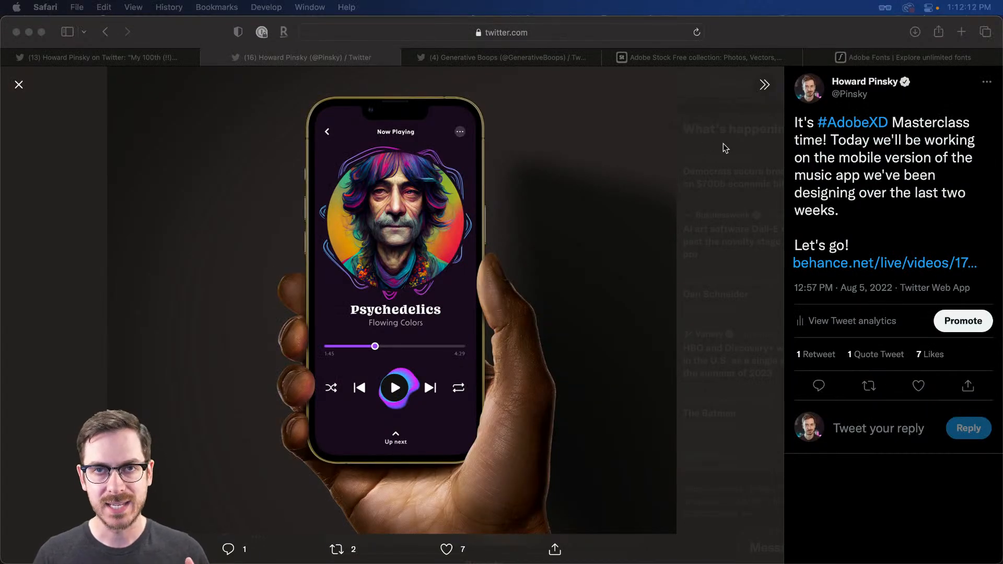
Step: Browse the Generative Boops Twitter profile and view its cheese-face image full size
click(497, 54)
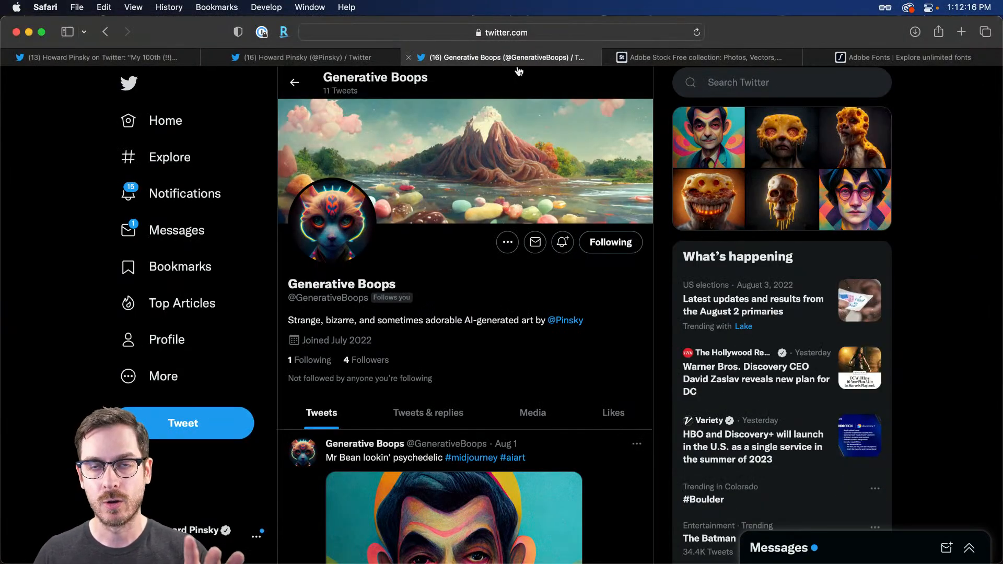
scroll(315, 296, up, 5)
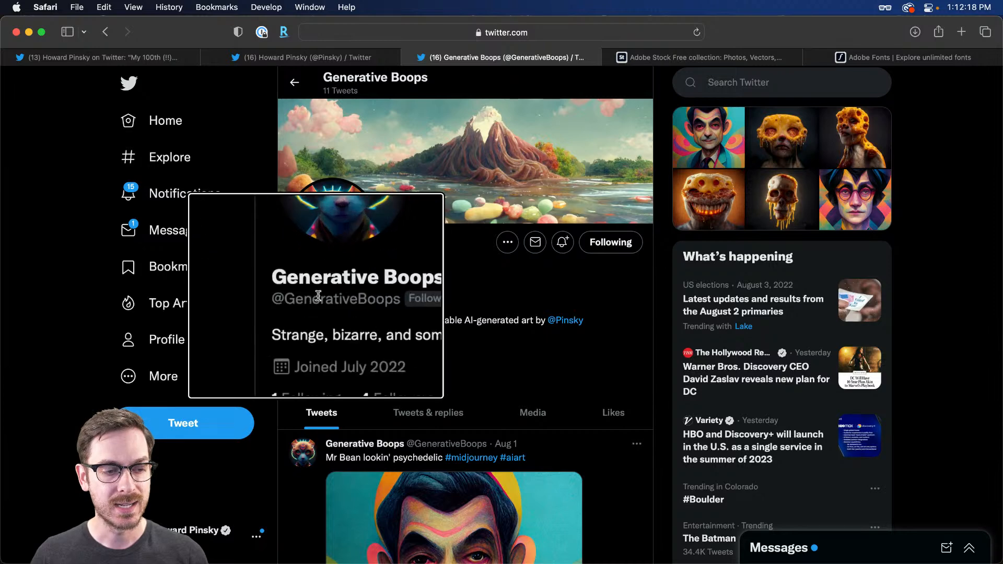
scroll(353, 309, up, 2)
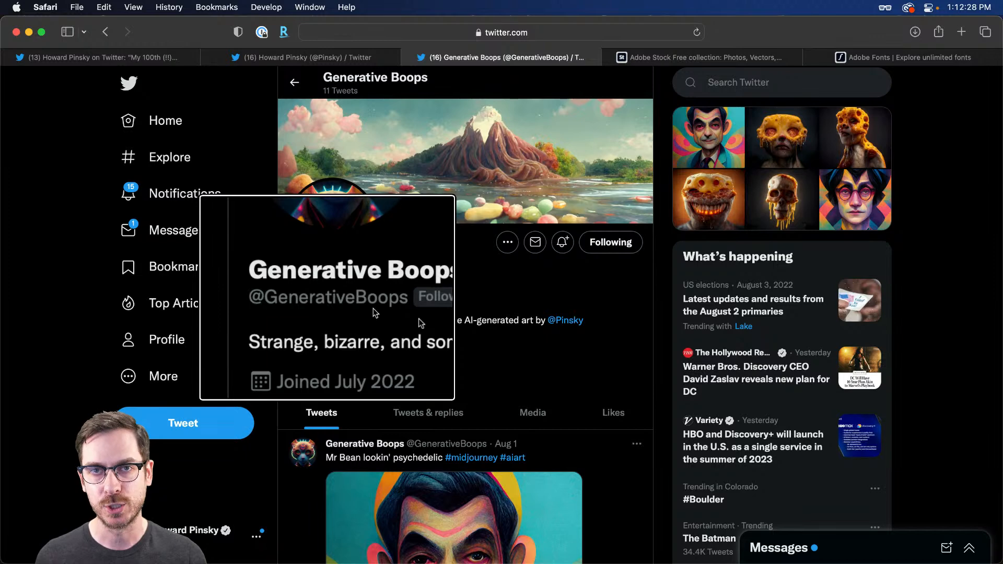
key(alt+super+8)
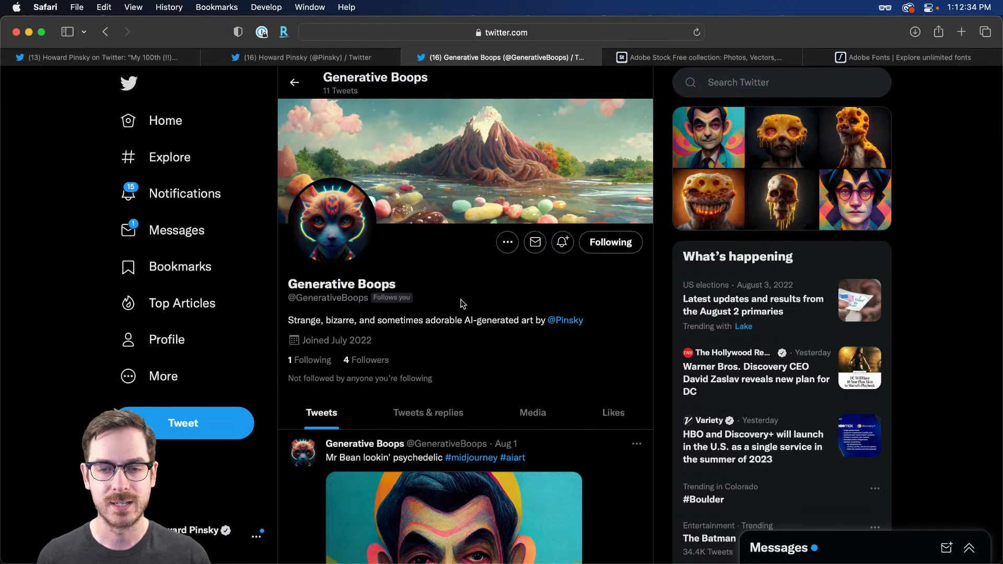
click(797, 146)
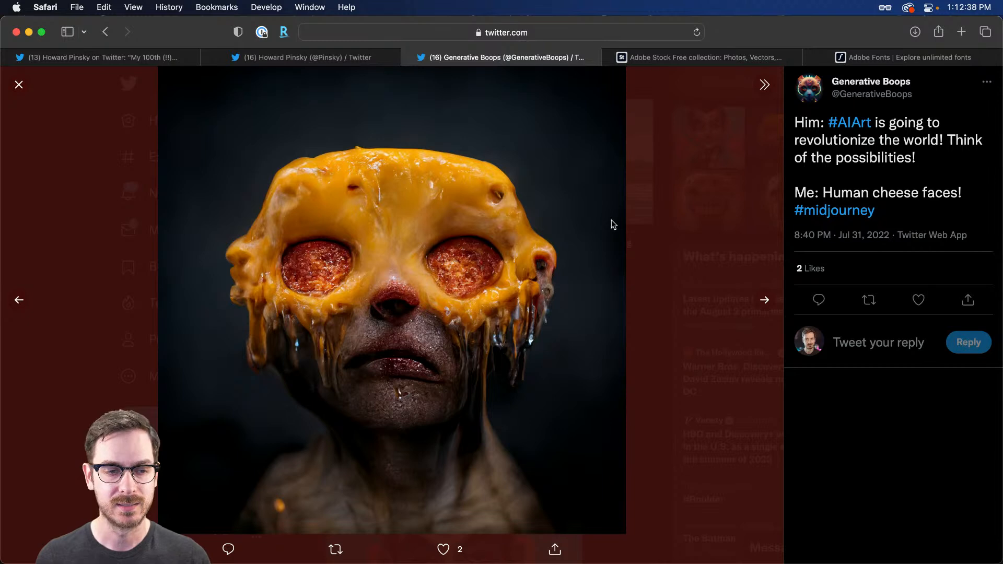
key(Escape)
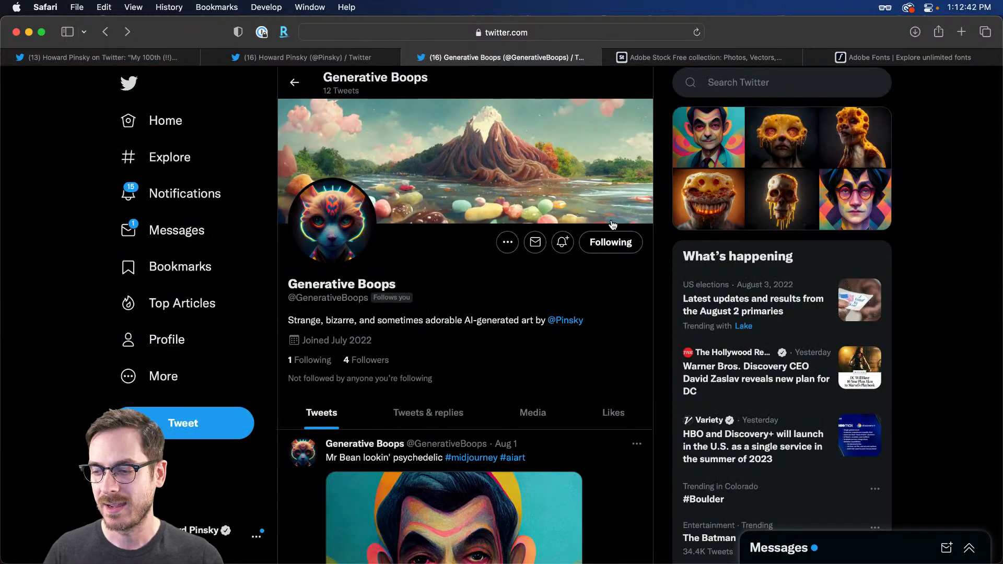
key(super+Tab)
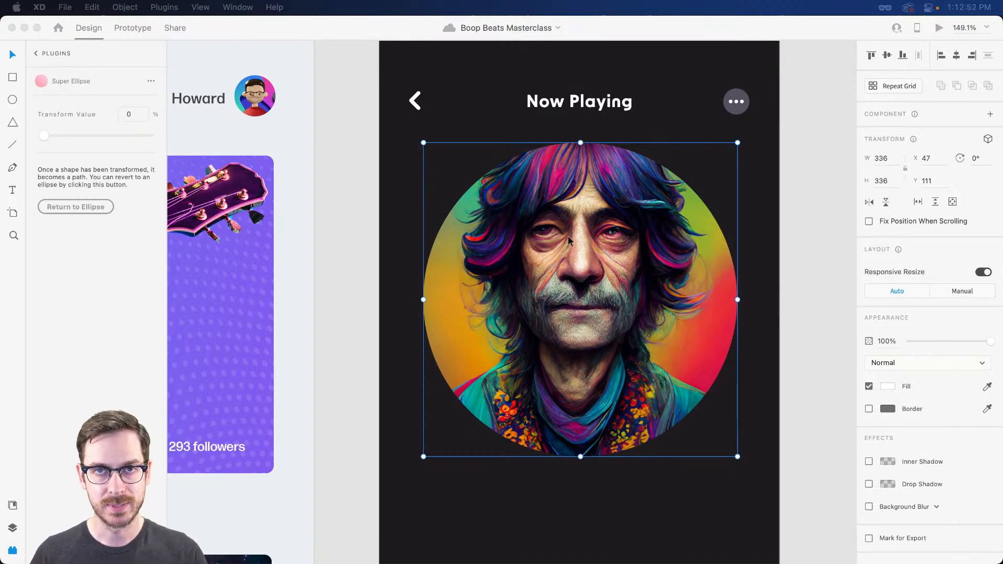
click(111, 61)
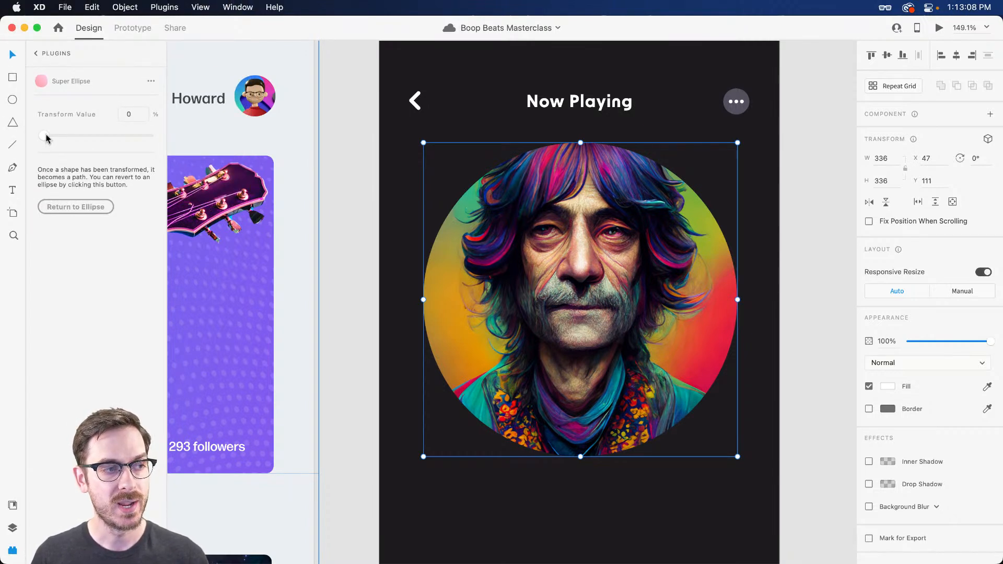
drag(46, 138, 167, 121)
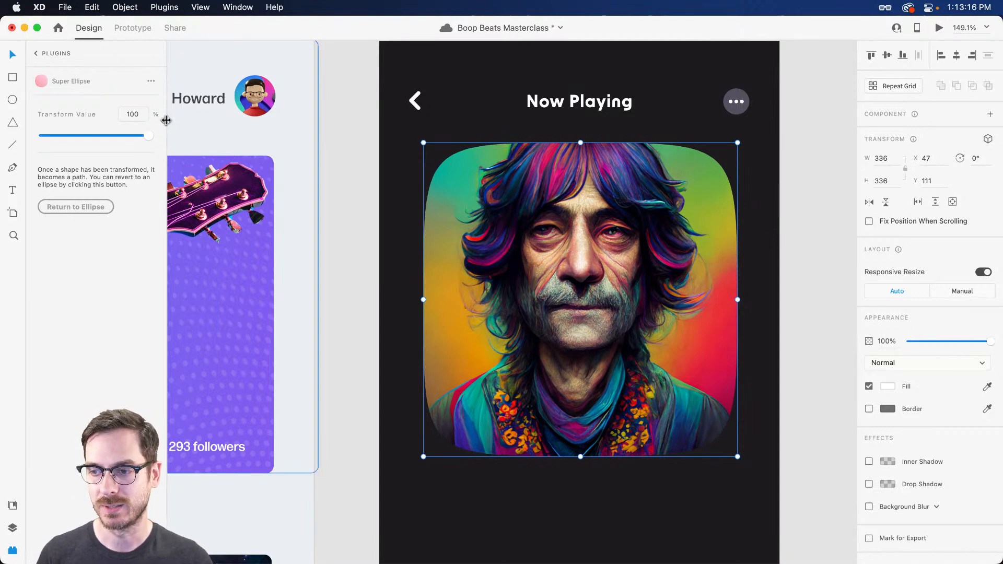
key(super+Return)
drag(499, 26, 572, 22)
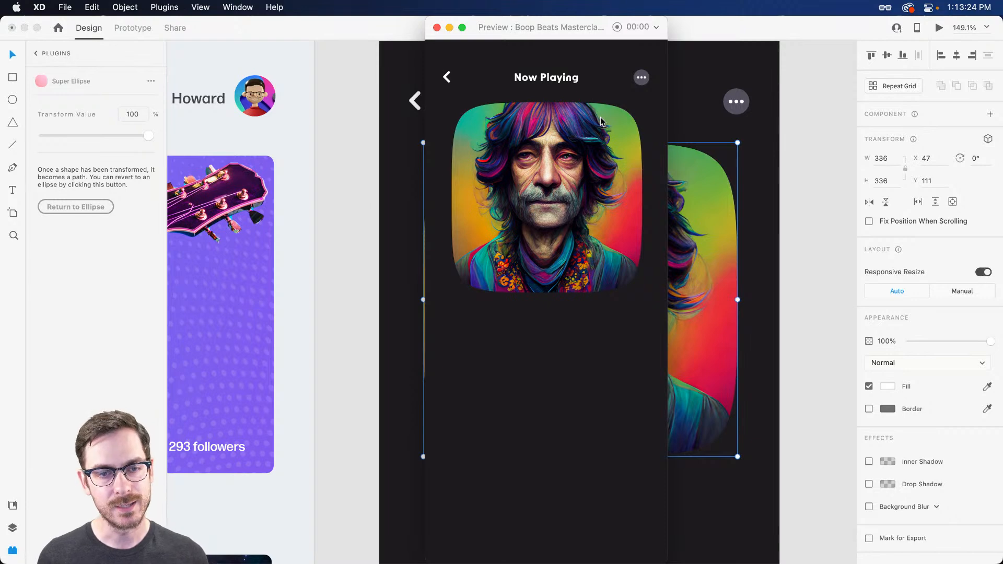
key(super+w)
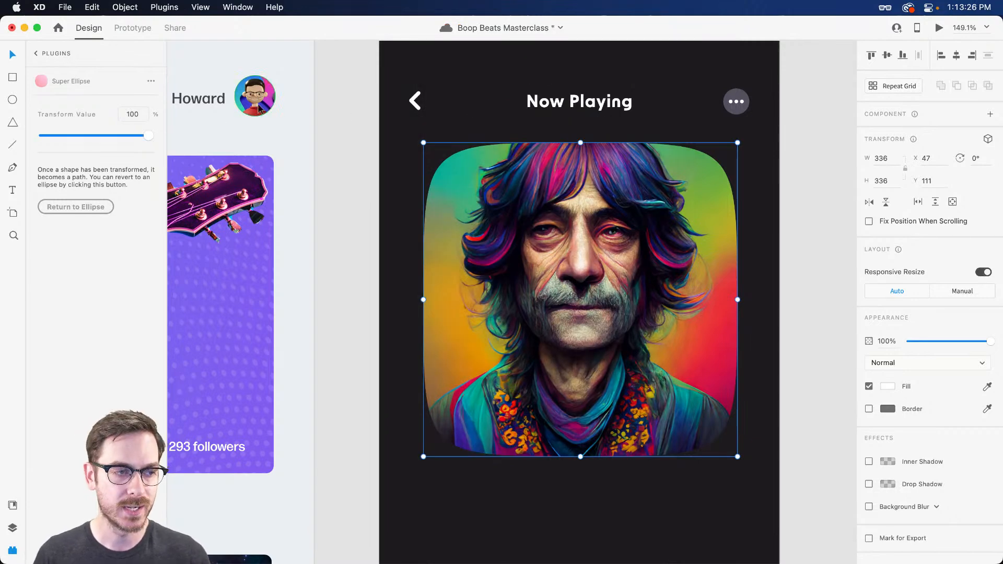
key(super+s)
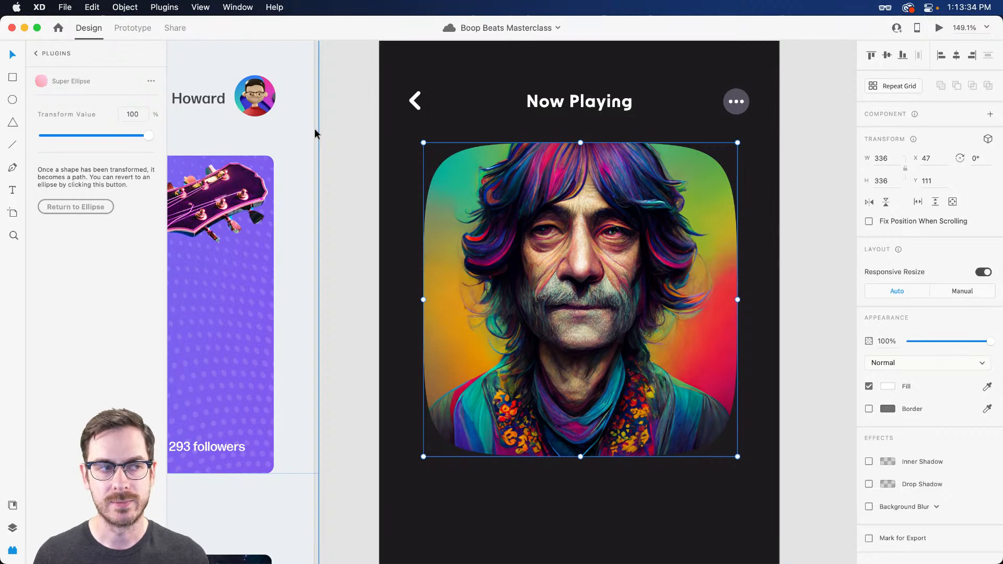
drag(150, 135, 3, 123)
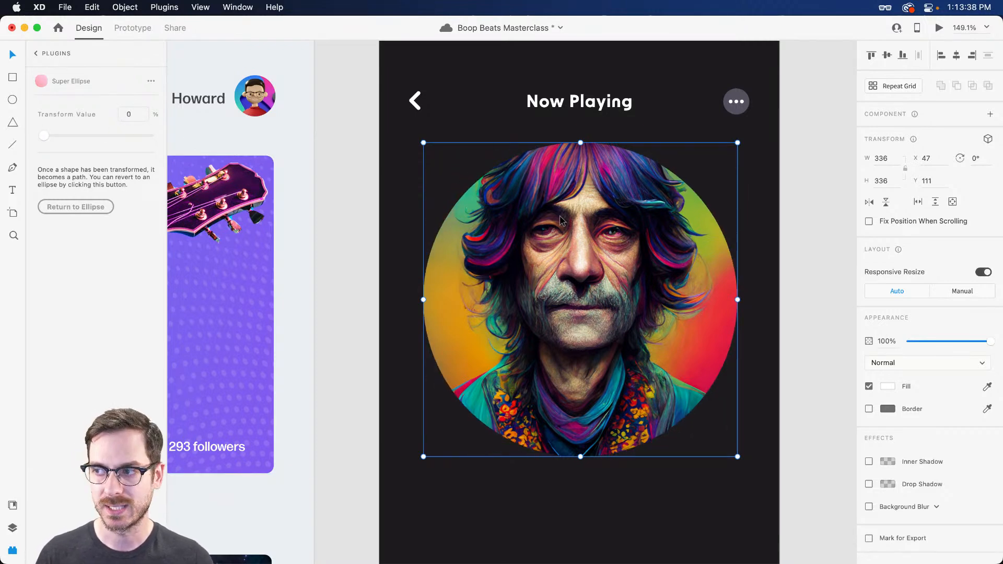
scroll(565, 261, down, 5)
click(570, 352)
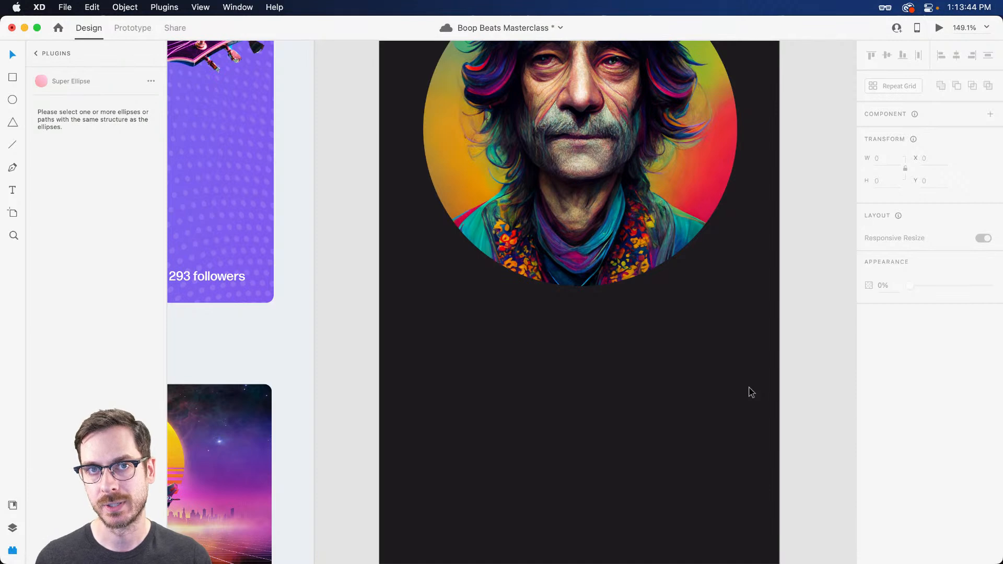
Step: Add a text line reading 'Psychedelics' just below the portrait
key(t)
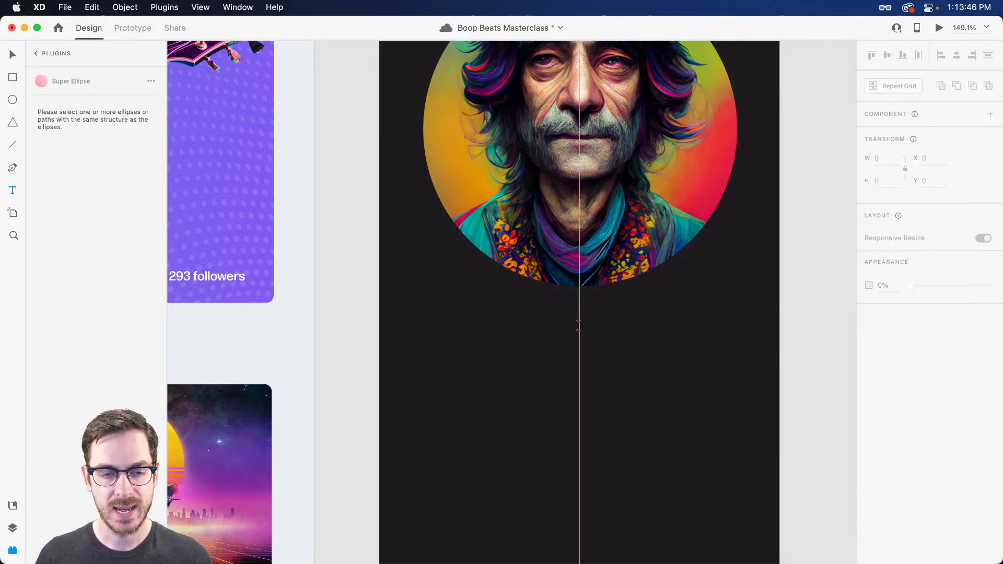
click(580, 322)
text(Psychedelics)
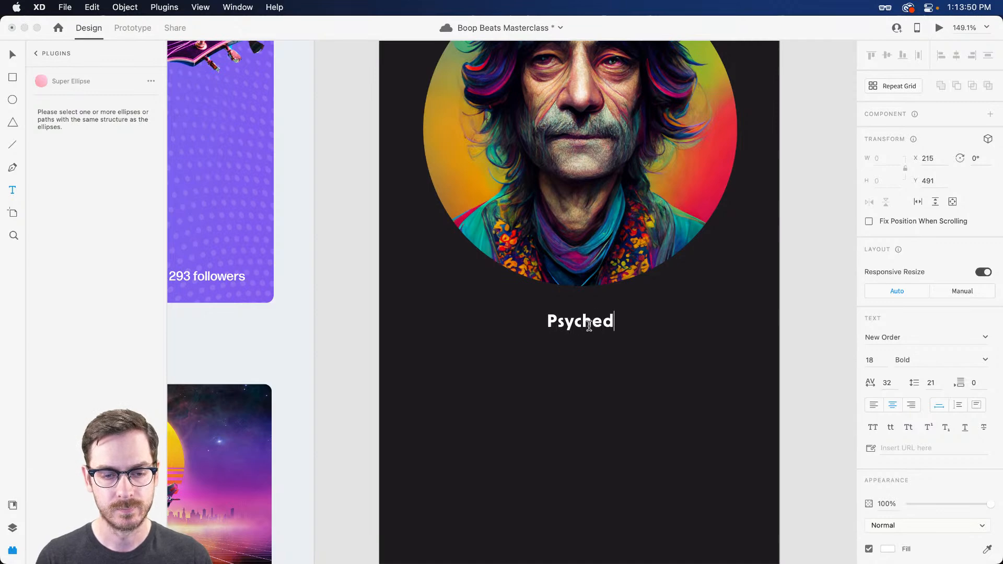
key(Escape)
scroll(556, 250, up, 4)
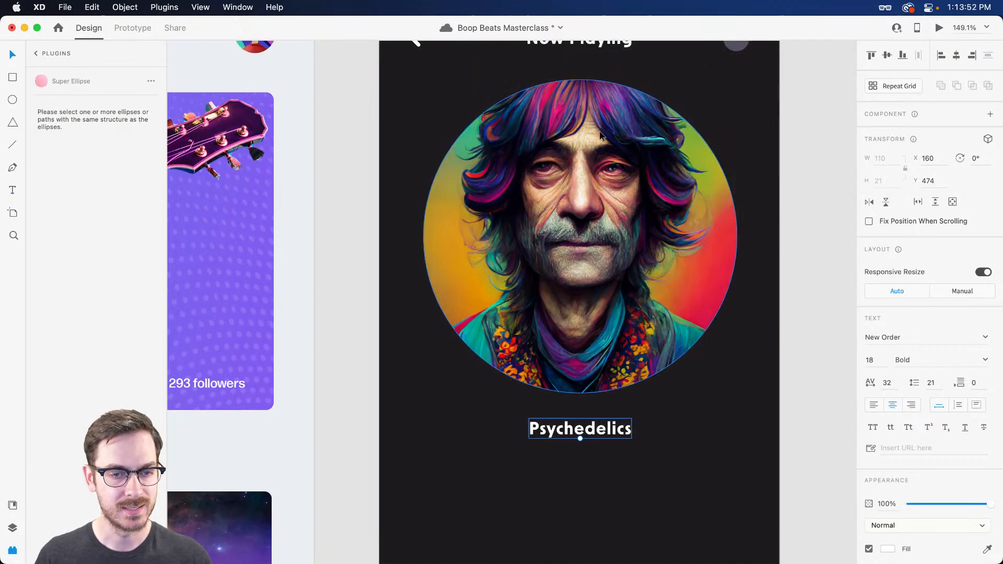
scroll(556, 241, down, 3)
drag(585, 352, 585, 349)
Step: Set Psychedelics to 40 pt and centre it beneath the portrait
click(879, 361)
text(40)
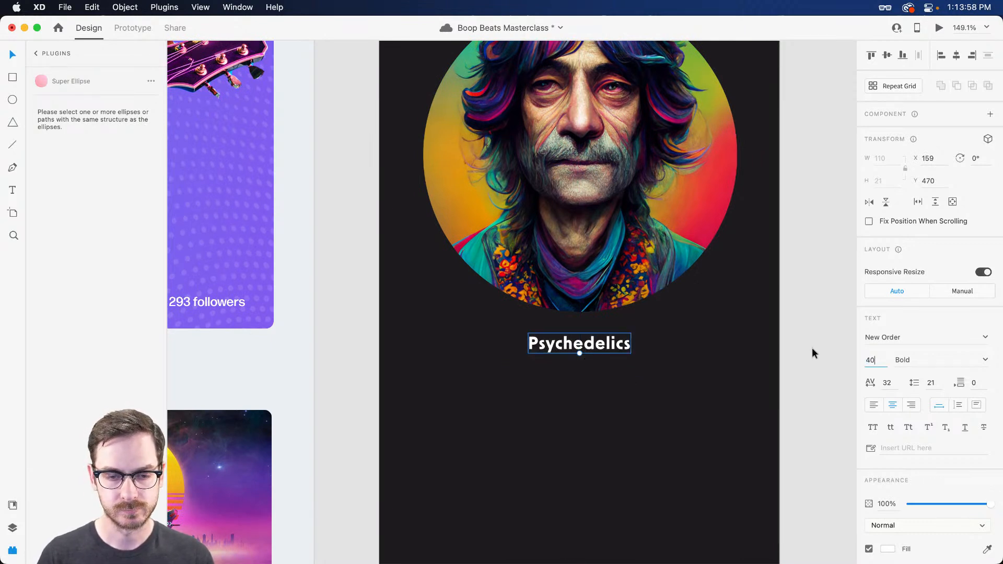
key(Return)
drag(562, 339, 606, 358)
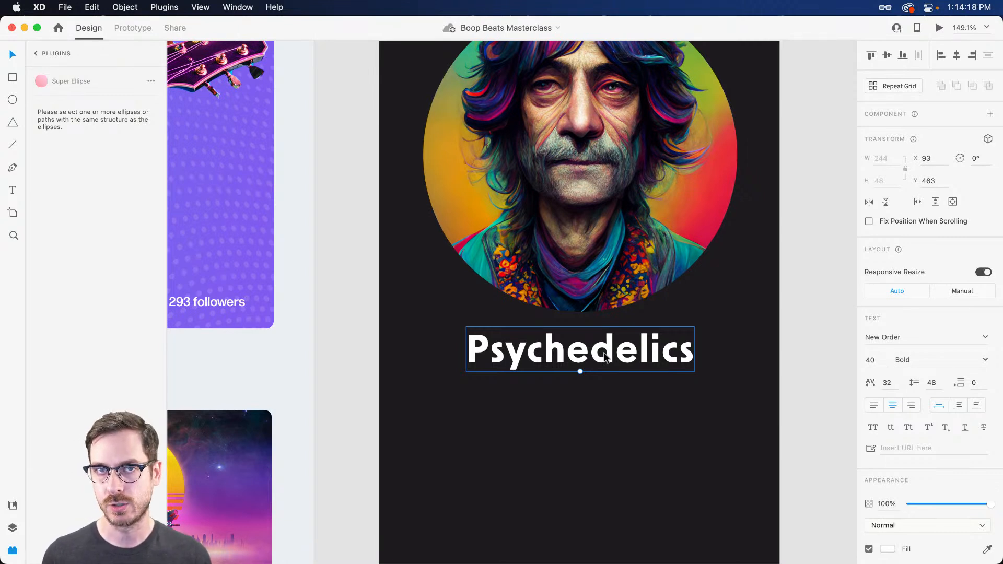
Step: Switch the Psychedelics title to Ohno Blazeface and scale it down to size 28
click(913, 332)
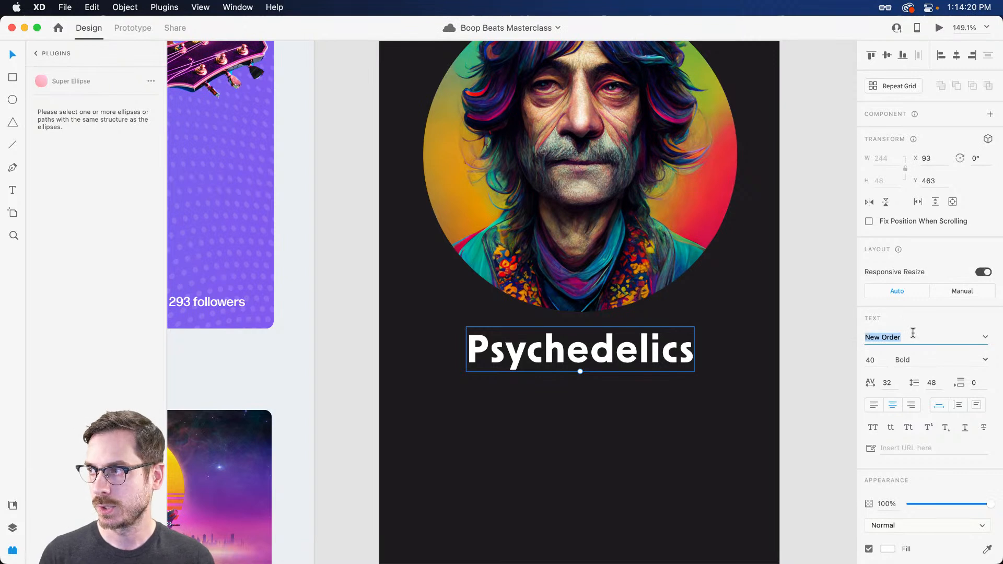
text(Ho)
key(BackSpace)
key(BackSpace)
key(BackSpace)
text(Ohno Blazeface)
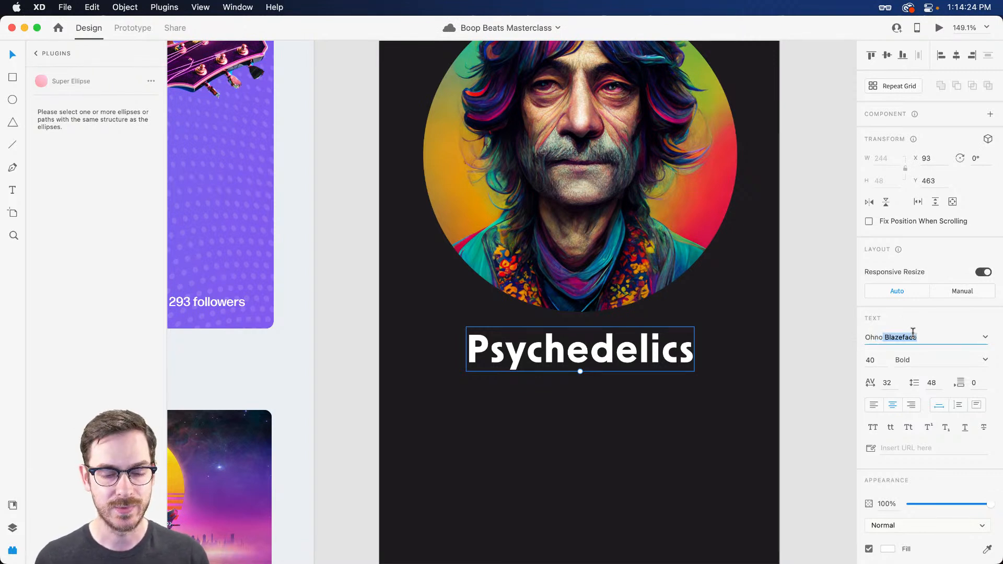
key(Return)
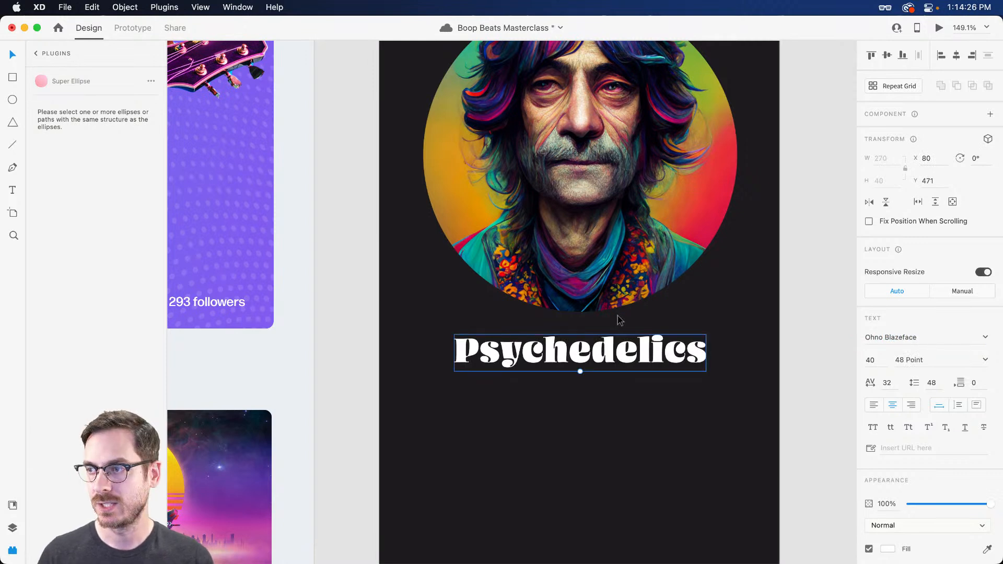
mouse_move(575, 369)
mouse_down()
mouse_move(588, 355)
mouse_move(580, 345)
mouse_move(580, 379)
mouse_up()
scroll(583, 315, down, 1)
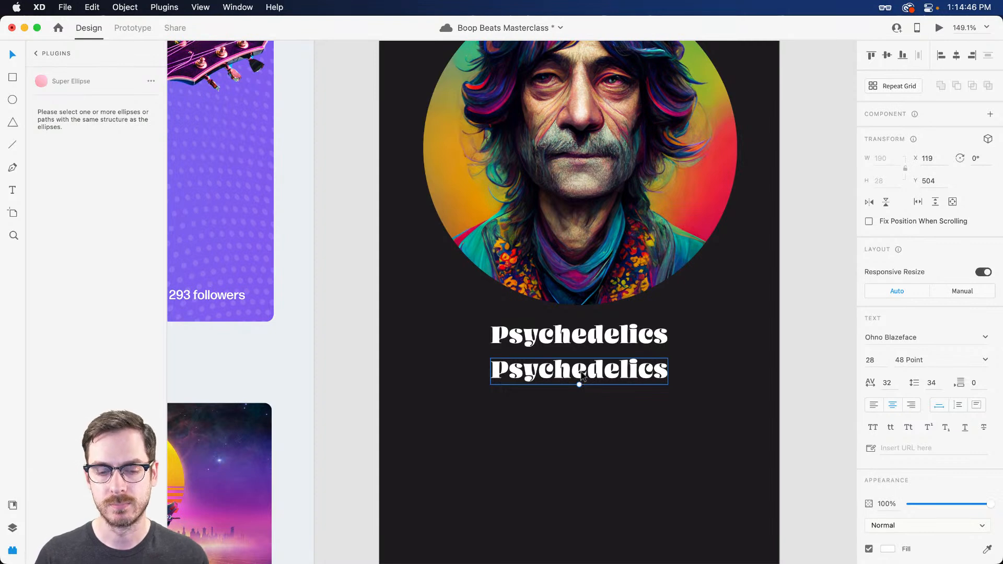
Step: Change the duplicated title's text to 'Flowing Colors'
double_click(582, 371)
text(F)
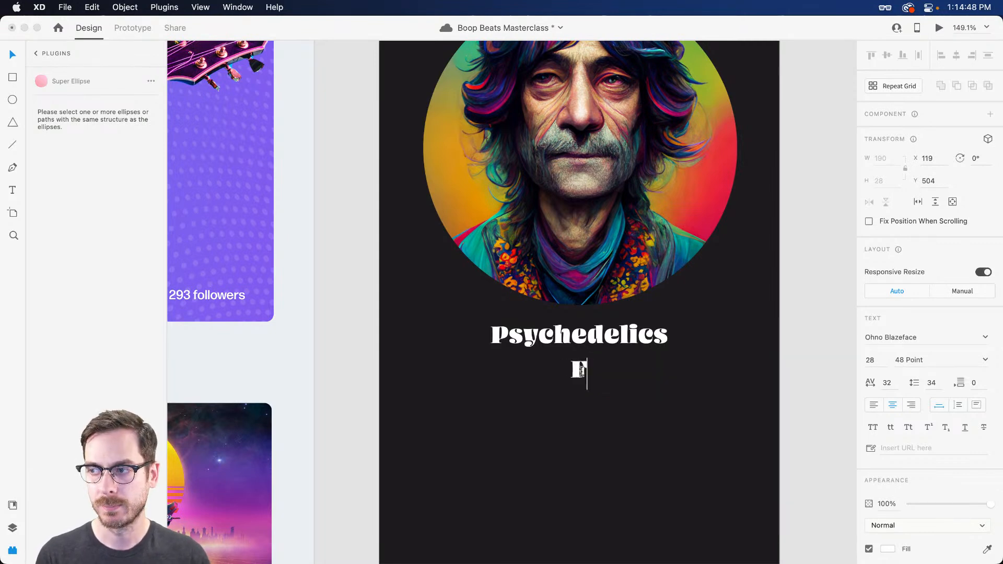
text(lowing Colors)
key(Escape)
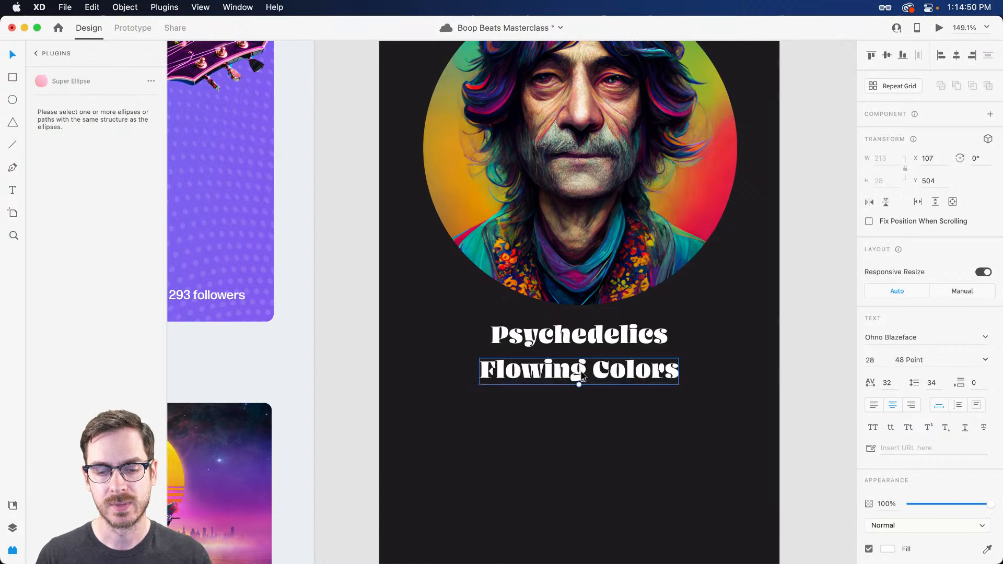
Step: Shrink the Flowing Colors text to 16 pt, checking it against the Psychedelics title
scroll(620, 399, up, 3)
scroll(607, 408, down, 2)
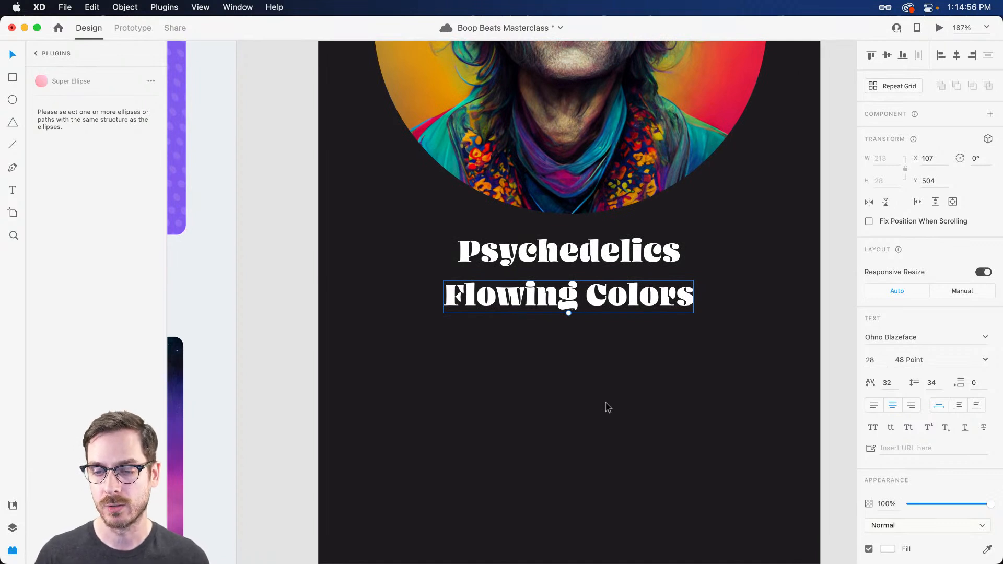
scroll(556, 351, up, 1)
drag(568, 315, 570, 302)
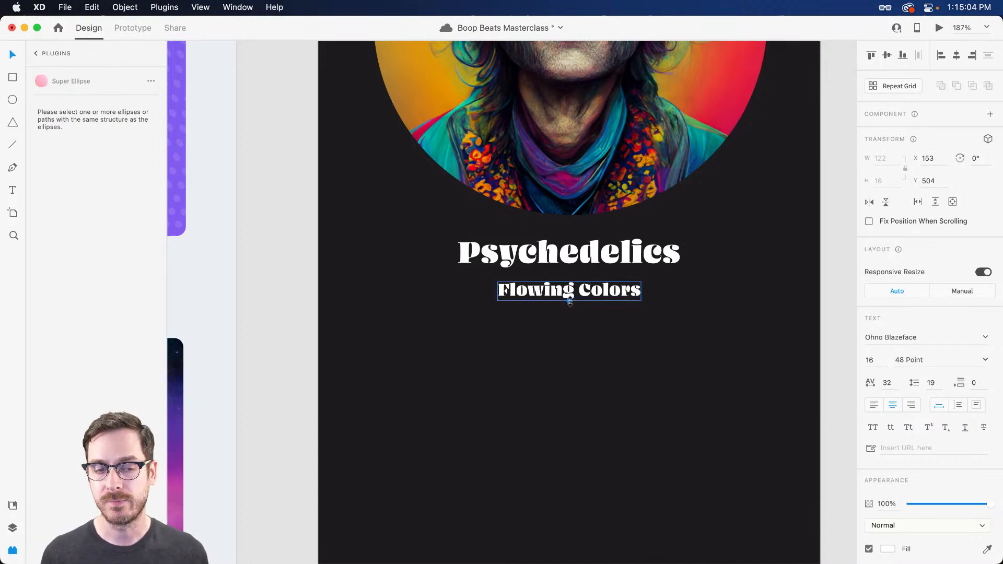
click(580, 258)
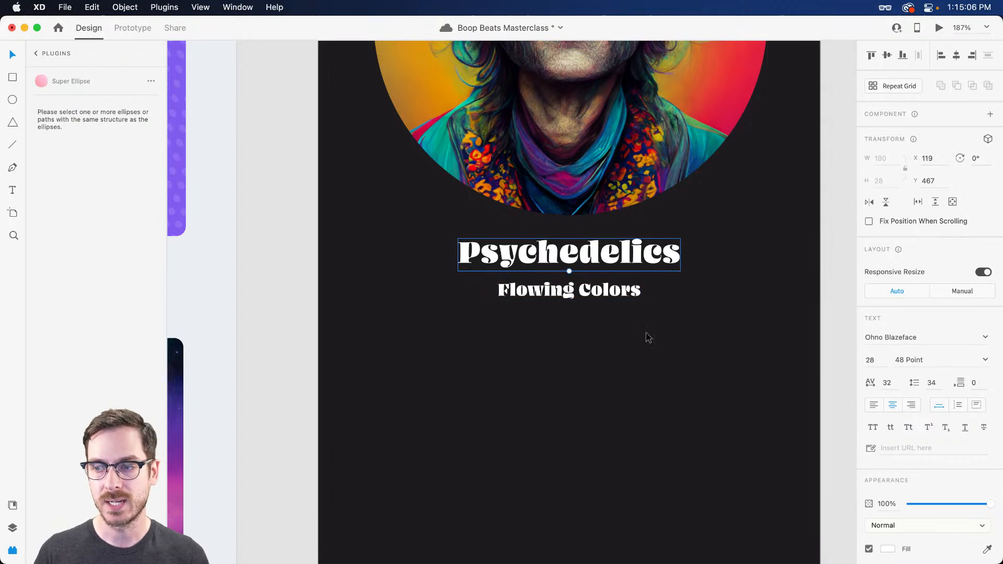
click(603, 298)
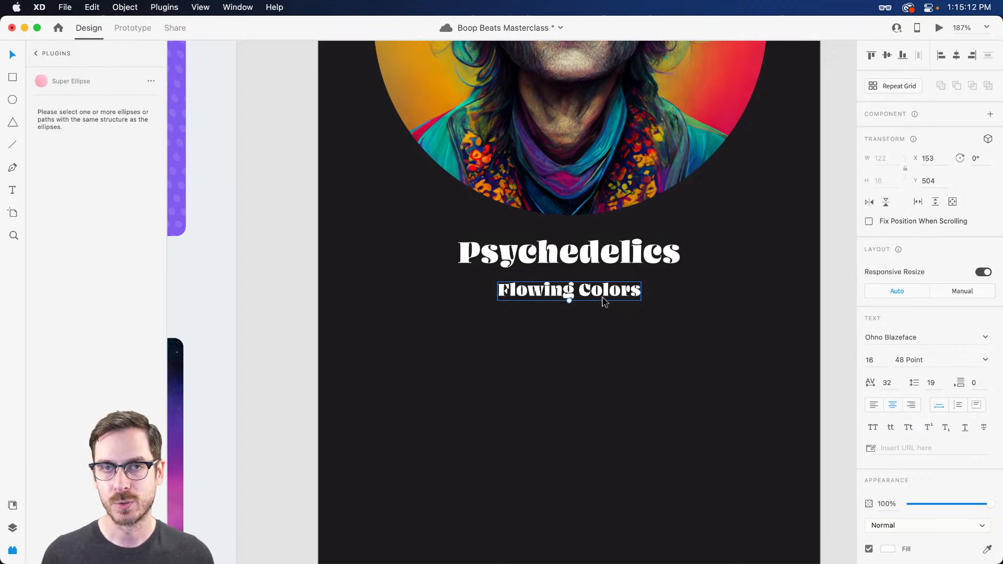
key(super+z)
scroll(573, 309, up, 5)
key(super+z)
key(super+shift+z)
key(super+shift+z)
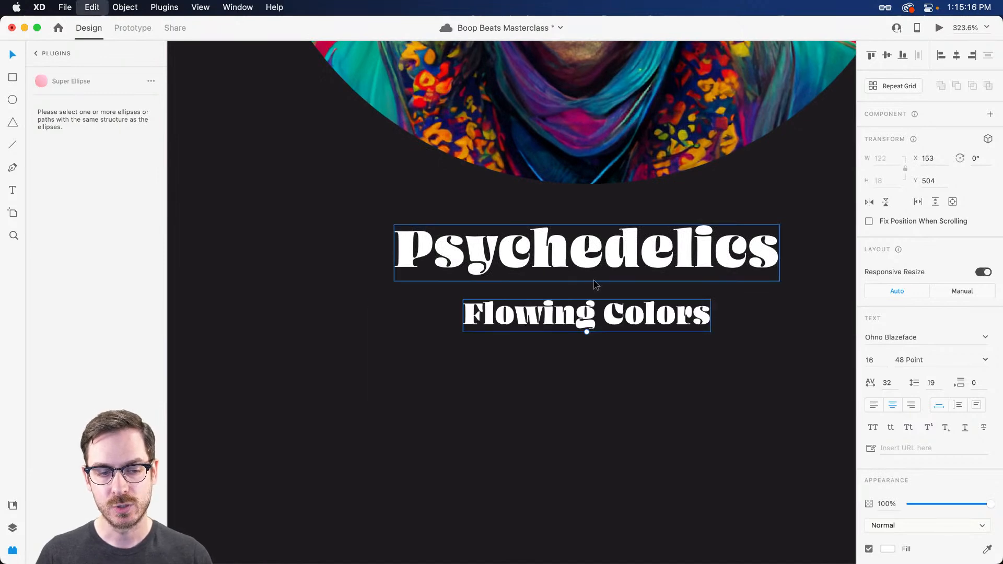
scroll(594, 285, up, 3)
click(748, 338)
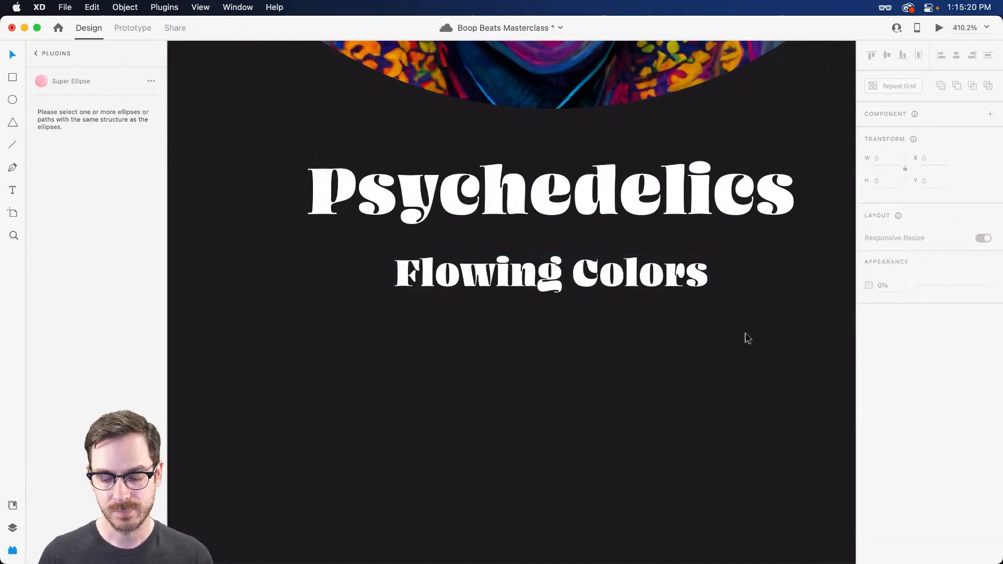
Step: Preview the Now Playing screen, then reselect the Flowing Colors subtitle
key(super+Return)
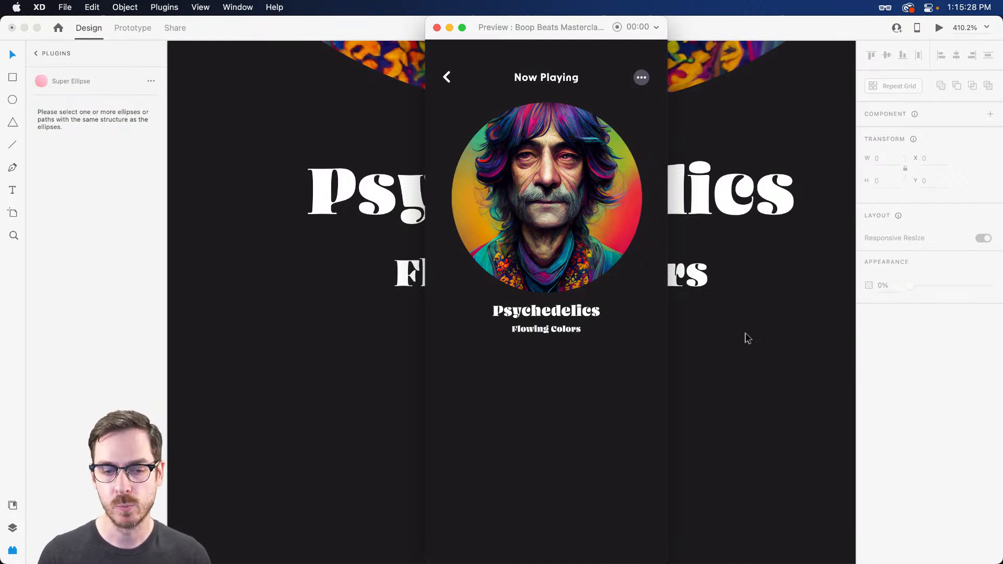
key(super+w)
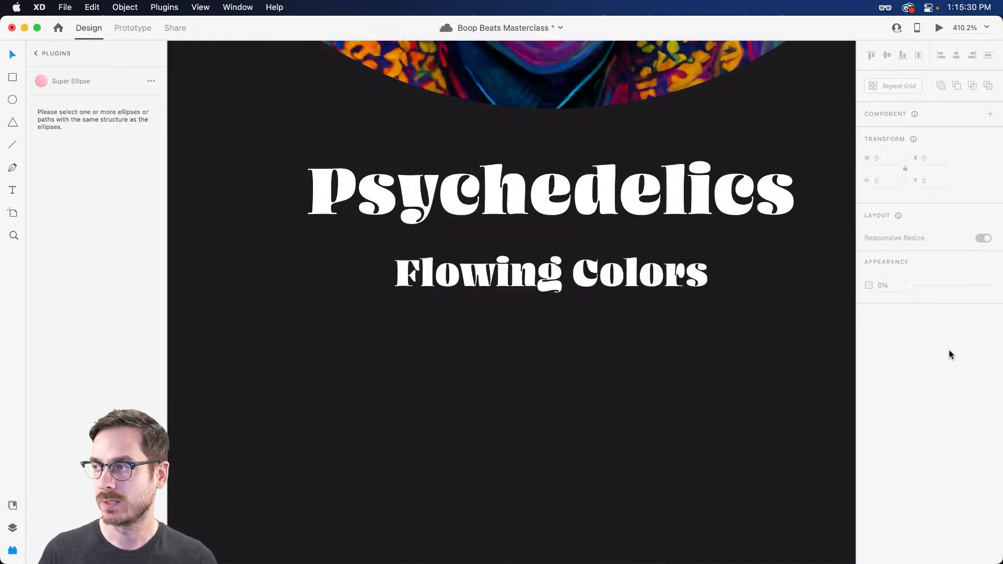
click(558, 272)
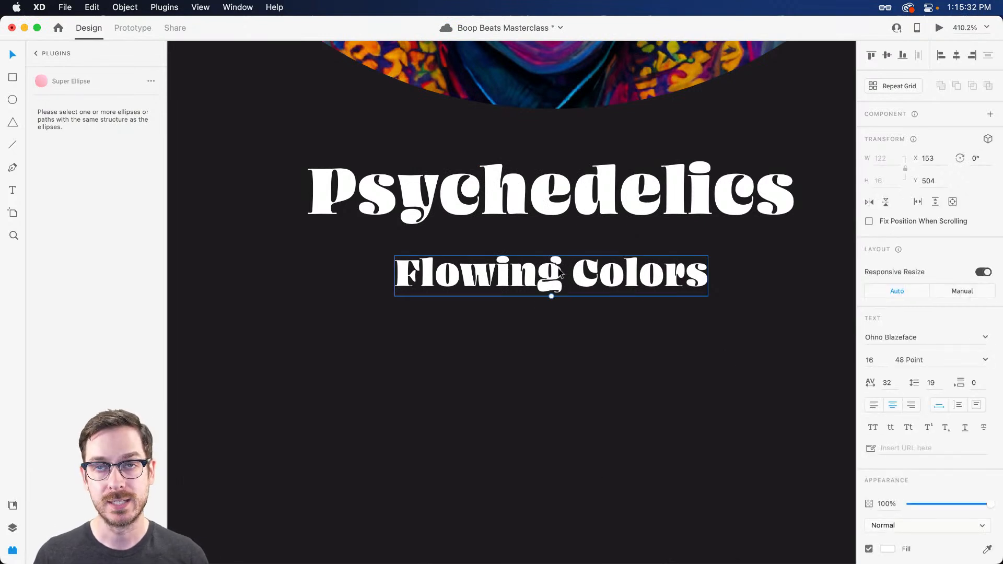
Step: Set the subtitle's font to New Order with Medium weight
click(909, 338)
text(New Order)
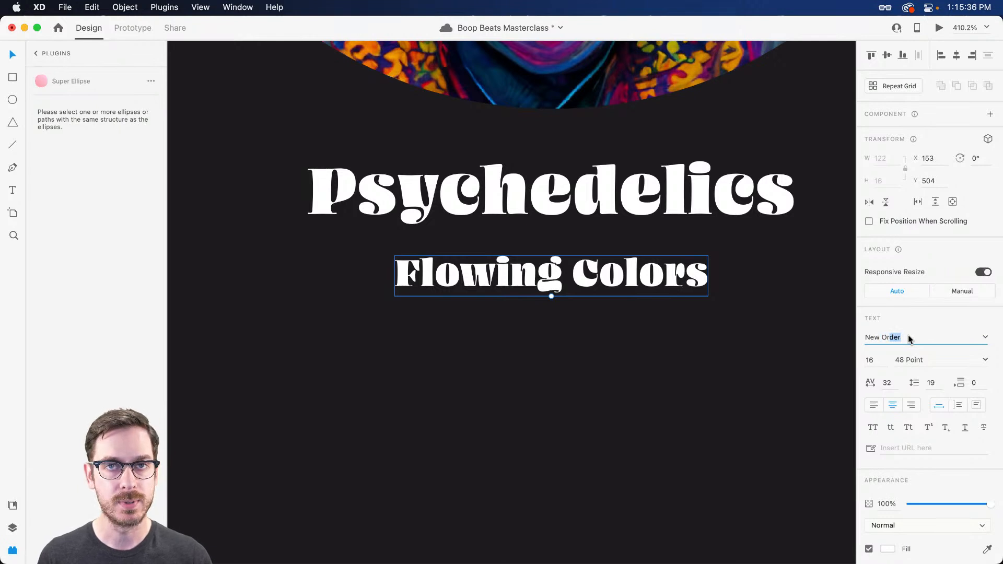
key(Return)
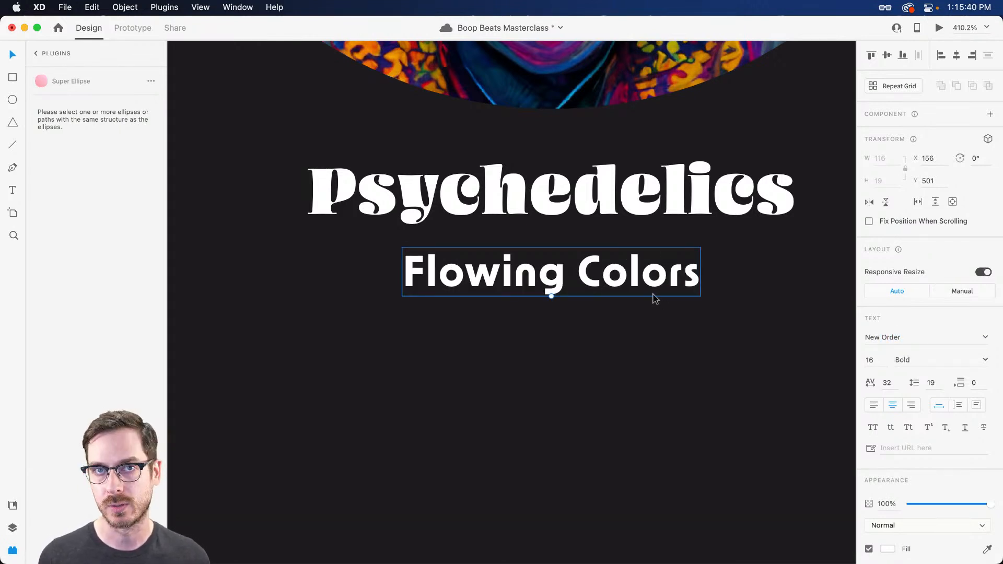
click(985, 360)
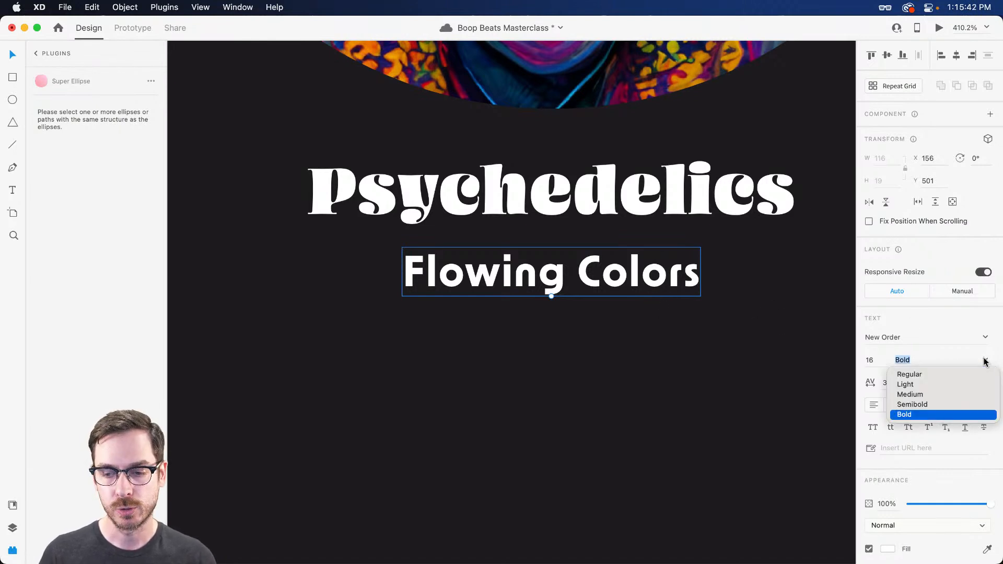
click(912, 396)
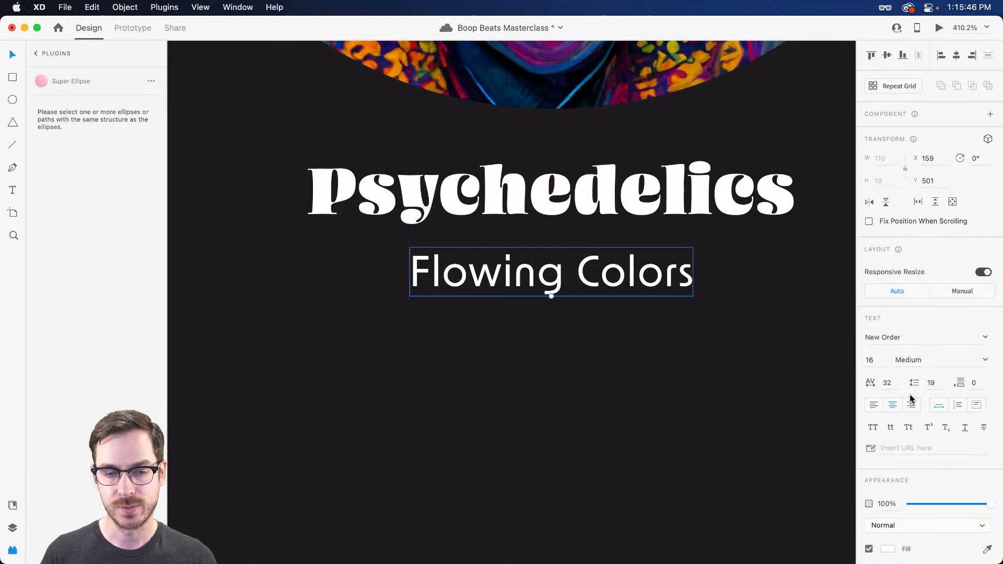
Step: Preview the screen, then lower the subtitle's opacity to 70%
key(super+Return)
key(super+w)
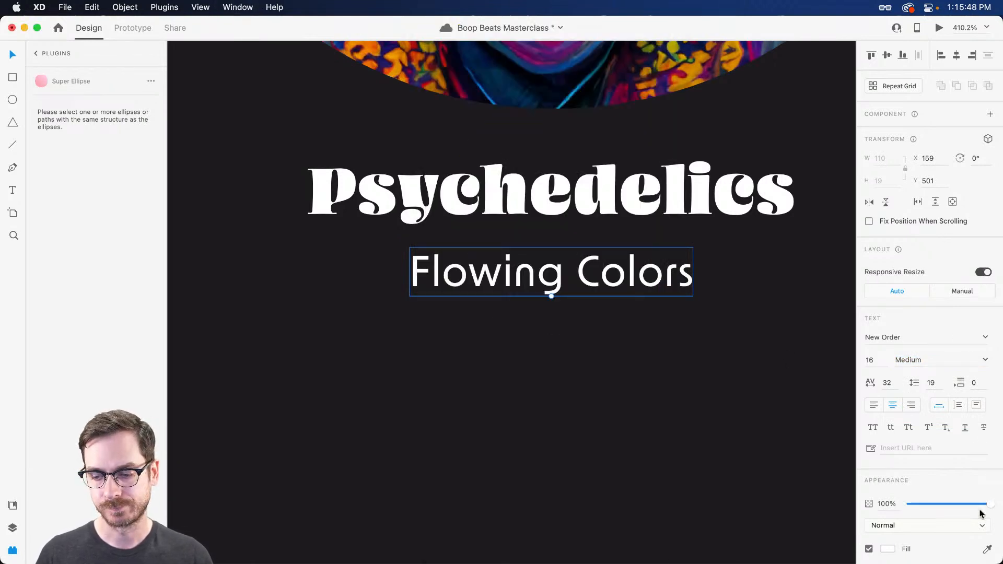
drag(990, 504, 967, 504)
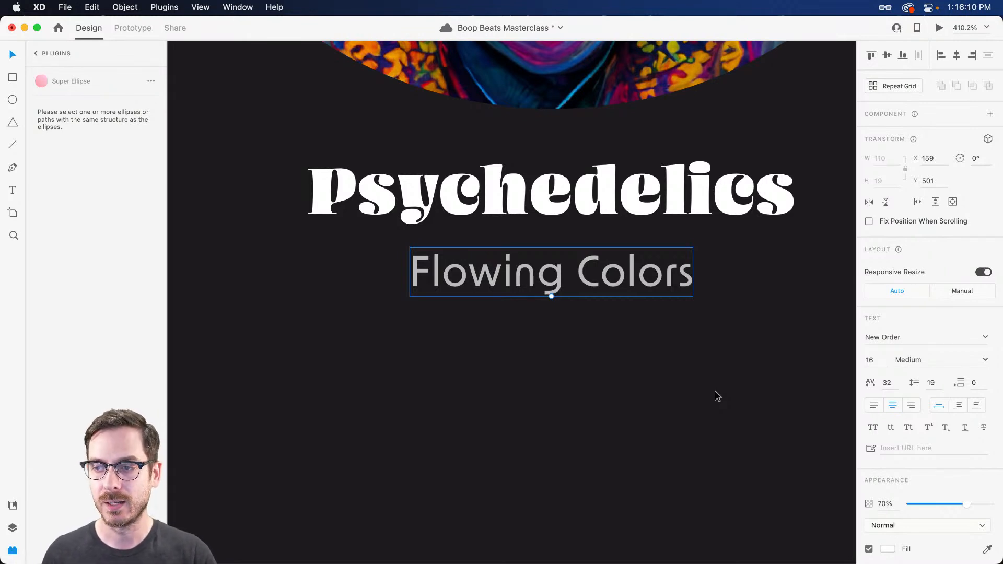
click(642, 200)
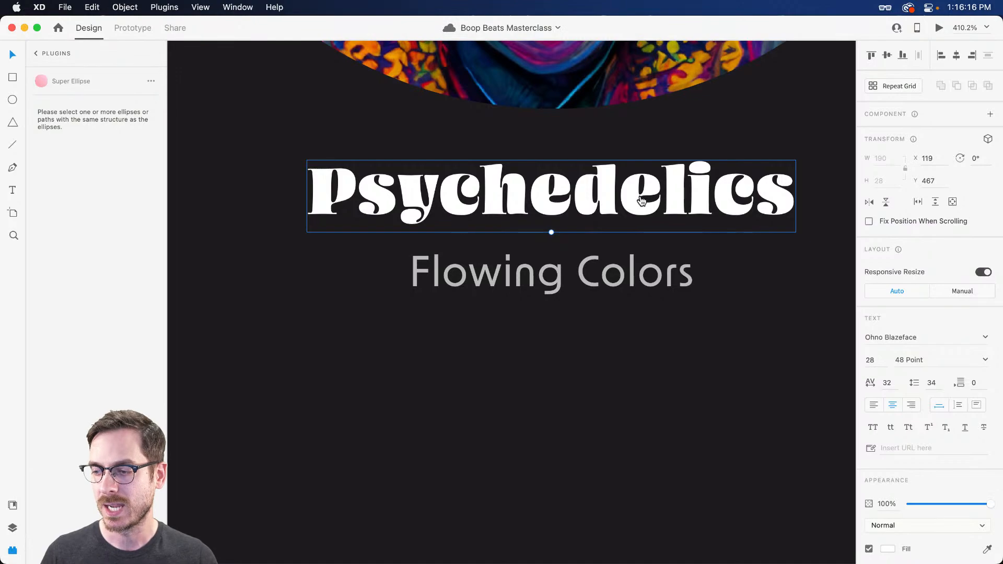
Step: In Safari's Adobe Fonts, search 'ohno b' and open the Ohno Blazeface family page
key(super+Tab)
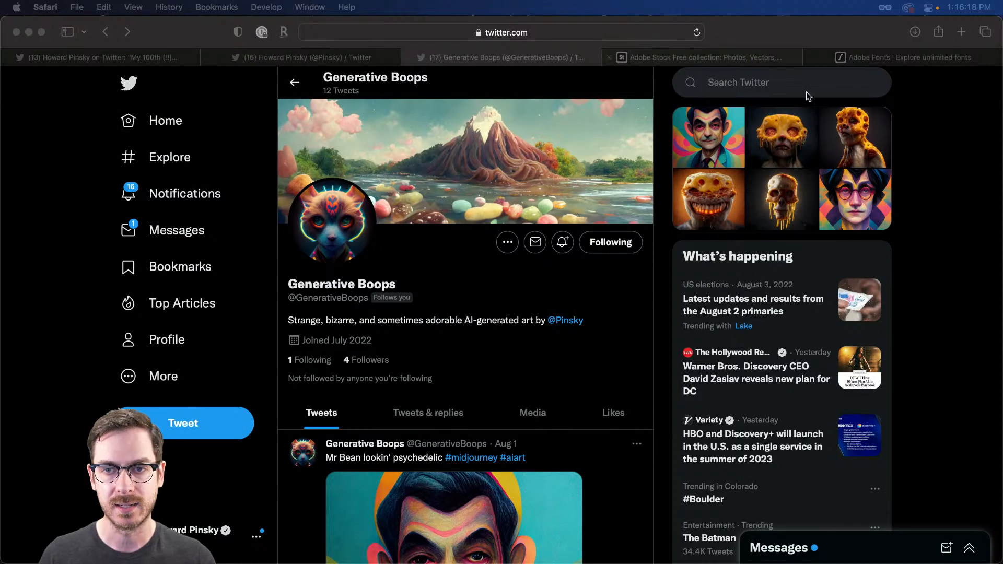
click(780, 72)
click(711, 59)
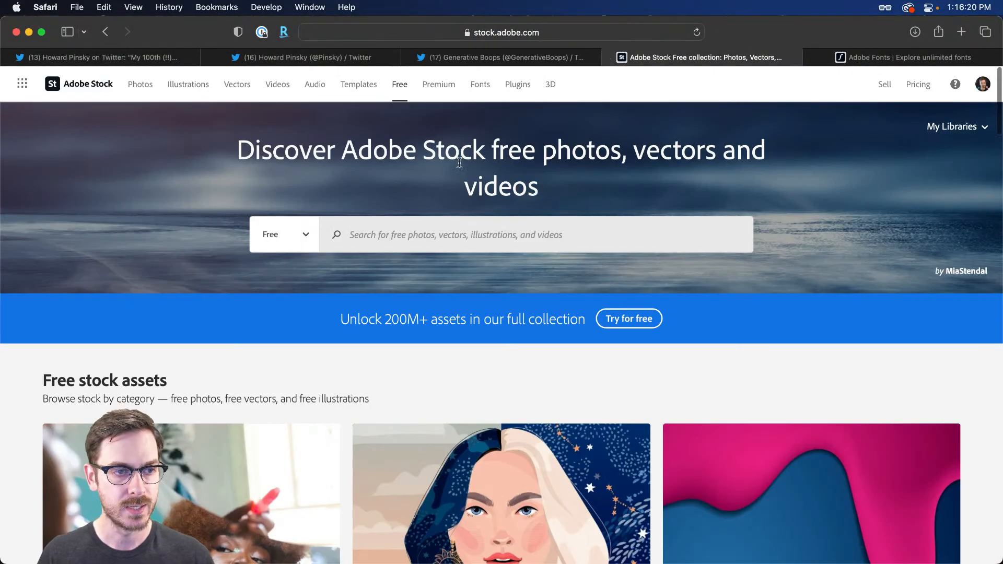
click(878, 62)
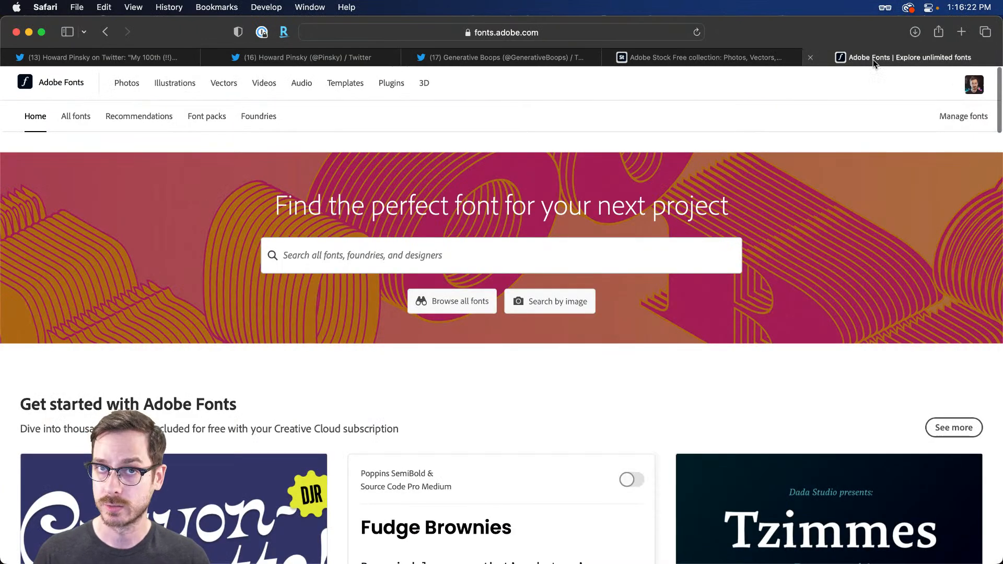
click(445, 260)
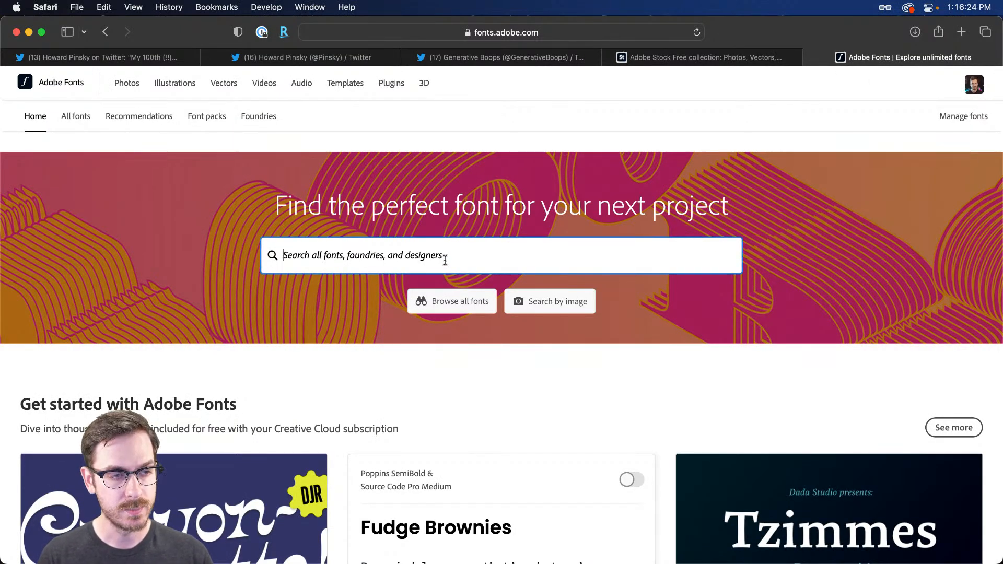
text(ohno)
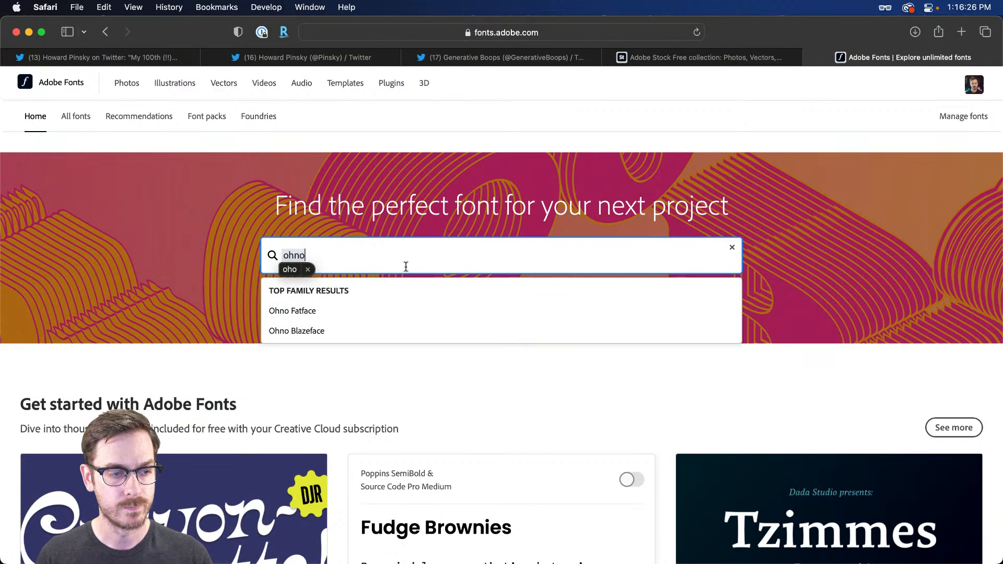
click(307, 269)
text(b)
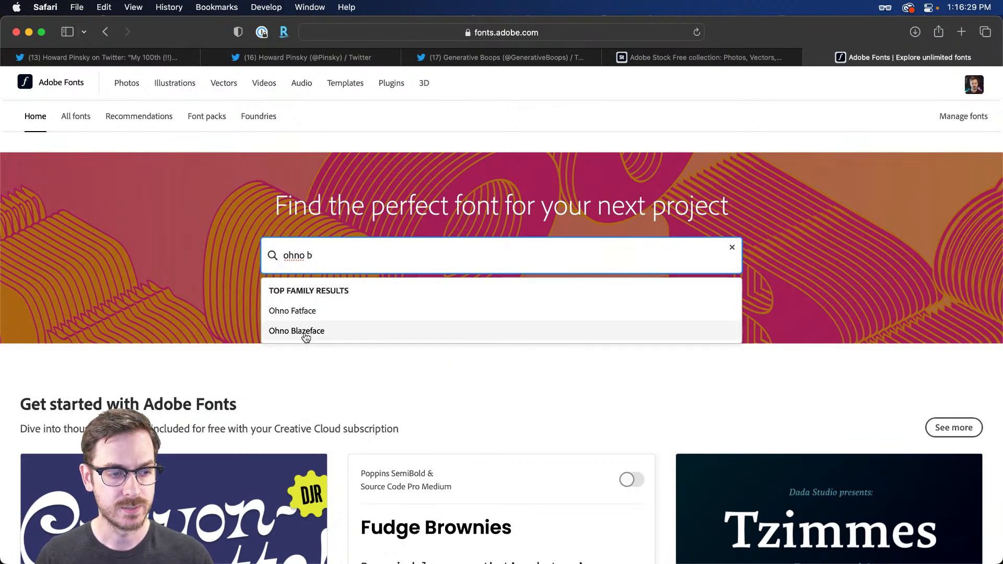
click(305, 332)
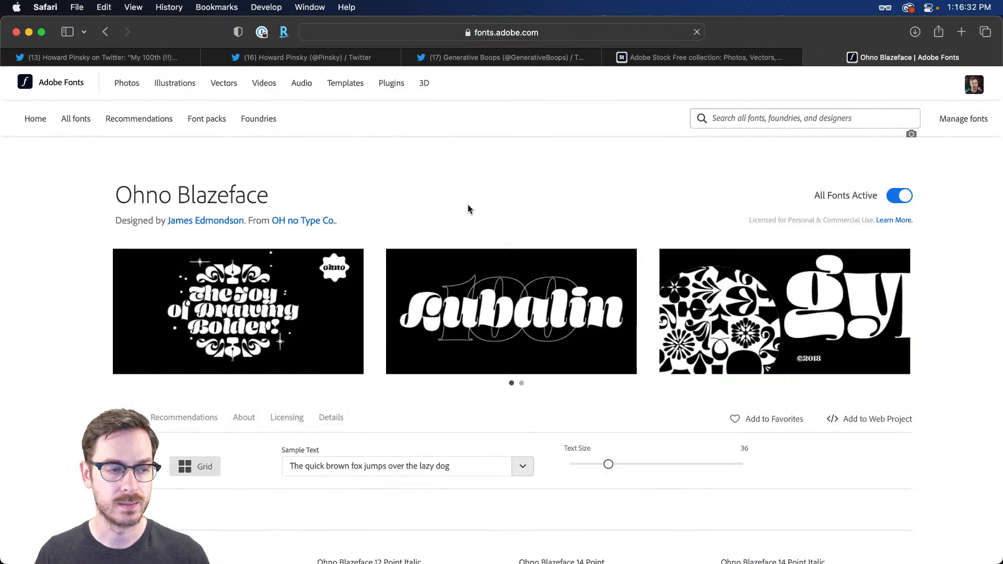
Step: Page through the fonts similar to Ohno Blazeface in the recommendations carousel
scroll(447, 203, down, 5)
scroll(314, 235, down, 3)
scroll(85, 271, up, 3)
scroll(105, 277, down, 6)
scroll(111, 281, down, 10)
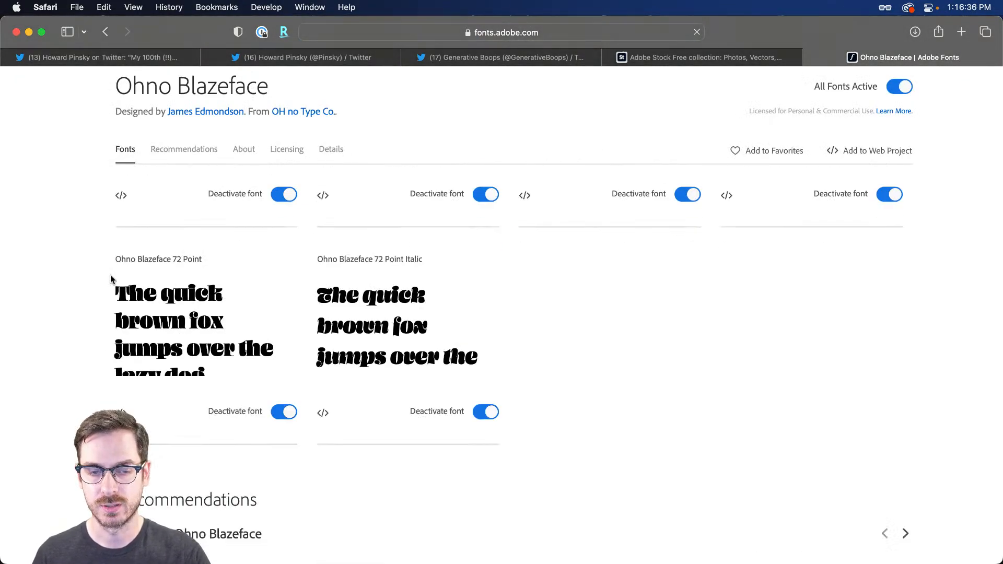
scroll(672, 282, down, 5)
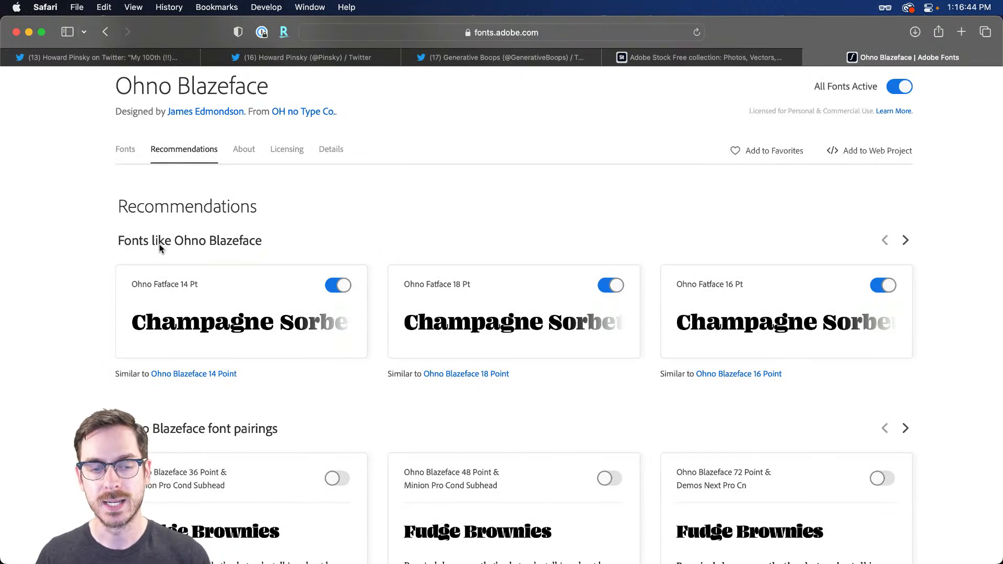
scroll(160, 248, down, 1)
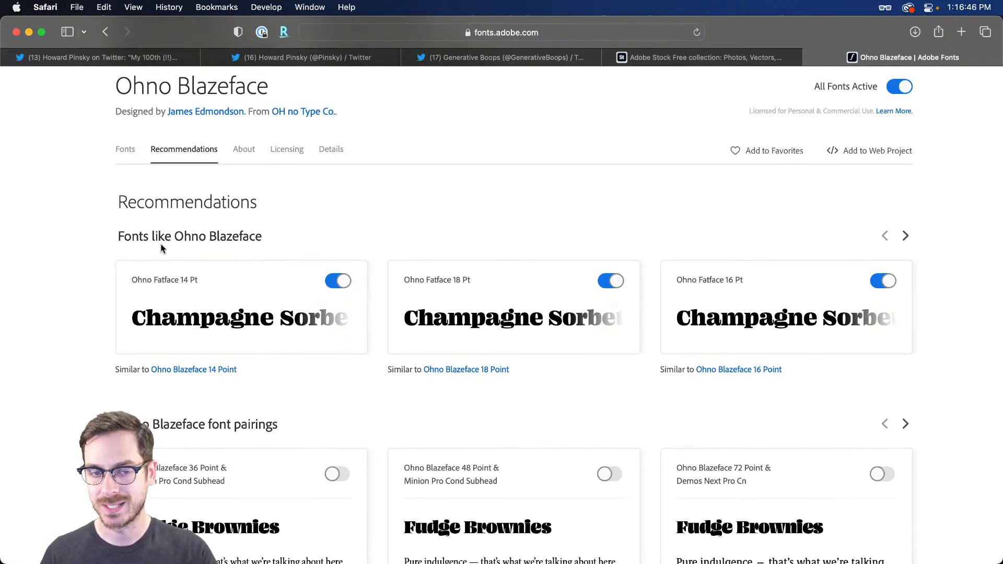
click(905, 236)
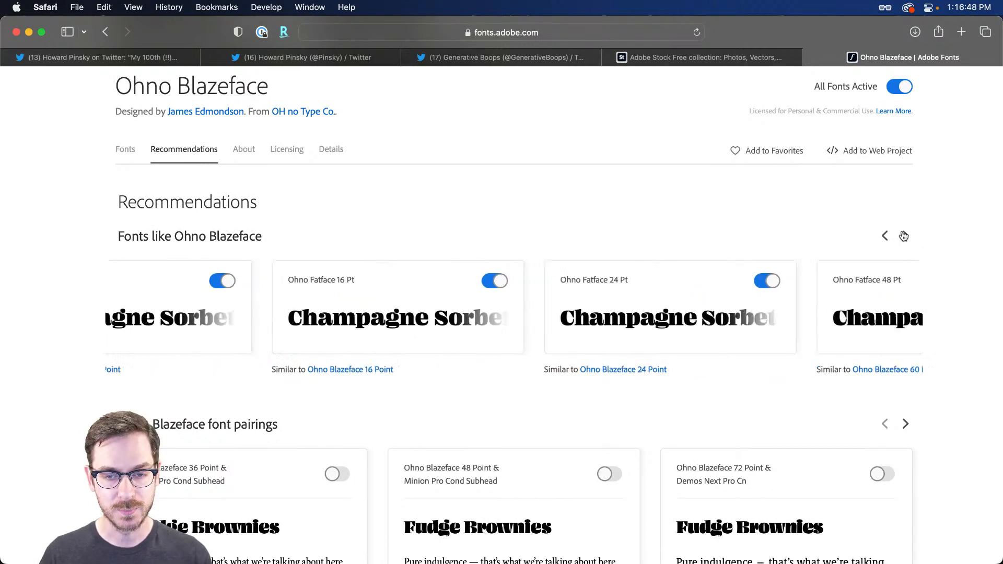
click(905, 236)
click(905, 236)
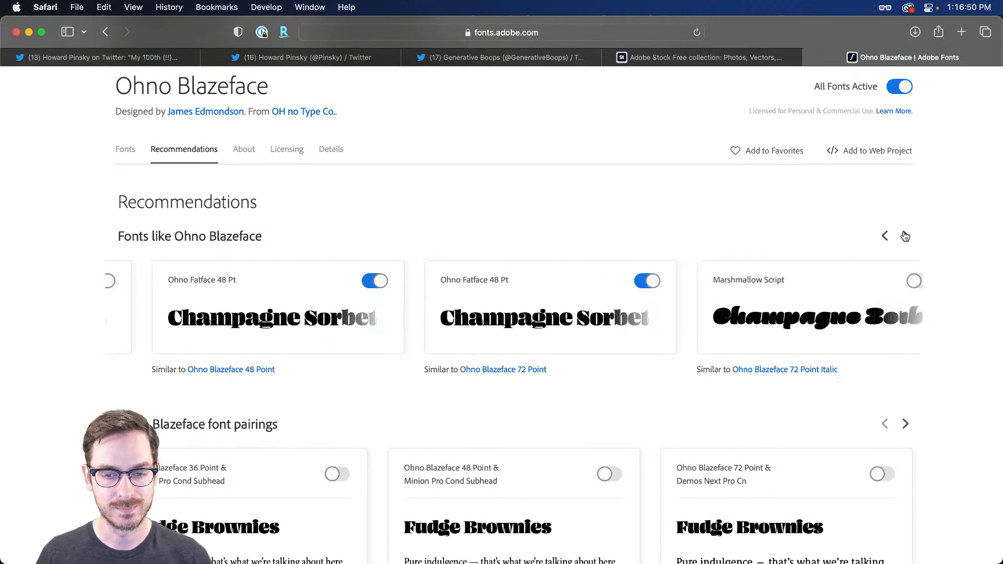
Step: Open the All fonts catalogue of 2839 font families
scroll(190, 318, down, 1)
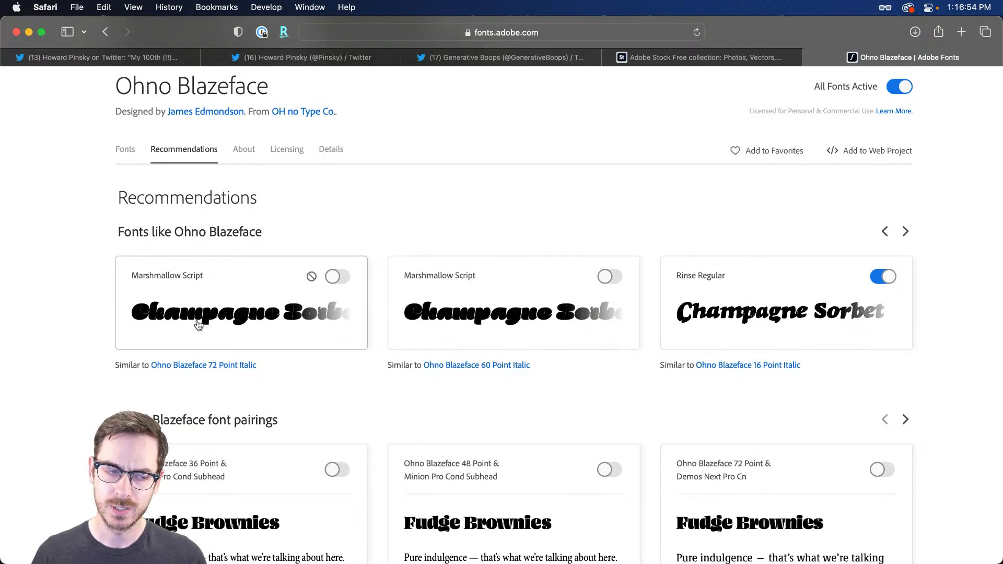
scroll(431, 293, up, 20)
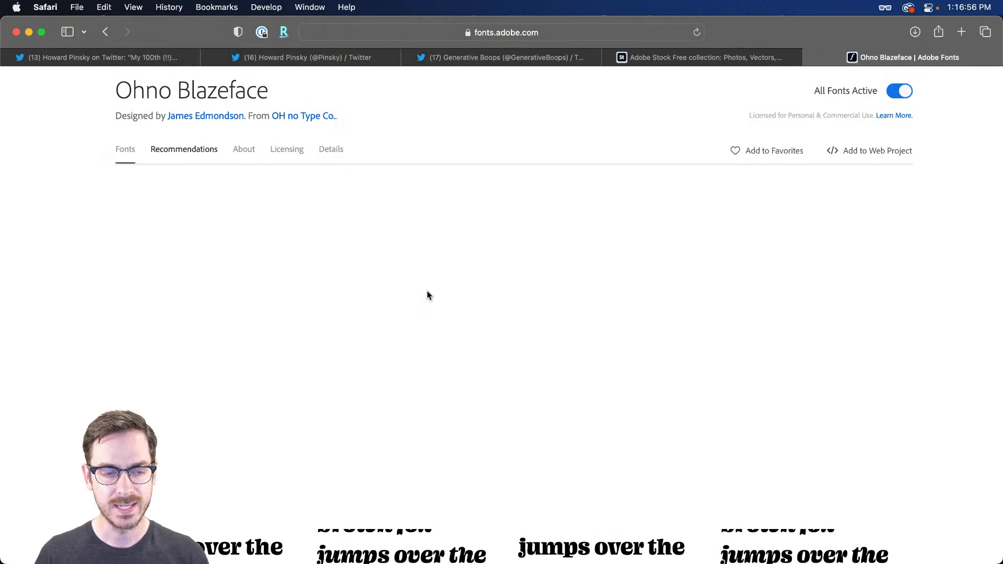
scroll(431, 293, down, 1)
scroll(154, 136, up, 2)
click(77, 120)
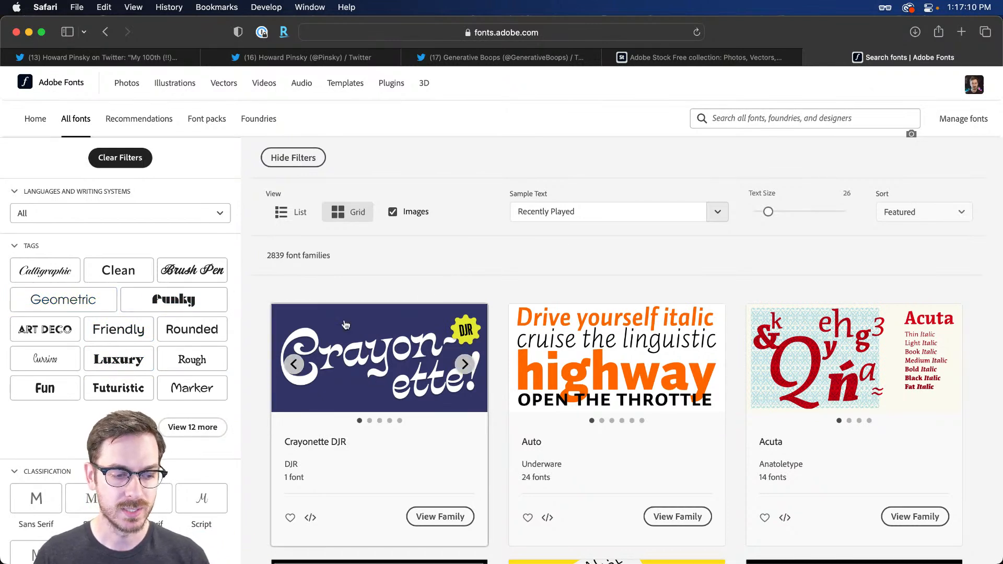
Step: Preview all font families with sample text 'Psychedelics' at size 61, then return to Adobe XD
triple_click(601, 213)
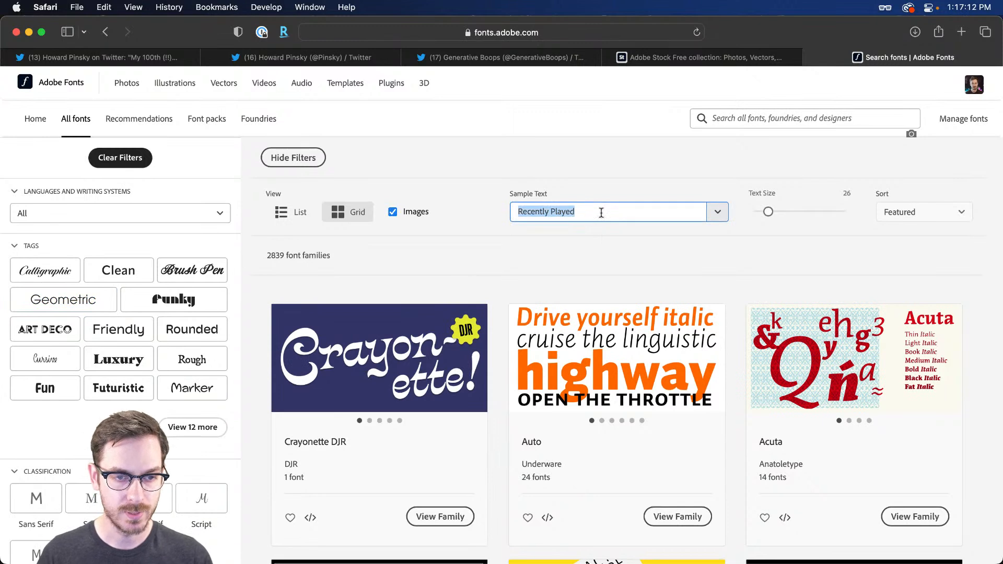
text(Psych)
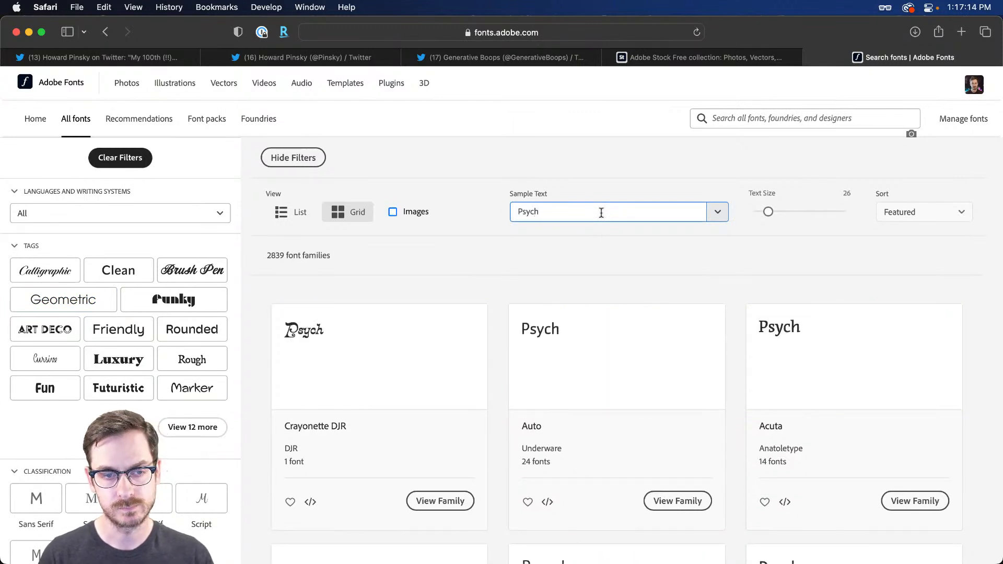
text(edelics)
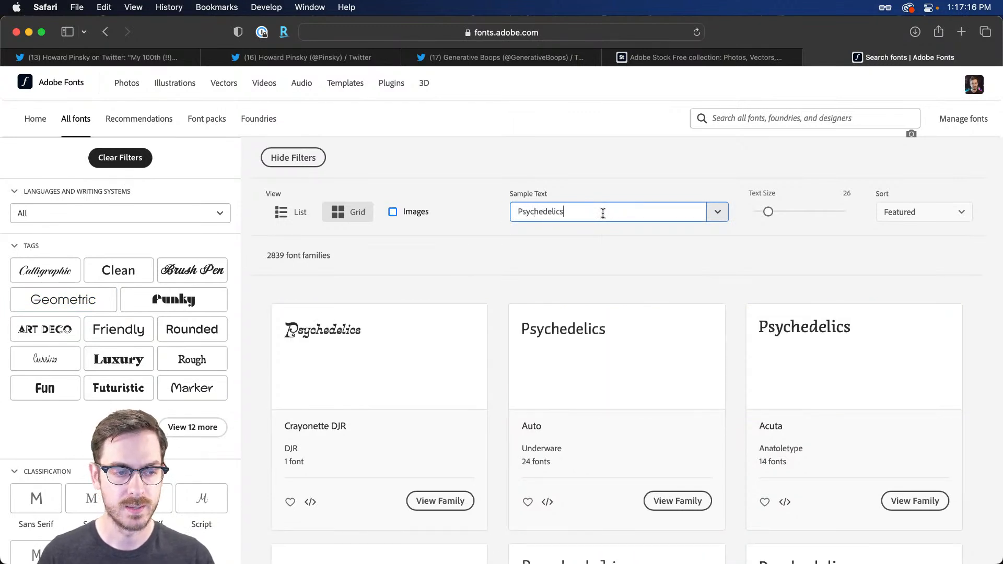
drag(768, 212, 795, 213)
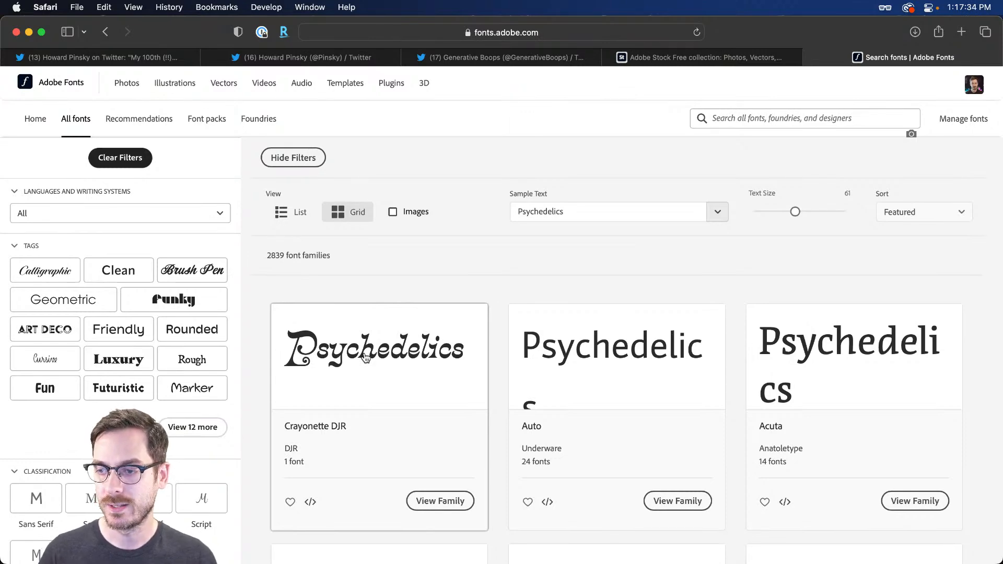
key(super+Tab)
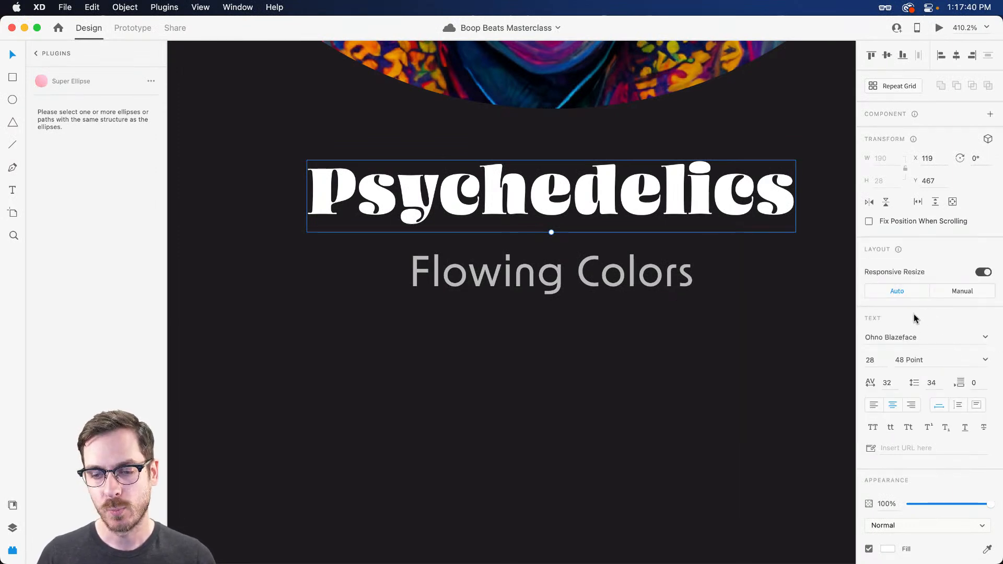
Step: Centre the Flowing Colors subtitle on the artboard's centre guide below the title
scroll(613, 289, up, 5)
scroll(613, 289, up, 5)
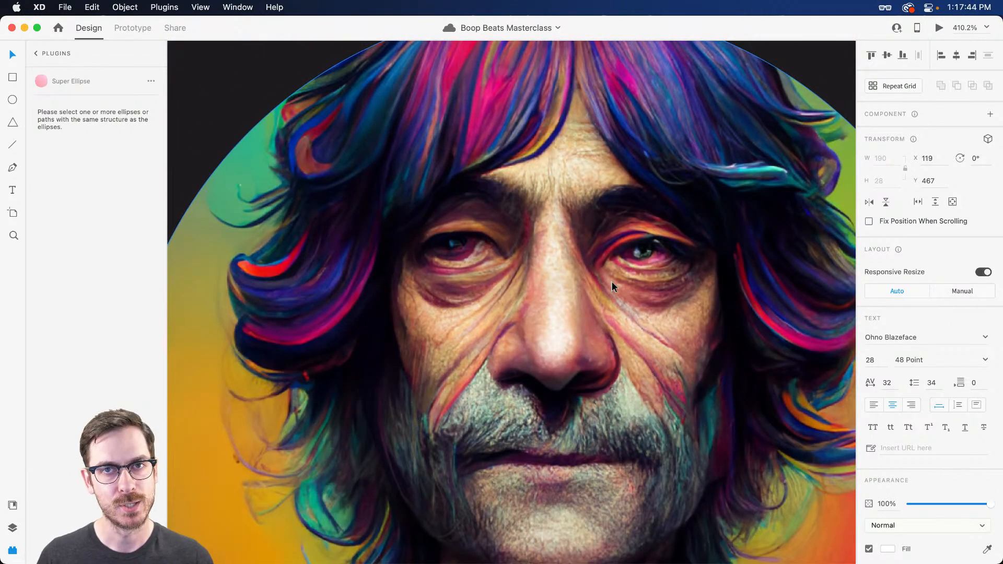
scroll(580, 281, down, 6)
scroll(583, 285, down, 5)
scroll(593, 377, down, 3)
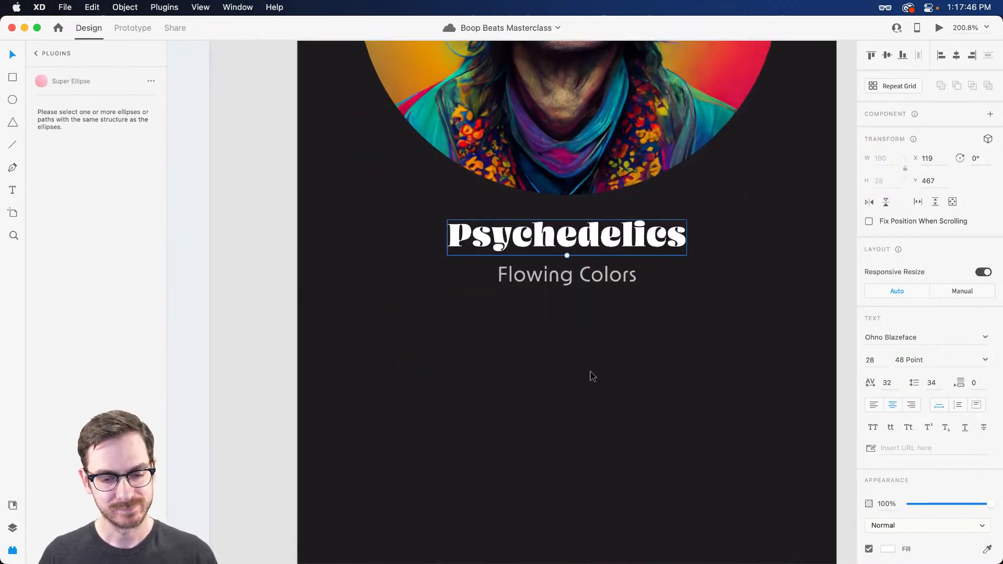
click(569, 269)
drag(568, 269, 567, 270)
scroll(583, 306, down, 2)
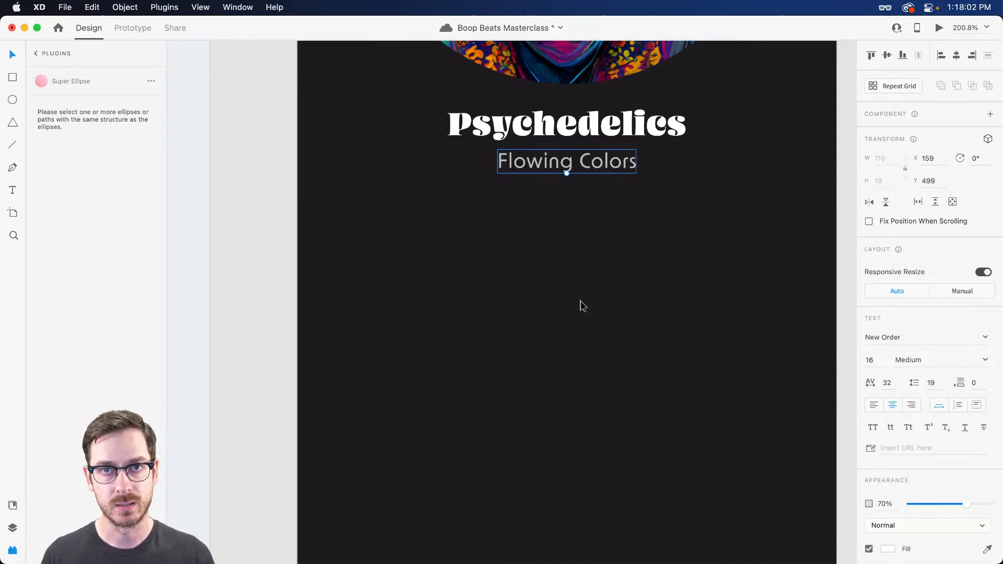
Step: Save the design, deselect the subtitle, and switch to the Line tool
key(super+s)
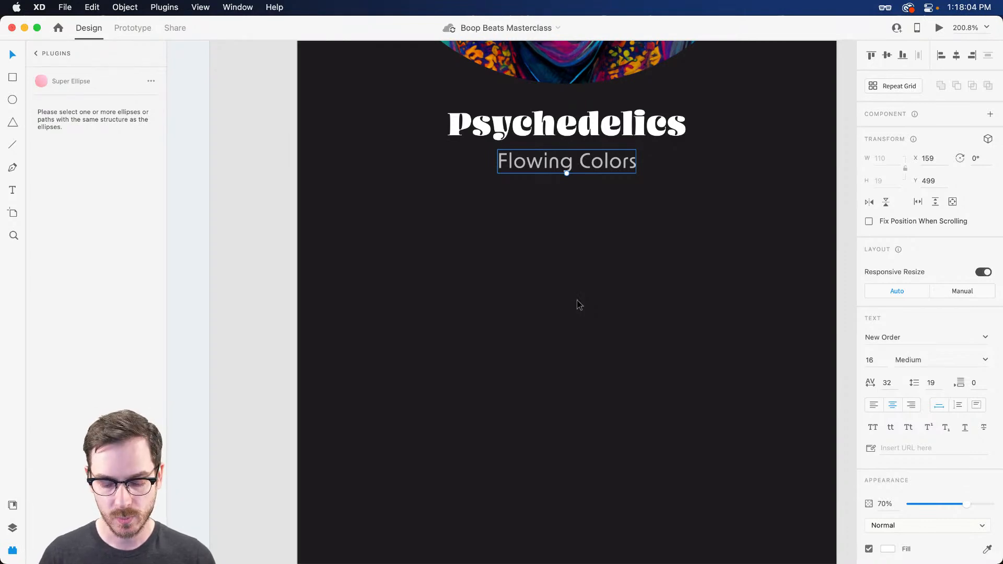
key(Escape)
key(l)
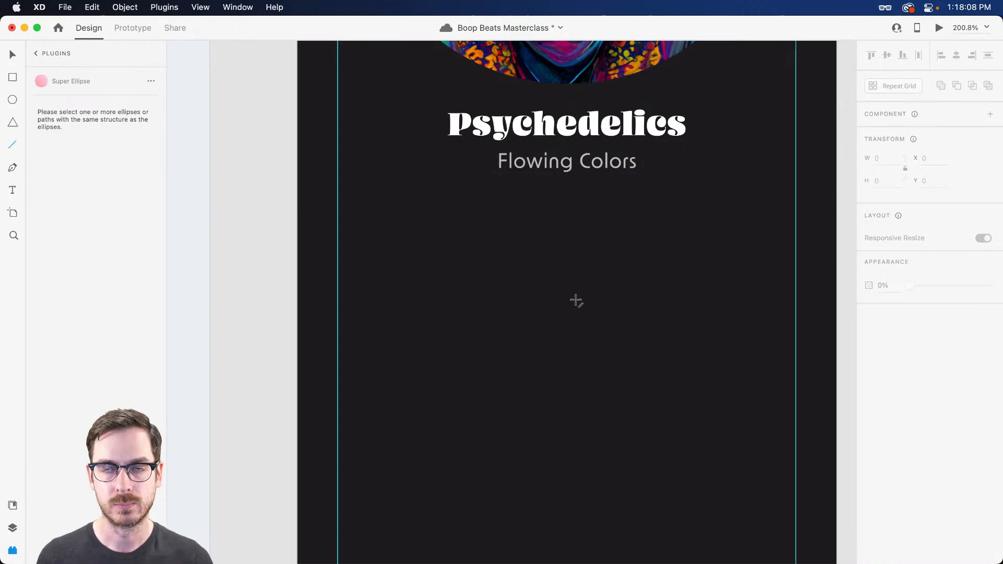
Step: Draw a horizontal grey line below the subtitle, 8 thick with round caps, 354 wide
mouse_move(339, 266)
mouse_down()
mouse_move(525, 271)
mouse_move(796, 254)
mouse_up()
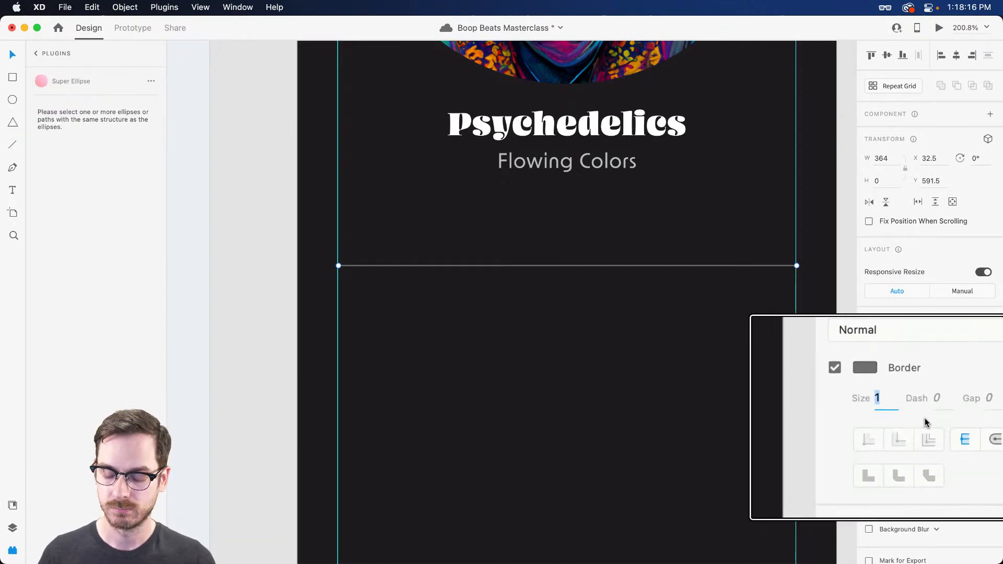
key(Up)
key(Up)
key(Up)
key(Up)
key(Up)
key(Up)
key(Up)
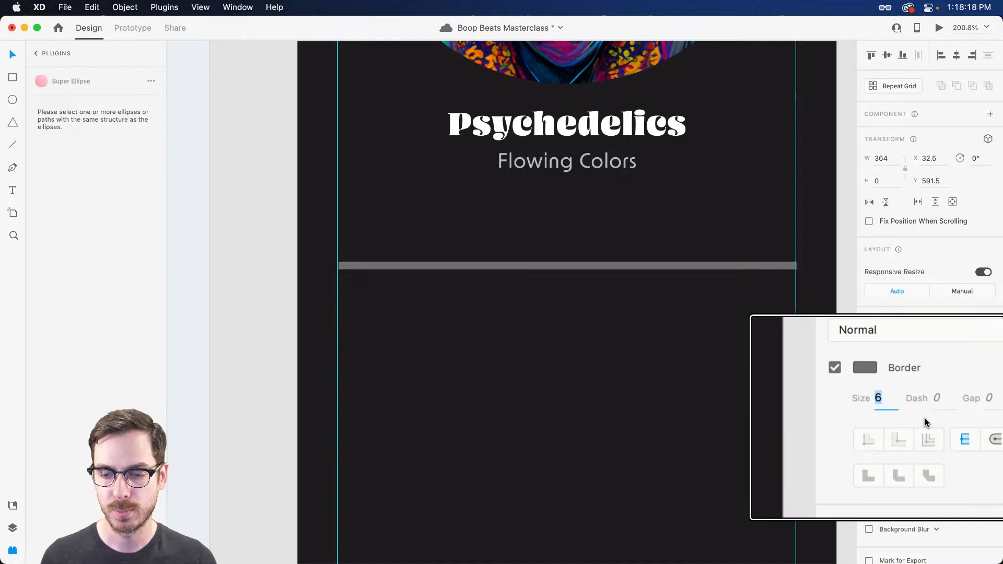
key(Return)
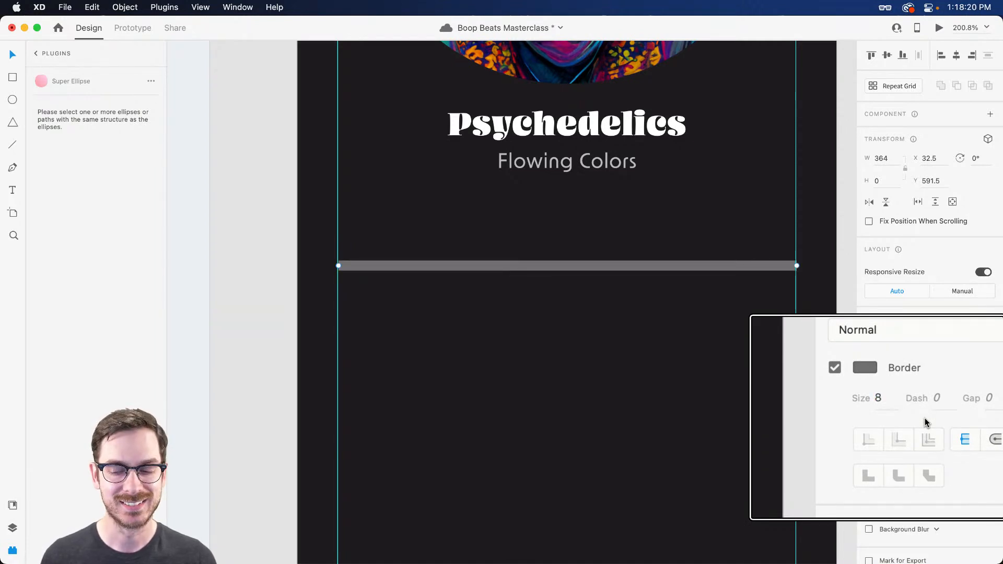
click(979, 434)
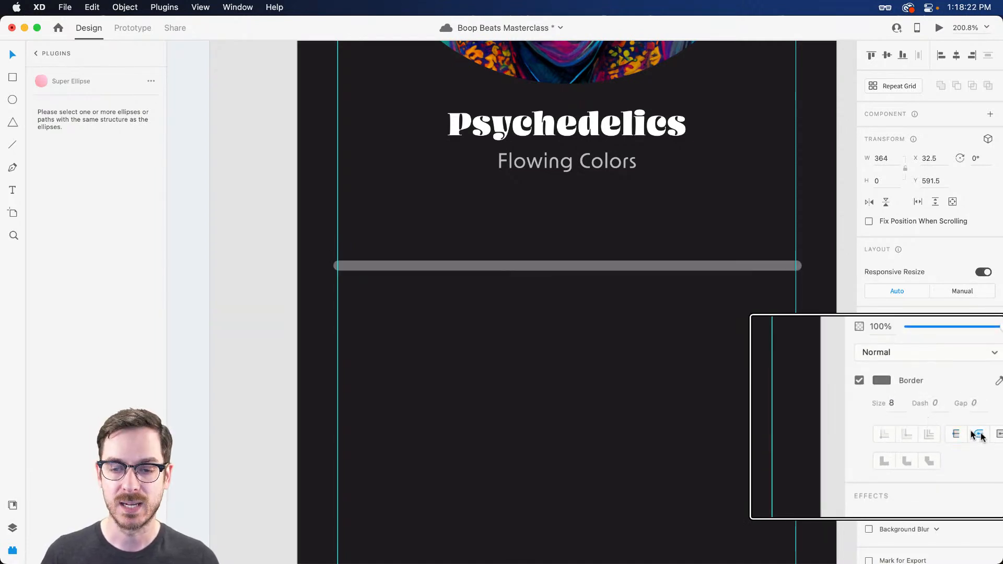
scroll(978, 437, down, 1)
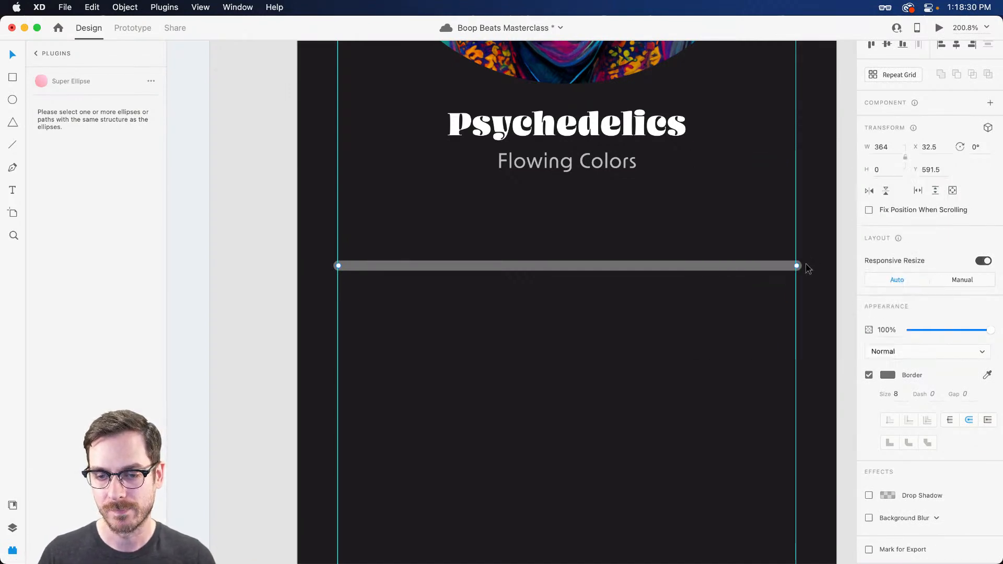
scroll(806, 267, down, 2)
drag(798, 227, 791, 233)
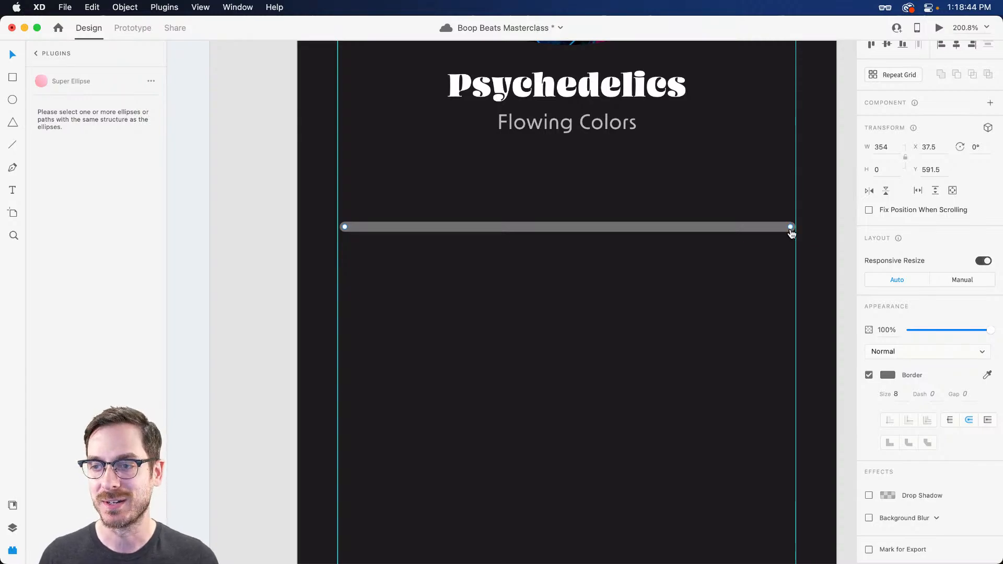
key(super+Tab)
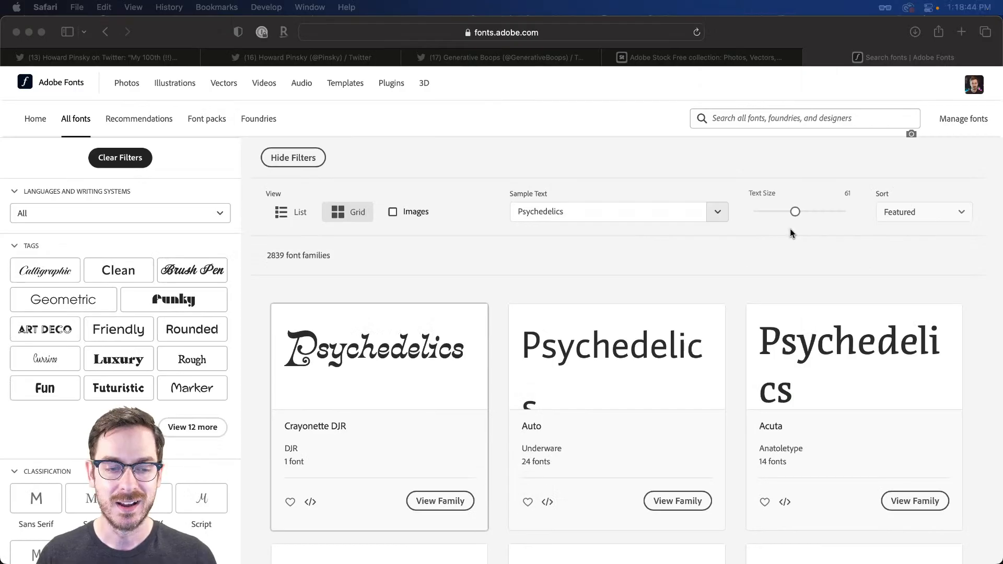
Step: Go back to the Ohno Blazeface page and page through its suggested font pairings
click(489, 148)
key(super+[)
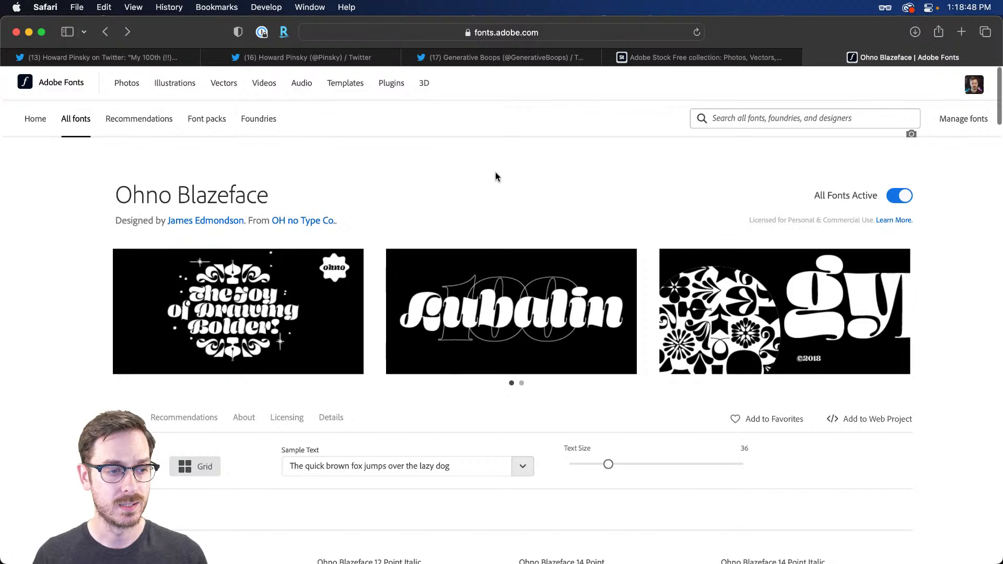
scroll(459, 203, down, 10)
scroll(460, 203, down, 7)
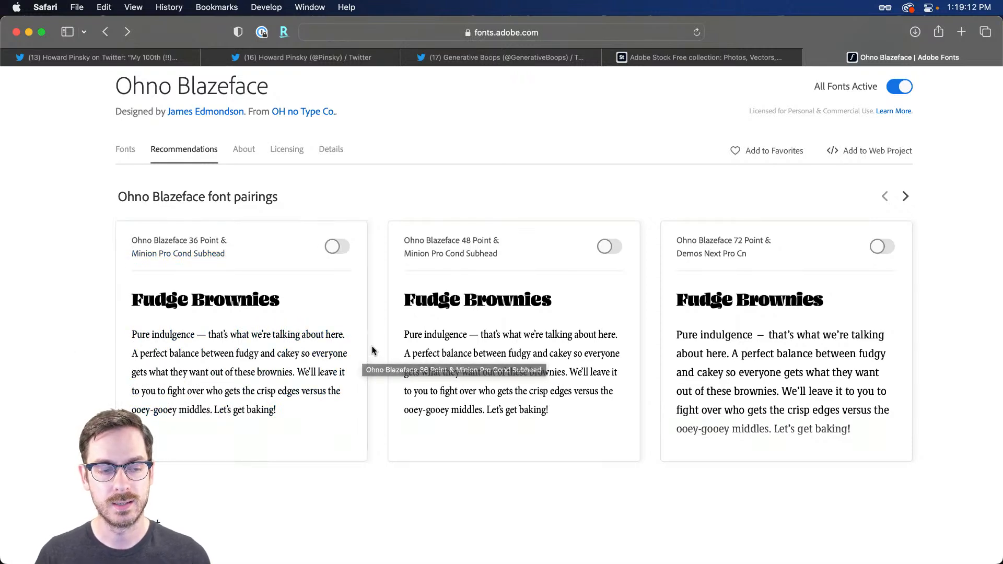
click(907, 197)
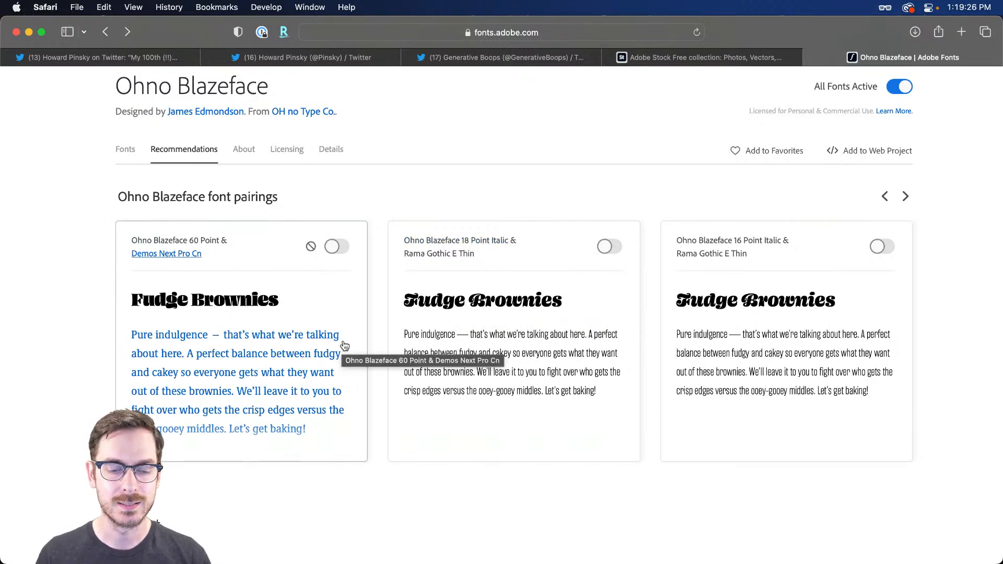
key(super+Tab)
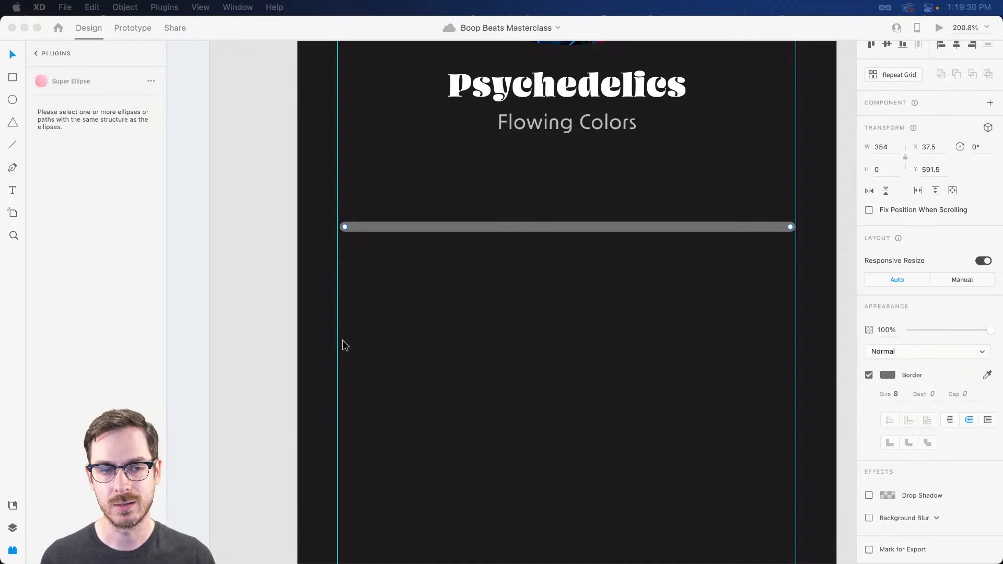
Step: Try Astoria Sans on the Flowing Colors subtitle, then revert to New Order
scroll(575, 209, up, 3)
click(591, 179)
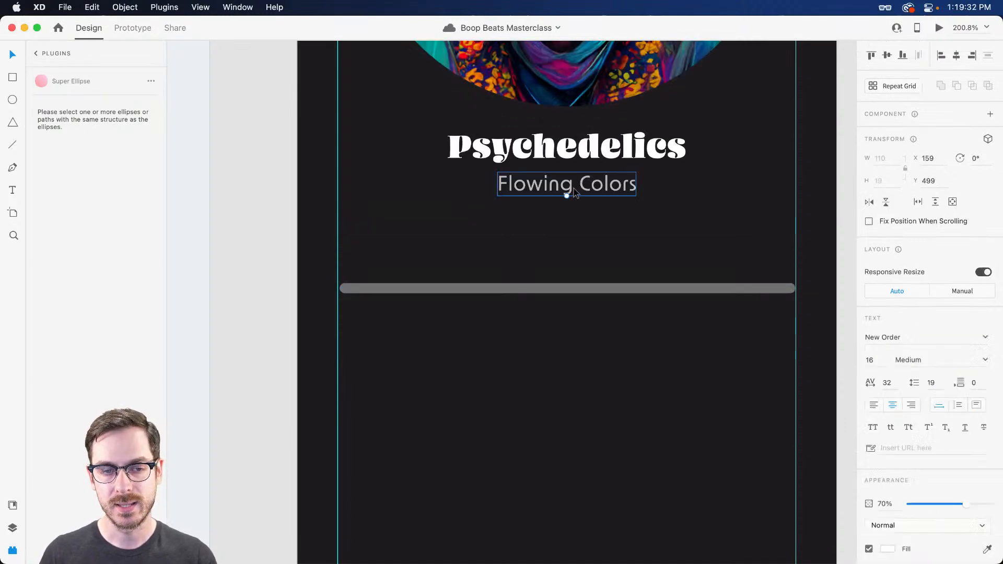
scroll(557, 176, up, 2)
click(904, 339)
text(As)
key(Return)
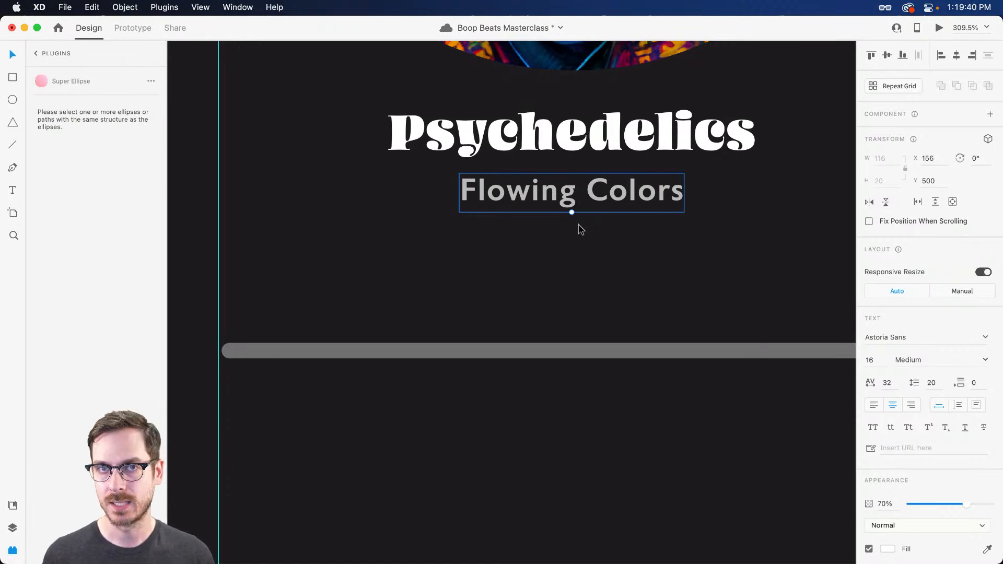
key(super+z)
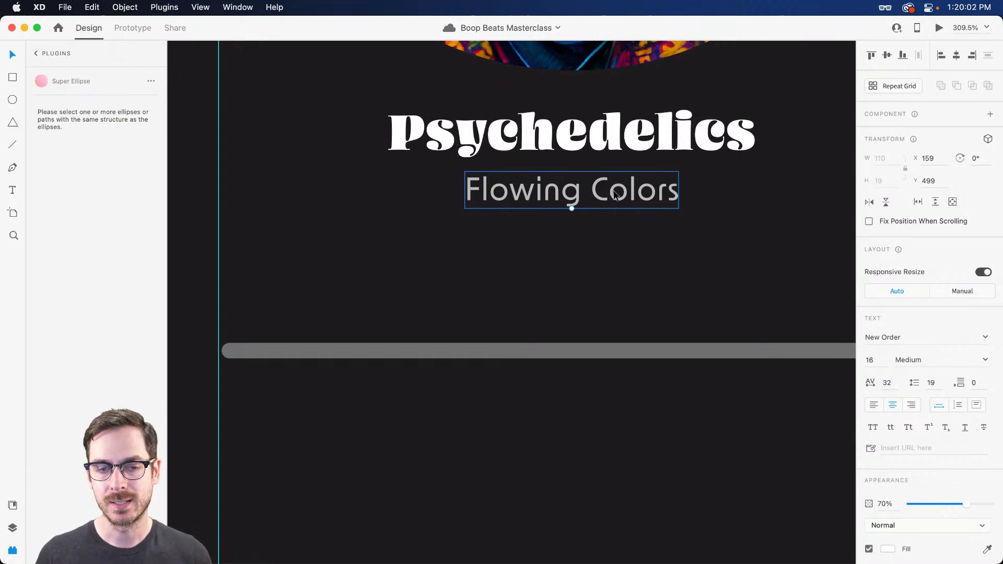
Step: Try Helvetica Neue on the subtitle and revert, then widen the grey line to 356 at X 35.5
click(634, 133)
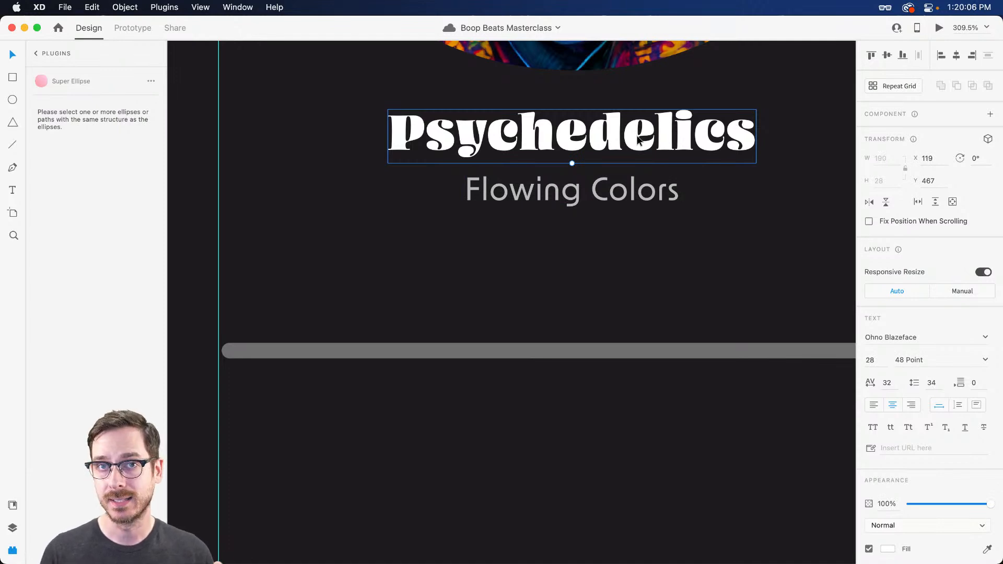
click(602, 173)
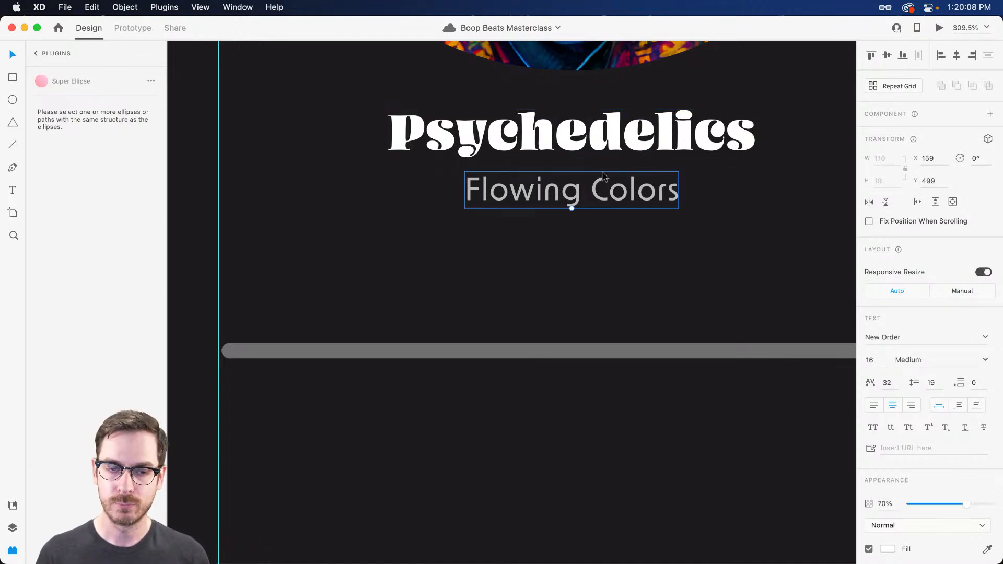
click(904, 337)
text(He)
key(BackSpace)
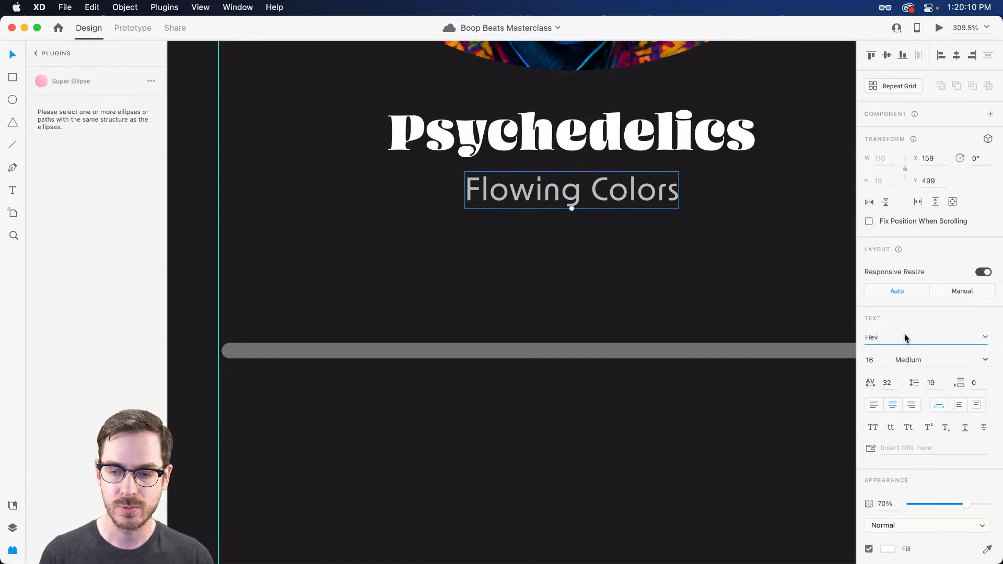
text(v)
key(BackSpace)
text(l)
key(Return)
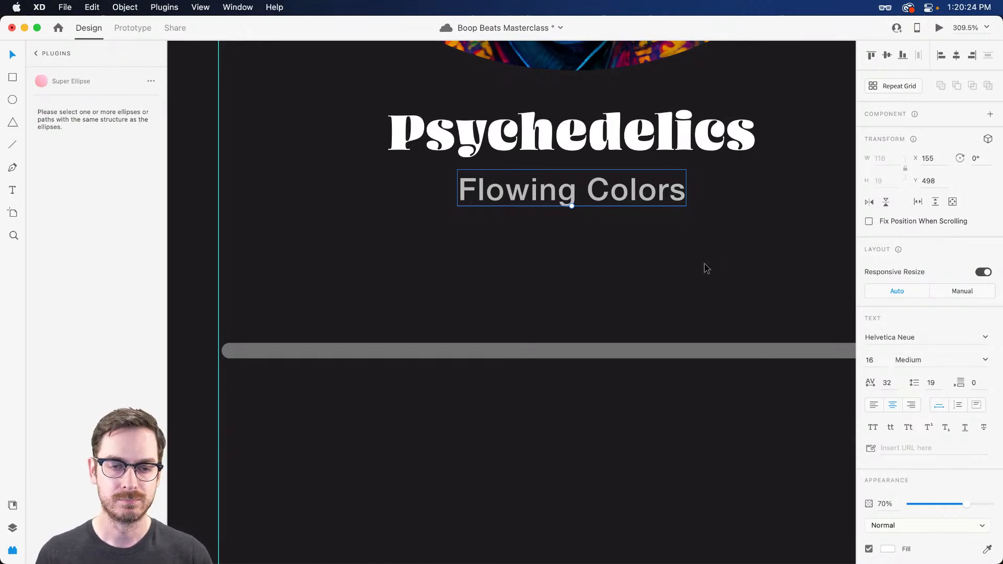
key(super+z)
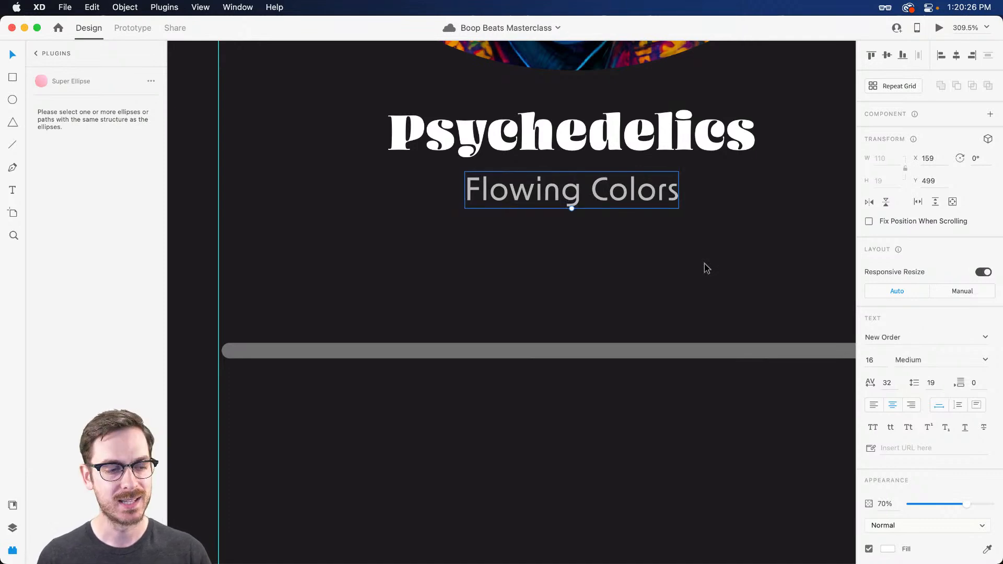
click(267, 350)
drag(229, 354, 226, 355)
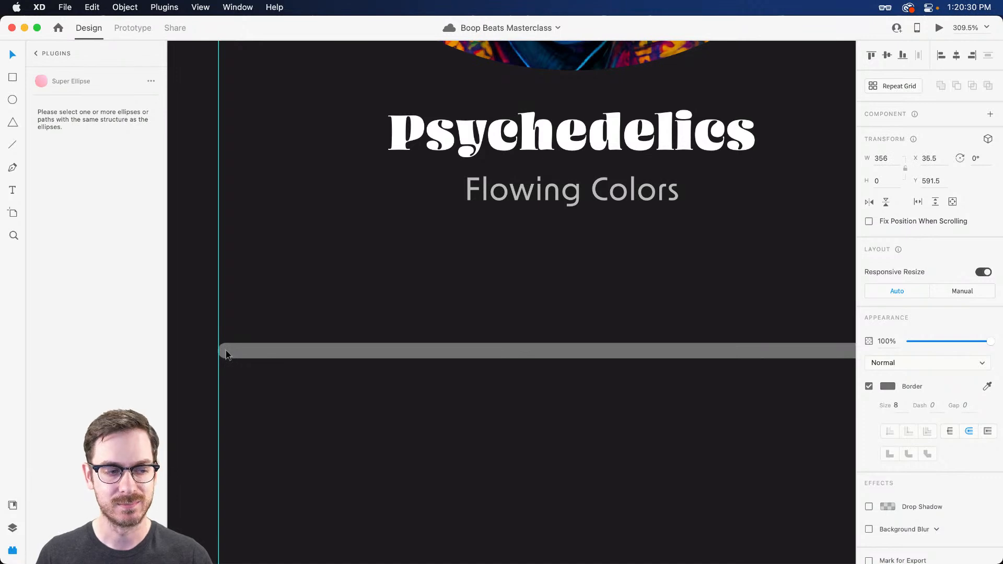
Step: Save the design, then select the grey progress line and show the layout guides
scroll(392, 372, down, 5)
click(487, 406)
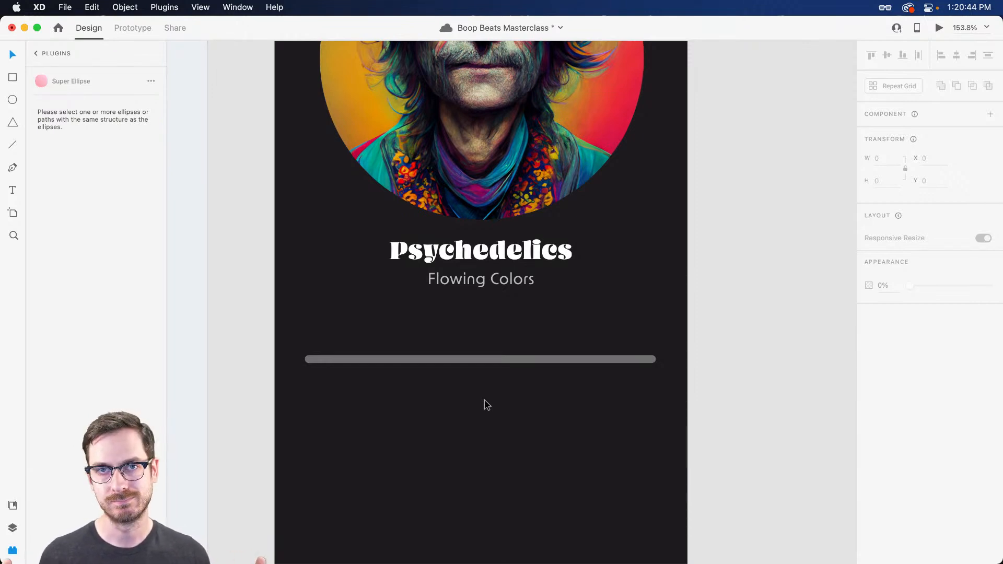
key(super+s)
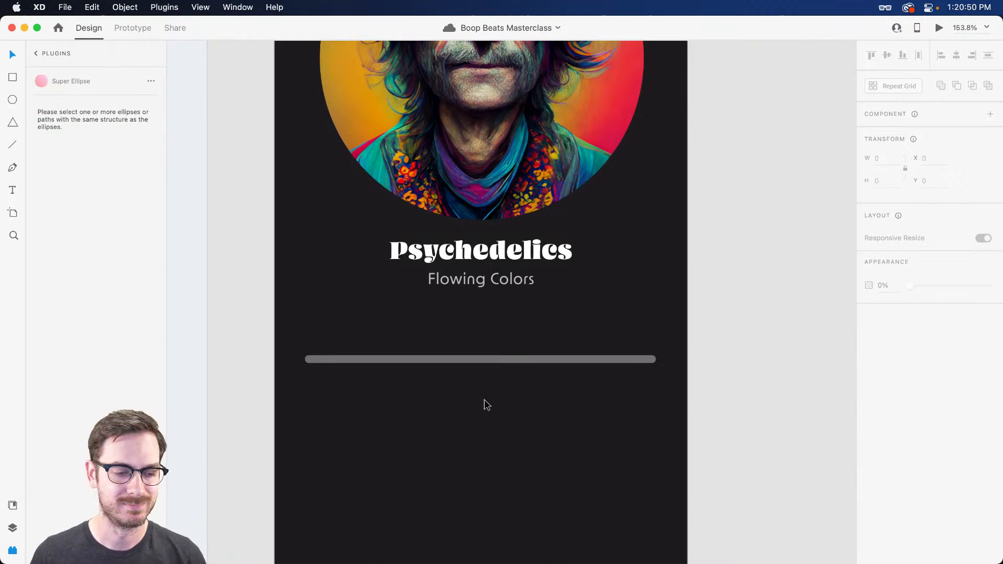
scroll(416, 381, up, 5)
drag(437, 343, 442, 332)
click(433, 307)
key(super+;)
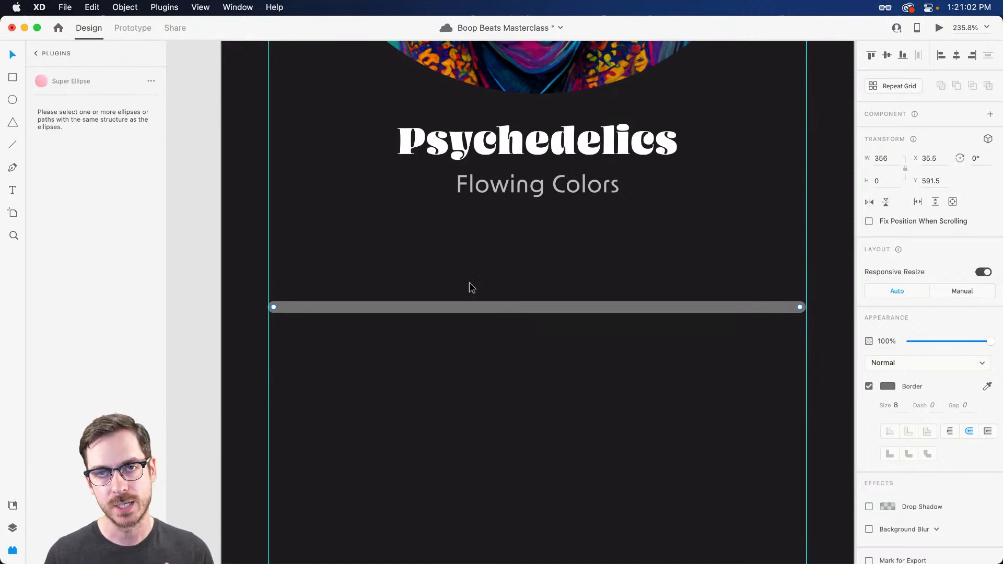
Step: Change the progress line's border colour to dark purple-grey #504755
click(887, 386)
drag(766, 370, 737, 316)
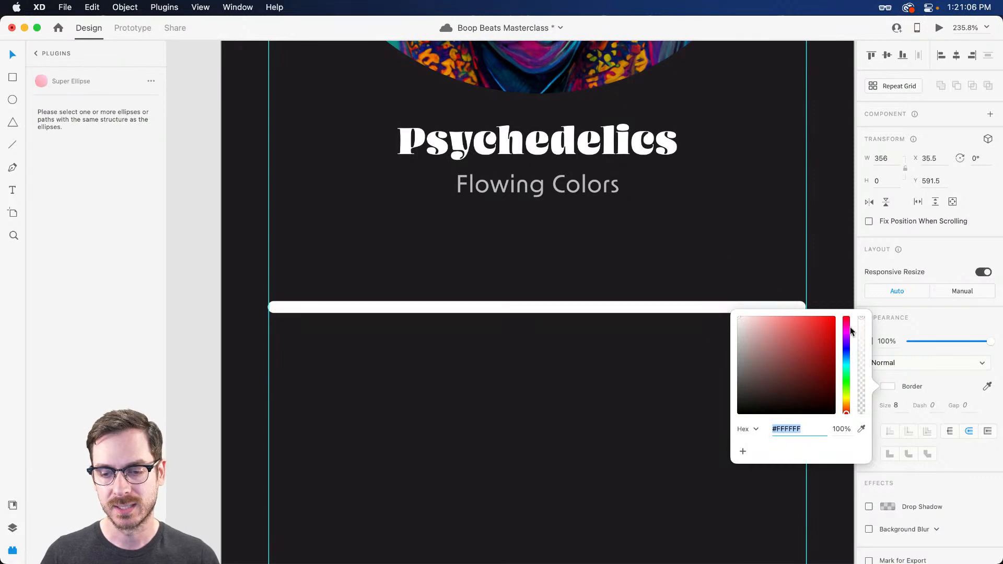
drag(861, 318, 857, 400)
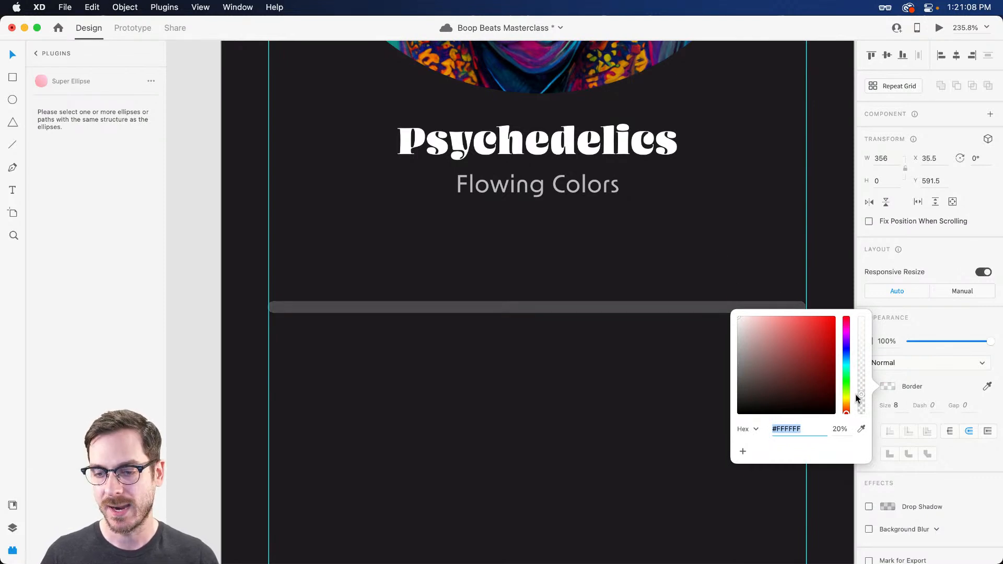
click(959, 320)
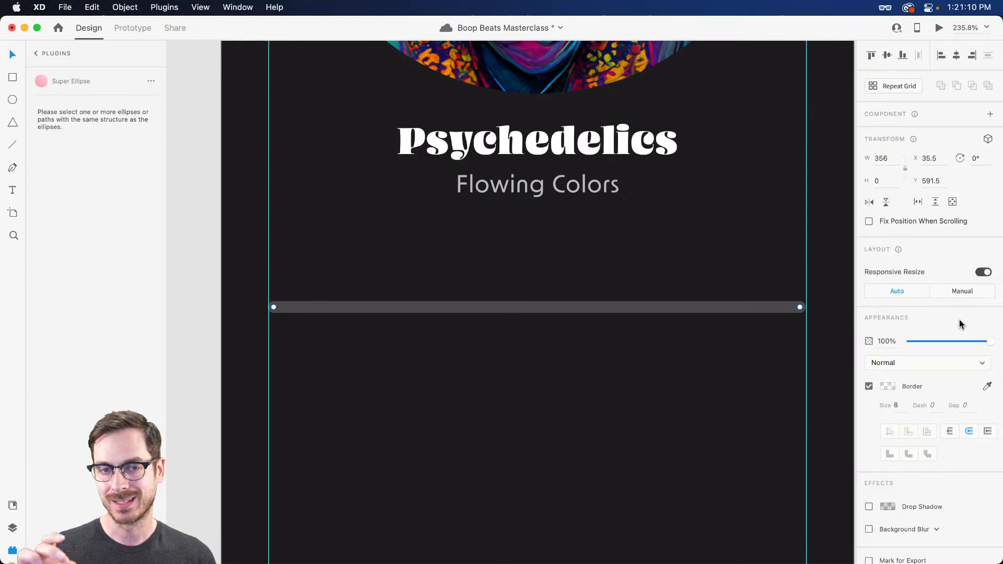
key(super+z)
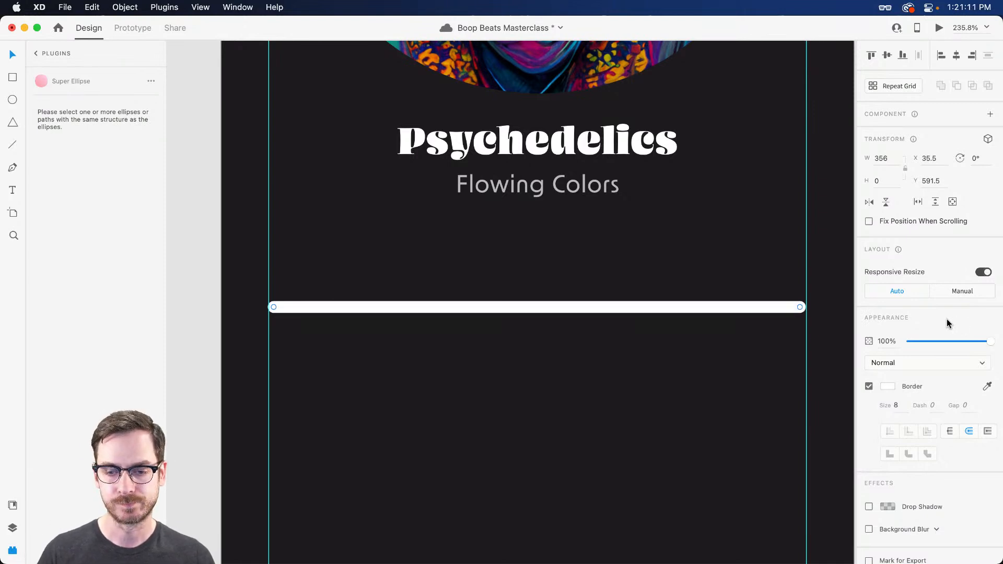
click(887, 386)
drag(846, 345, 847, 338)
drag(751, 377, 754, 382)
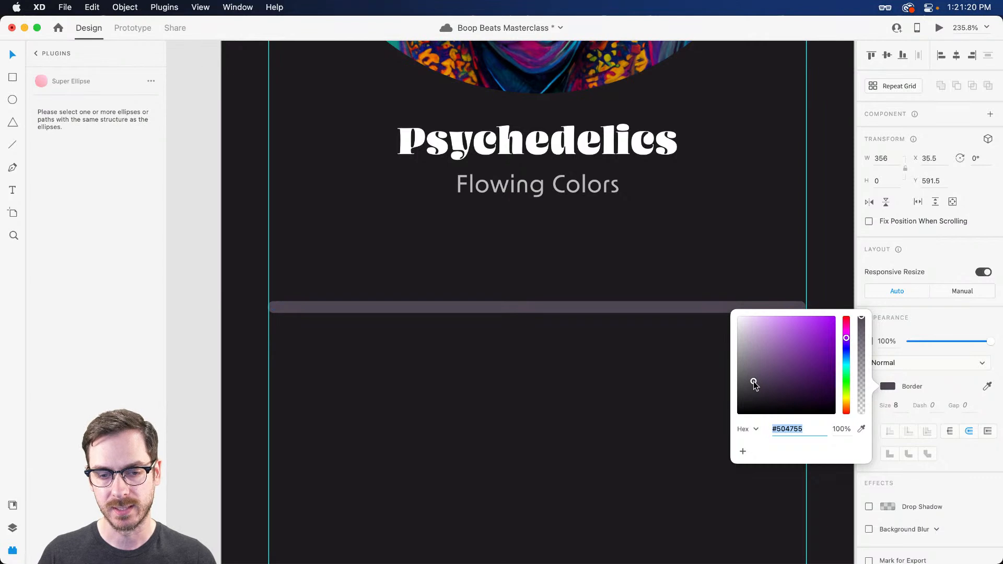
click(953, 319)
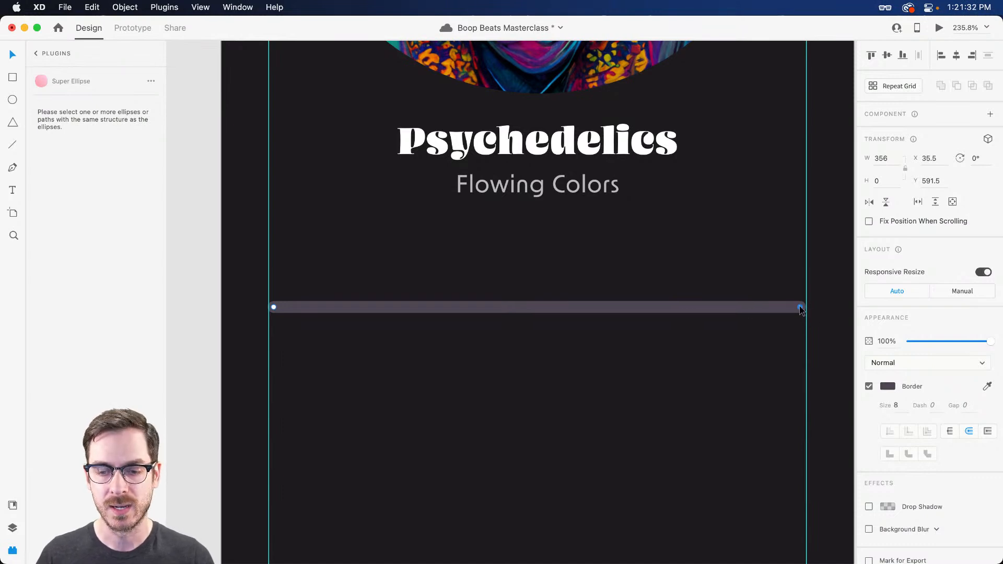
Step: Shorten the progress-fill line to 129 wide and open its Border colour settings
drag(801, 312, 465, 306)
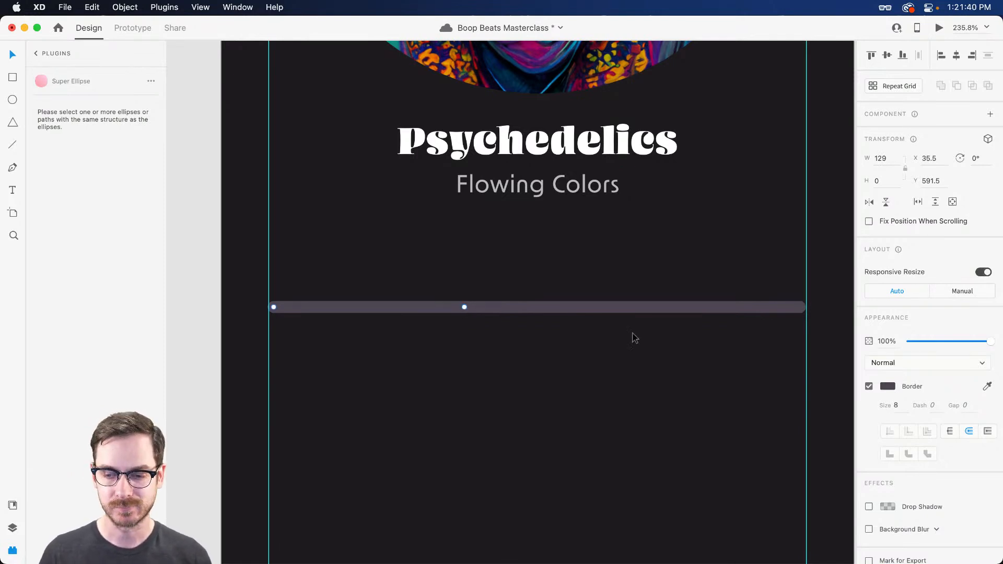
click(885, 386)
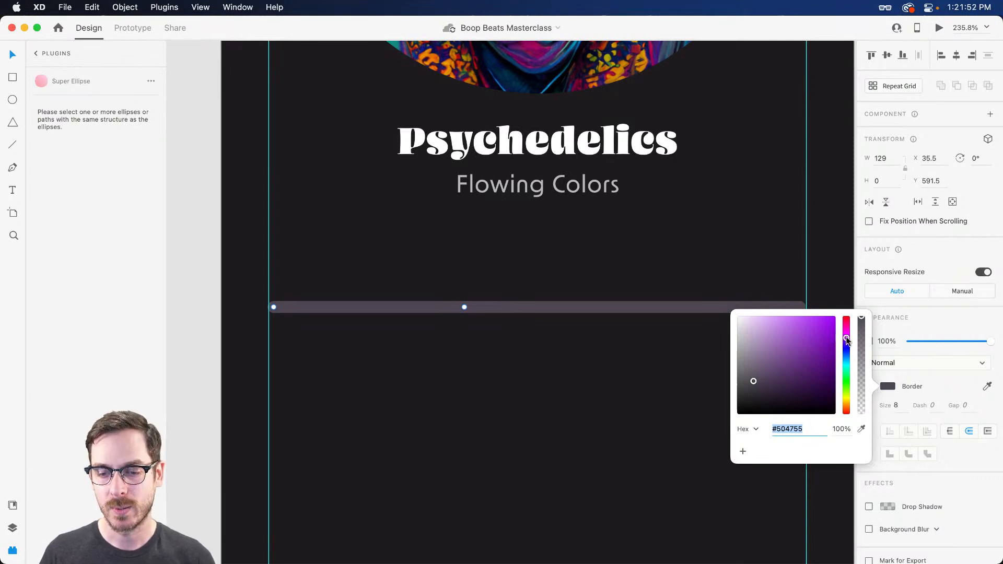
Step: Make the short progress-fill line's border the saved purple document colour
click(922, 317)
key(super+shift+y)
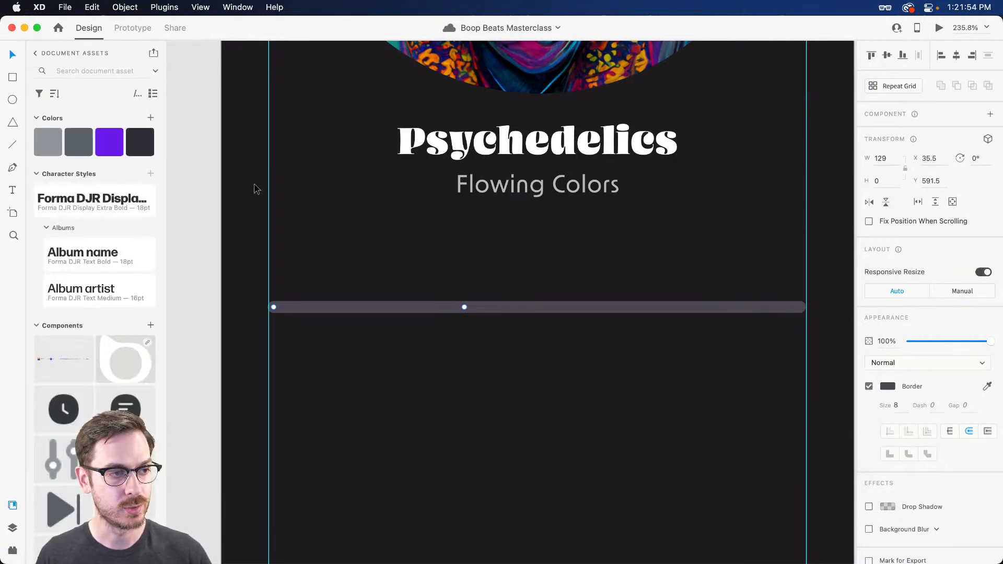
right_click(124, 146)
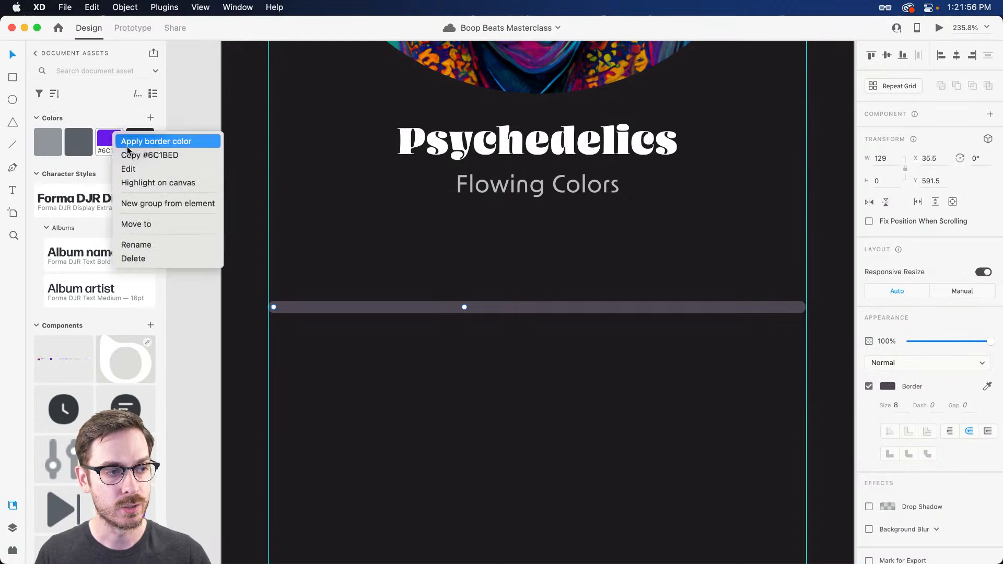
click(135, 147)
click(437, 345)
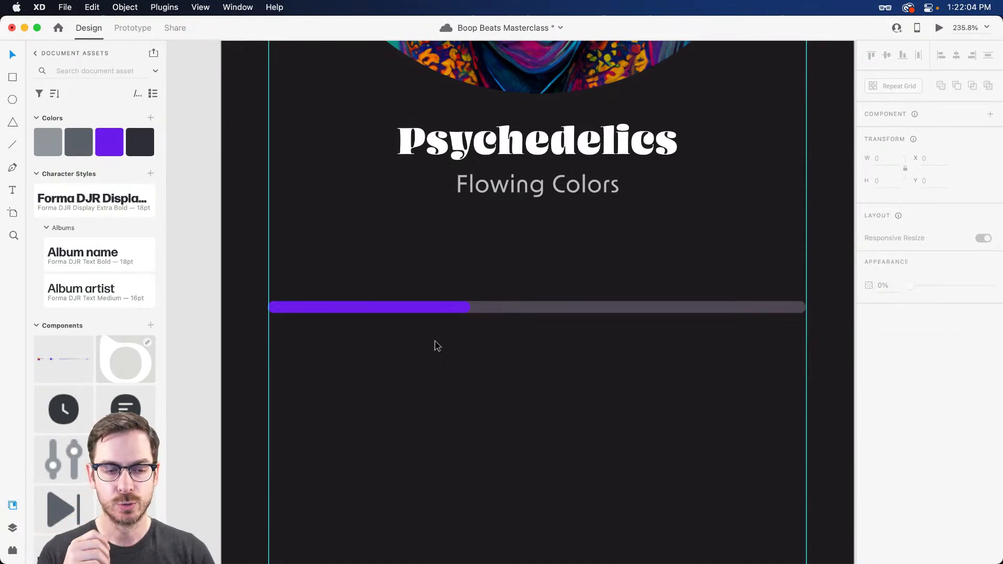
Step: Save the document with Cmd+S
scroll(458, 284, down, 10)
drag(339, 137, 570, 191)
scroll(304, 228, up, 10)
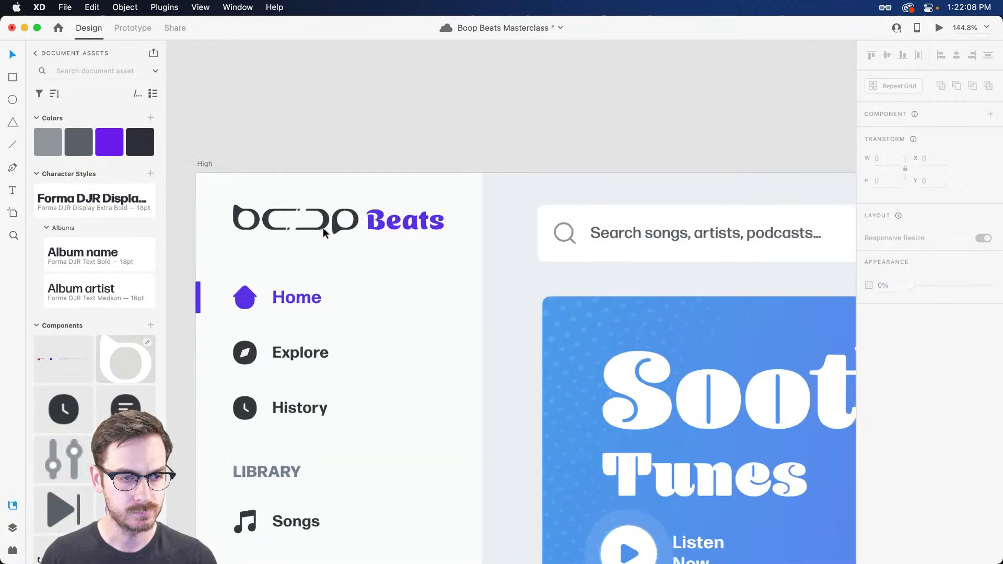
drag(478, 203, 475, 195)
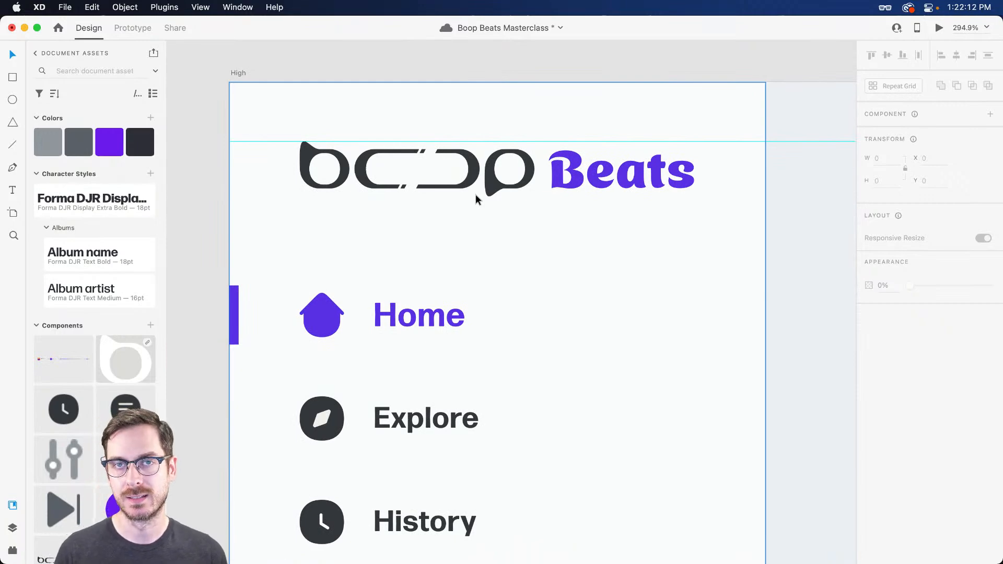
key(super+s)
Step: Frame the Now Playing artboard's progress bar and hide the artboard guides
scroll(502, 211, down, 10)
drag(721, 213, 284, 153)
drag(826, 387, 464, 212)
scroll(522, 219, up, 8)
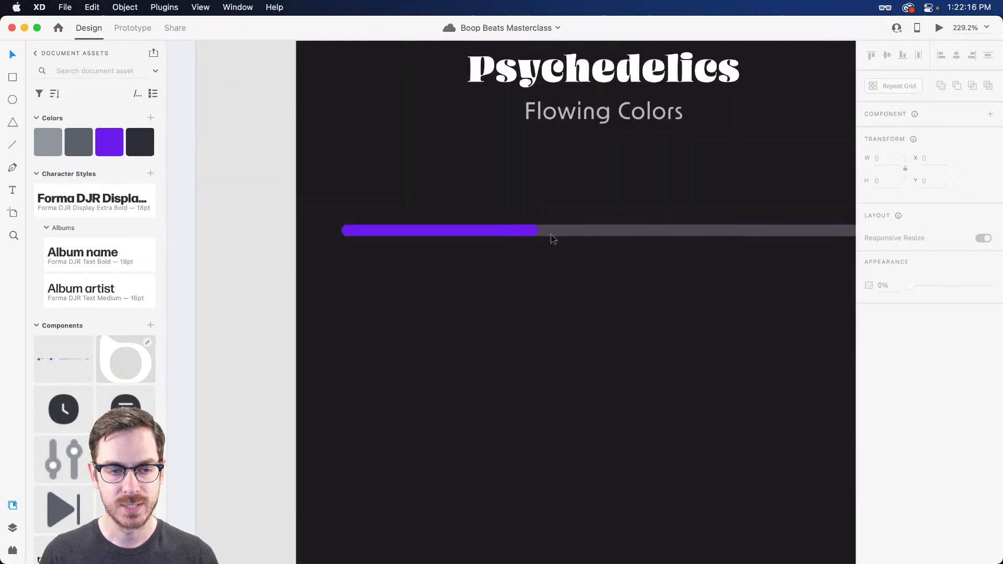
drag(609, 260, 560, 253)
key(super+semicolon)
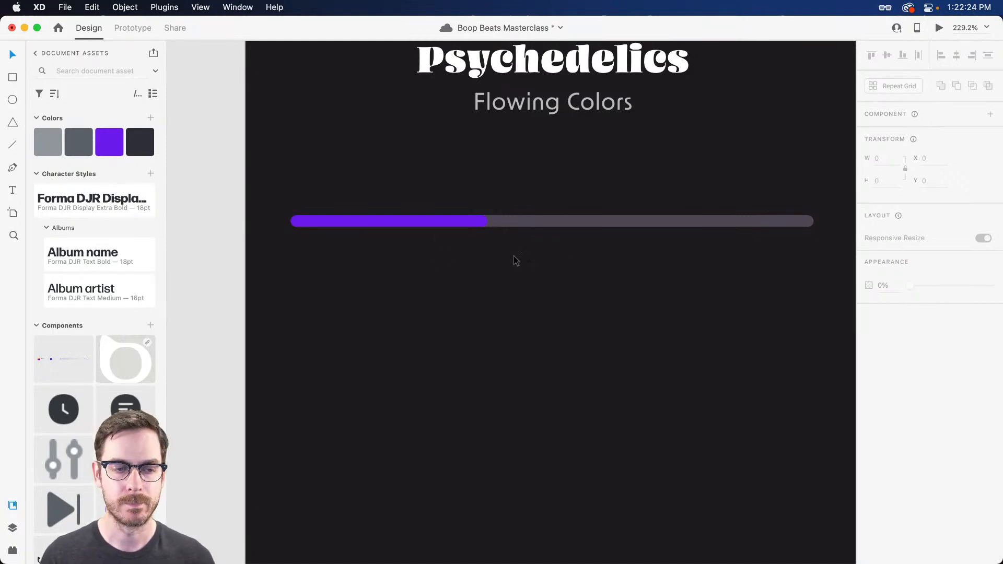
Step: Lighten the progress line's purple border to a softer shade
click(424, 223)
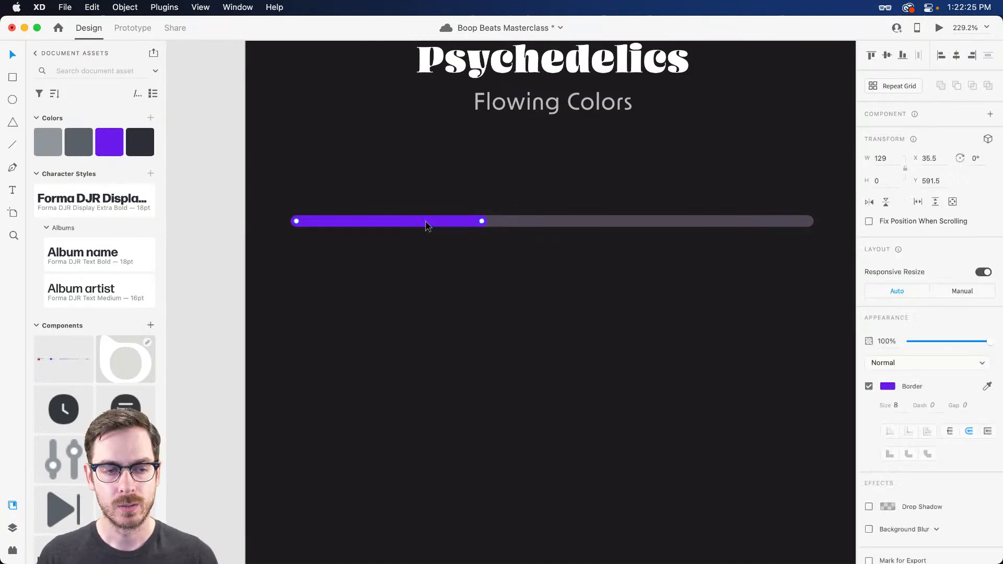
click(887, 386)
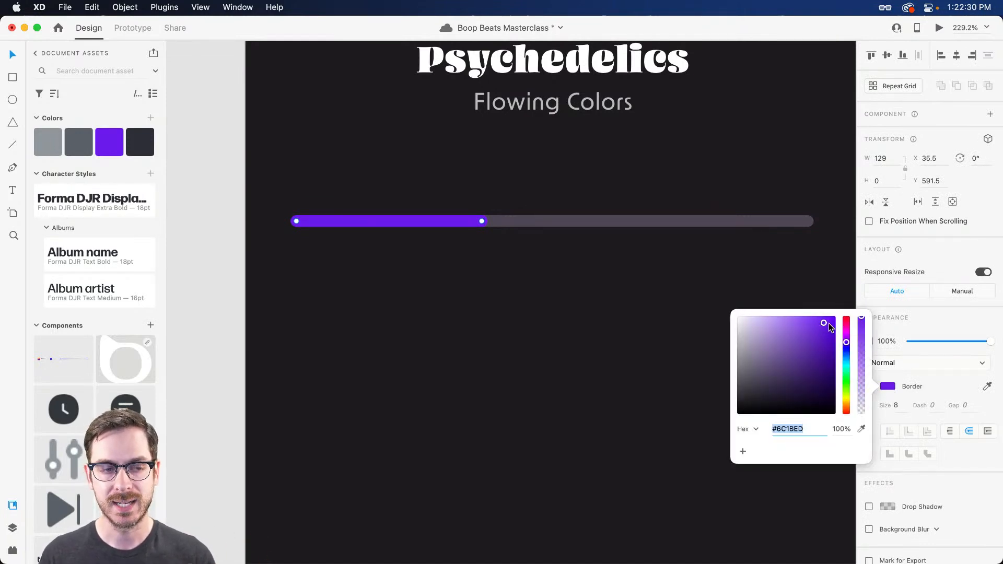
drag(824, 324, 803, 323)
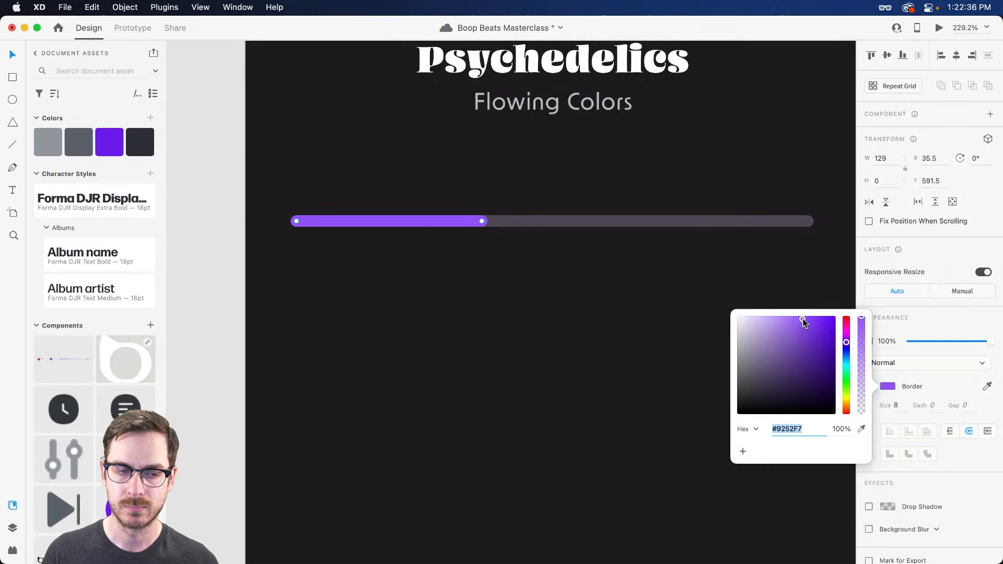
drag(803, 321, 807, 319)
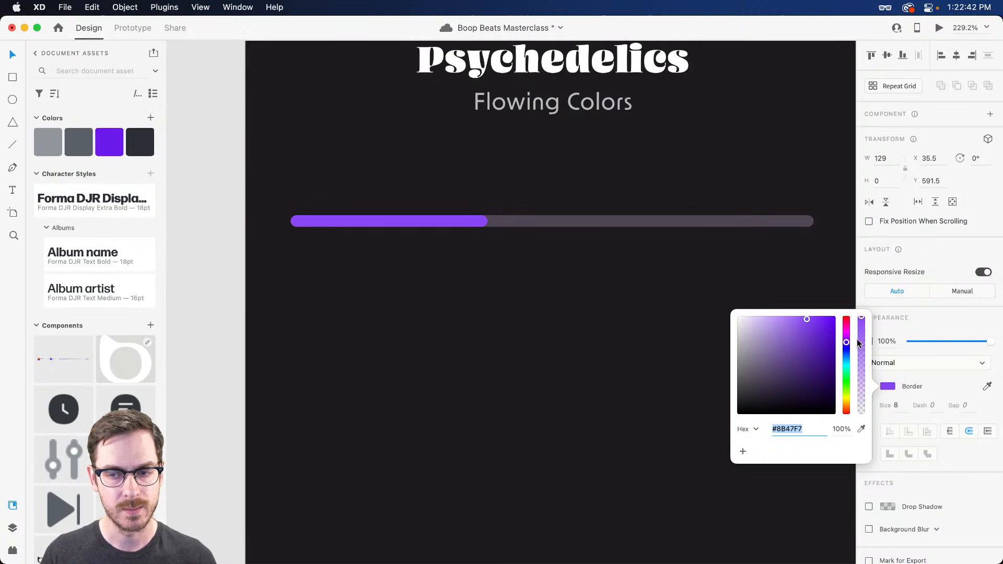
click(970, 322)
Step: Compare the lighter purple with the original, keep the lighter shade, and save
key(super+z)
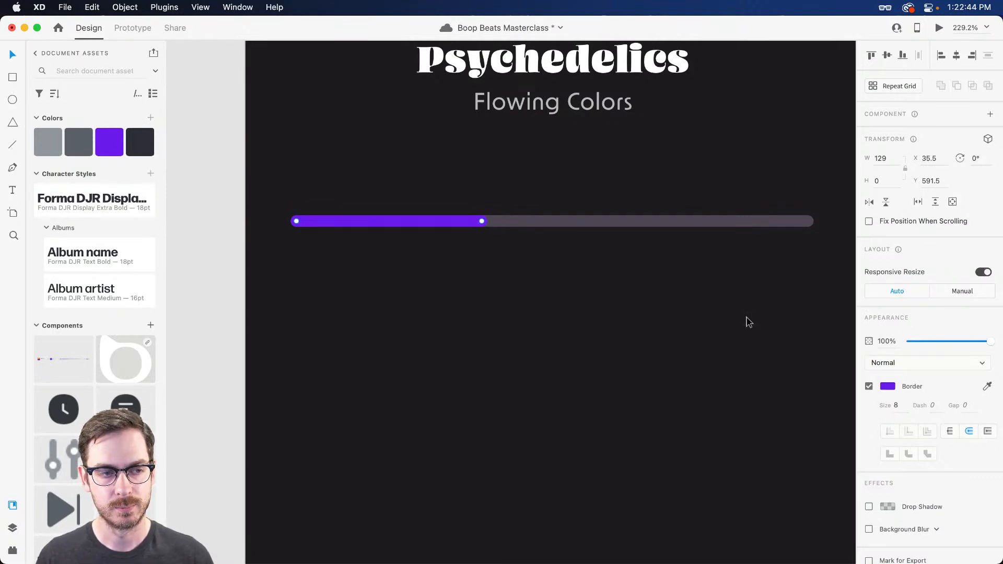
key(super+shift+z)
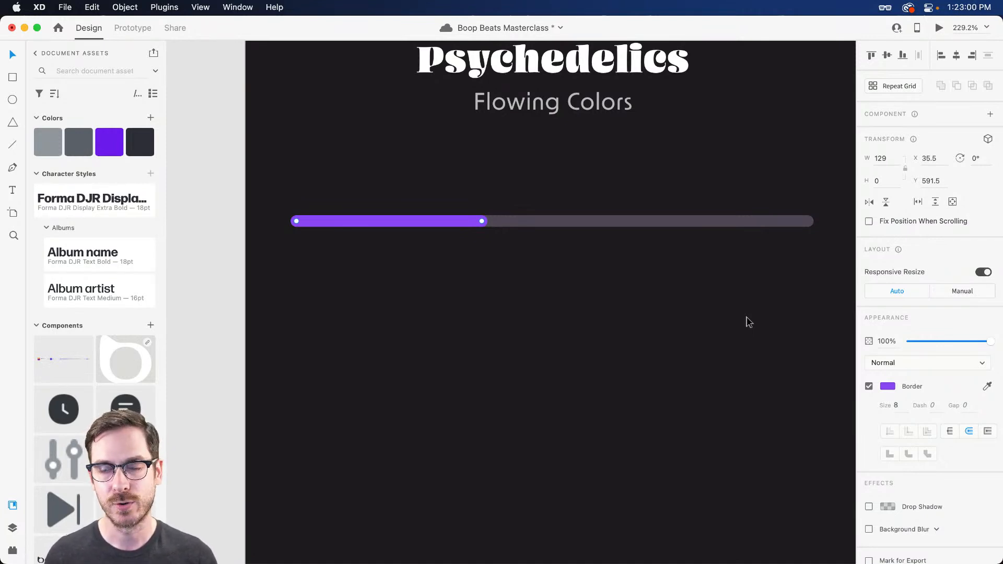
key(super+s)
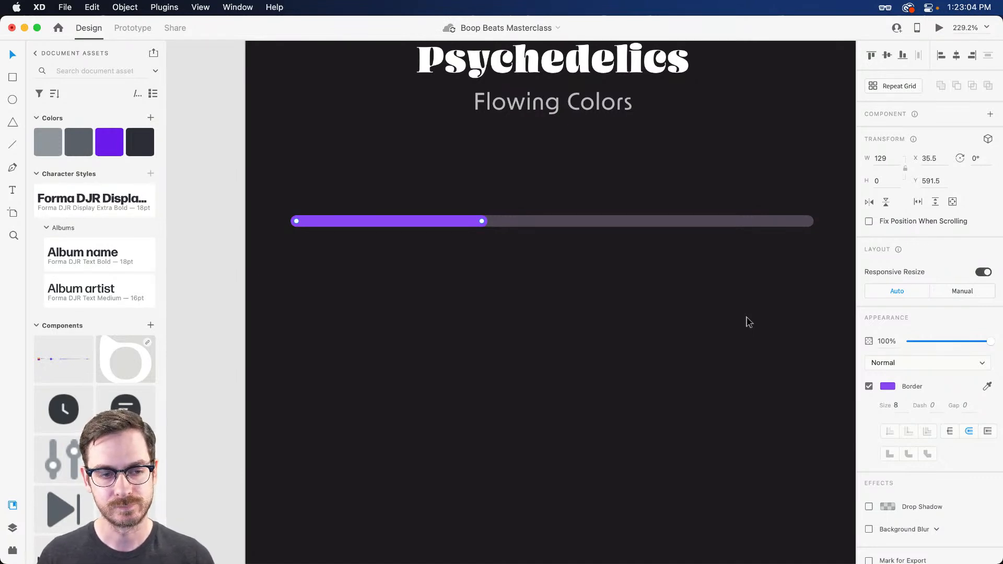
key(super+z)
key(super+shift+z)
key(super+s)
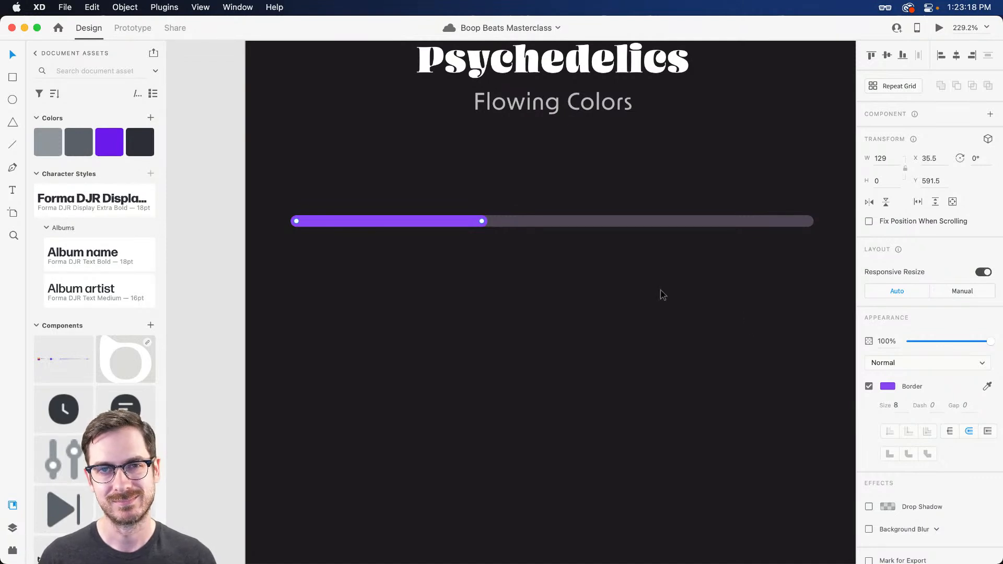
click(510, 266)
scroll(448, 181, up, 3)
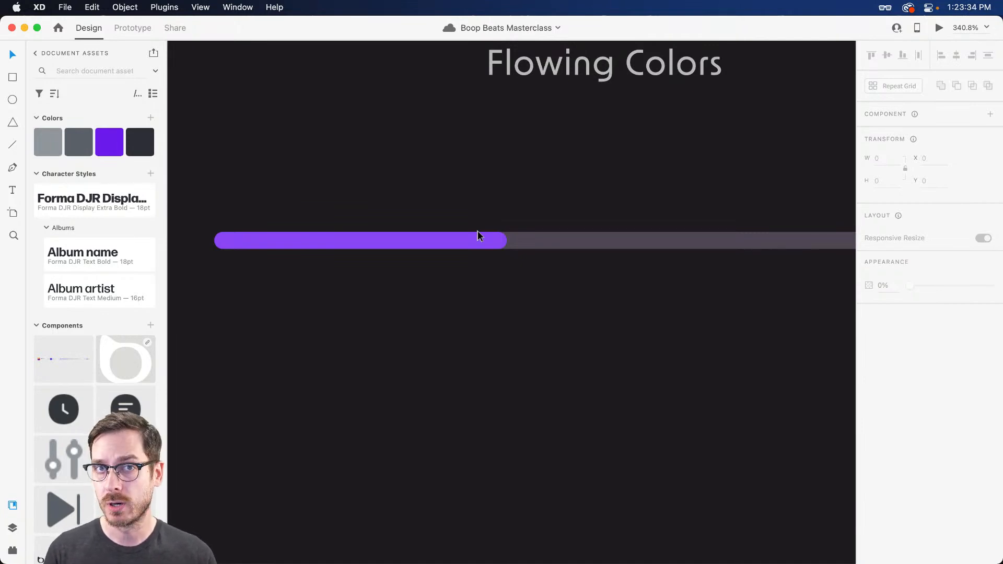
Step: Draw a small circle knob at the end of the purple fill
key(e)
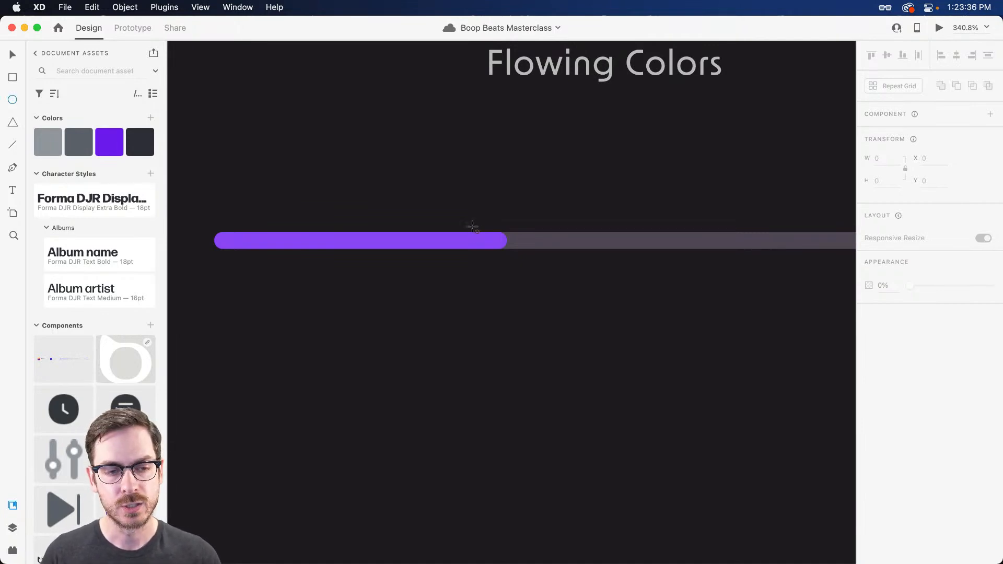
mouse_move(490, 220)
mouse_down()
mouse_move(526, 256)
mouse_move(509, 243)
mouse_move(526, 217)
mouse_move(497, 240)
mouse_up()
key(v)
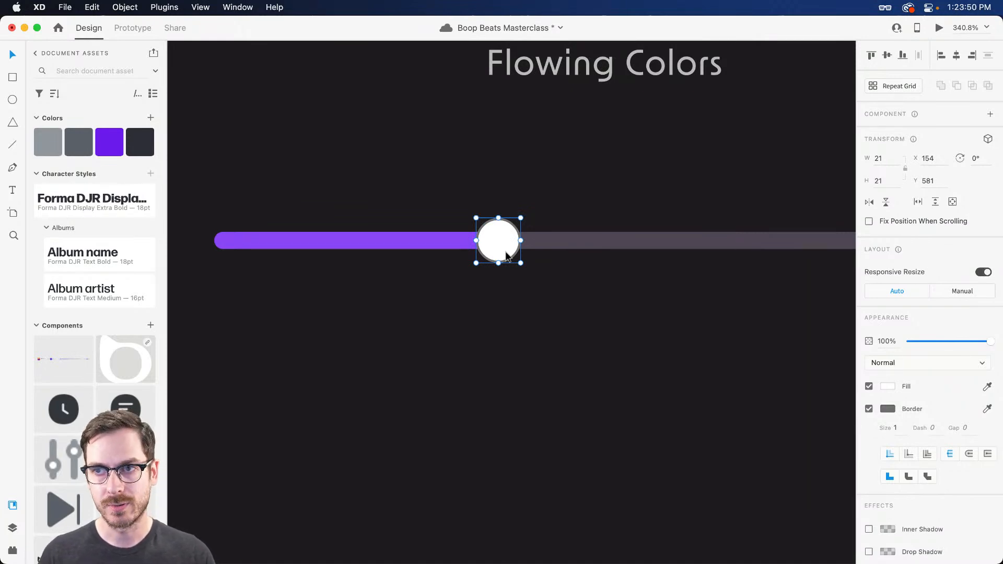
Step: Give the knob a purple fill and 3-point white border, then duplicate it left
click(891, 412)
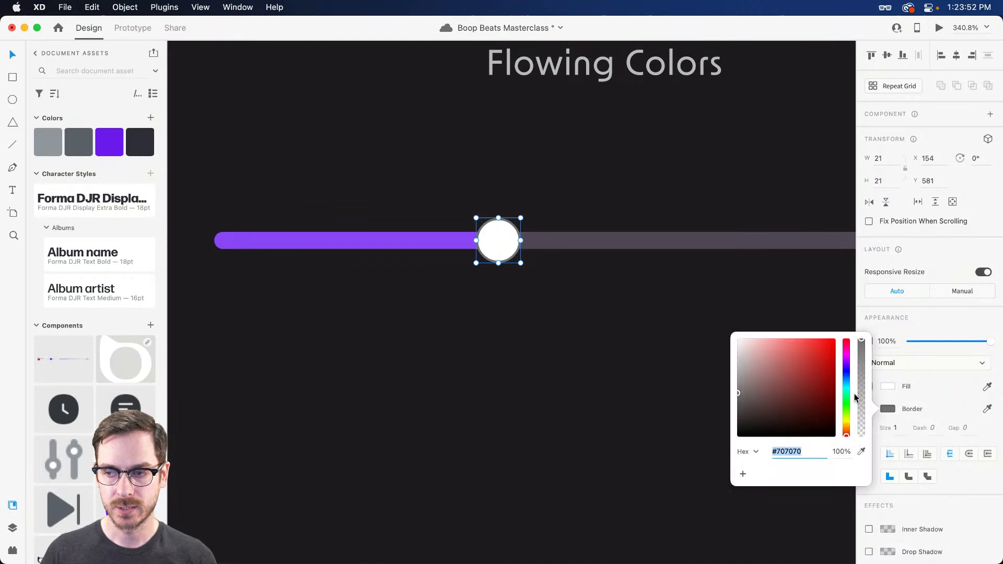
drag(778, 377, 719, 287)
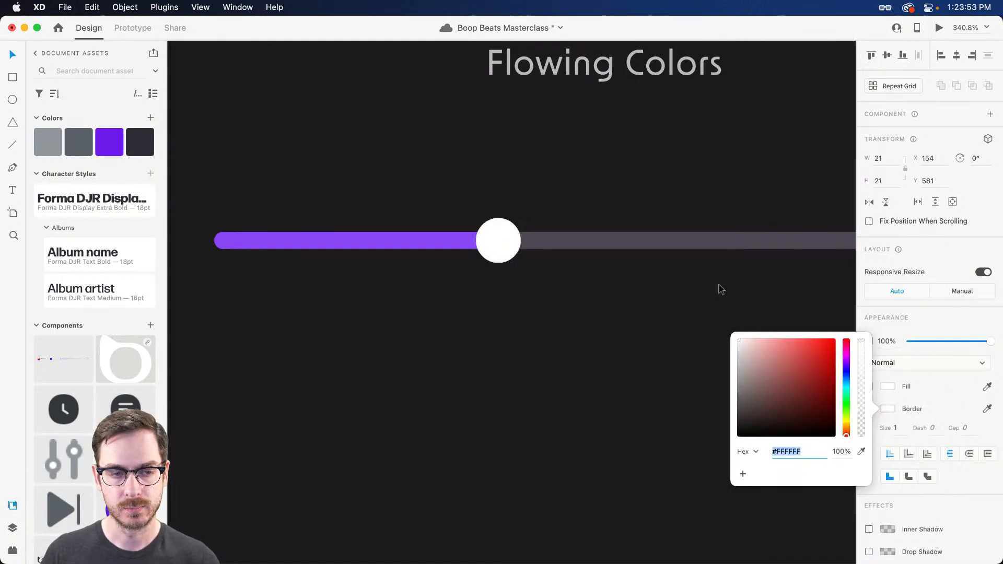
click(987, 388)
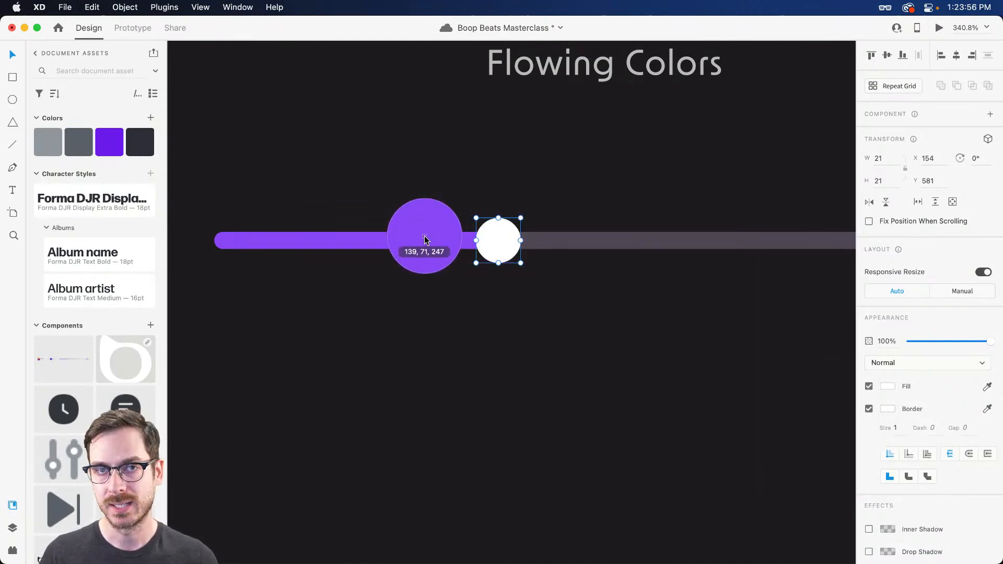
click(424, 239)
click(894, 428)
text(3)
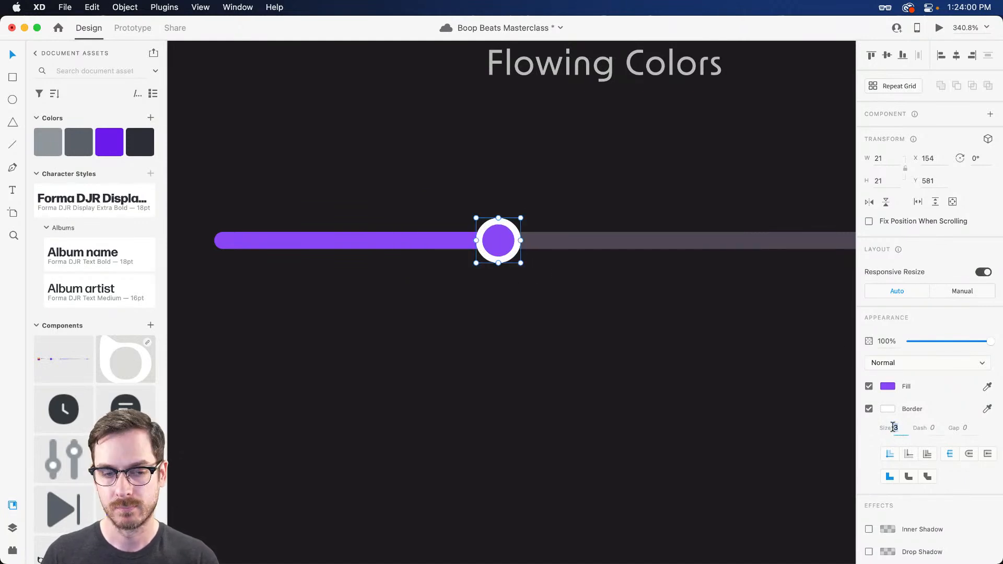
click(637, 351)
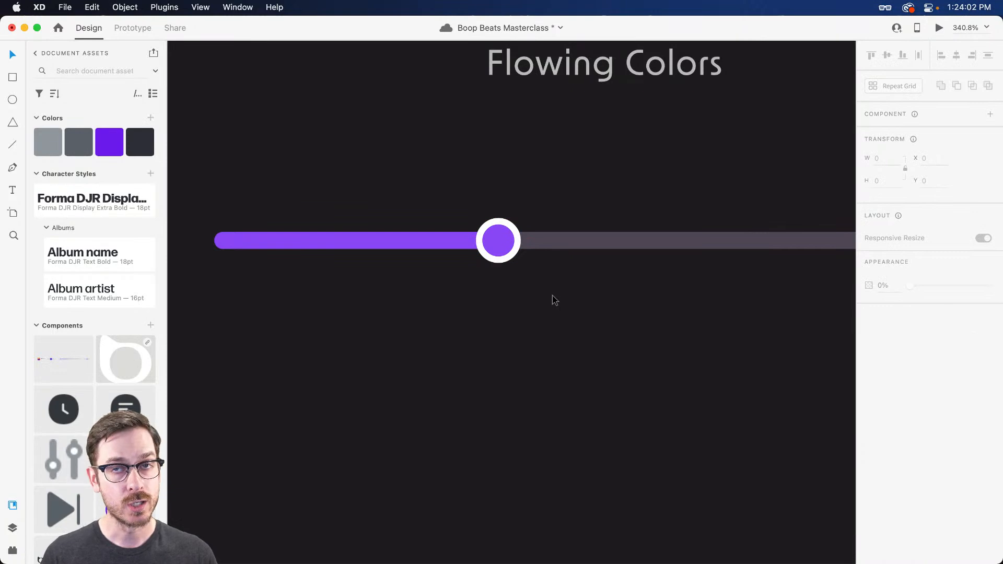
drag(488, 236, 442, 236)
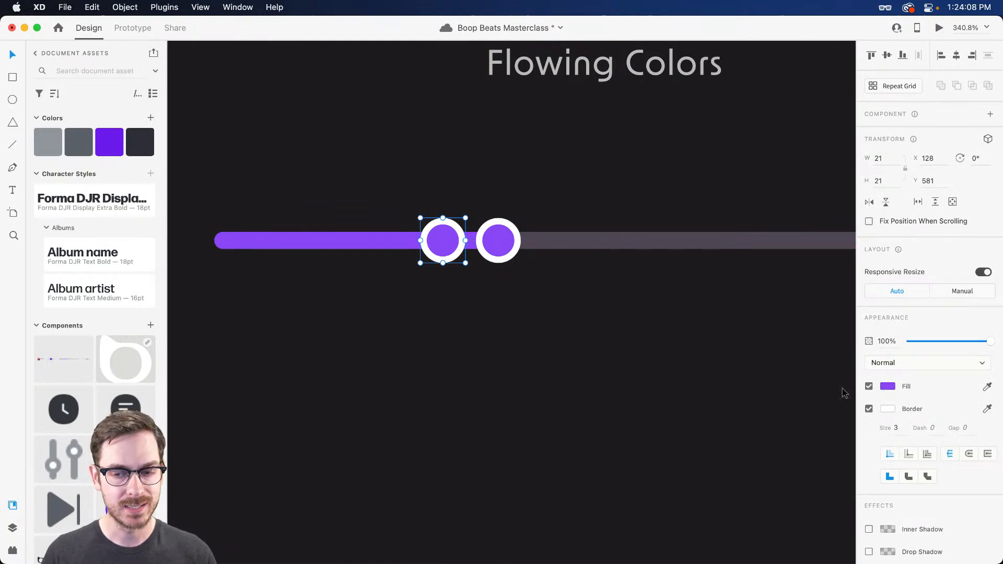
Step: Make the knob copy white (FFF fill) with the purple as its border
click(987, 410)
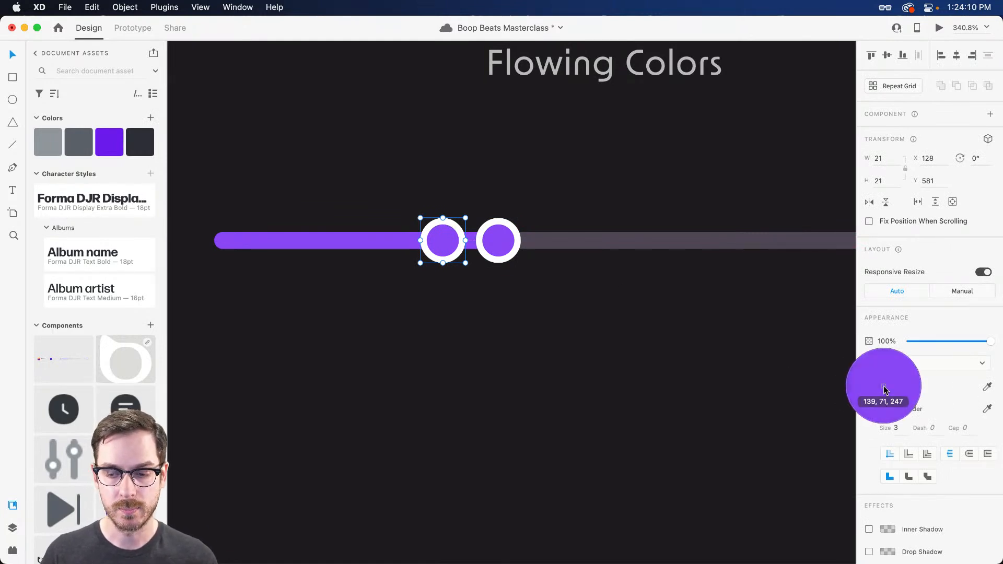
click(886, 387)
click(886, 387)
text(fff)
key(Return)
click(436, 246)
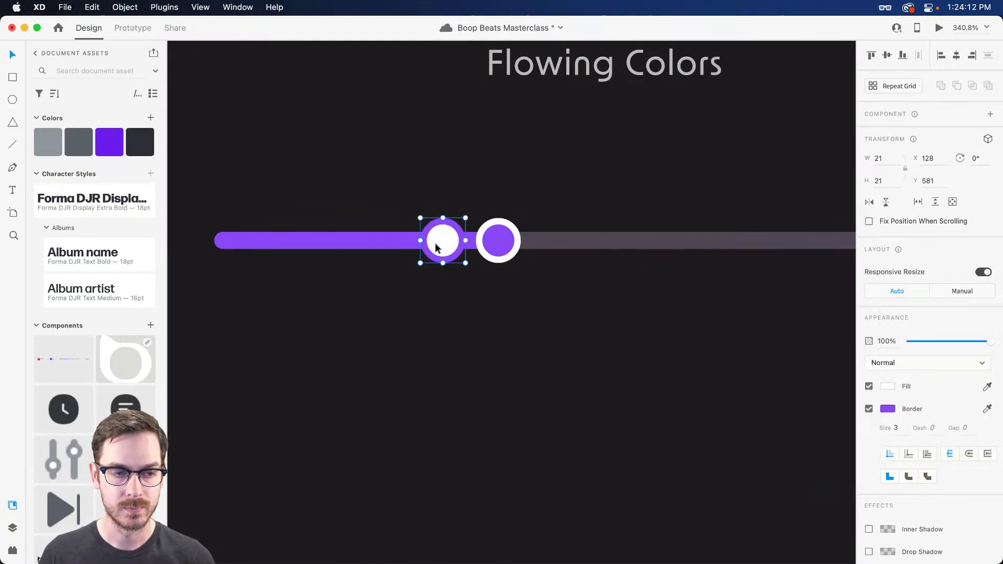
click(379, 269)
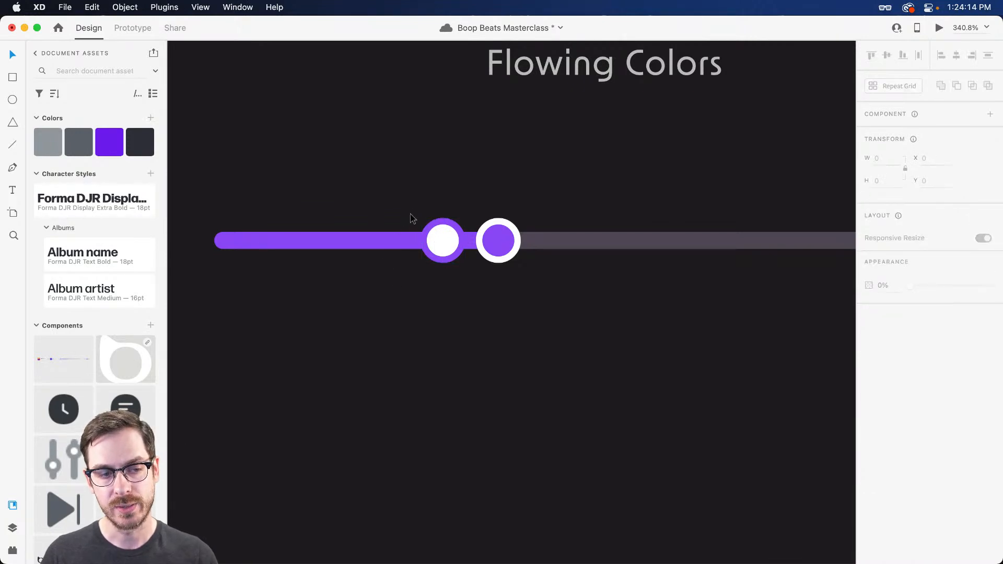
Step: Add a drop shadow to the white knob with Y offset 0
click(421, 244)
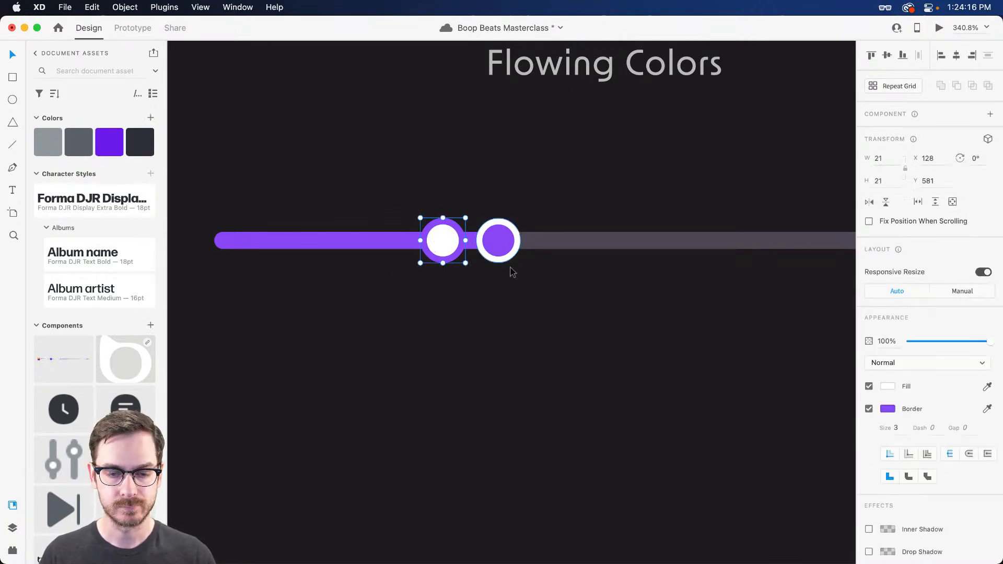
scroll(922, 464, down, 2)
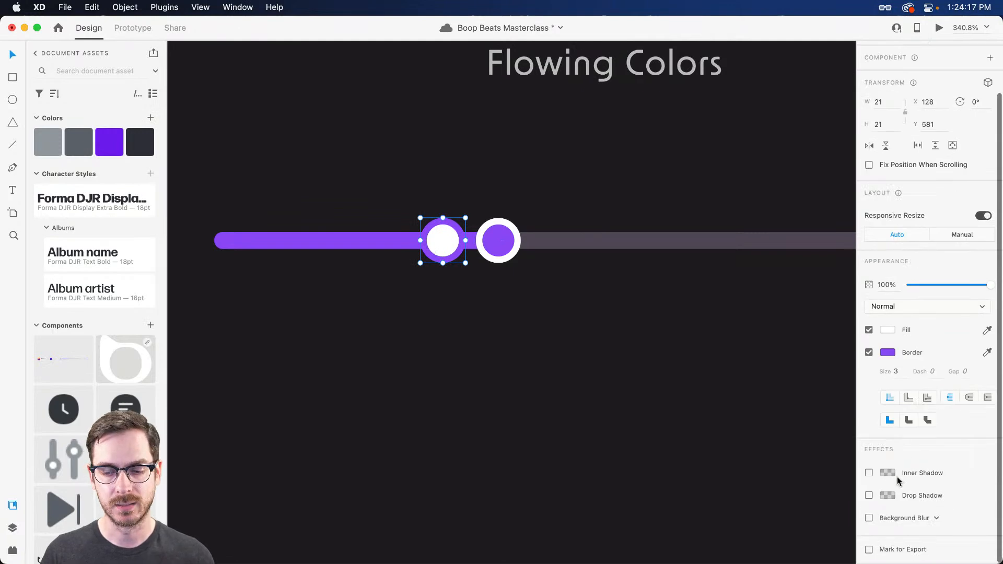
click(869, 495)
click(922, 515)
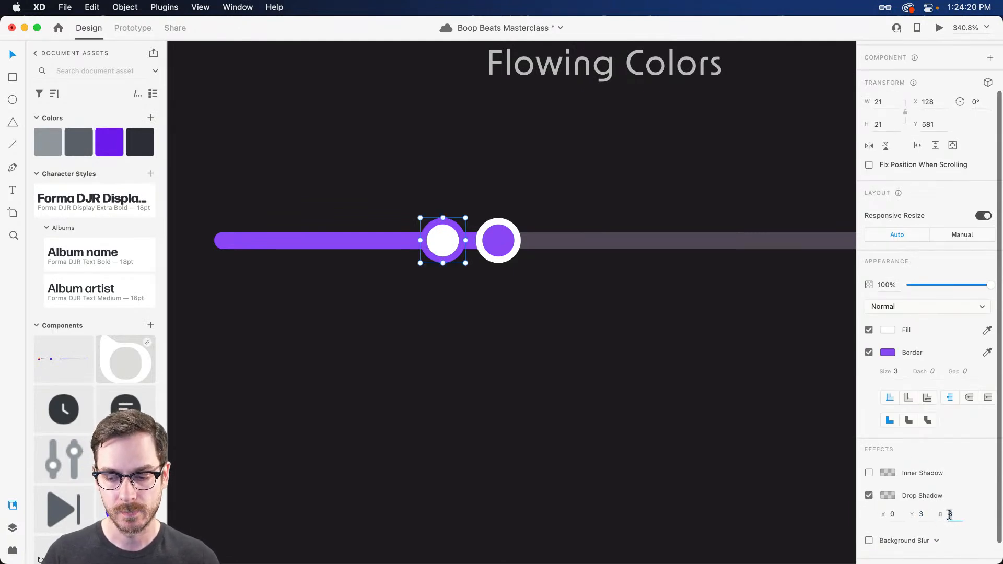
text(0)
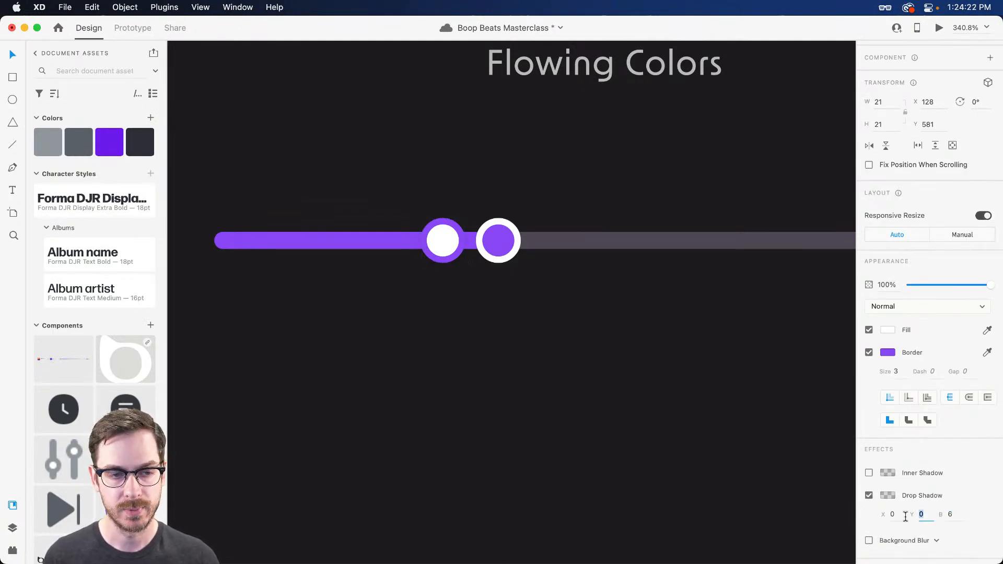
click(669, 425)
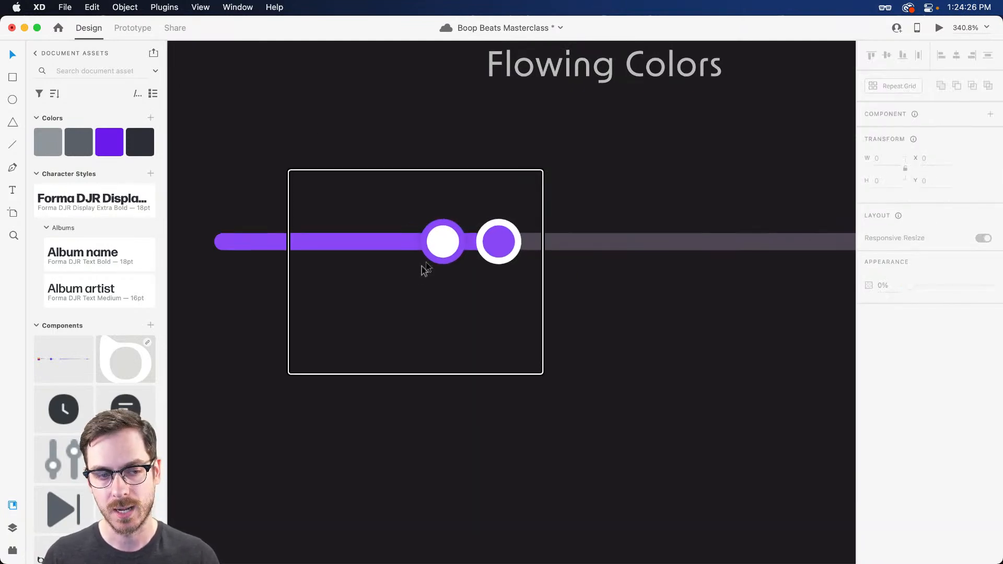
scroll(455, 271, down, 1)
drag(442, 223, 375, 213)
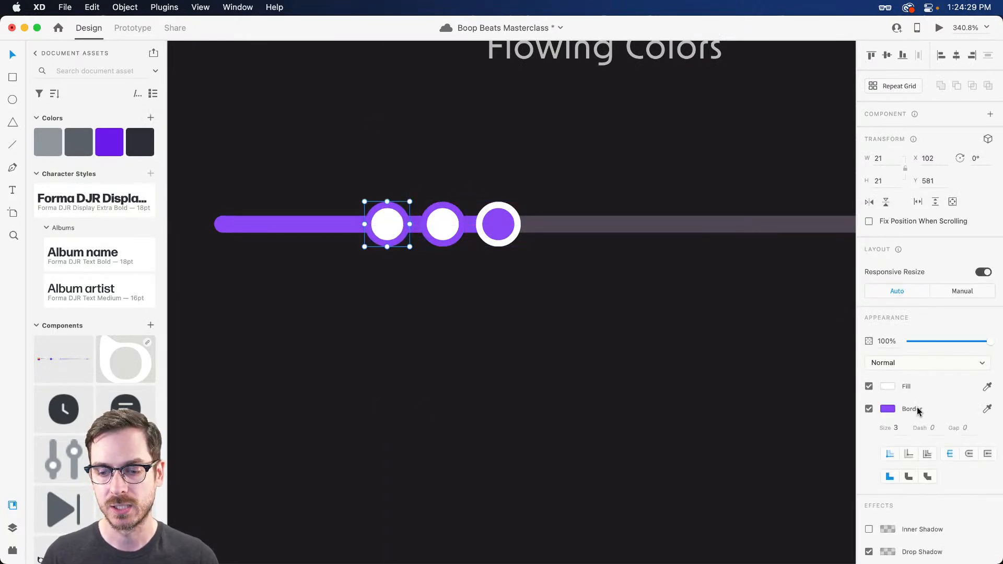
click(867, 409)
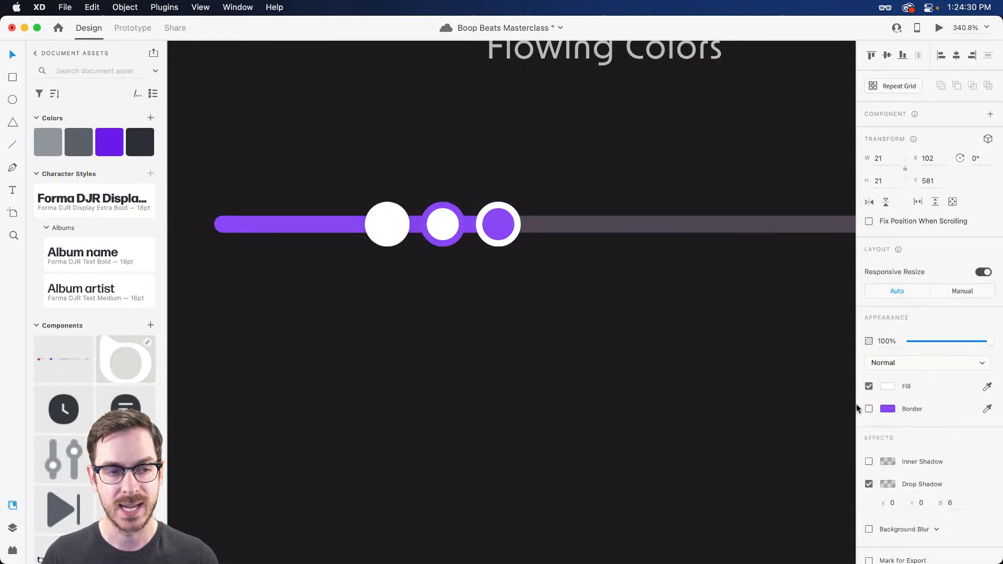
click(661, 359)
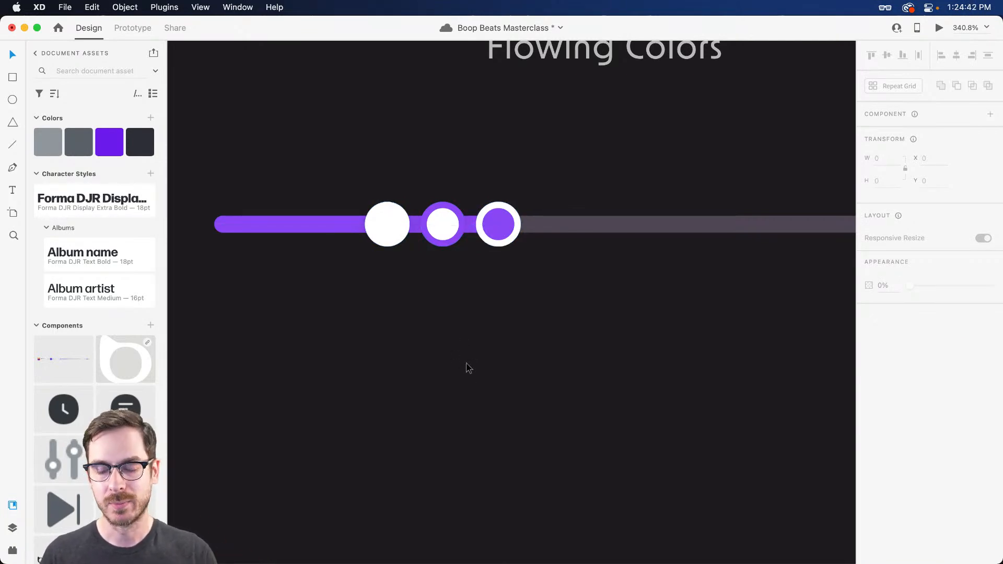
click(384, 224)
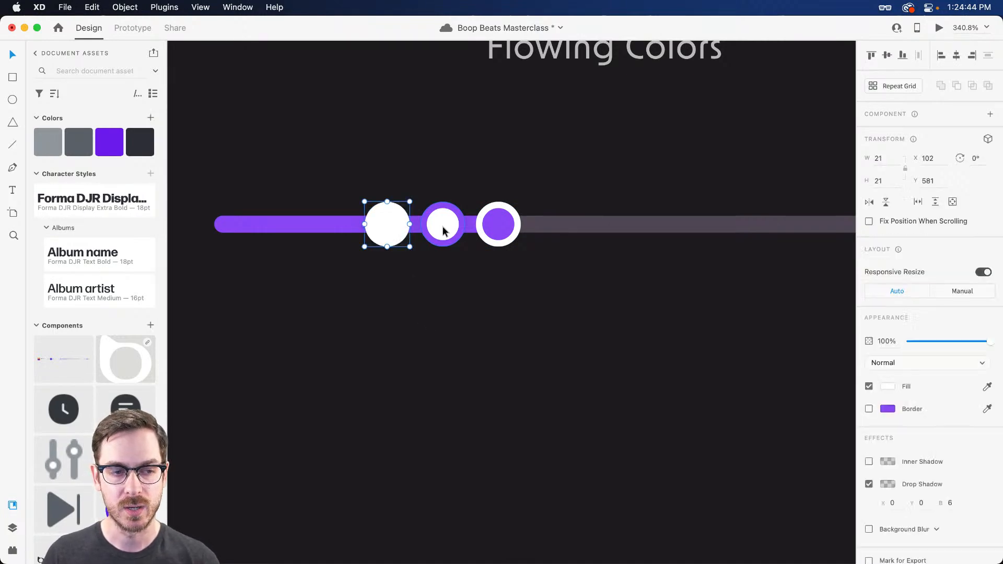
click(442, 225)
click(499, 225)
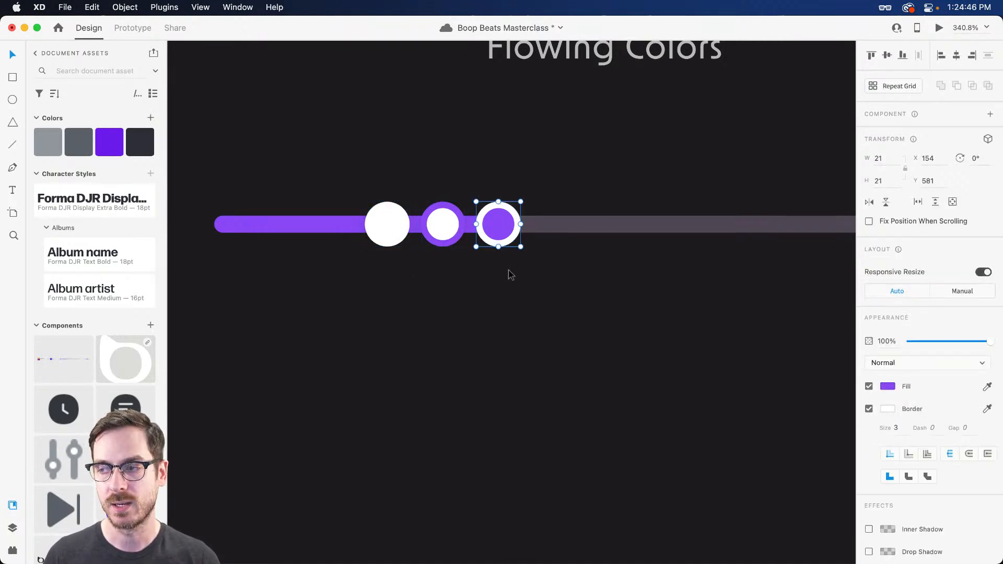
click(439, 309)
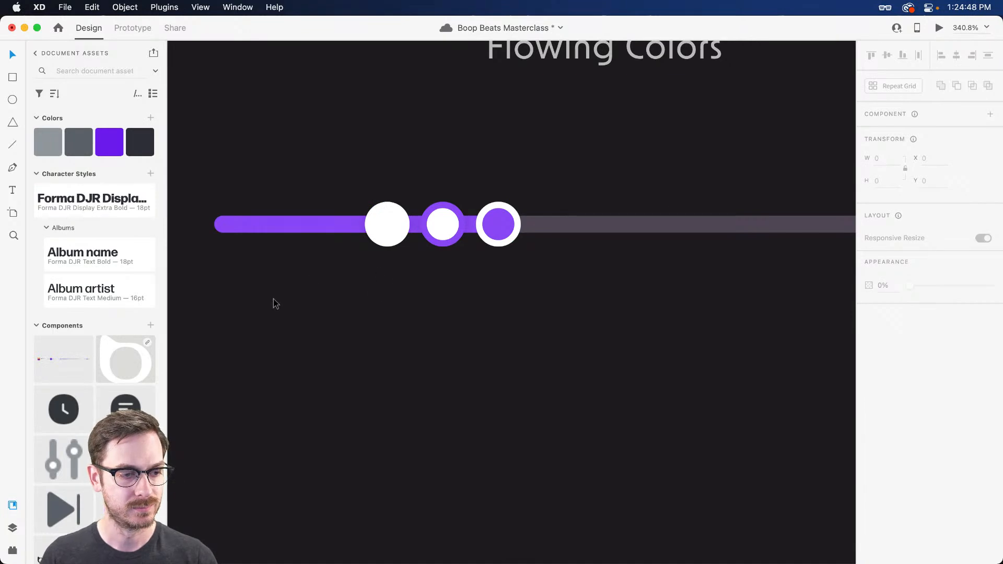
scroll(277, 300, down, 3)
key(t)
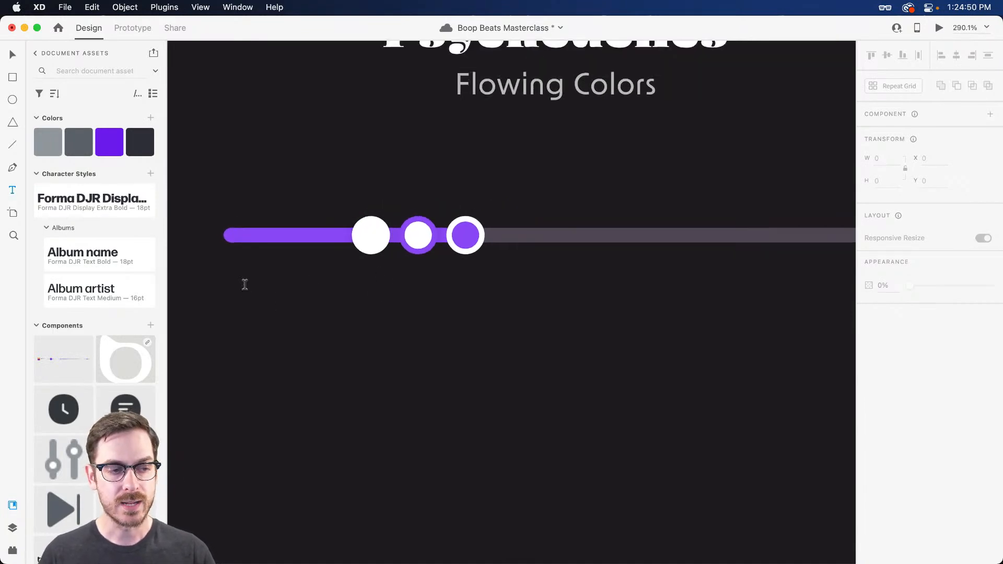
Step: Add left-aligned '1:42' text in New Order beneath the bar's start
click(226, 290)
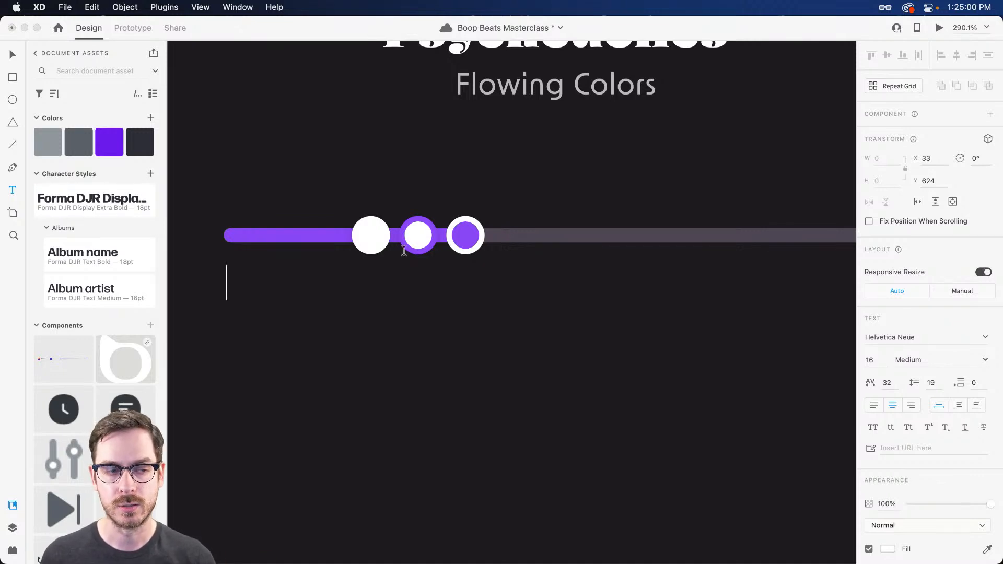
text(1:)
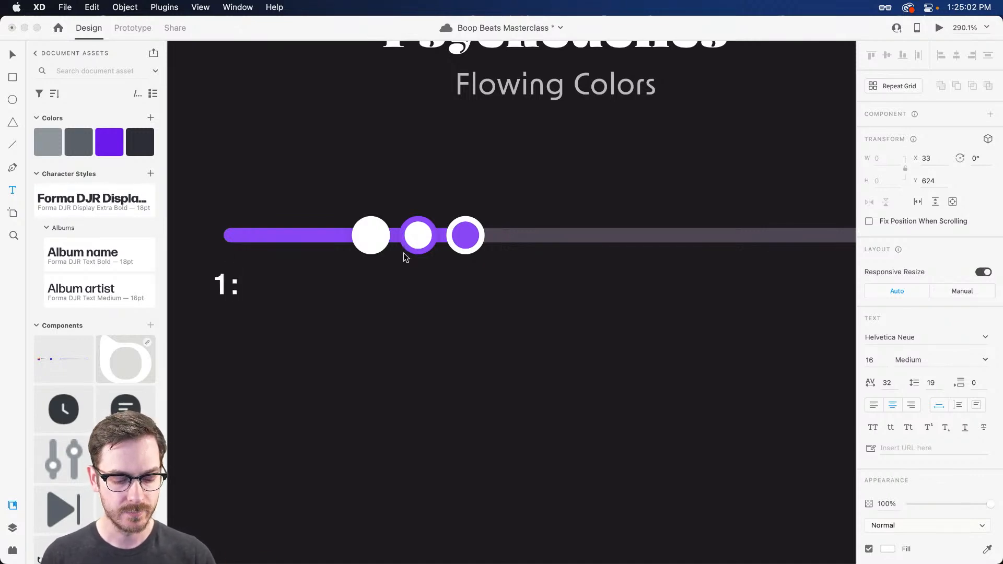
text(42)
key(Escape)
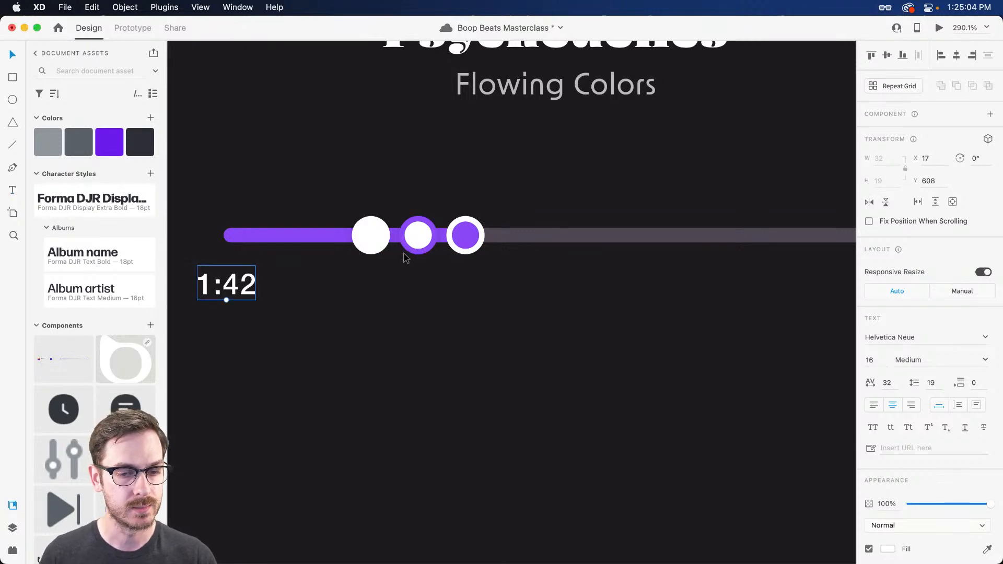
click(873, 405)
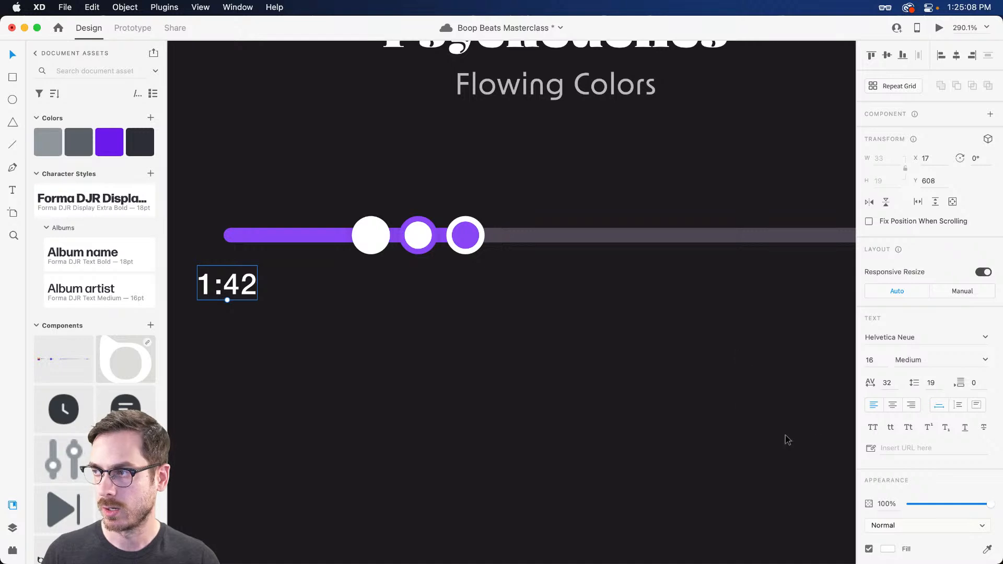
click(937, 338)
text(New Order)
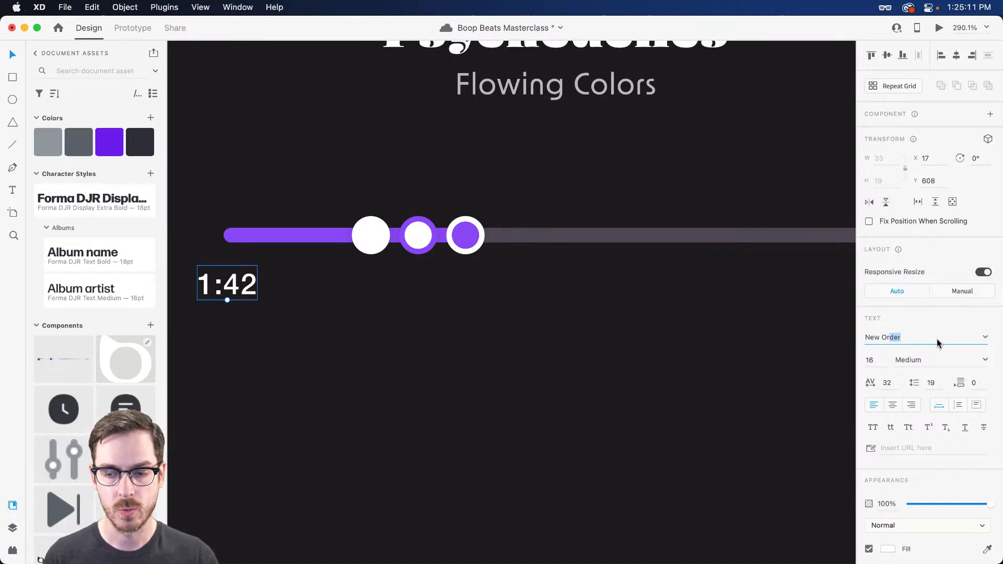
key(Return)
drag(225, 273, 251, 276)
Step: Tint the timestamp light grey #9F93A5 and preview the screen
key(i)
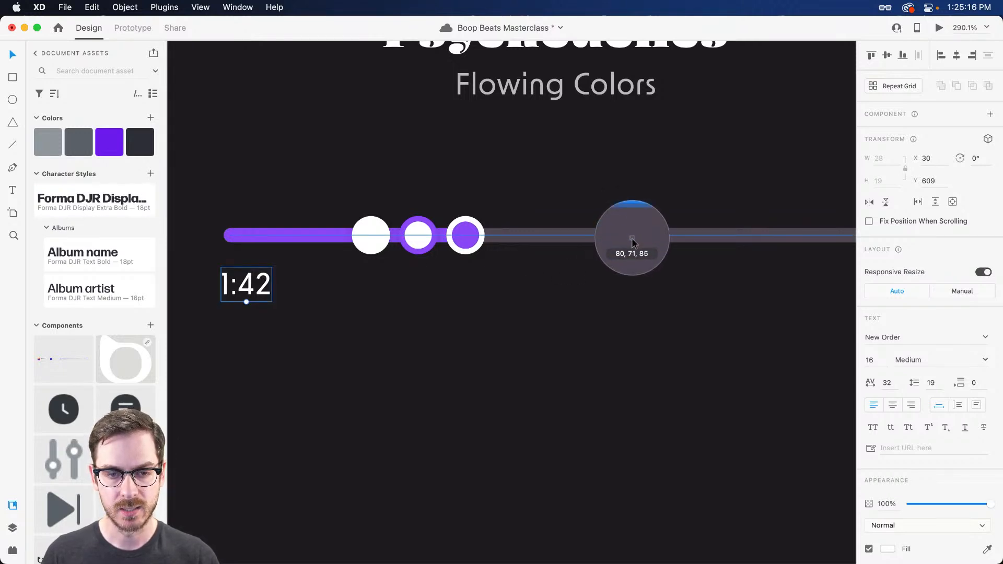
click(632, 236)
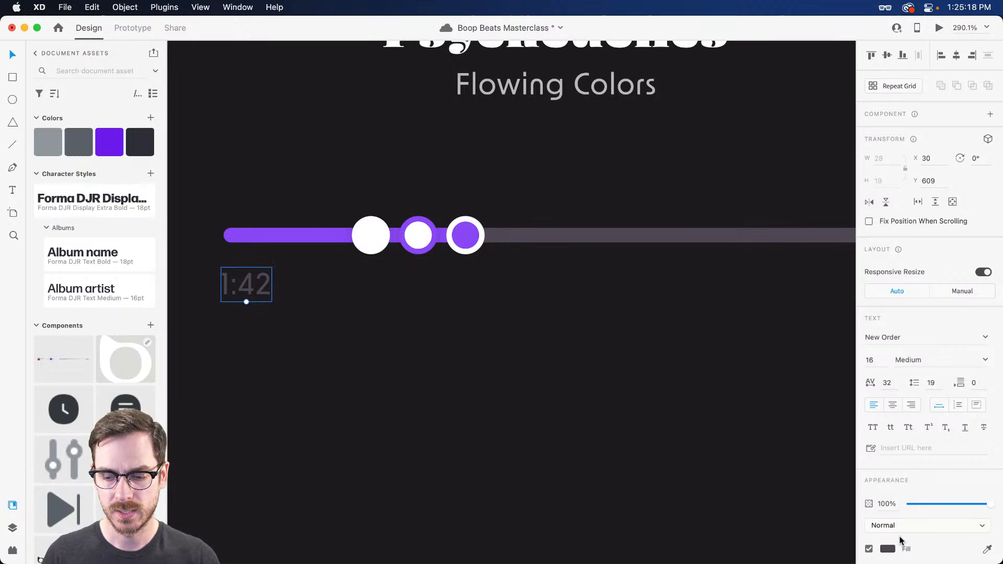
click(888, 548)
drag(751, 437, 748, 442)
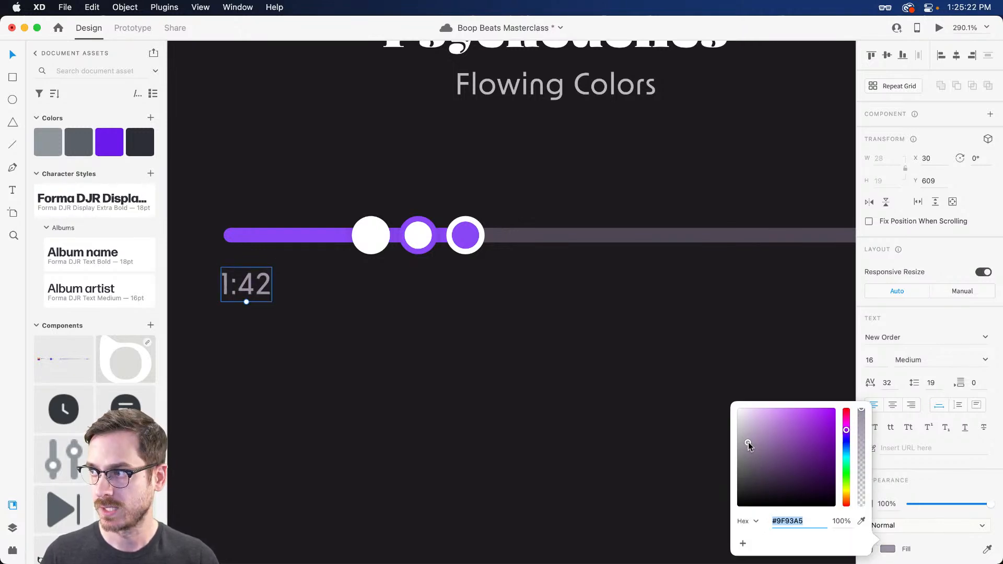
click(939, 240)
key(super+Return)
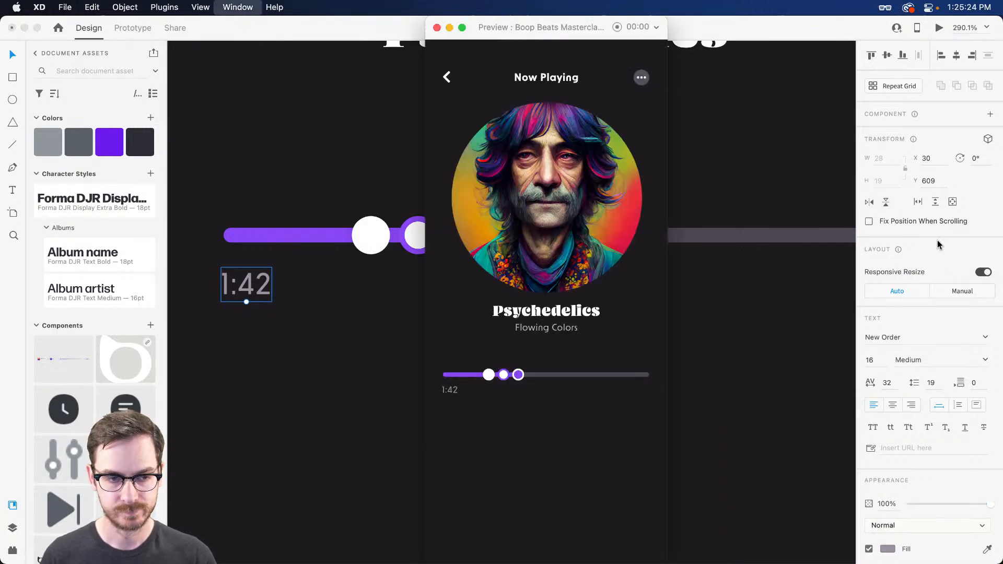
Step: Duplicate the 1:42 timestamp to the right and set the copy to Astoria Sans Roman
click(253, 272)
drag(252, 271, 316, 285)
click(894, 336)
text(Astoria Sans)
key(Return)
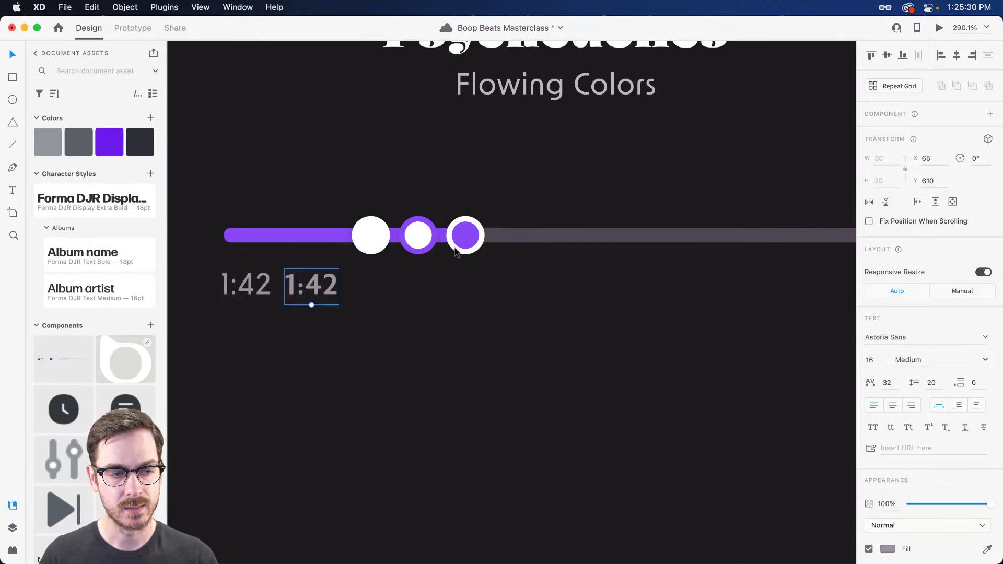
click(985, 360)
scroll(910, 386, up, 1)
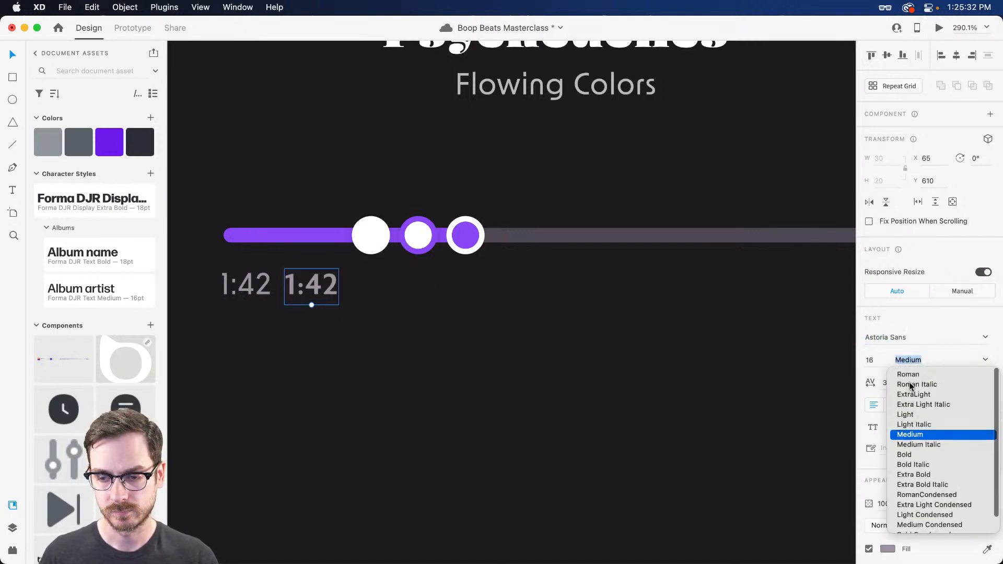
click(916, 374)
click(369, 302)
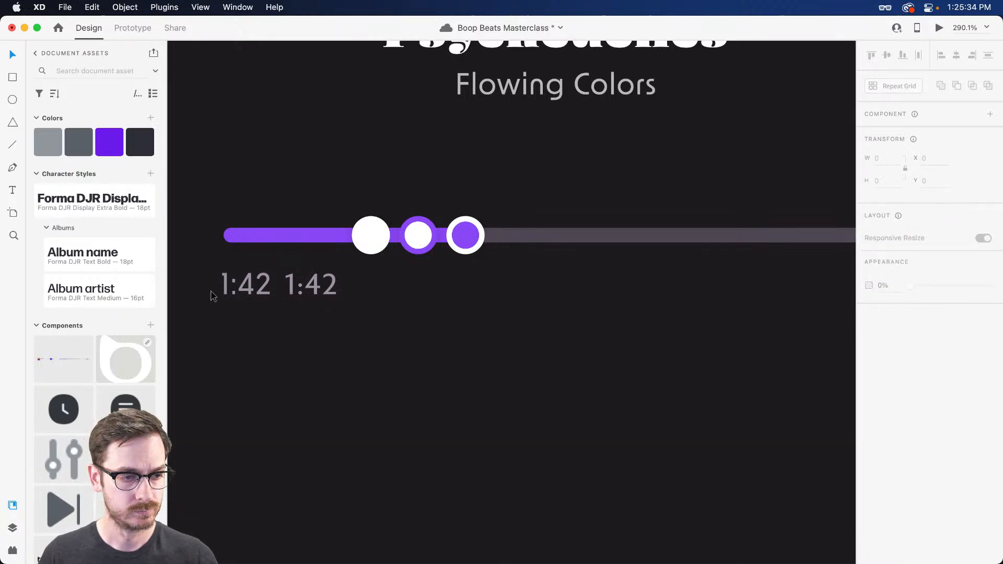
scroll(214, 296, up, 5)
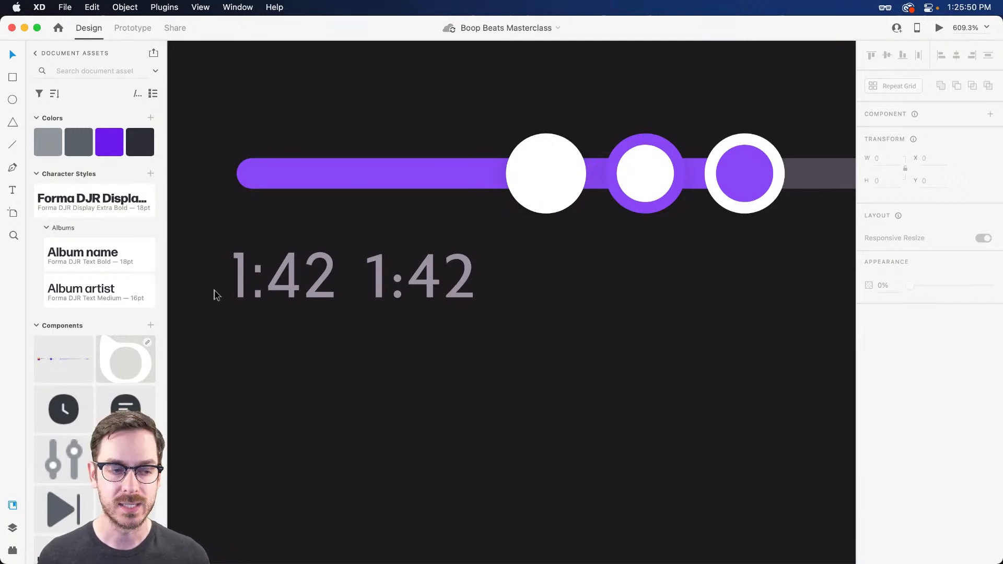
click(291, 295)
click(414, 284)
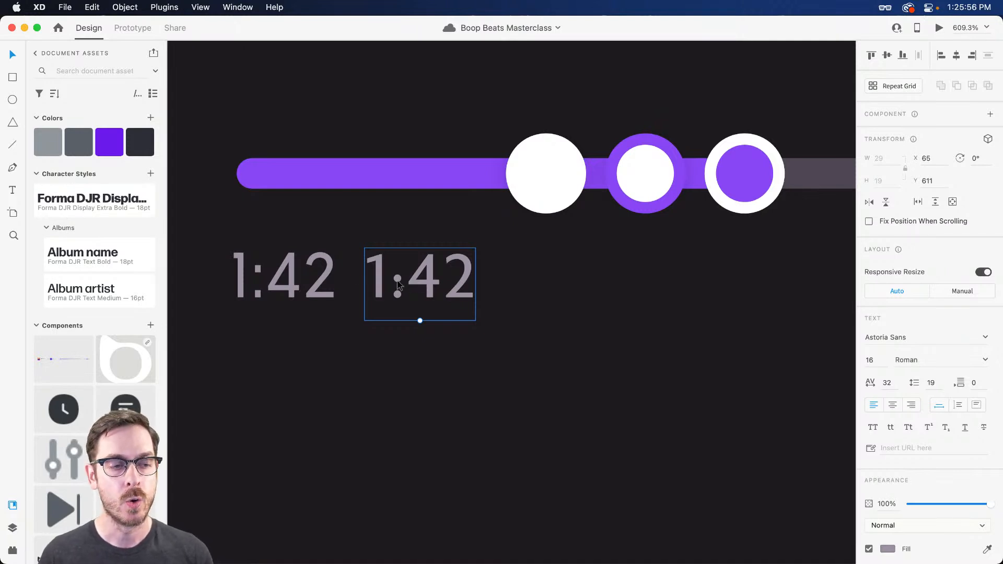
click(279, 268)
click(437, 369)
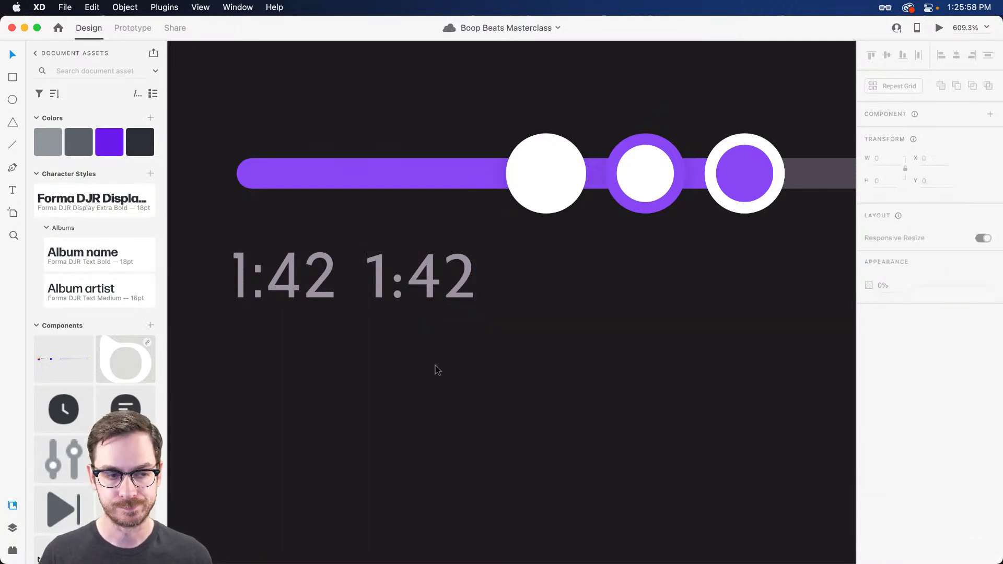
click(428, 268)
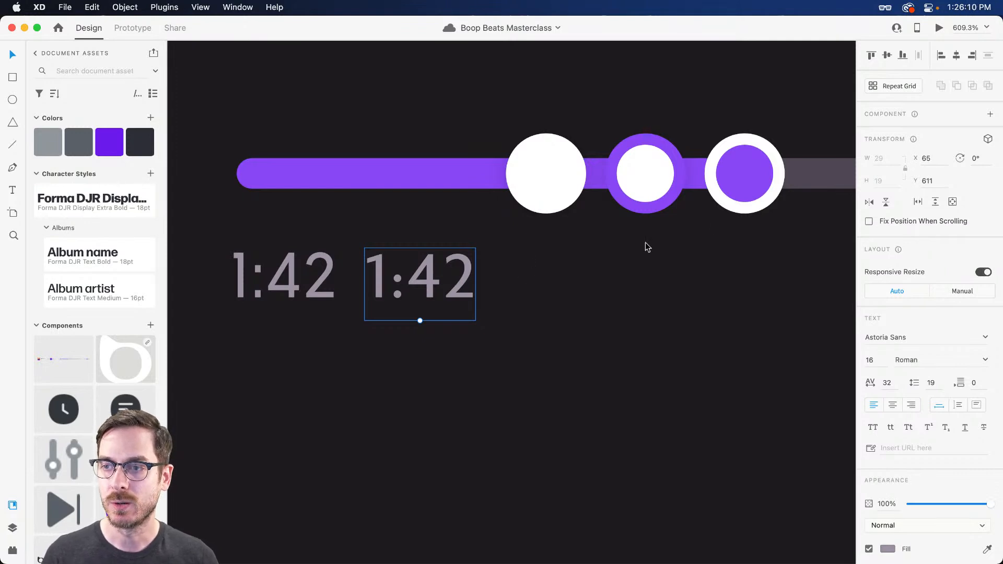
scroll(702, 219, right, 3)
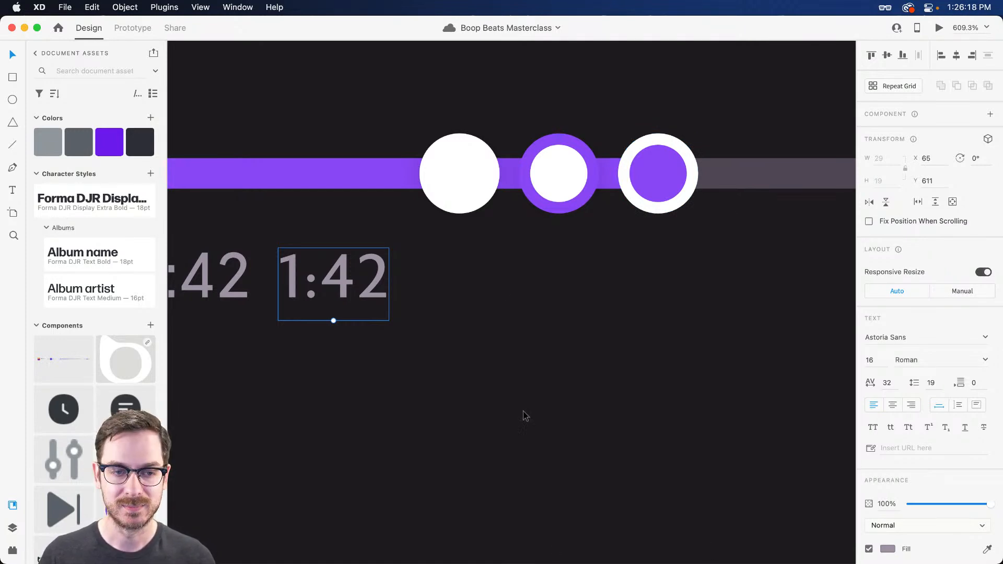
click(534, 296)
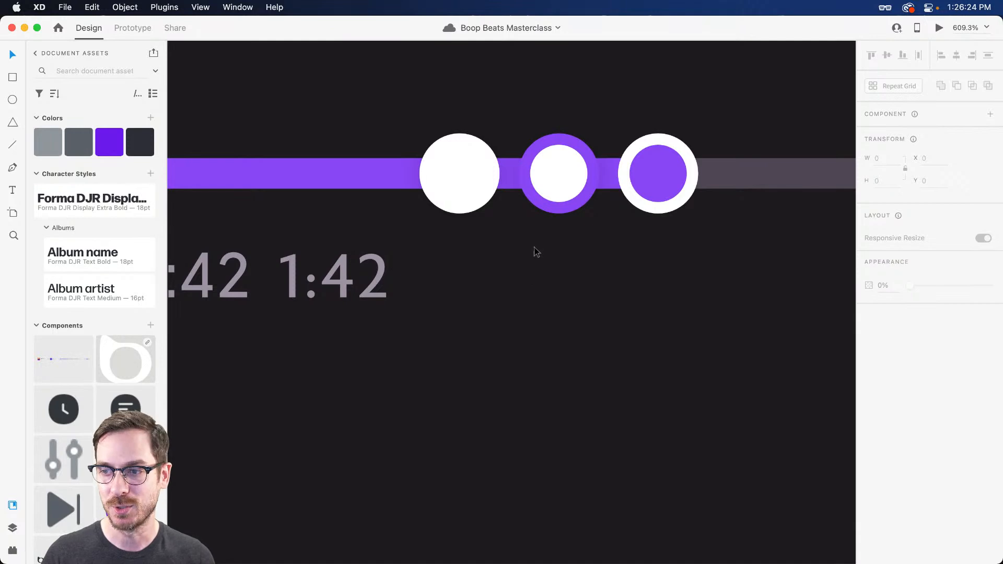
Step: Delete the plain white and purple knobs, and slide the ring knob further right
click(549, 172)
click(436, 196)
shift+click(662, 182)
key(Delete)
drag(587, 170, 649, 151)
Step: Preview the Now Playing screen with both 1:42 timestamps under the bar
scroll(606, 205, down, 5)
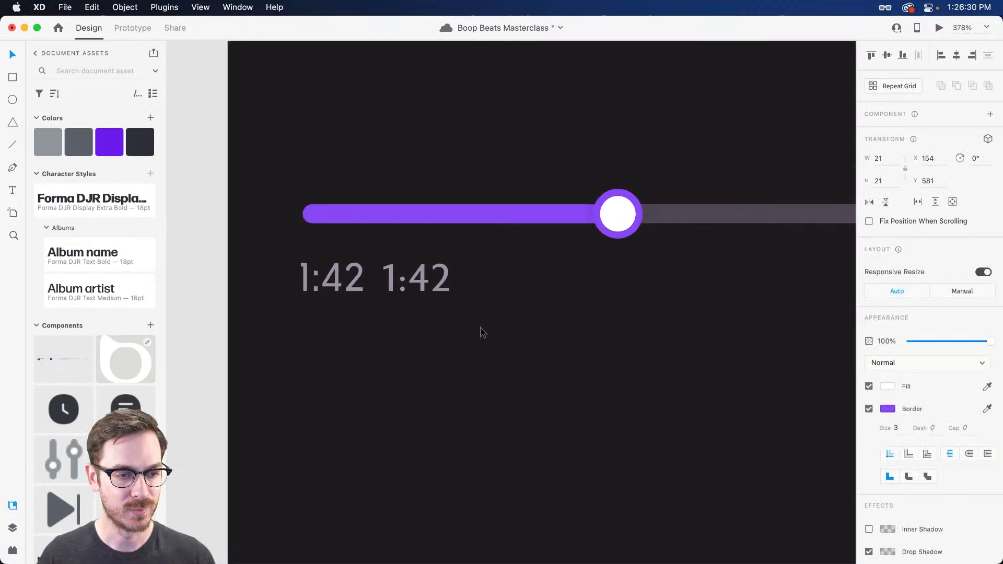
click(332, 277)
scroll(405, 289, down, 10)
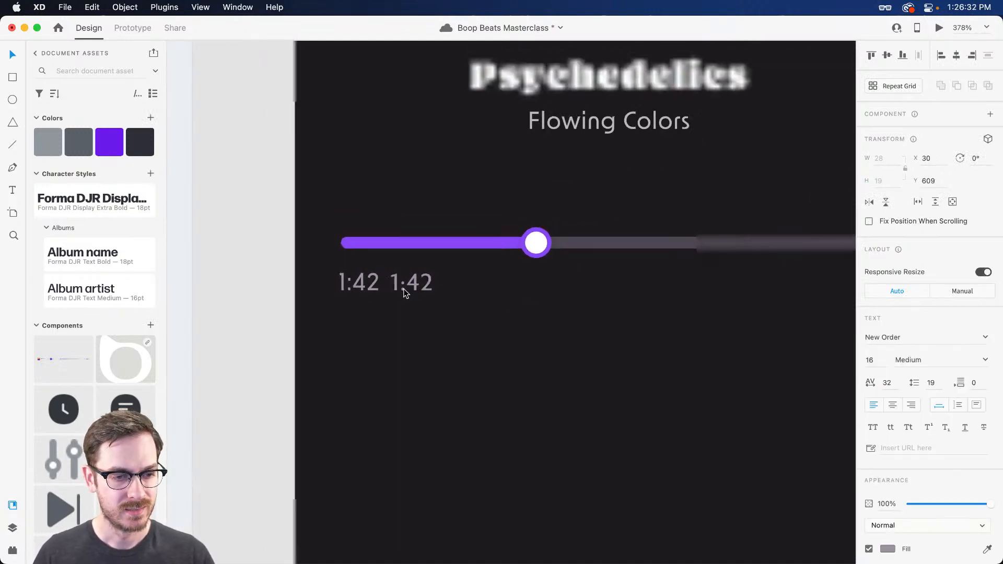
click(526, 347)
scroll(449, 329, up, 3)
scroll(405, 347, up, 10)
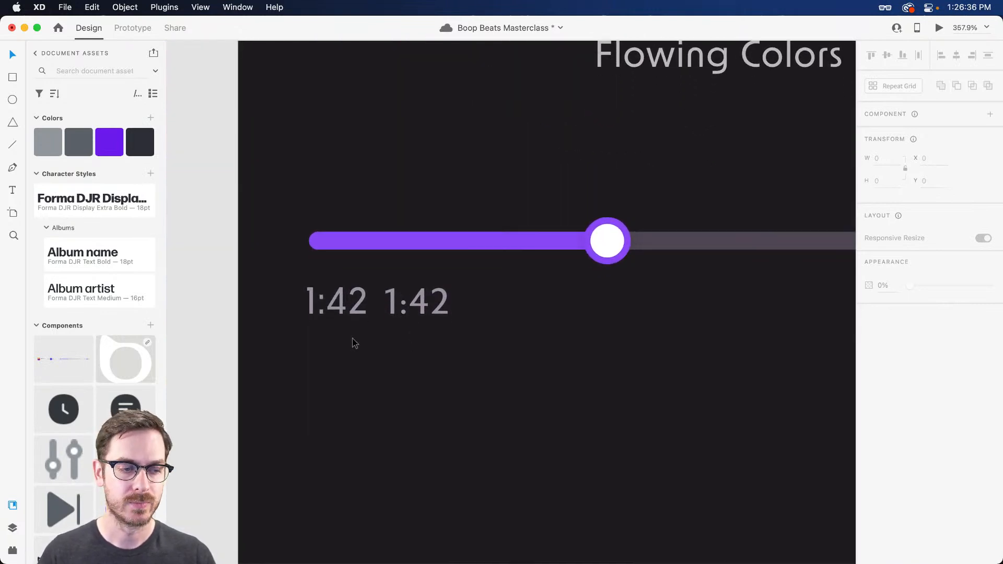
scroll(363, 340, up, 6)
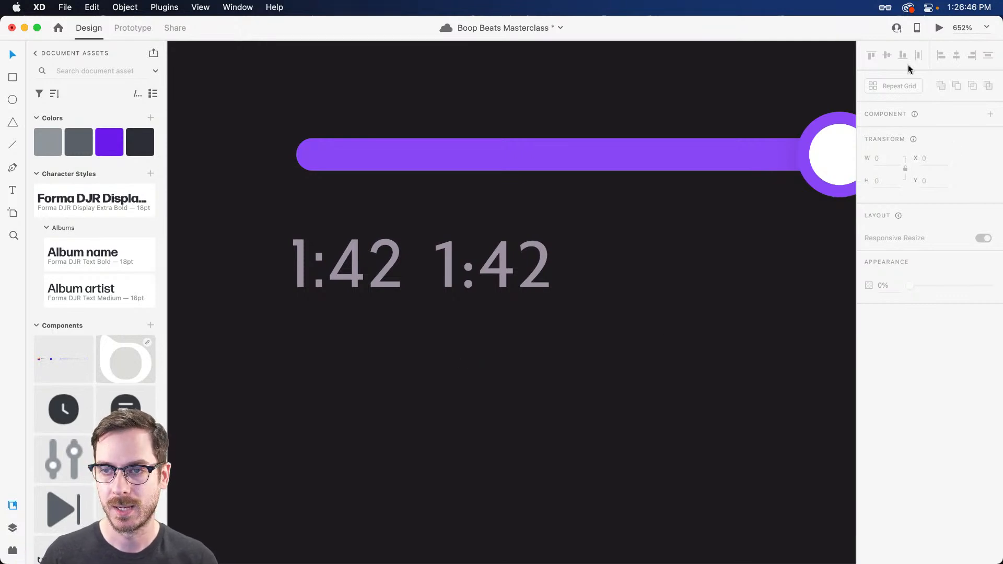
click(939, 28)
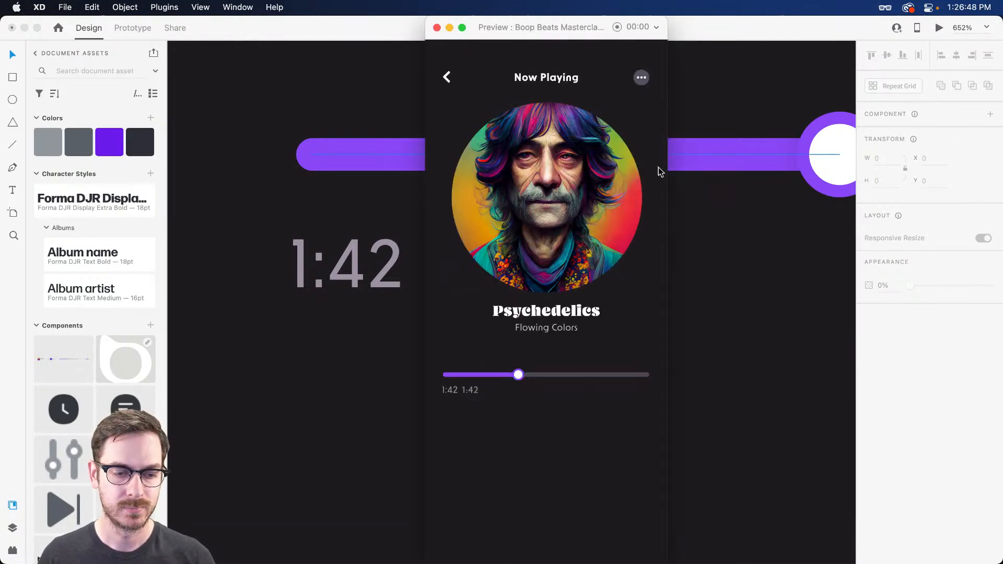
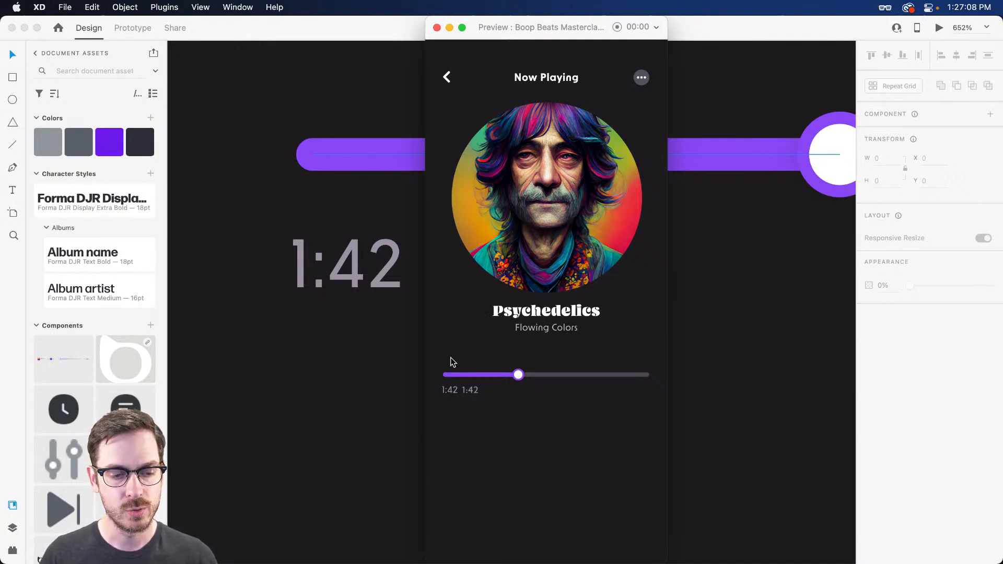
Step: Delete the duplicate 1:42 label and set the remaining one to 14 pt
key(super+w)
click(444, 267)
key(Delete)
click(389, 266)
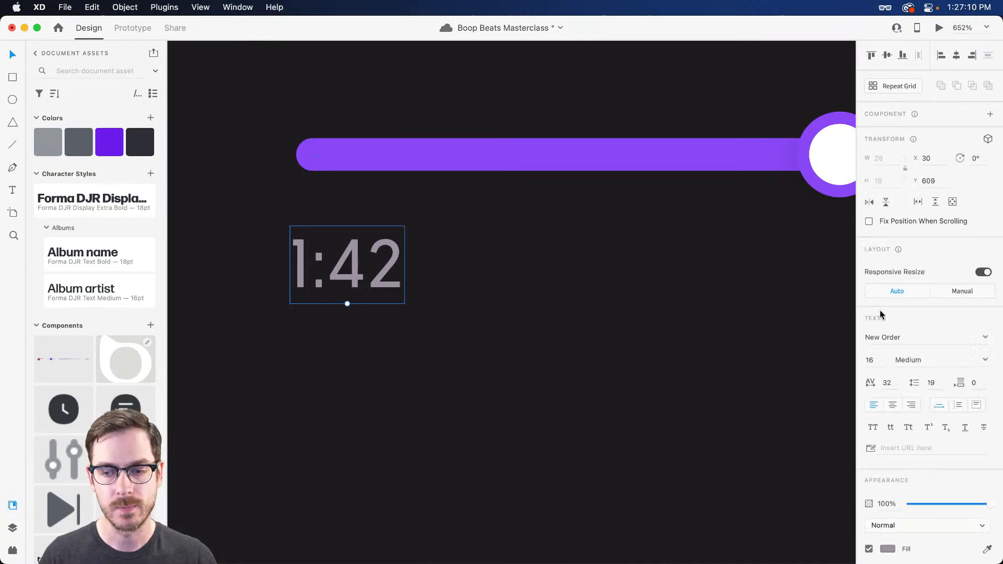
double_click(869, 360)
text(14)
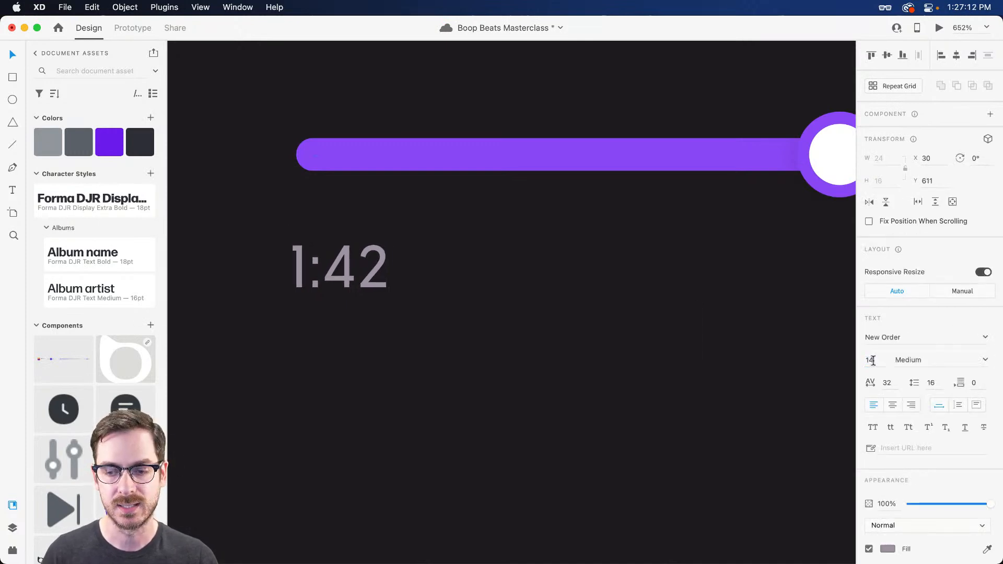
scroll(550, 326, down, 5)
Step: Duplicate the 1:42 label to the right and change the copy's text to 4:41
drag(423, 289, 524, 288)
double_click(523, 286)
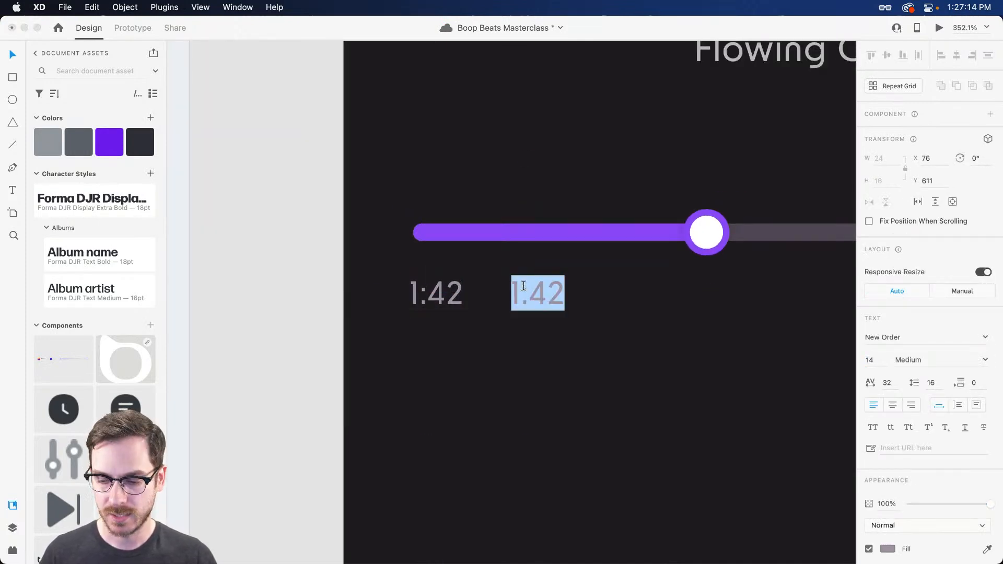
text(4:20)
key(BackSpace)
text(1)
key(BackSpace)
key(BackSpace)
text(9)
key(BackSpace)
text(41)
key(Escape)
Step: Move the 4:41 label to the slider's right end and align it
drag(530, 296, 782, 276)
key(Left)
key(Right)
scroll(616, 313, down, 5)
scroll(539, 333, left, 6)
Step: Group the progress slider with the 1:42 and 4:41 labels into one element
shift+click(377, 271)
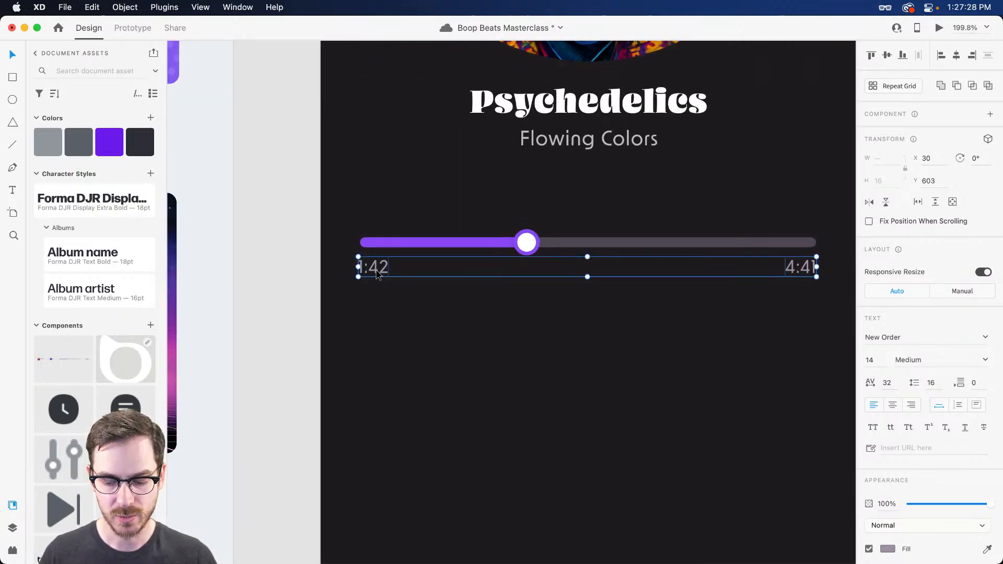
key(super+Return)
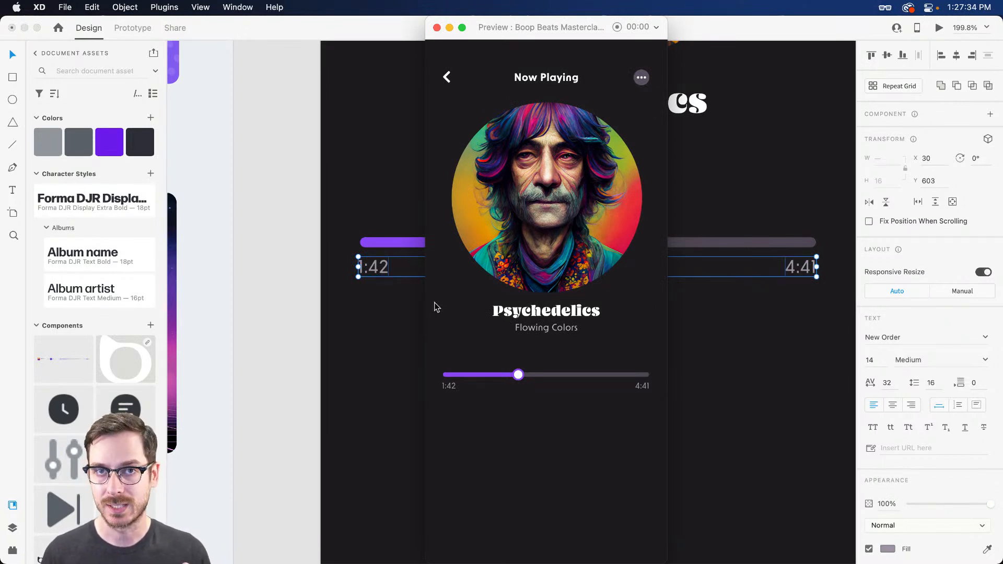
key(super+w)
click(823, 312)
drag(822, 309, 330, 211)
key(super+g)
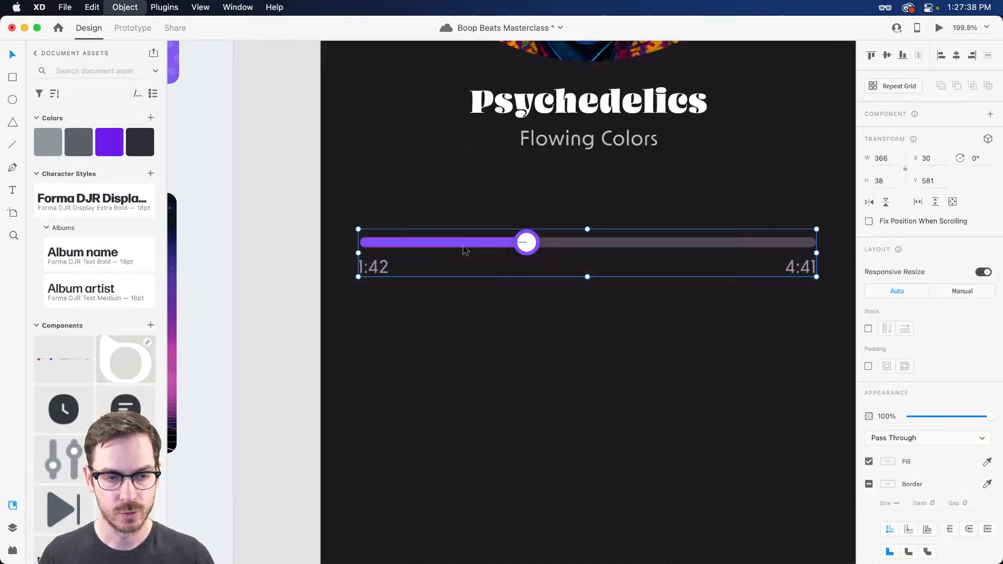
scroll(606, 315, down, 3)
Step: Paste the player bar's shuffle-to-repeat Controls group onto the dark Now Playing artboard
scroll(603, 312, down, 8)
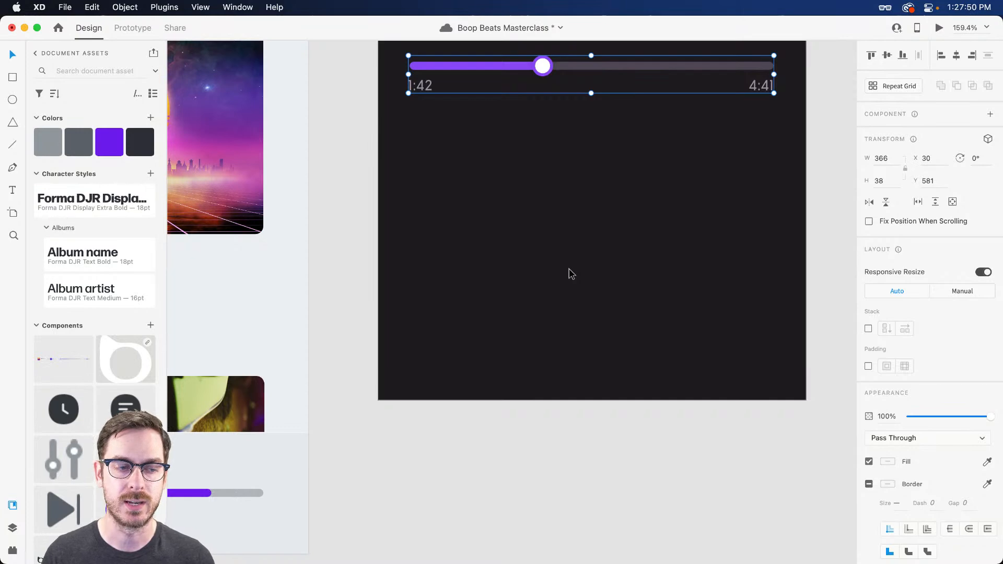
scroll(541, 249, down, 5)
drag(417, 365, 561, 305)
scroll(561, 306, left, 10)
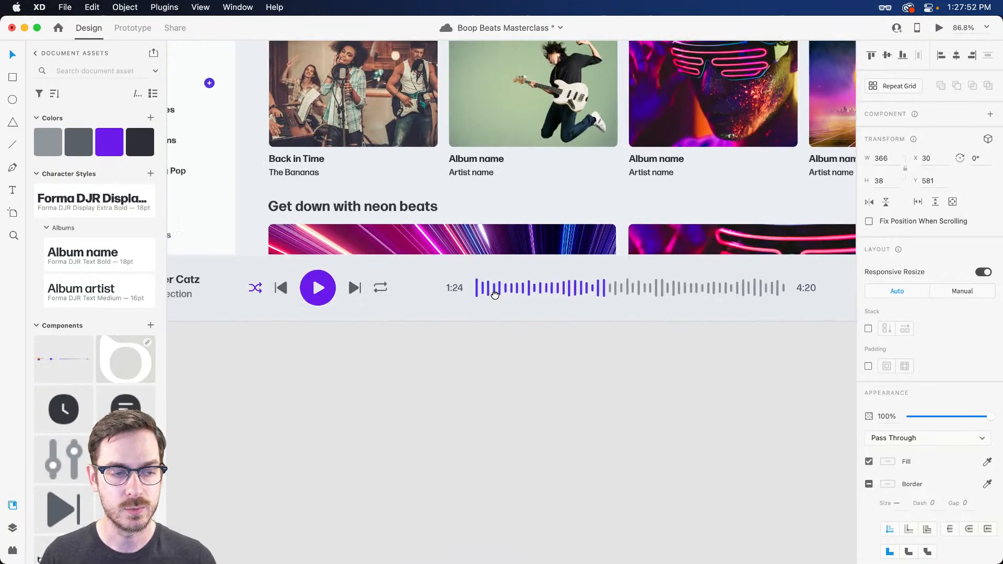
scroll(465, 277, up, 5)
double_click(472, 249)
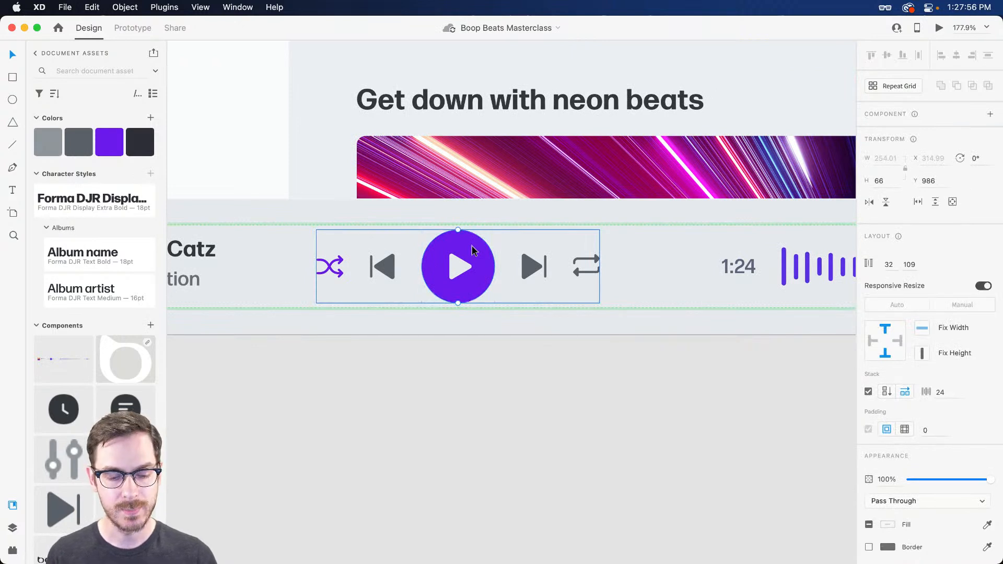
key(super+y)
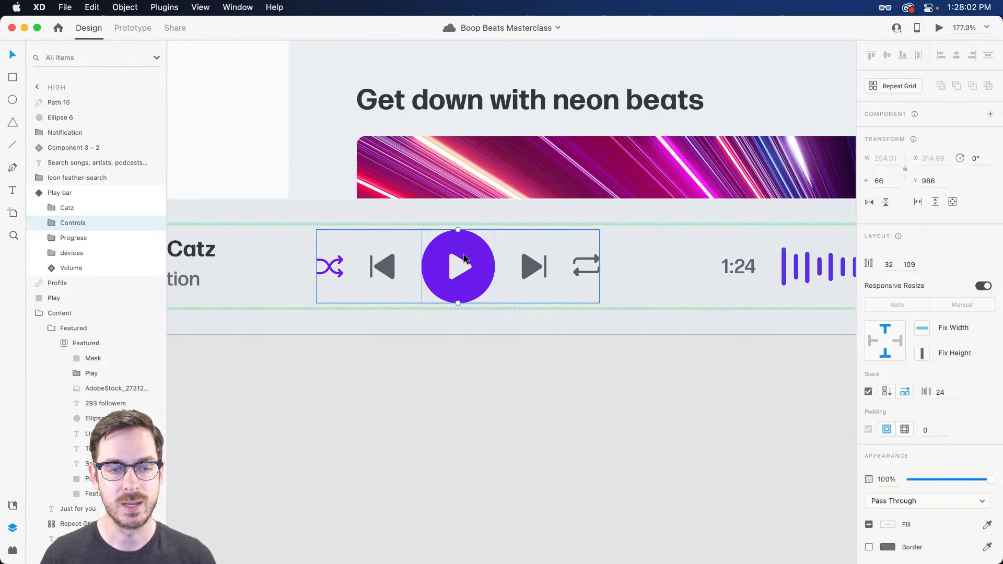
scroll(463, 256, right, 10)
scroll(459, 240, right, 20)
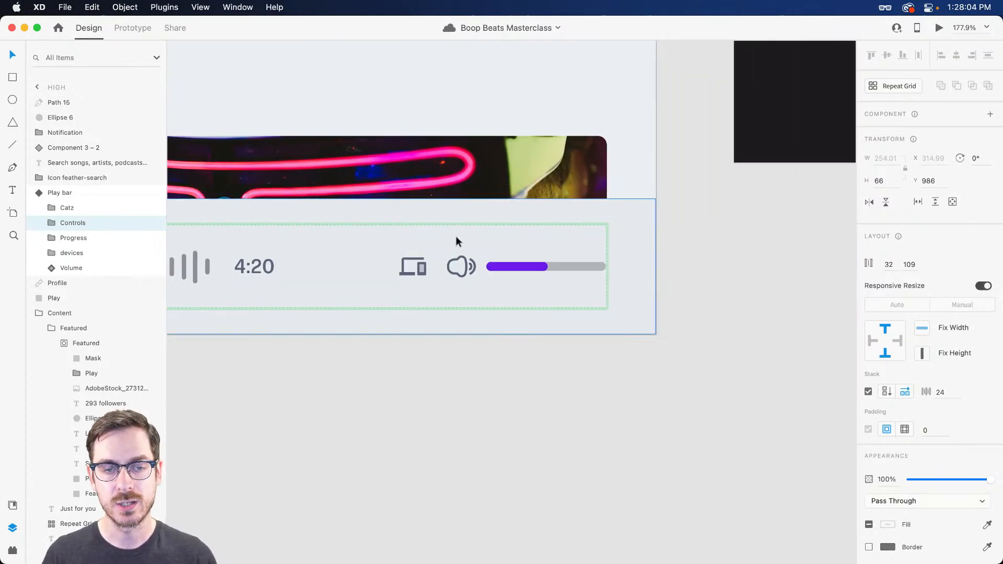
scroll(459, 243, up, 3)
click(465, 237)
key(super+v)
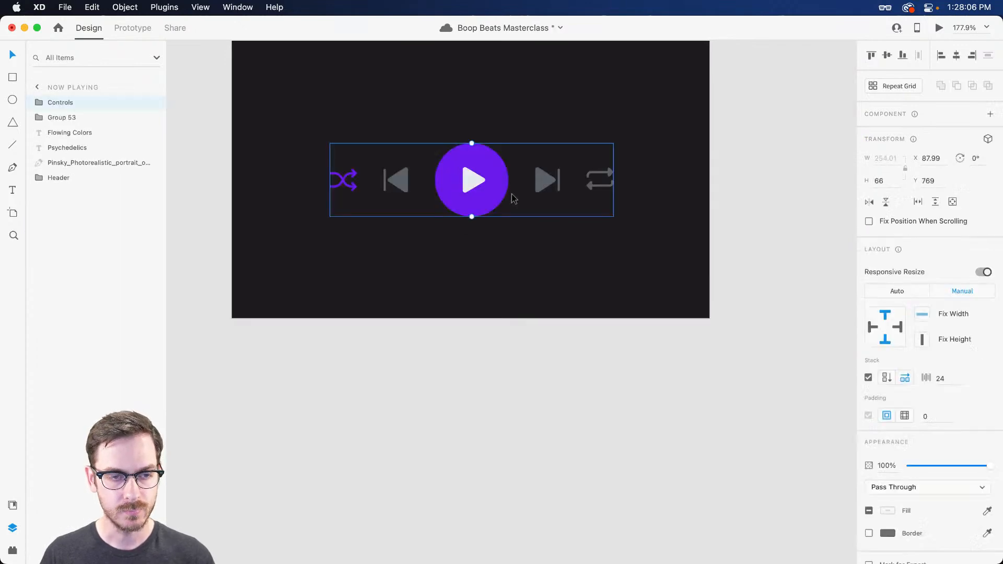
Step: Position the pasted controls centred beneath the slider and preview the layout
scroll(491, 179, up, 3)
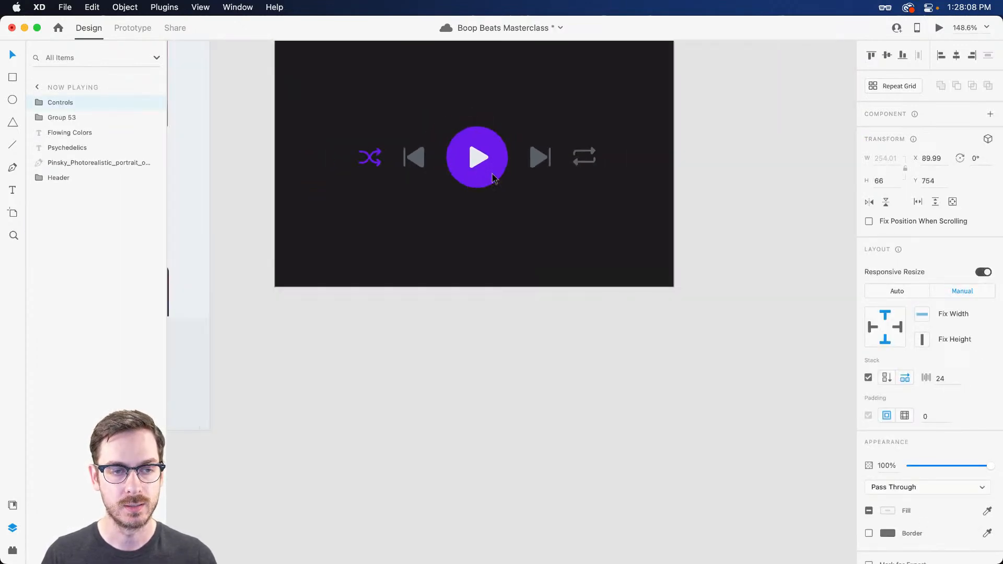
scroll(491, 179, down, 3)
drag(546, 257, 546, 246)
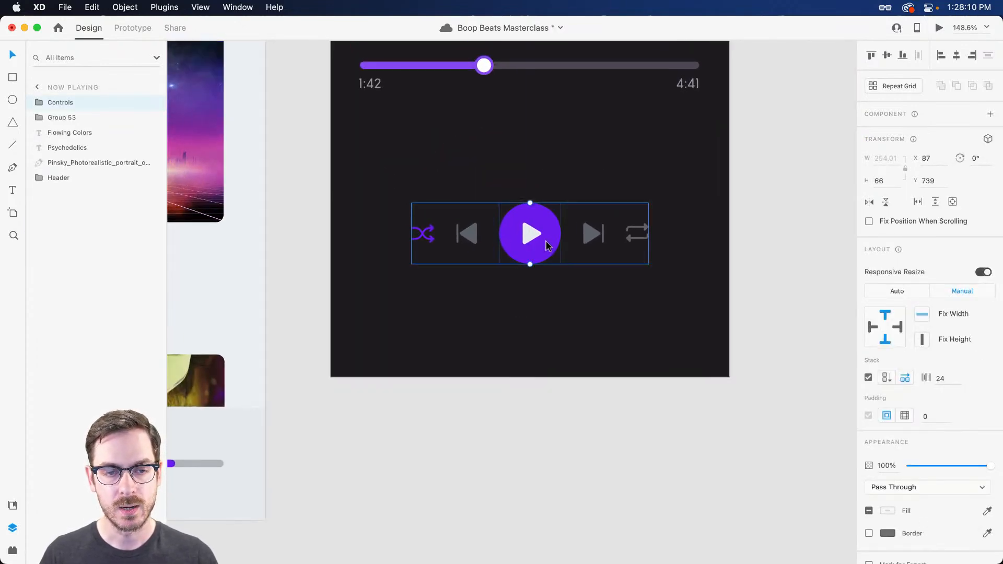
key(super+Return)
key(super+w)
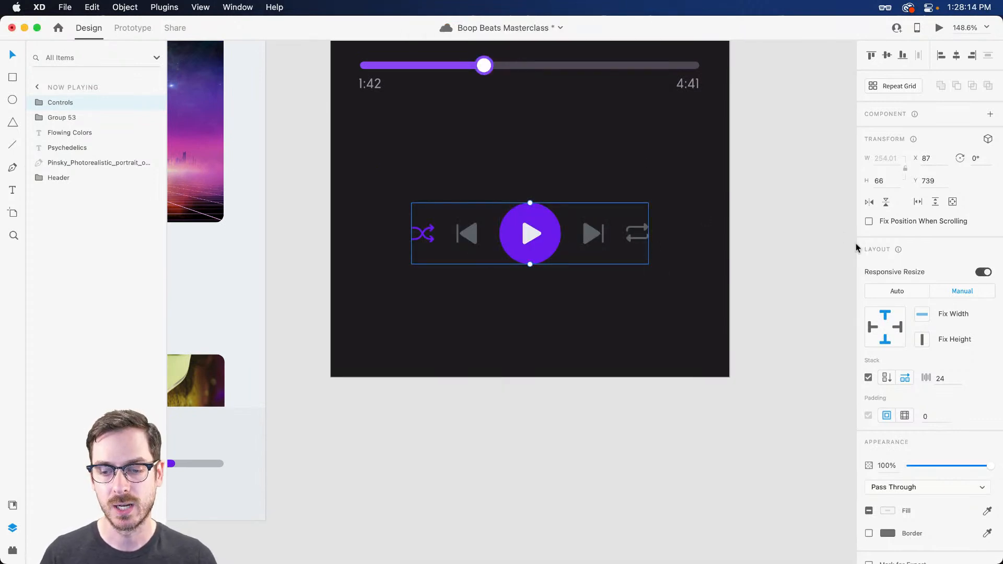
Step: Turn off Stack for the controls group and widen it to match the slider
click(868, 377)
click(869, 416)
click(870, 418)
drag(649, 264, 679, 283)
drag(683, 235, 701, 236)
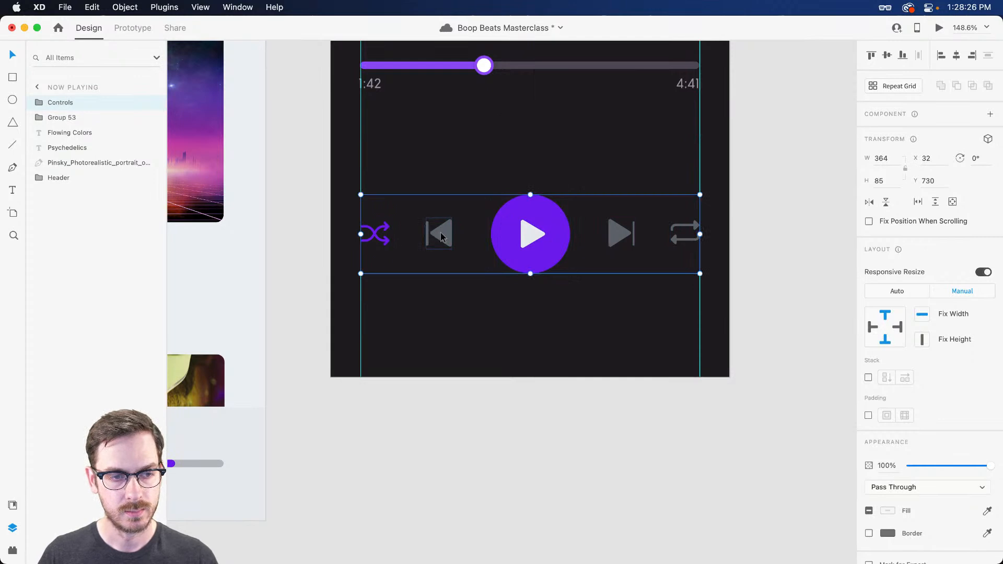
Step: Recolour the shuffle, previous, next and repeat icons to #E3D9E6
double_click(438, 234)
shift+click(621, 233)
shift+click(686, 232)
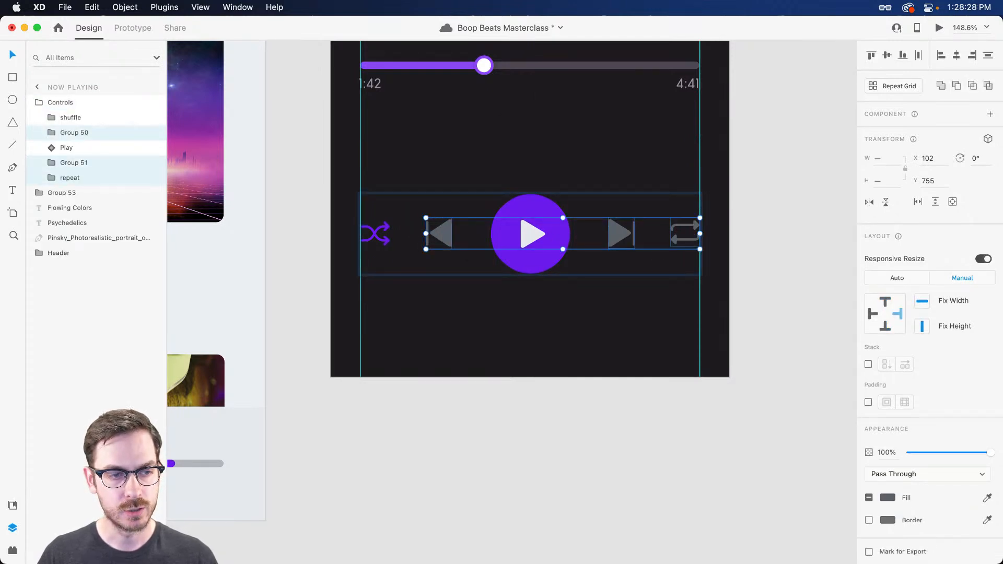
shift+click(387, 230)
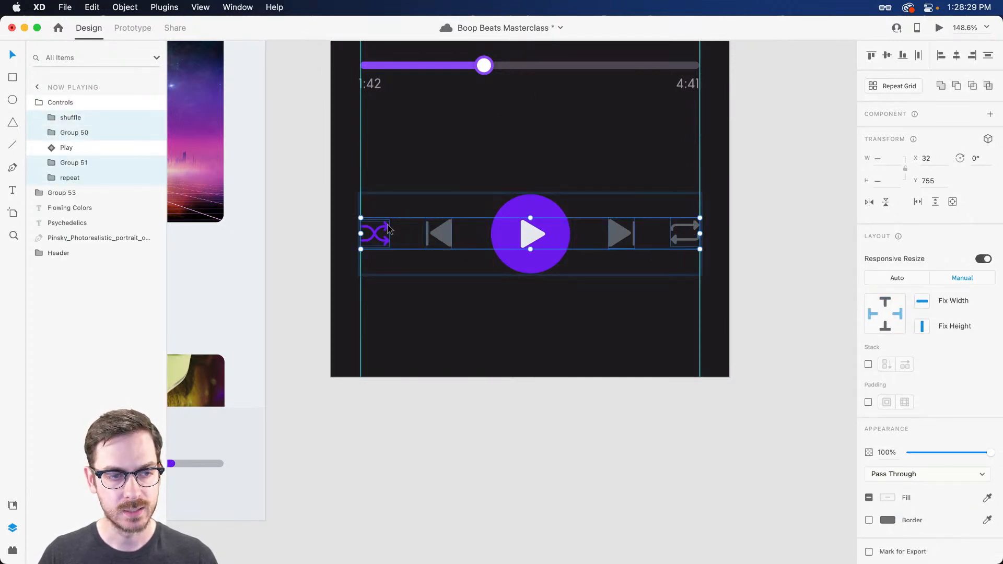
click(887, 498)
click(847, 429)
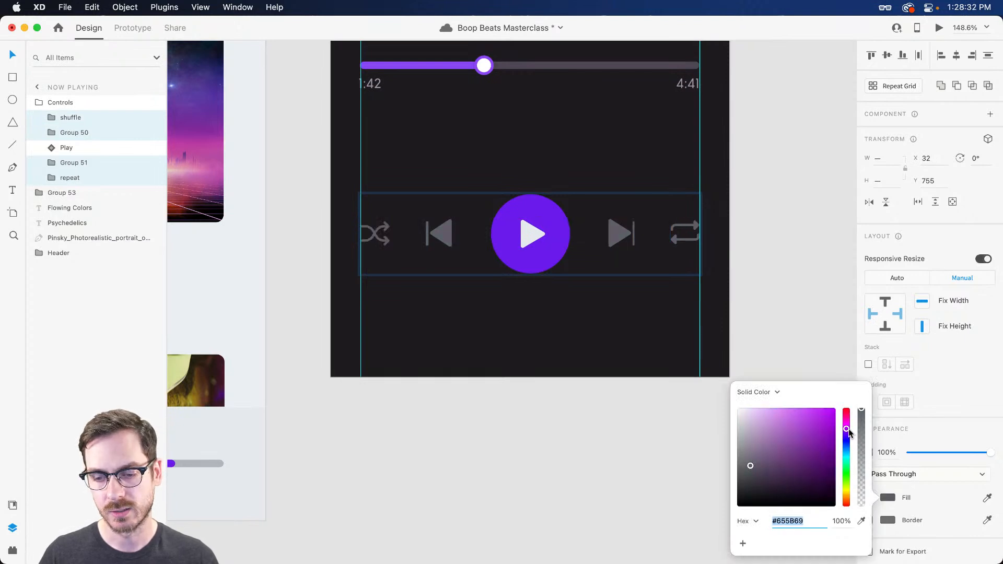
click(746, 419)
drag(746, 420, 743, 417)
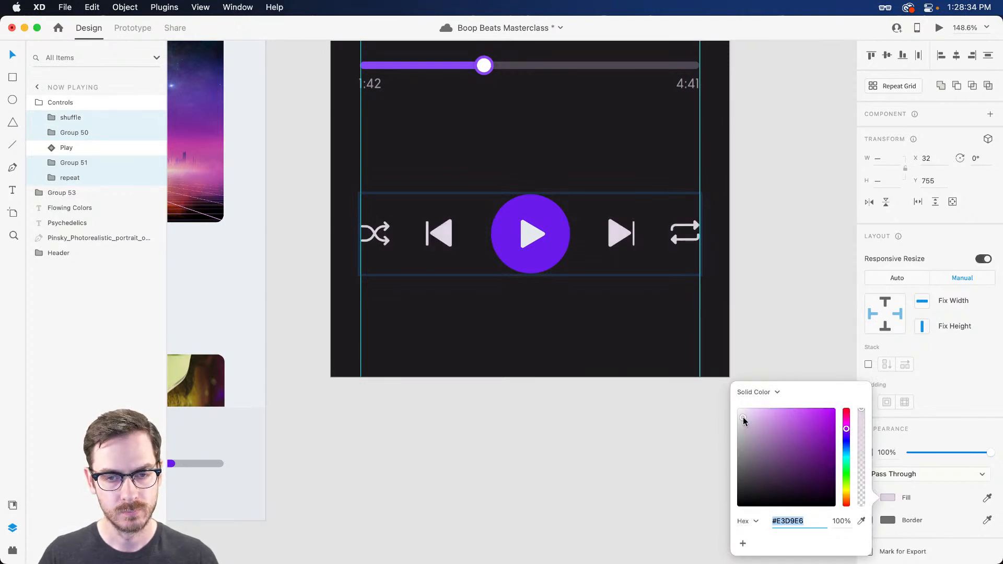
Step: Ungroup the play button into its shapes and save the document
click(555, 232)
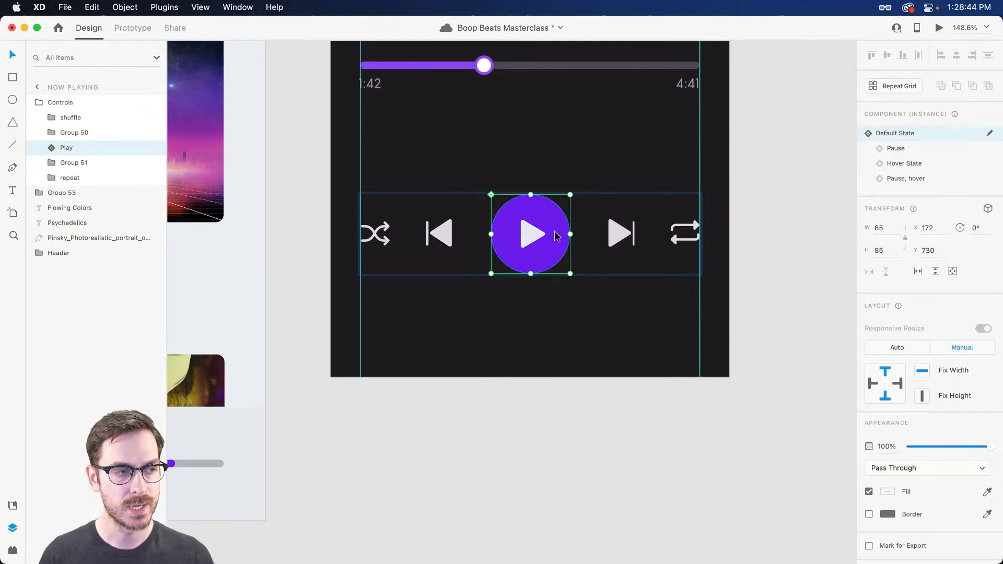
key(super+shift+g)
click(533, 143)
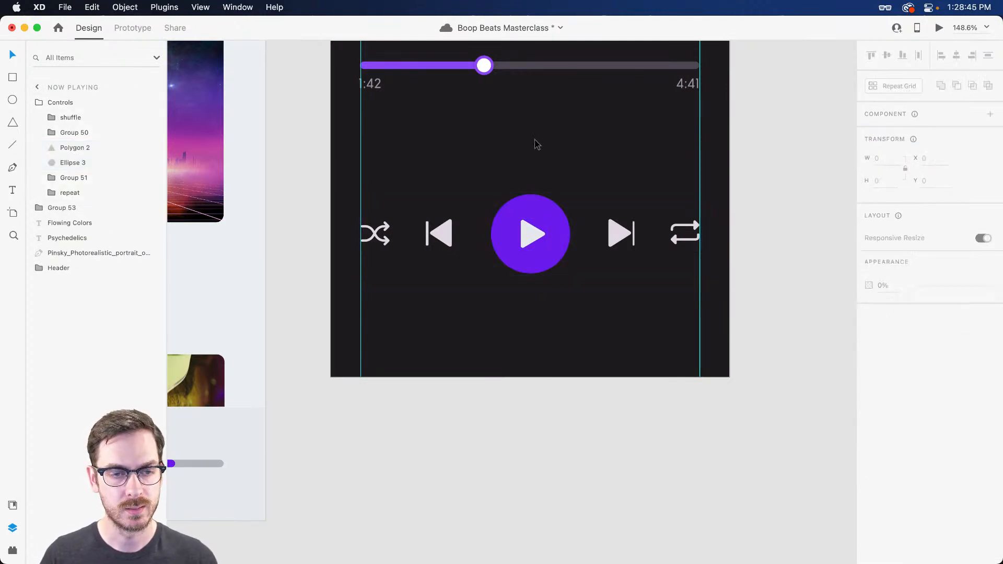
click(534, 215)
scroll(538, 217, up, 5)
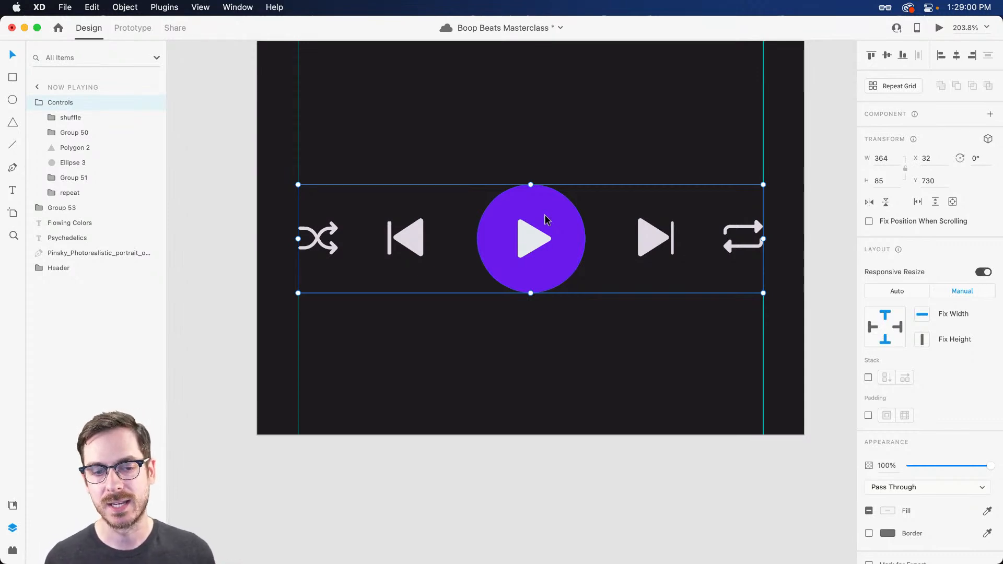
key(super+s)
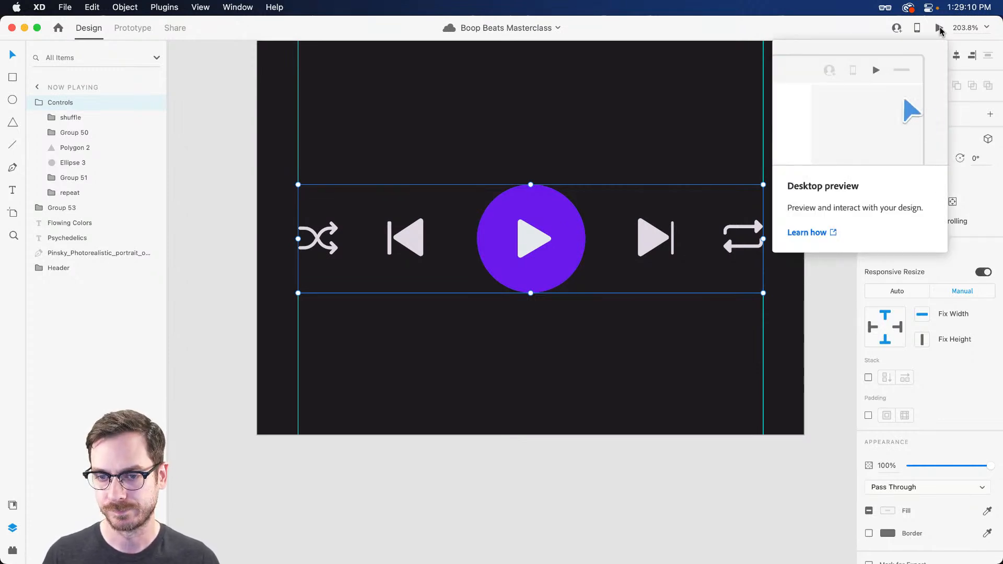
Step: Search the menus' Help for 'play', 'rev' and 'preview', then close the menu
click(160, 7)
mouse_move(135, 7)
mouse_move(276, 8)
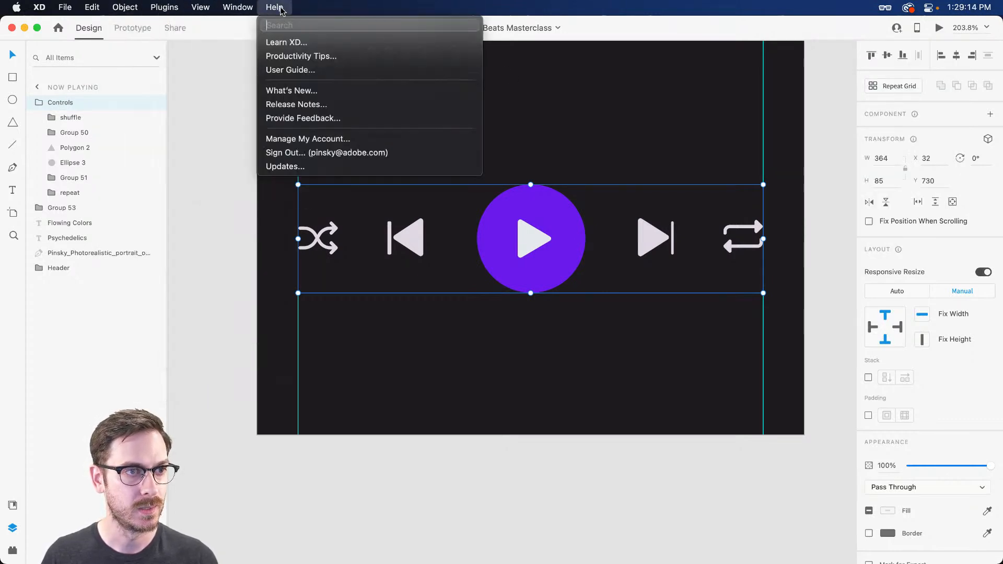
text(play)
key(BackSpace)
key(BackSpace)
key(BackSpace)
text(rev)
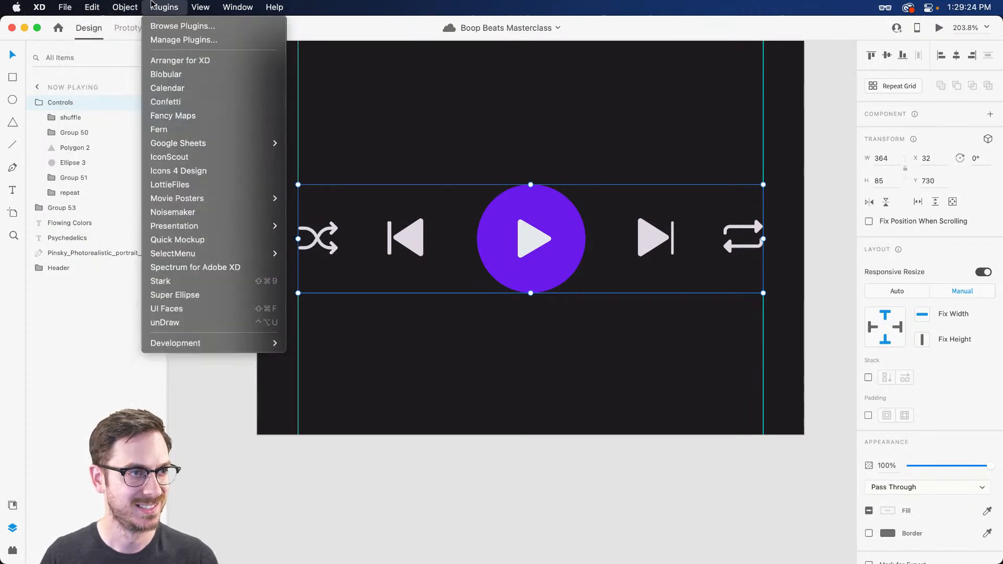
mouse_move(200, 5)
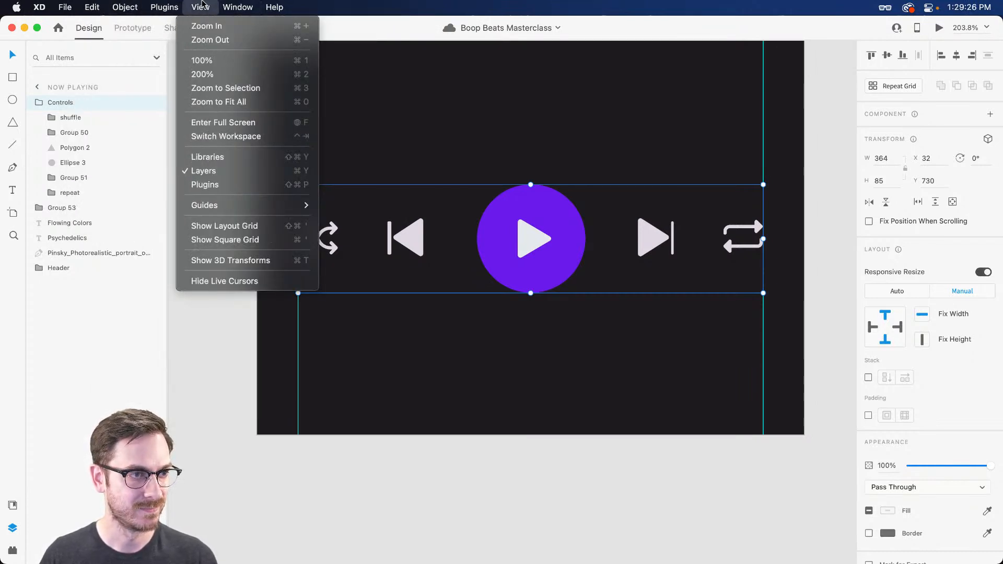
text(preview)
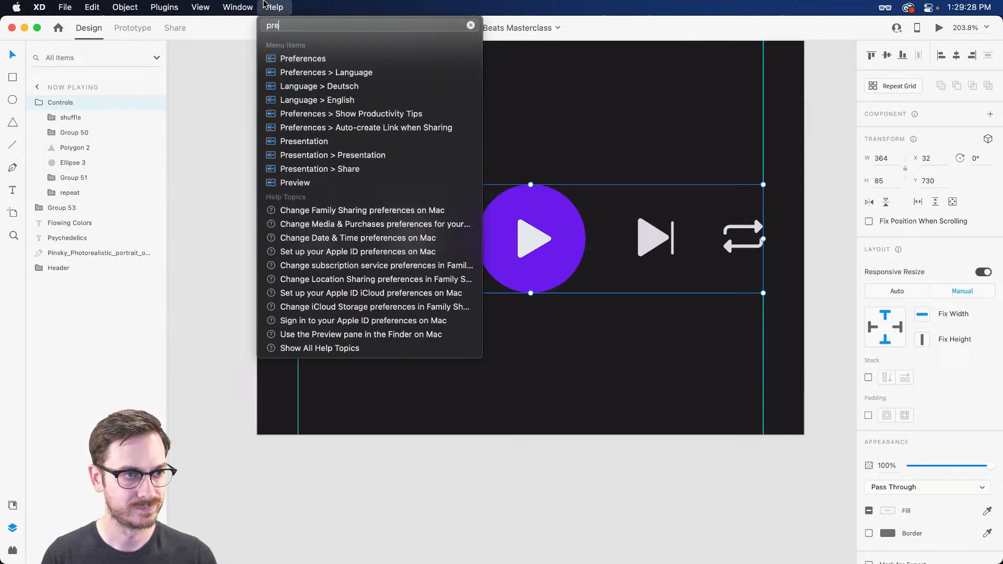
mouse_move(280, 63)
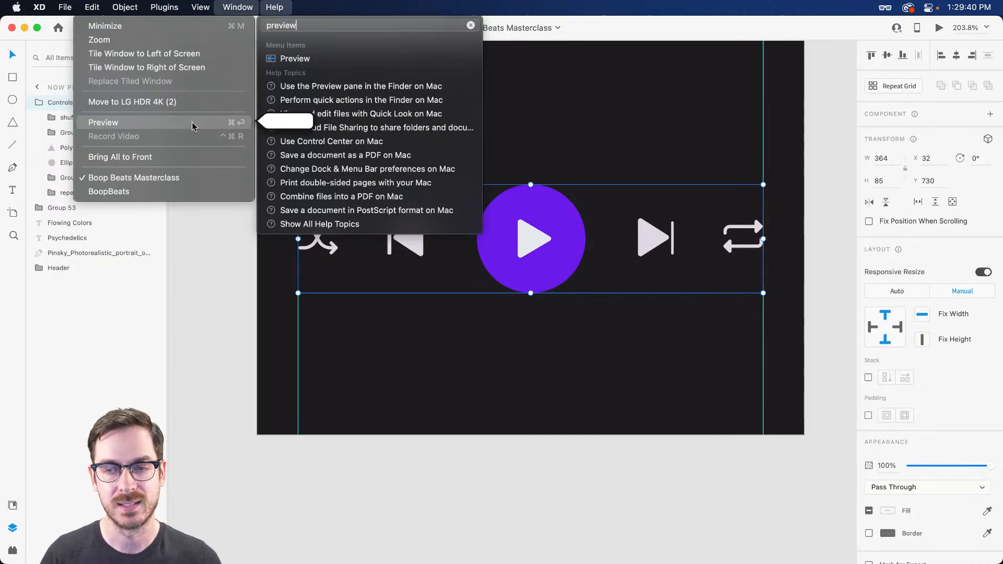
click(318, 5)
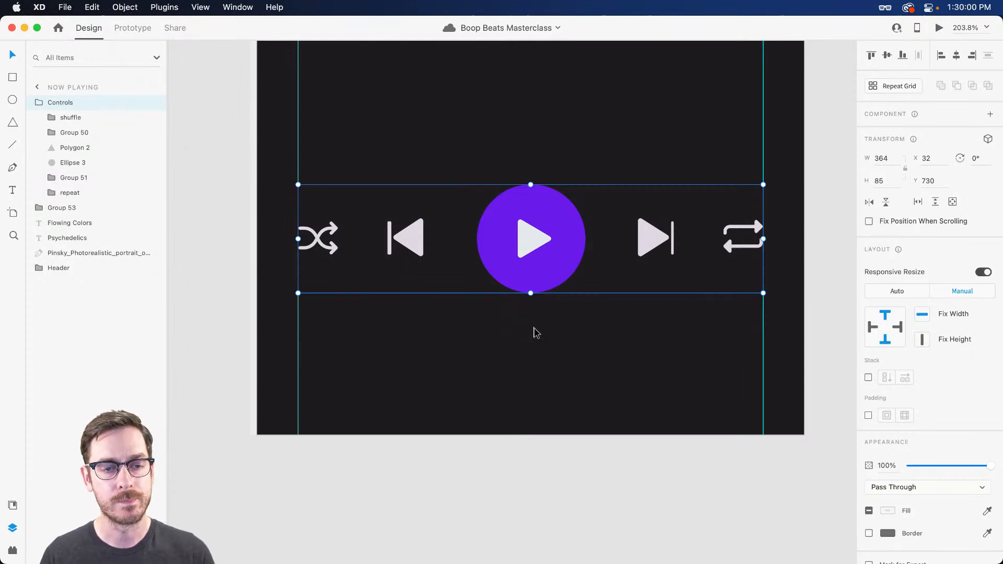
Step: Check the Share mode's View Setting options, then switch to the Safari font page
click(175, 29)
click(928, 117)
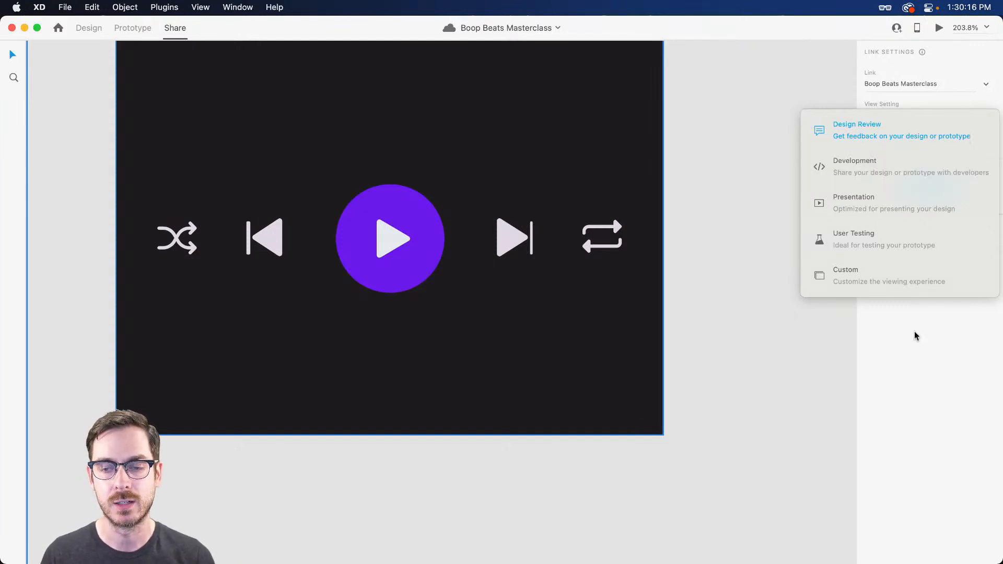
click(911, 354)
click(87, 27)
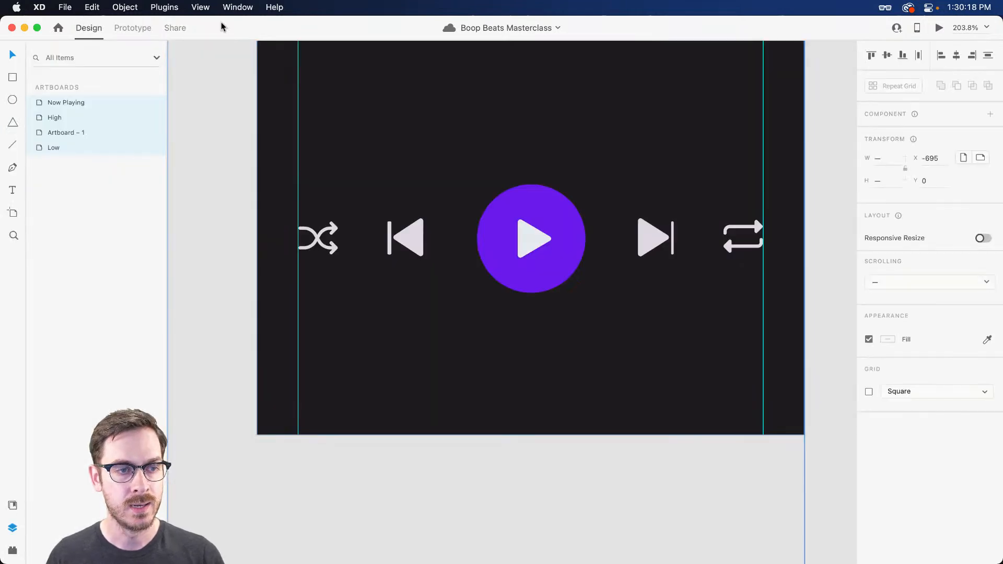
key(super+Tab)
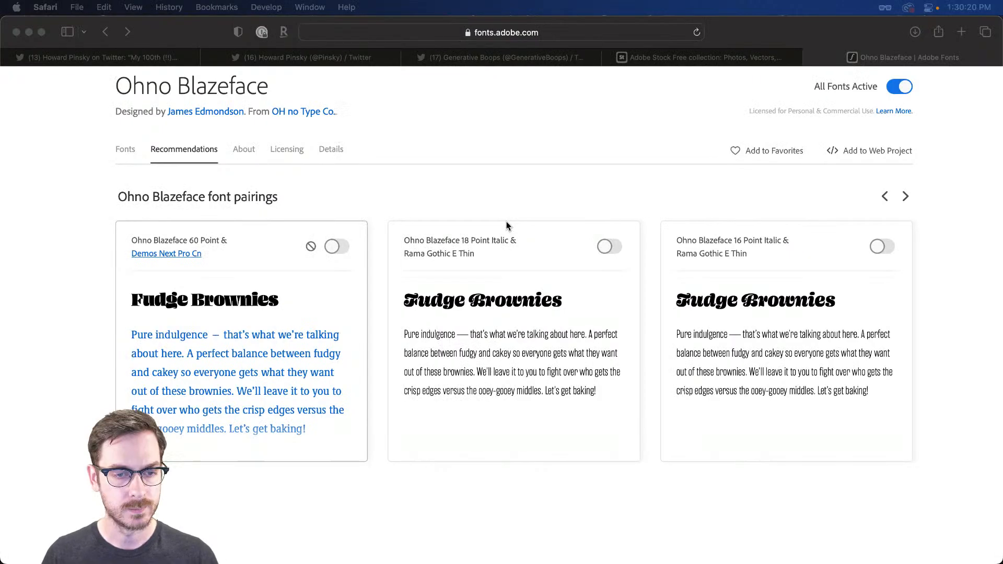
Step: Scroll through the Ohno Blazeface font page, then return to the Adobe XD window
scroll(640, 186, up, 20)
scroll(863, 202, down, 3)
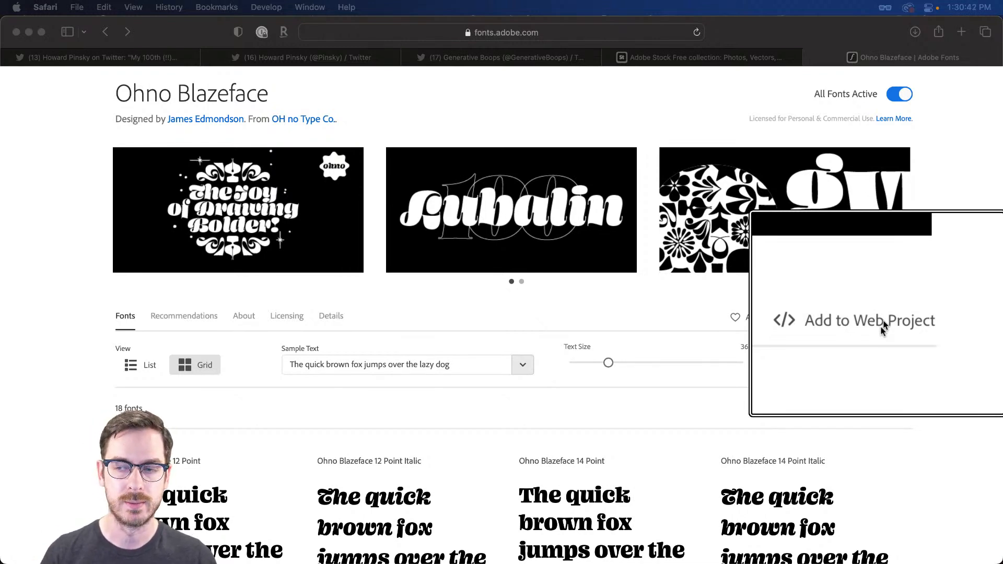
scroll(877, 303, down, 2)
scroll(900, 231, down, 1)
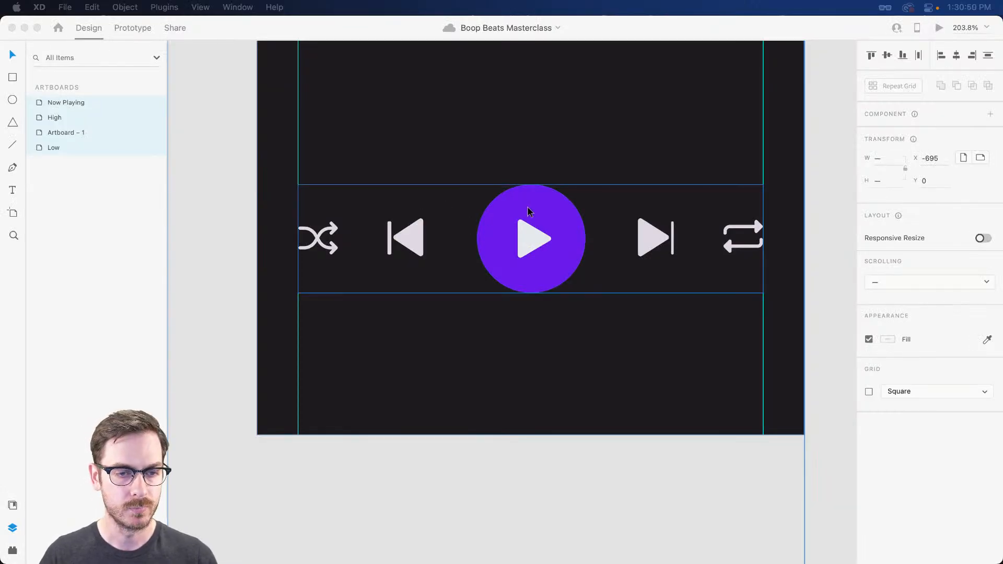
click(528, 208)
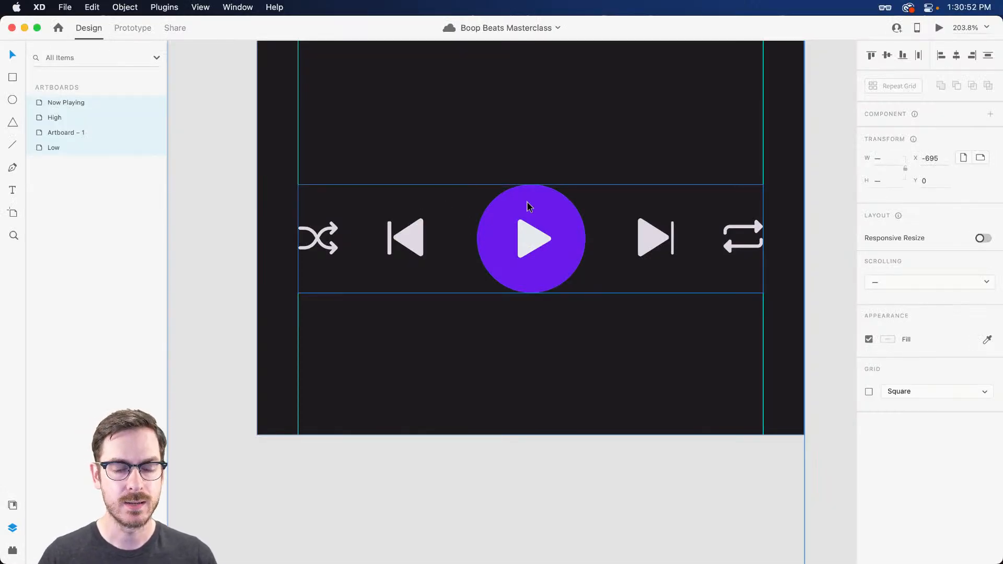
Step: Place the Blue-pink blob from the Blobs library over the controls, sized around the play button
click(527, 208)
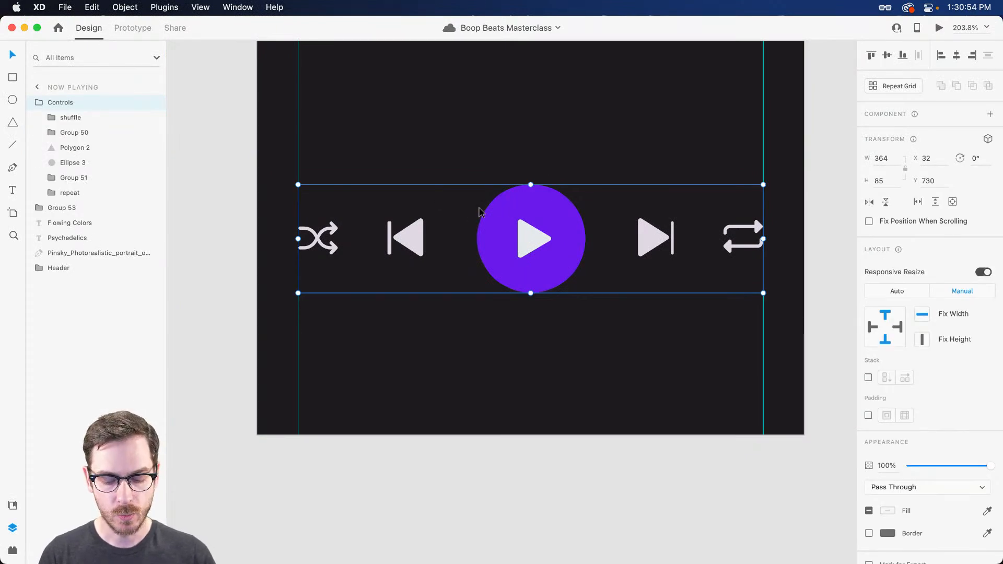
key(super+shift+c)
click(39, 55)
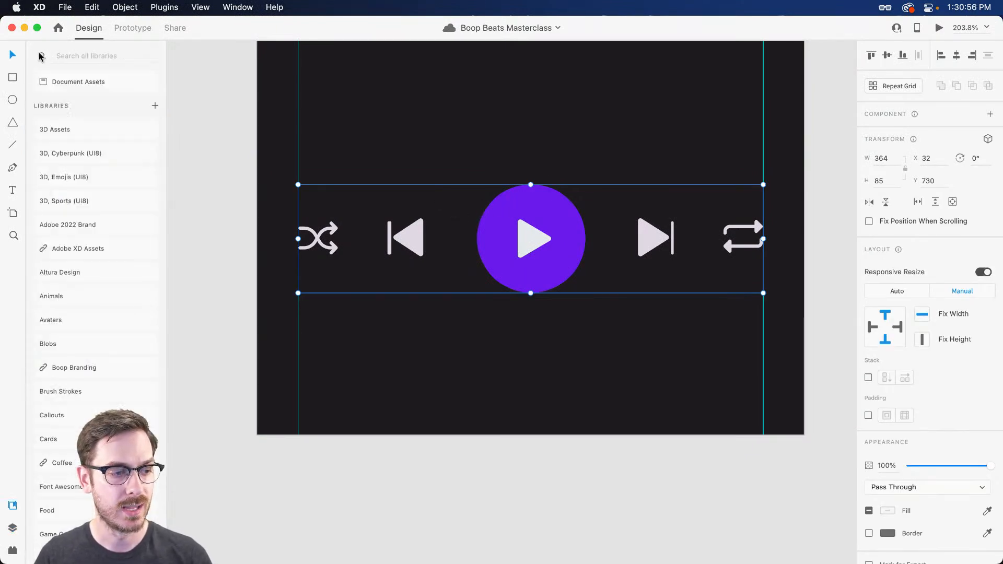
click(84, 351)
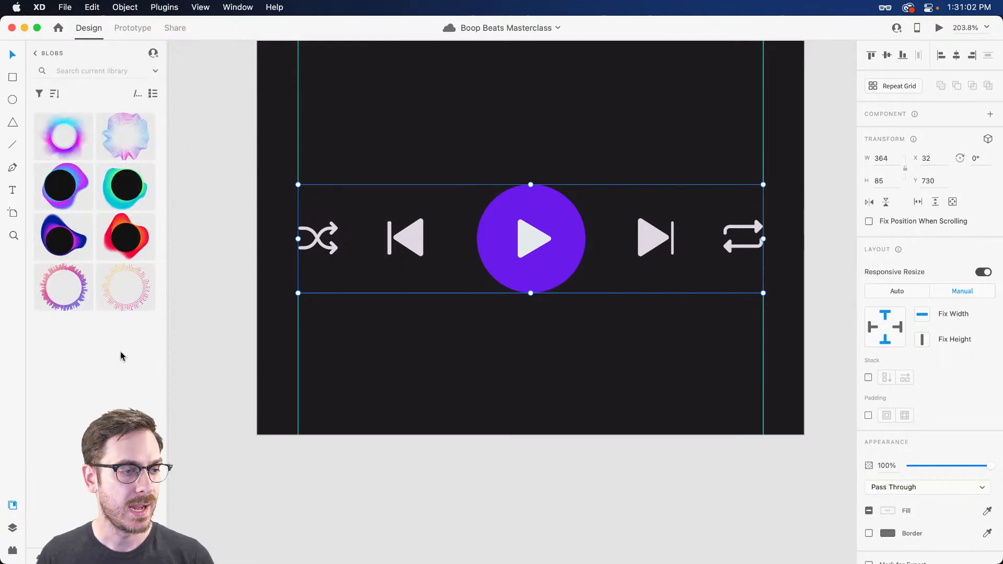
drag(64, 189, 524, 121)
drag(717, 179, 484, 130)
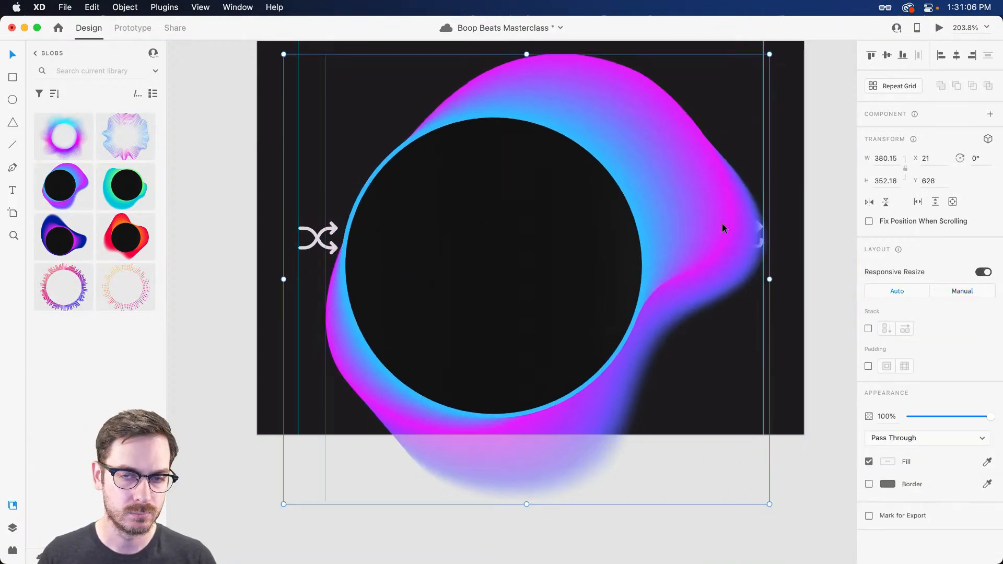
drag(767, 54, 636, 159)
Step: Send the blob behind the play button and nudge it into place
key(shift+super+[)
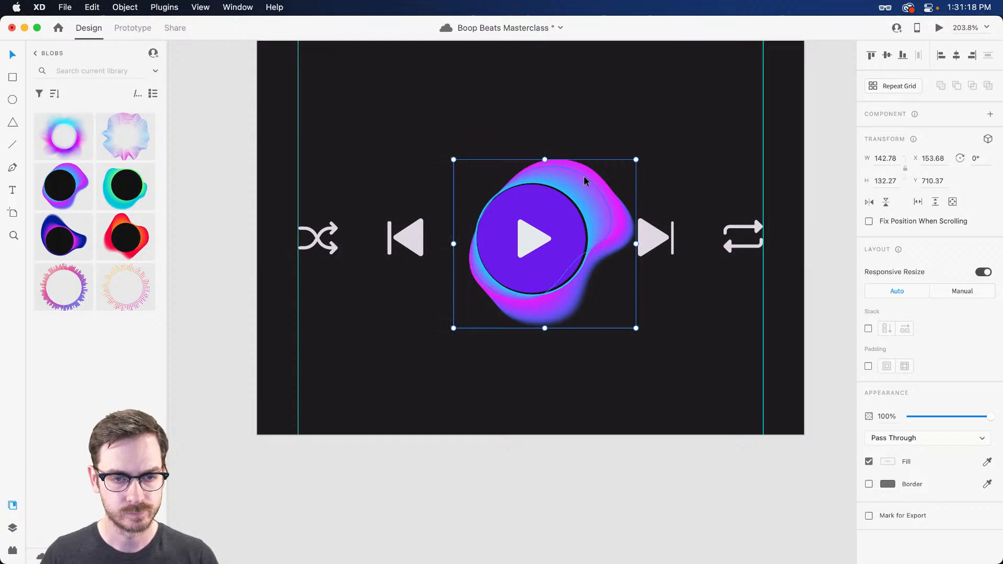
key(Up)
scroll(584, 176, up, 5)
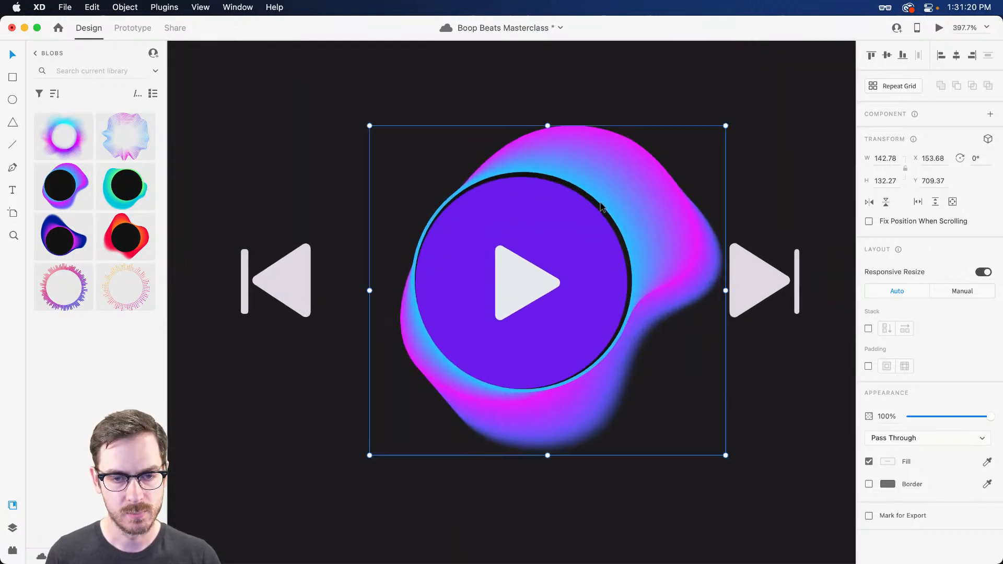
key(Right)
key(Left)
key(Left)
key(Down)
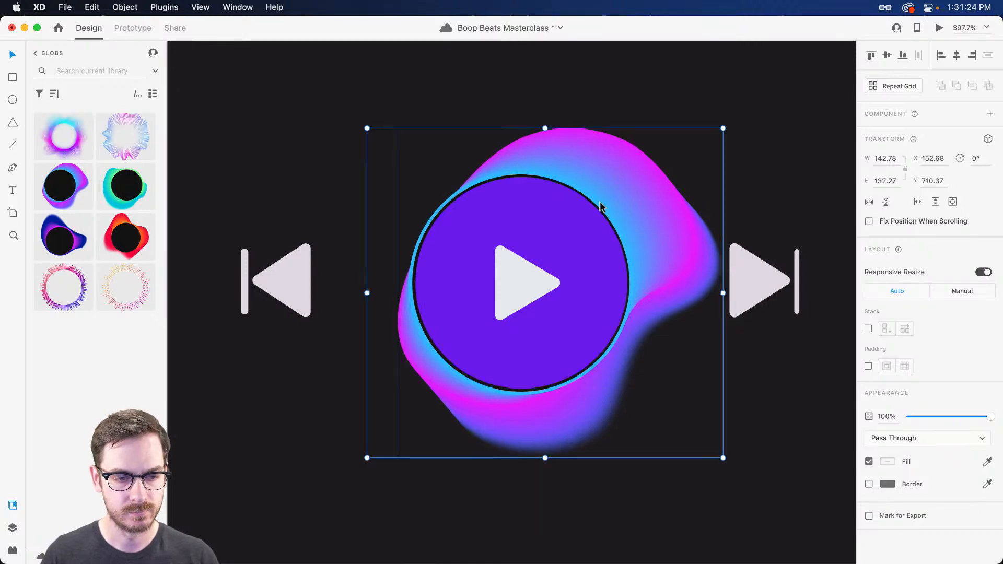
Step: Hide the purple circle behind the play icon and preview the screen
double_click(548, 208)
key(super+y)
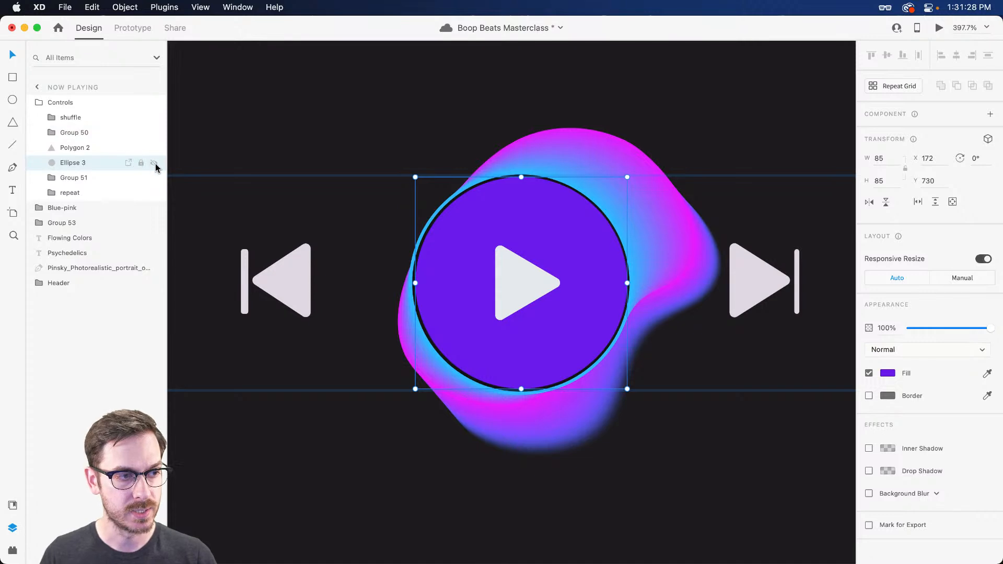
click(155, 163)
click(522, 285)
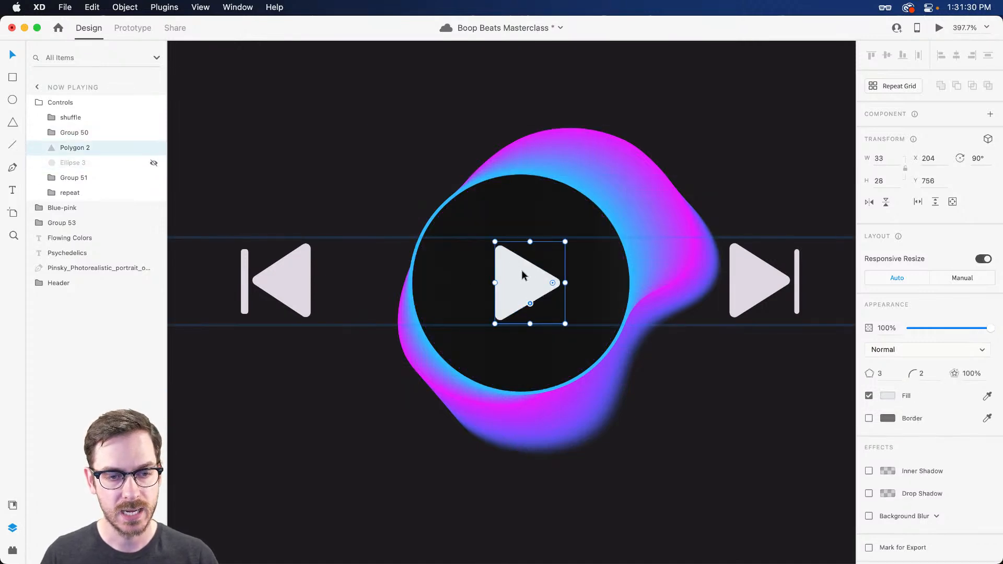
scroll(520, 286, down, 5)
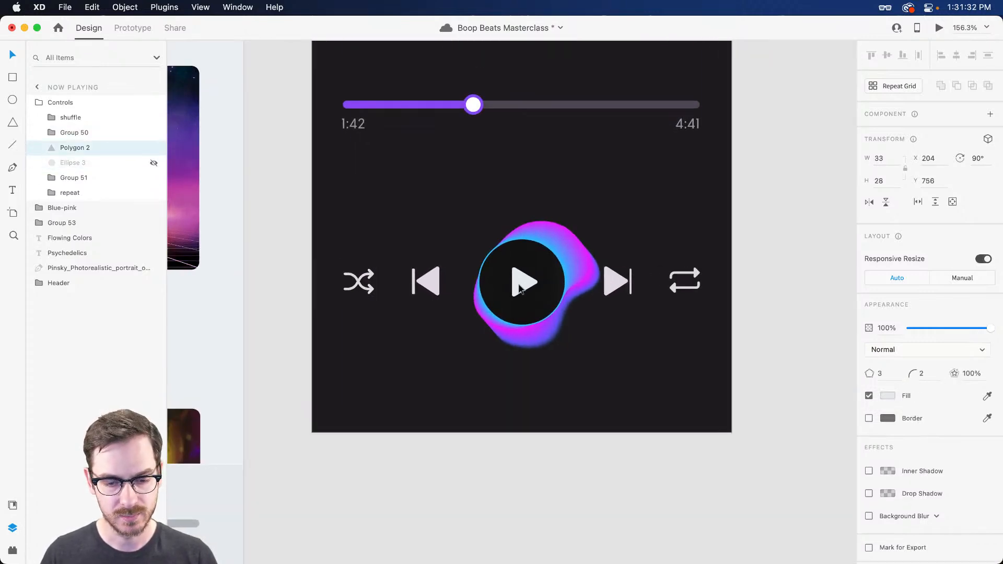
key(super+Return)
key(super+w)
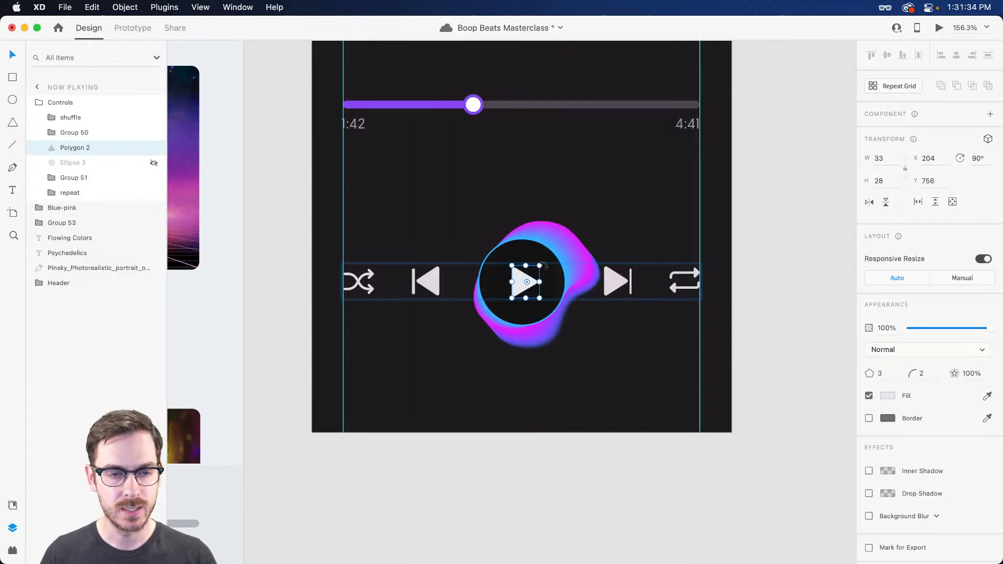
Step: Shrink the blob slightly around its centre and preview the result
scroll(546, 245, up, 4)
click(569, 245)
drag(637, 209, 621, 225)
scroll(658, 206, down, 5)
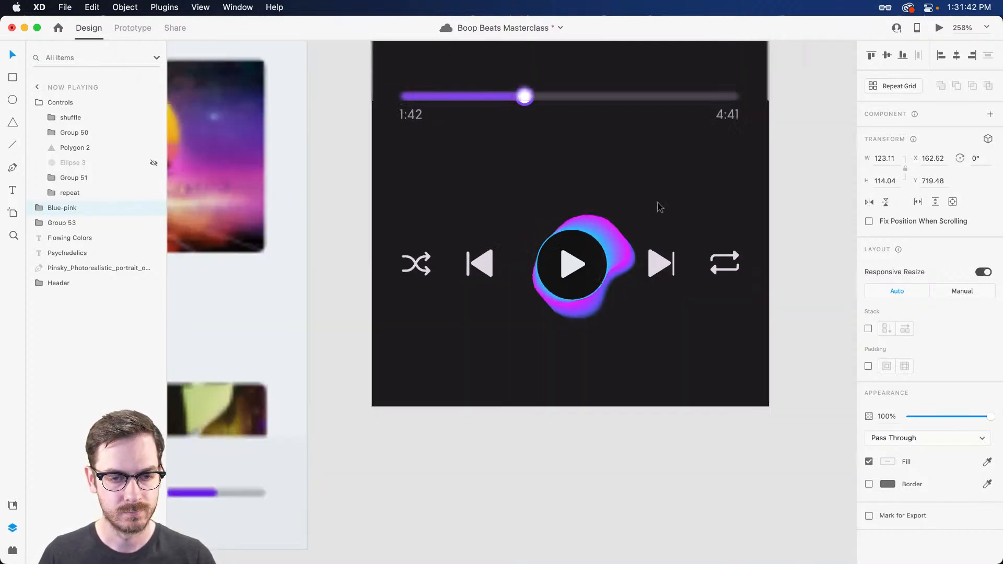
click(700, 195)
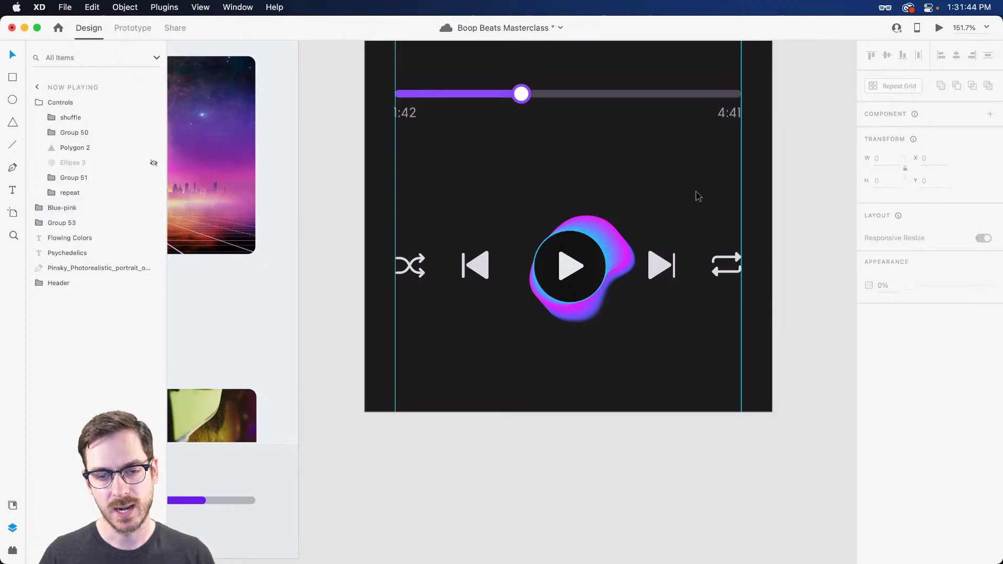
scroll(646, 244, up, 4)
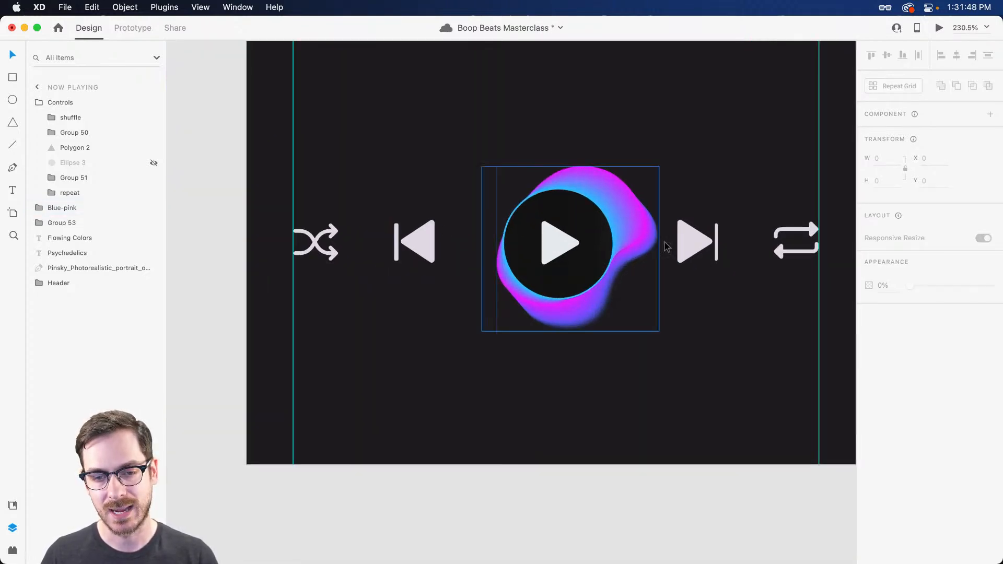
click(615, 228)
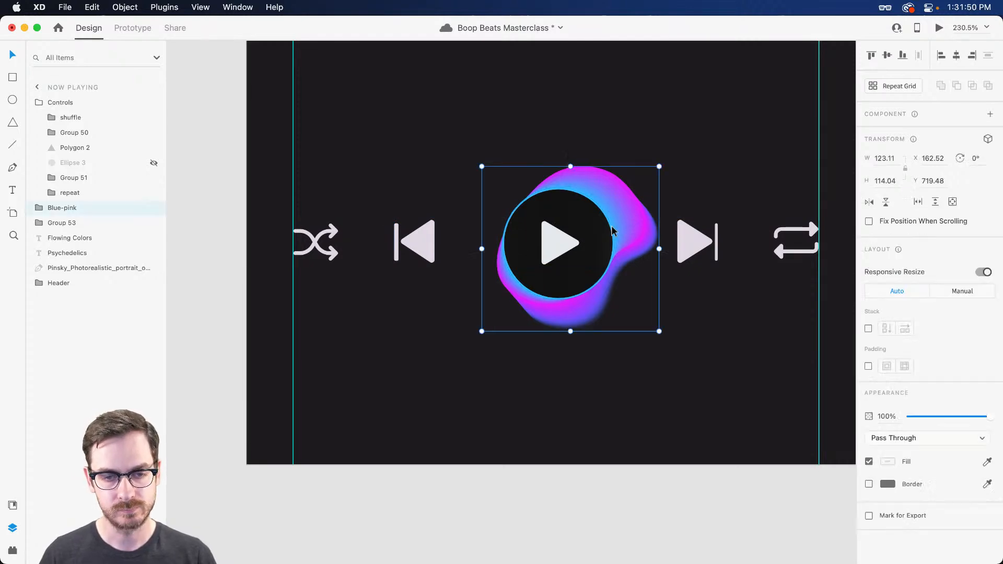
key(super+Return)
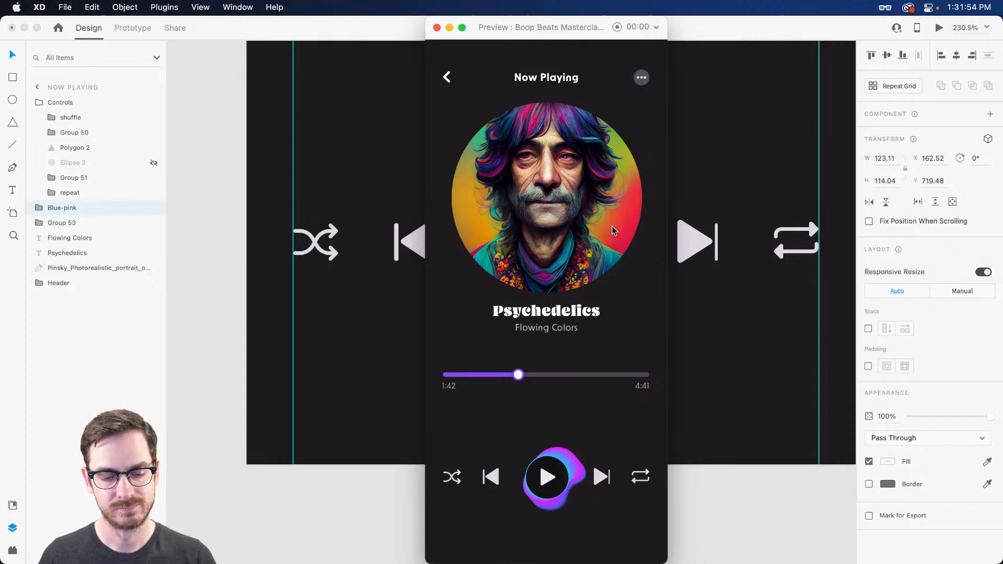
key(super+w)
scroll(611, 230, down, 3)
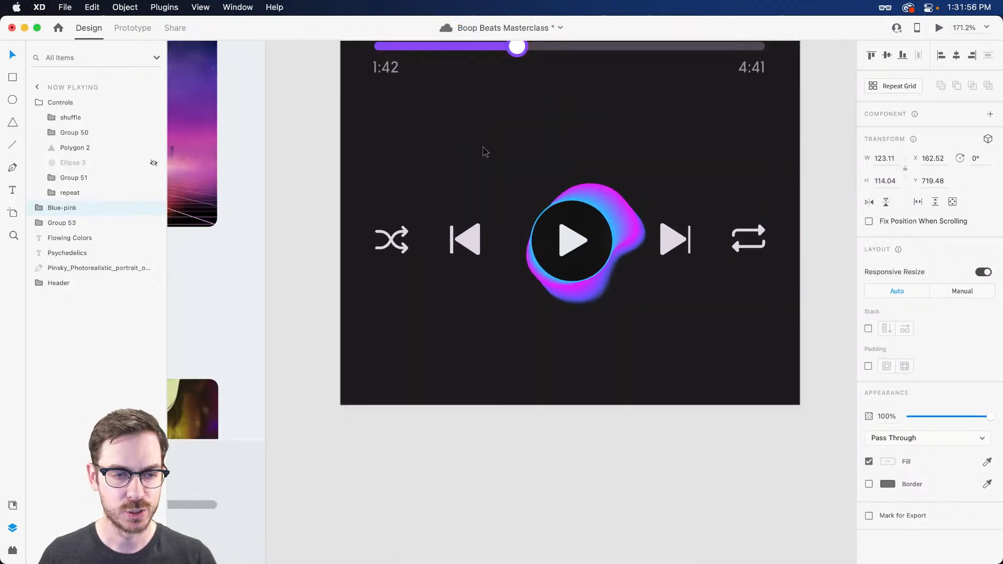
Step: Group the playback controls with the blob and move the group higher on the artboard
click(502, 164)
drag(596, 179, 587, 216)
drag(393, 219, 748, 334)
key(super+g)
drag(607, 255, 610, 212)
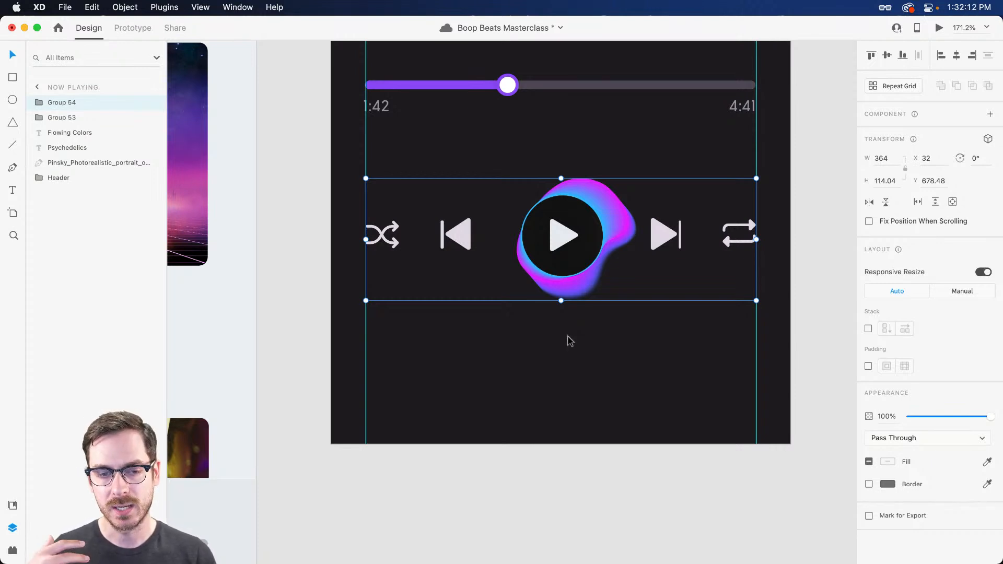
Step: Select the header's back-arrow chevron (Path 95) and save the document
scroll(569, 340, up, 5)
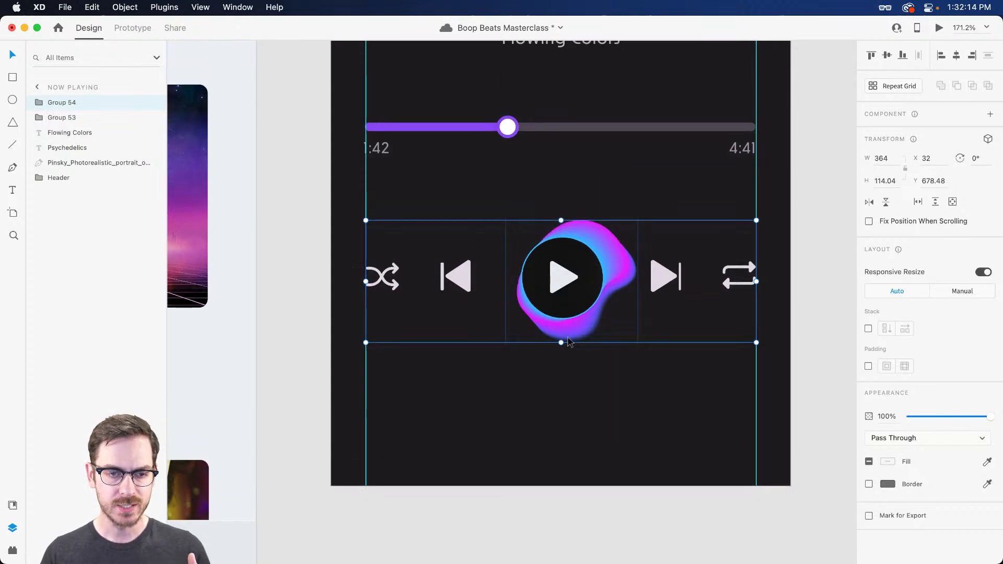
scroll(569, 341, up, 4)
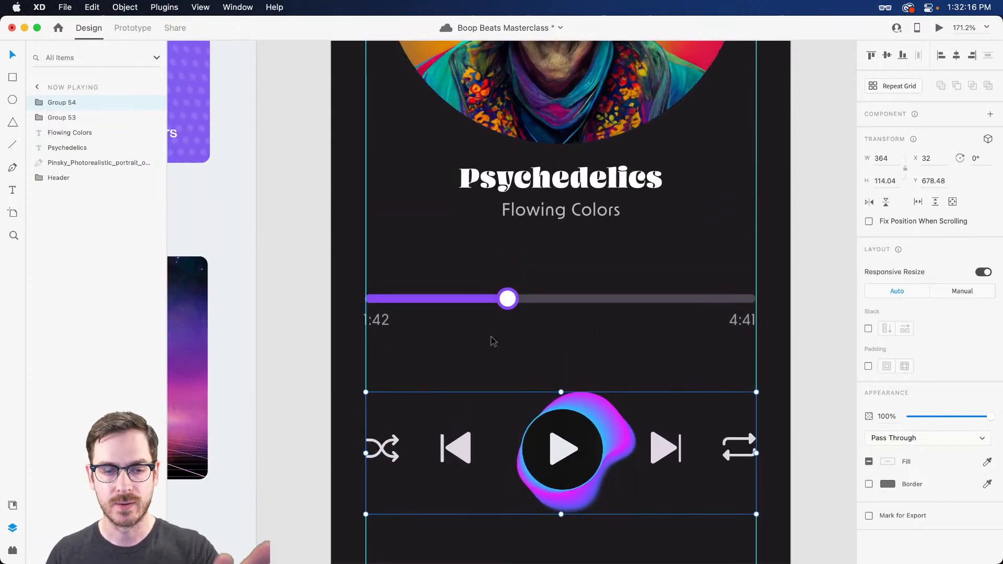
scroll(568, 325, up, 8)
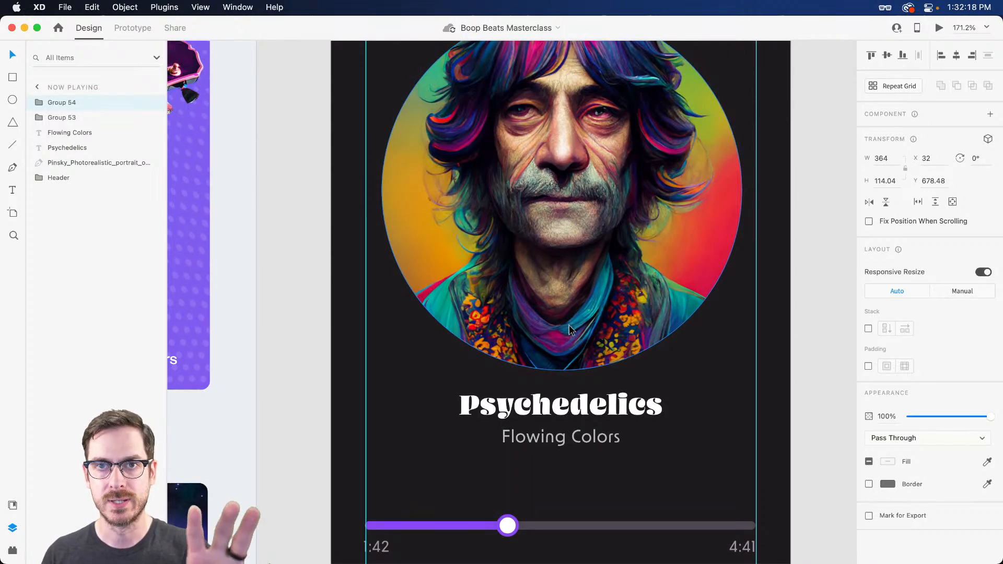
scroll(569, 326, down, 12)
scroll(572, 324, up, 20)
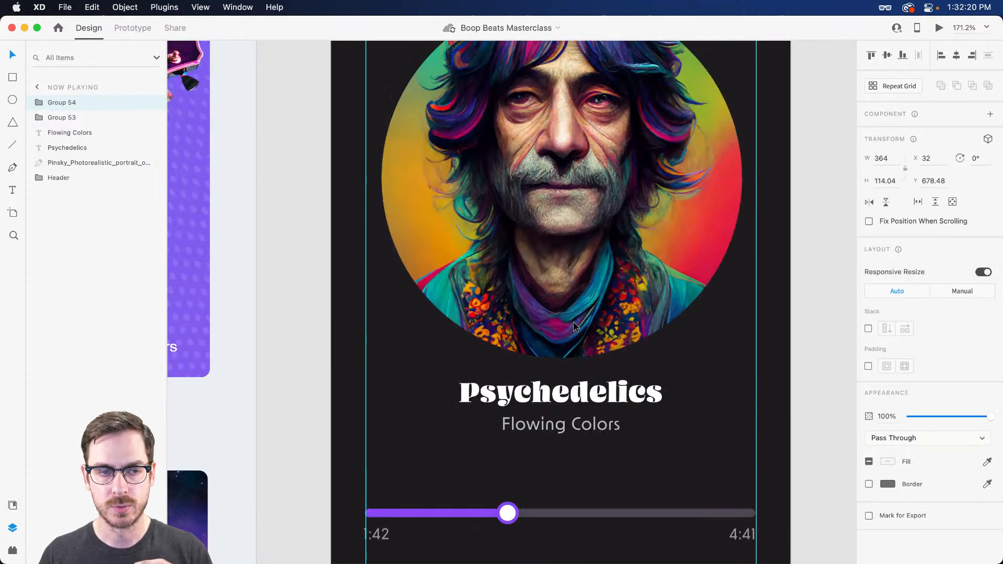
double_click(374, 301)
key(super+s)
scroll(557, 377, down, 20)
scroll(555, 336, down, 10)
scroll(573, 324, up, 3)
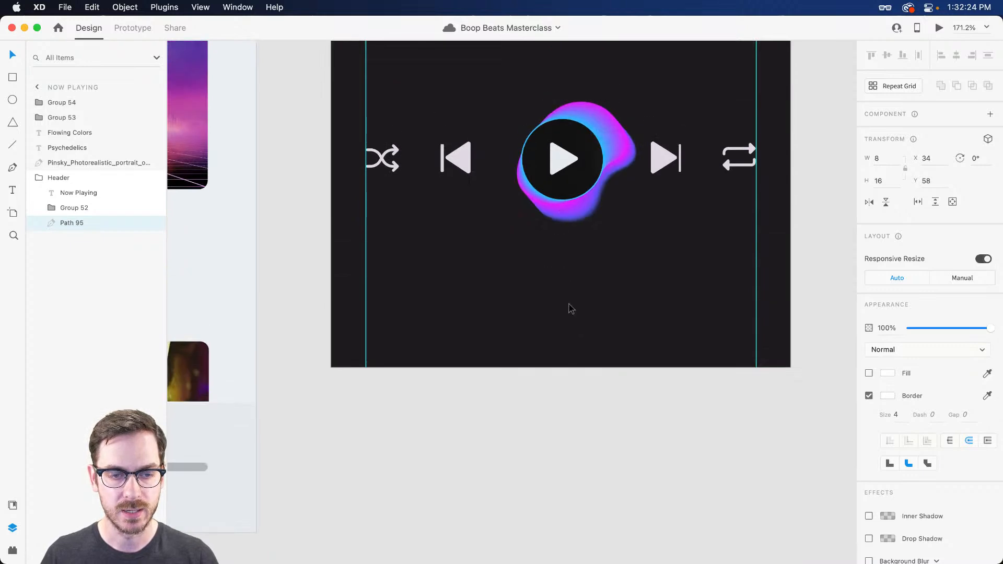
scroll(558, 340, up, 5)
Step: Paste the chevron, rotate it to point up, and add an 'Up next' label beneath it
key(super+v)
drag(541, 199, 553, 232)
key(t)
click(512, 264)
text(Up next)
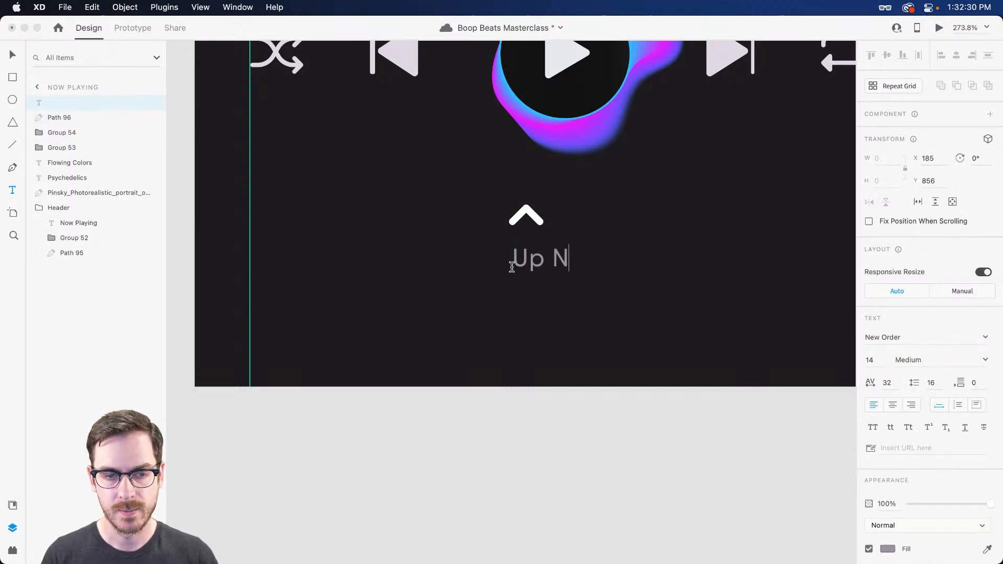
key(Escape)
key(v)
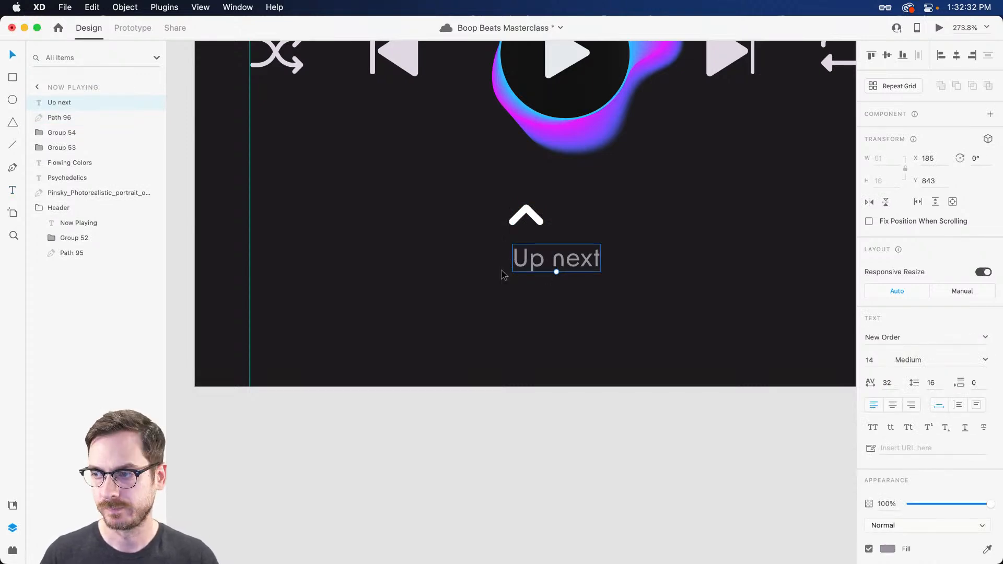
Step: Colour the 'Up next' text #DFD3E5, centre it under the chevron, and preview the screen
click(887, 548)
drag(760, 423, 744, 418)
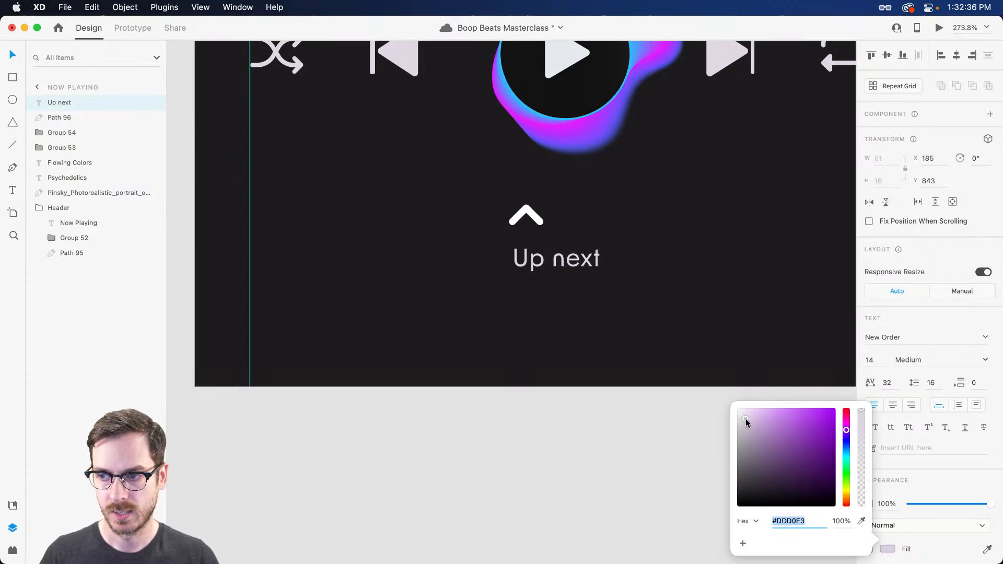
key(Escape)
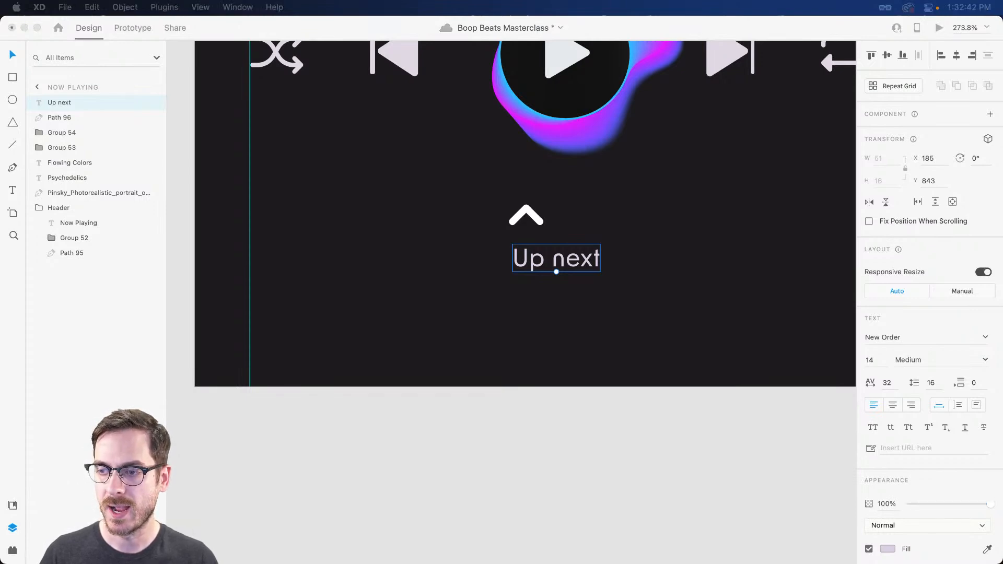
drag(566, 261, 536, 256)
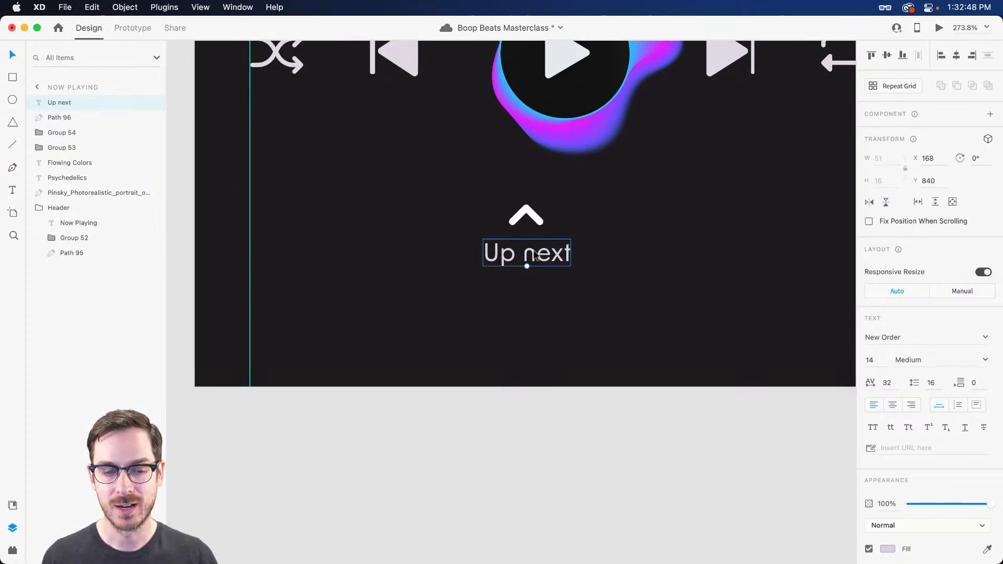
click(666, 217)
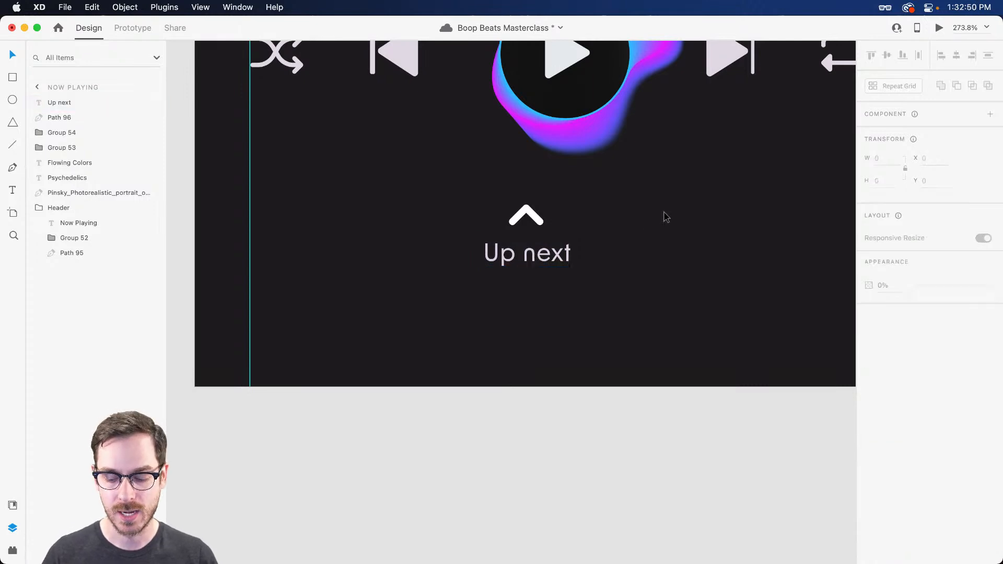
key(super+Return)
drag(538, 27, 178, 5)
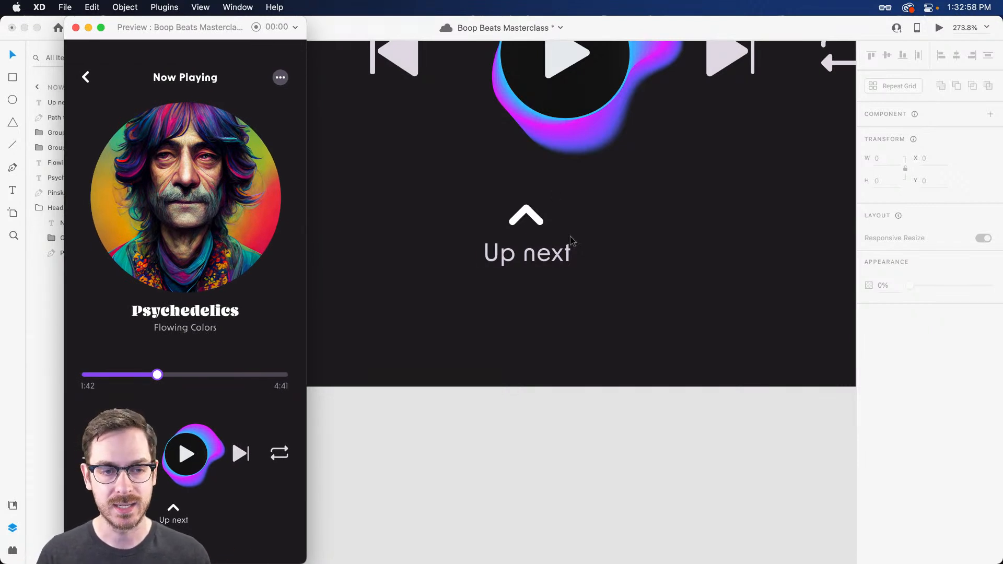
Step: Make the 'Up next' text Semibold and centre it under the chevron
click(528, 254)
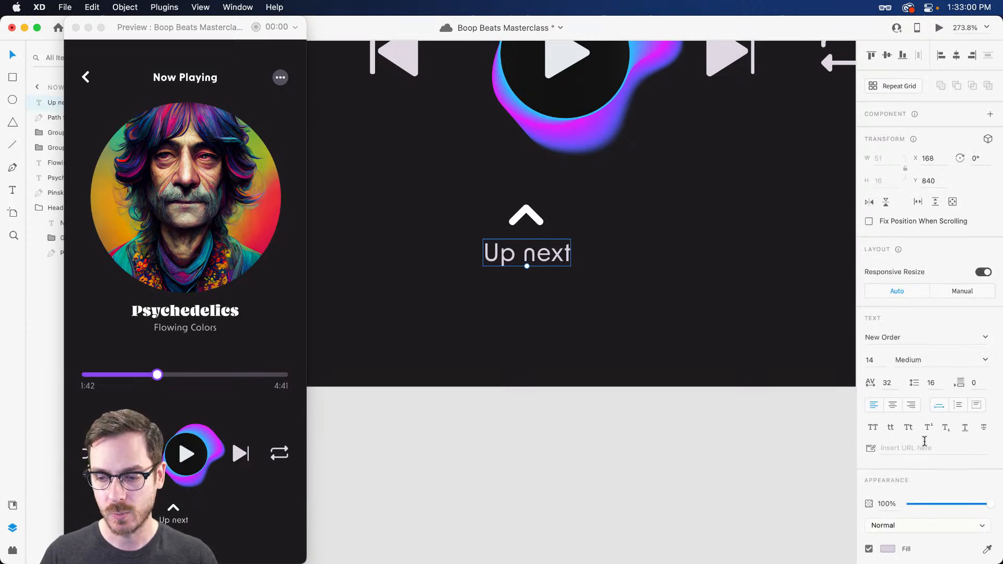
click(985, 360)
click(917, 403)
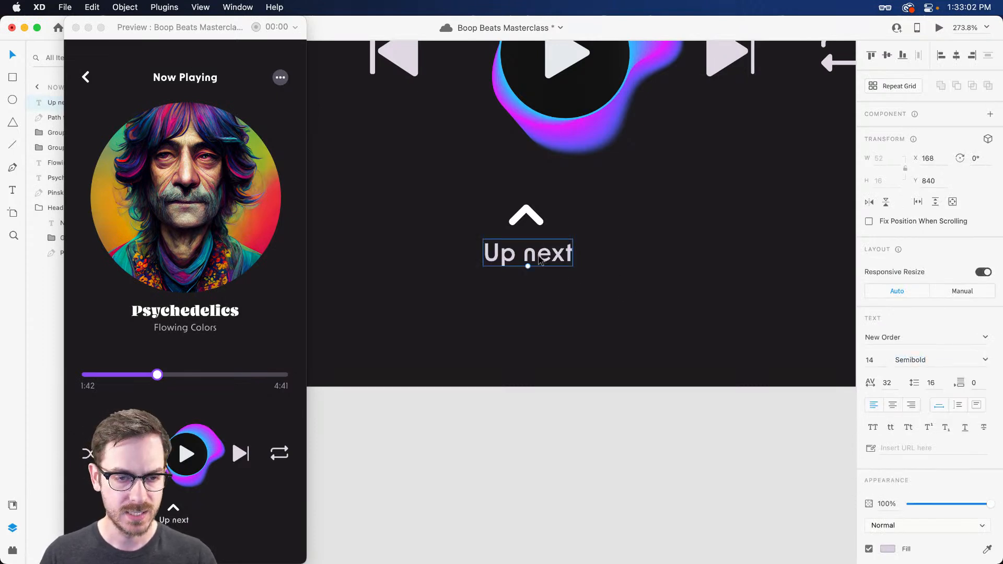
drag(545, 256, 543, 256)
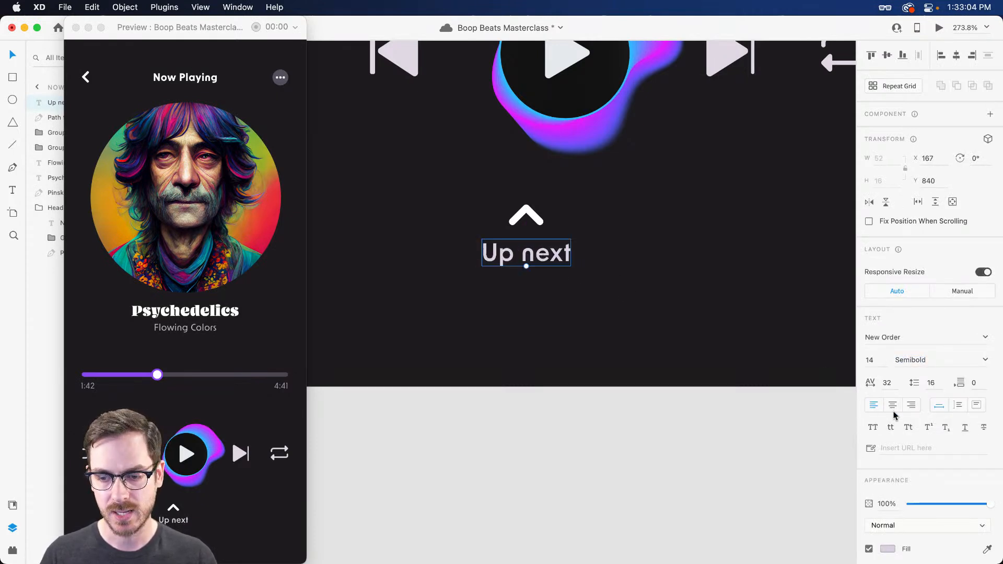
Step: Move the chevron and 'Up next' label together lower on the artboard
shift+click(532, 219)
drag(531, 218, 571, 270)
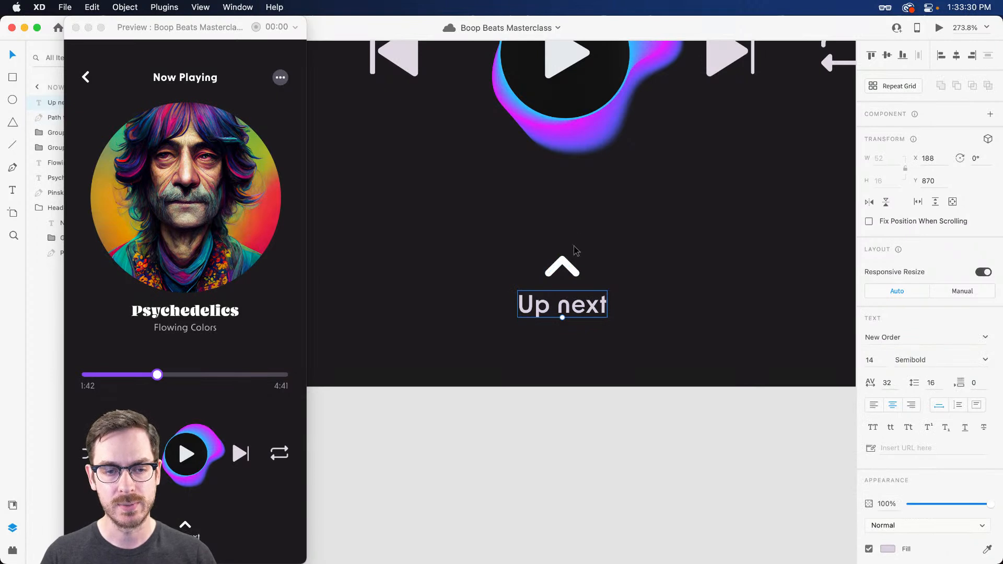
drag(578, 302, 577, 278)
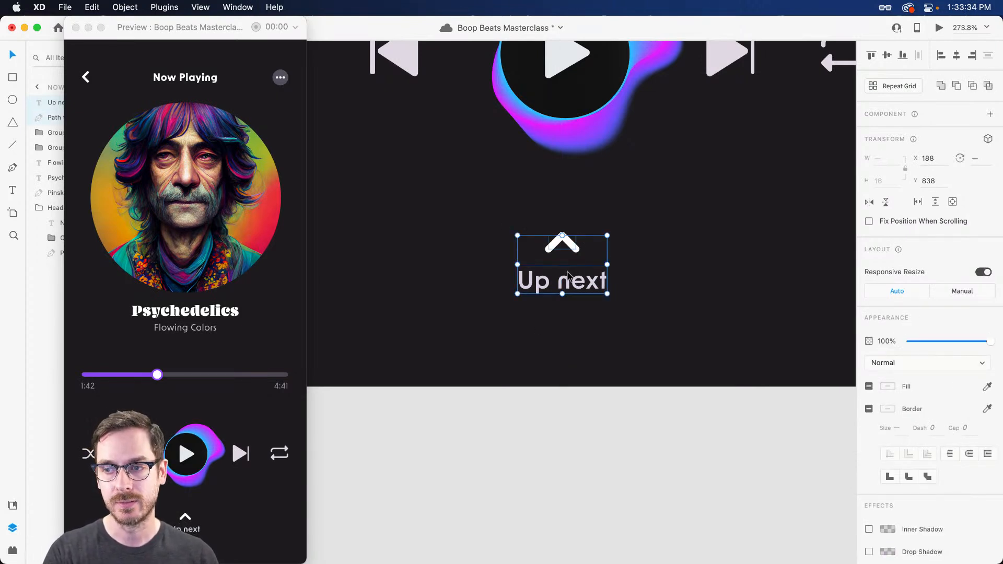
key(super+z)
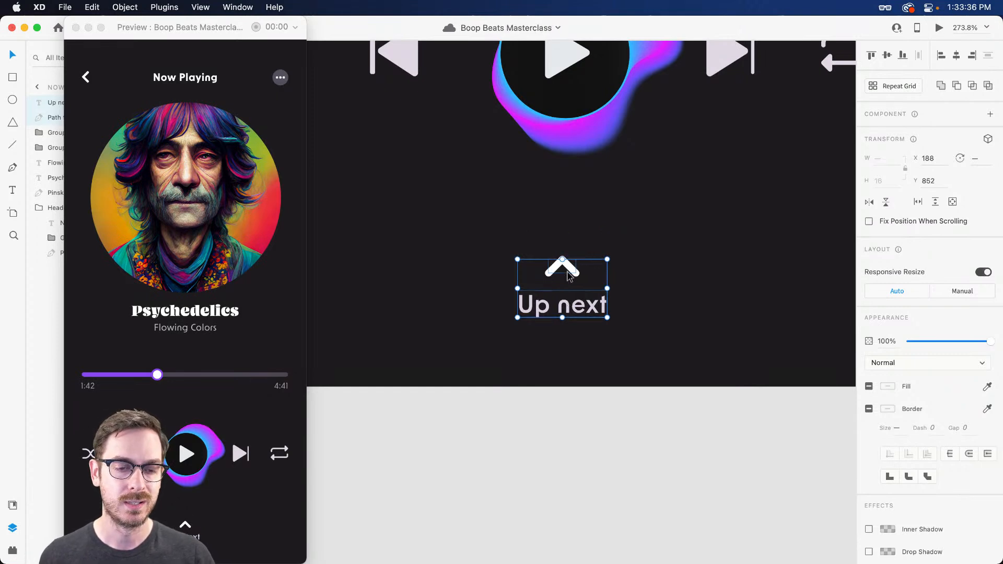
Step: Close the preview window
click(148, 135)
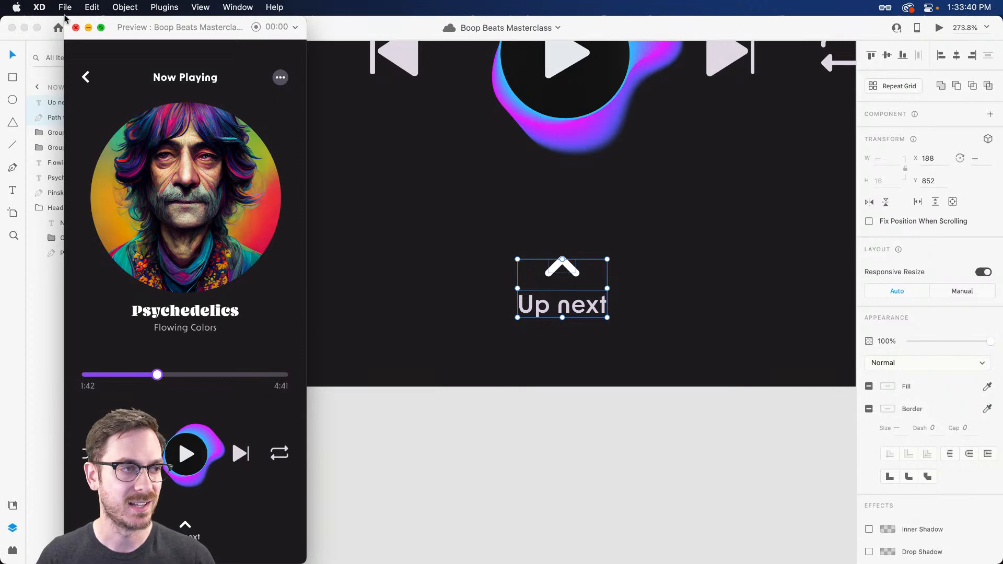
drag(208, 27, 568, 26)
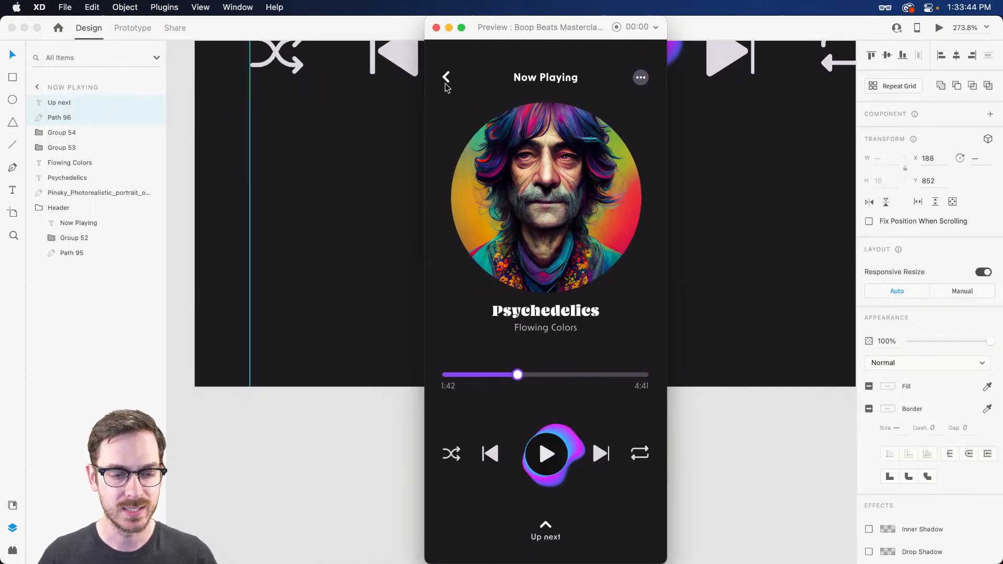
click(436, 27)
Step: Group the chevron and 'Up next' label, placed centred near the artboard bottom
drag(493, 213, 588, 324)
click(674, 259)
key(super+g)
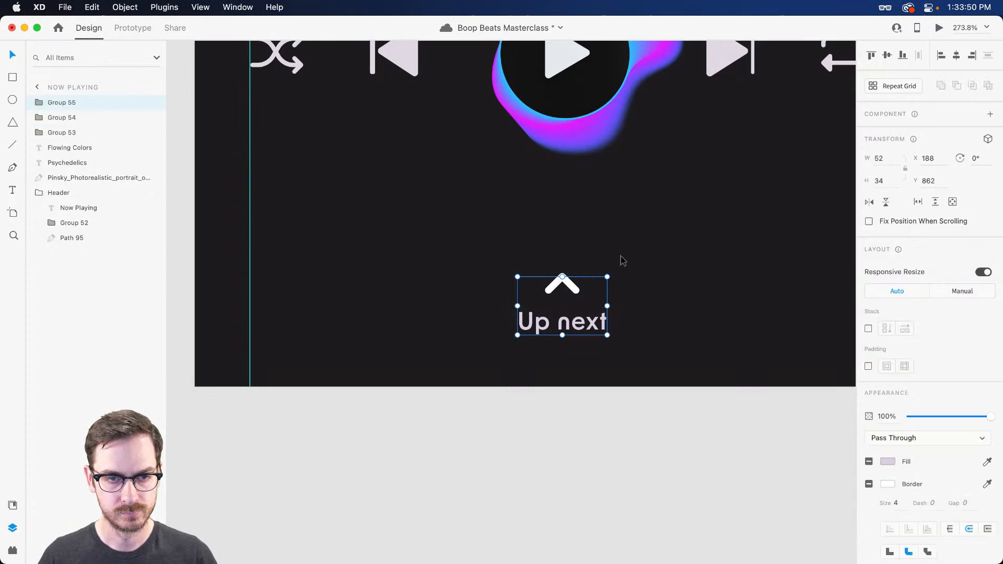
Step: Set the Psychedelics title to size 32 and nudge it down with the Flowing Colors subtitle
scroll(621, 259, down, 5)
scroll(626, 256, down, 1)
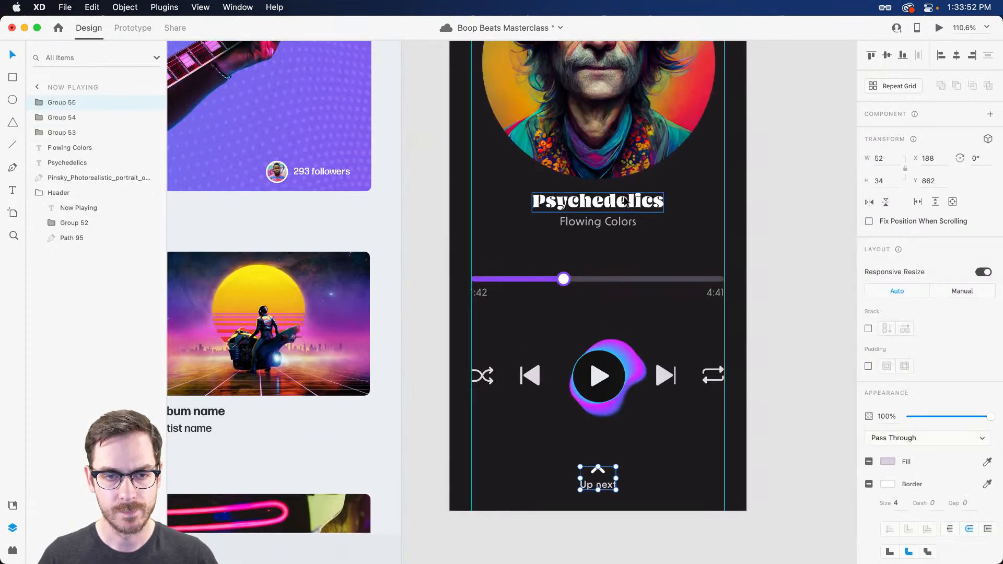
click(624, 205)
click(880, 365)
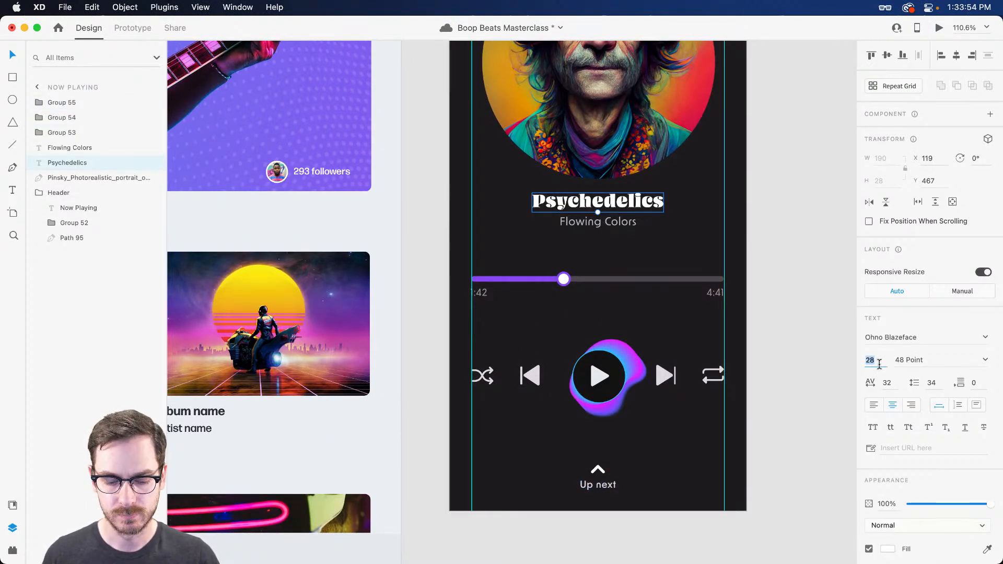
text(32)
key(Return)
shift+click(599, 225)
key(Down)
key(Down)
key(Down)
key(Down)
key(Down)
key(Down)
key(Down)
key(Down)
key(Down)
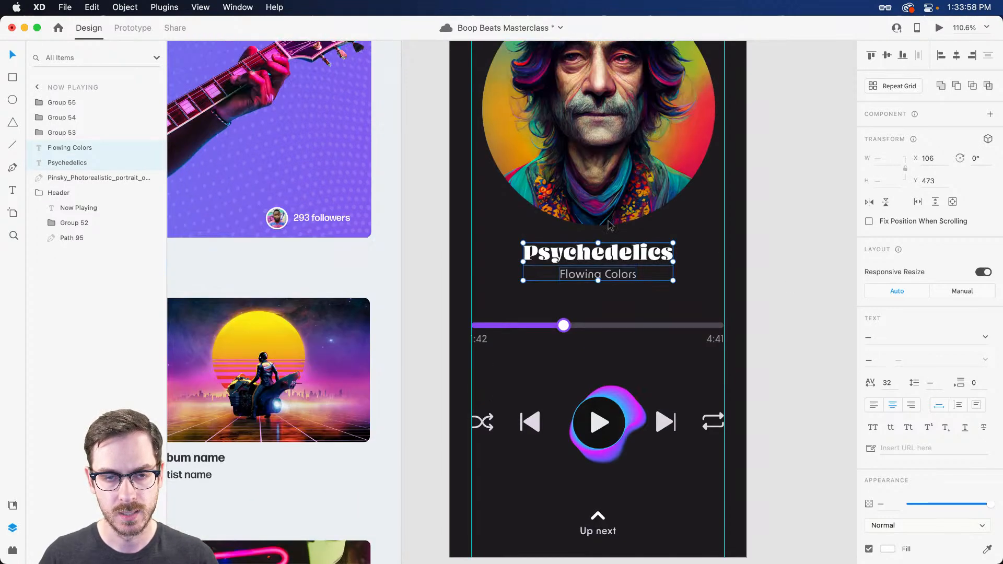
Step: Enlarge the circular portrait to 362 px and shift it down slightly
scroll(616, 203, up, 7)
scroll(616, 203, up, 2)
click(616, 203)
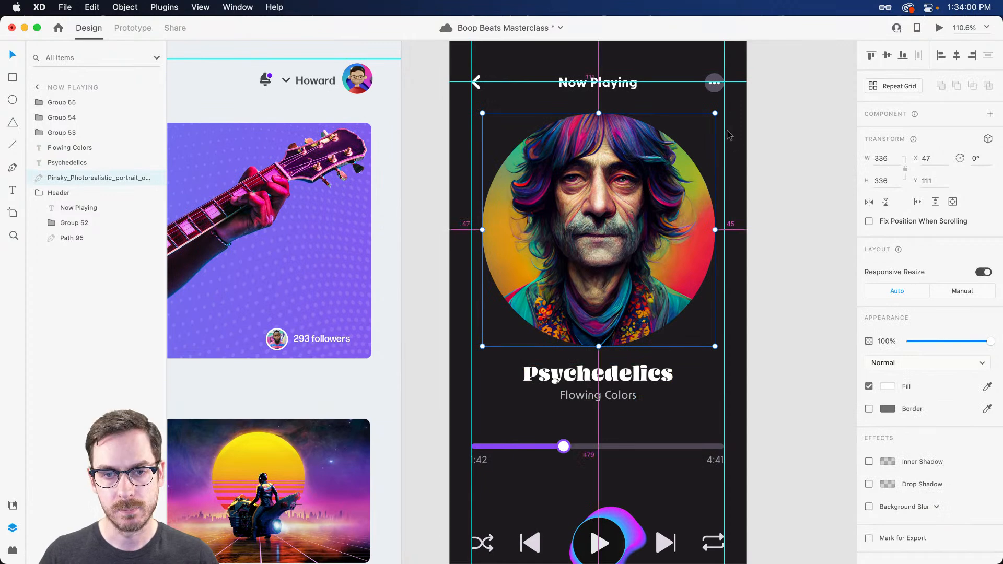
drag(715, 113, 725, 108)
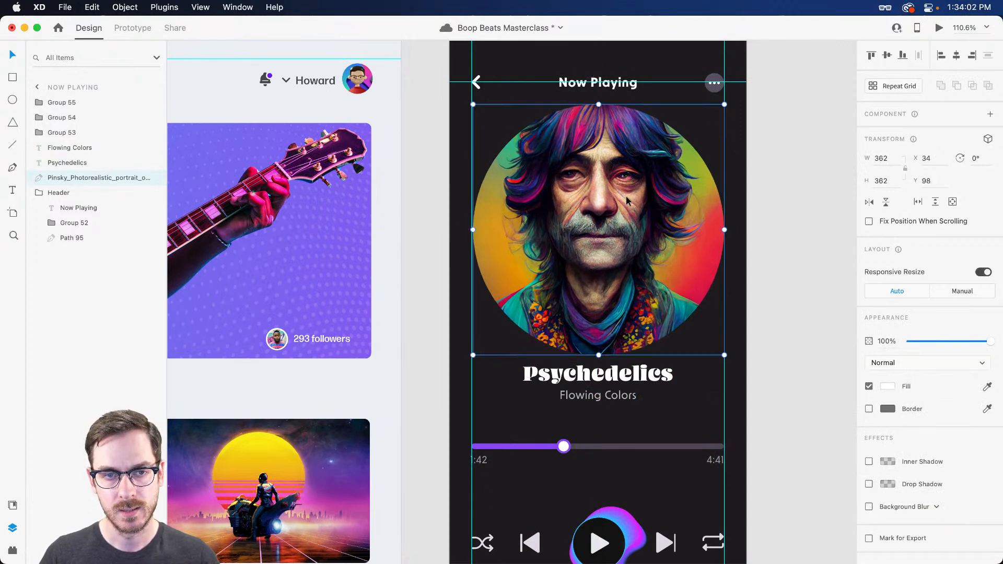
drag(627, 197, 627, 199)
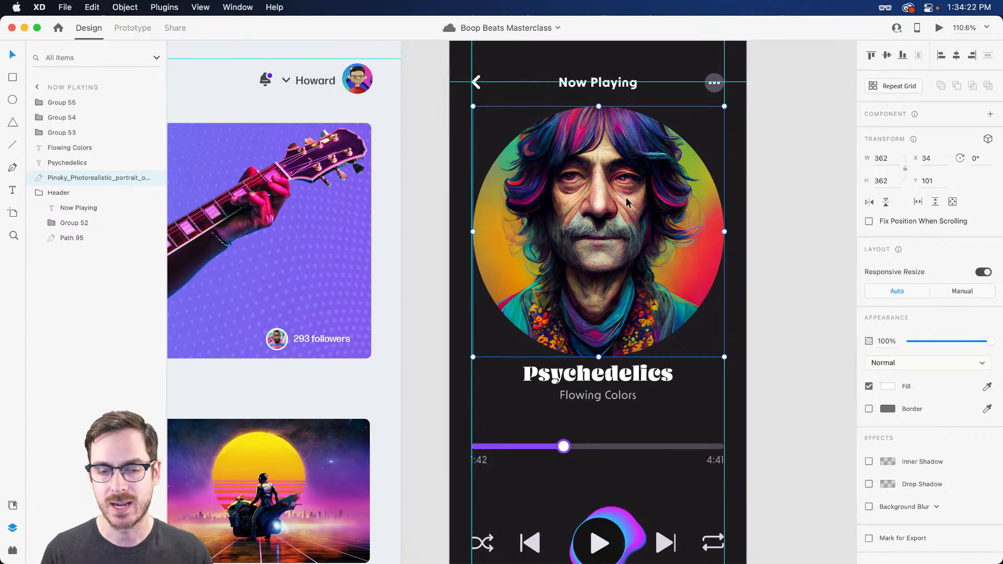
Step: Move the Psychedelics title and Flowing Colors subtitle a bit lower, to Y 482
click(622, 377)
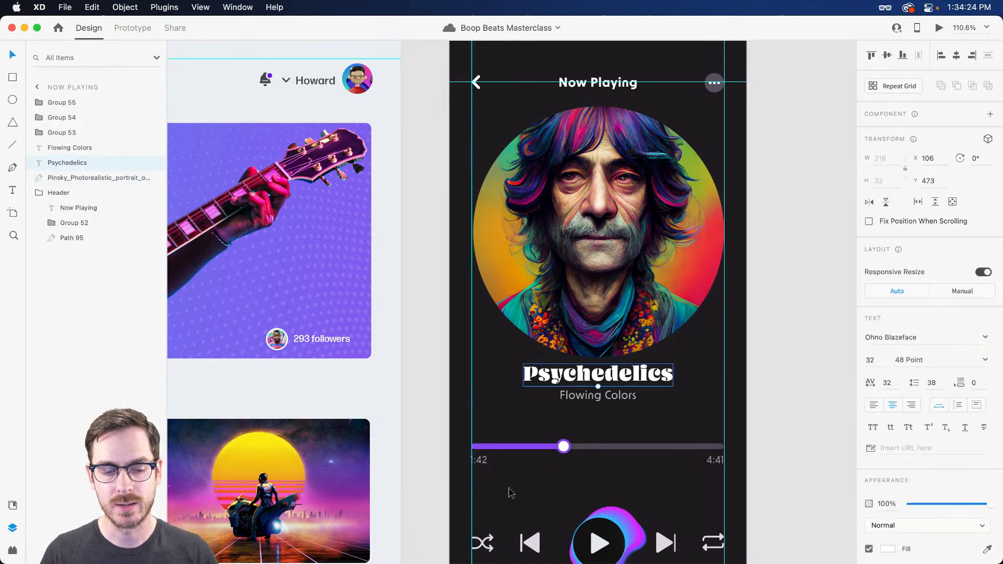
scroll(544, 495, up, 5)
scroll(558, 410, up, 2)
scroll(558, 410, right, 1)
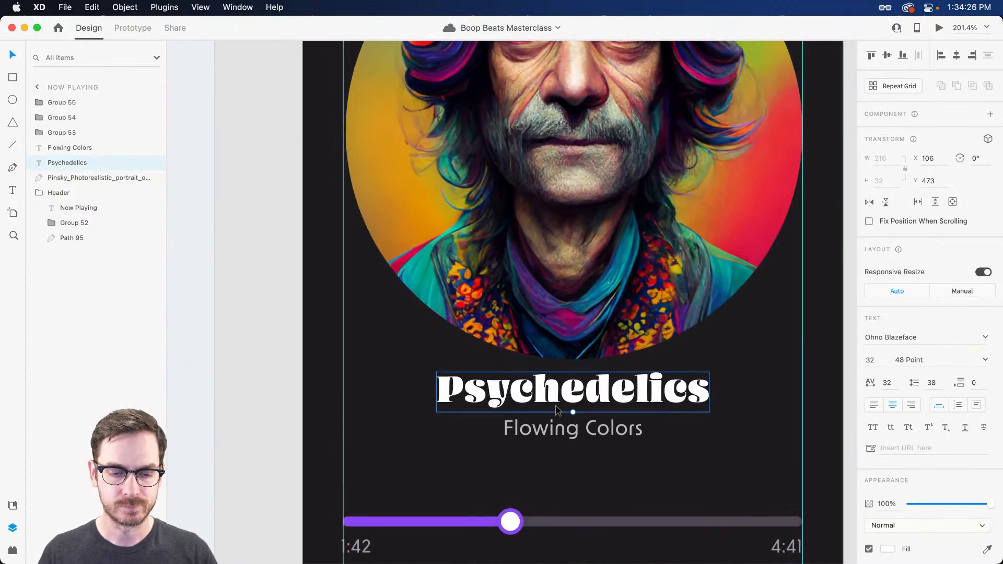
shift+click(559, 425)
drag(559, 425, 560, 436)
scroll(598, 210, down, 1)
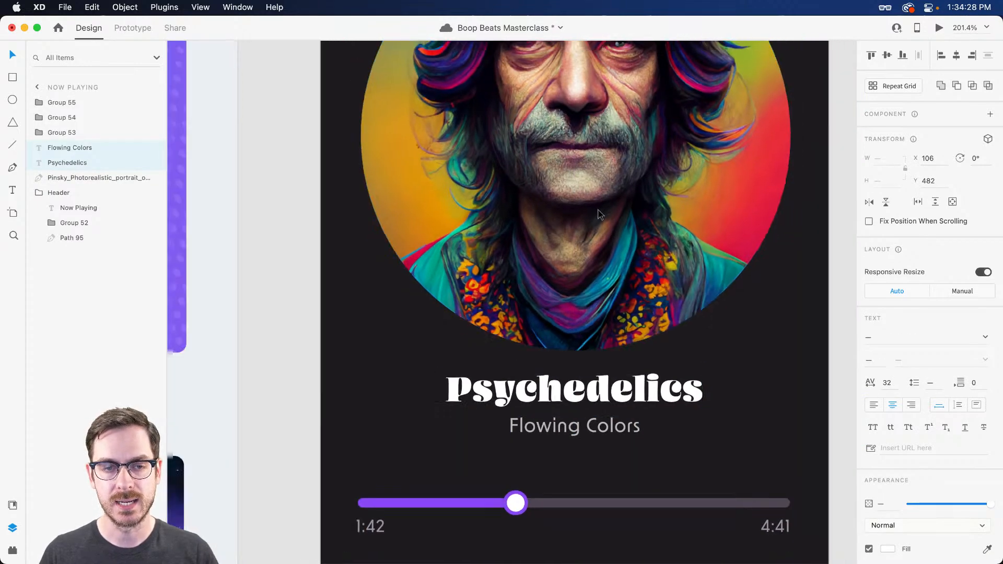
scroll(598, 210, down, 3)
scroll(598, 215, up, 2)
click(598, 221)
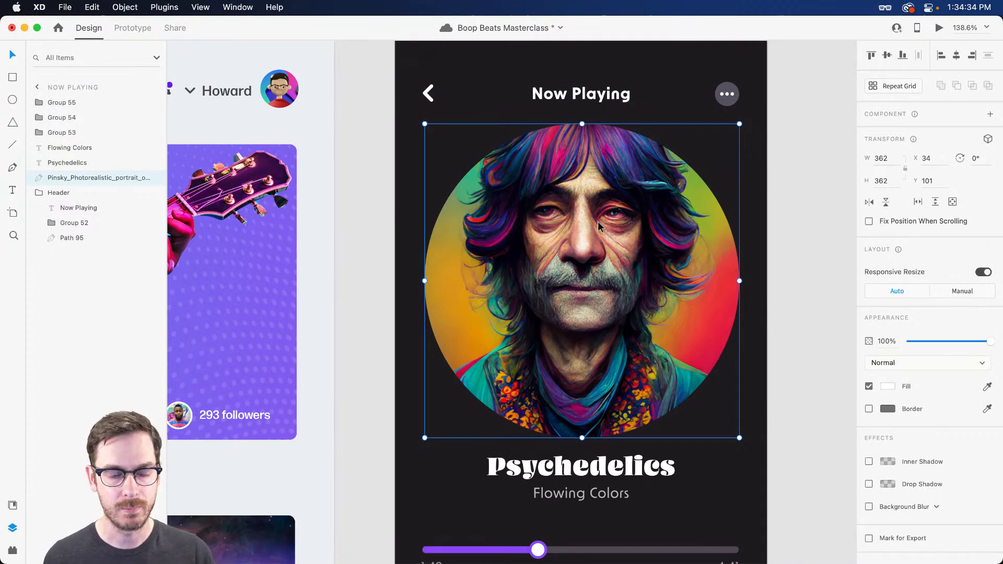
Step: Open the LottieFiles plugin and search for 'sound waves' animations
click(13, 550)
click(33, 54)
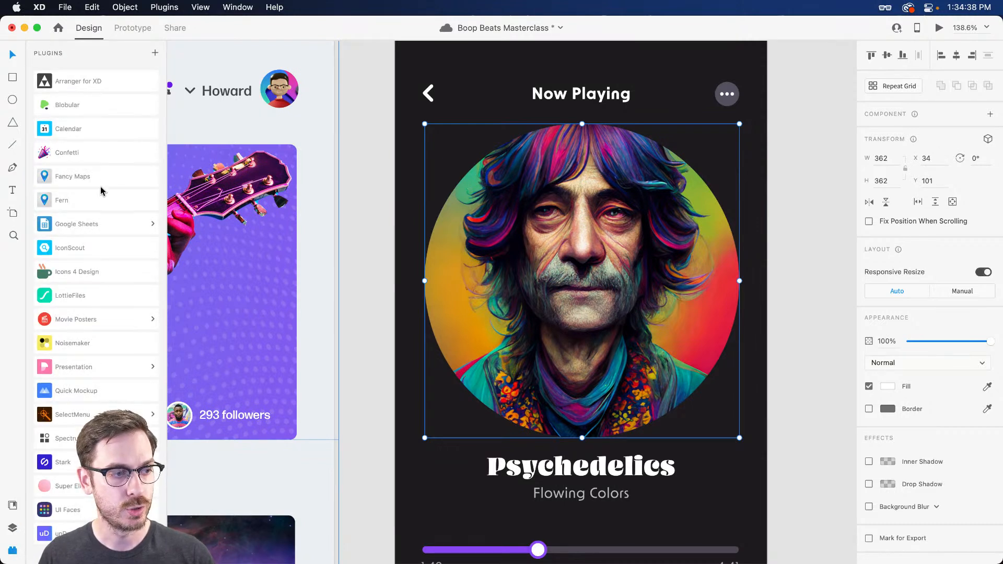
click(107, 296)
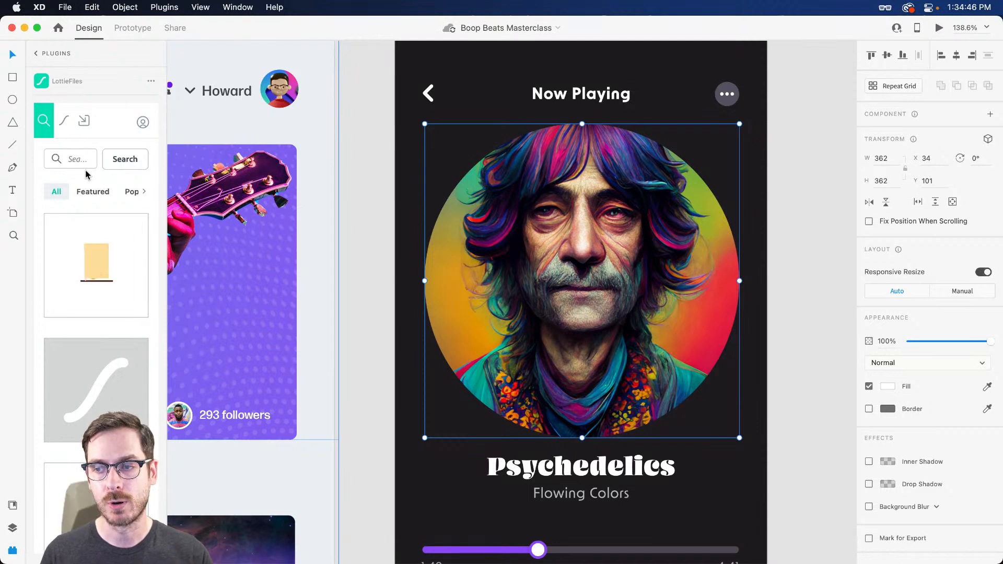
click(82, 162)
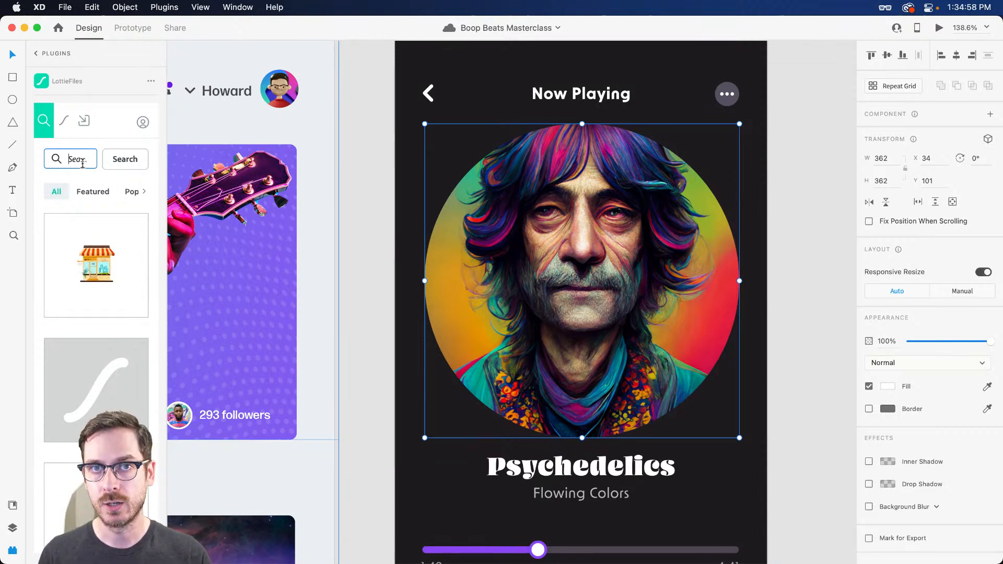
text(sound va)
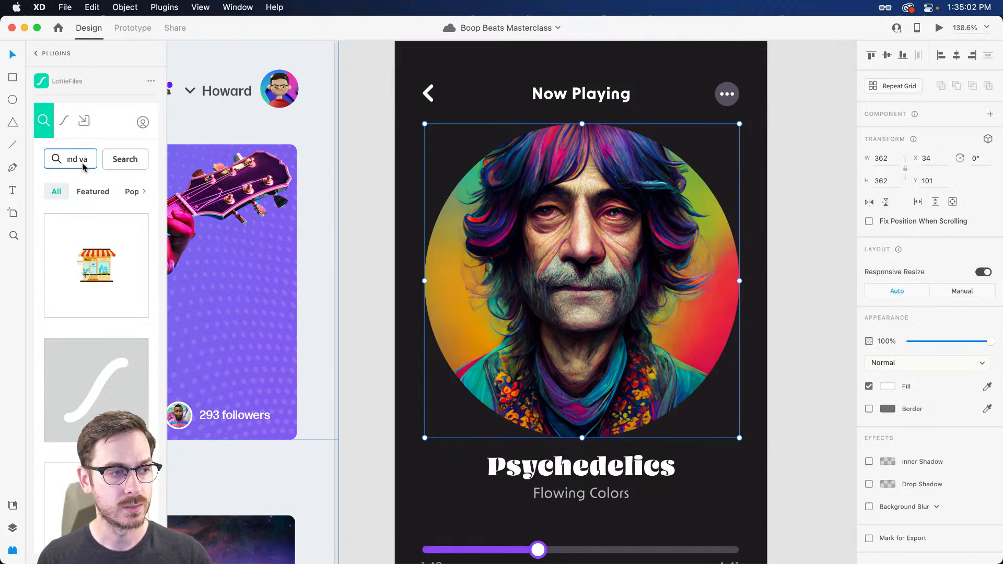
text(es)
key(Return)
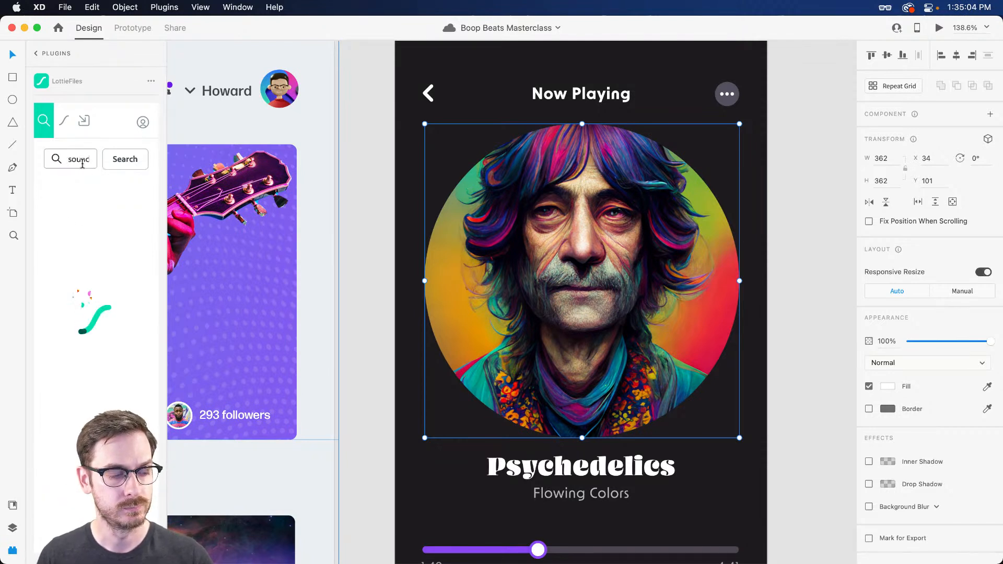
scroll(112, 266, down, 8)
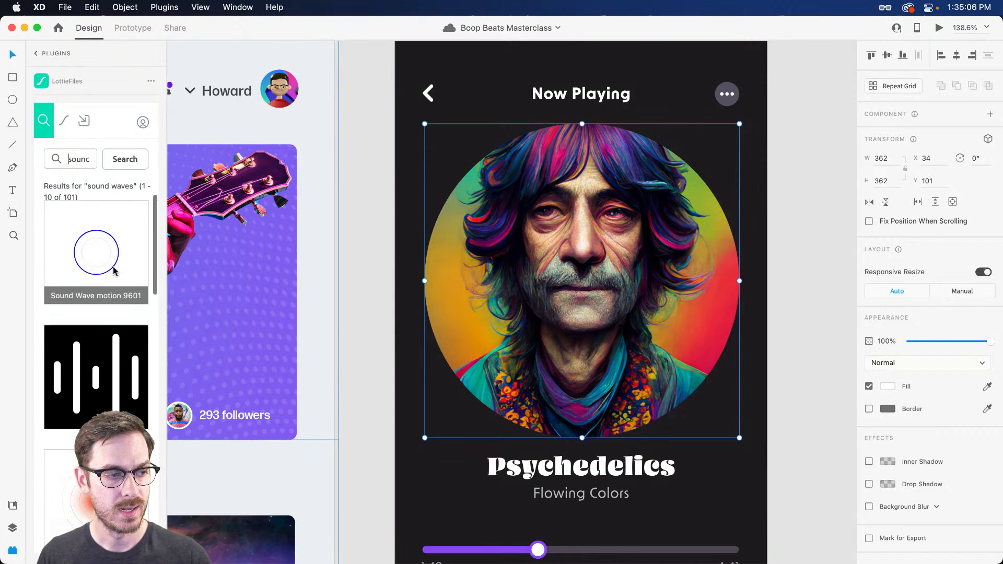
scroll(116, 273, up, 10)
scroll(112, 275, down, 2)
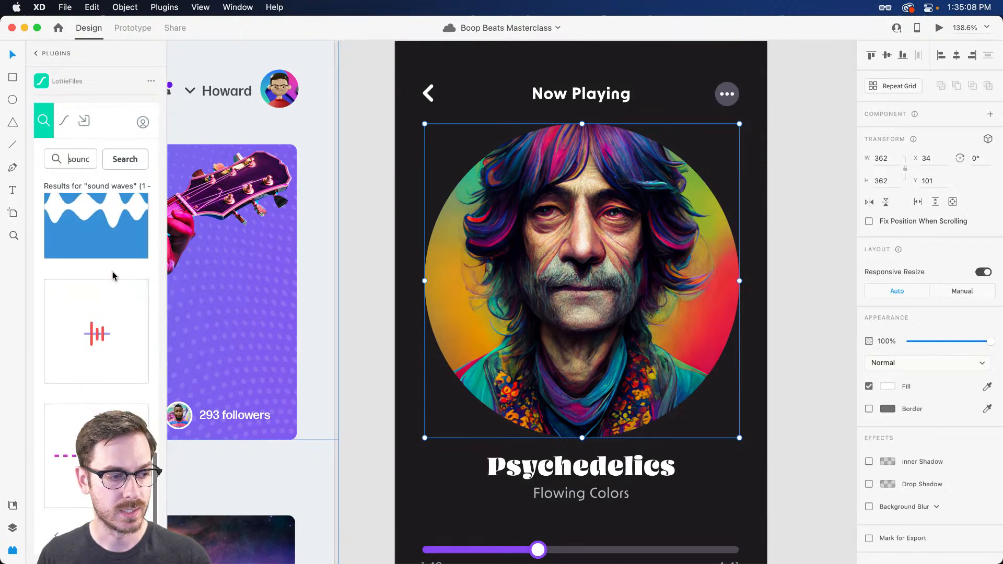
Step: Replace the query with 'circular waves' and browse the results
triple_click(84, 160)
text(circula)
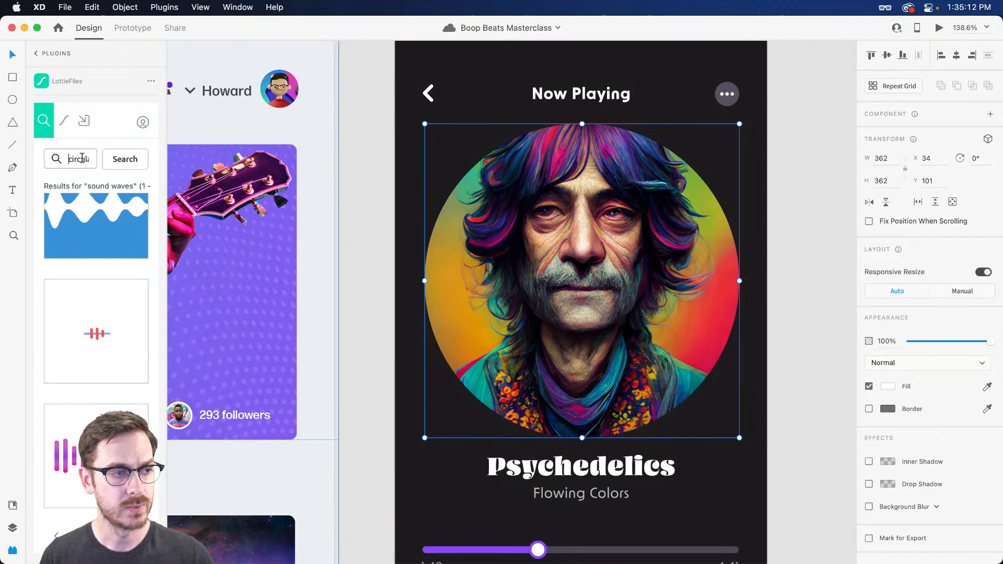
click(129, 157)
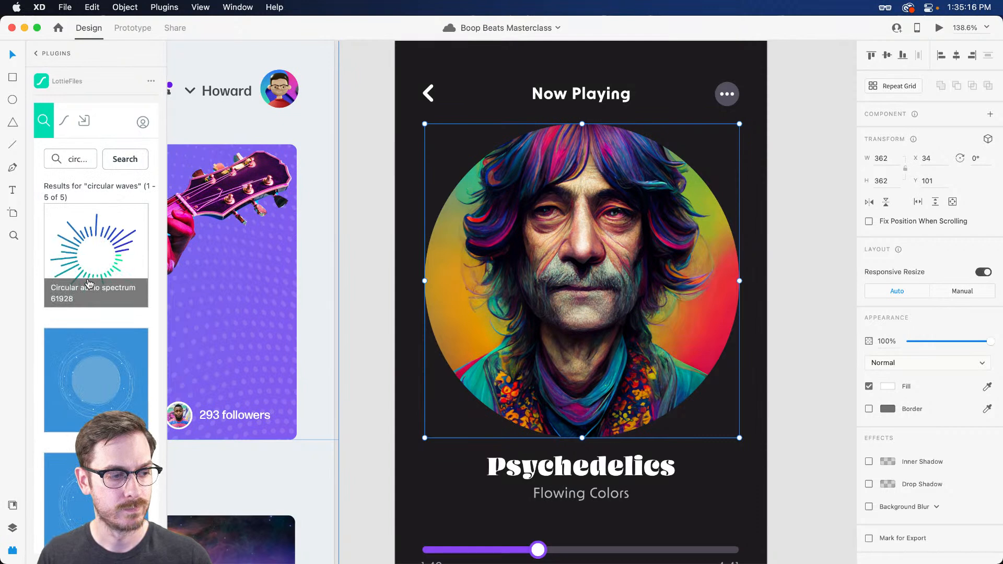
scroll(90, 283, down, 3)
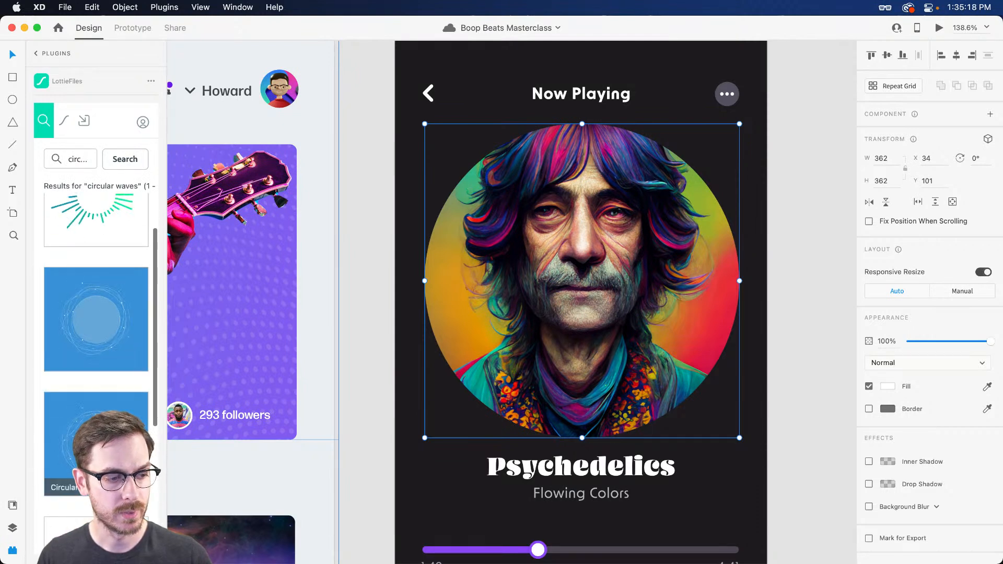
scroll(96, 340, down, 3)
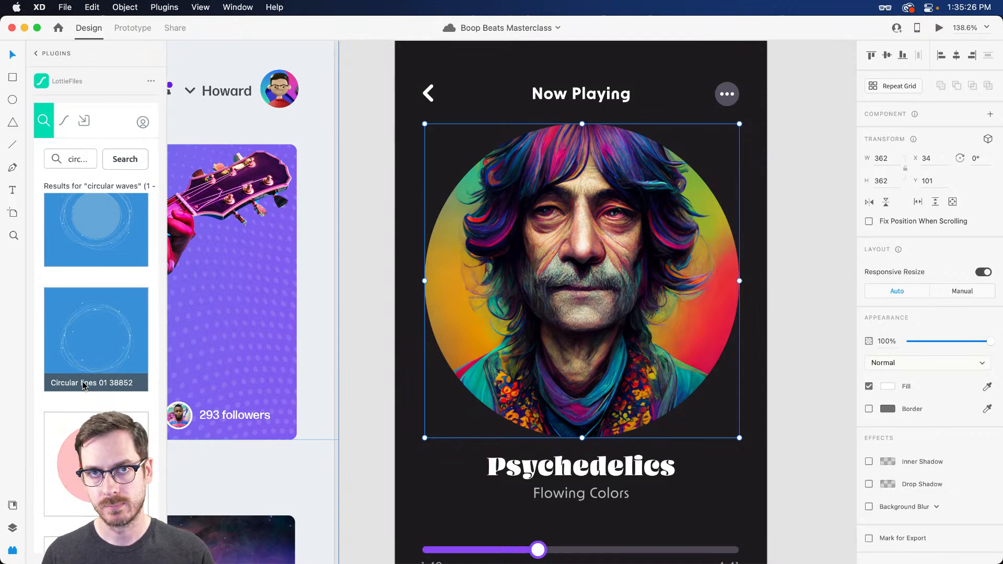
Step: Place the 512×512 Circular lines 01 animation centred over the portrait and check it in preview
drag(111, 340, 760, 136)
drag(833, 219, 431, 135)
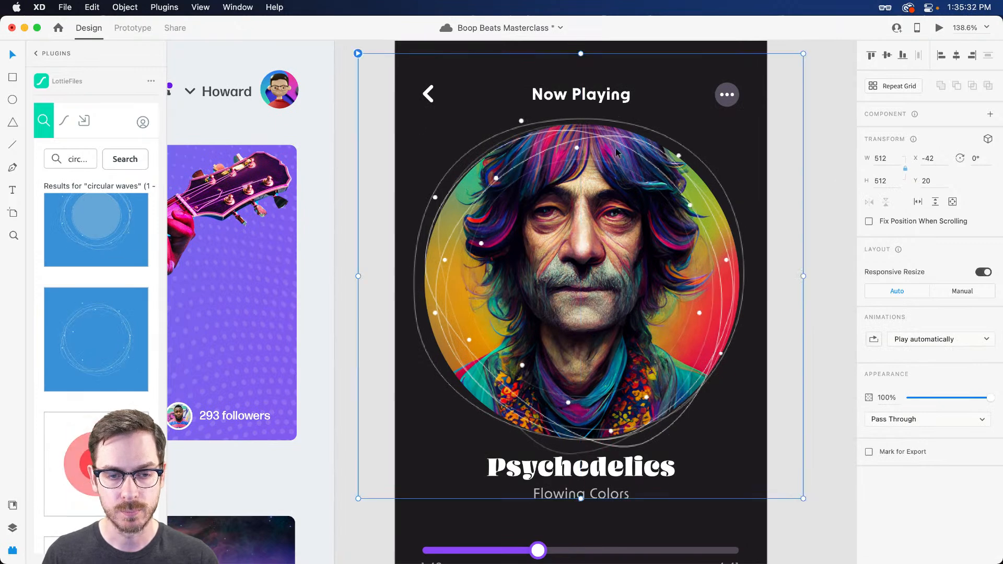
drag(693, 177, 691, 171)
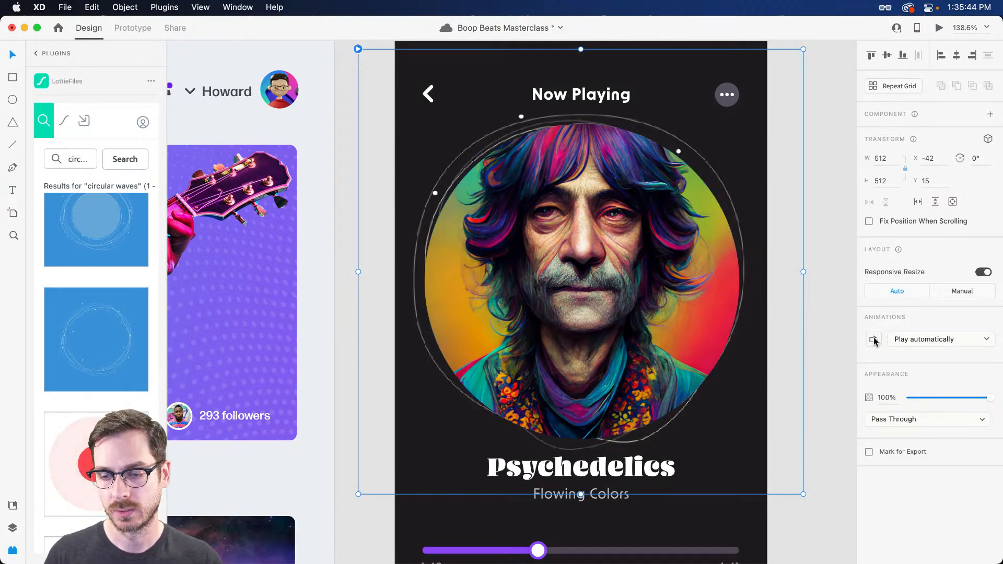
click(940, 28)
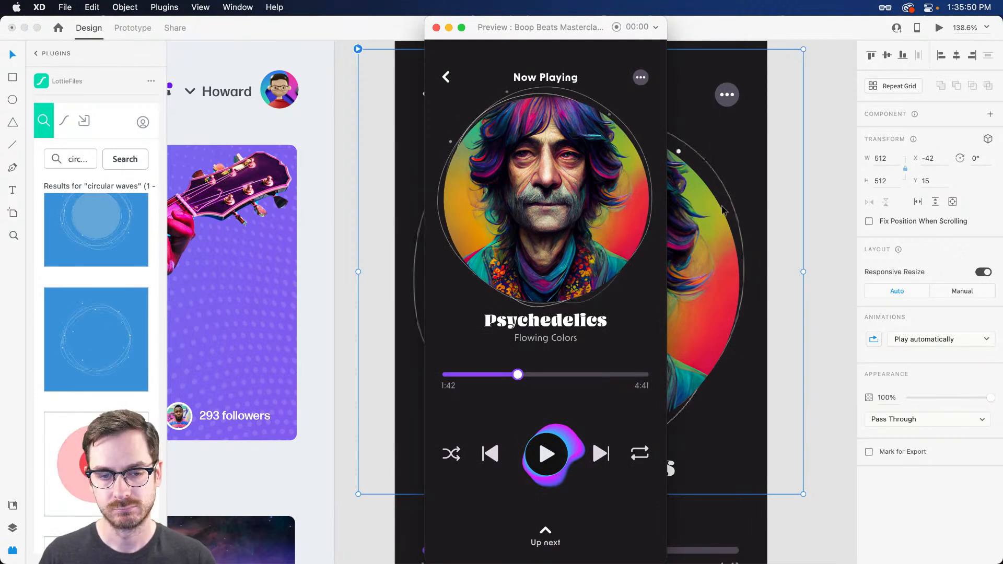
click(724, 210)
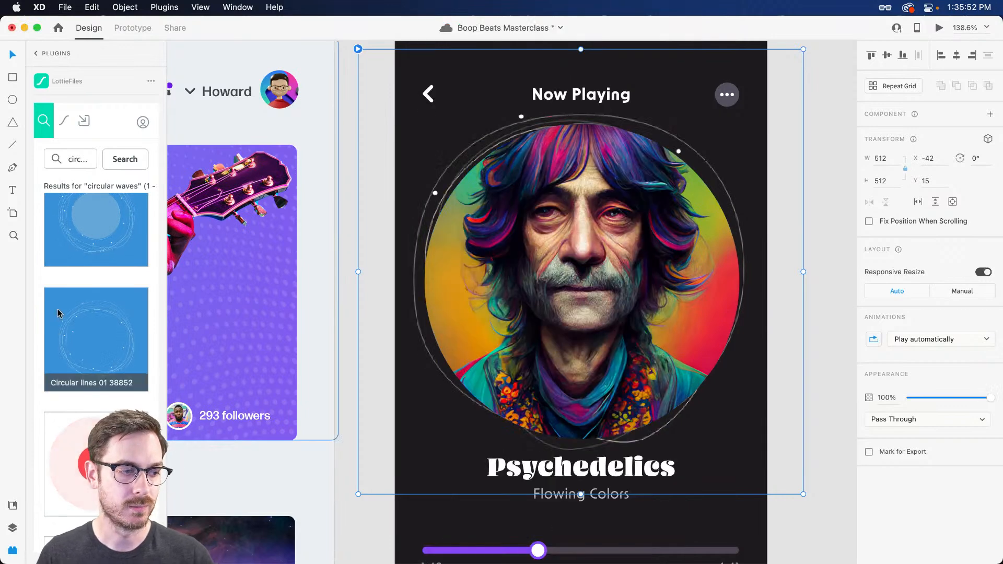
scroll(66, 317, down, 3)
scroll(73, 329, up, 3)
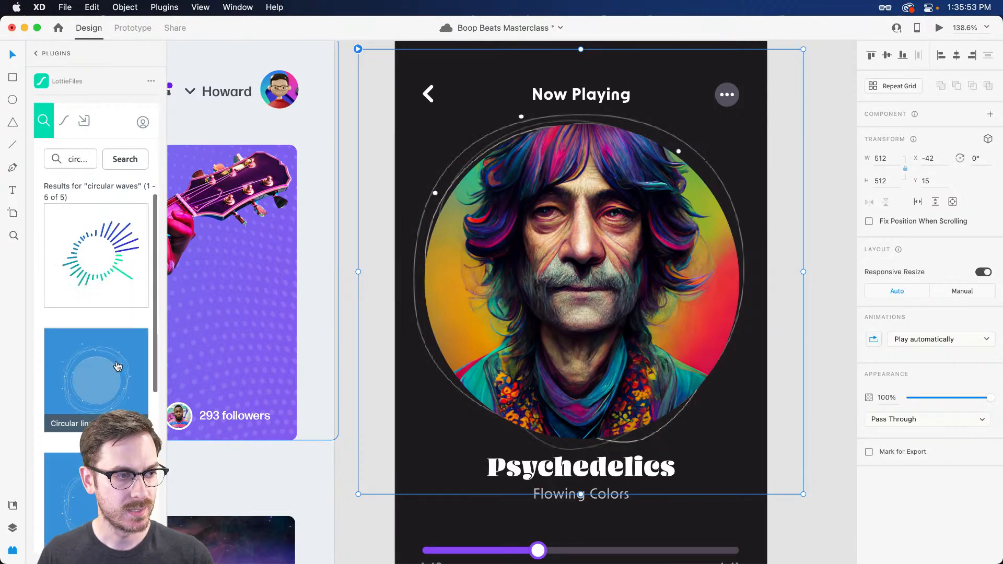
Step: Change the LottieFiles search to 'circular sound' and run it
click(84, 161)
key(super+Right)
key(BackSpace)
key(BackSpace)
key(BackSpace)
key(BackSpace)
key(BackSpace)
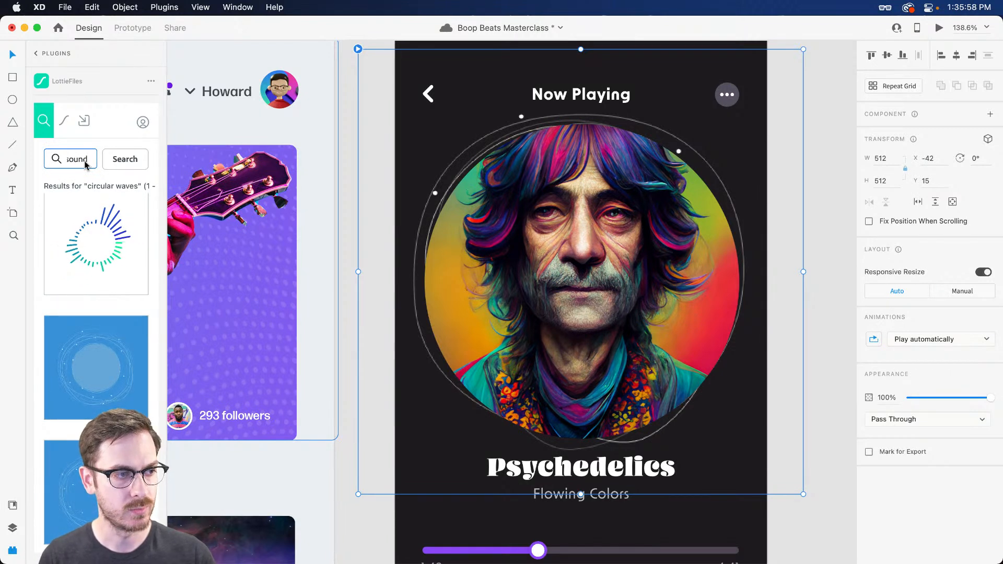
key(Return)
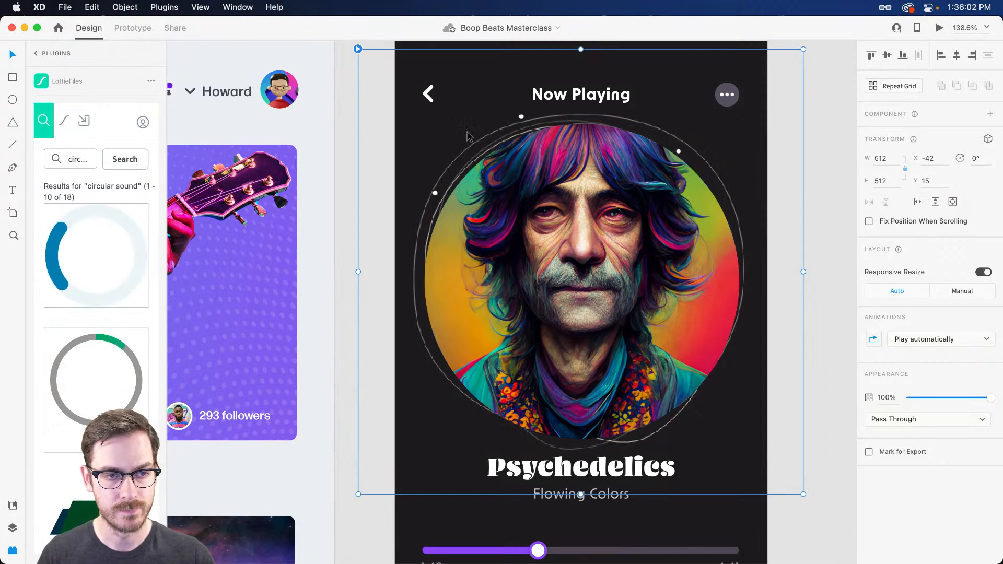
Step: Load the next page of results, then return to the installed Plugins list
click(461, 135)
scroll(139, 338, down, 1)
scroll(139, 339, down, 10)
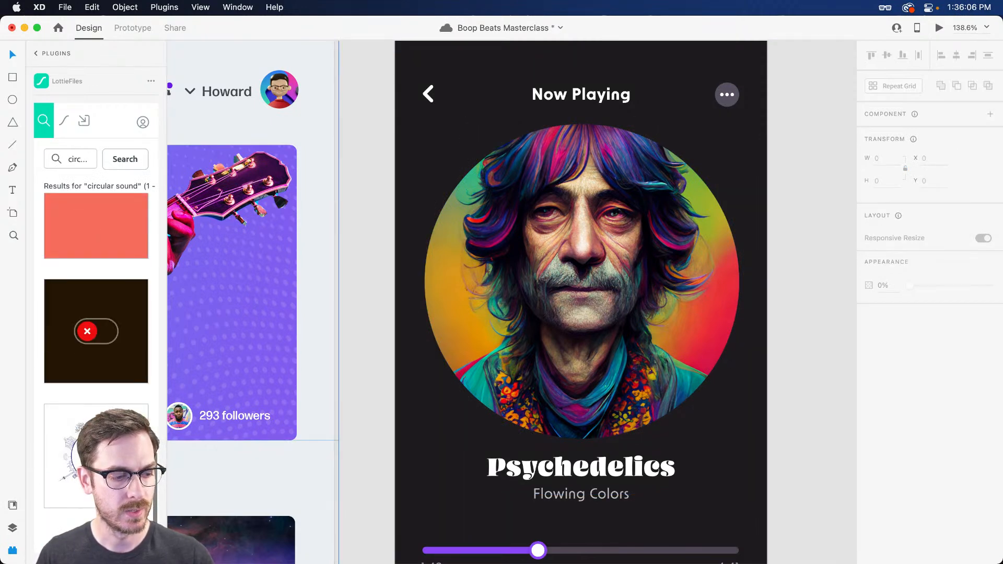
click(125, 537)
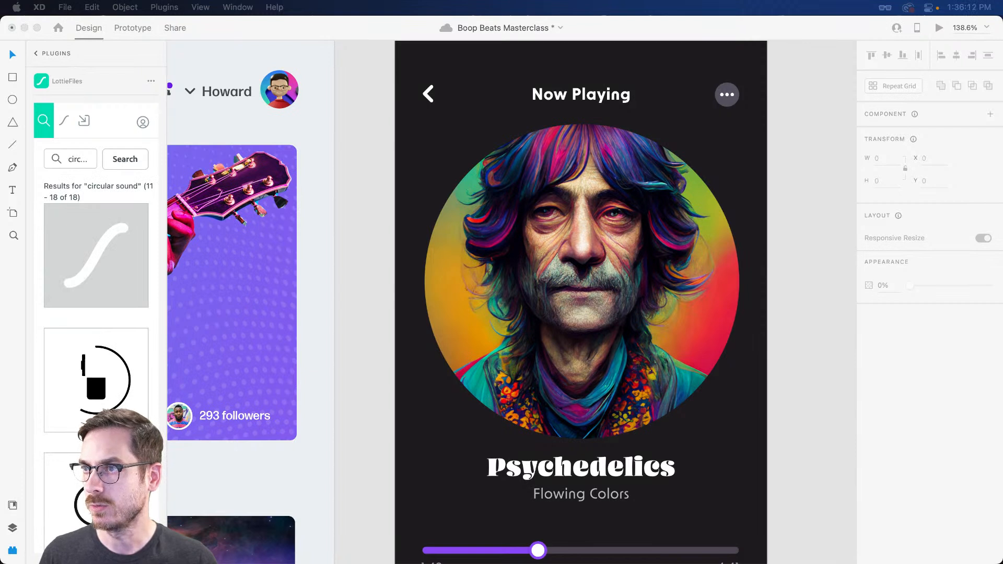
key(super+Tab)
click(39, 53)
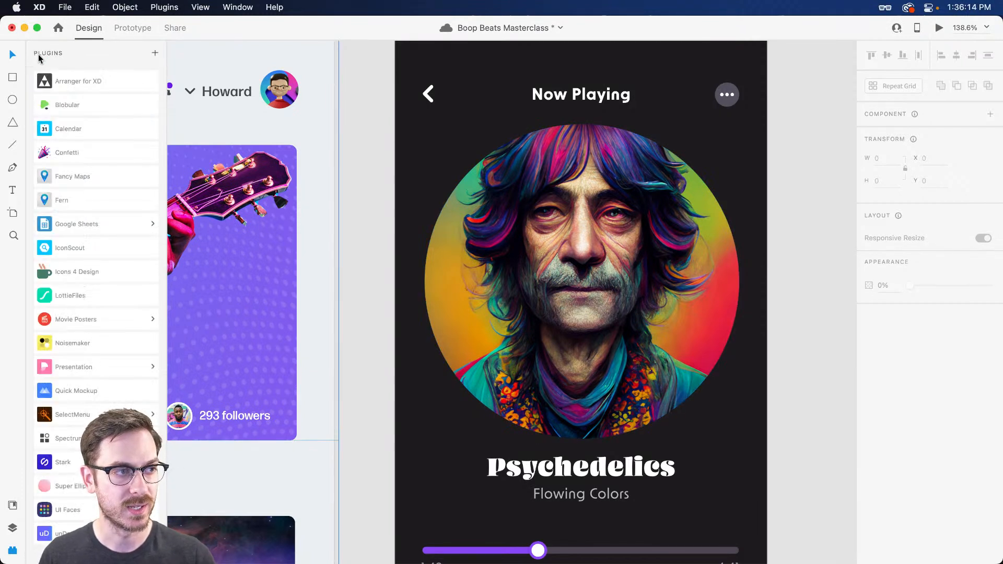
Step: Unhide rings layer 95671, centre it on the portrait, and shrink it to 460 px square
click(705, 219)
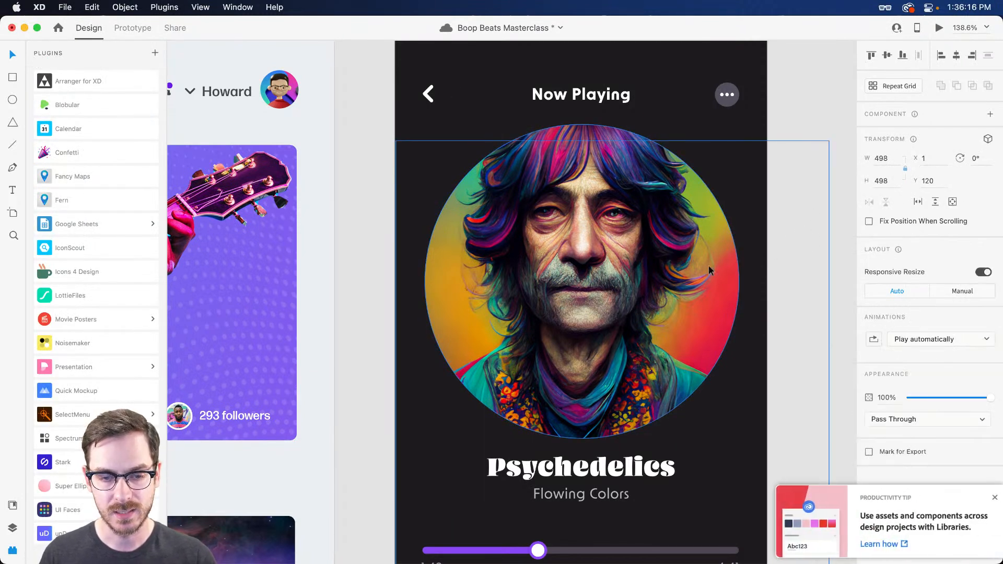
scroll(731, 250, down, 5)
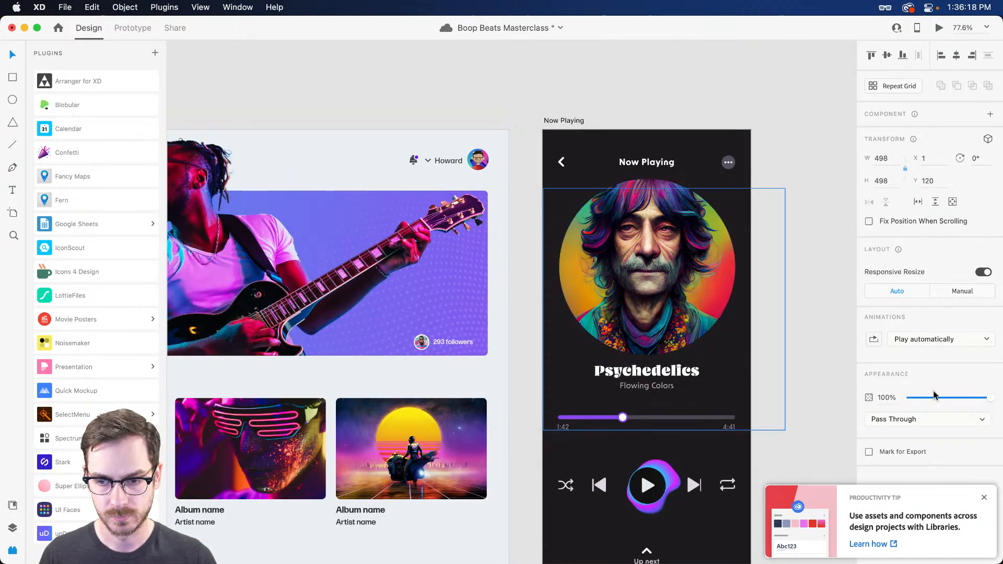
key(super+y)
click(153, 102)
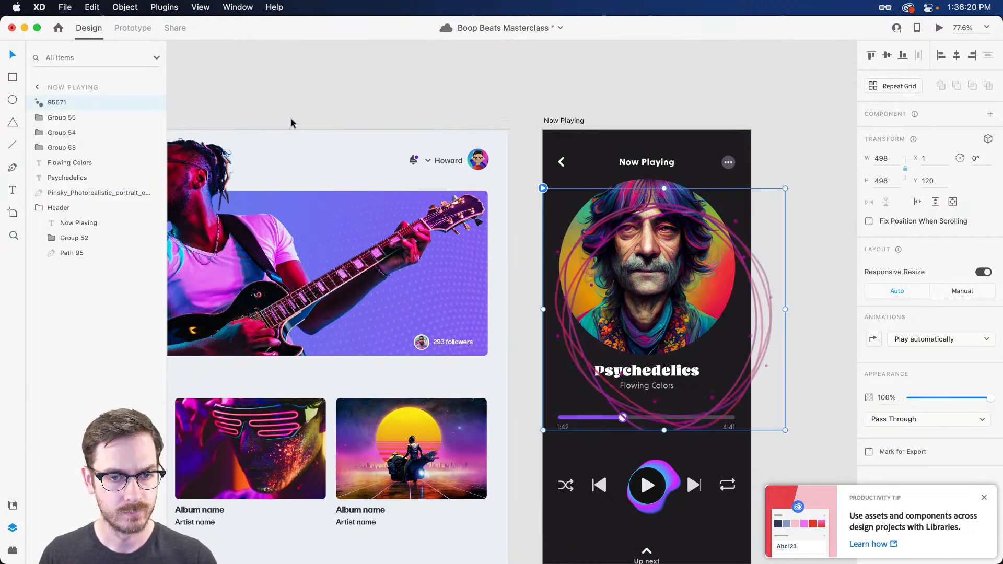
scroll(732, 271, up, 3)
drag(719, 187, 731, 201)
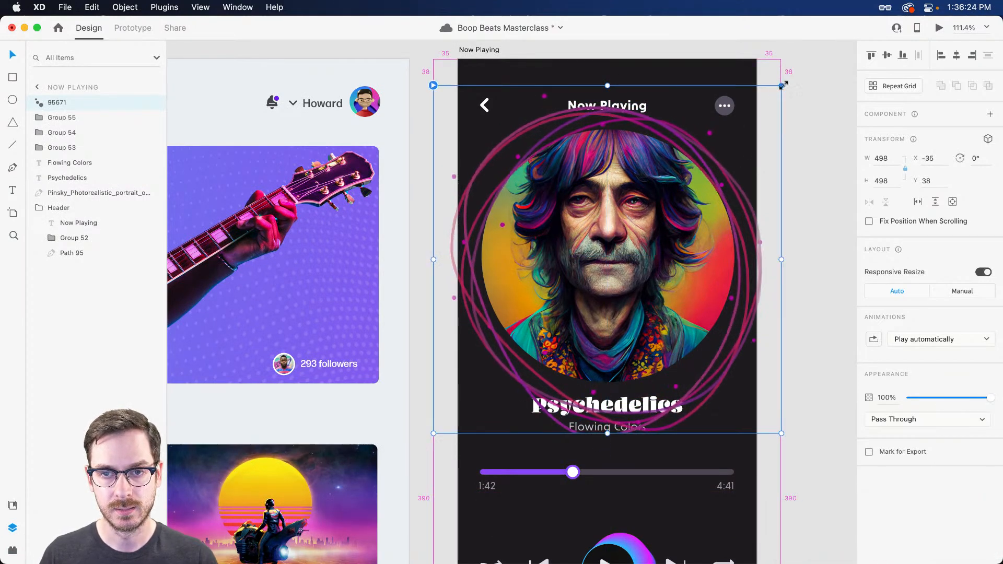
drag(781, 85, 770, 99)
Step: Send the rings to the back, preview them, then delete layer 95671
key(super+shift+bracketleft)
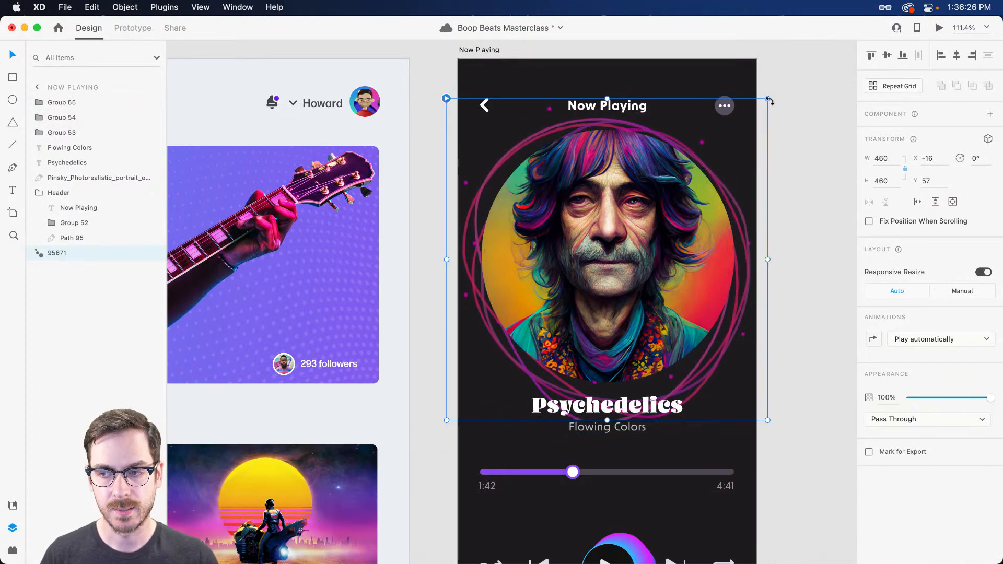
key(super+Return)
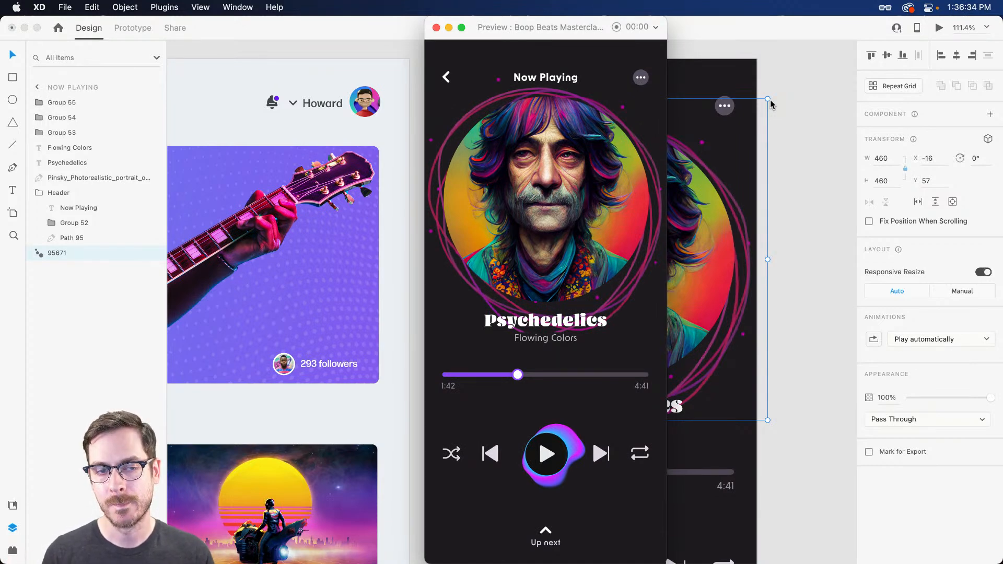
key(super+w)
key(Delete)
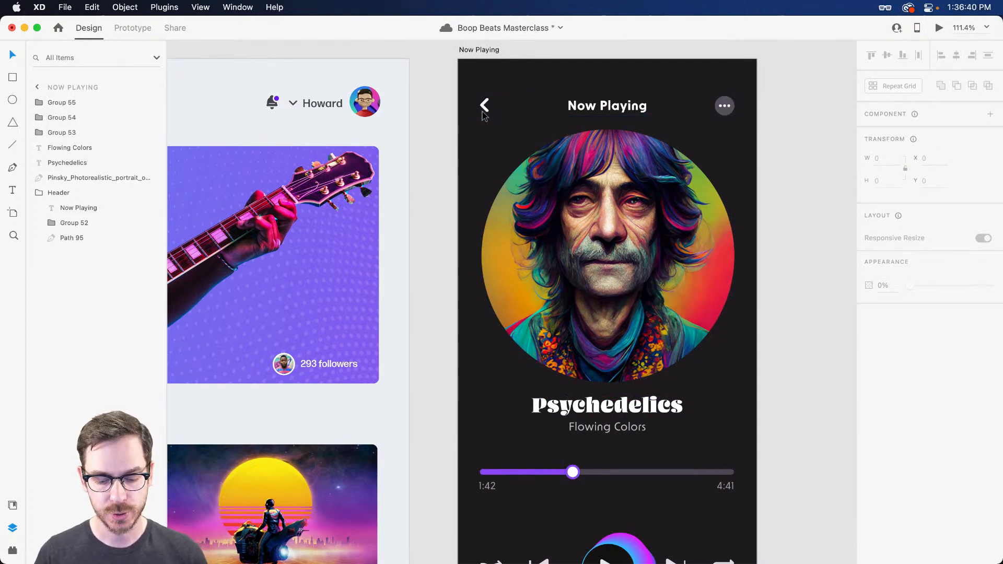
key(super+shift+y)
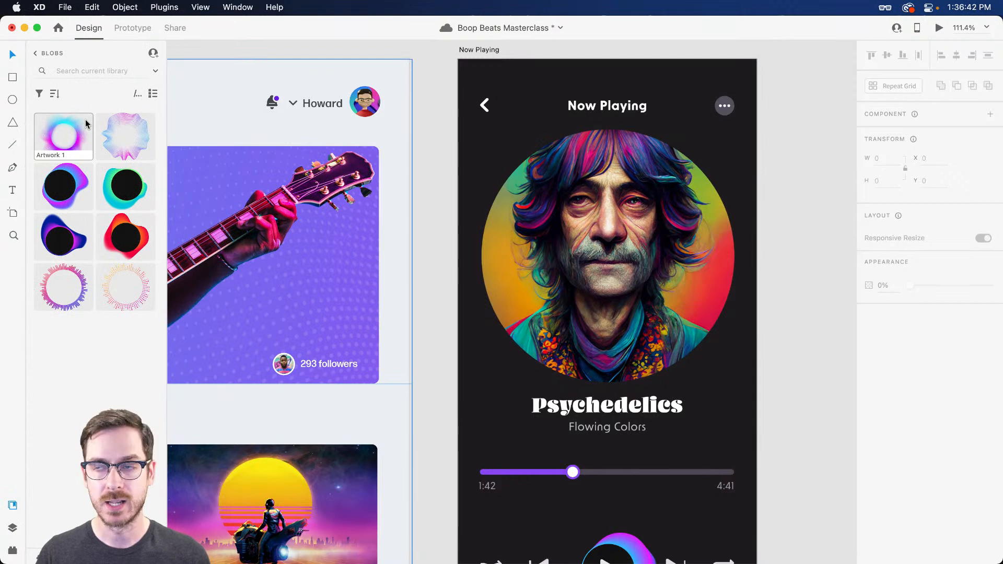
Step: Place the wavy Artwork 2 blob over the album art and send it behind the portrait
drag(134, 131, 809, 406)
click(715, 178)
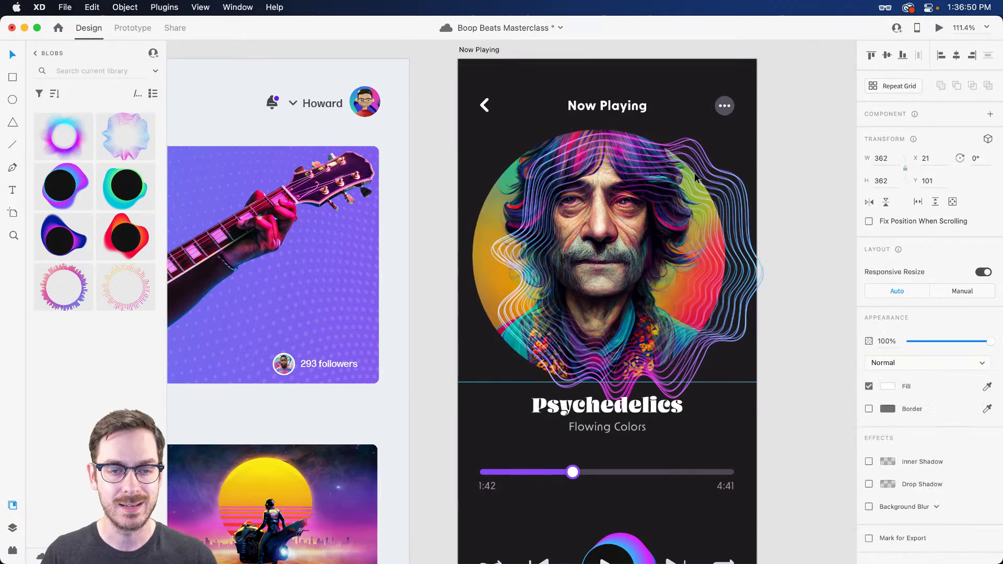
drag(746, 185, 721, 178)
key(super+bracketleft)
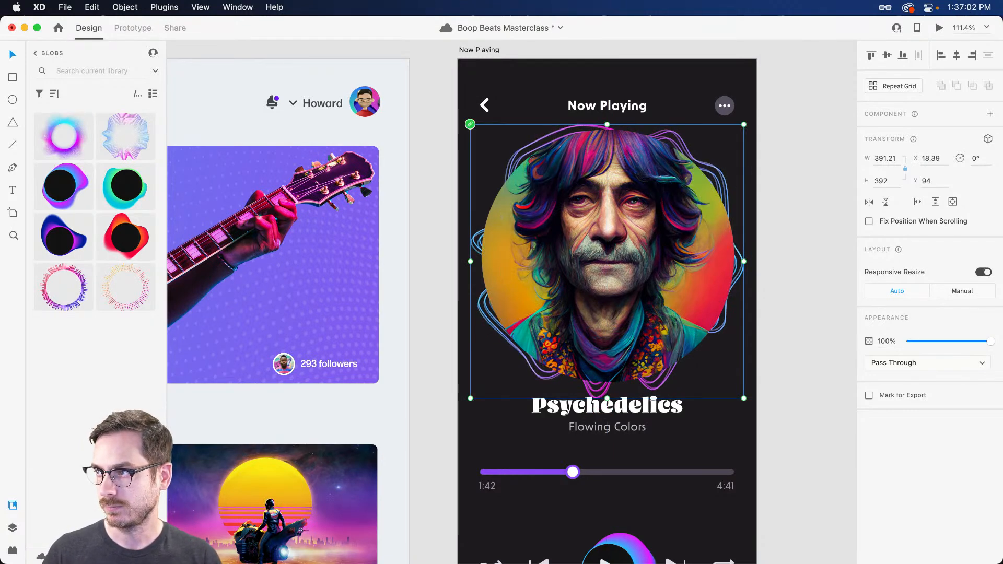
key(Escape)
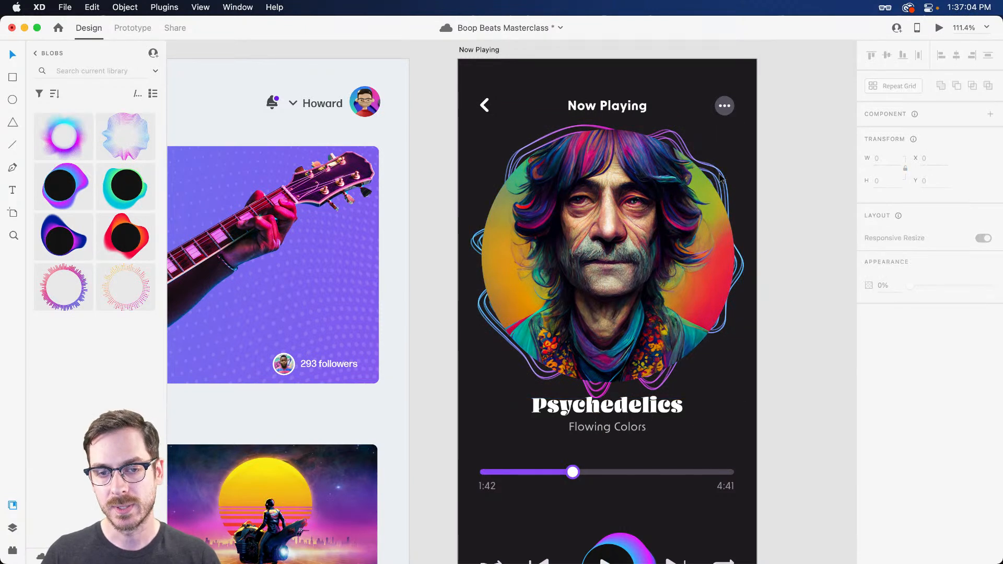
Step: Set the wavy artwork's blend mode to Screen, discarding a Color Dodge trial
click(720, 179)
click(934, 361)
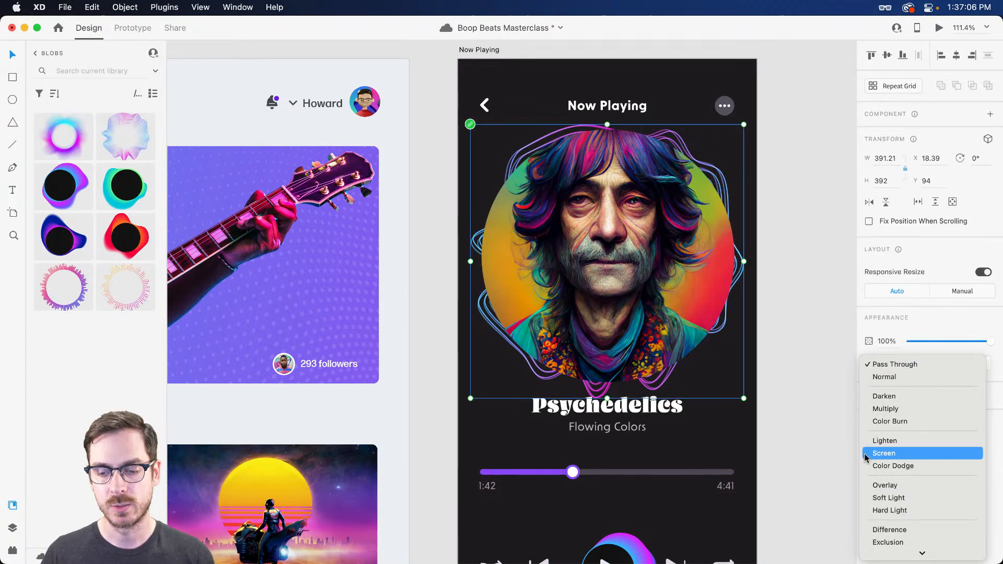
click(888, 455)
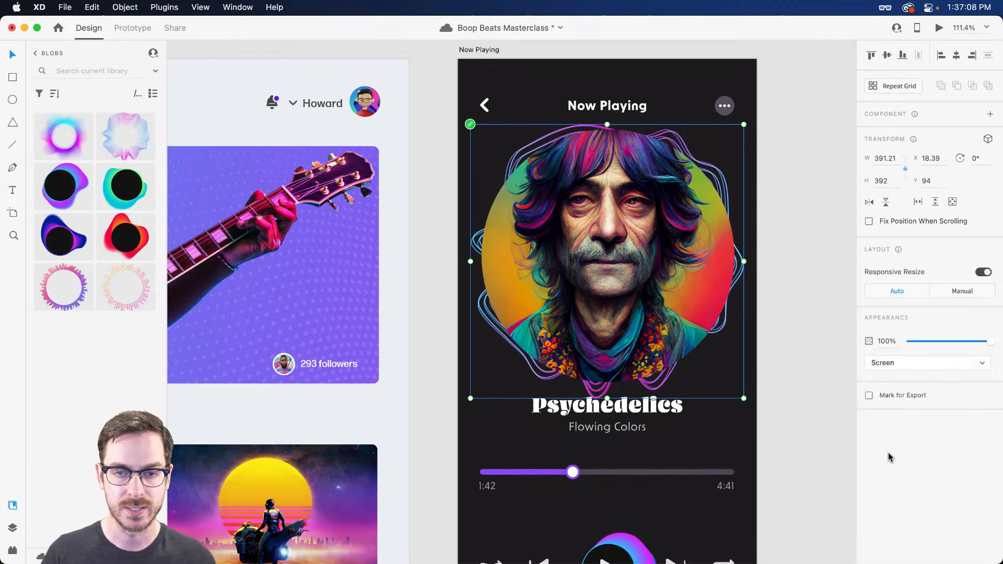
click(910, 362)
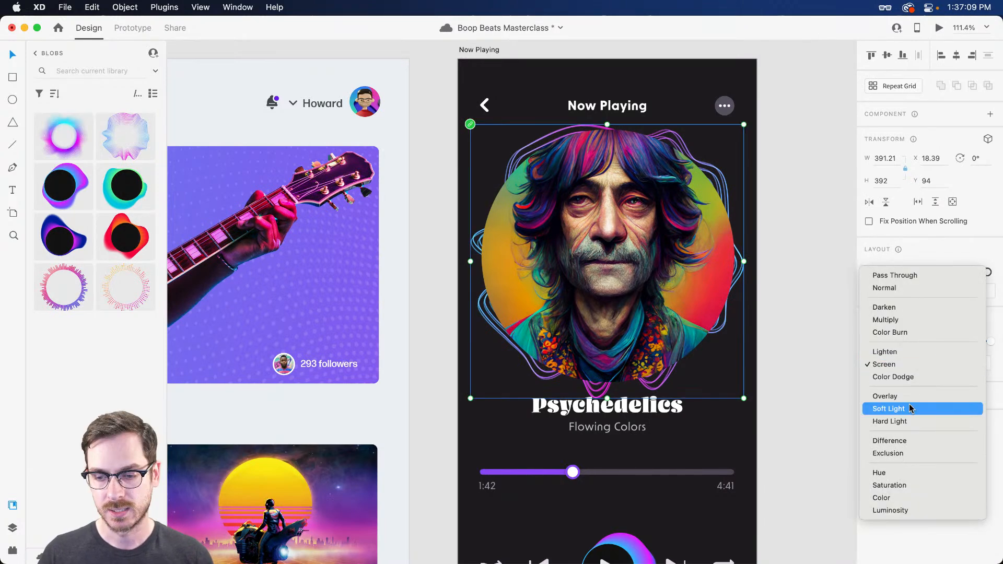
click(908, 376)
key(super+z)
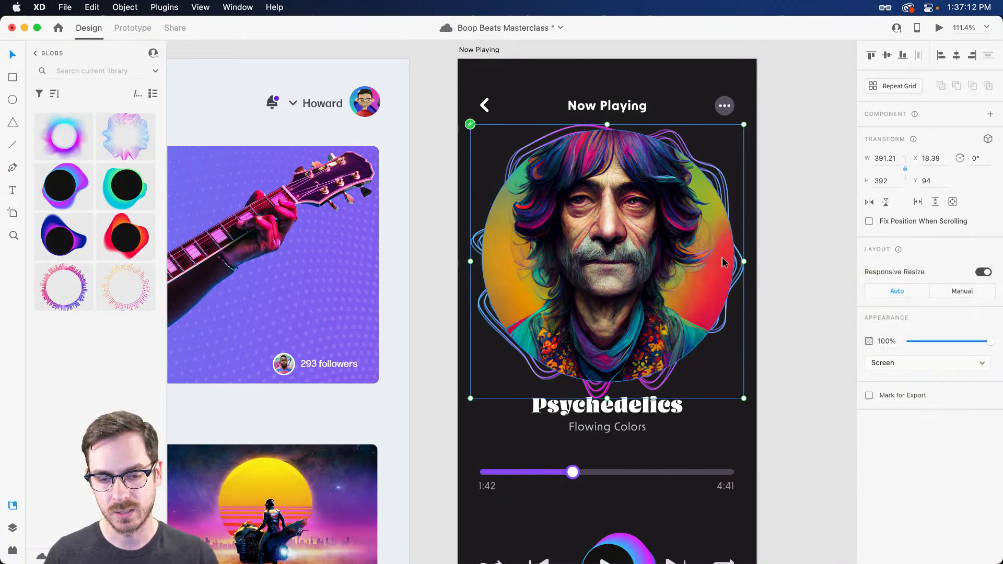
drag(674, 139, 673, 135)
Step: Select the circular portrait with the Layers list showing, undoing an accidental move
click(679, 210)
scroll(679, 209, up, 3)
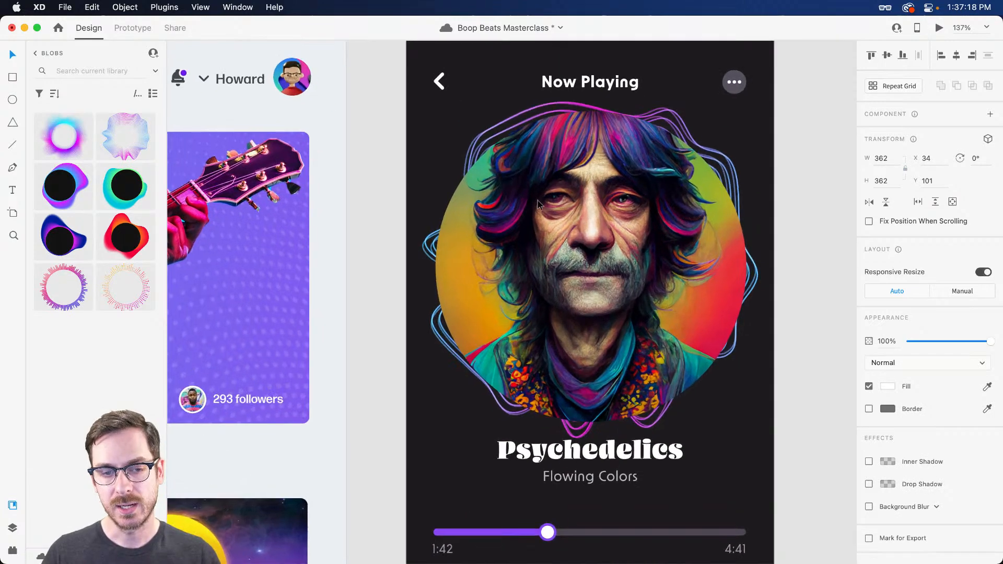
key(super+y)
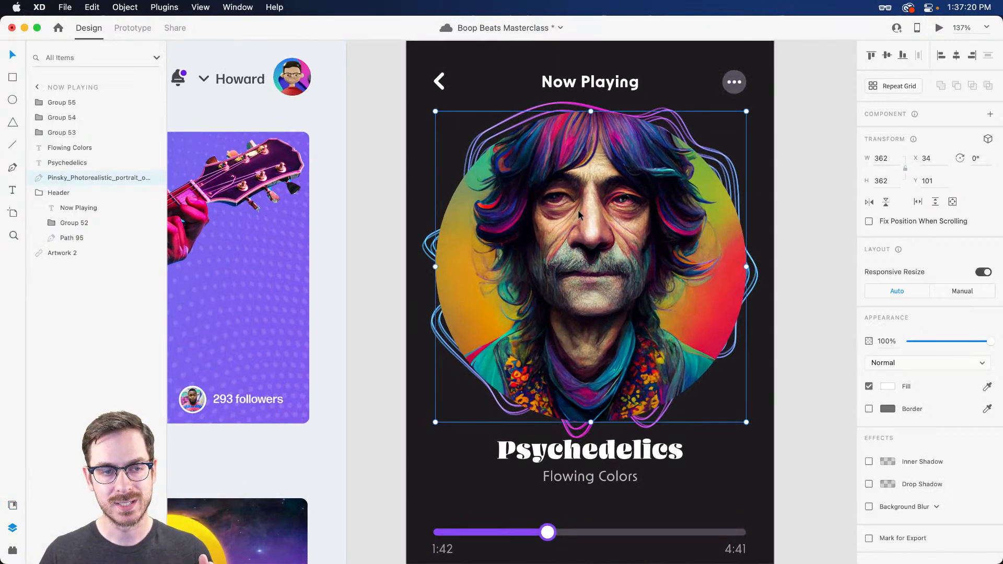
mouse_move(578, 208)
mouse_down()
mouse_move(622, 209)
mouse_move(580, 201)
mouse_up()
key(super+z)
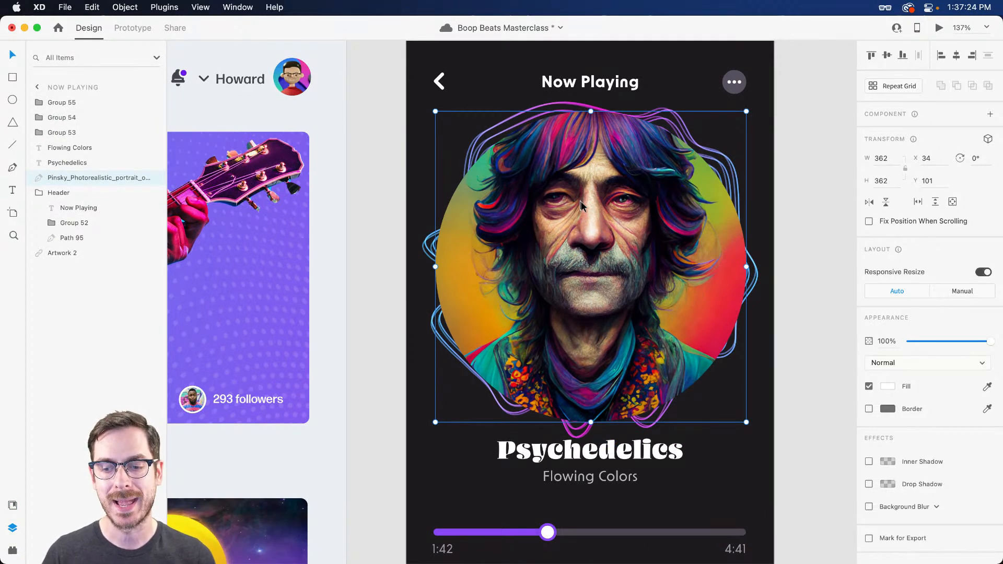
Step: Give the portrait an 8 px border in the dark background colour and shrink Artwork 2 slightly
click(988, 410)
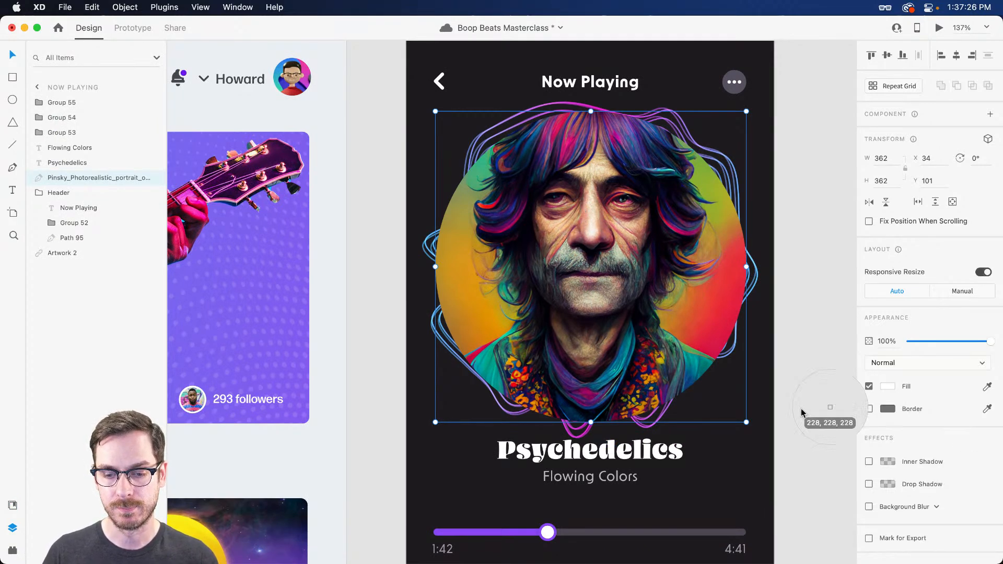
click(766, 395)
text(10)
key(Return)
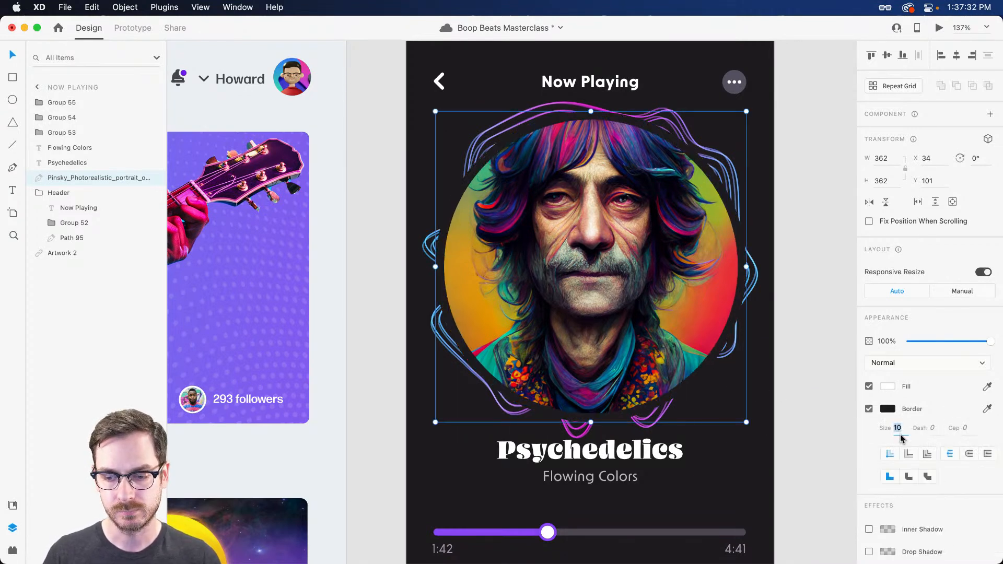
key(Down)
key(Down)
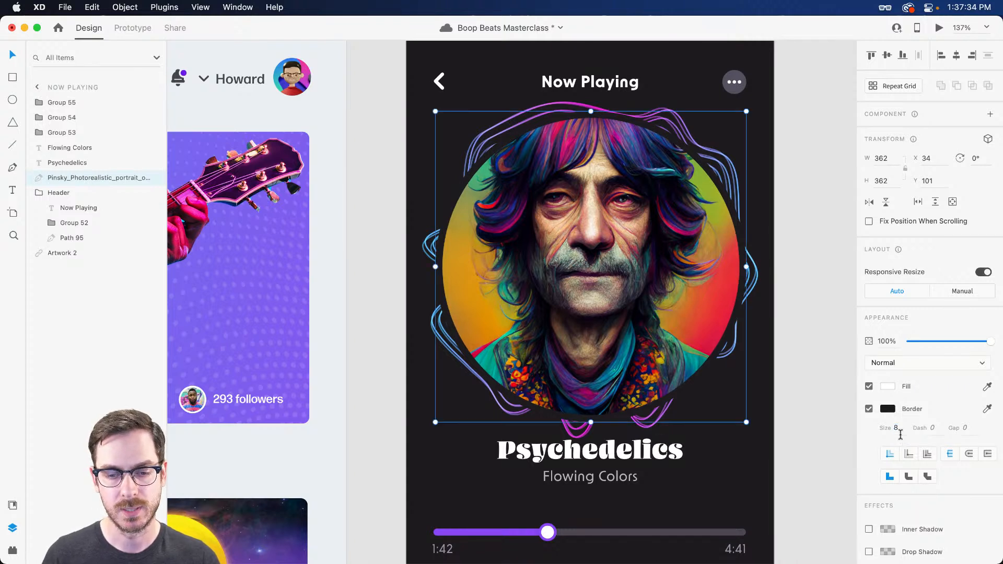
click(758, 269)
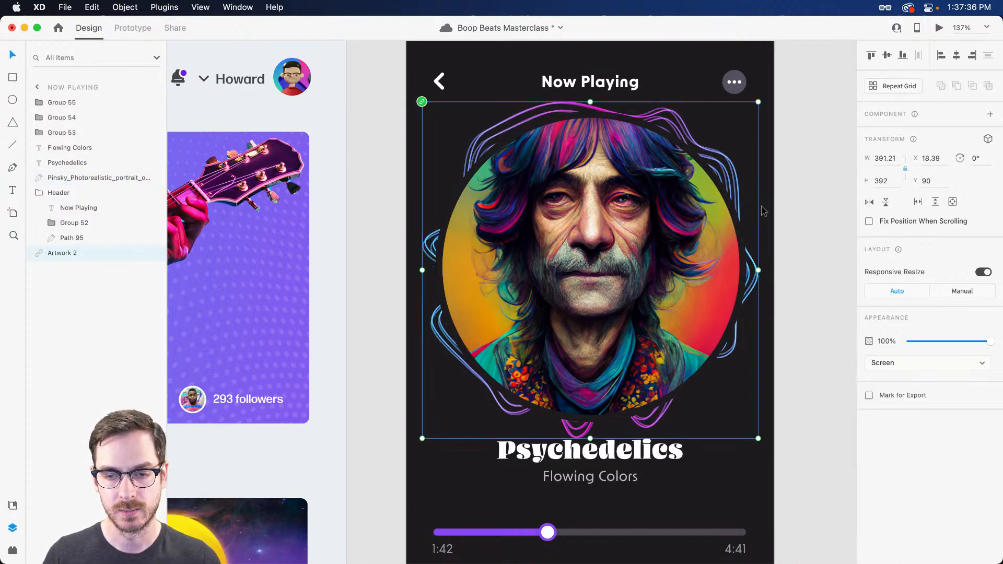
drag(758, 102, 756, 104)
Step: Nudge the titles and progress slider down and move the playback controls up toward them
click(601, 452)
shift+click(614, 483)
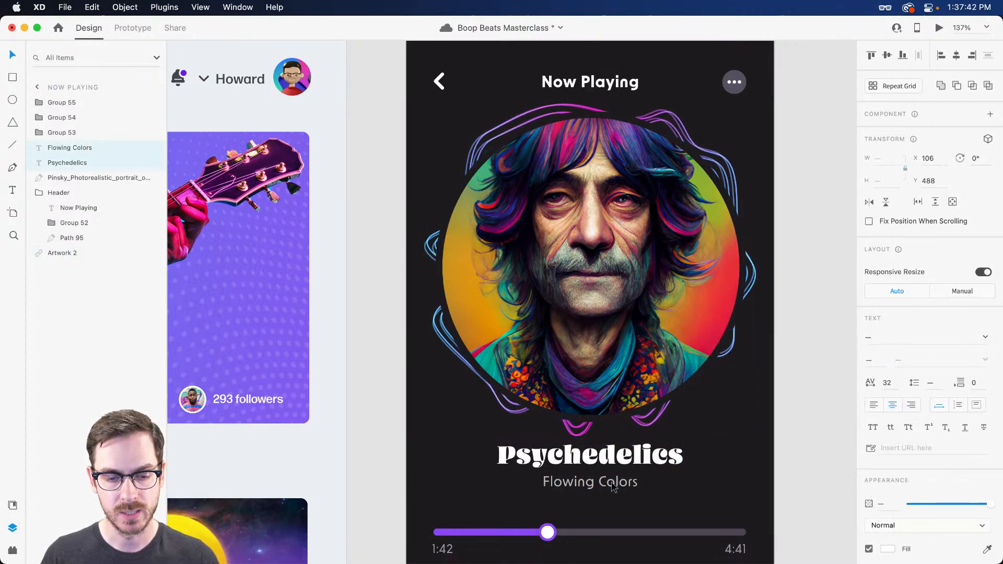
scroll(614, 487, down, 5)
shift+click(547, 284)
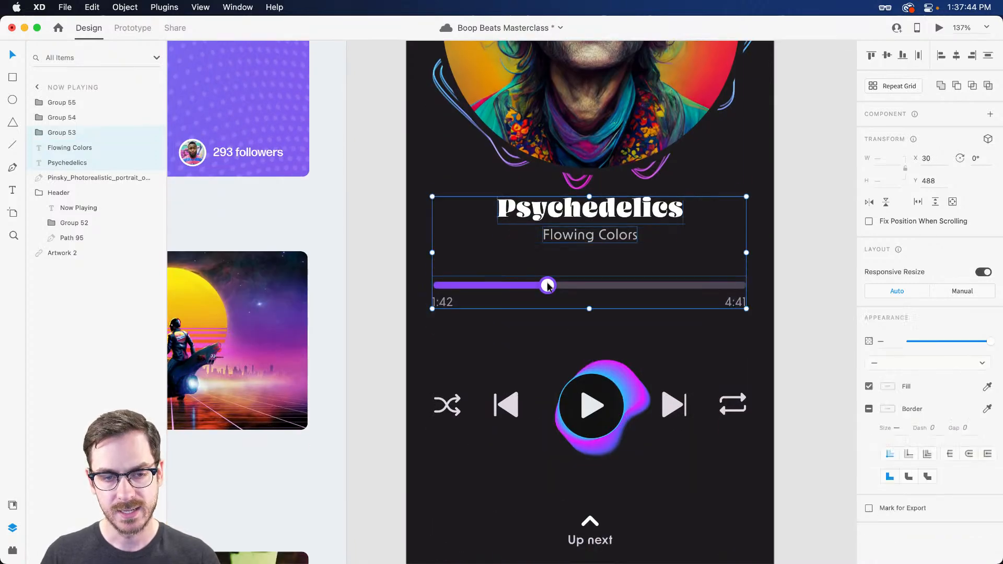
drag(548, 282, 548, 283)
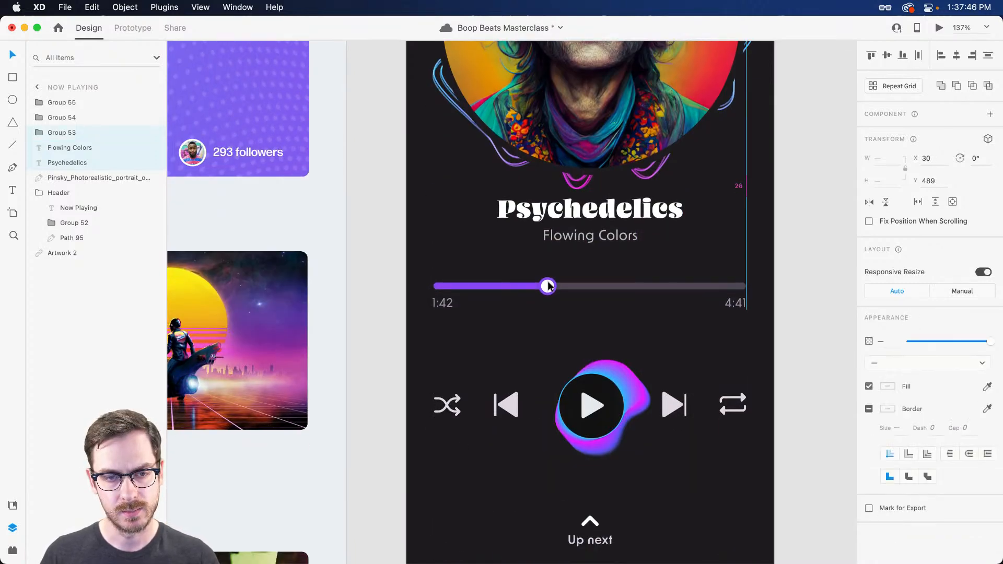
drag(588, 412, 588, 396)
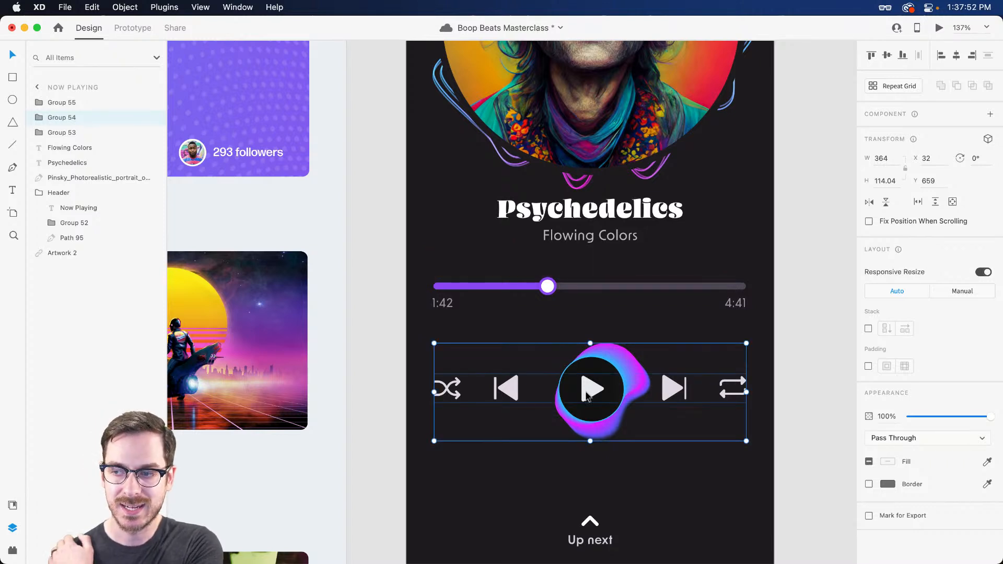
Step: Move all the player content slightly down and check the Now Playing screen in preview
scroll(670, 256, up, 5)
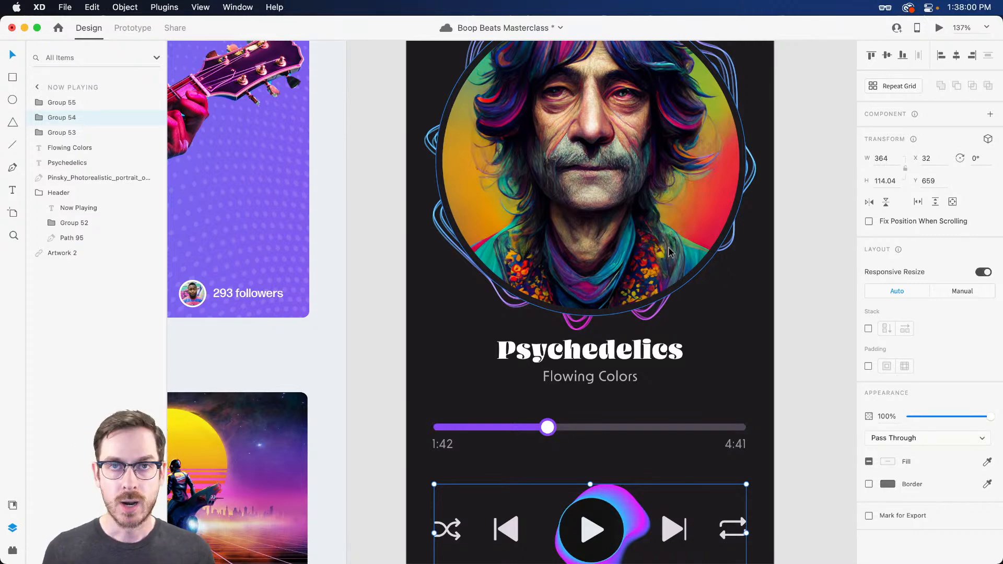
click(650, 238)
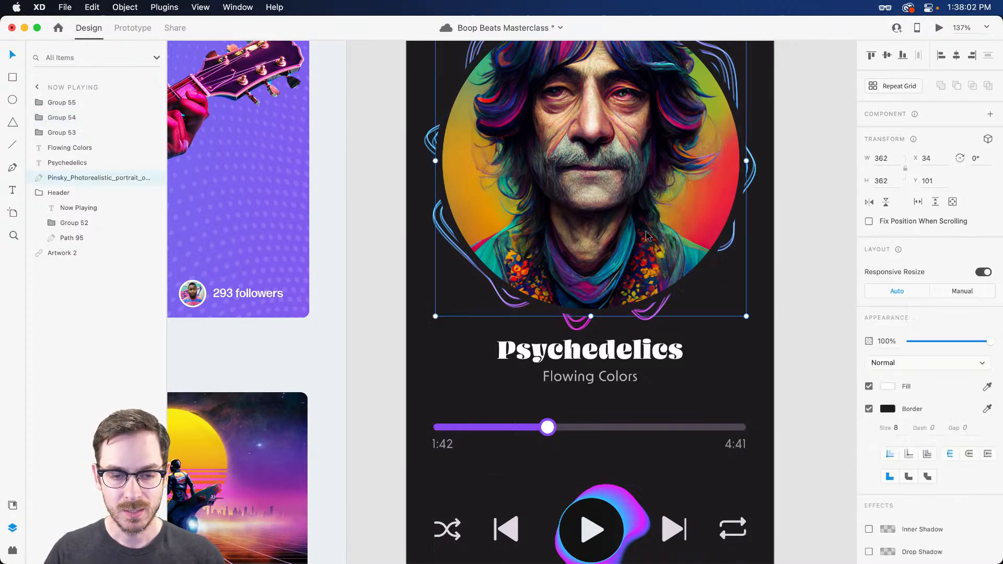
scroll(647, 235, up, 3)
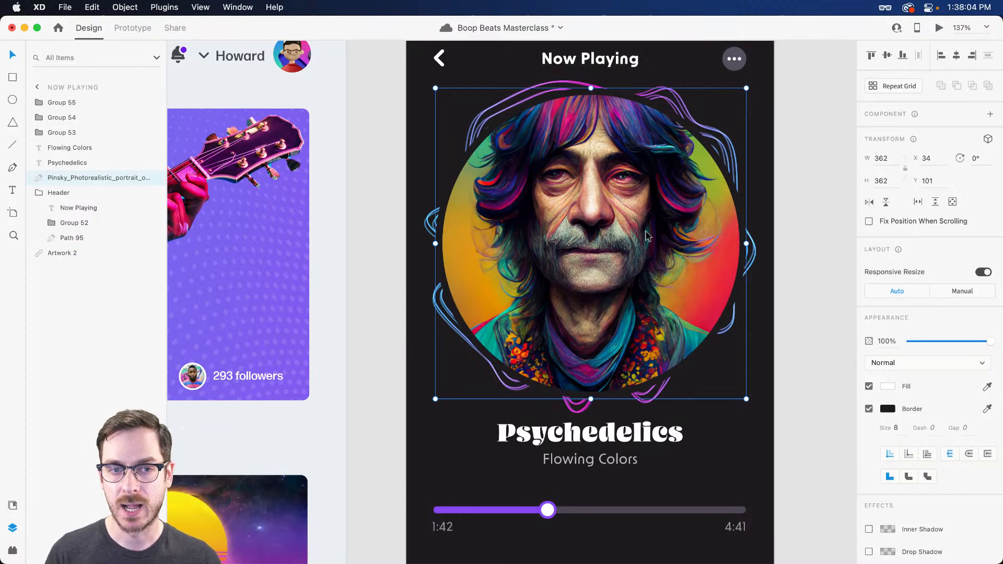
drag(410, 130, 679, 470)
drag(617, 384, 617, 399)
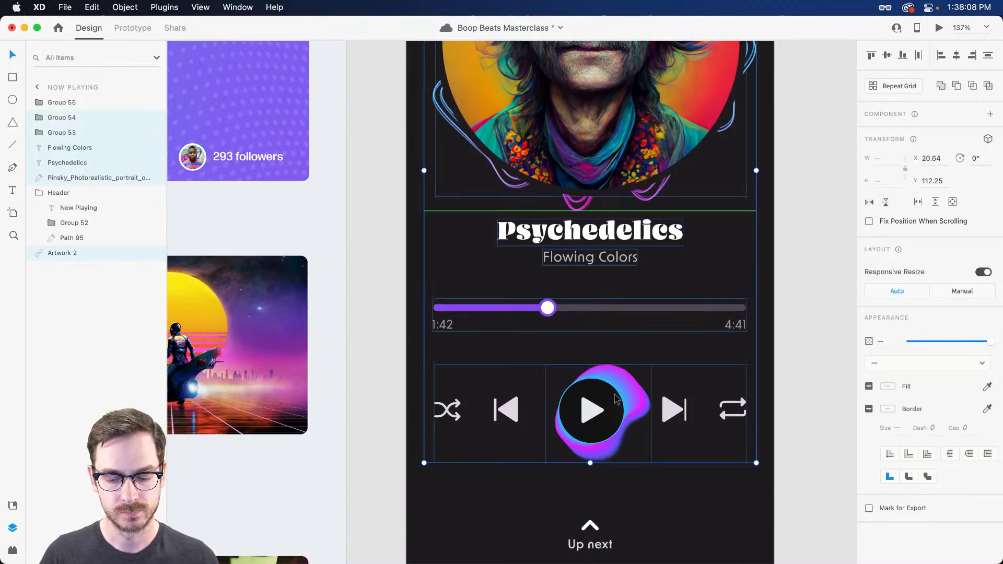
key(super+Return)
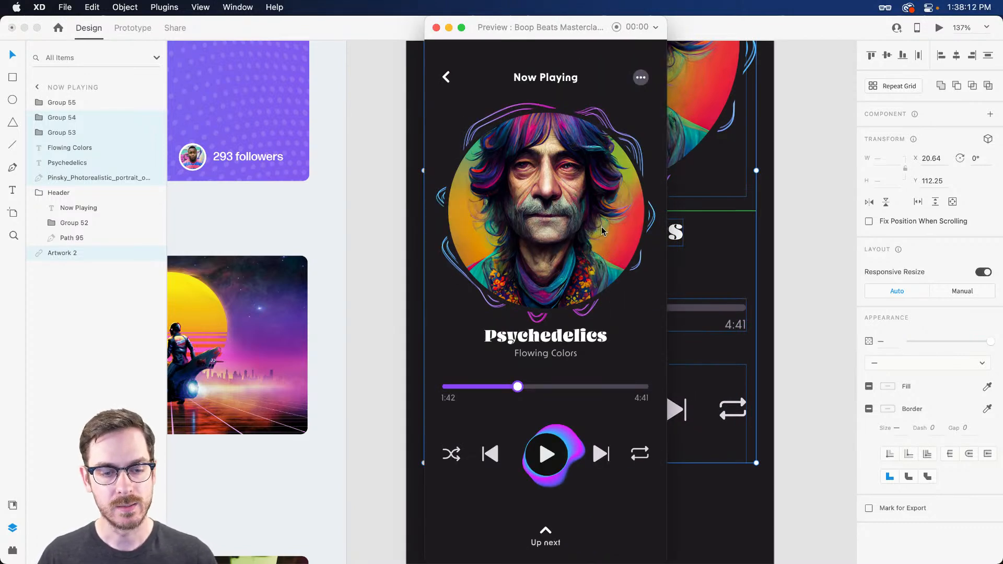
key(super+w)
Step: Bring up the mobile and tablet artboard size presets
scroll(586, 247, down, 5)
click(759, 171)
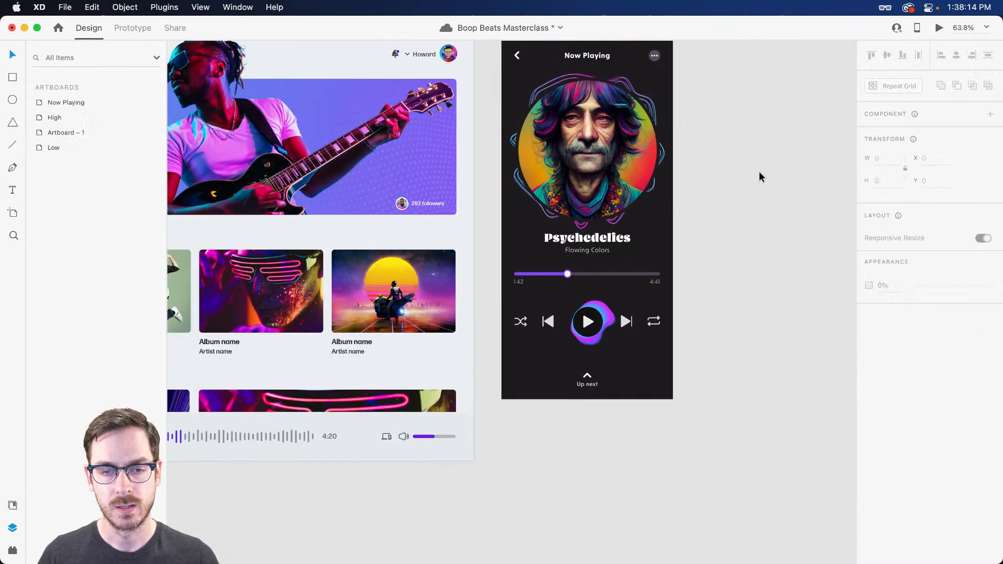
drag(760, 171, 683, 213)
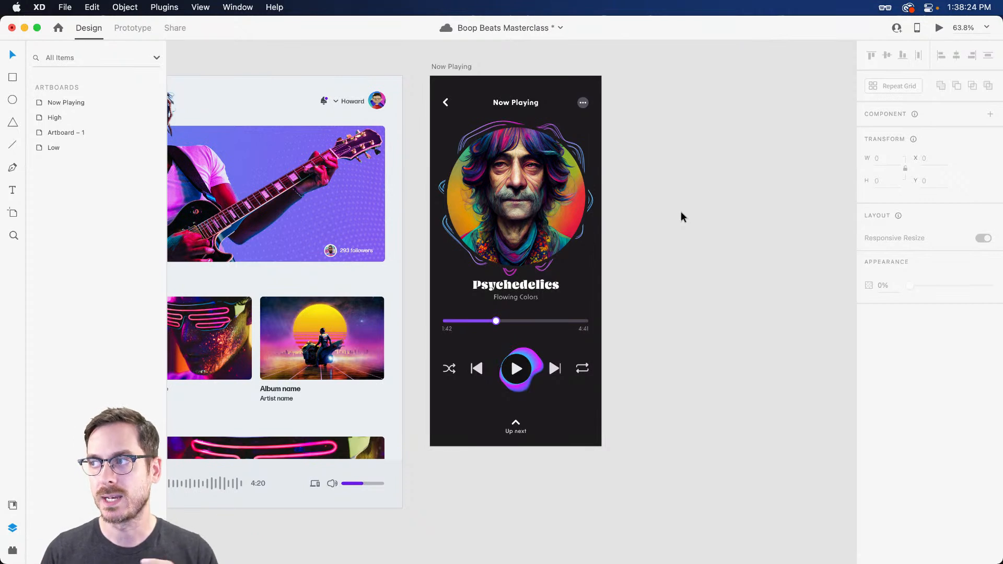
scroll(679, 211, right, 5)
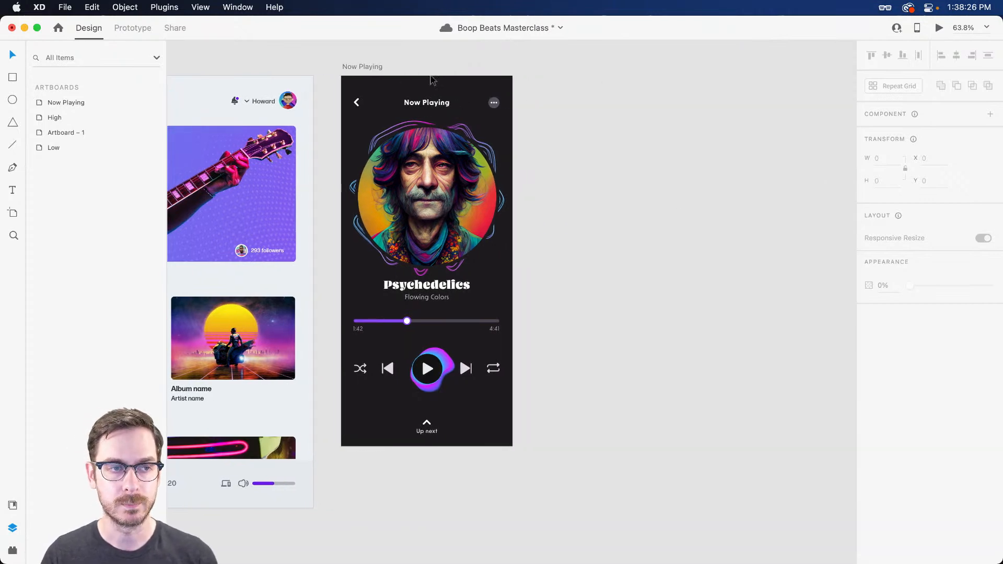
Step: Add an iPhone 13, 12 Pro Max artboard beside Now Playing, filled with its dark colour
key(a)
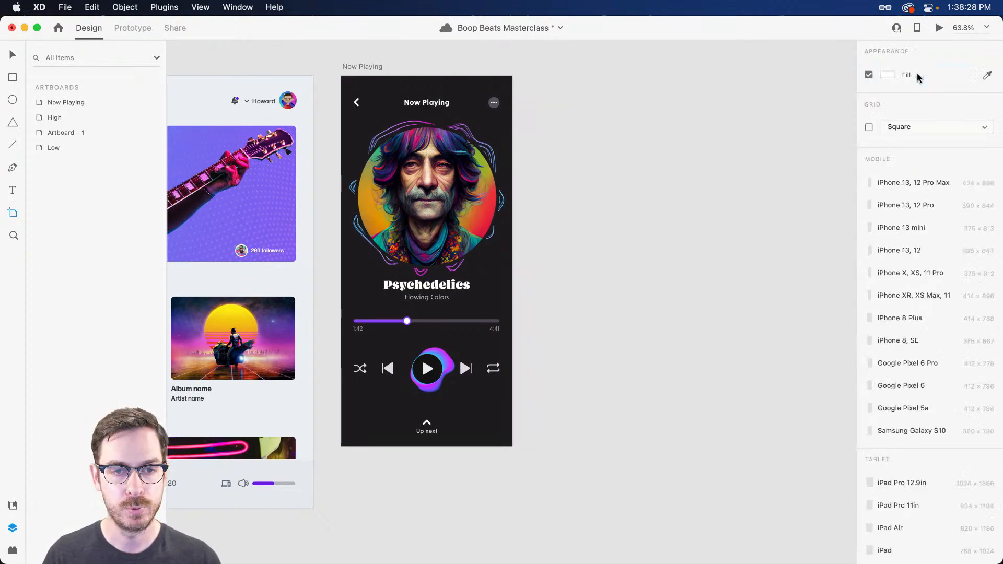
click(920, 73)
key(v)
key(i)
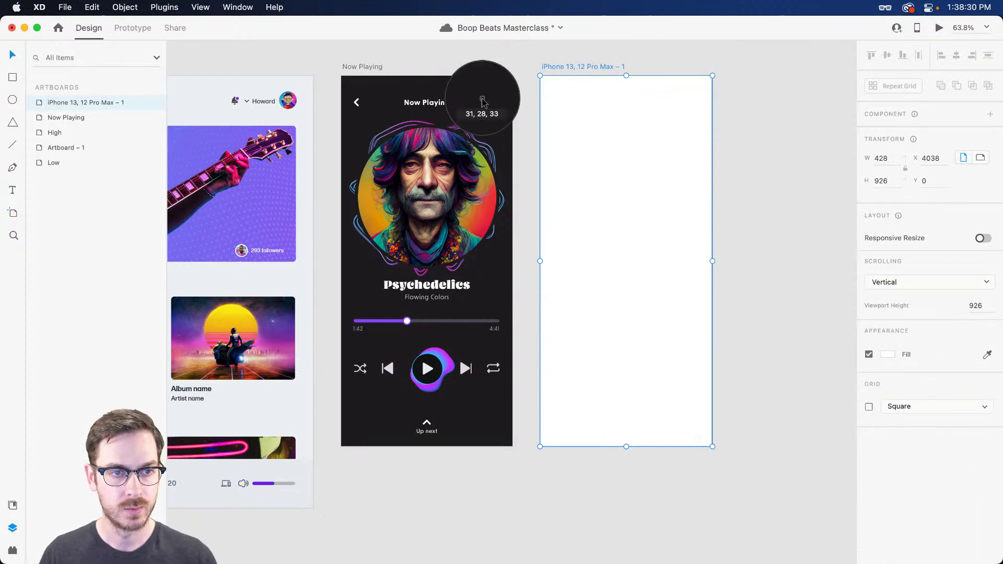
click(482, 95)
drag(594, 68, 577, 66)
Step: Paste a copy of the Now Playing header group onto the new artboard
scroll(609, 117, right, 3)
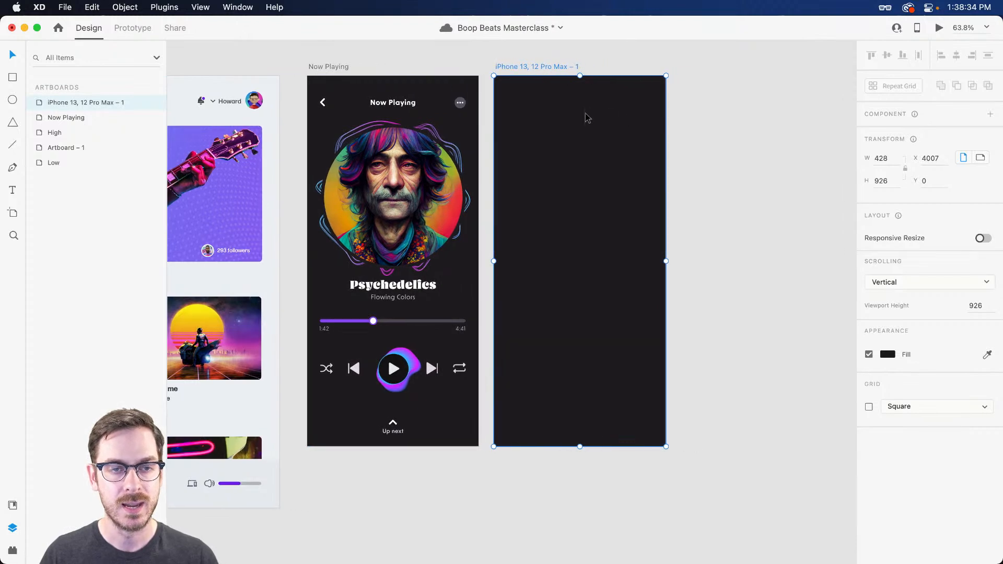
click(406, 107)
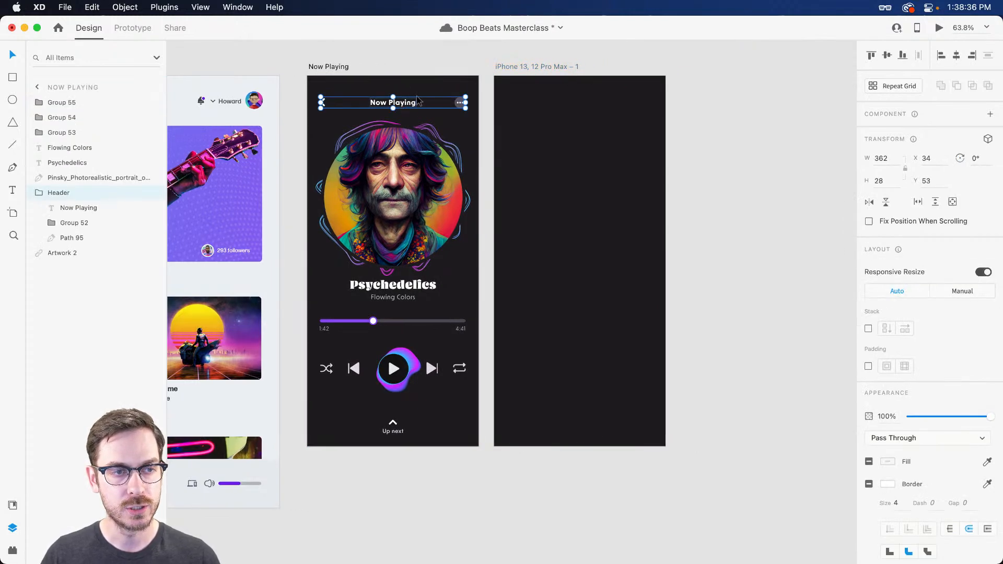
click(610, 119)
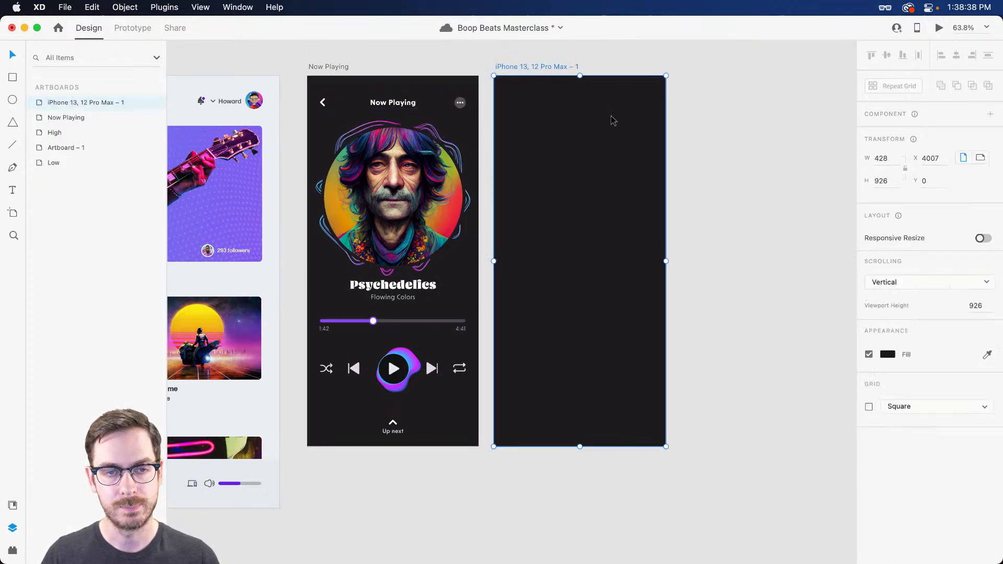
key(super+v)
click(763, 140)
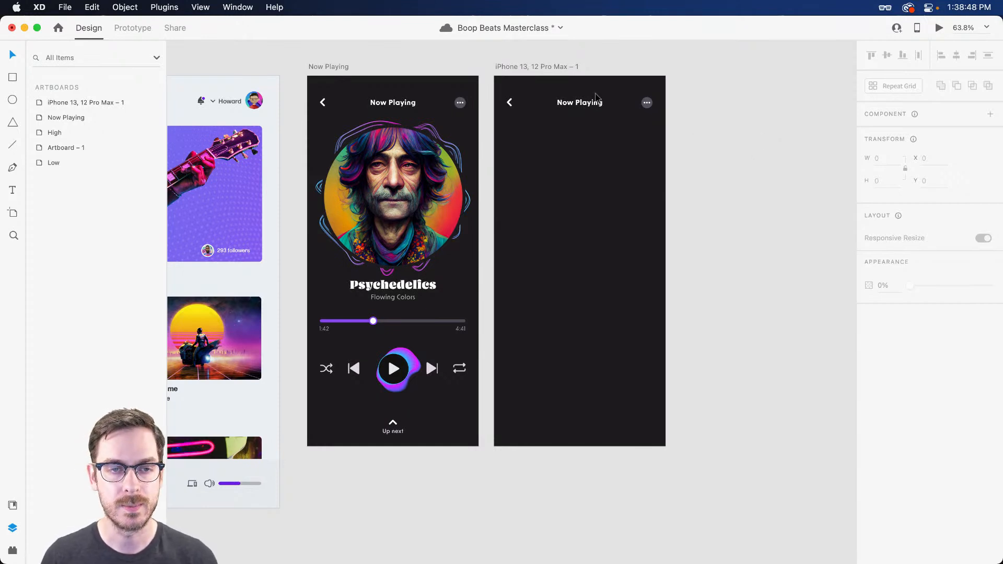
Step: Save the document
scroll(581, 87, up, 5)
scroll(590, 91, up, 3)
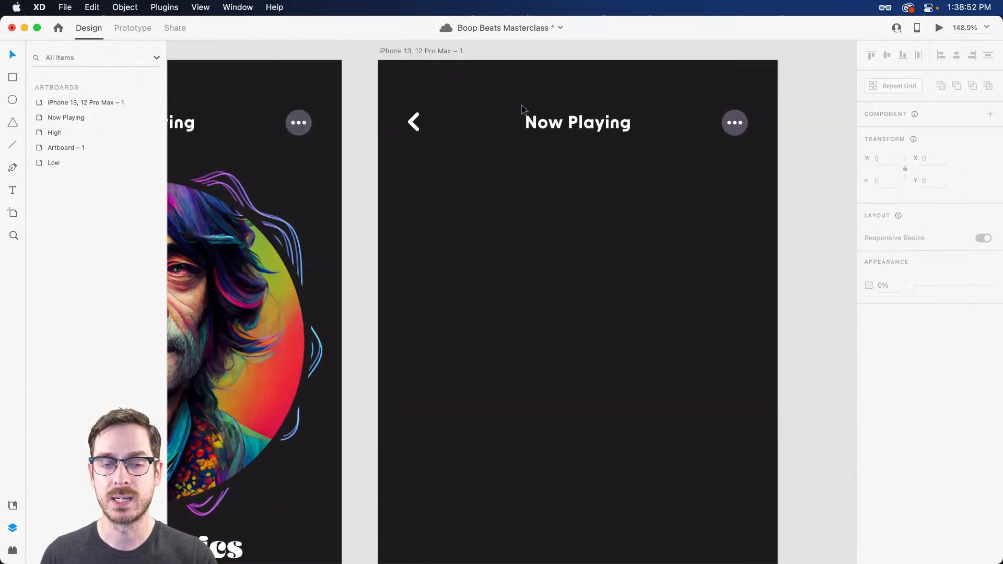
key(super+s)
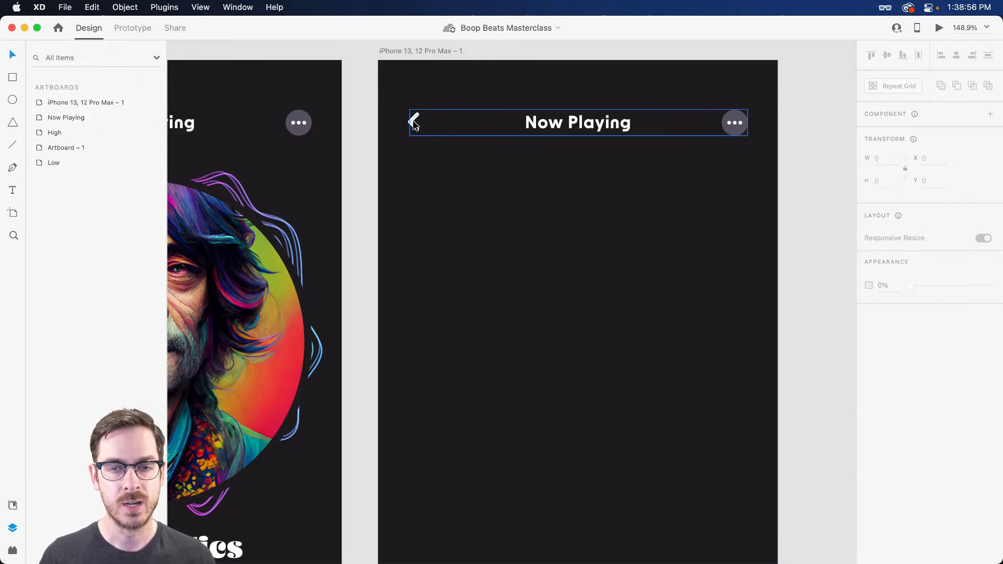
Step: Delete the back arrow from the copied header group
double_click(740, 128)
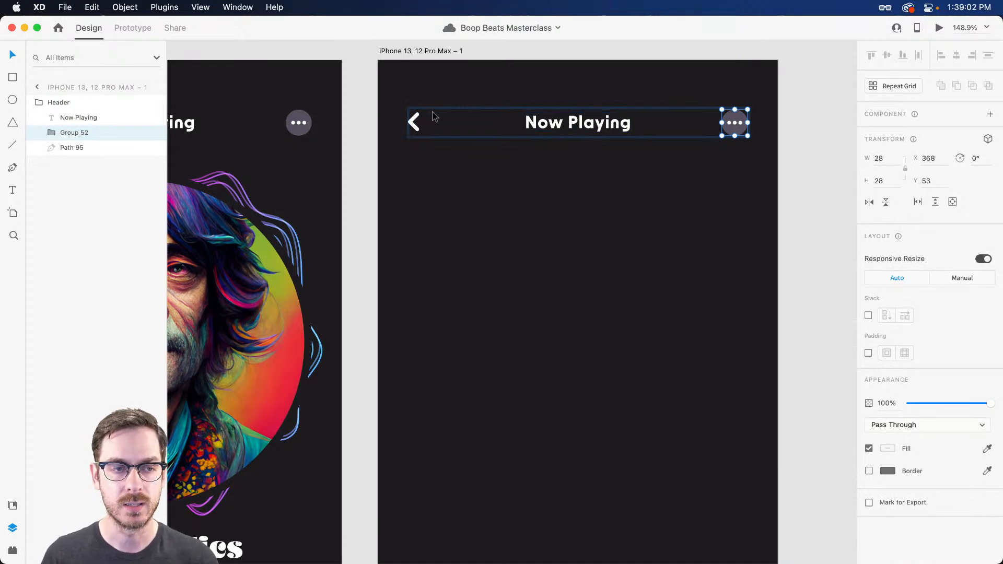
key(Escape)
click(413, 125)
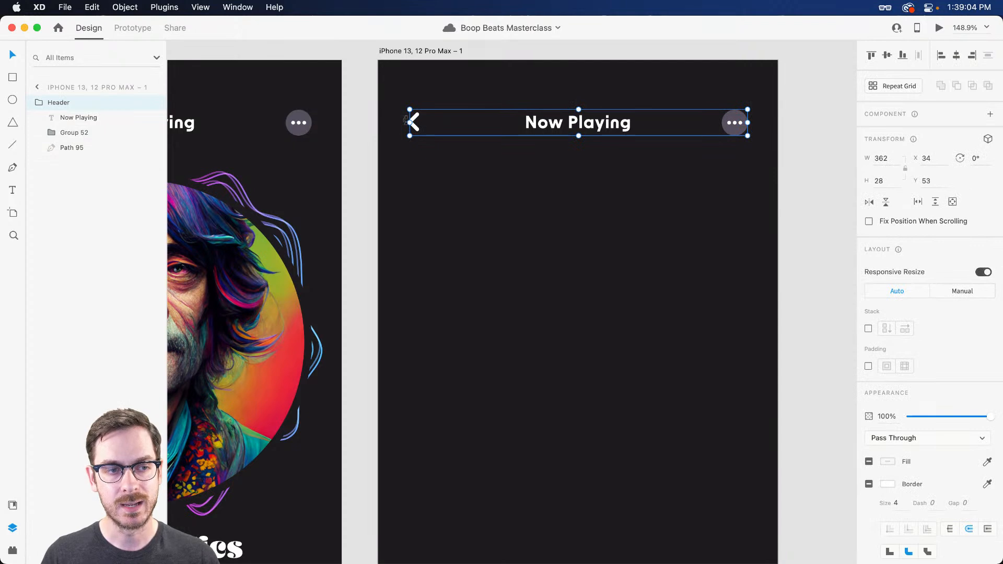
double_click(414, 123)
key(Delete)
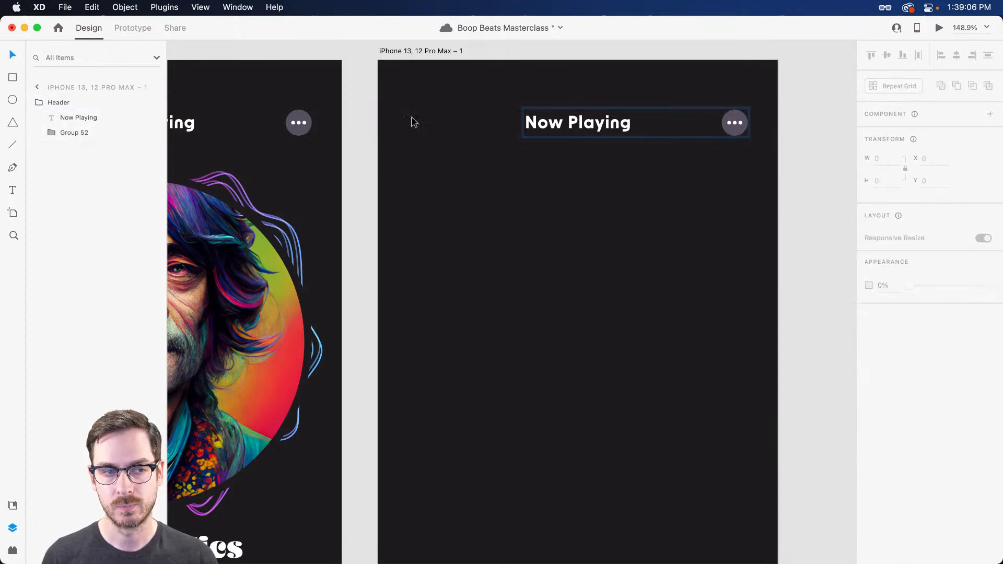
click(583, 129)
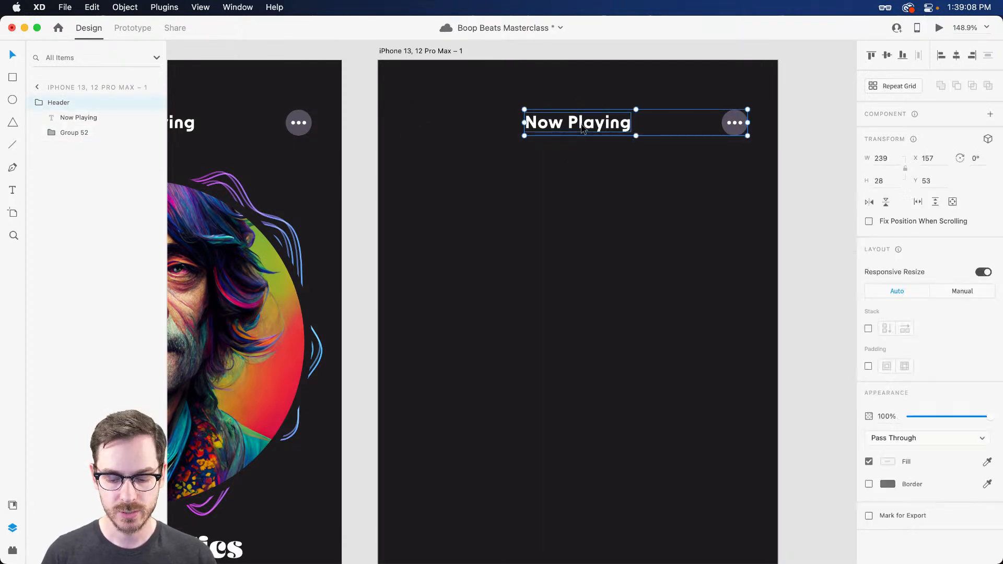
Step: Copy the Now Playing artboard's guides
scroll(304, 107, left, 10)
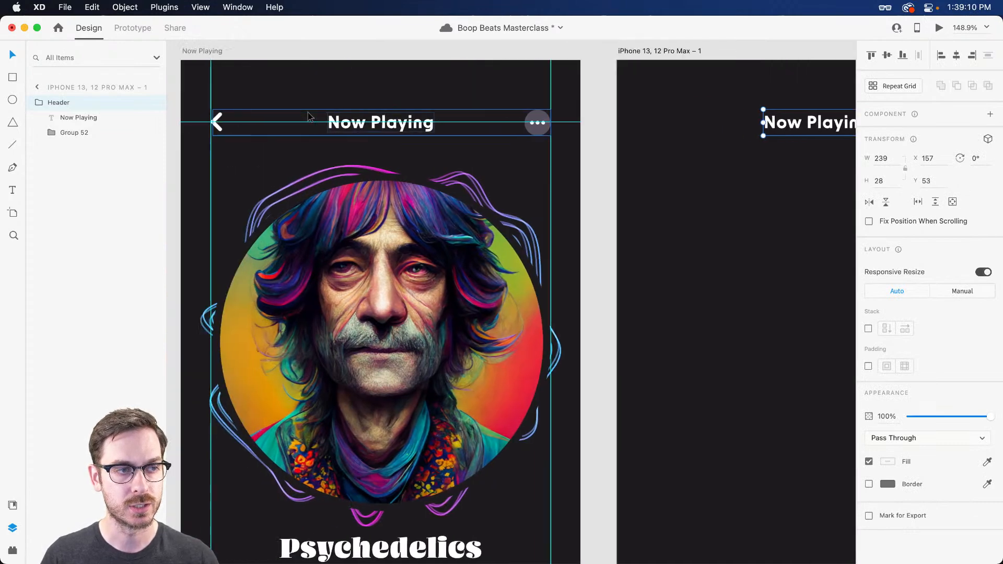
click(215, 56)
click(164, 7)
mouse_move(200, 7)
mouse_move(235, 204)
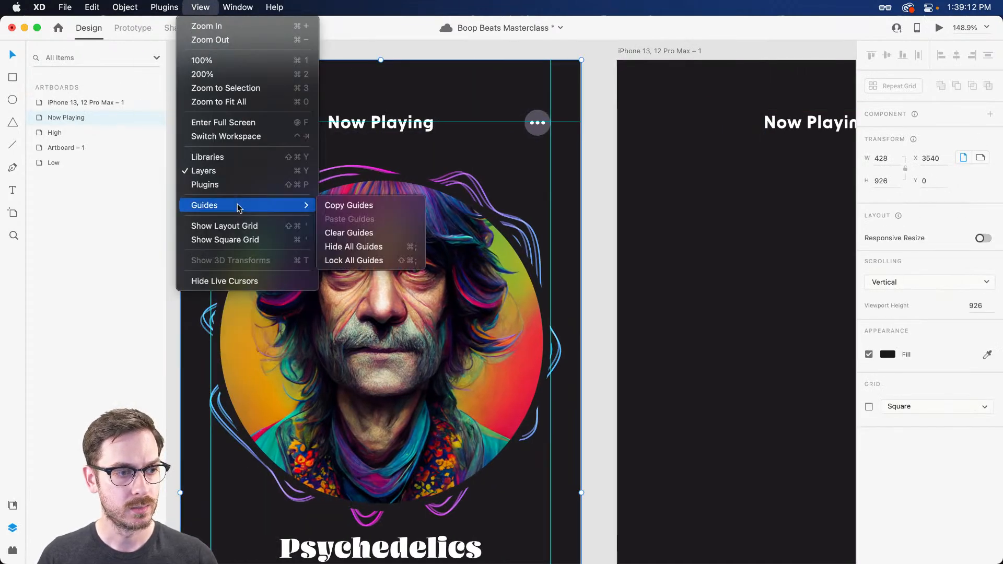
click(349, 204)
Step: Paste those guides onto the new iPhone artboard
click(660, 51)
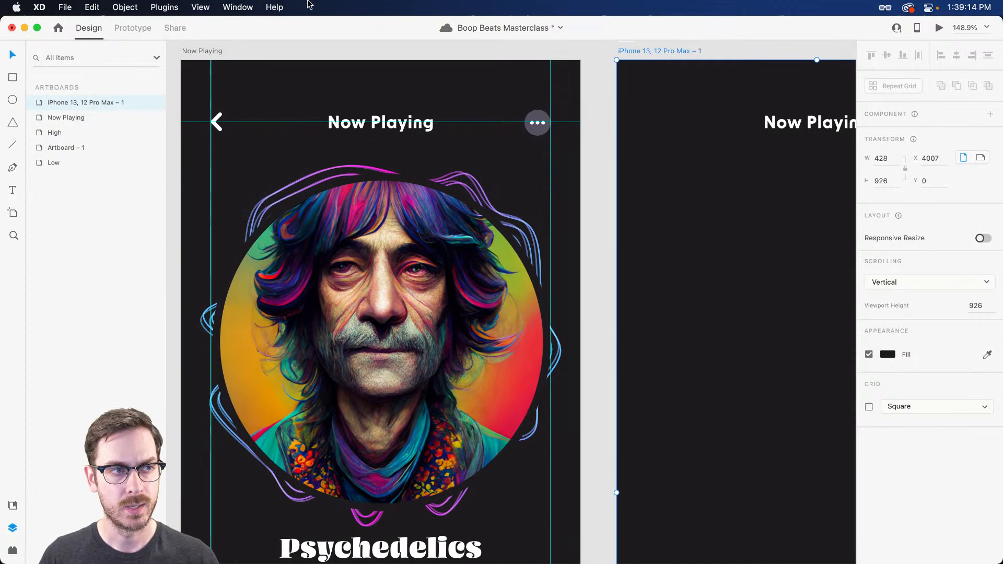
click(199, 6)
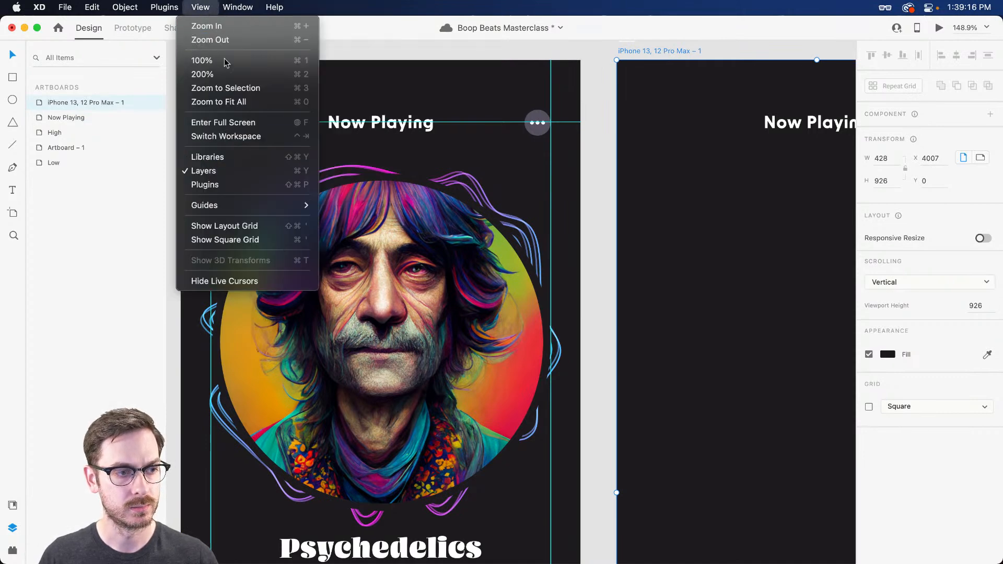
mouse_move(234, 211)
click(355, 219)
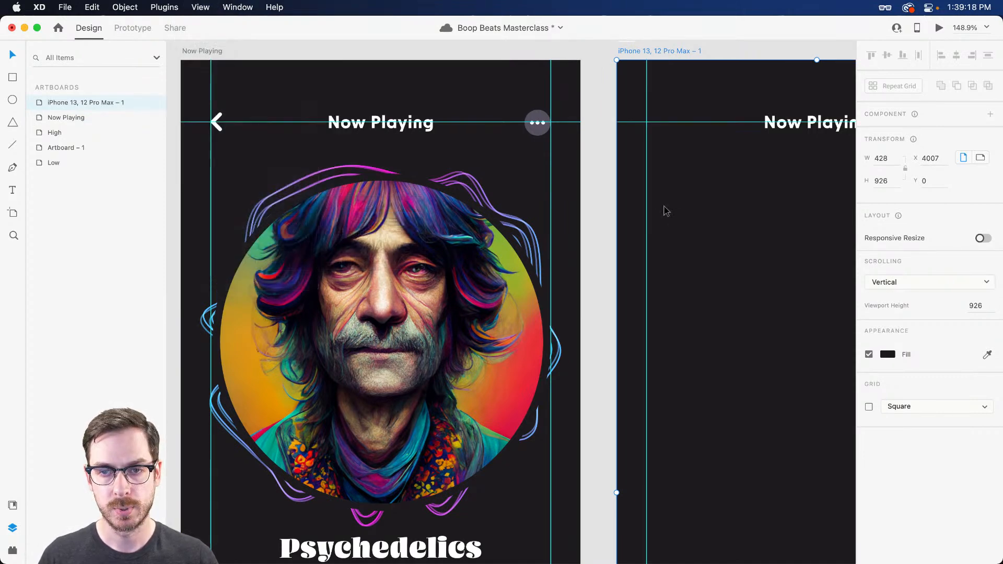
scroll(663, 209, right, 10)
scroll(661, 210, left, 5)
click(583, 194)
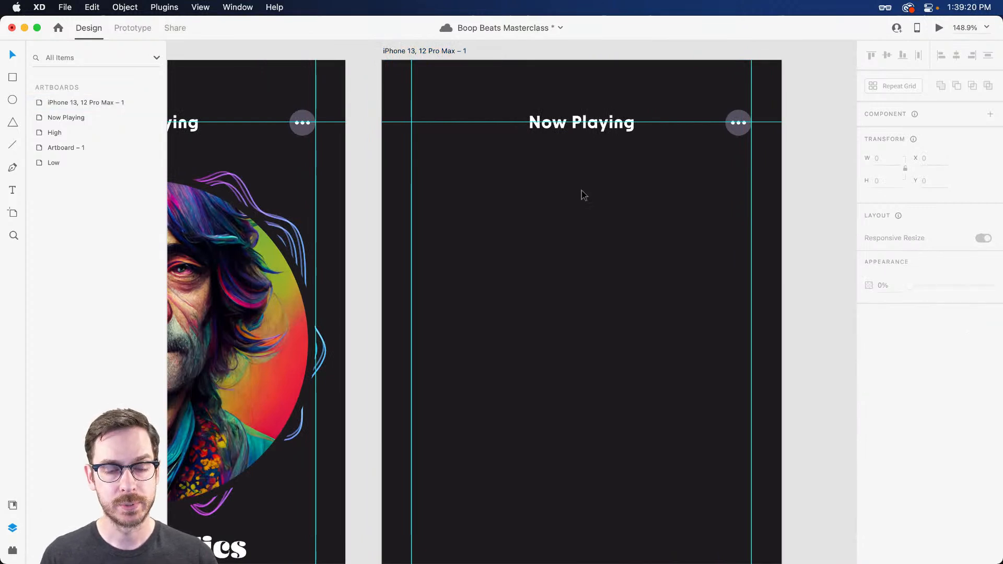
click(544, 128)
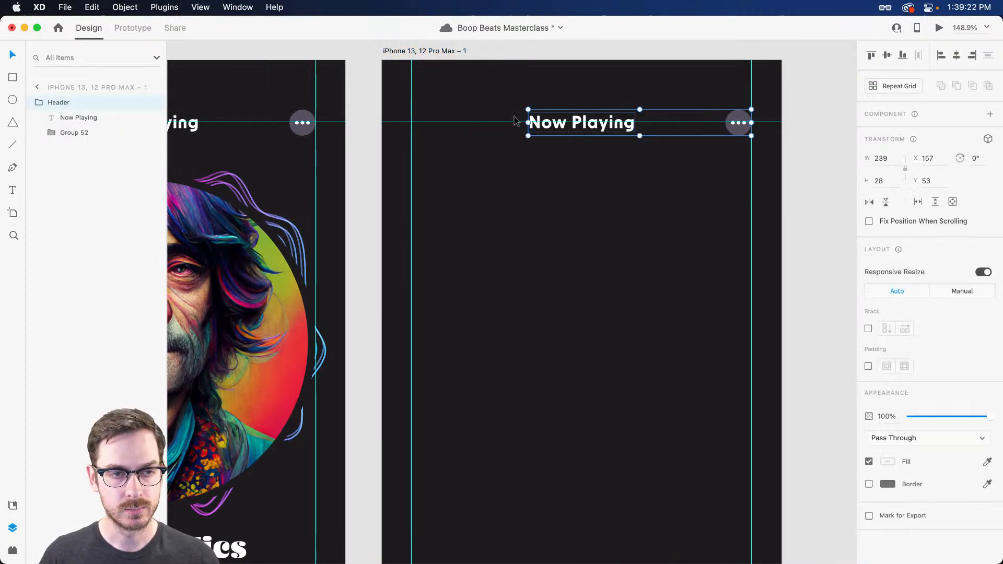
Step: Draw a small circle at the header's left end and fill it with a borderless Toy Faces robot avatar
double_click(543, 128)
key(e)
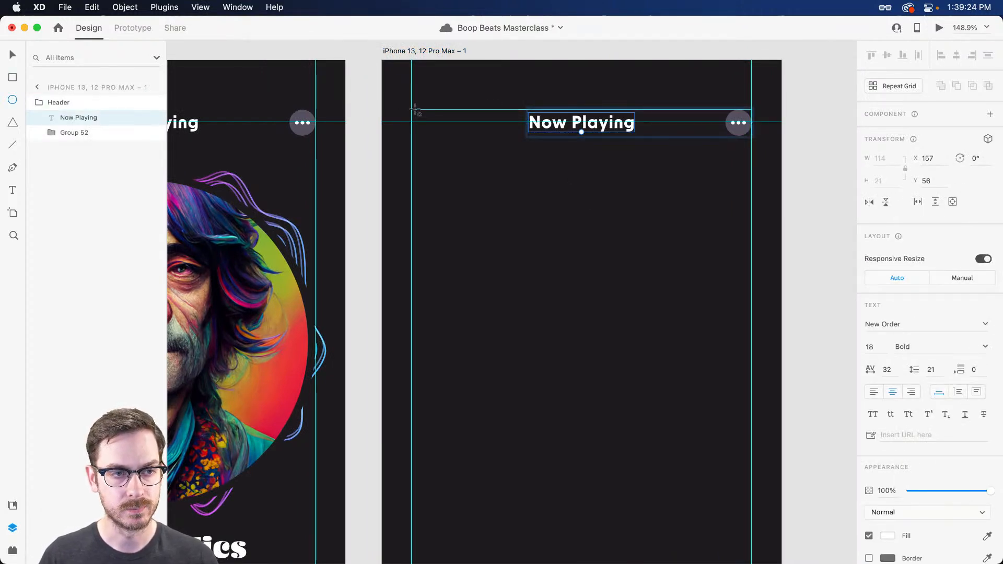
drag(413, 110, 442, 136)
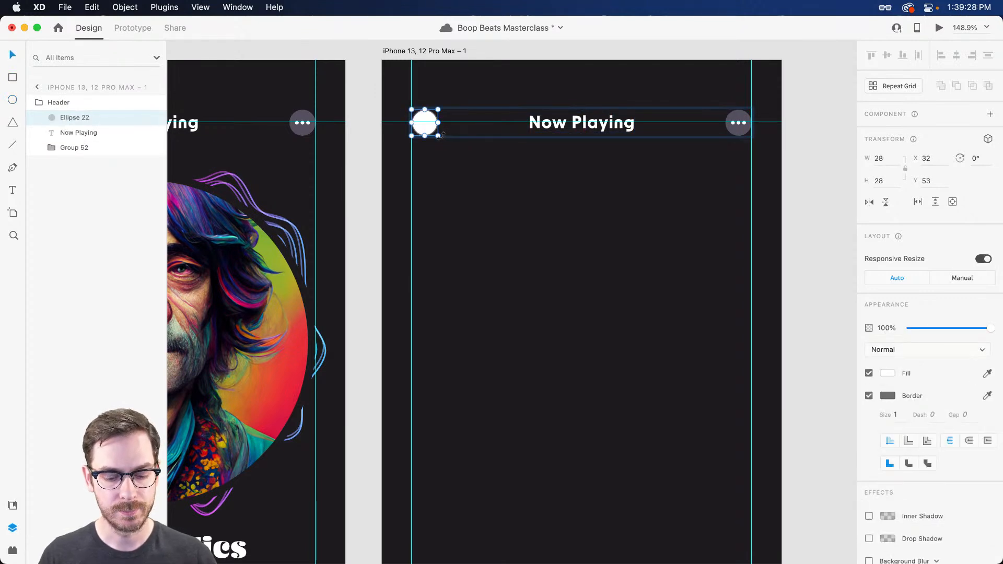
key(super+shift+y)
click(35, 53)
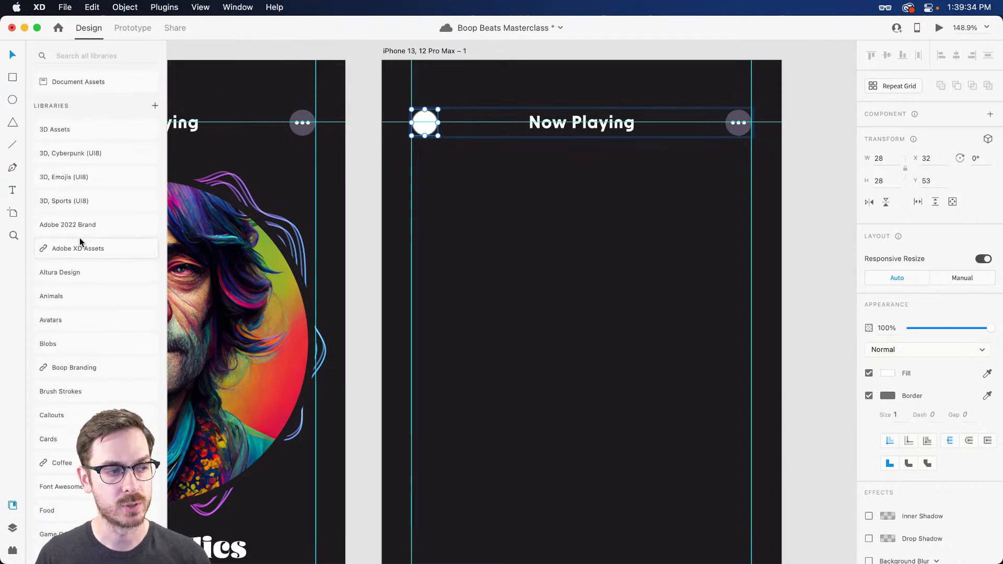
scroll(130, 358, down, 5)
click(44, 481)
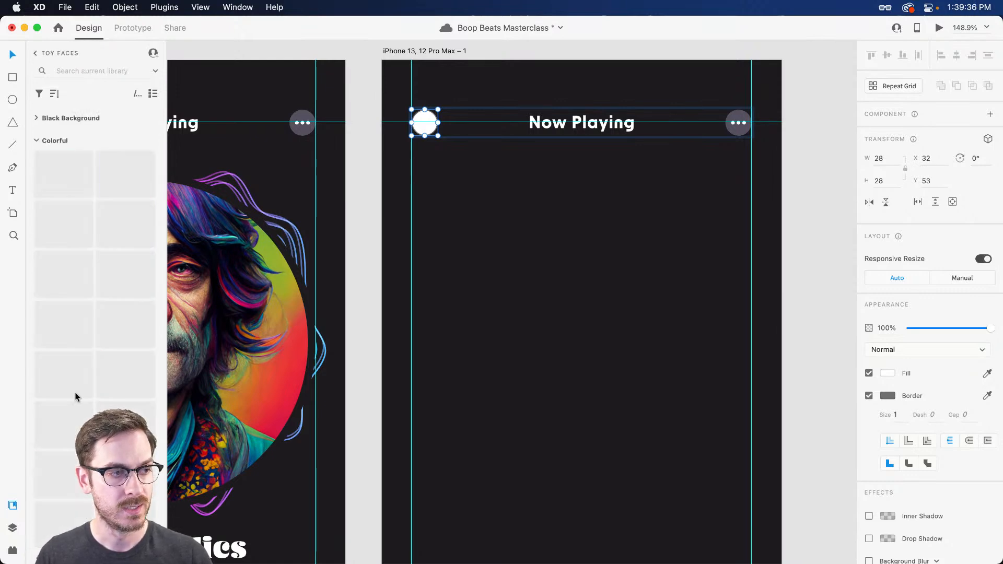
drag(63, 424, 424, 122)
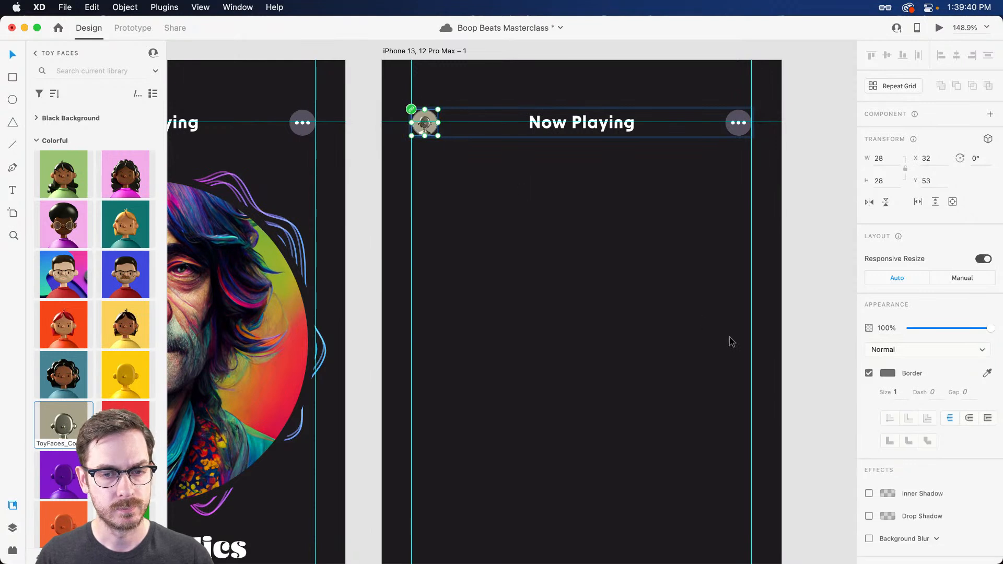
click(869, 374)
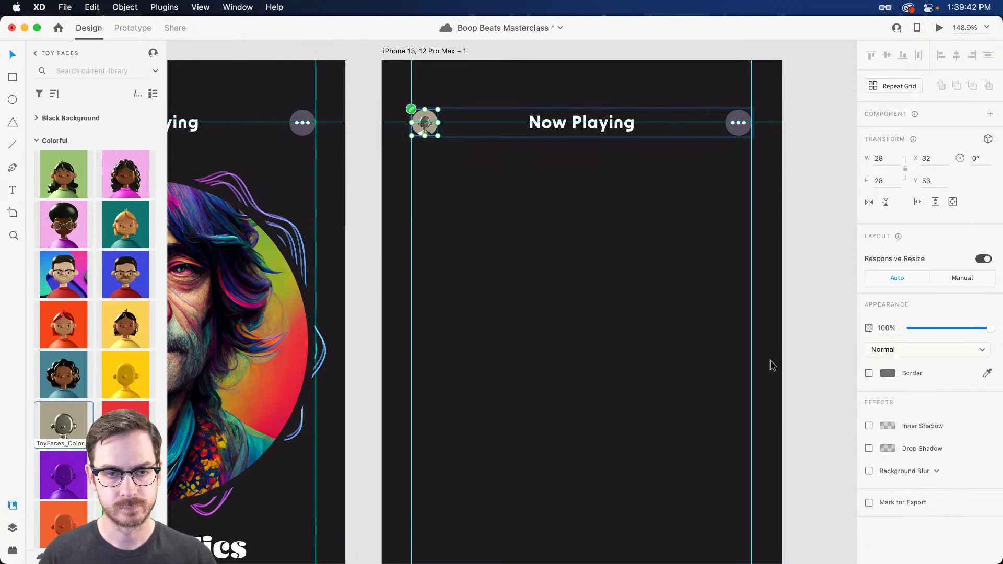
Step: Retype the header title as 'Home' and preview the artboard
double_click(605, 128)
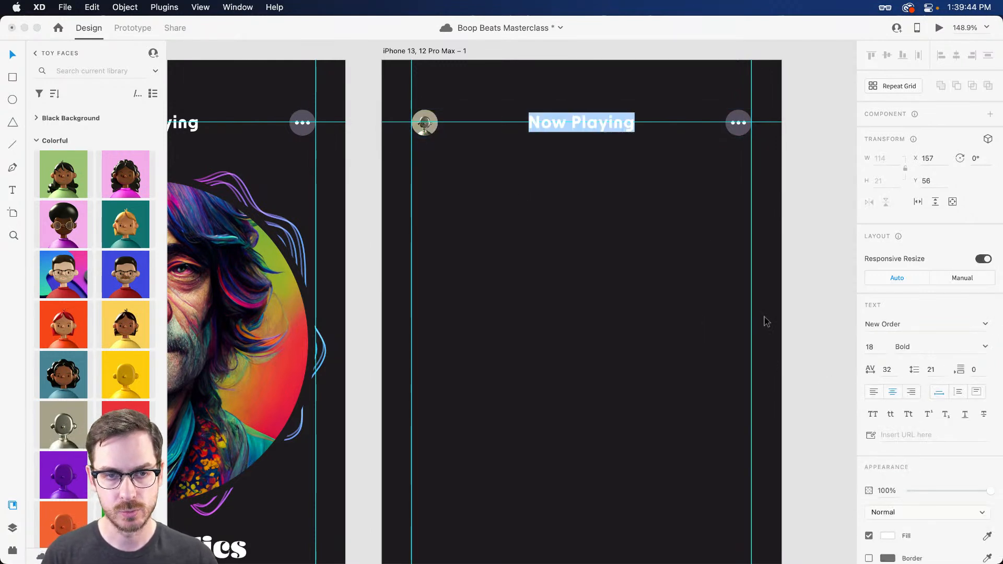
text(Home)
key(super+Return)
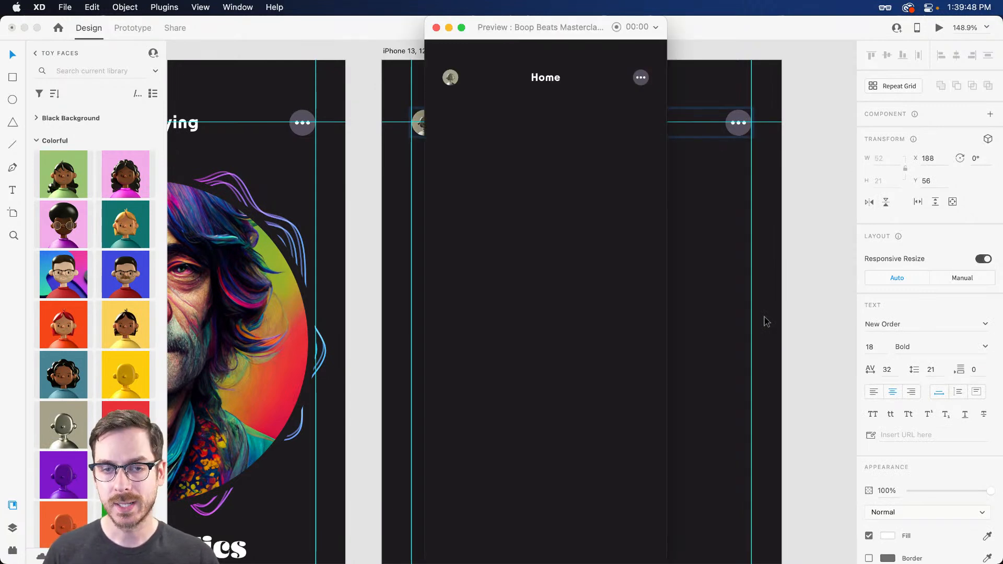
Step: Duplicate the header into a row below, with avatar beside the dots and Home left-aligned
key(super+w)
click(439, 97)
click(592, 125)
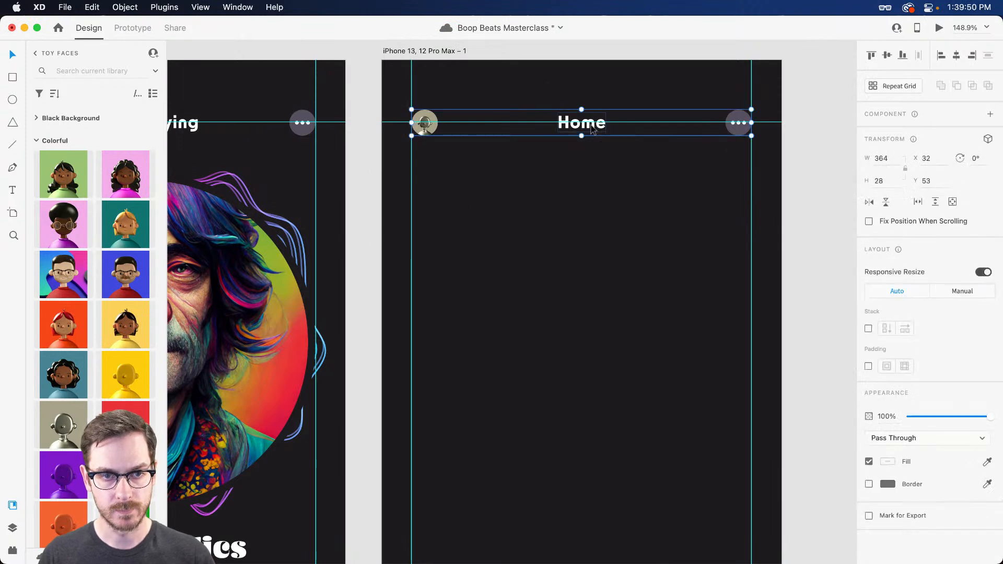
drag(592, 128, 594, 183)
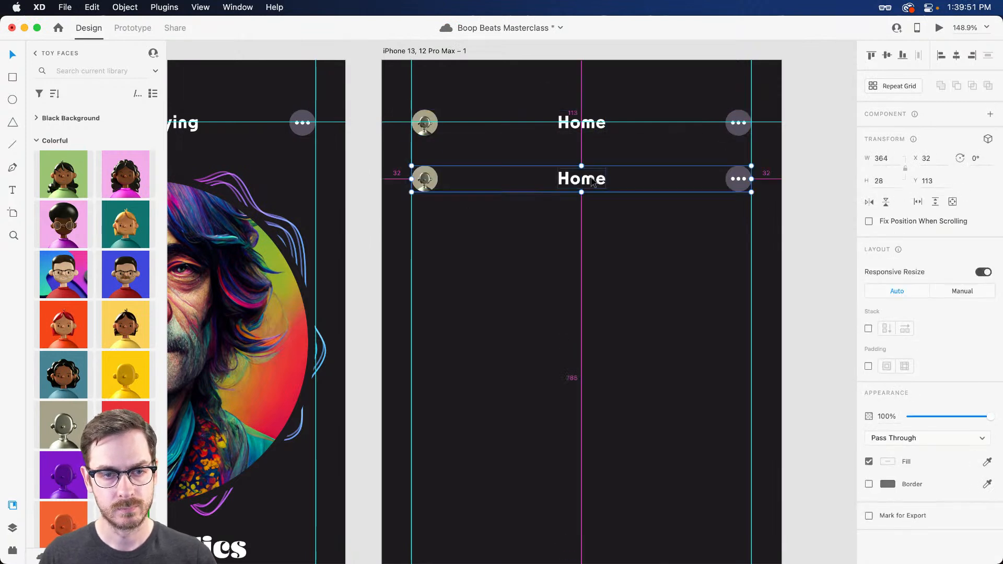
double_click(427, 183)
drag(429, 186, 703, 185)
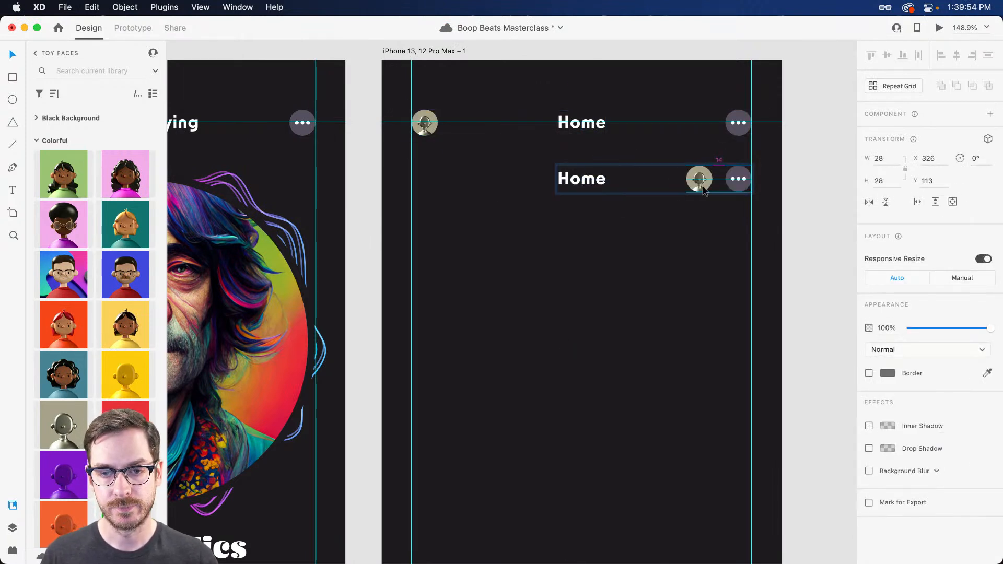
drag(571, 187, 426, 187)
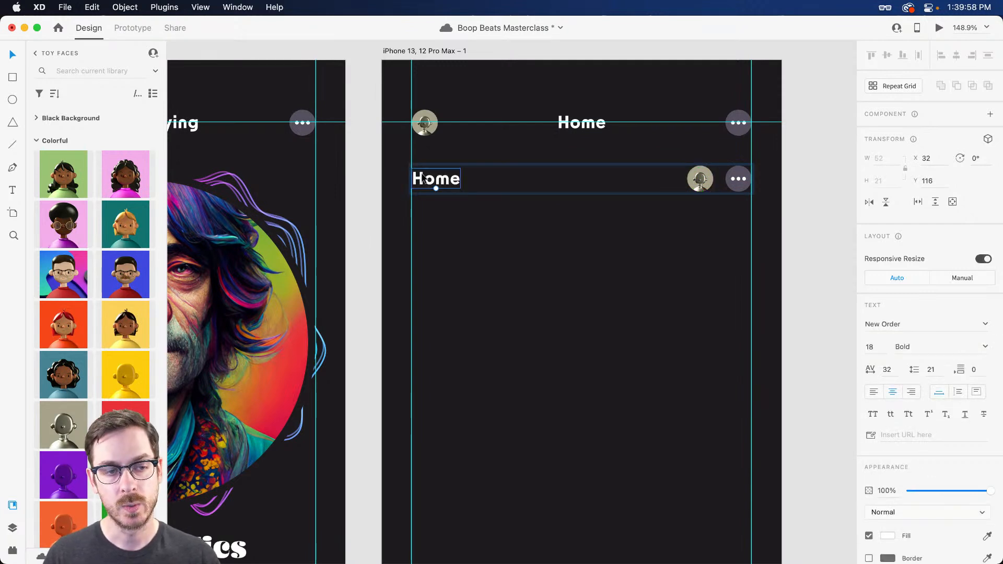
click(874, 391)
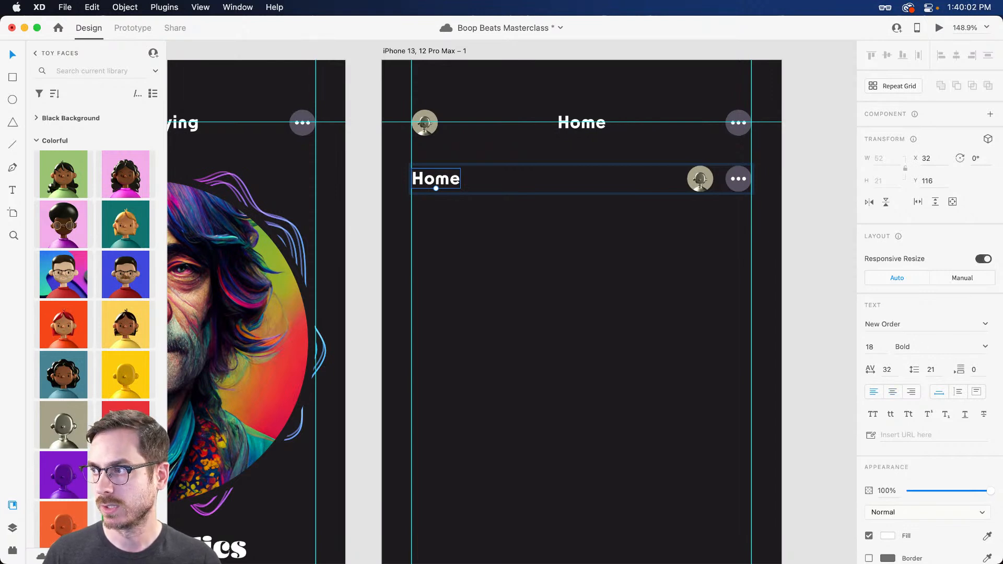
Step: Set the Home heading to size 28 and show the Layers panel for the top header
click(872, 347)
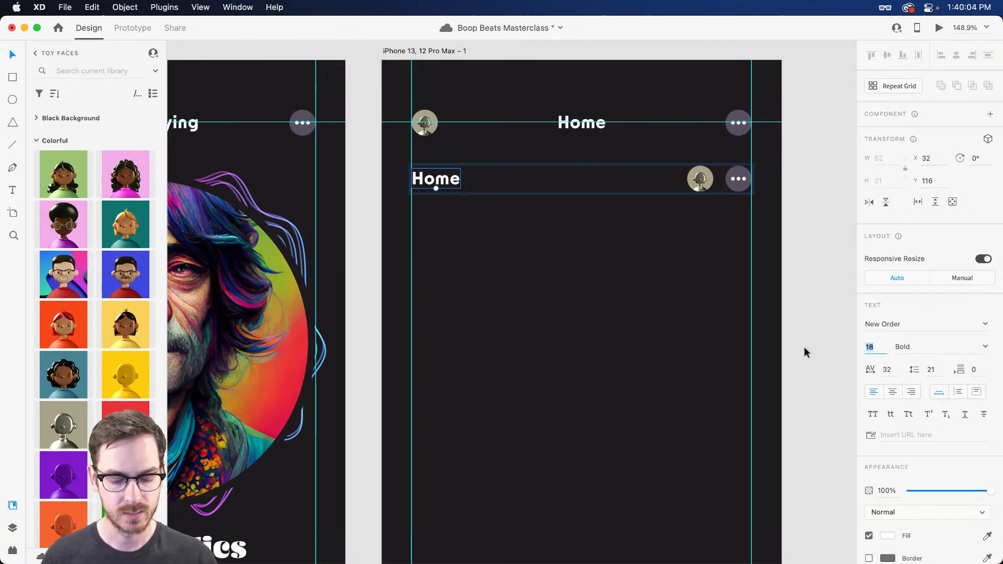
text(28)
key(Return)
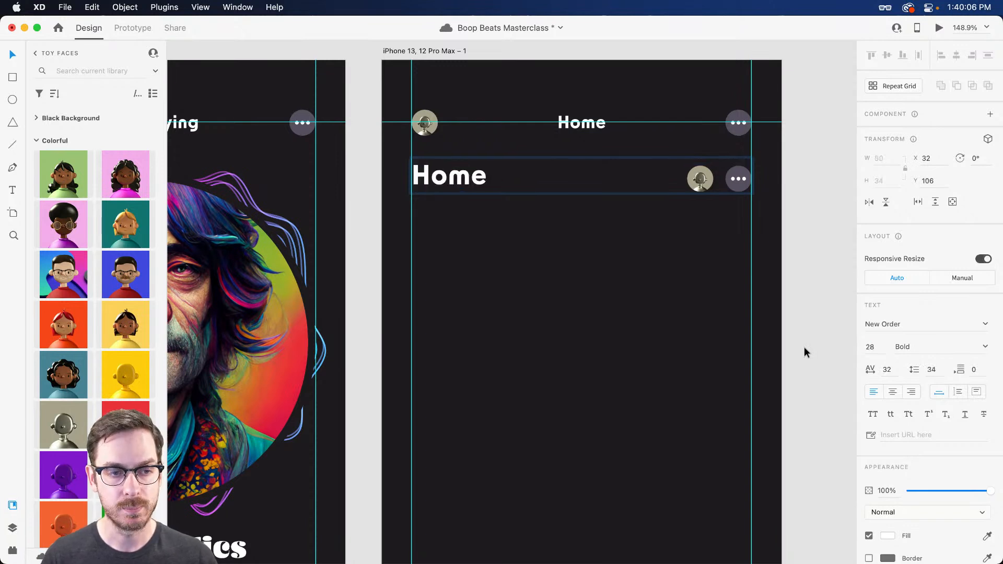
scroll(768, 322, right, 2)
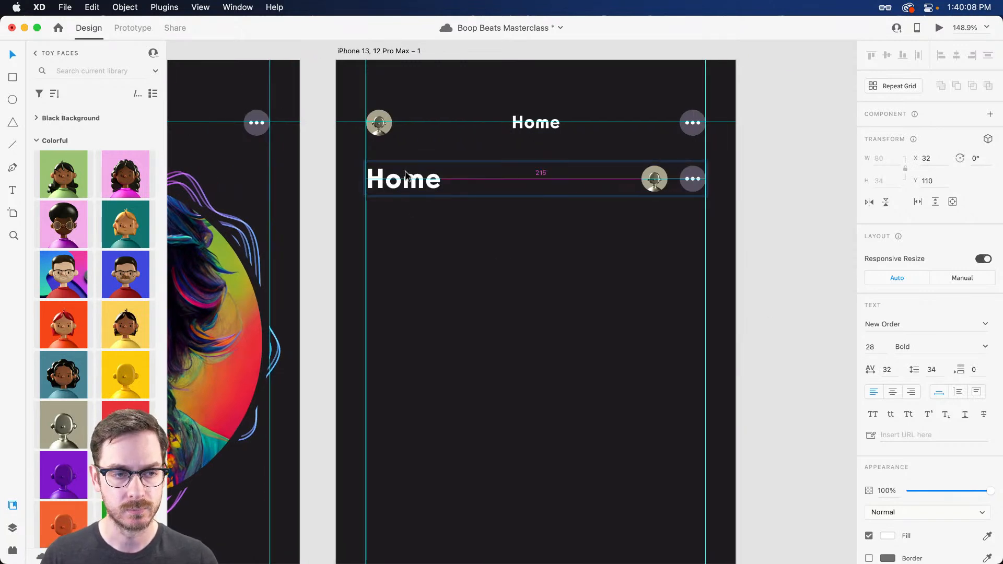
click(554, 124)
key(super+y)
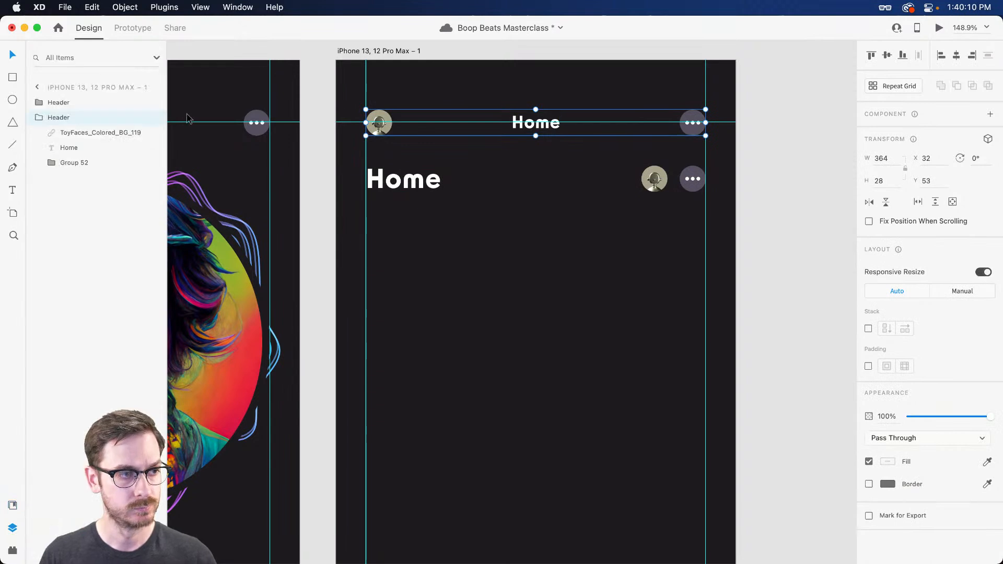
Step: Move the new Home header to the top at Y 50 and hide the old centred header
drag(404, 179, 404, 120)
click(154, 118)
key(super+Return)
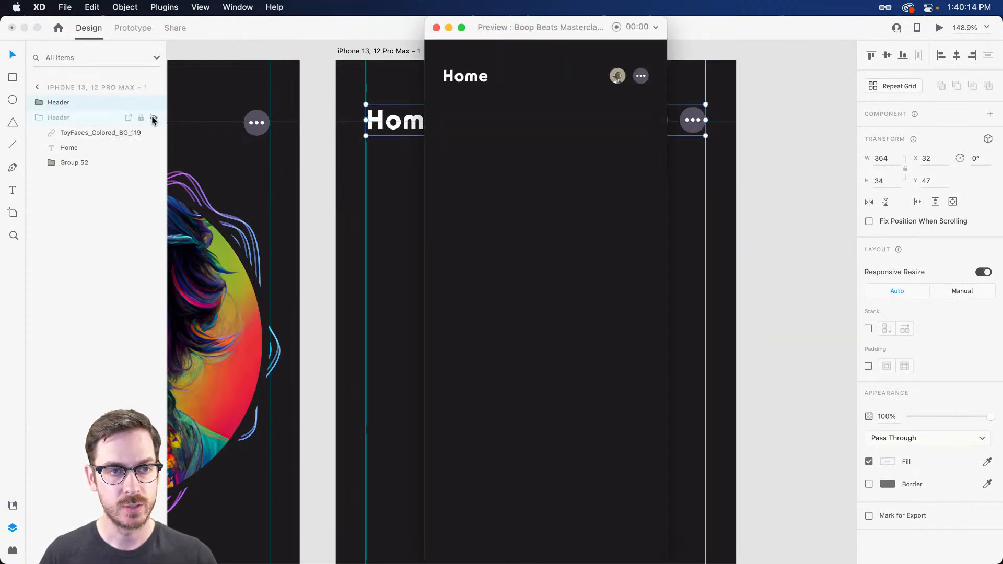
click(328, 136)
drag(376, 131, 376, 133)
click(649, 155)
Step: Move the avatar to the right margin guide
double_click(655, 128)
drag(655, 128, 692, 128)
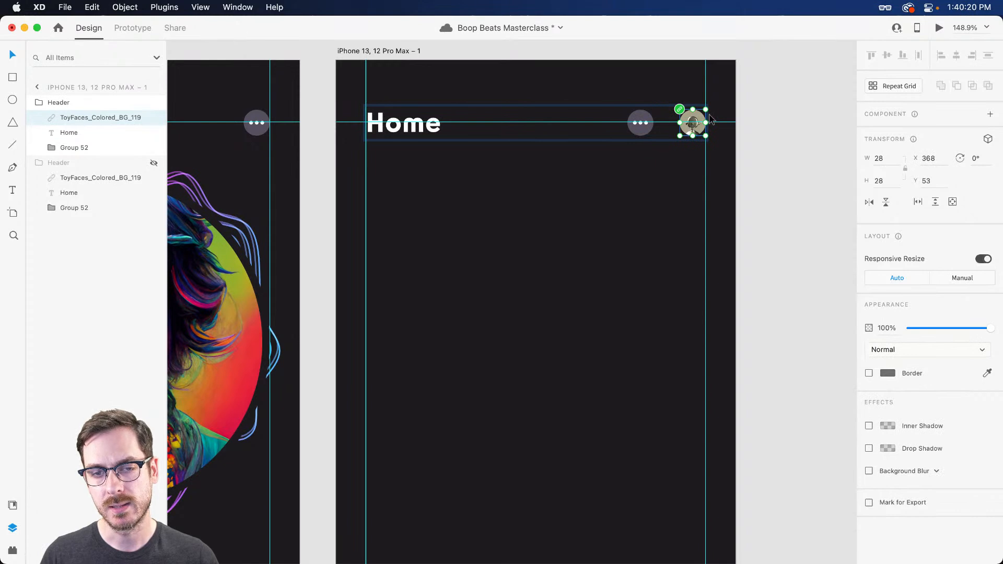
scroll(708, 115, up, 5)
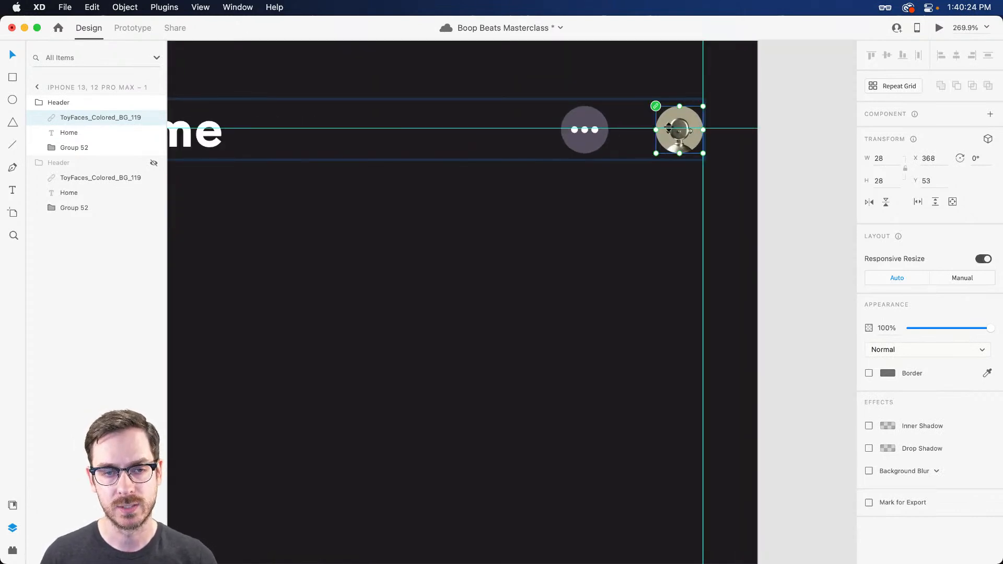
Step: Delete the three-dots button from the Home header
click(584, 134)
key(Right)
key(Right)
key(Right)
key(Right)
key(Right)
key(Right)
key(Right)
key(Right)
key(Right)
key(Right)
key(Right)
key(Right)
key(Right)
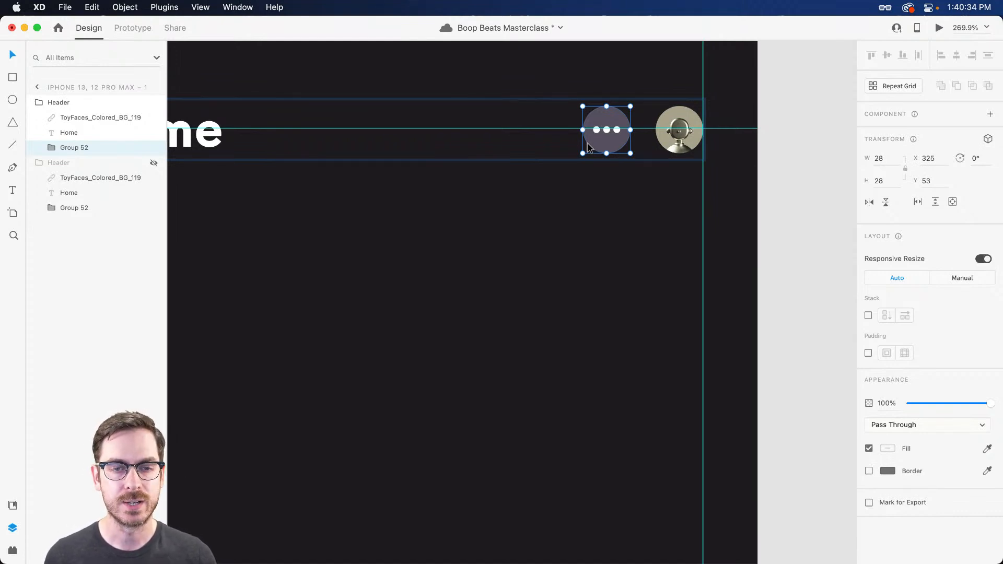
drag(594, 145, 617, 144)
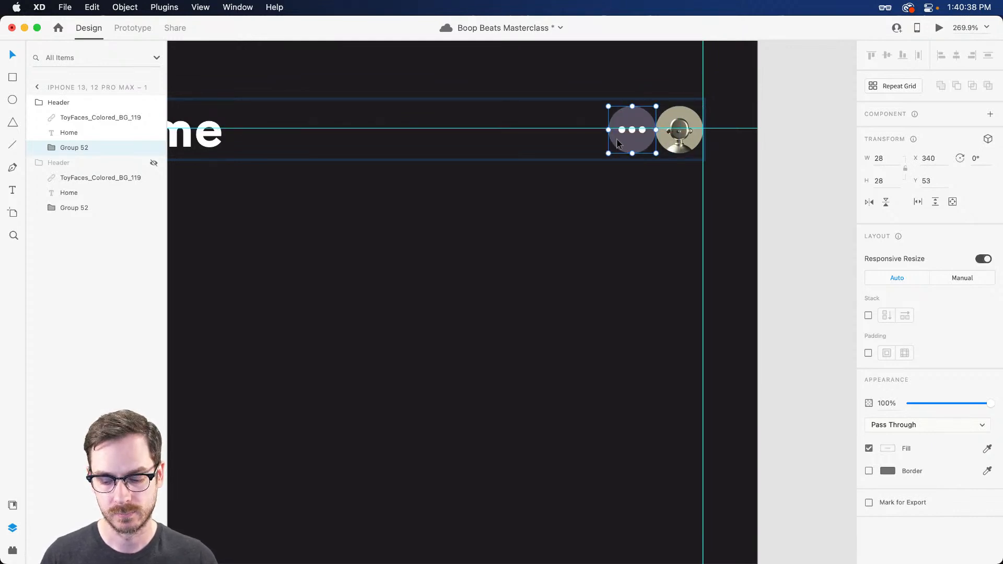
key(BackSpace)
scroll(618, 143, down, 5)
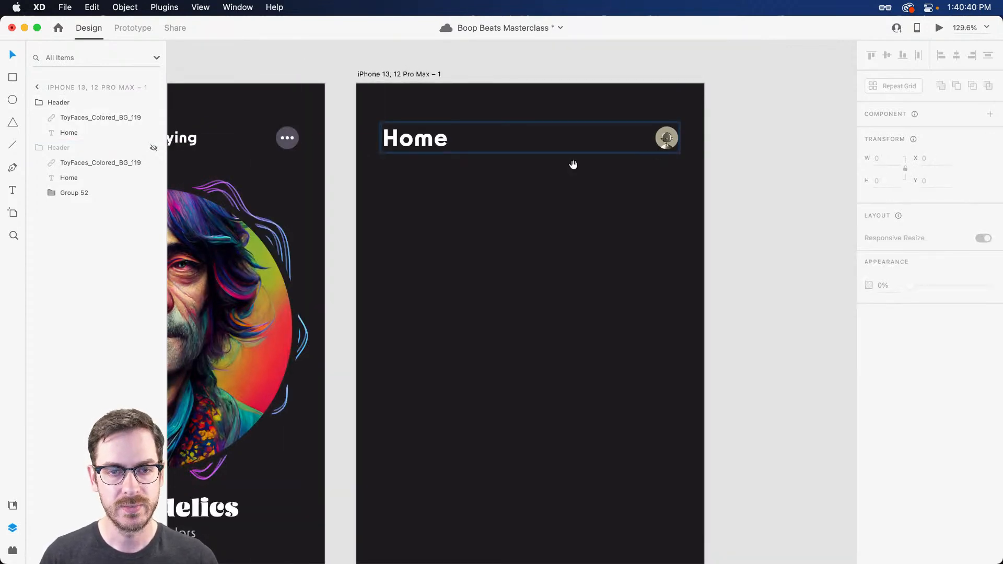
drag(565, 193, 611, 130)
drag(606, 166, 570, 148)
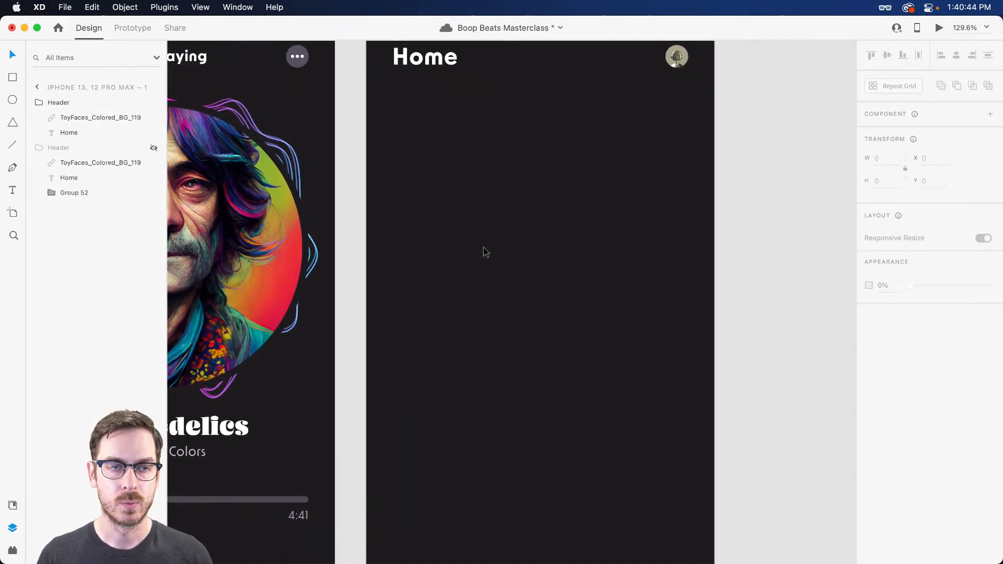
scroll(485, 253, up, 2)
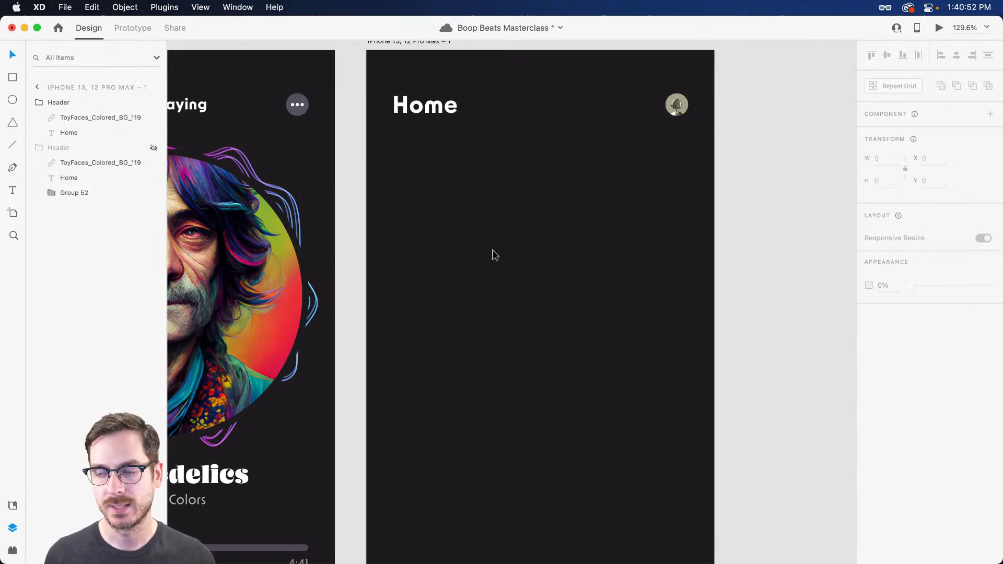
Step: Draw a borderless 428×85 white rectangle along the artboard's bottom edge at Y 841
scroll(505, 246, down, 14)
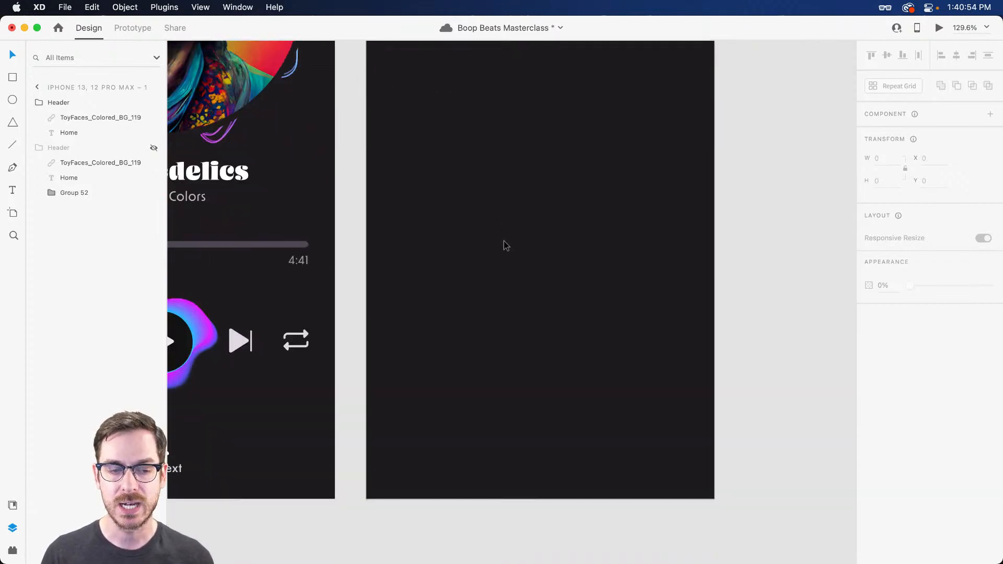
key(r)
mouse_move(369, 460)
mouse_down()
mouse_move(668, 393)
mouse_move(716, 392)
mouse_up()
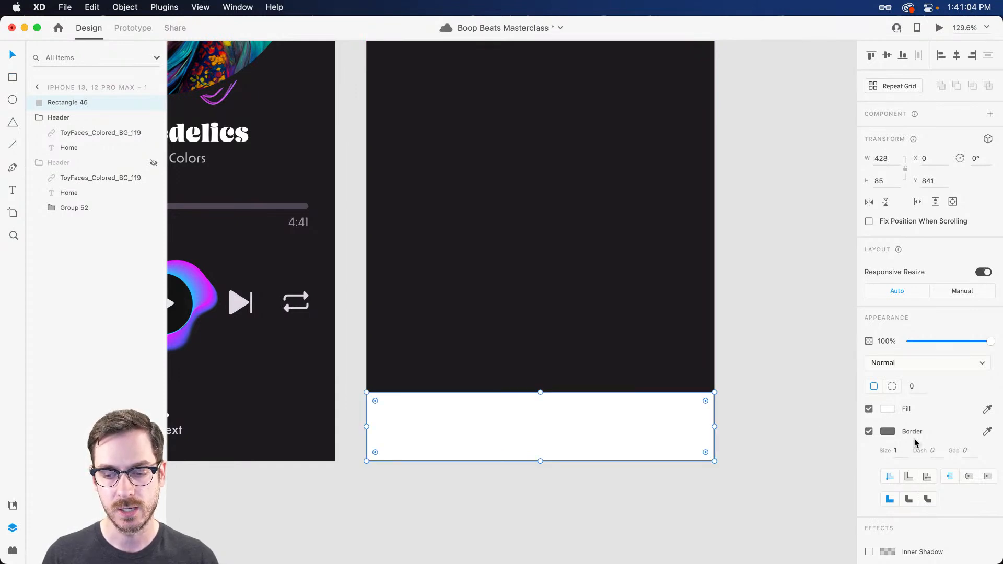
click(869, 431)
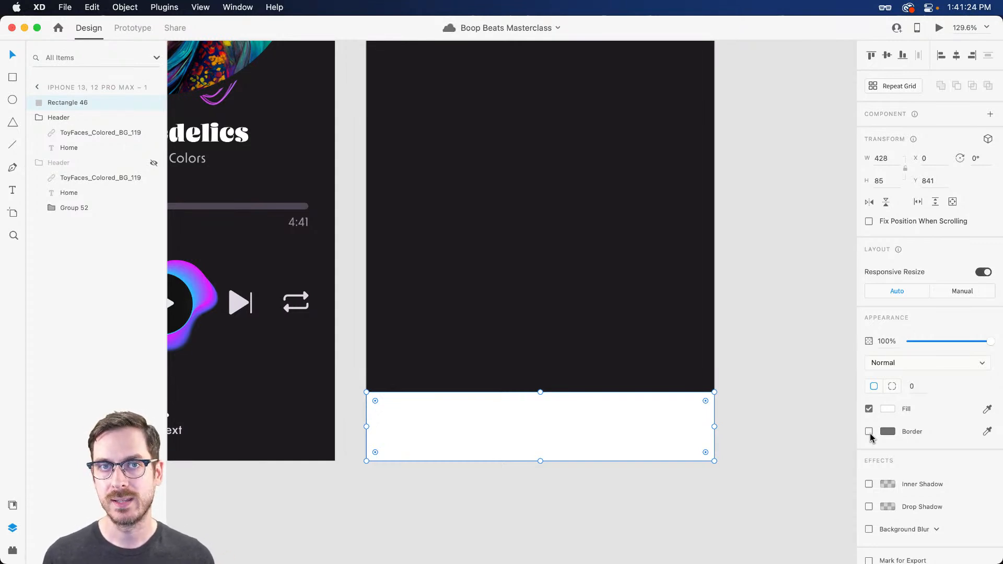
scroll(414, 354, left, 8)
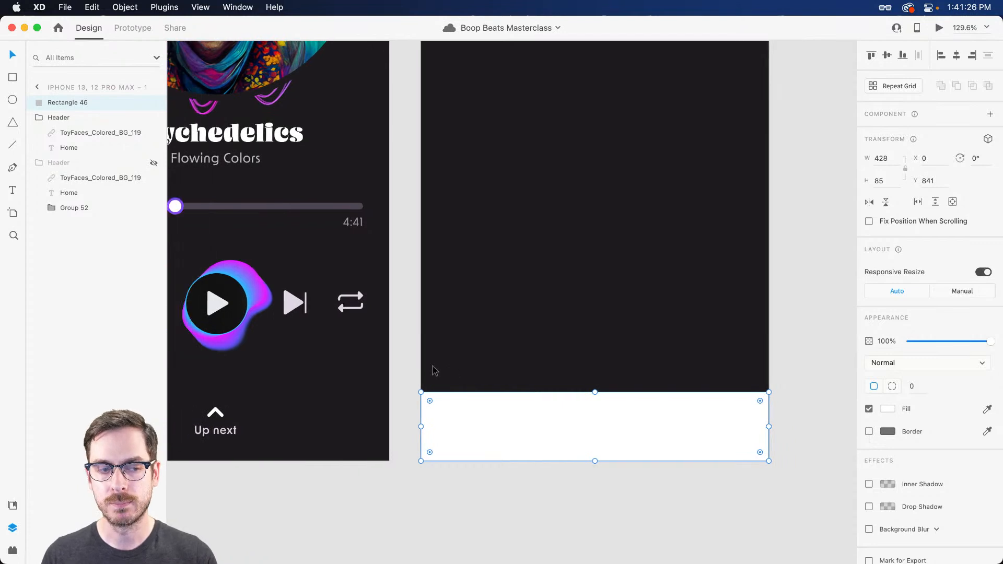
scroll(430, 369, left, 5)
scroll(430, 370, right, 2)
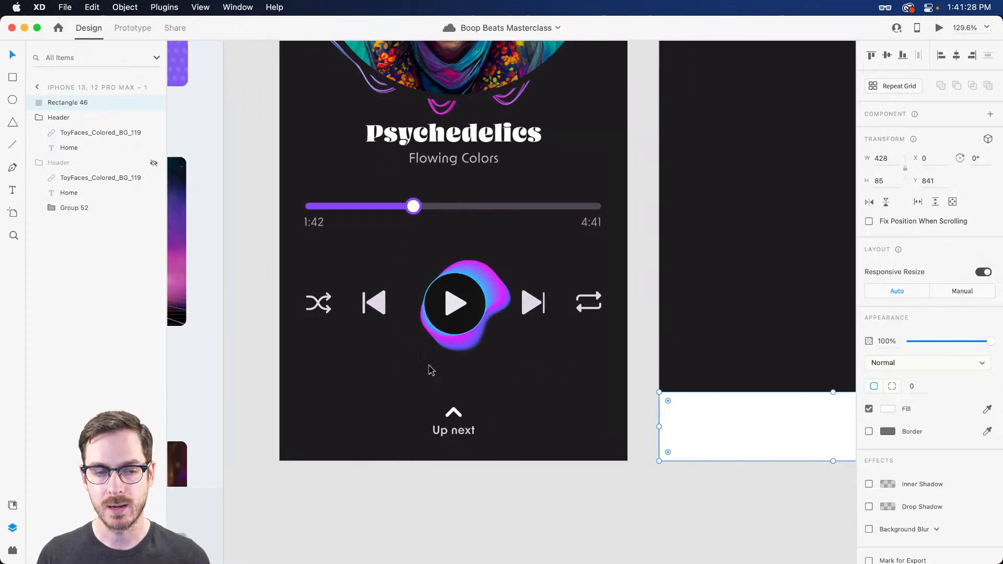
click(441, 235)
scroll(442, 235, up, 10)
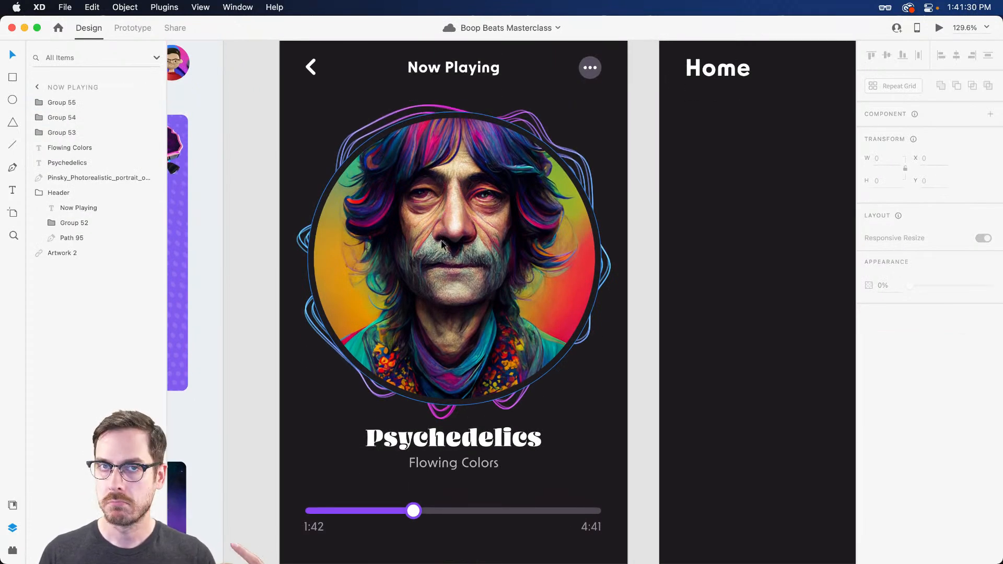
scroll(442, 245, down, 9)
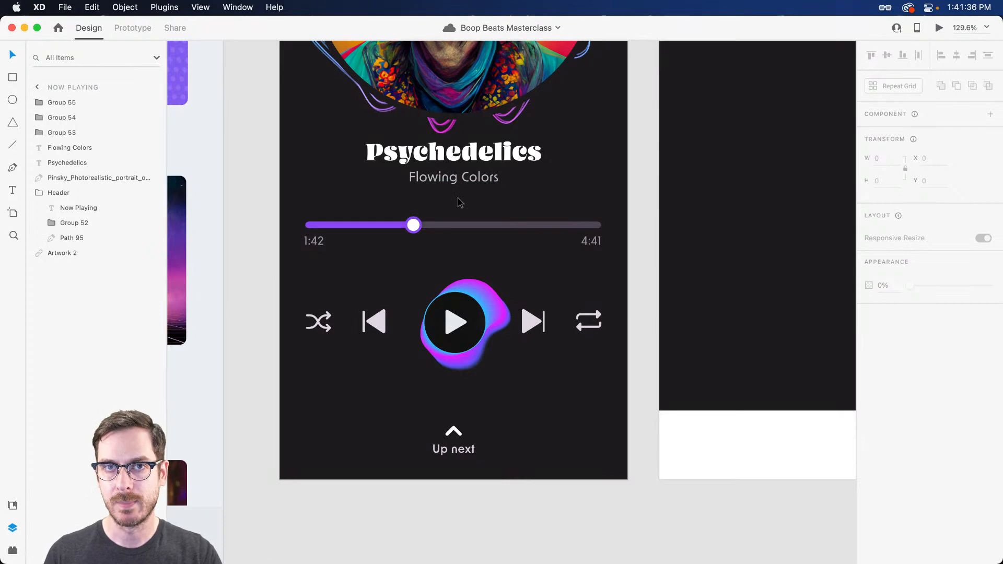
scroll(458, 201, up, 10)
scroll(459, 202, down, 8)
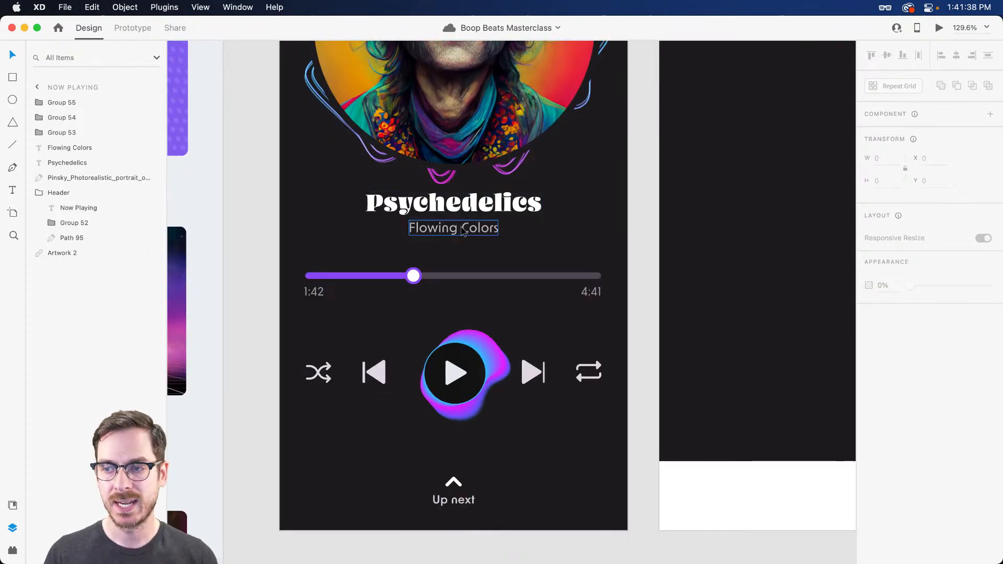
scroll(460, 217, right, 10)
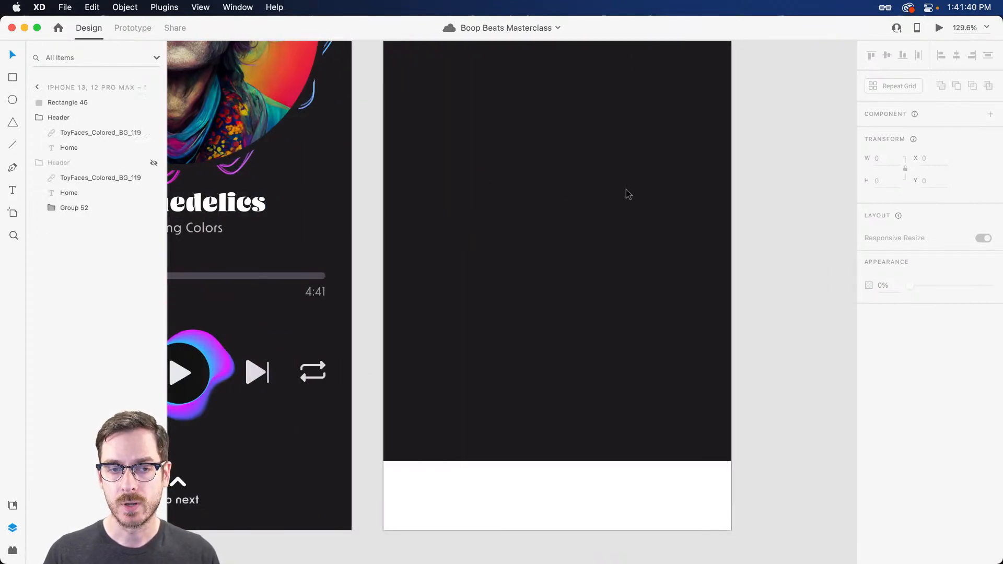
scroll(629, 194, up, 10)
scroll(596, 233, down, 12)
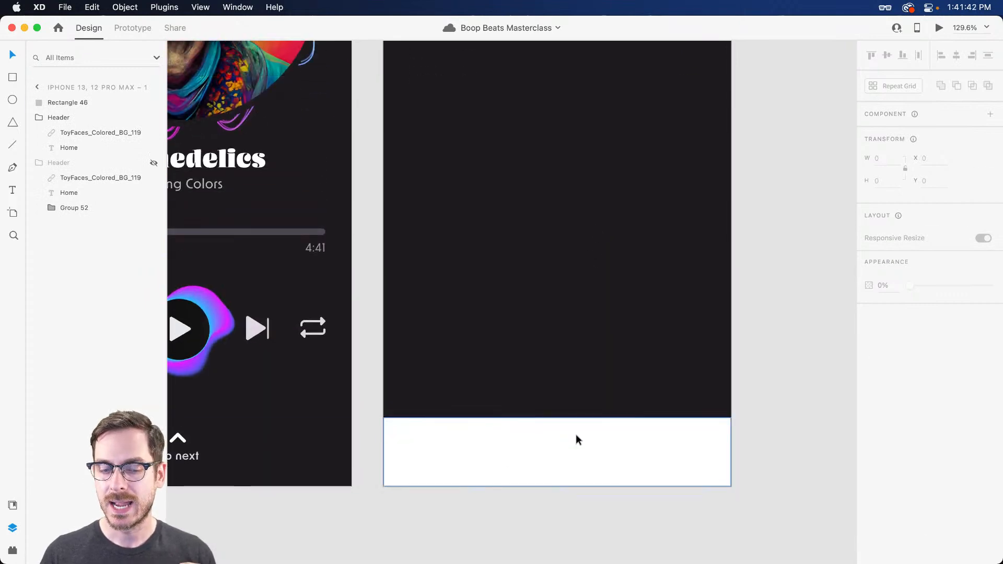
click(575, 439)
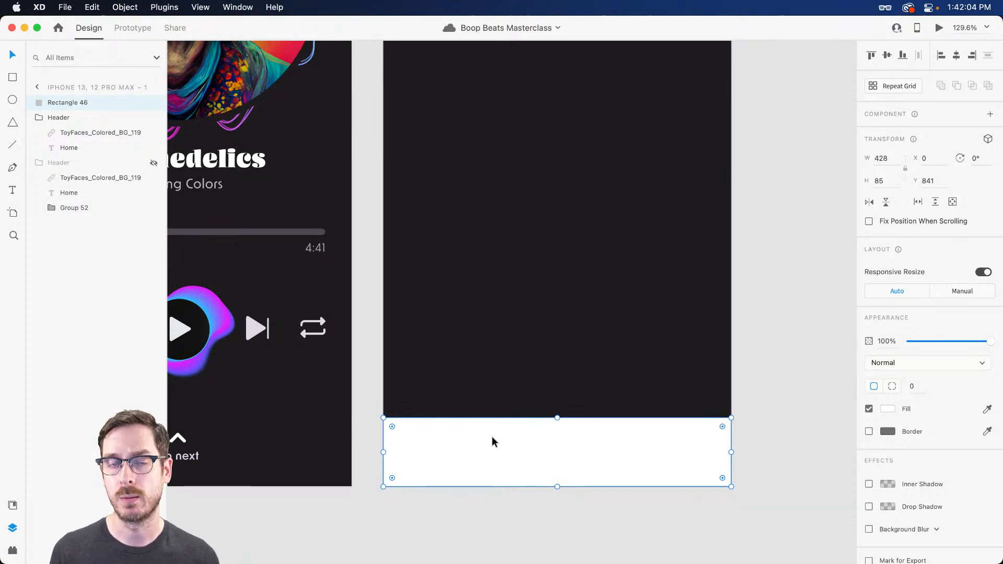
Step: Draw a borderless 408×52 white bar at X 10, Y 773 within the margins, then save
key(r)
key(super+shift+apostrophe)
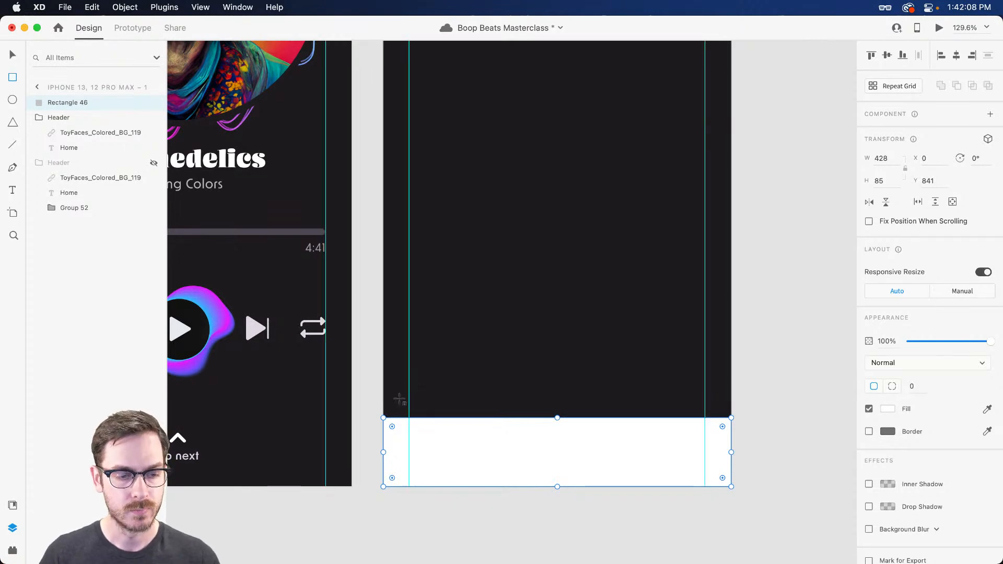
drag(408, 404, 722, 384)
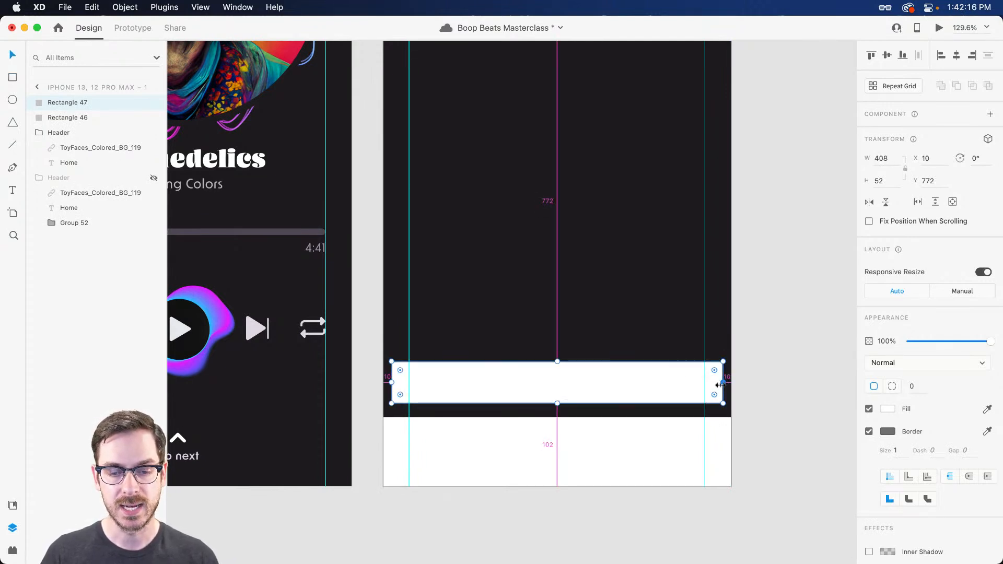
drag(633, 385, 635, 389)
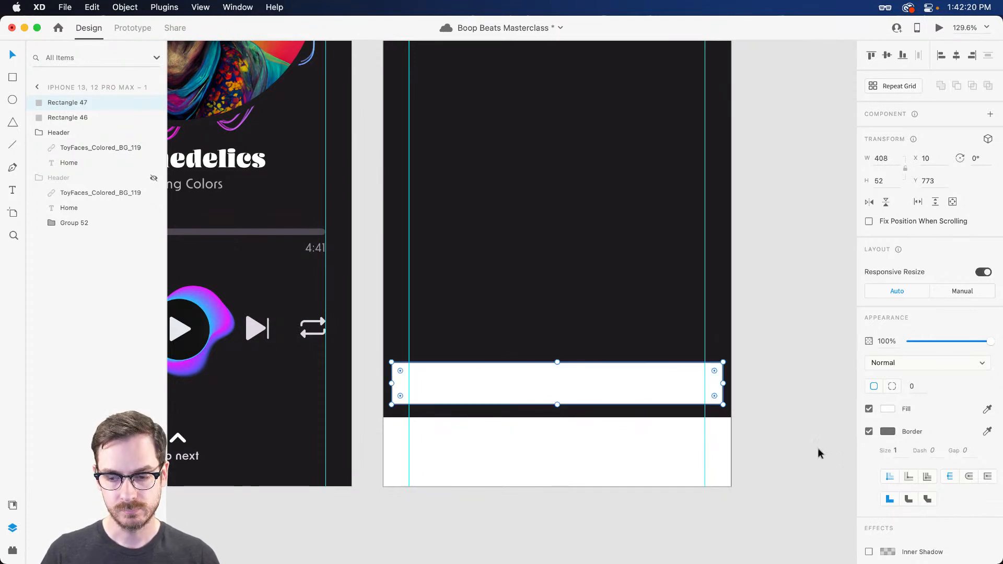
click(868, 432)
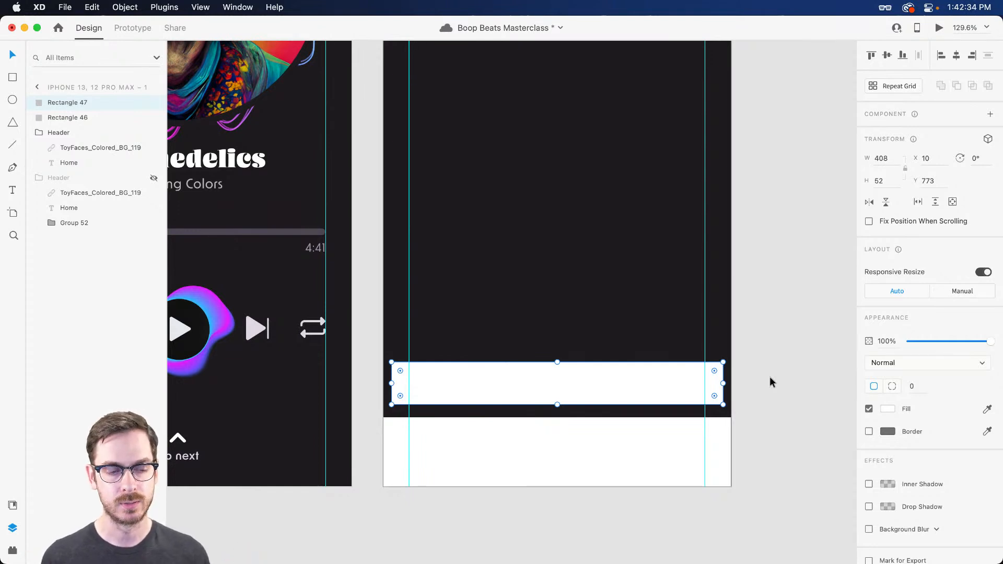
key(super+s)
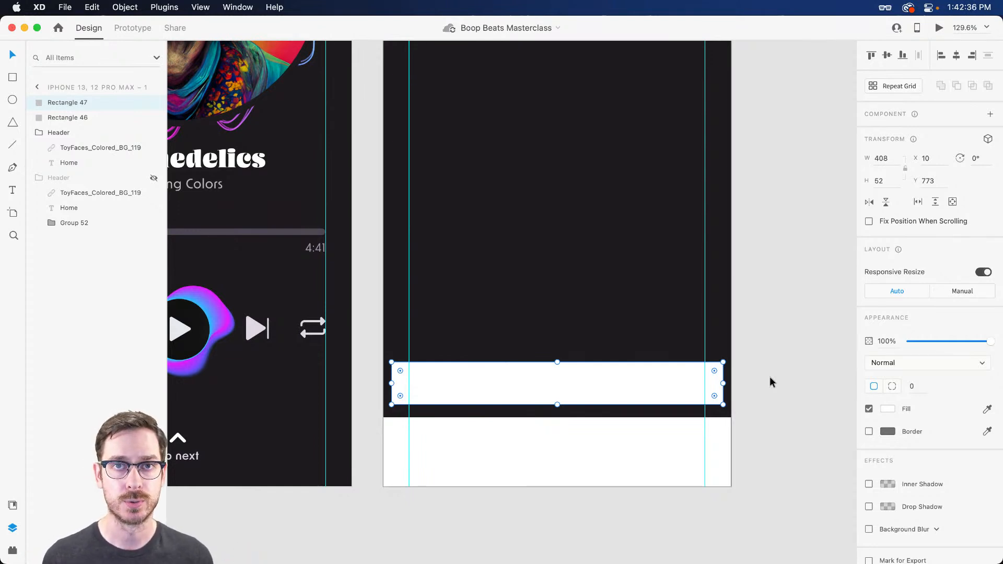
Step: Fill the lower bottom block with dark grey #3B3640
scroll(588, 465, up, 5)
drag(581, 463, 580, 355)
click(625, 312)
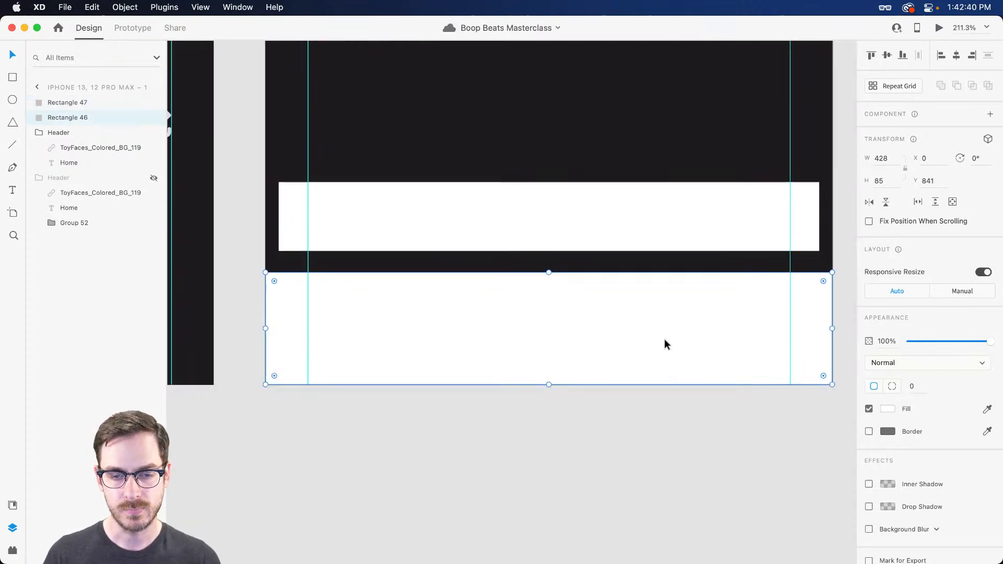
click(888, 408)
click(754, 429)
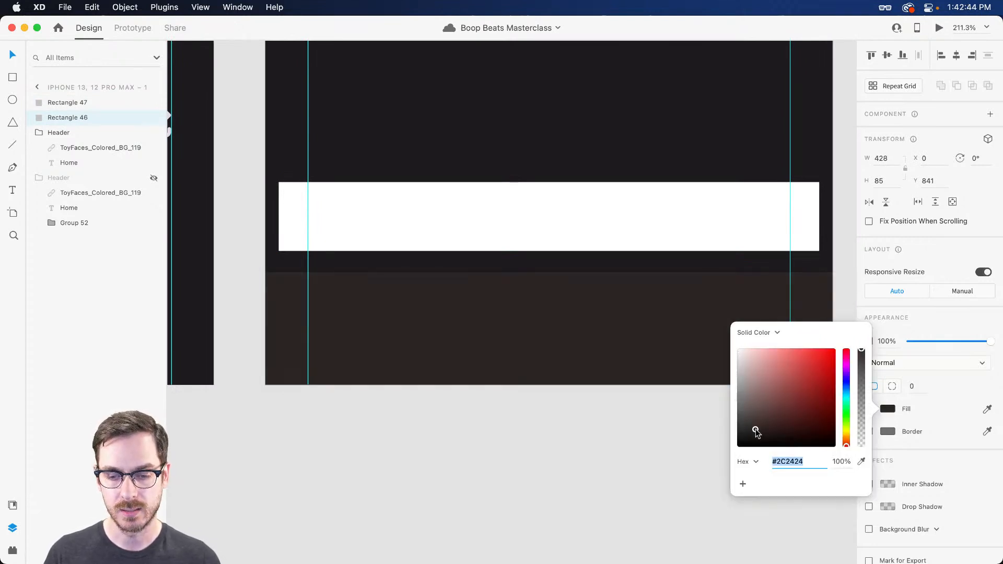
drag(846, 386, 847, 373)
drag(755, 420, 753, 426)
click(572, 343)
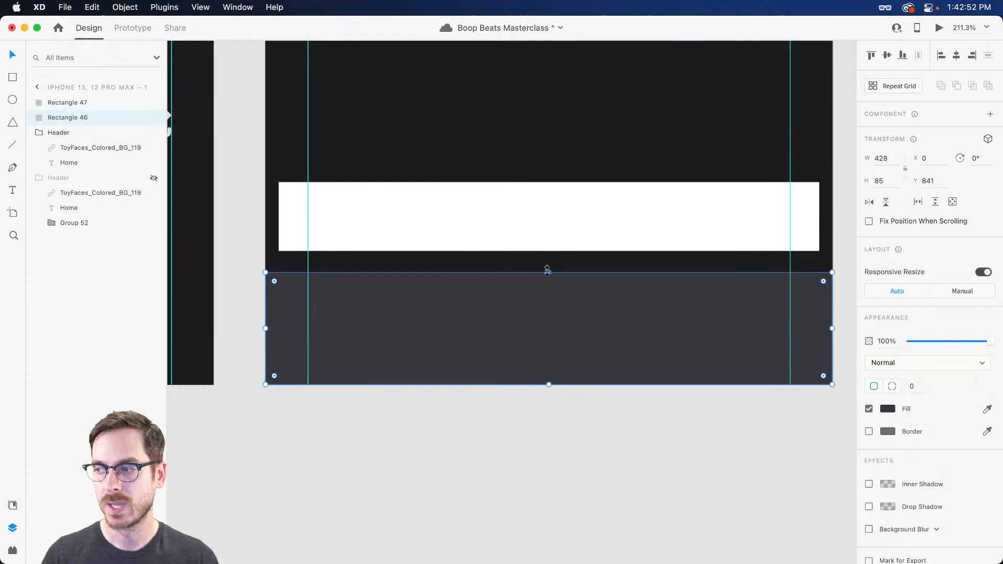
Step: Raise the bottom bar's top edge so it becomes 428×90 at Y 836
key(super+z)
key(super+shift+z)
drag(548, 271, 548, 265)
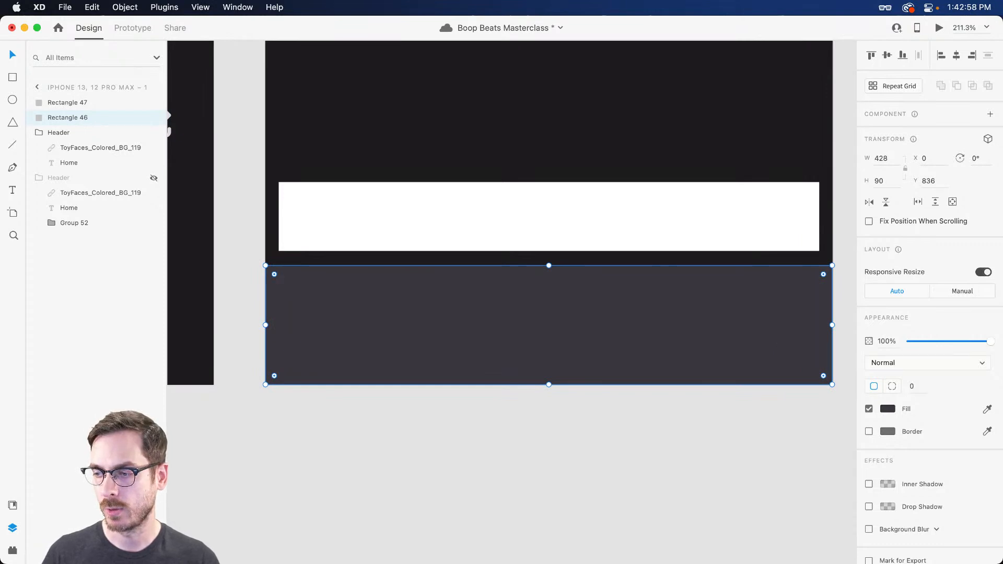
Step: Search Nucleo for 'home', copy the solid home icon and paste it near XD's bottom bar
key(super+Tab)
click(264, 52)
text(home)
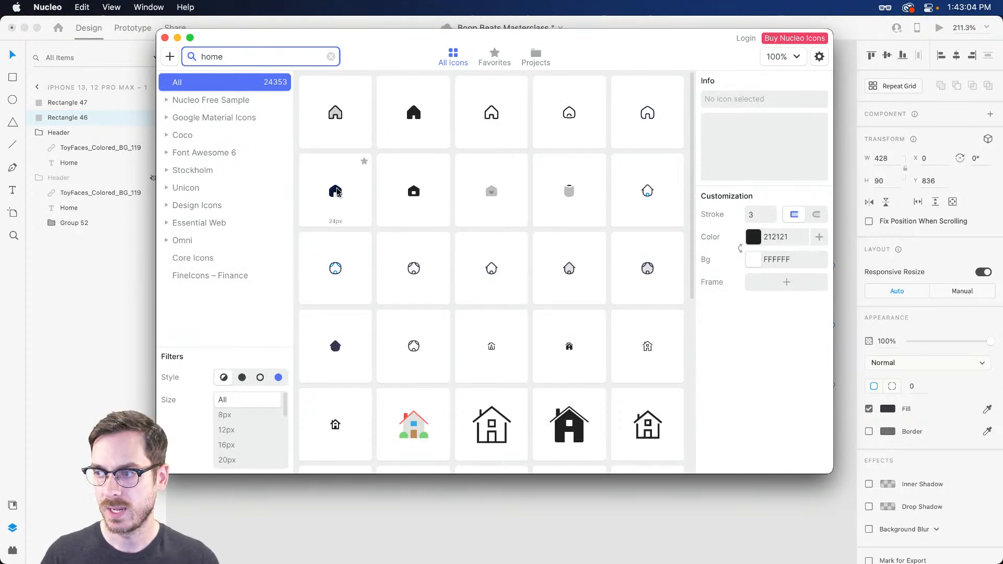
scroll(503, 287, down, 1)
click(339, 325)
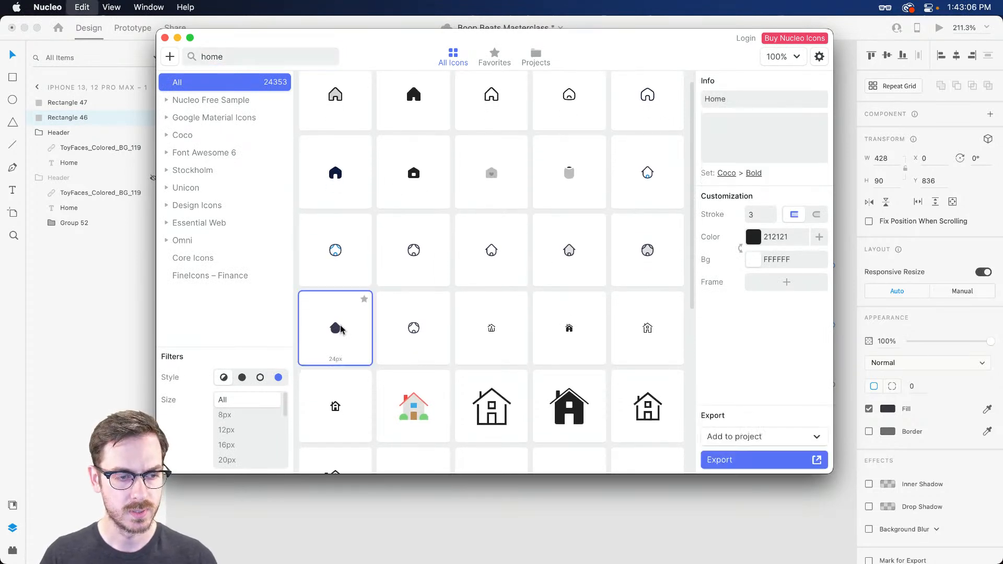
key(super+Tab)
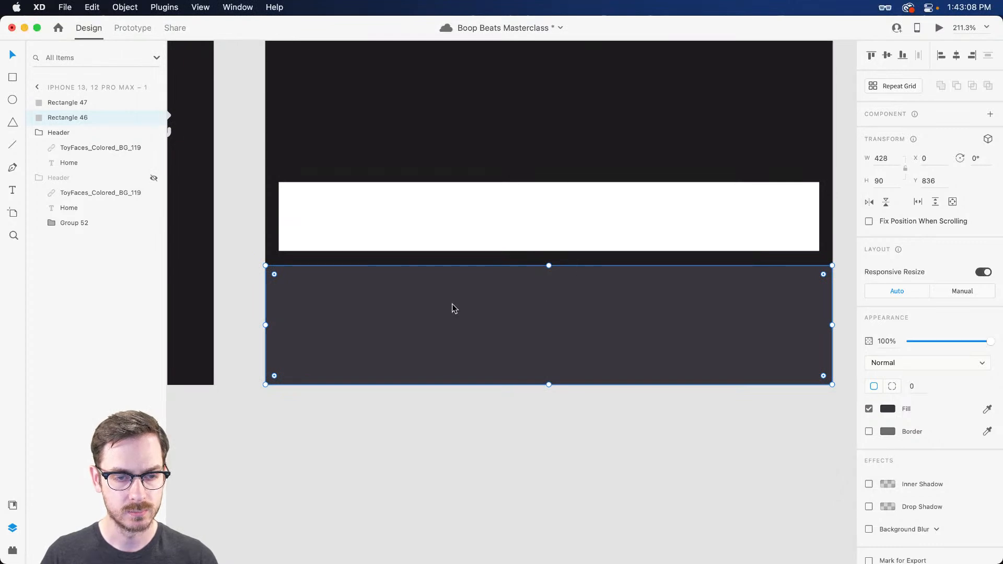
key(super+v)
drag(538, 274, 337, 321)
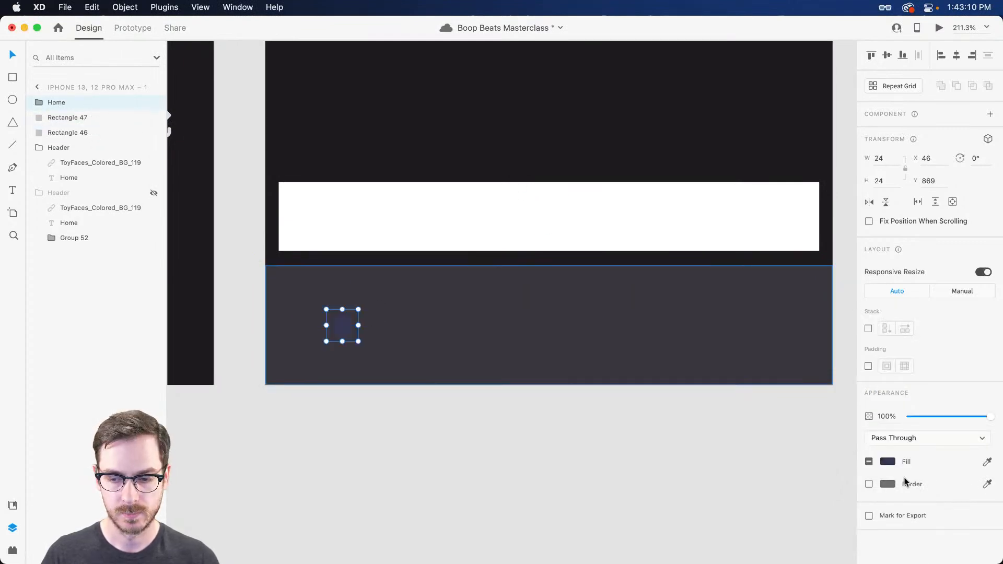
Step: Make the home icon white, enlarge it to about 32 px and position it in the bar
click(887, 461)
click(343, 324)
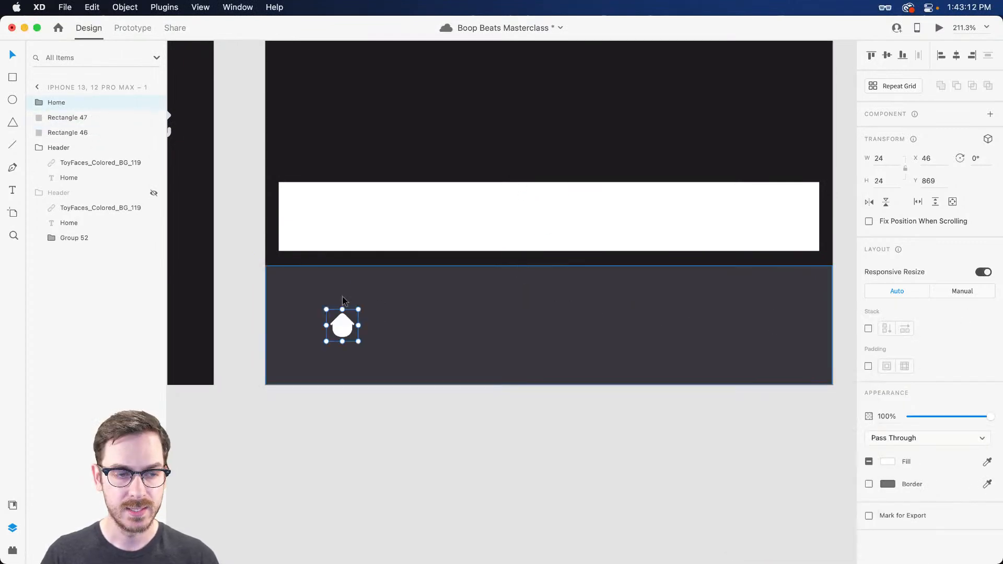
mouse_move(360, 309)
mouse_down()
mouse_move(384, 288)
mouse_move(372, 299)
mouse_up()
key(super+Return)
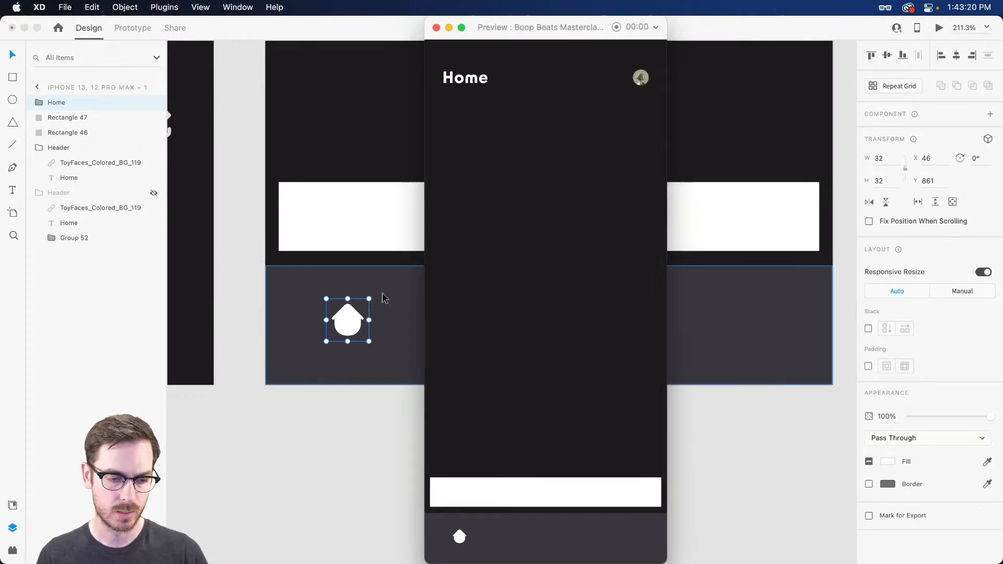
key(super+w)
drag(338, 317, 352, 305)
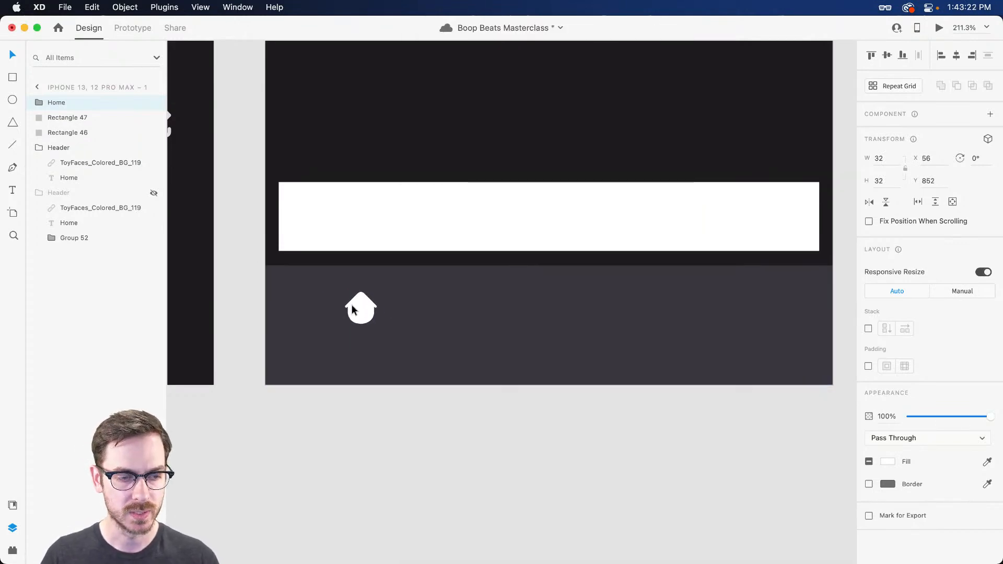
Step: Add a 16-pt 'Home' text label just beneath the home icon
key(t)
click(353, 338)
text(Home)
key(Escape)
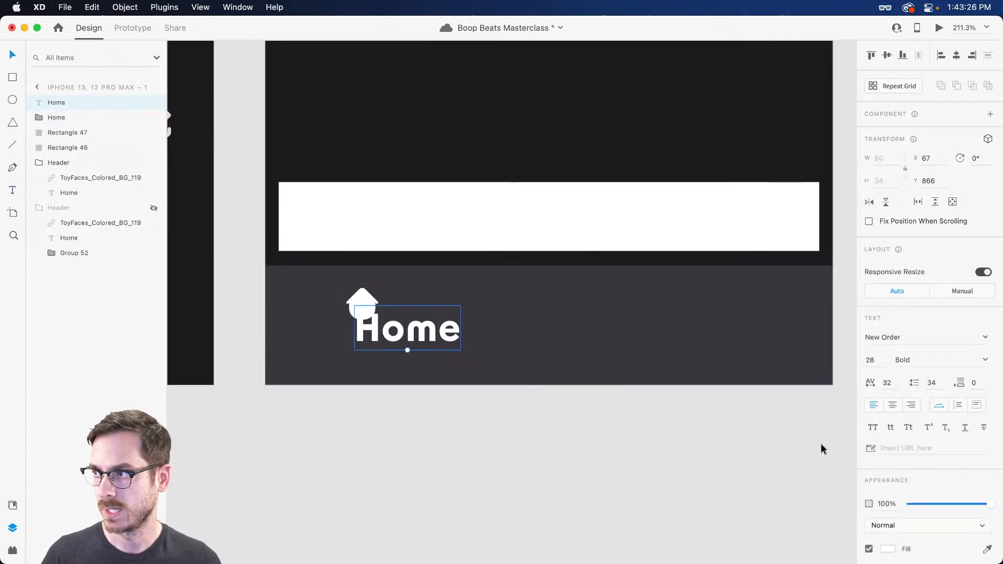
key(1)
key(6)
key(super+z)
click(871, 361)
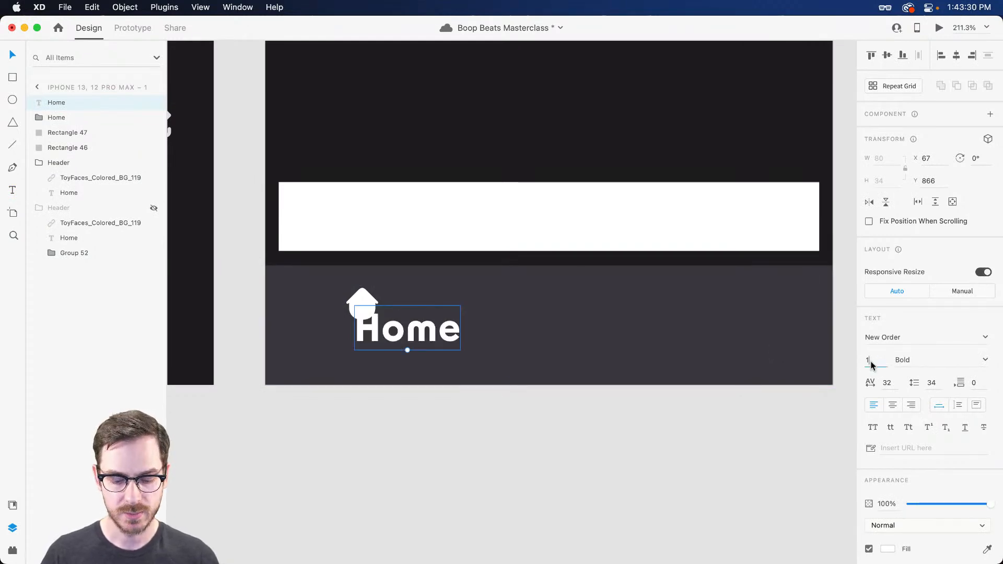
text(16)
key(Return)
drag(391, 339, 368, 343)
Step: Reduce the Home label to size 14 and check it in preview
key(super+Return)
key(super+w)
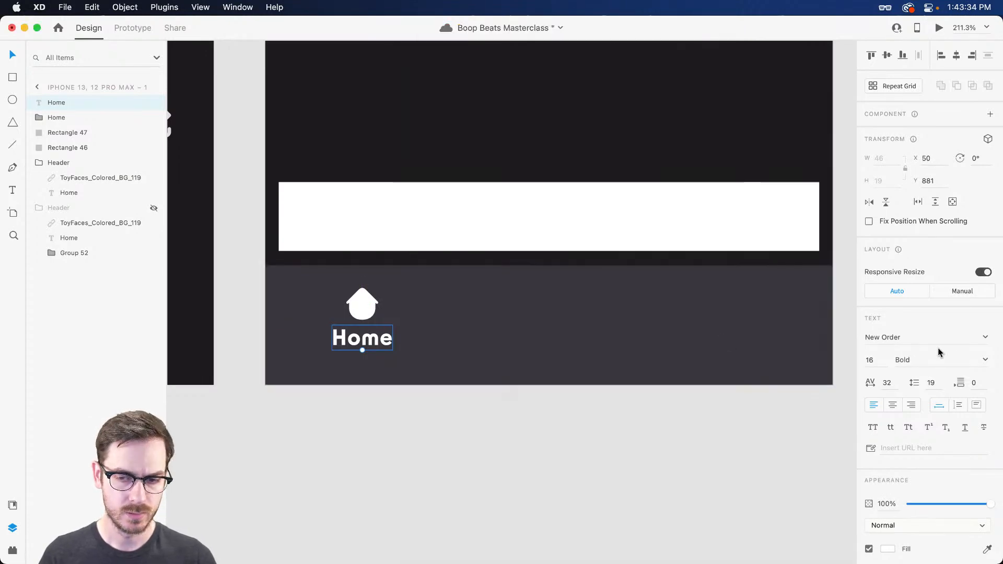
click(875, 358)
text(14)
key(Return)
key(super+Return)
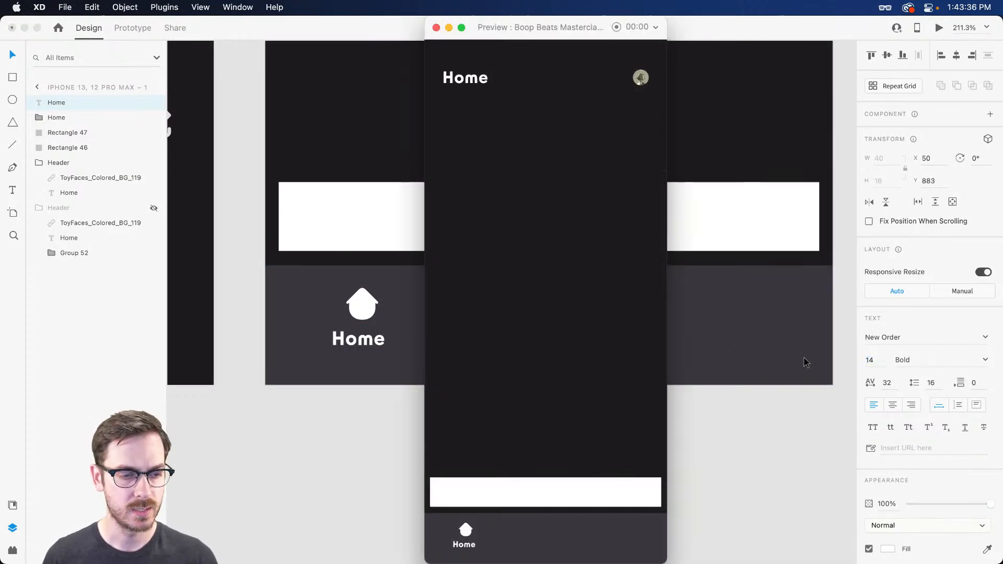
key(super+w)
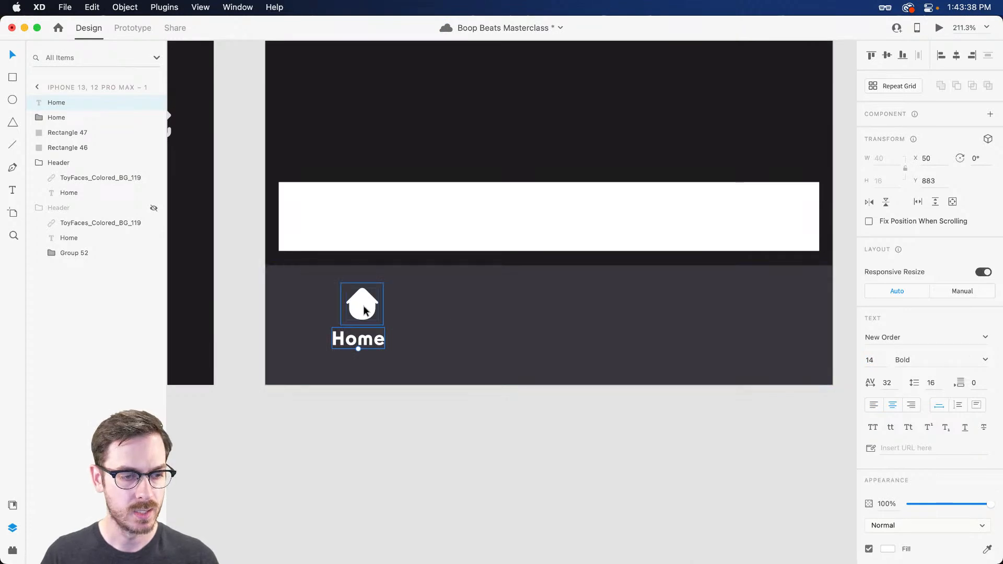
Step: Enlarge the house icon to 40 px and check the result in preview
click(364, 305)
drag(388, 282, 364, 291)
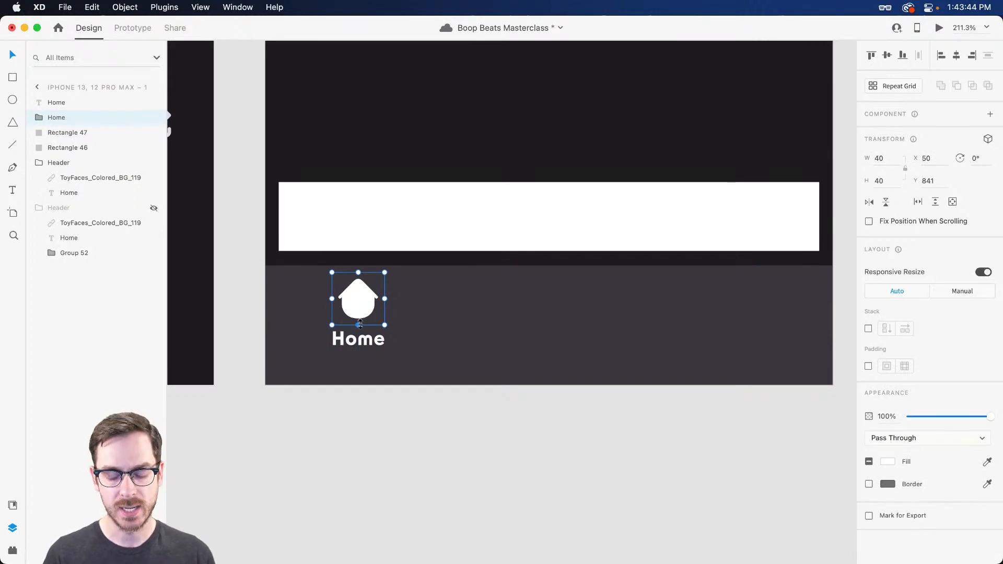
key(super+Return)
click(360, 324)
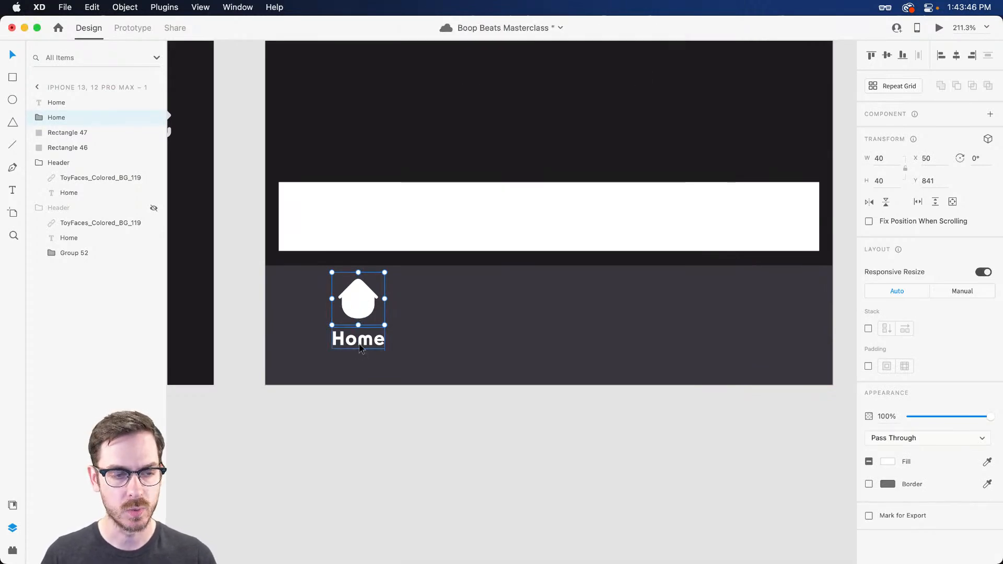
click(358, 341)
click(432, 321)
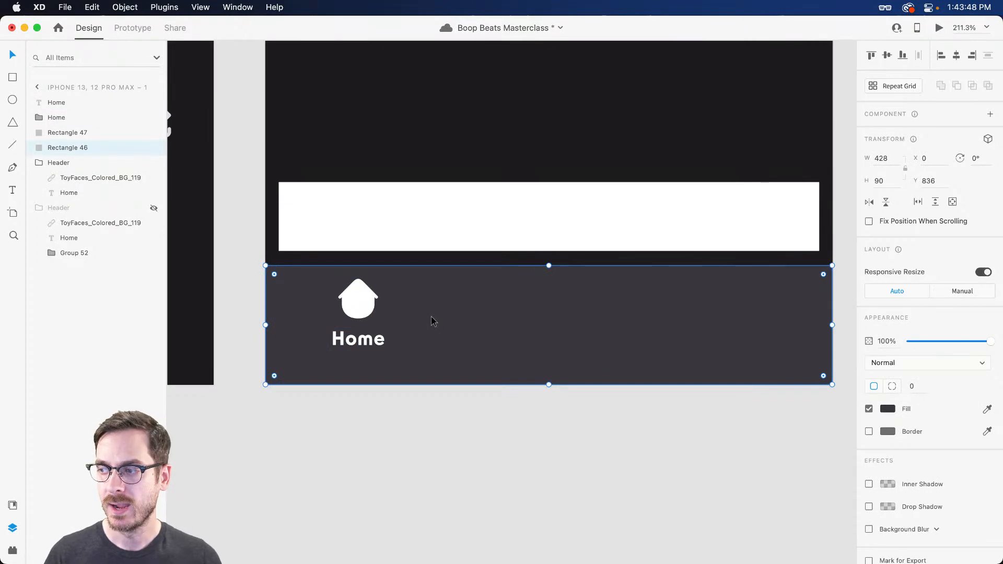
key(super+Tab)
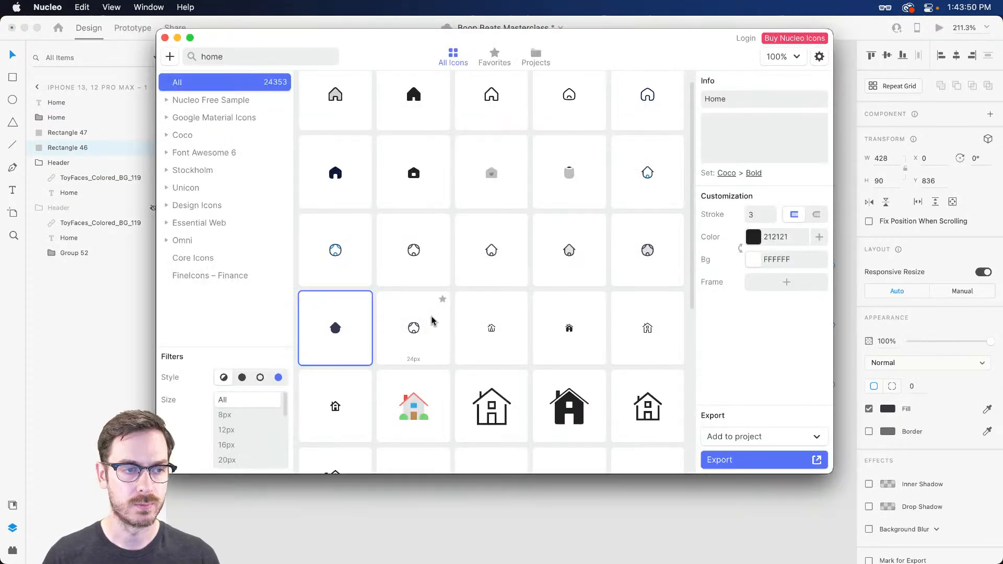
key(super+Tab)
key(super+Tab)
click(181, 56)
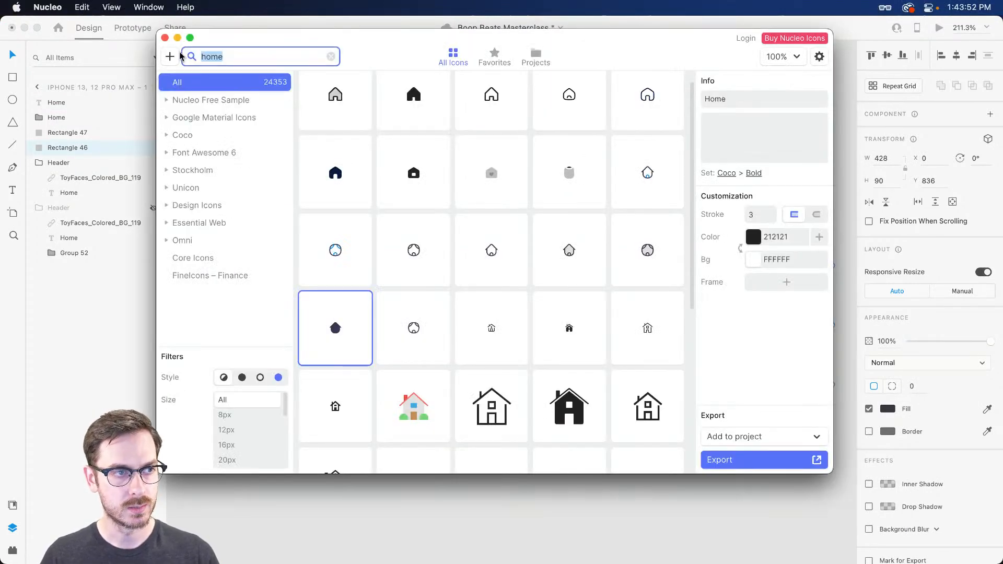
text(heart)
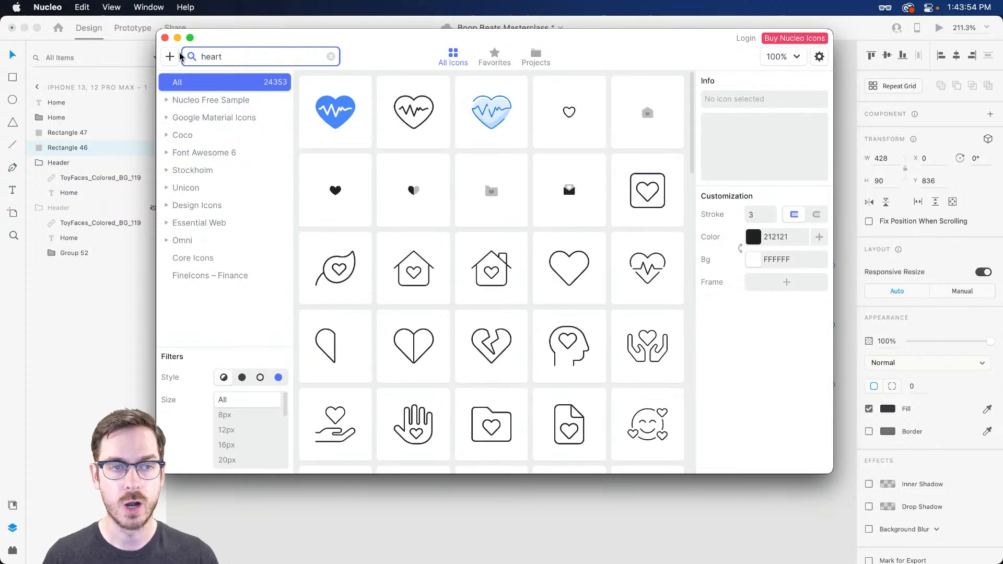
key(super+Tab)
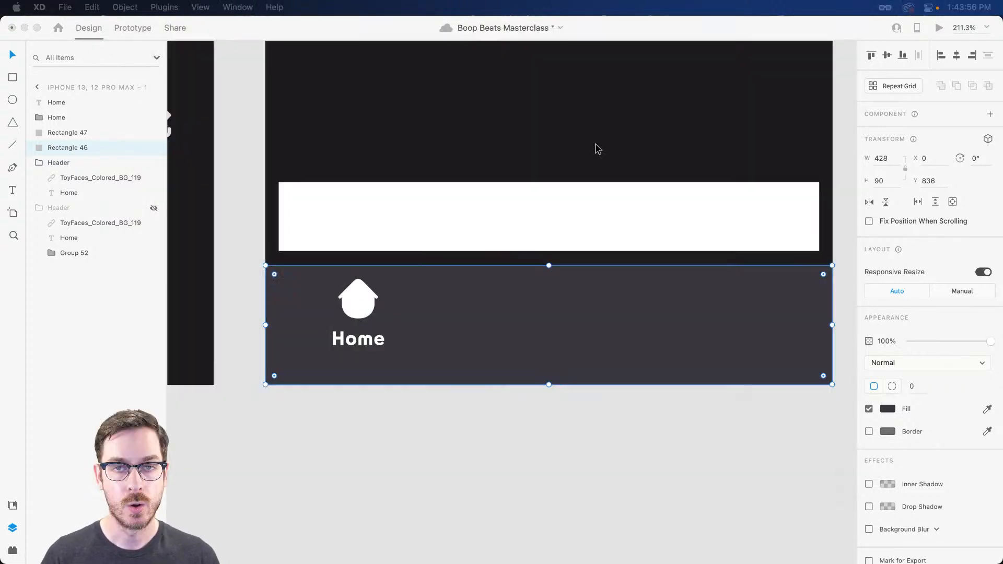
Step: Turn a polygon beside the Home icon into a 35×32 heart via '<3', aligned with the icon
click(12, 125)
drag(466, 273, 513, 324)
drag(516, 327, 515, 325)
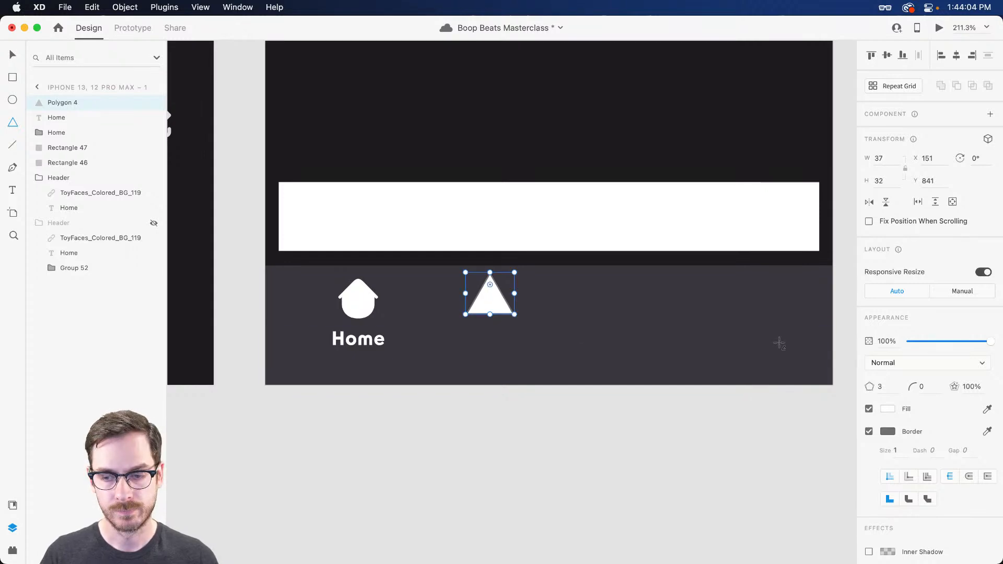
click(880, 387)
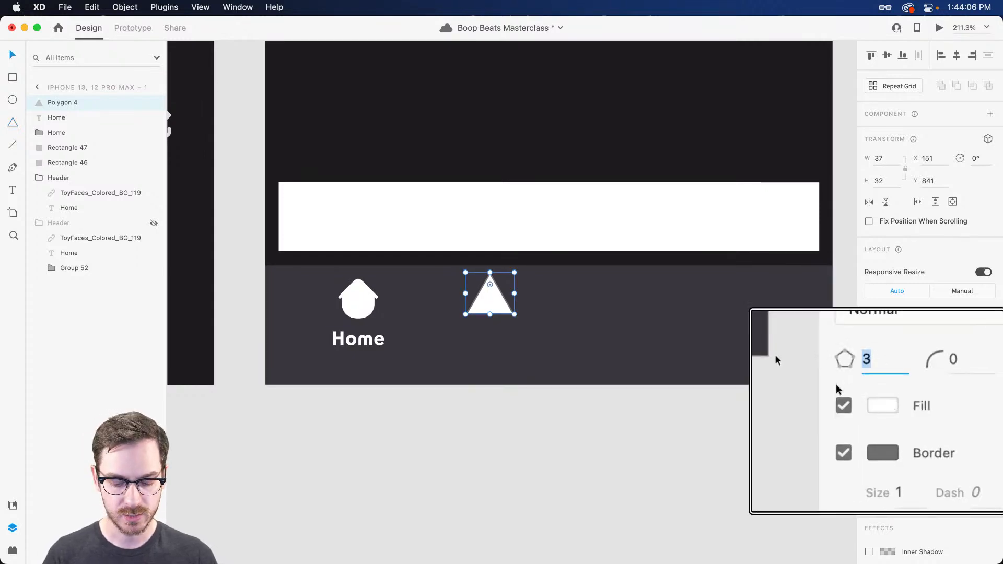
text(<3)
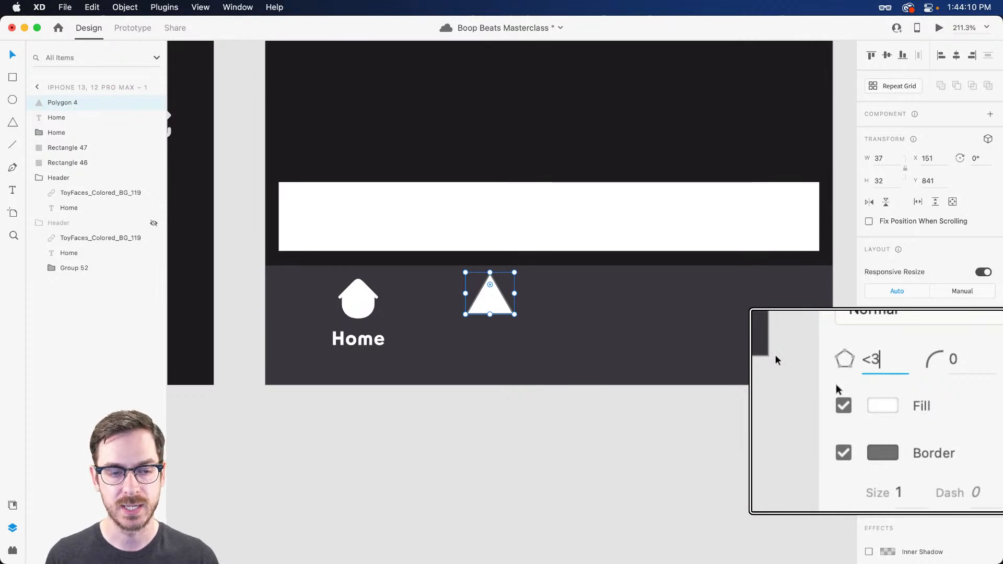
key(Return)
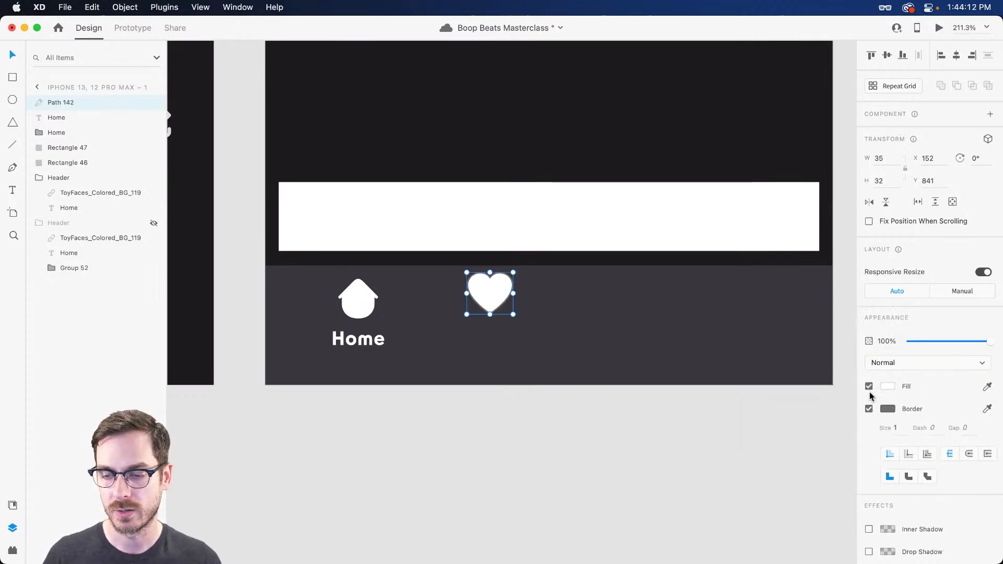
drag(488, 291, 496, 301)
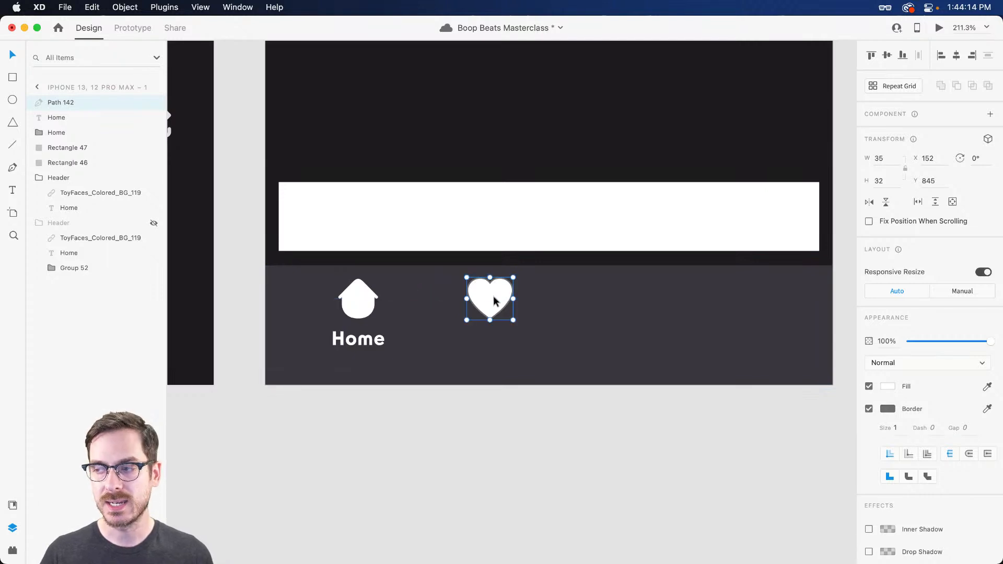
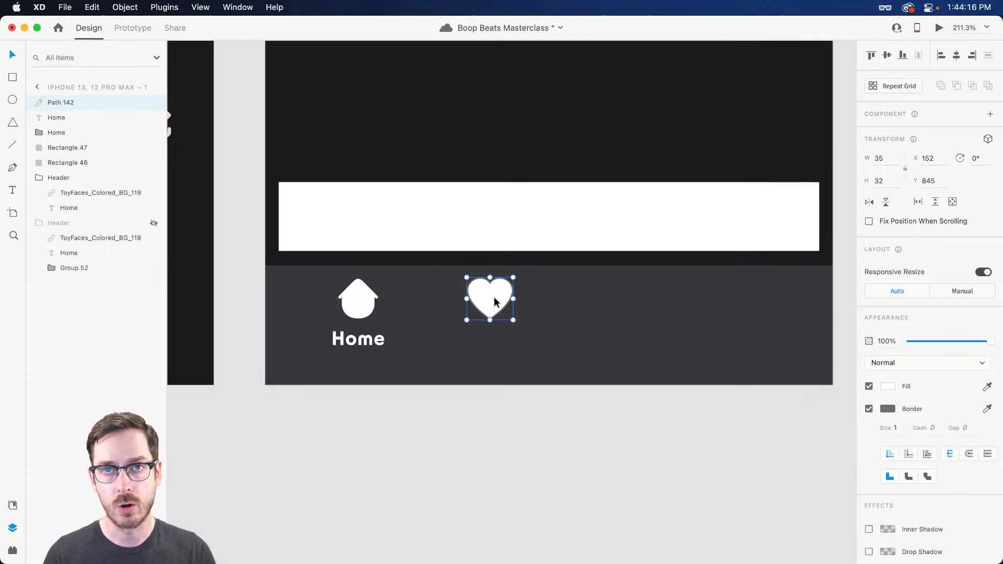
Step: Remove the heart's fill and give it a 2-point outside border
click(869, 386)
click(888, 408)
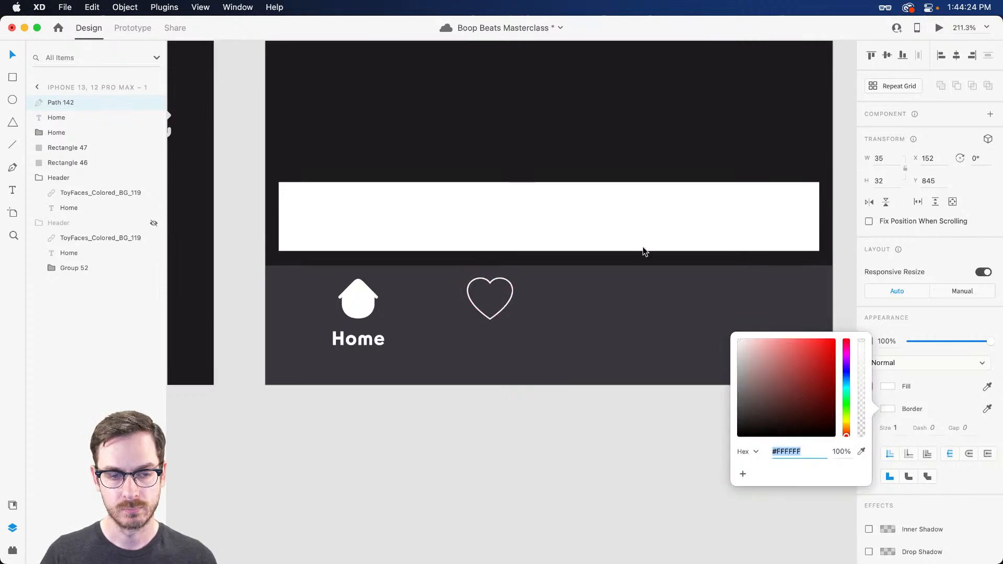
click(842, 421)
text(2)
click(927, 454)
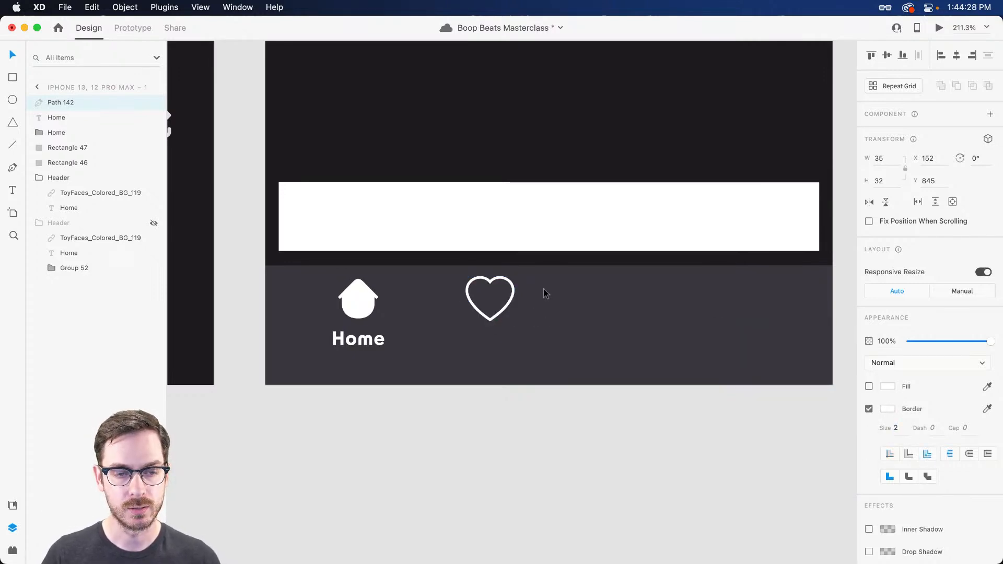
Step: Add guides at the heart's top and bottom edges, then shrink it to 30.45 × 27.84
drag(514, 276, 513, 277)
scroll(515, 281, up, 5)
scroll(515, 281, up, 10)
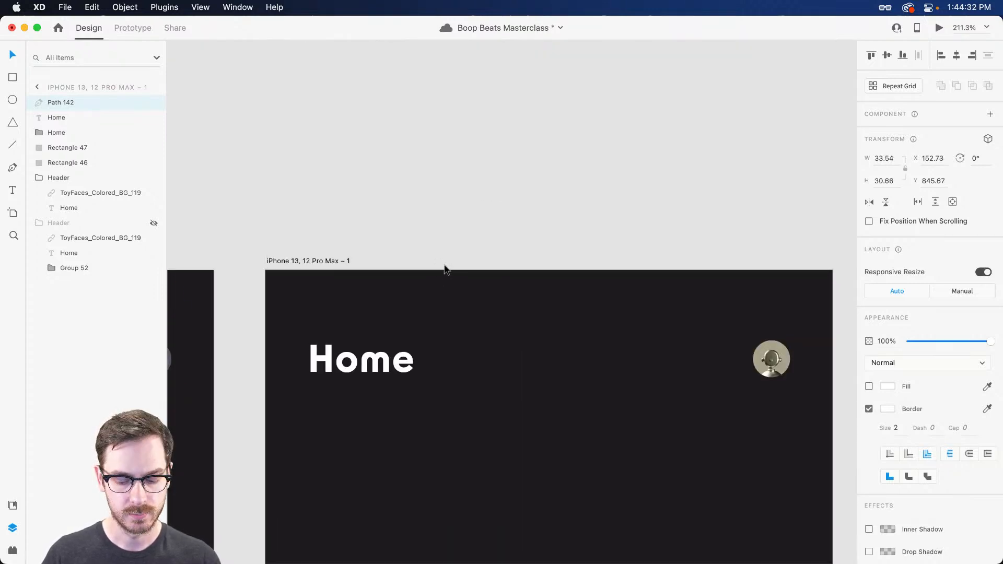
drag(443, 270, 420, 464)
scroll(440, 313, down, 15)
scroll(434, 244, up, 15)
scroll(436, 246, down, 10)
drag(421, 108, 427, 308)
scroll(428, 355, down, 15)
key(alt)
drag(513, 267, 511, 271)
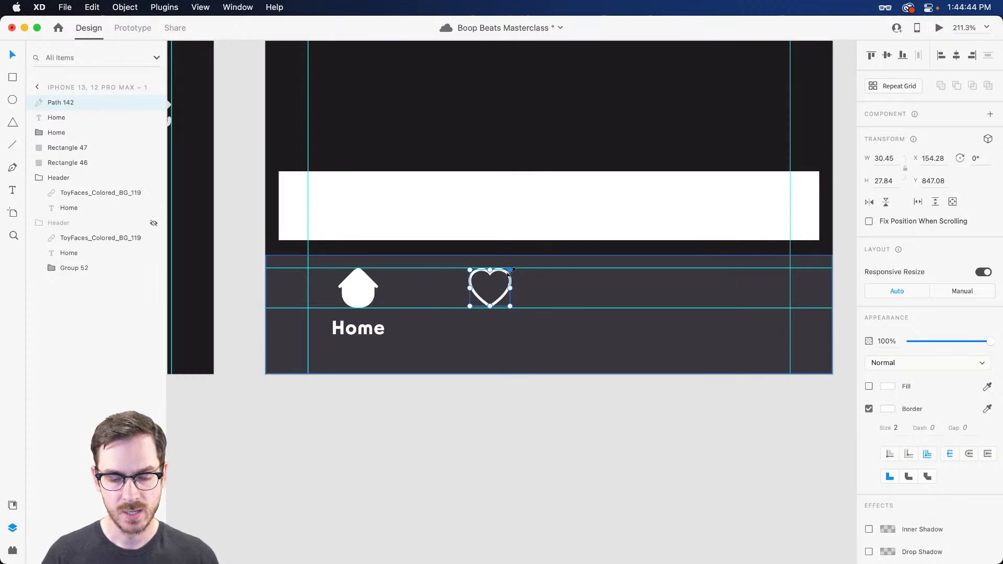
Step: Duplicate the heart to its right as a borderless copy filled greyish mauve
drag(507, 272, 563, 272)
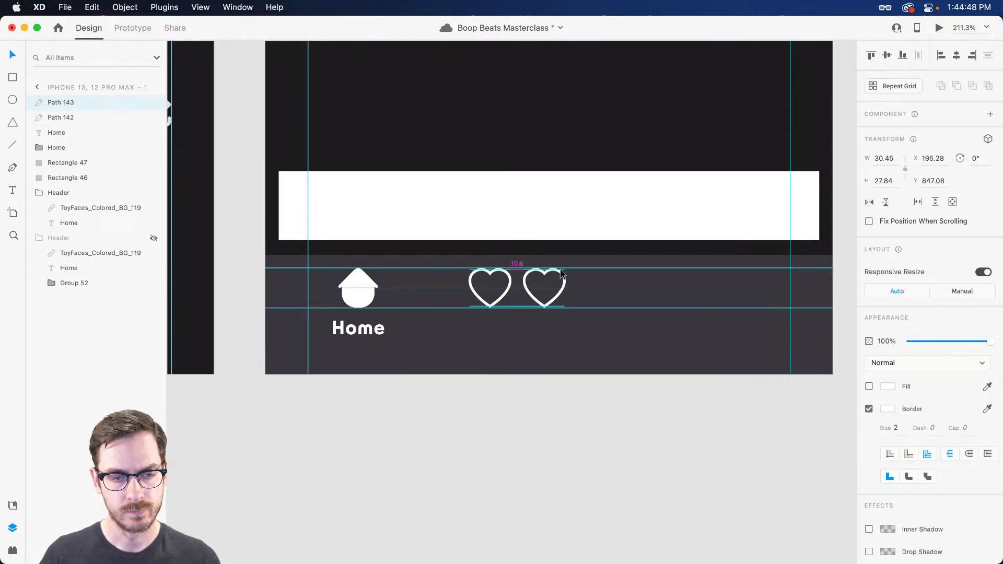
click(868, 409)
click(869, 386)
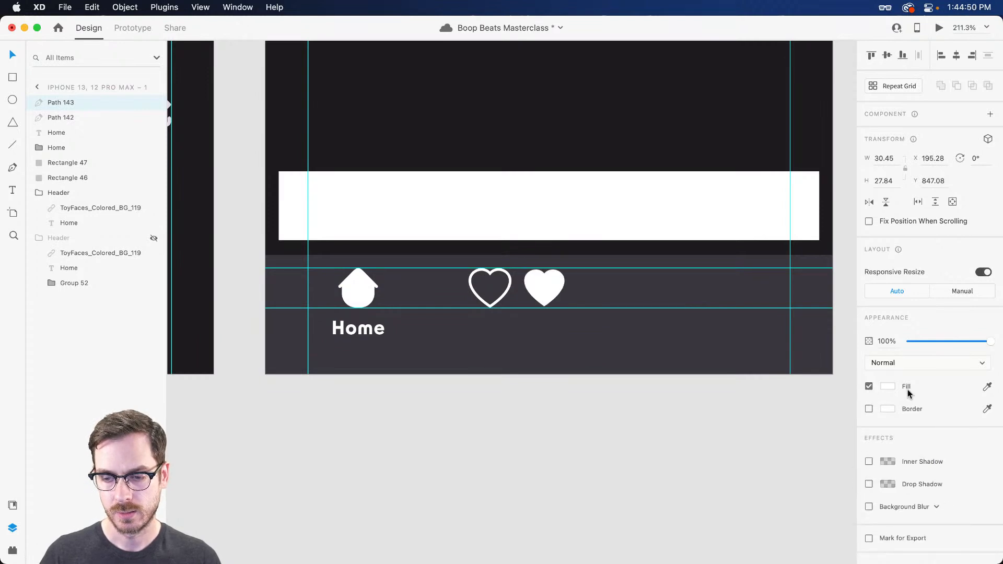
click(886, 387)
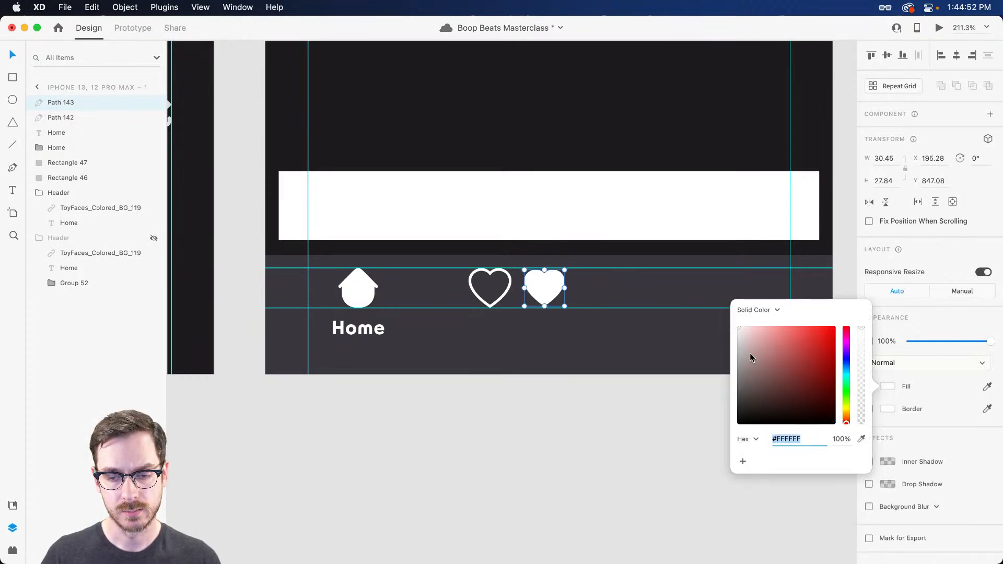
drag(846, 357, 847, 347)
drag(753, 358, 747, 371)
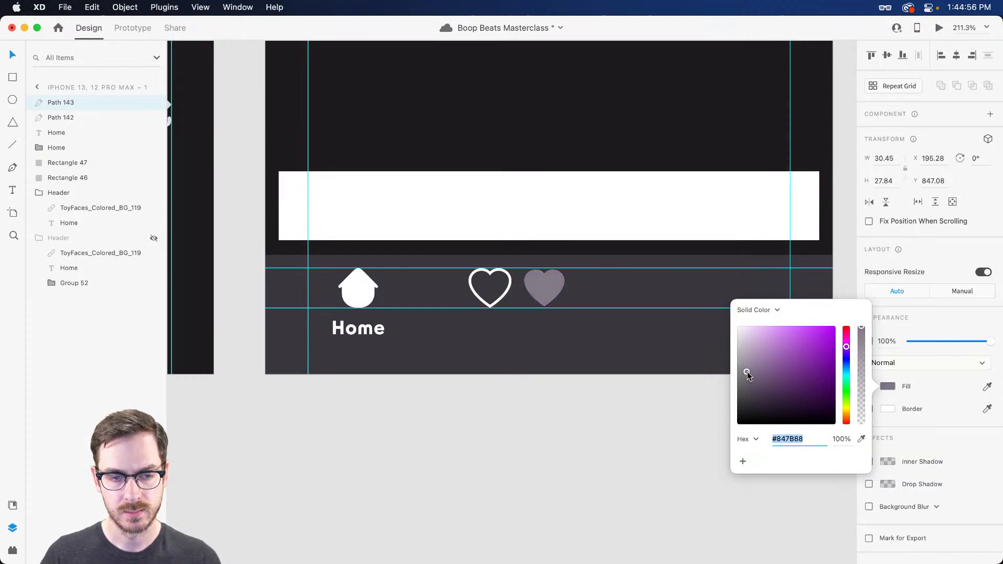
Step: Nudge the mauve heart right to x 201.28, comparing it against the Home icon
drag(555, 291, 563, 292)
scroll(562, 292, up, 1)
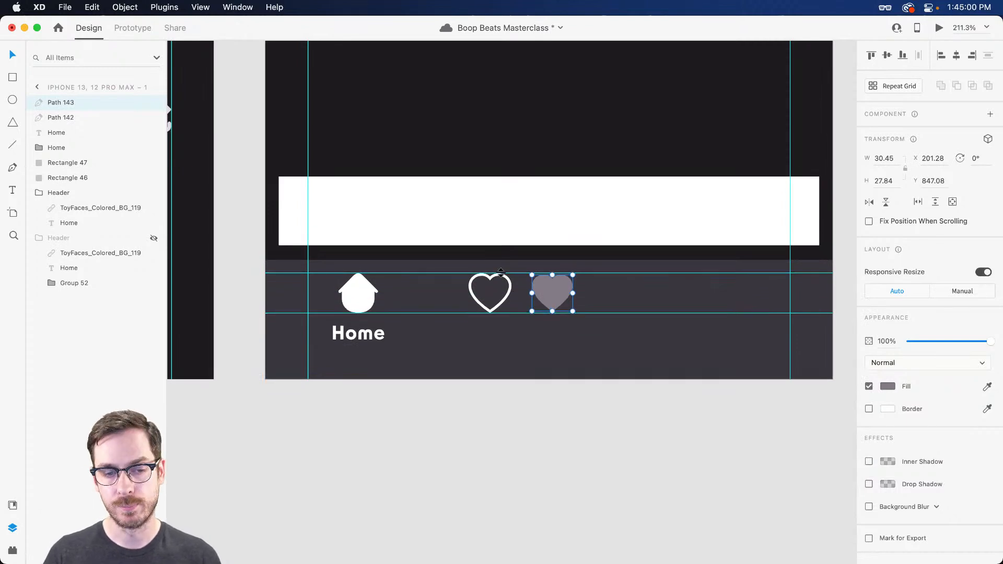
drag(500, 274, 491, 273)
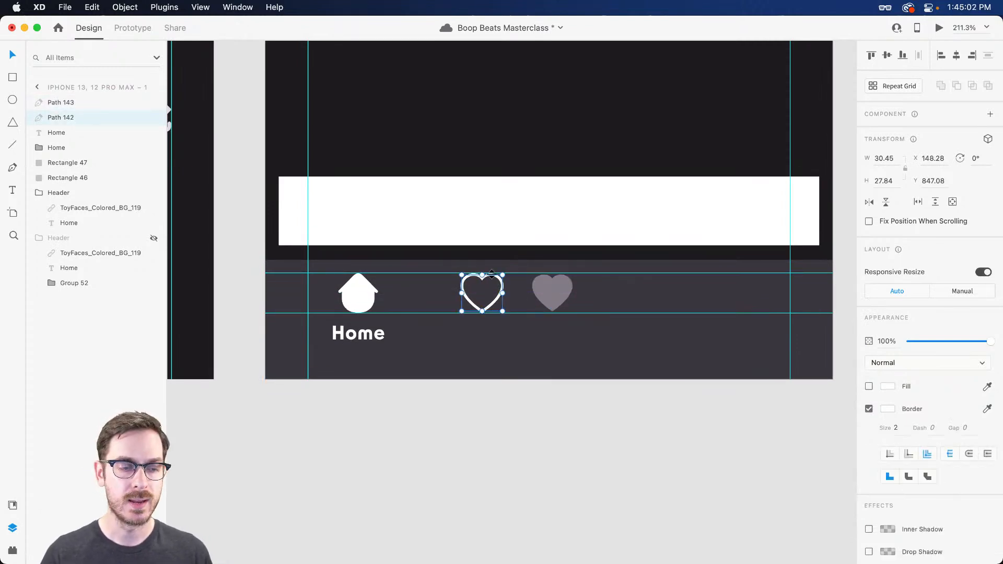
click(364, 286)
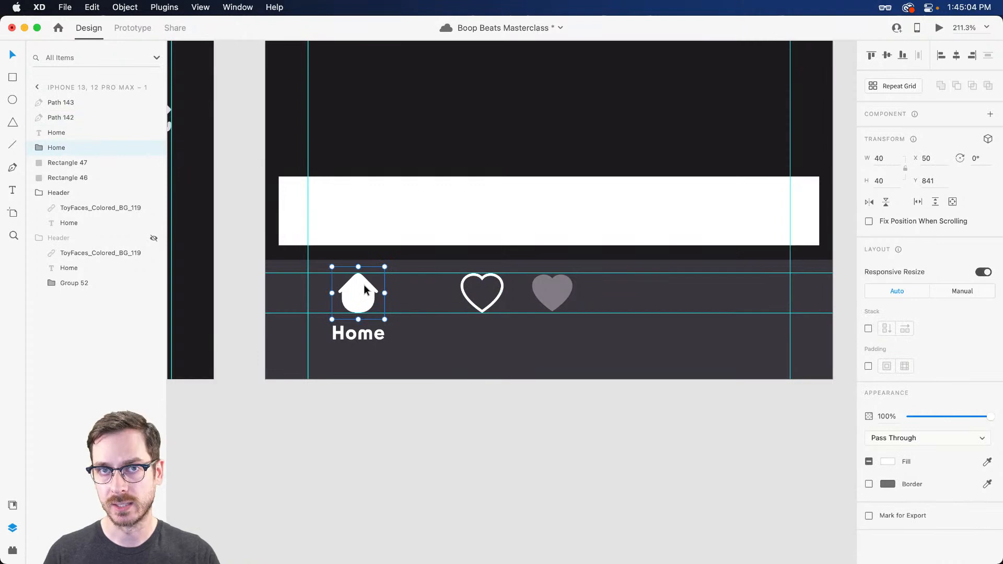
click(556, 293)
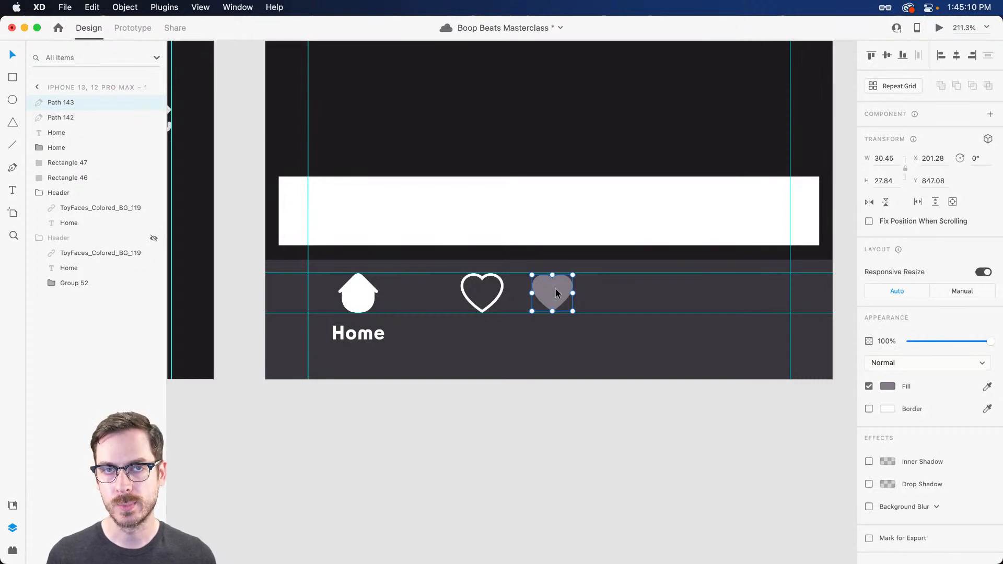
scroll(359, 302, up, 5)
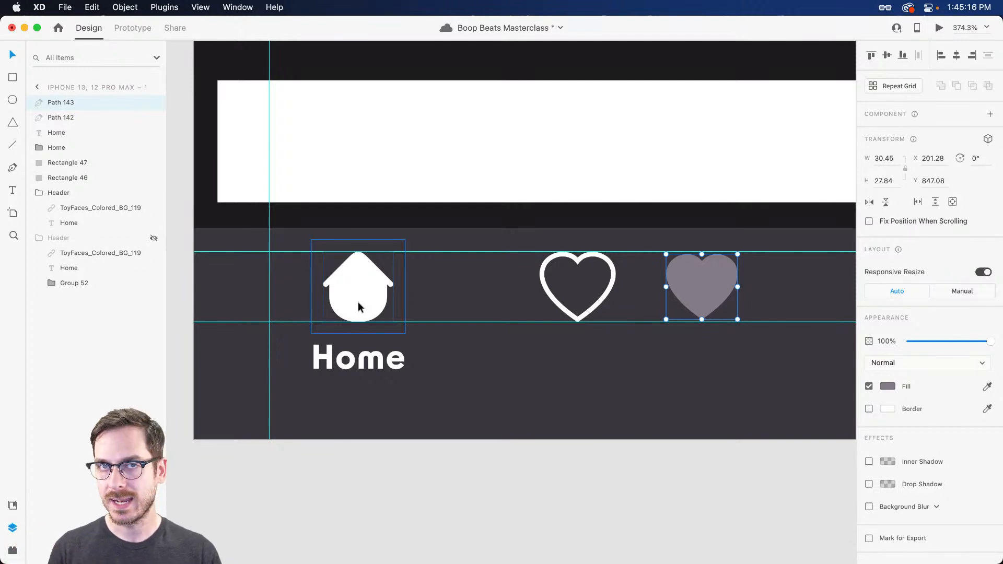
scroll(745, 294, right, 5)
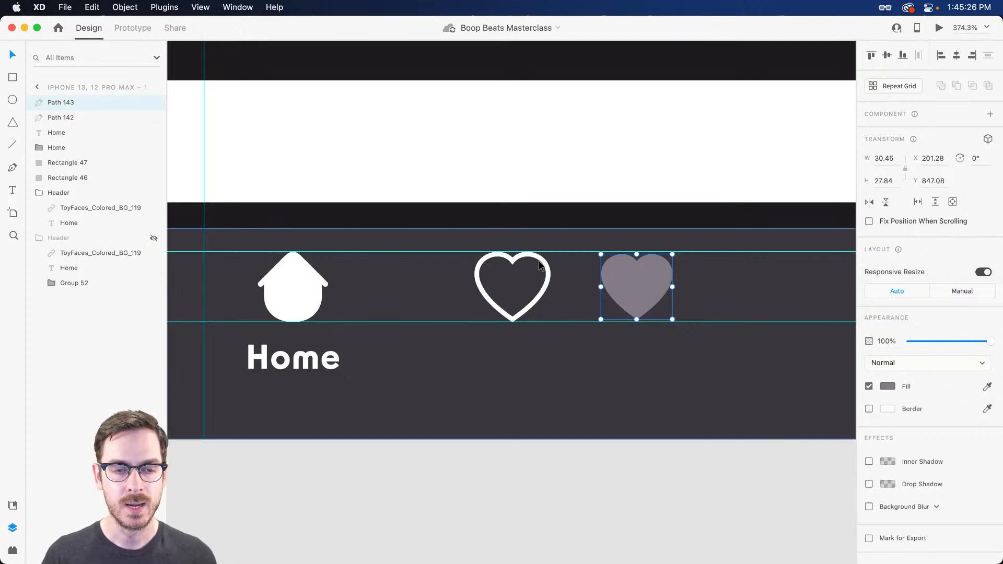
Step: Move the outline heart closer to the house icon, to x 116.28
click(539, 266)
drag(543, 262, 452, 252)
click(282, 274)
click(462, 260)
click(314, 270)
click(471, 268)
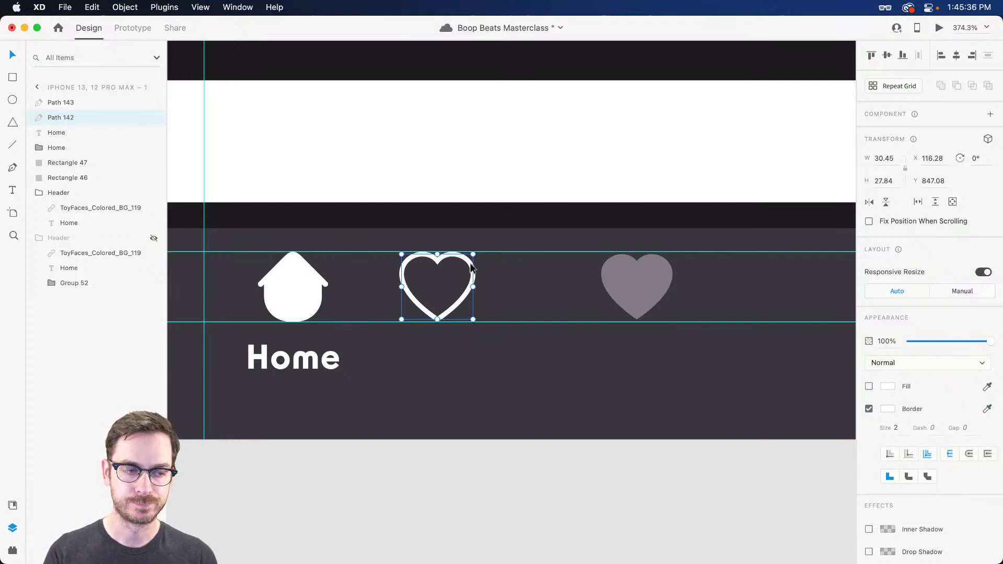
Step: Delete the grey filled heart and move the outline heart to the right
click(645, 294)
key(Delete)
drag(474, 269, 605, 269)
Step: Copy the Home label under the heart, rename it 'Favorites', centre it, then go to Nucleo
click(292, 359)
alt+drag(292, 360, 557, 360)
double_click(553, 351)
text(Favoprit)
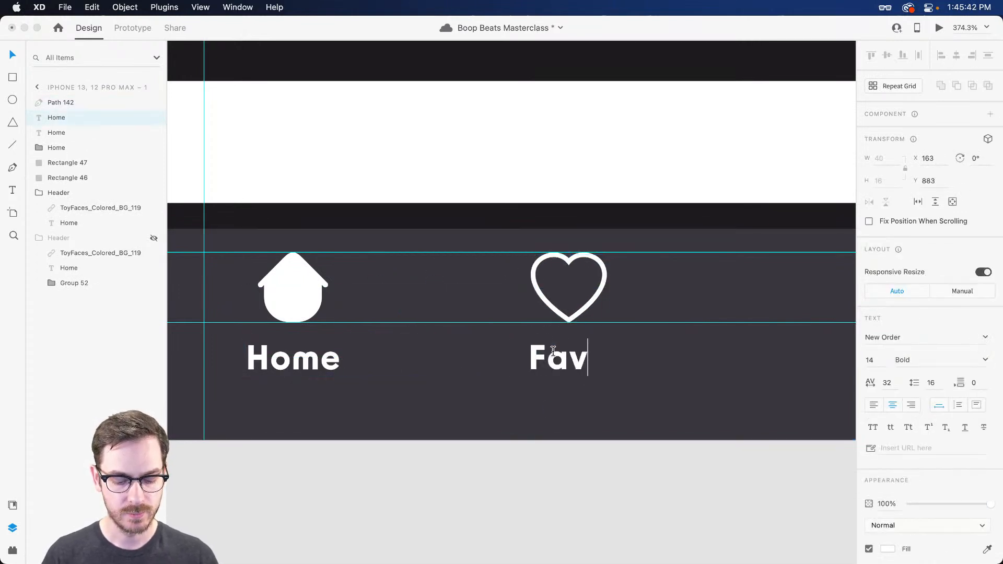
key(BackSpace)
key(BackSpace)
key(BackSpace)
key(BackSpace)
text(rites)
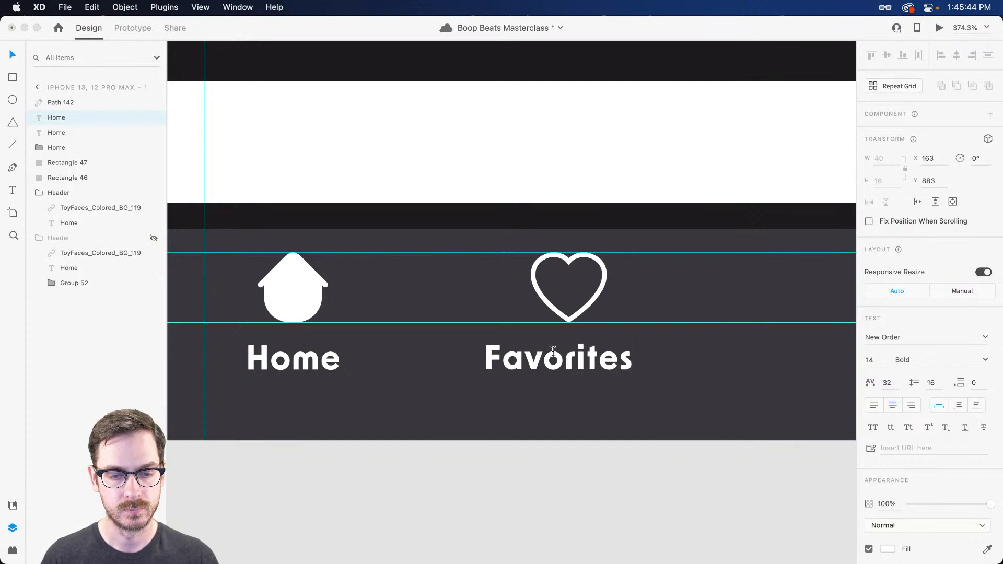
key(Escape)
drag(538, 350, 551, 351)
scroll(552, 359, right, 5)
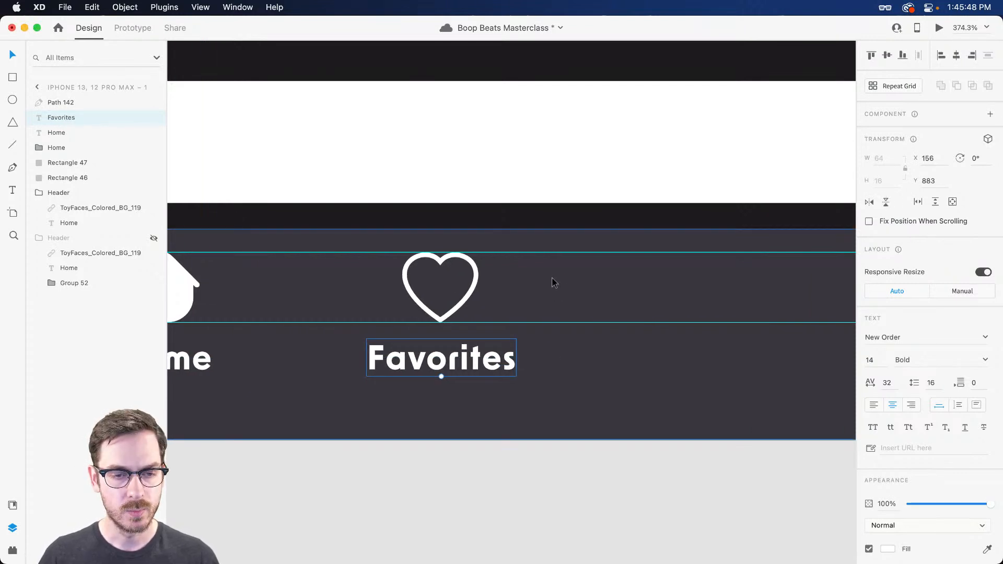
key(super+Tab)
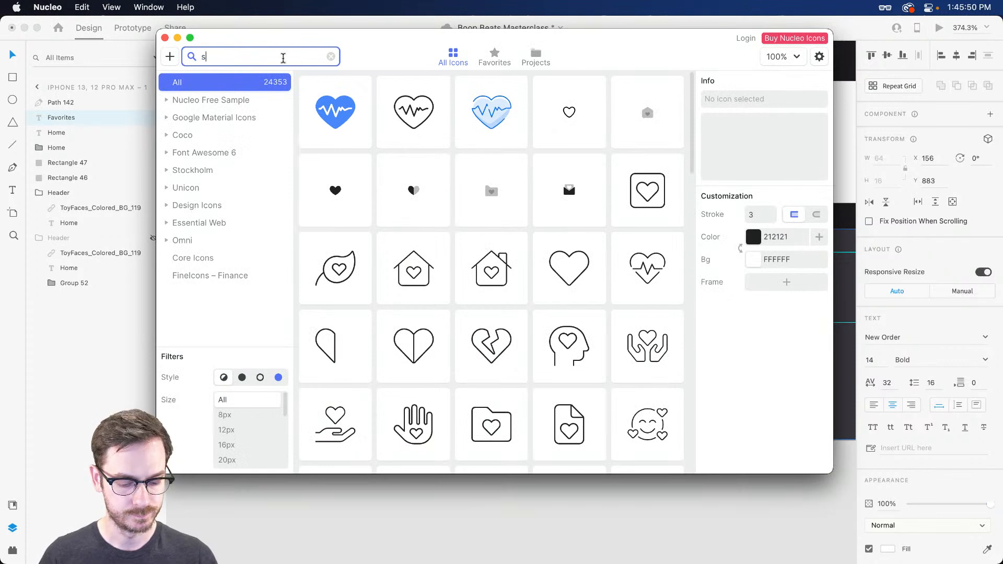
Step: Search Nucleo for 'search', pick the line-style magnifier icon, and paste it into XD
double_click(261, 56)
text(search)
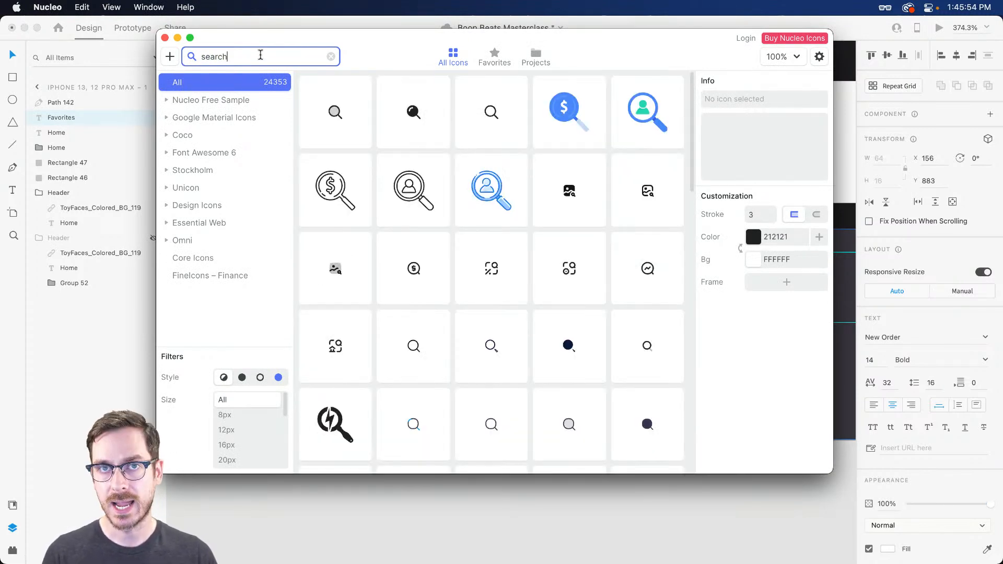
click(485, 117)
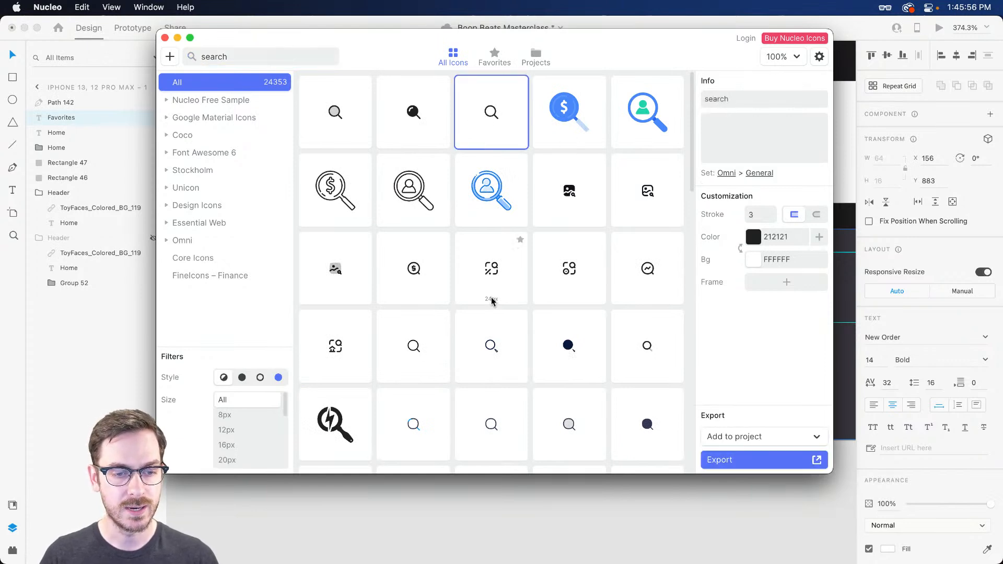
scroll(442, 346, down, 3)
click(497, 344)
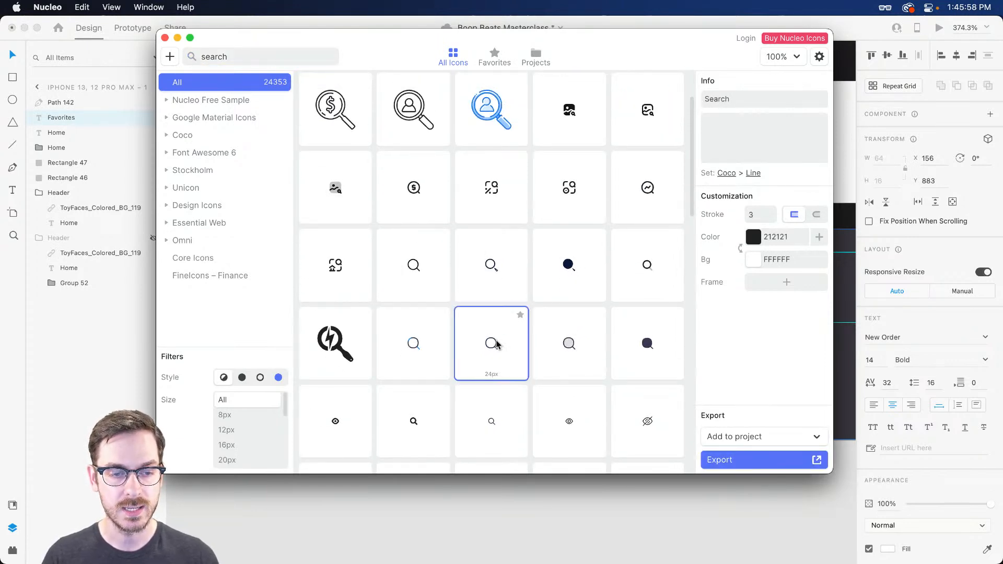
key(super+Tab)
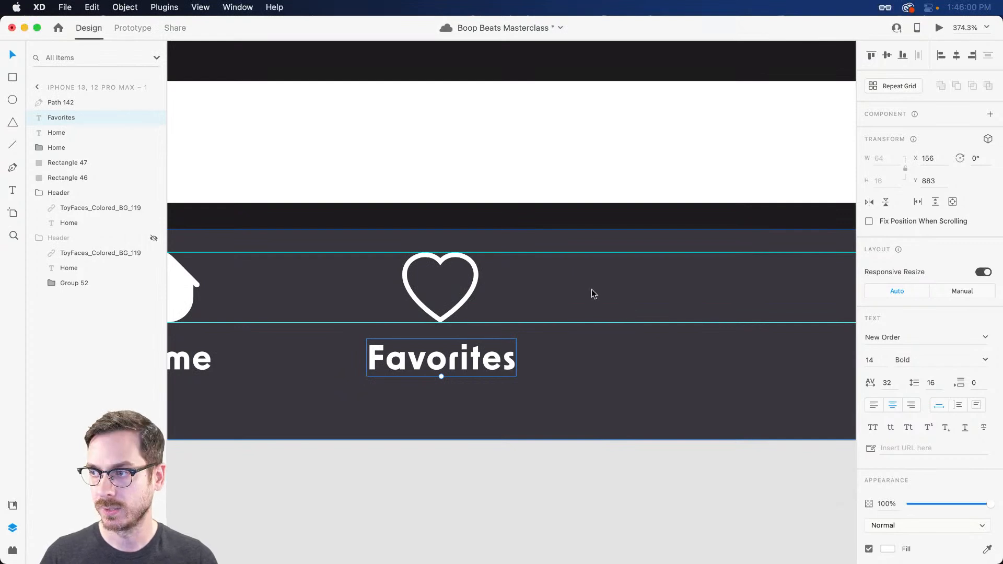
key(super+v)
Step: Make the magnifier icon white (#fff), 36 × 36, and place it as the third tab
drag(525, 230, 567, 266)
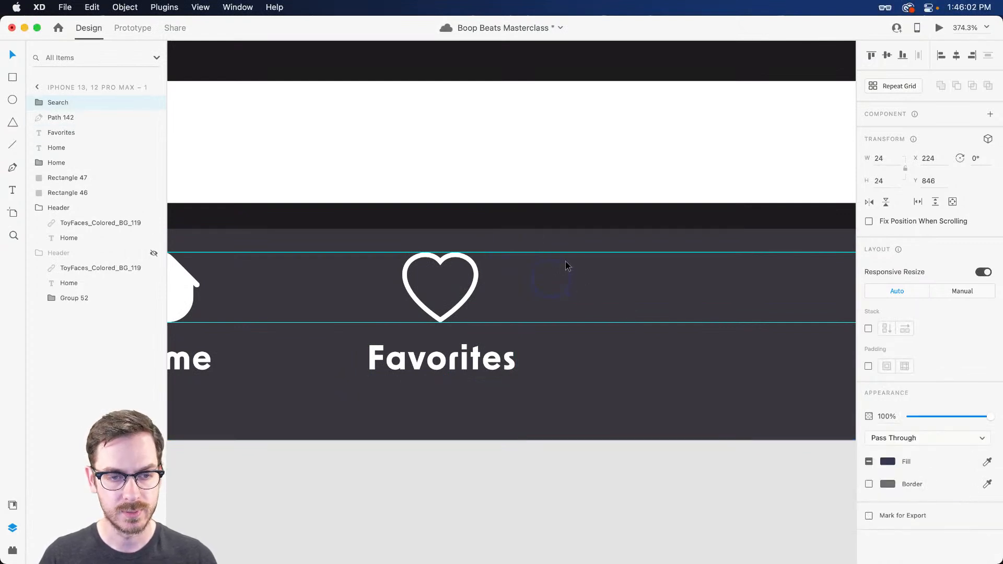
click(893, 462)
text(fff)
key(Return)
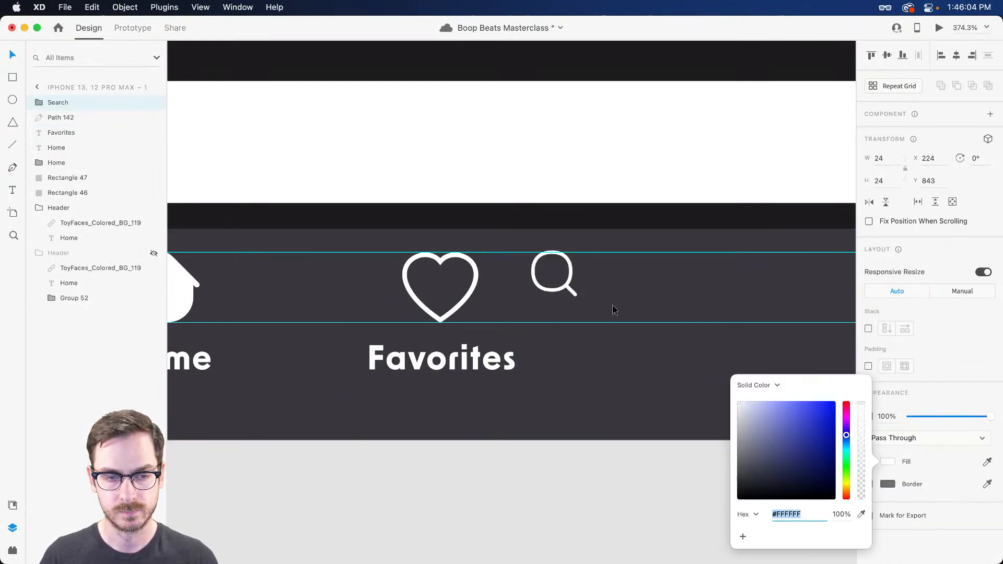
click(567, 272)
drag(581, 304, 610, 331)
drag(525, 246, 521, 245)
drag(602, 282, 692, 286)
Step: Copy the Favorites label under it as 'Search', shift both right, and preview
alt+drag(430, 363, 630, 374)
double_click(651, 367)
text(Search)
shift+click(696, 287)
drag(696, 286, 733, 300)
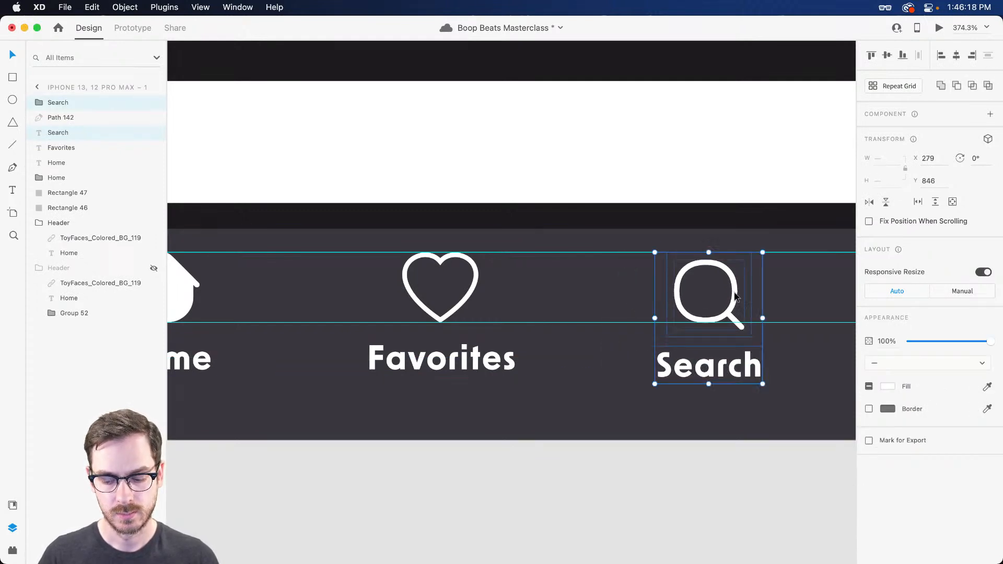
key(super+Return)
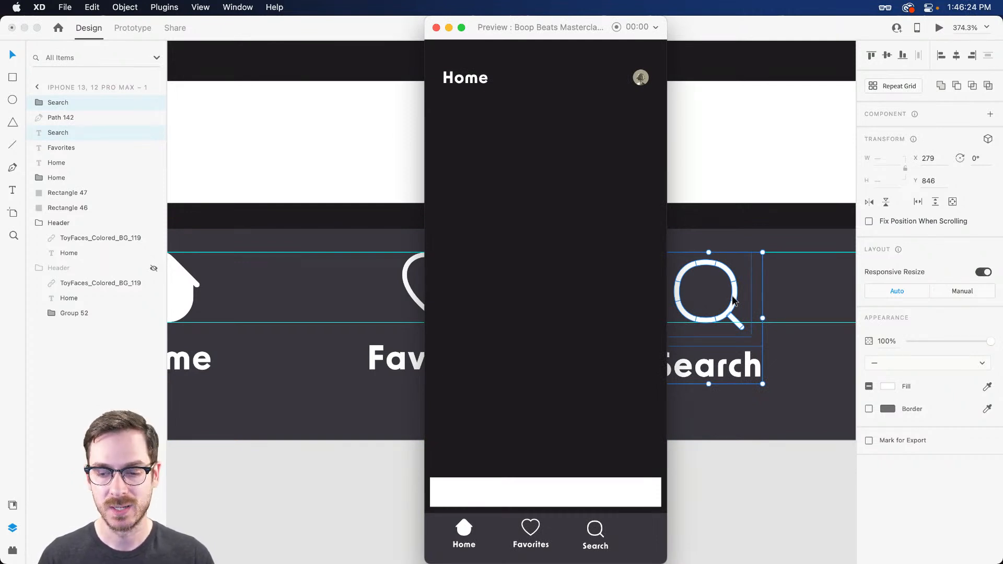
Step: Shrink the Home icon to 30 × 30, the heart to match, and Search to about 29 × 29
key(super+w)
scroll(314, 303, left, 5)
click(279, 290)
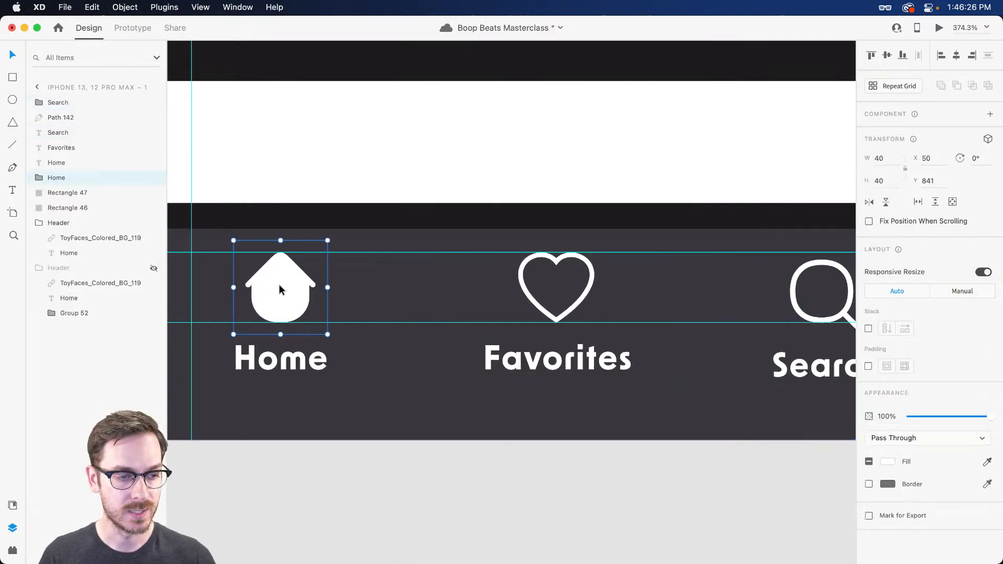
drag(327, 241, 343, 258)
drag(349, 323, 354, 315)
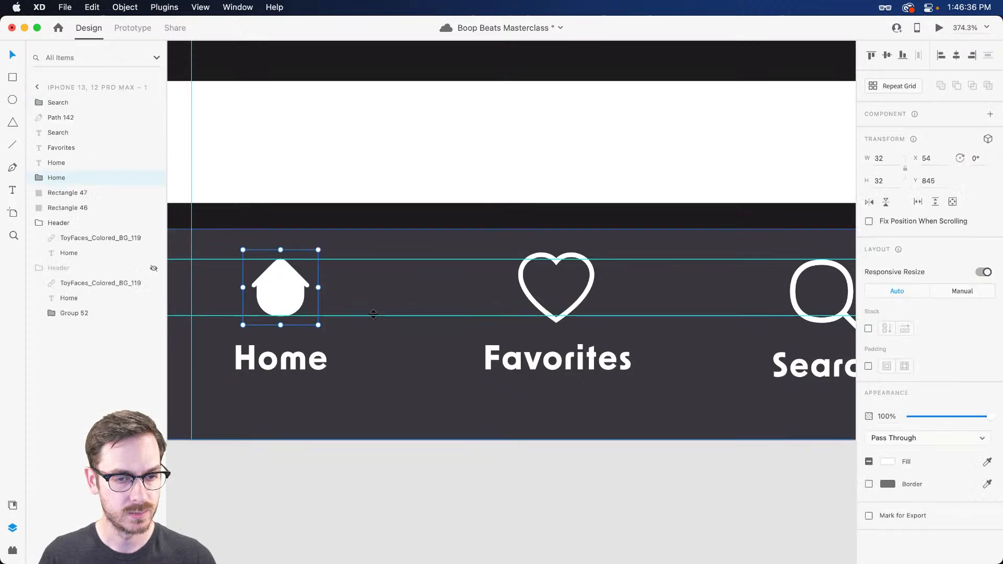
click(593, 261)
drag(594, 254, 588, 260)
scroll(674, 262, right, 5)
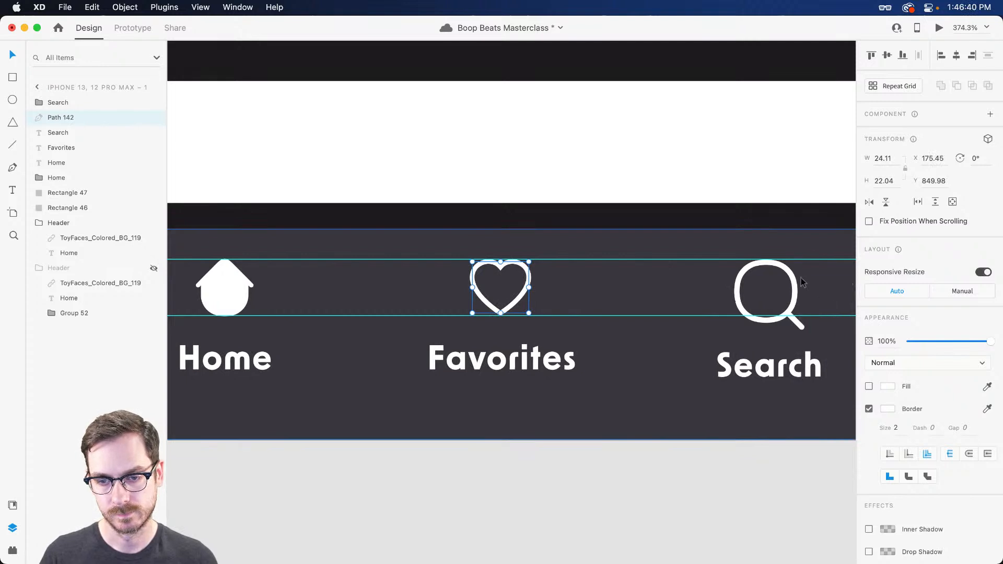
click(792, 298)
drag(804, 328, 796, 322)
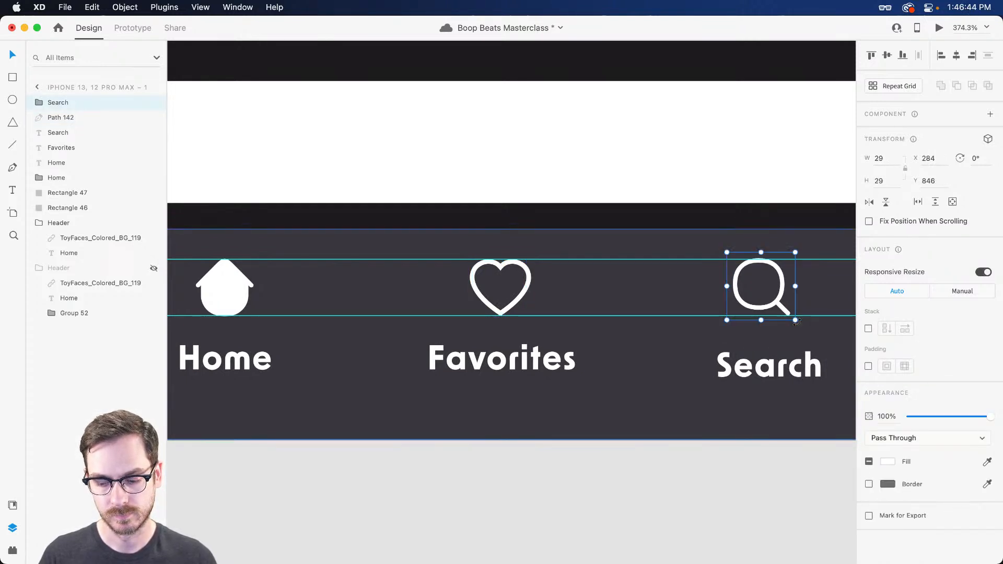
key(super+Return)
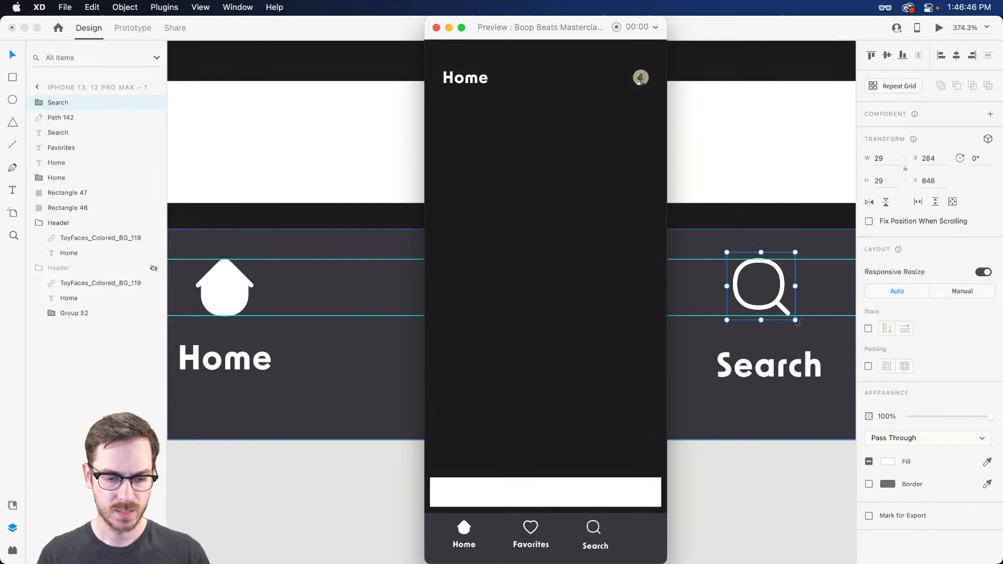
key(super+w)
Step: Centre the Search label and set the Search, Home and Favorites labels to Semibold
mouse_move(768, 368)
mouse_down()
mouse_move(621, 359)
mouse_move(759, 361)
mouse_up()
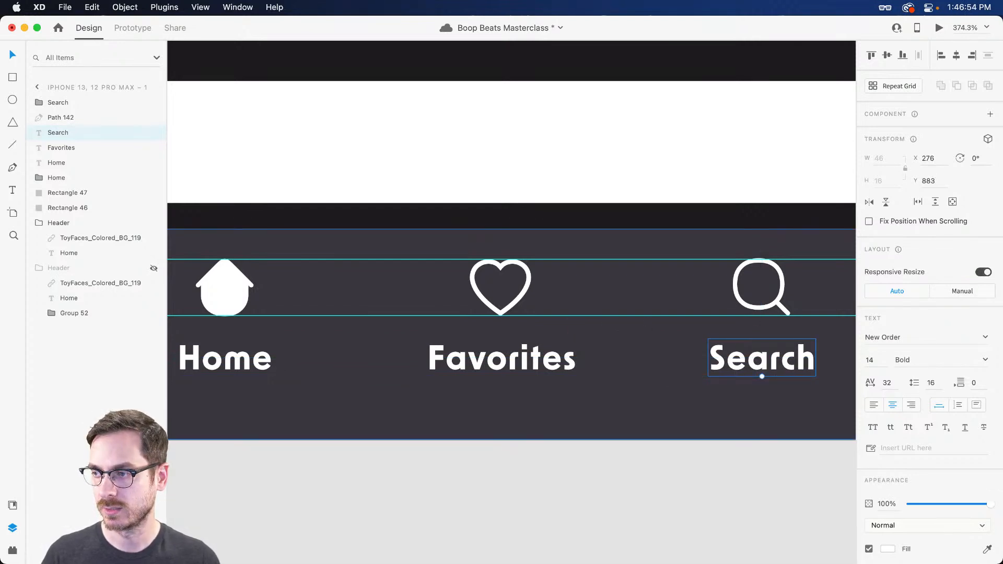
click(982, 360)
click(911, 403)
click(503, 356)
shift+click(251, 360)
click(985, 359)
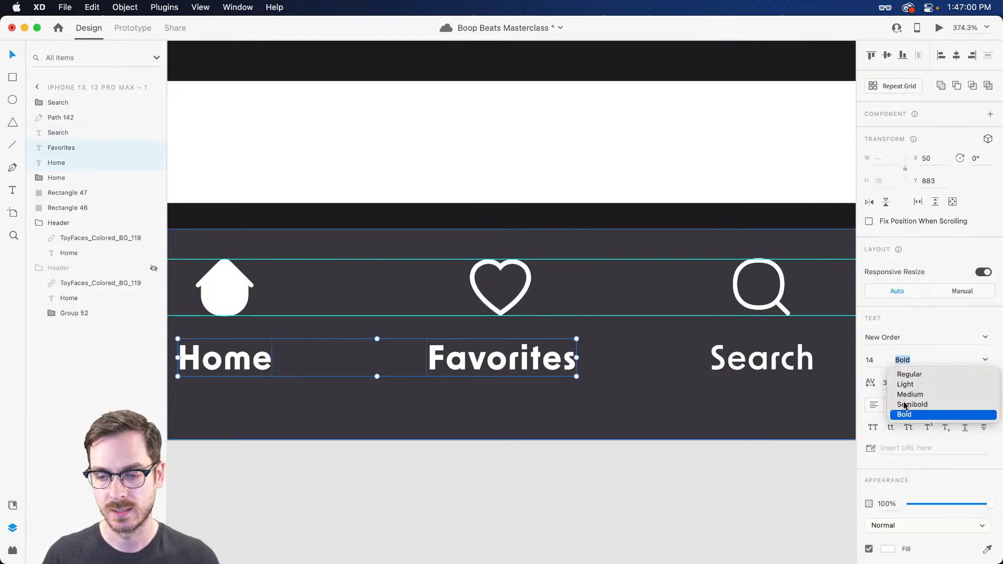
click(908, 404)
key(super+Return)
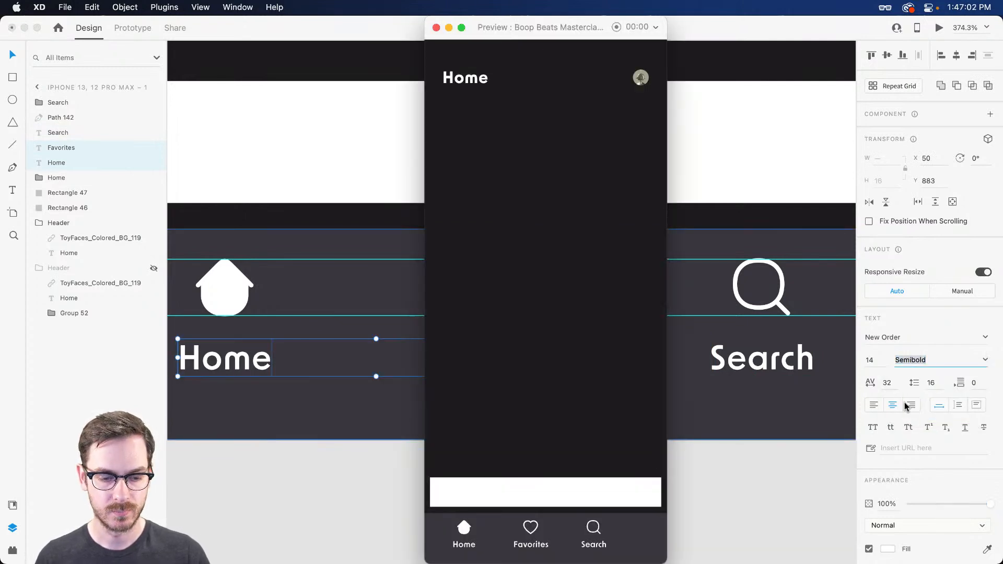
key(super+w)
Step: Move the Search icon and label left toward Favorites
scroll(597, 281, right, 4)
click(592, 285)
shift+click(590, 356)
drag(590, 357, 552, 356)
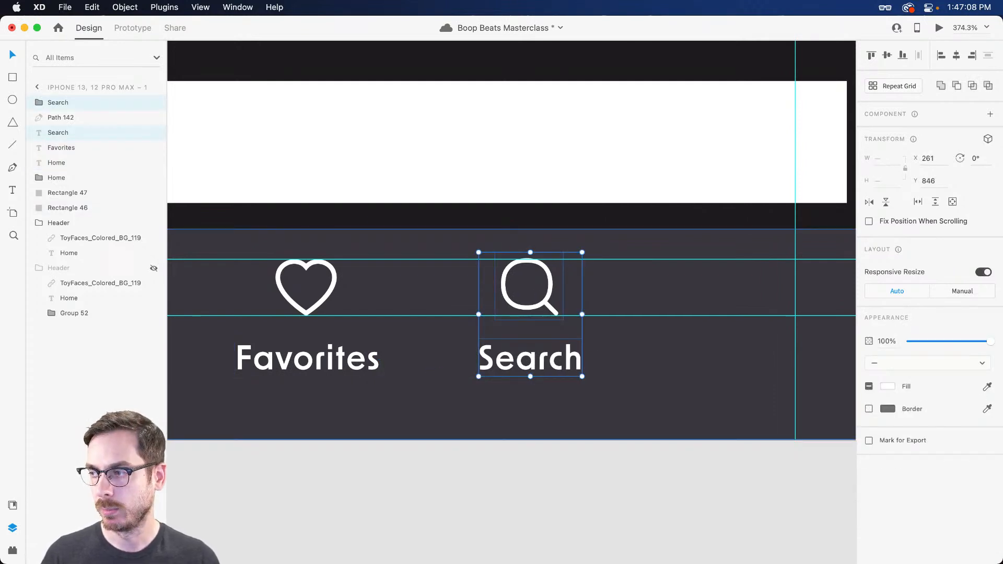
key(super+Tab)
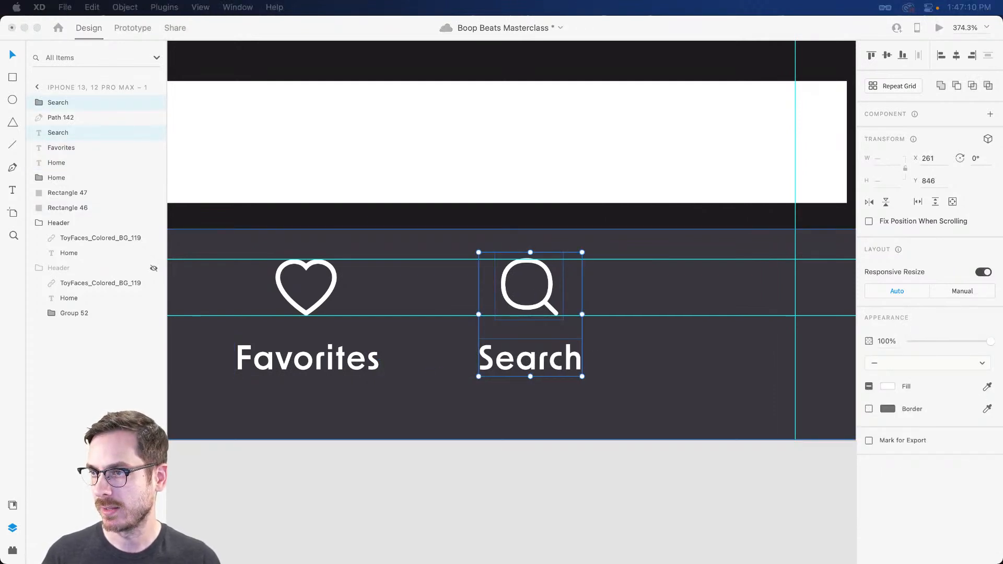
Step: Paste the disc icon right of Search, fill it white, and size it 24 × 24
click(524, 277)
key(super+v)
drag(547, 228, 690, 278)
click(888, 364)
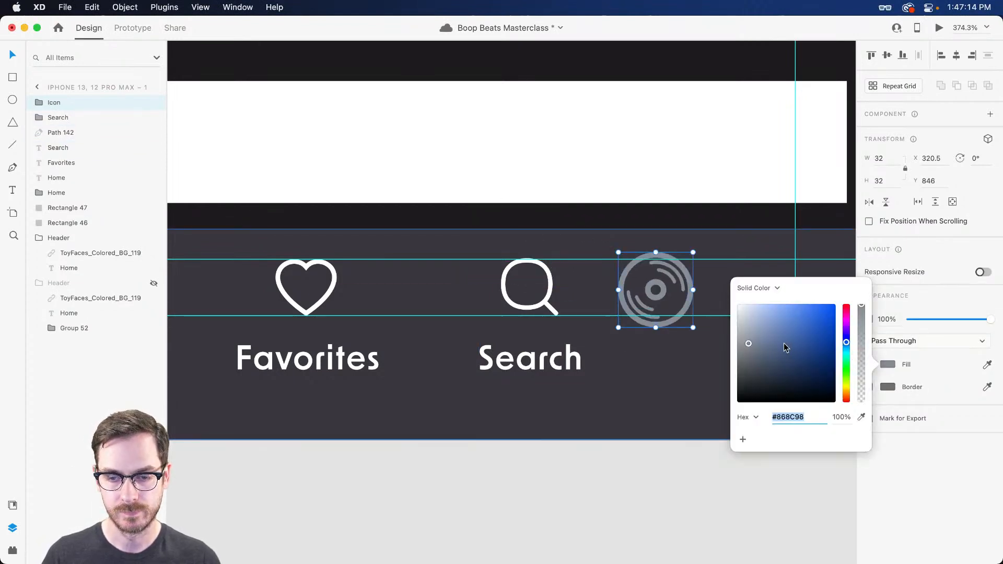
drag(781, 341, 736, 302)
click(877, 467)
drag(688, 275, 693, 283)
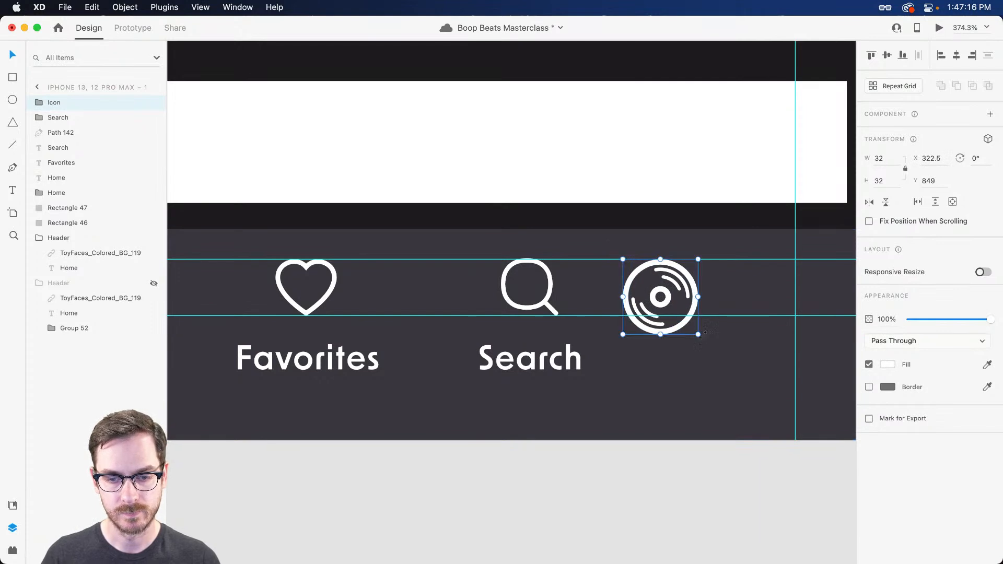
drag(699, 334, 693, 288)
Step: Add an 'Albums' label under the disc and group the two
drag(544, 359, 704, 352)
double_click(711, 360)
text(Albums)
key(Escape)
key(super+g)
Step: Group the Search, Favorites and Home icons each with its label
click(529, 286)
shift+click(529, 359)
key(super+g)
click(331, 280)
shift+click(313, 358)
key(super+g)
scroll(313, 313, left, 5)
click(262, 280)
shift+click(252, 358)
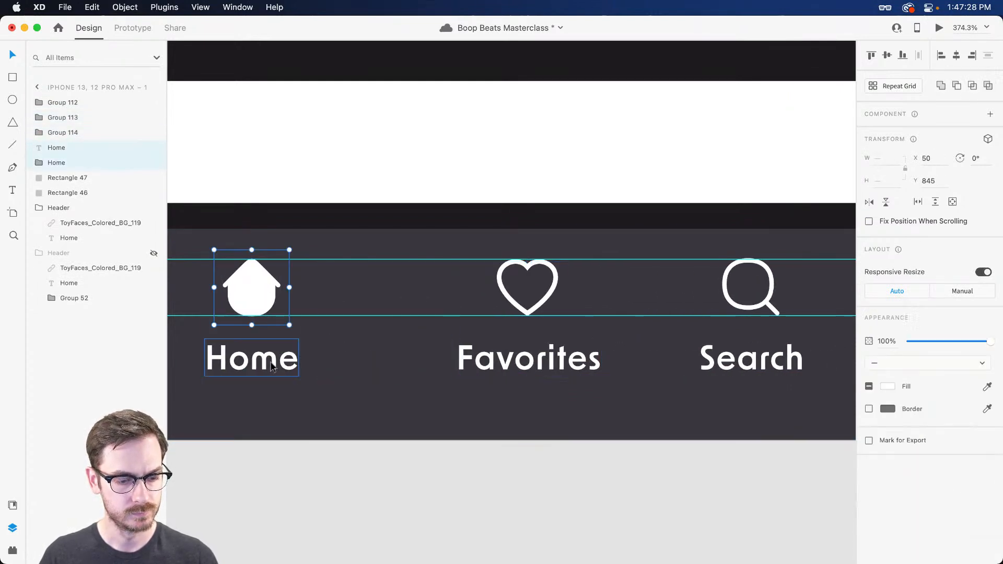
key(super+g)
Step: Rename the tab groups in Layers to Albums, Search, Fav and Home
double_click(60, 102)
text(A)
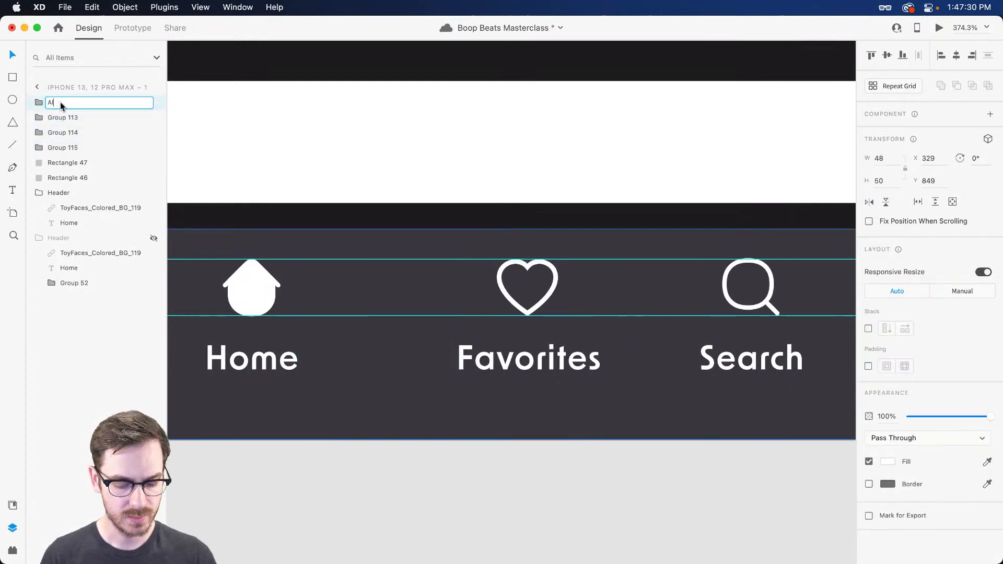
text(lbumbs)
key(BackSpace)
key(BackSpace)
text(s)
key(Tab)
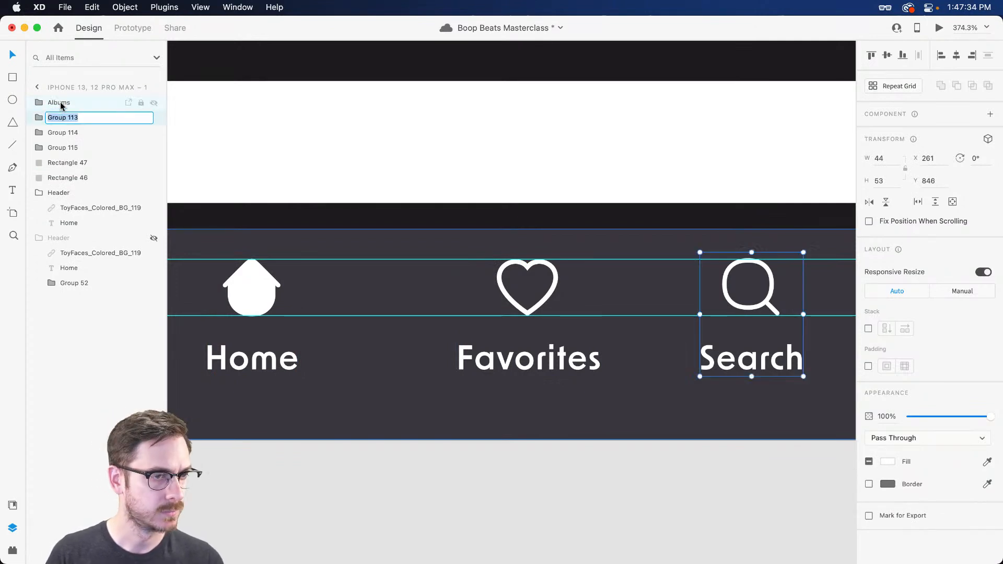
text(Search)
key(Tab)
text(Fav)
key(Tab)
text(Home)
key(Return)
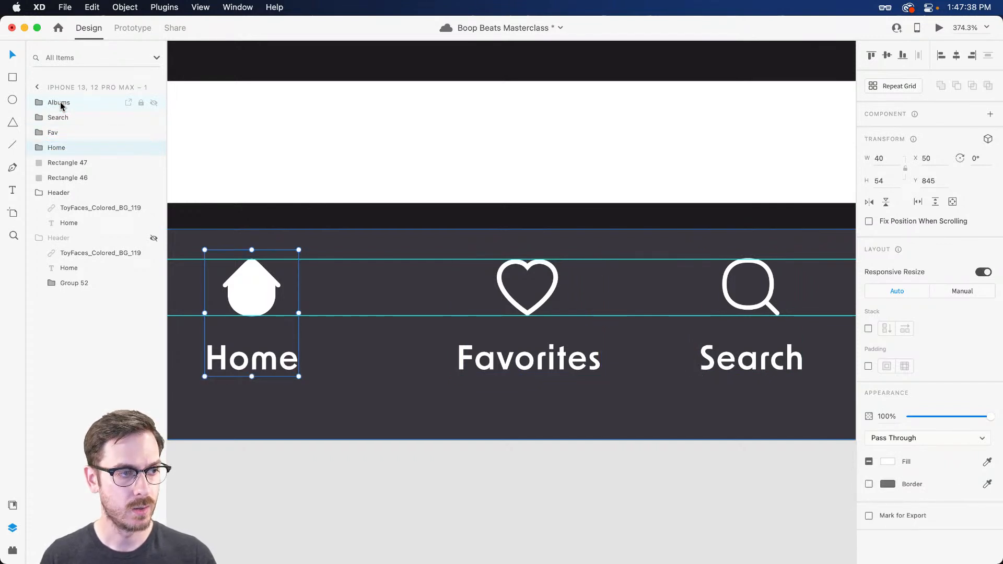
Step: Move the Home tab toward the left edge and Albums toward the right, selecting the middle tabs
scroll(582, 256, down, 5)
drag(399, 267, 368, 264)
scroll(713, 260, right, 3)
drag(714, 260, 753, 259)
shift+click(616, 309)
shift+click(488, 301)
Step: Distribute the four tab groups evenly across the tab bar and preview the artboard
shift+click(322, 302)
click(919, 55)
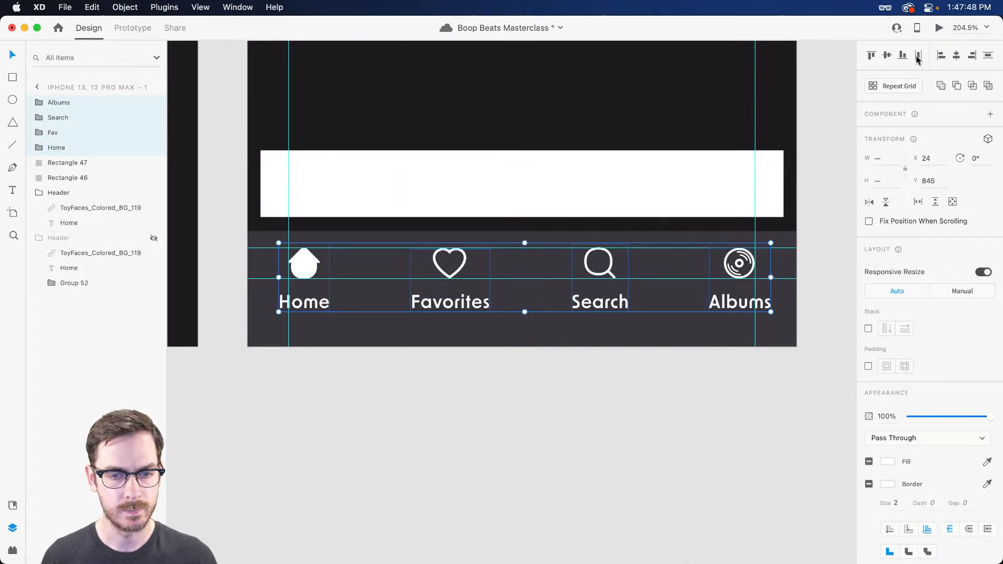
key(super+Return)
click(918, 59)
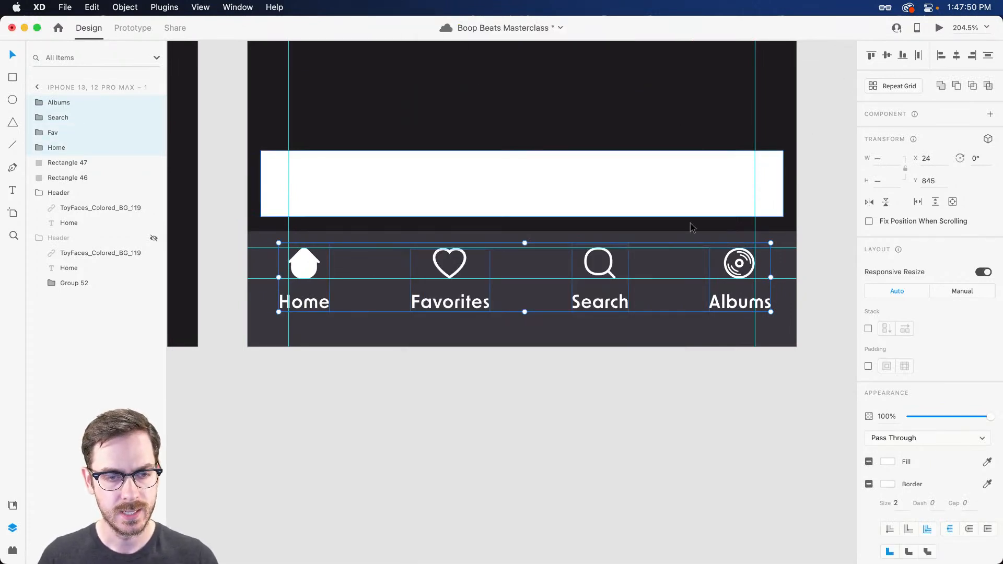
Step: Make the tab bar background taller, move the white bar above it, and raise the four tabs
click(538, 313)
drag(522, 231, 521, 212)
drag(540, 155, 542, 93)
drag(295, 375, 724, 274)
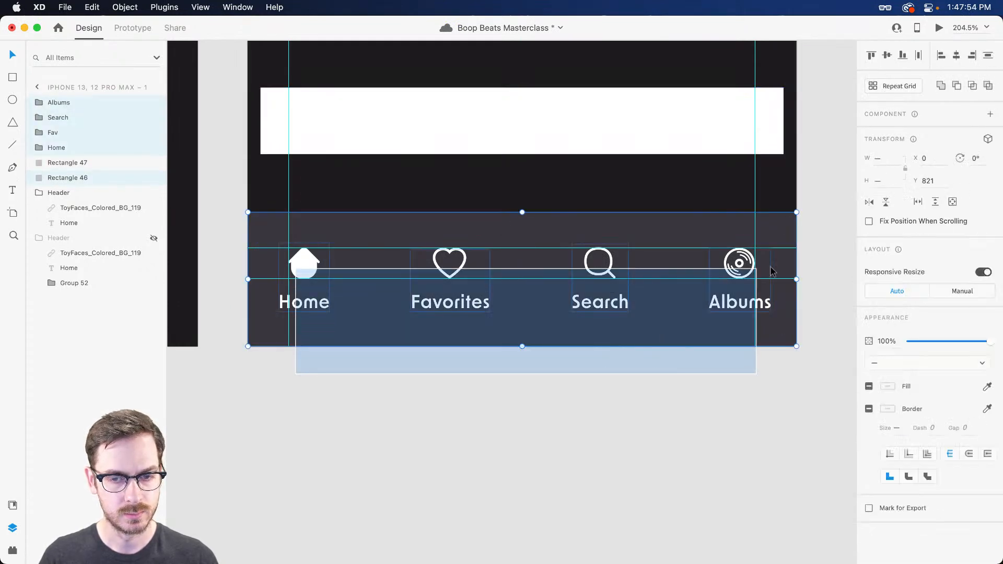
drag(618, 267, 609, 247)
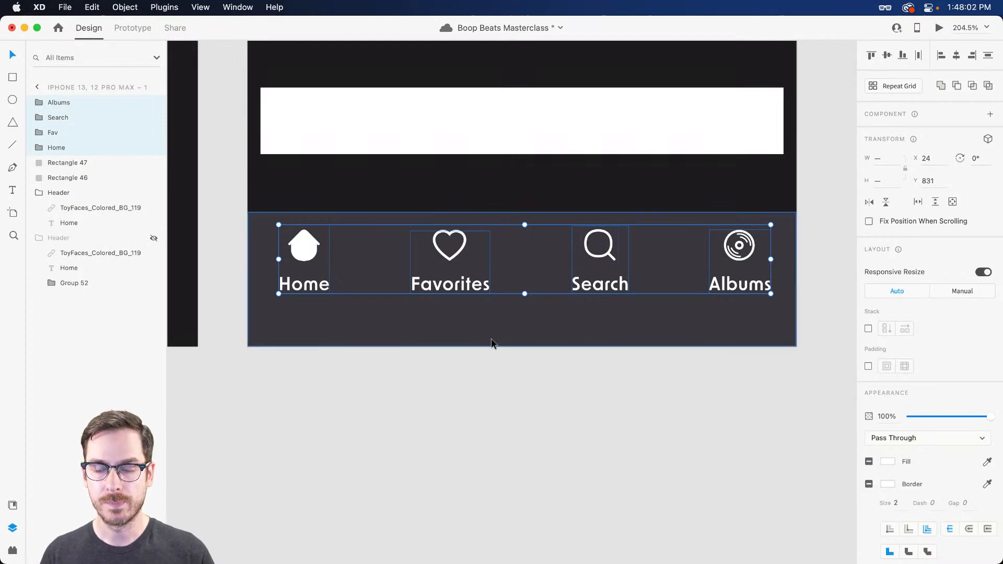
Step: Draw a short line below the tabs and give it a #FFFFFF border
key(l)
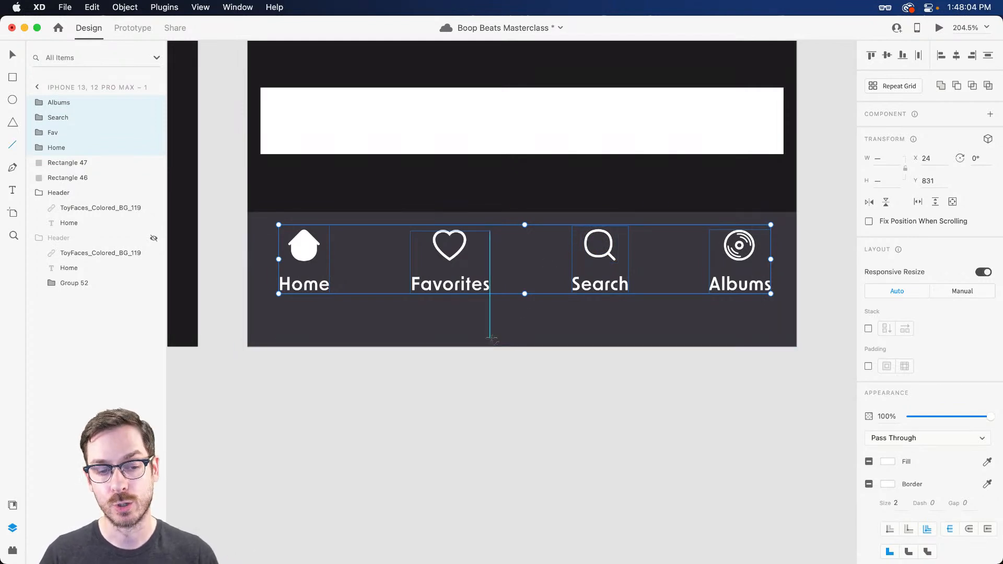
drag(456, 333, 569, 333)
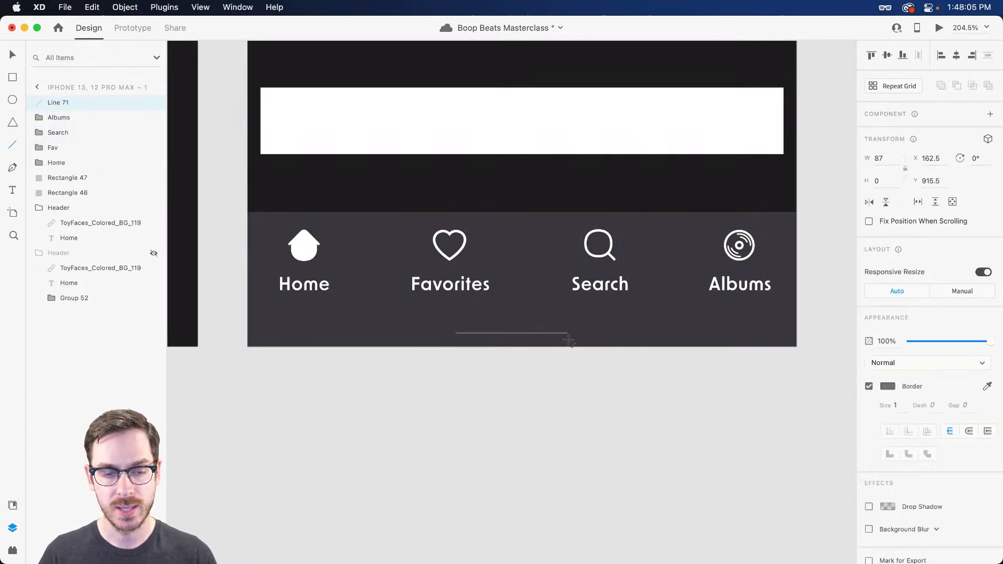
click(888, 386)
text(ffffff)
key(Return)
Step: Set the line thickness to 4, centre it along the tab bar's bottom, and preview
click(895, 406)
text(4)
key(Return)
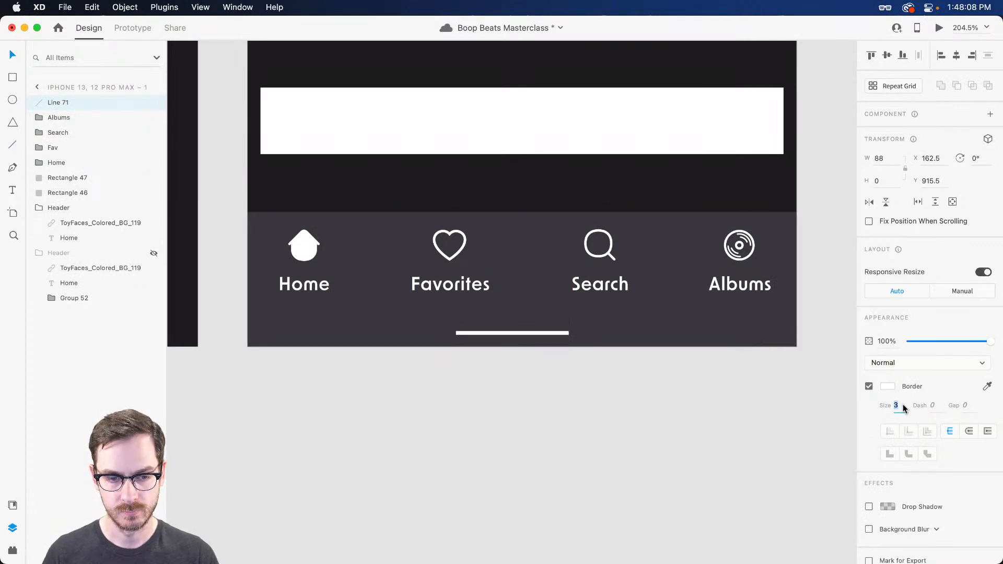
drag(542, 335, 549, 339)
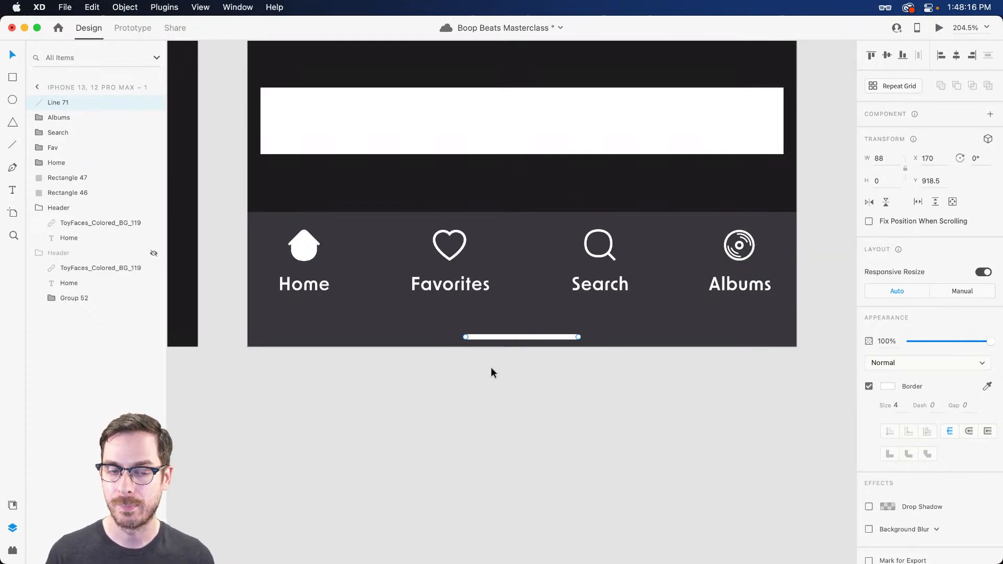
key(super+Return)
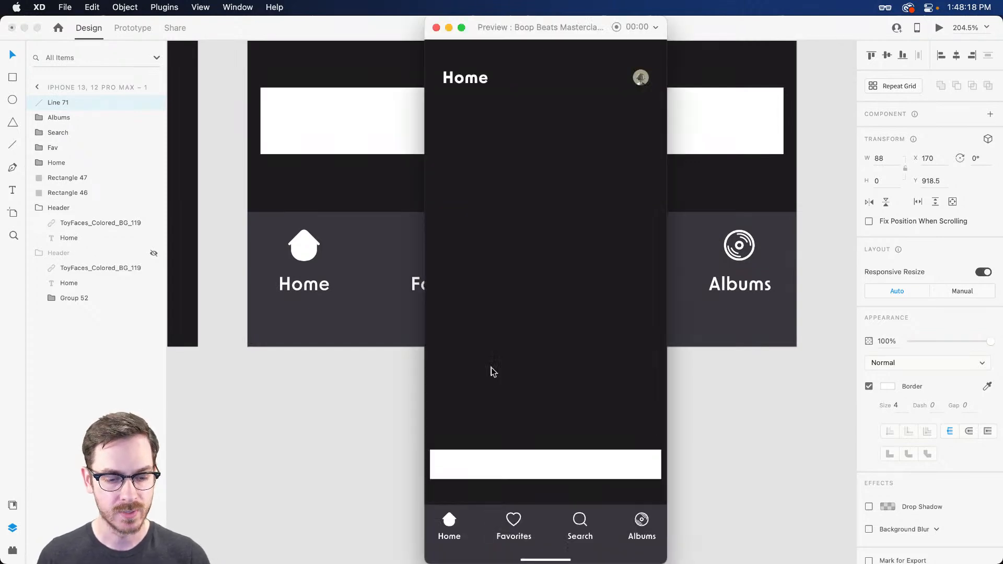
Step: Group the Fav, Home, Search and Albums tab groups together
key(super+w)
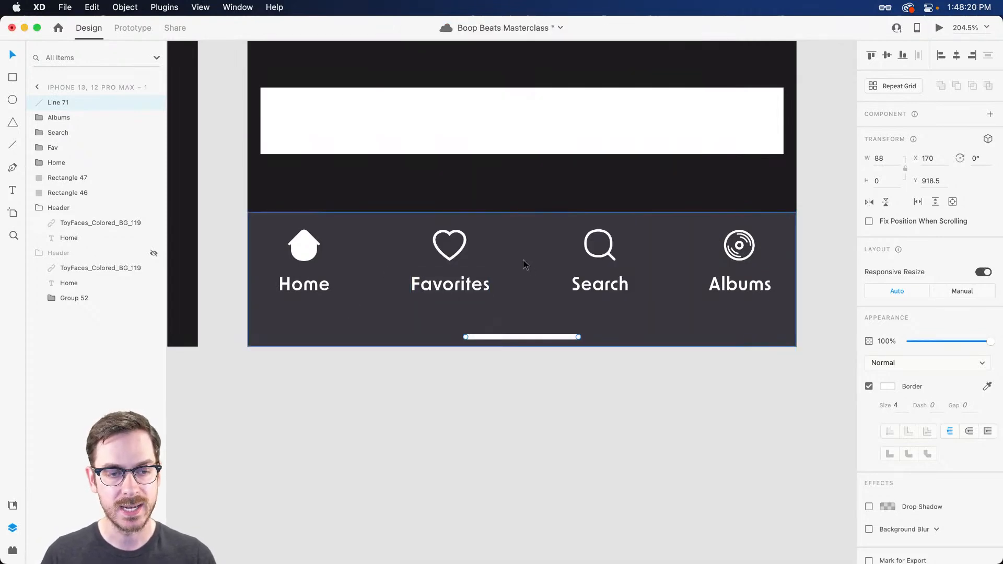
click(459, 287)
shift+click(312, 285)
shift+click(582, 284)
shift+click(726, 292)
key(super+g)
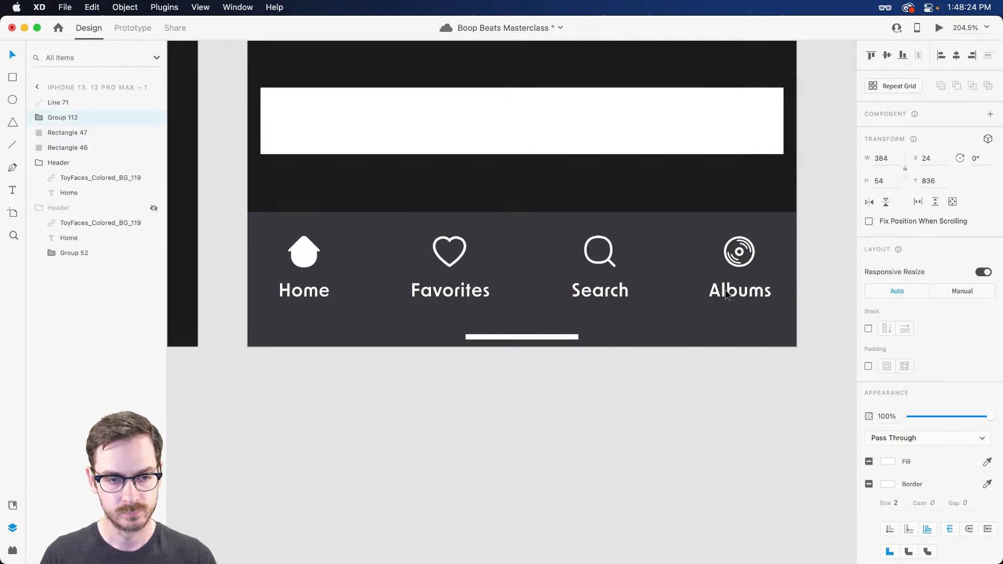
Step: Lower the tab bar background's top edge slightly and check it in preview
shift+click(522, 219)
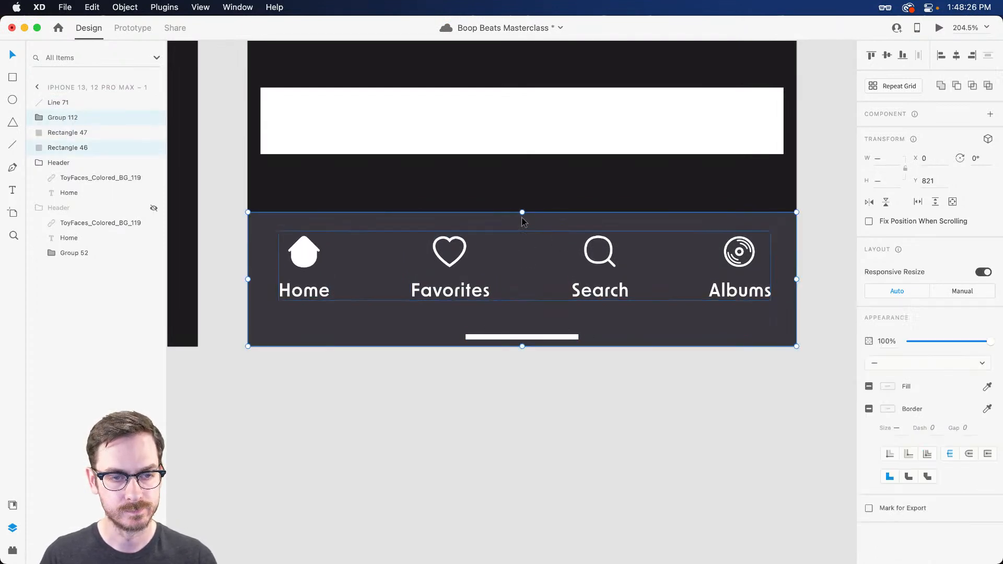
drag(523, 213, 522, 223)
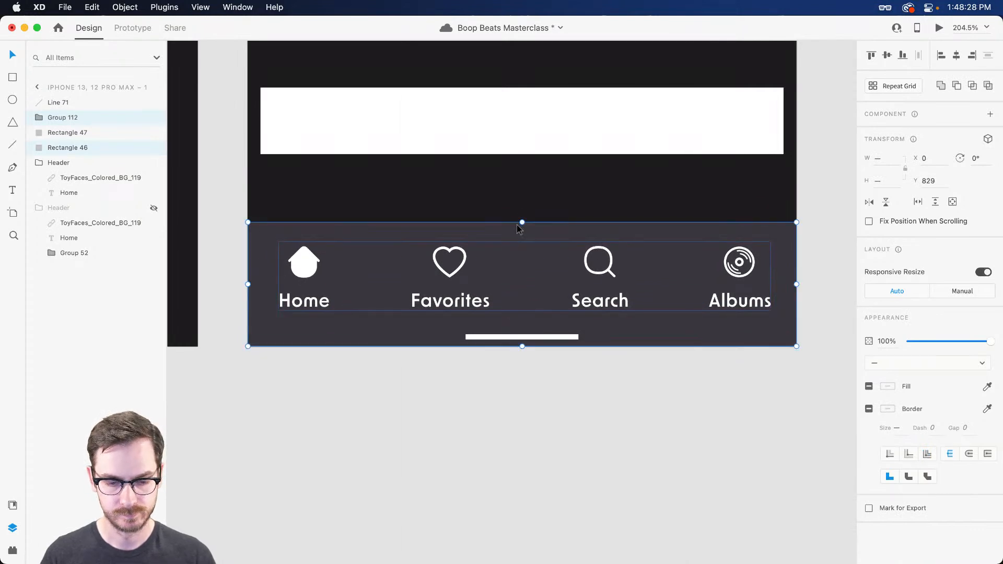
key(super+Return)
key(super+w)
Step: Narrow the tab icons-and-labels group evenly from both sides and review it in preview
click(782, 416)
click(753, 298)
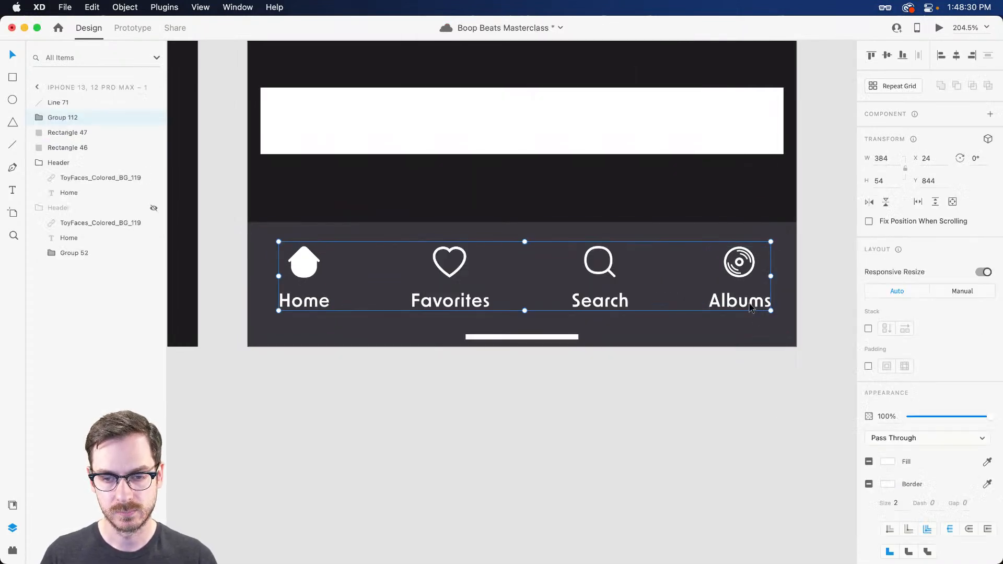
drag(768, 277, 759, 277)
key(super+Return)
key(super+w)
key(super+Return)
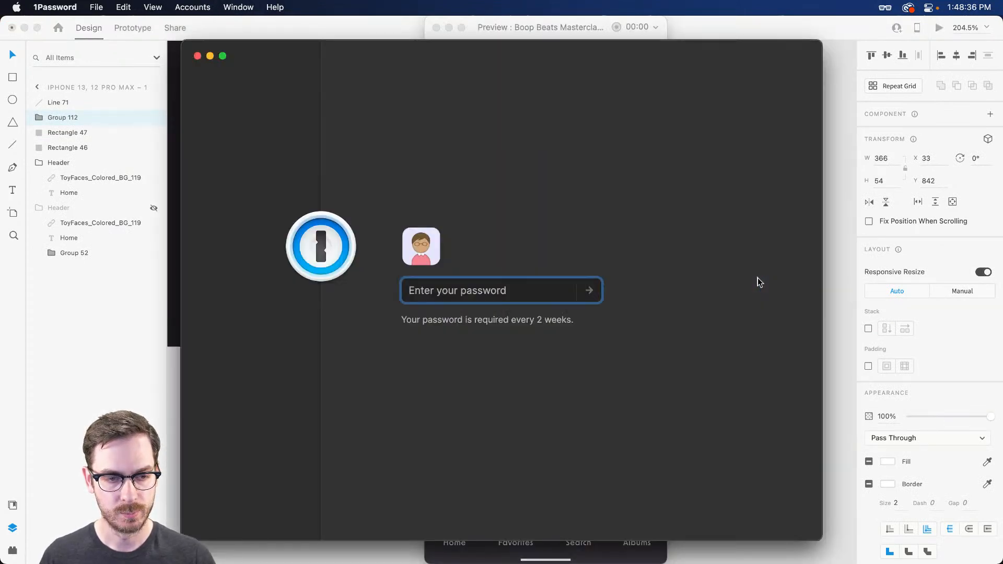
key(Escape)
key(super+w)
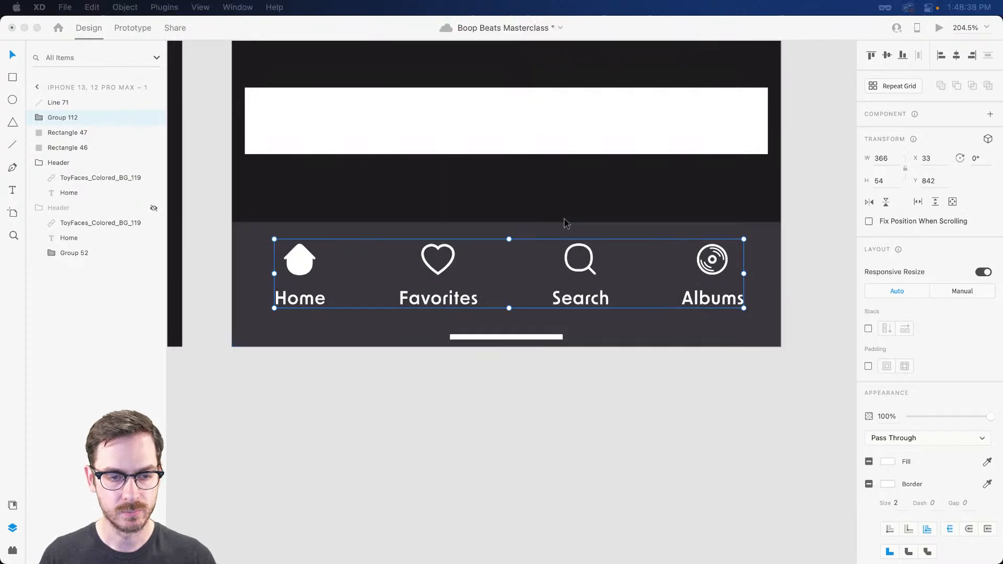
Step: Move the white 408 × 52 bar down to Y 761, just above the tab bar
scroll(627, 230, left, 3)
scroll(674, 209, right, 3)
scroll(581, 129, up, 3)
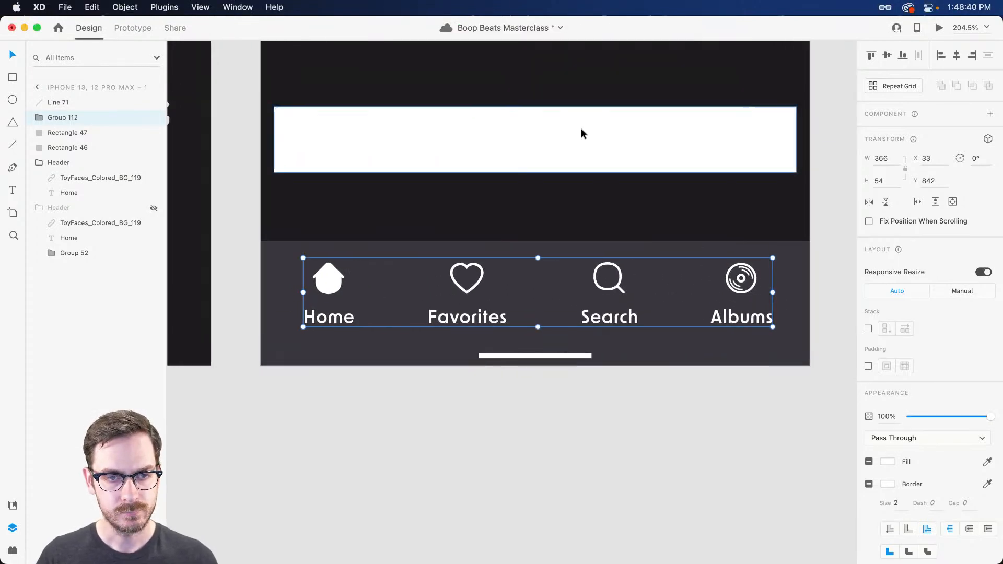
shift+click(578, 166)
mouse_move(596, 191)
mouse_down()
mouse_move(598, 198)
mouse_move(590, 177)
mouse_move(593, 197)
mouse_up()
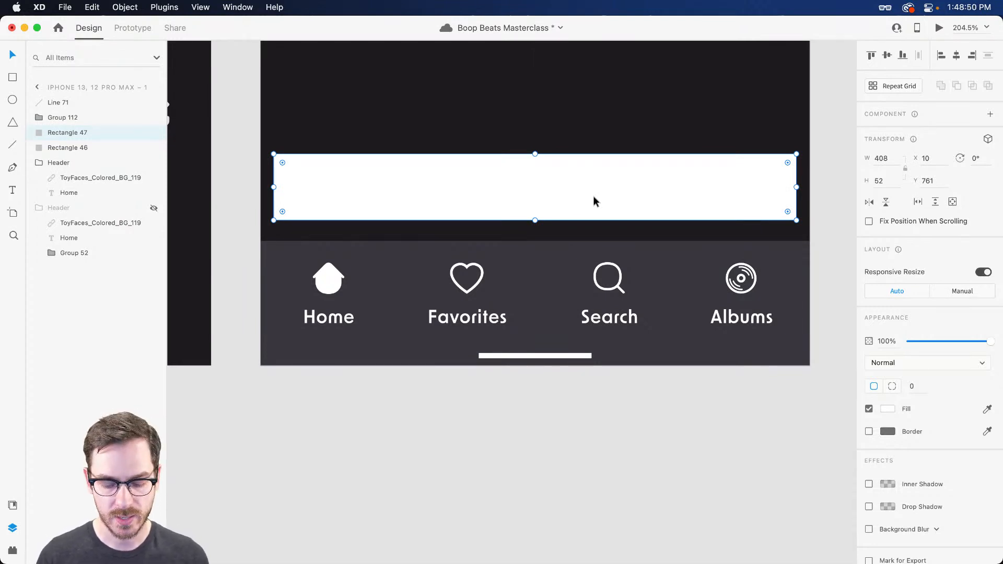
Step: Fill the mini-player bar with the tab bar's dark grey and add a faint white border
key(i)
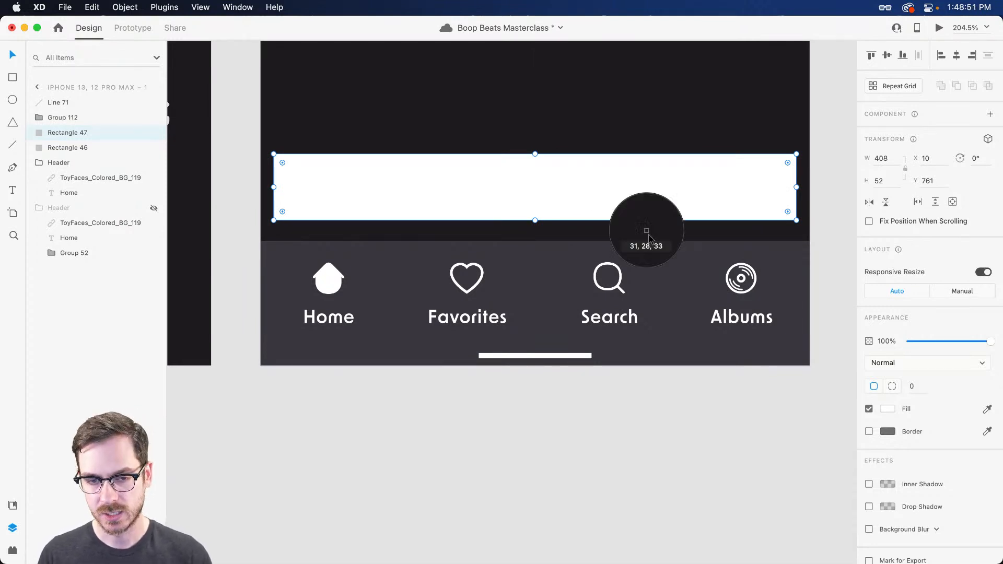
click(687, 267)
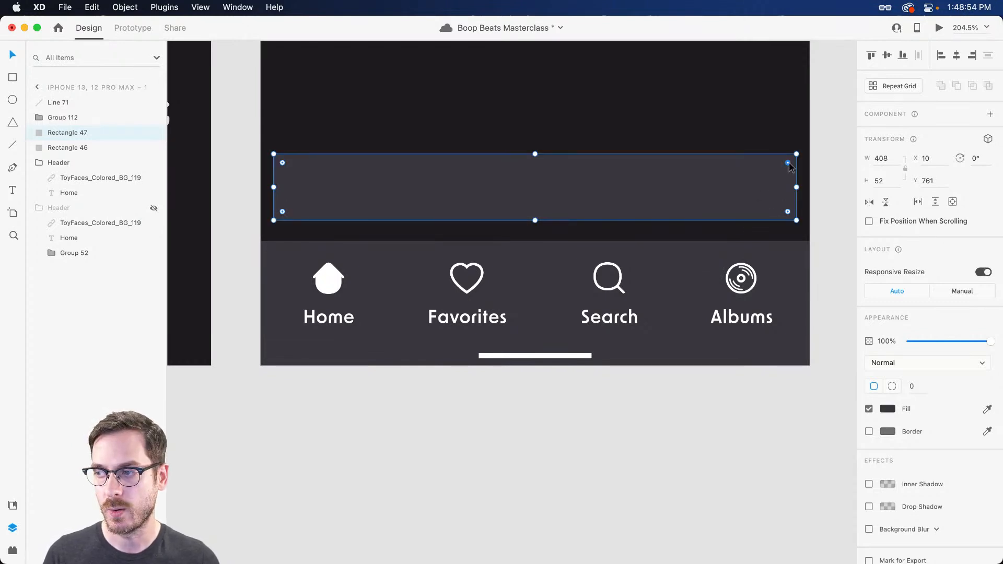
click(887, 431)
drag(778, 382, 735, 360)
drag(861, 449, 866, 455)
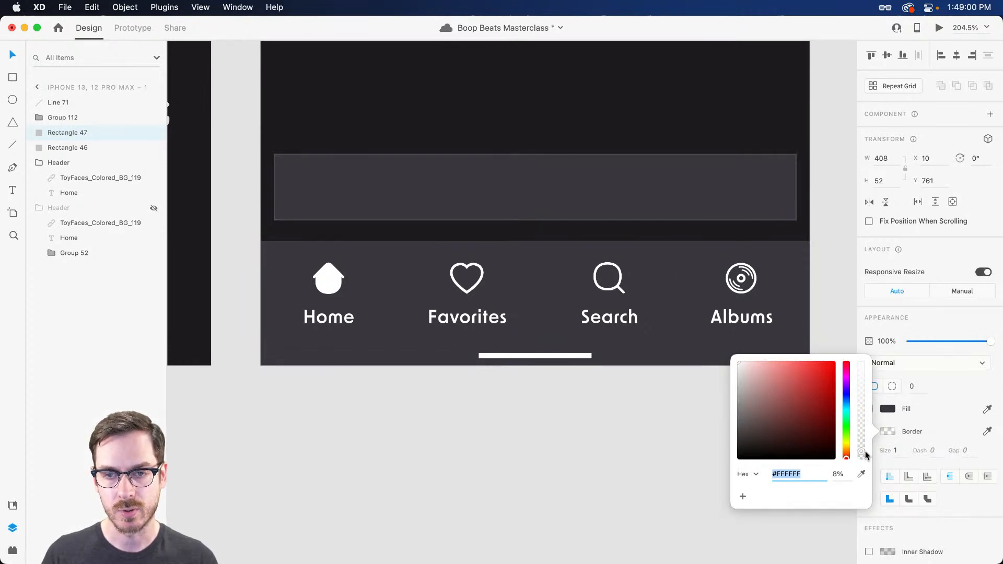
click(952, 313)
Step: Round the mini-player bar's corners to an 8-point radius
click(756, 139)
click(775, 170)
click(913, 387)
key(Up)
key(Up)
key(Up)
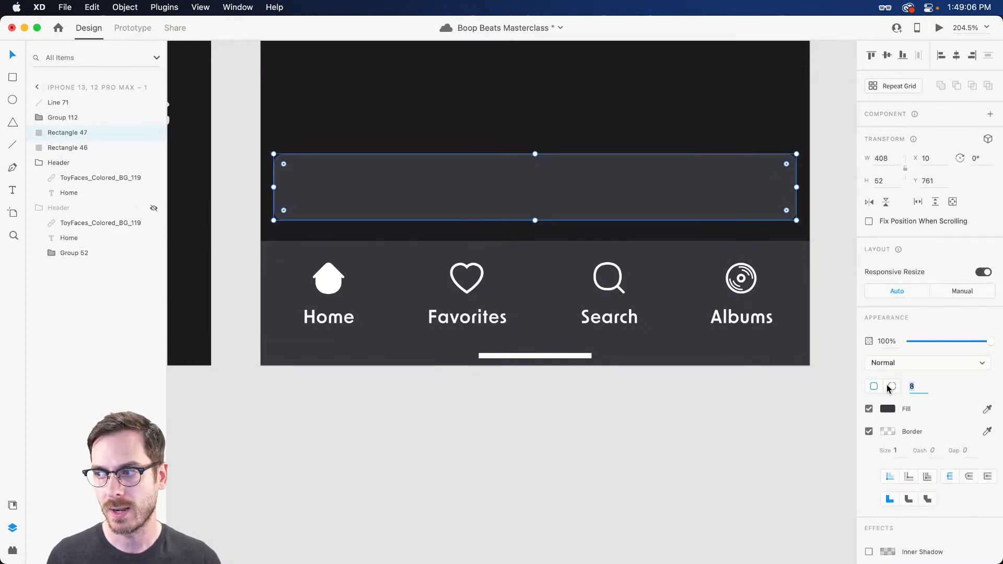
click(383, 96)
scroll(263, 159, up, 5)
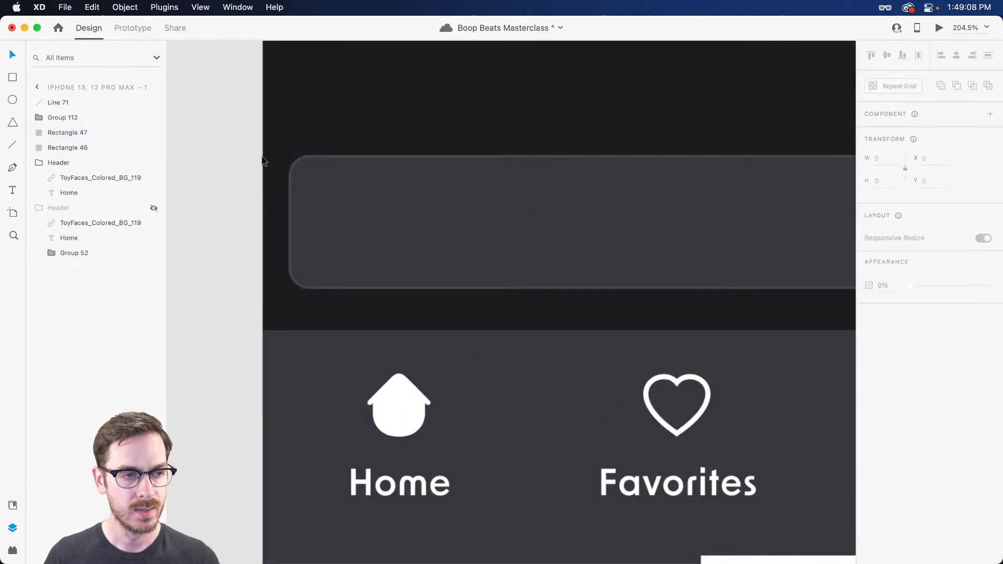
Step: Draw a 40 × 40 square at the mini-player bar's left end, at X 16, Y 767
click(347, 184)
key(r)
drag(320, 179, 448, 297)
key(v)
drag(364, 212, 360, 211)
key(Left)
key(Left)
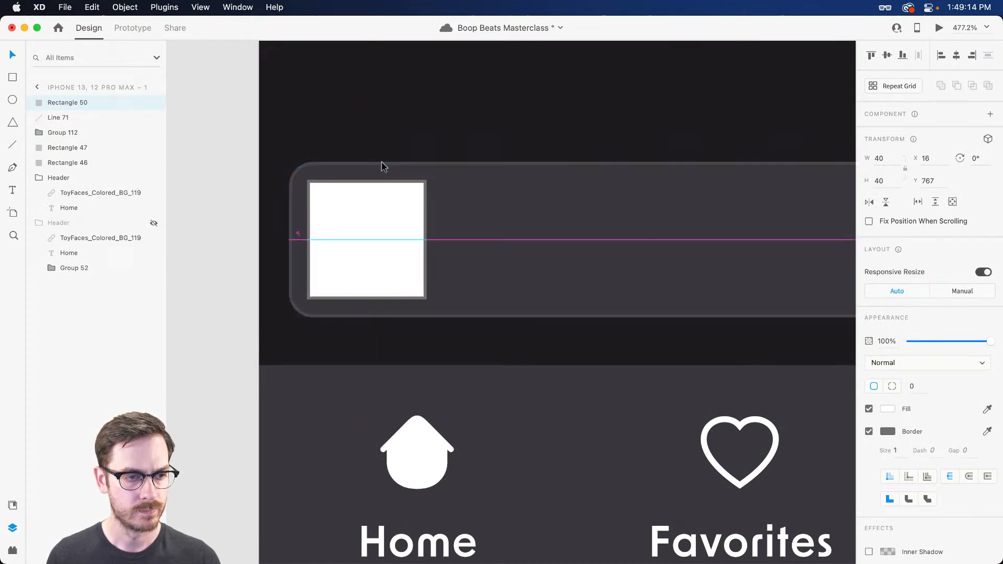
Step: Round the square's corners to radius 6 and remove its grey border
drag(419, 188, 412, 192)
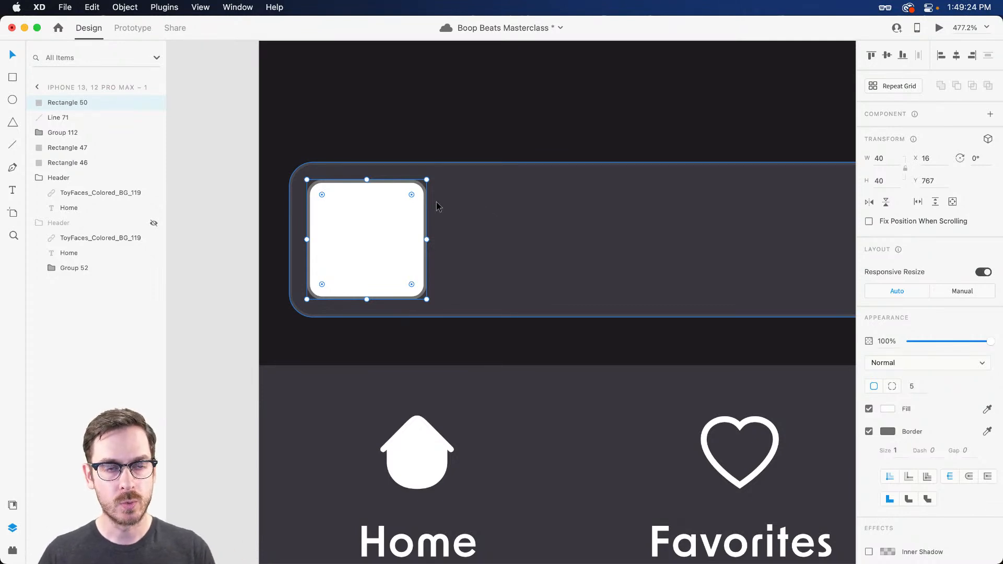
click(544, 215)
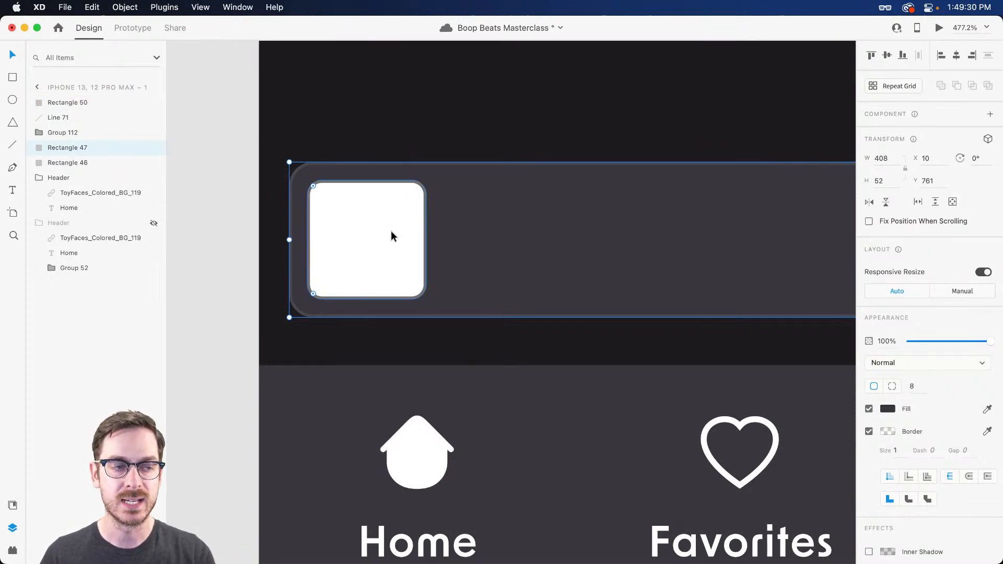
click(322, 195)
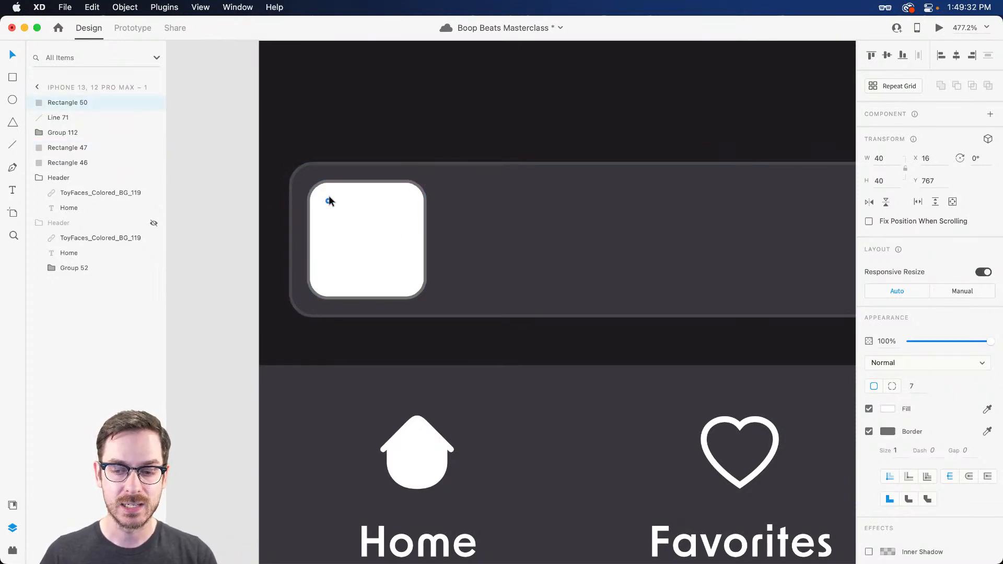
click(394, 125)
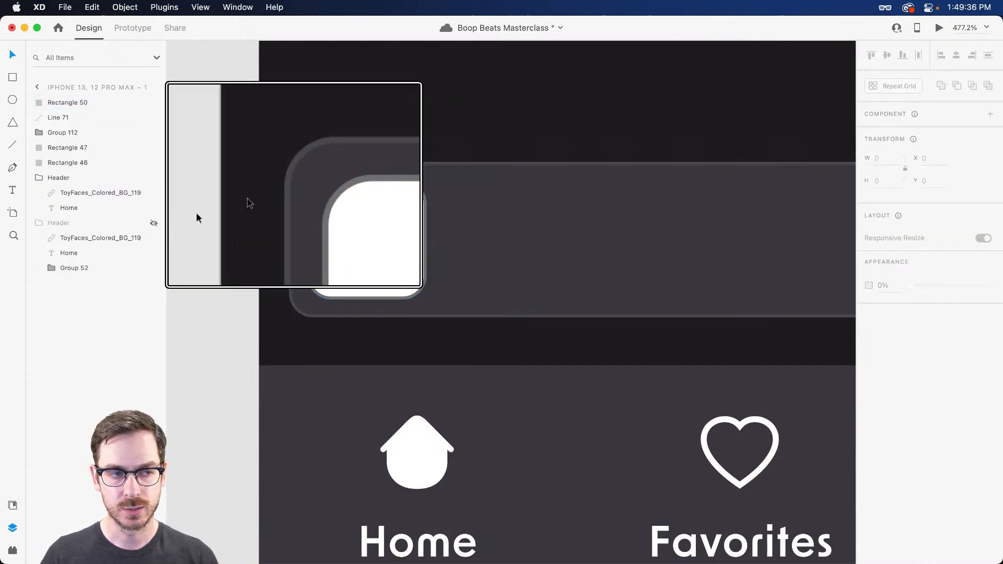
key(super+Return)
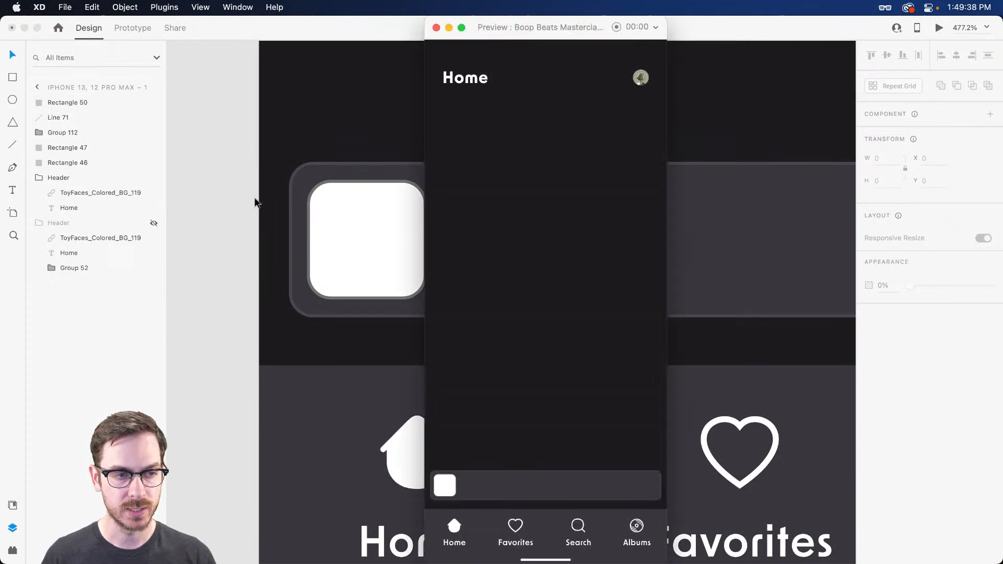
click(312, 220)
click(331, 194)
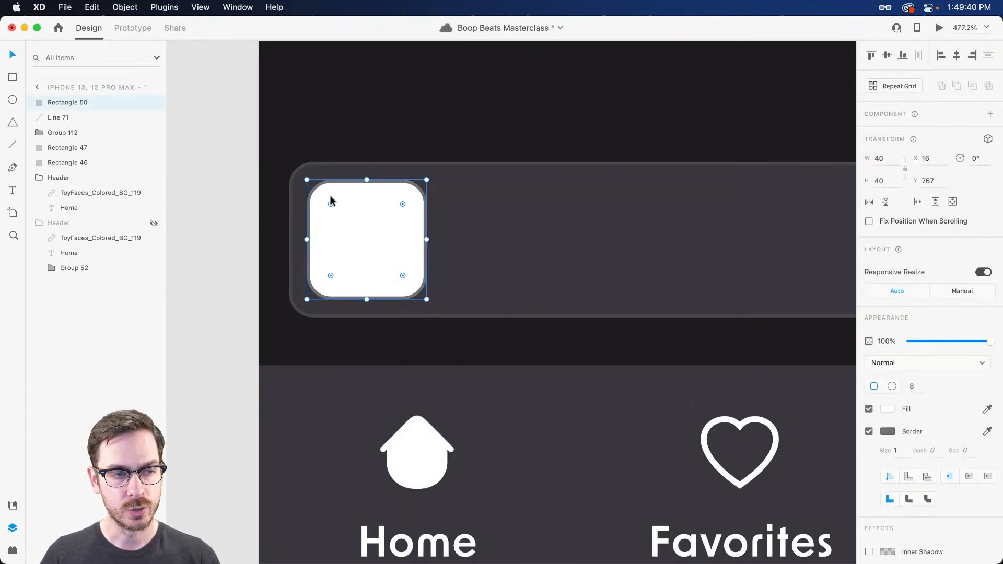
drag(330, 204, 321, 193)
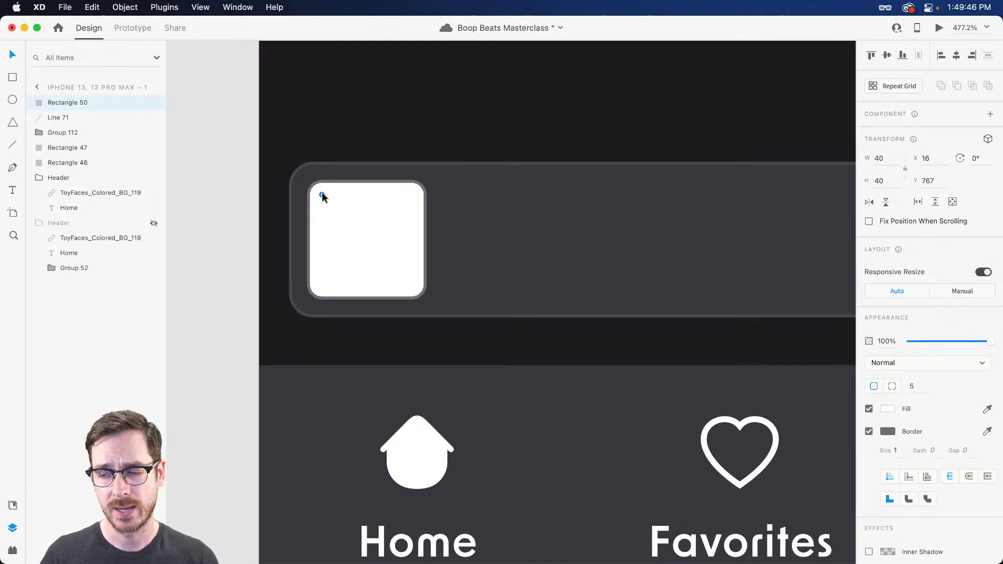
drag(322, 192, 325, 193)
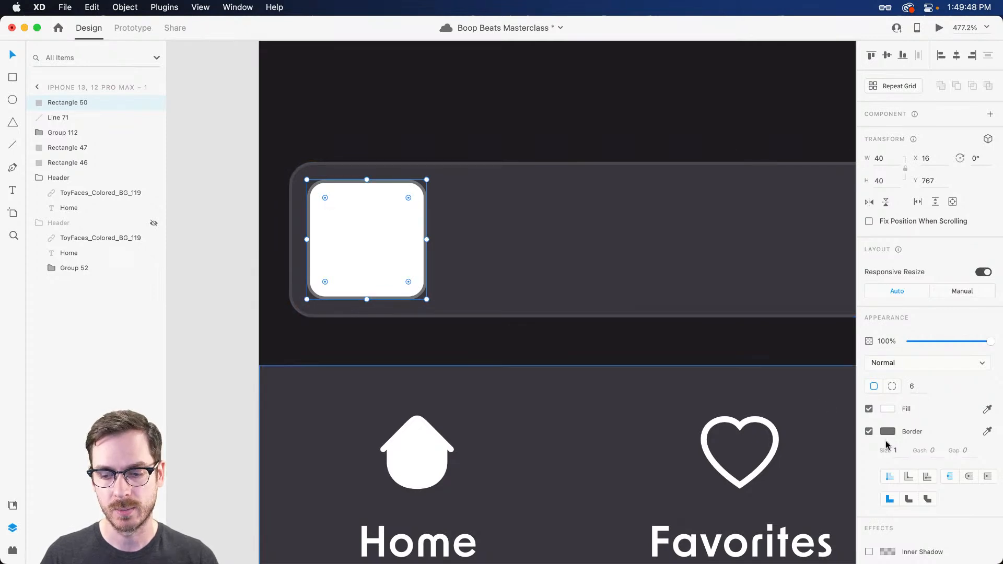
click(869, 432)
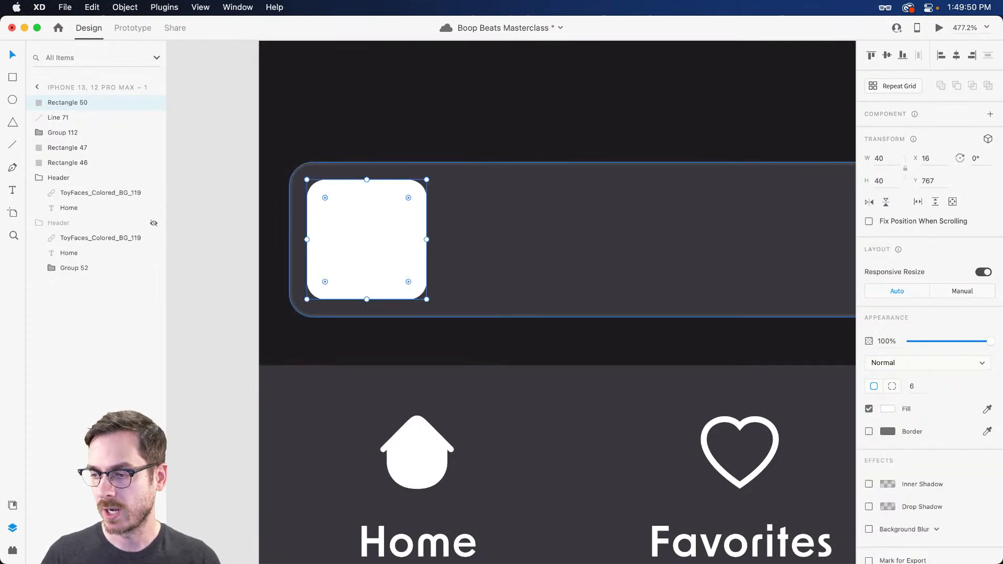
key(super+Tab)
Step: Browse the V3 folder's images in Quick Look, starting from the furry one-eyed creature
scroll(499, 266, down, 5)
scroll(512, 233, down, 1)
scroll(659, 282, down, 5)
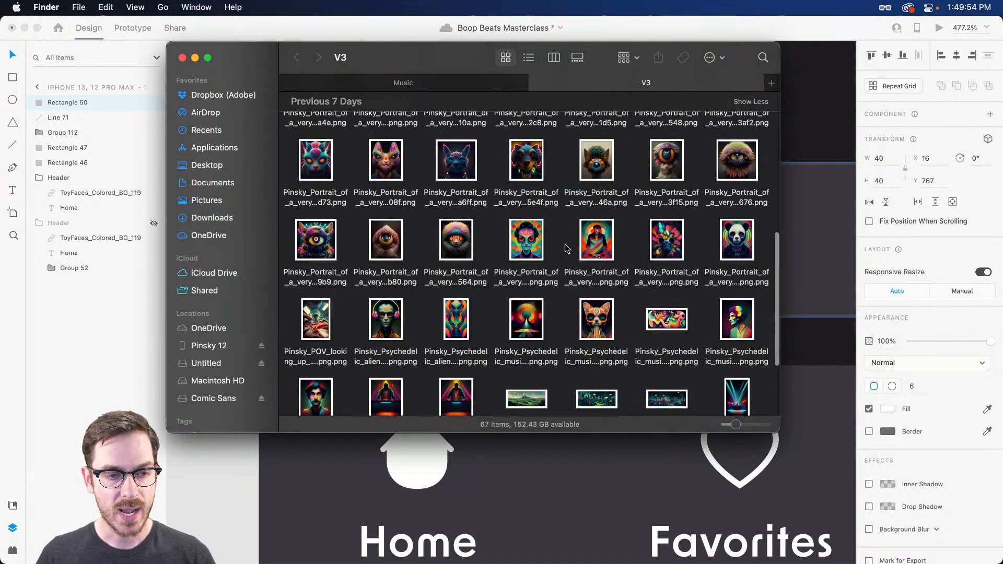
click(731, 166)
key(space)
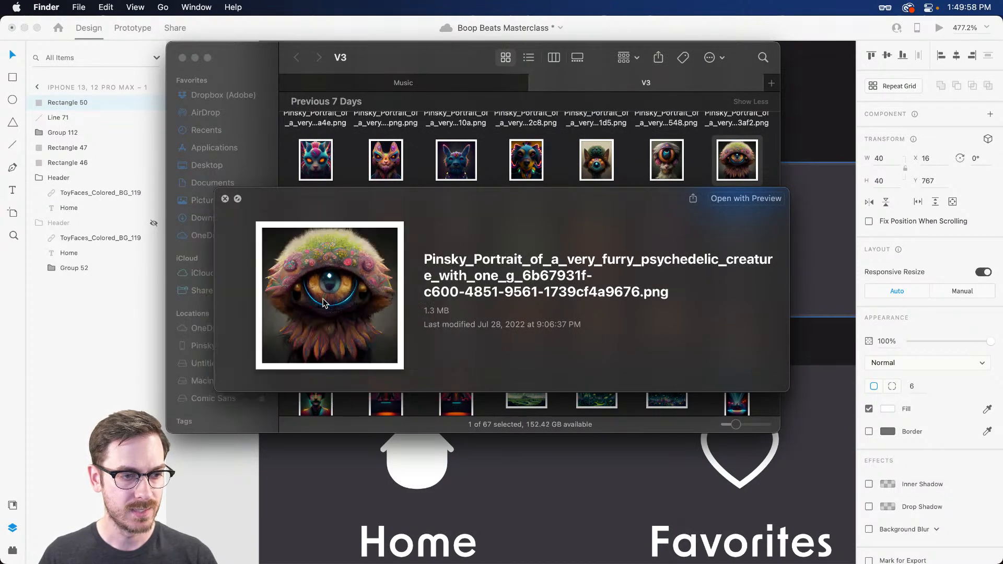
key(Left)
key(Left)
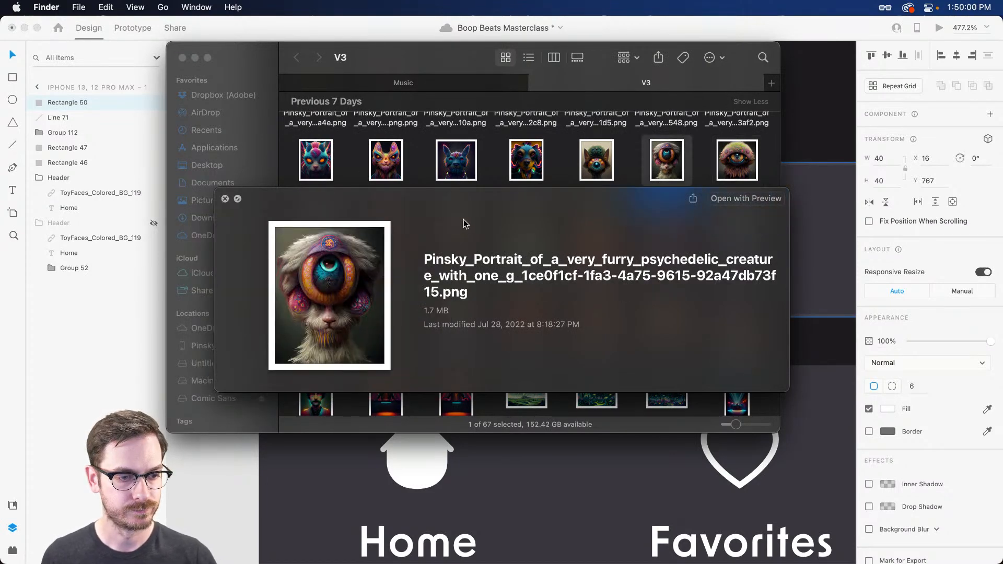
key(Left)
key(Left)
key(Down)
key(Left)
key(Right)
key(Down)
key(Up)
key(Left)
key(Left)
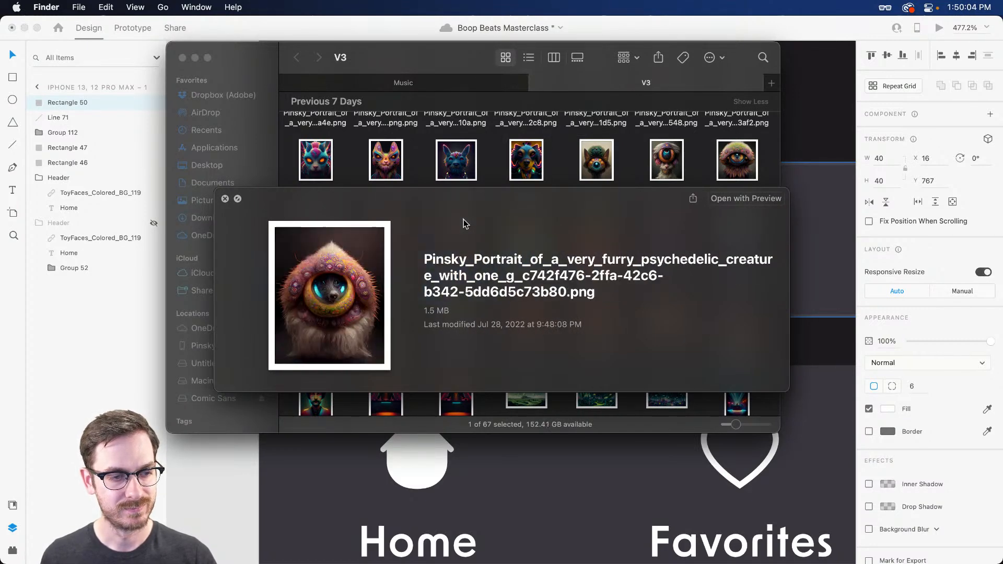
key(Up)
key(space)
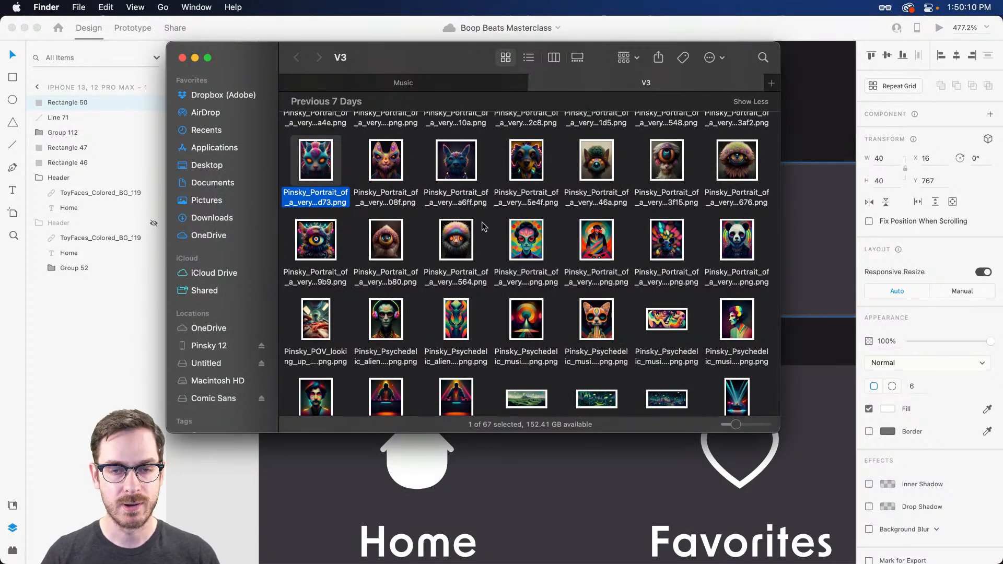
Step: Drag the one-eyed creature portrait from Finder into the mini player's album-art square
click(736, 160)
key(space)
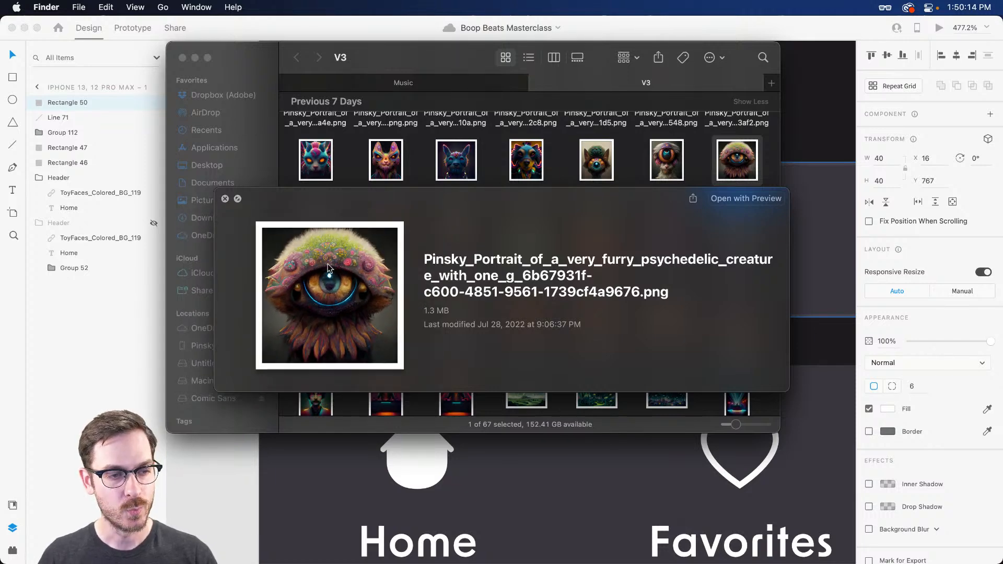
key(space)
drag(736, 159, 369, 243)
click(924, 353)
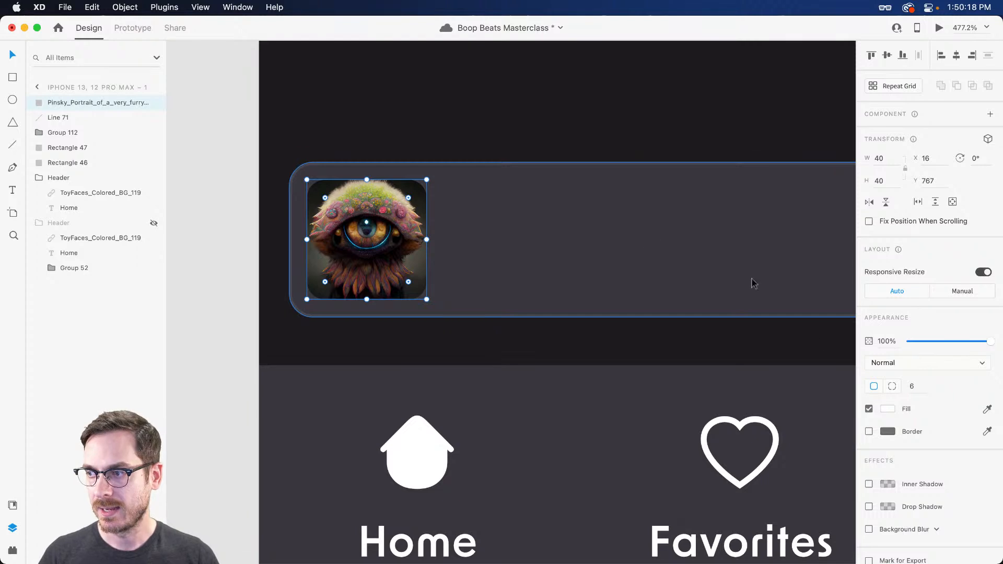
key(t)
click(483, 215)
Step: Type the title 'A-Eye Art', place it beside the album art, and left-align it
text(AI)
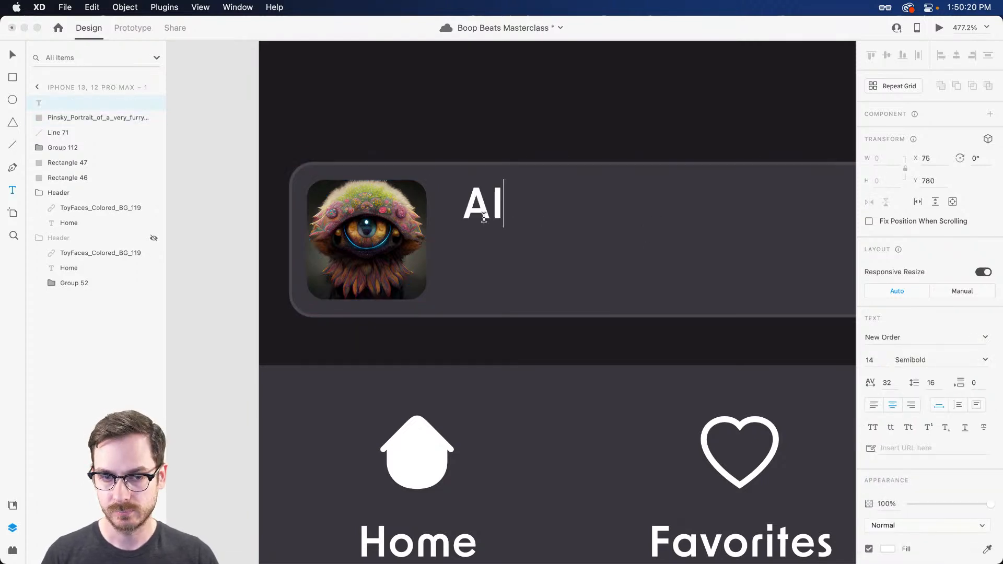
key(BackSpace)
key(BackSpace)
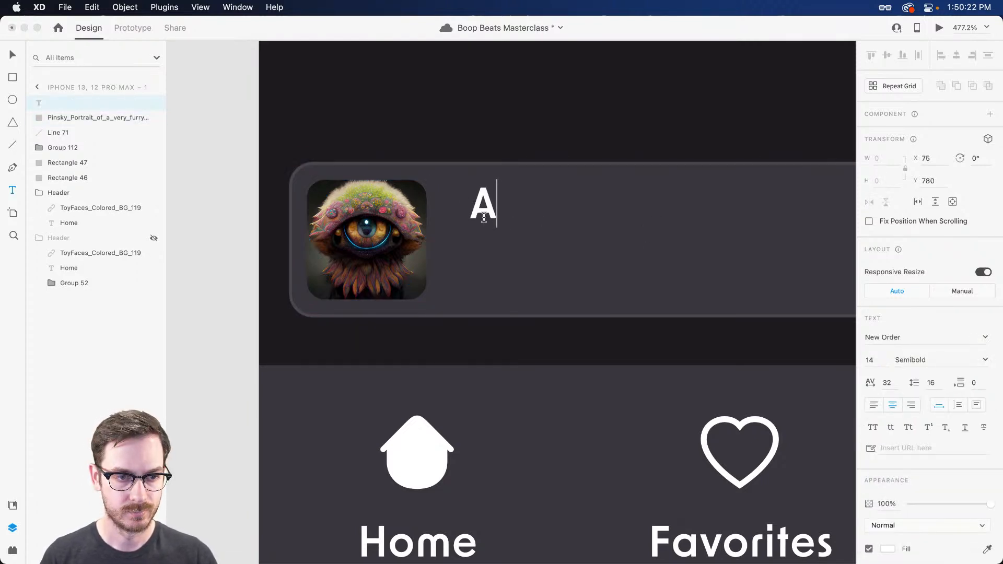
text(-EYE)
key(BackSpace)
key(BackSpace)
text(e)
key(BackSpace)
text(ye Arty)
key(BackSpace)
key(Escape)
drag(484, 221, 538, 269)
click(872, 406)
Step: Replace the duplicated line below with the artist's name and nudge it up toward the title
double_click(536, 269)
text(Howrd)
key(BackSpace)
key(BackSpace)
text(ard Pinsky)
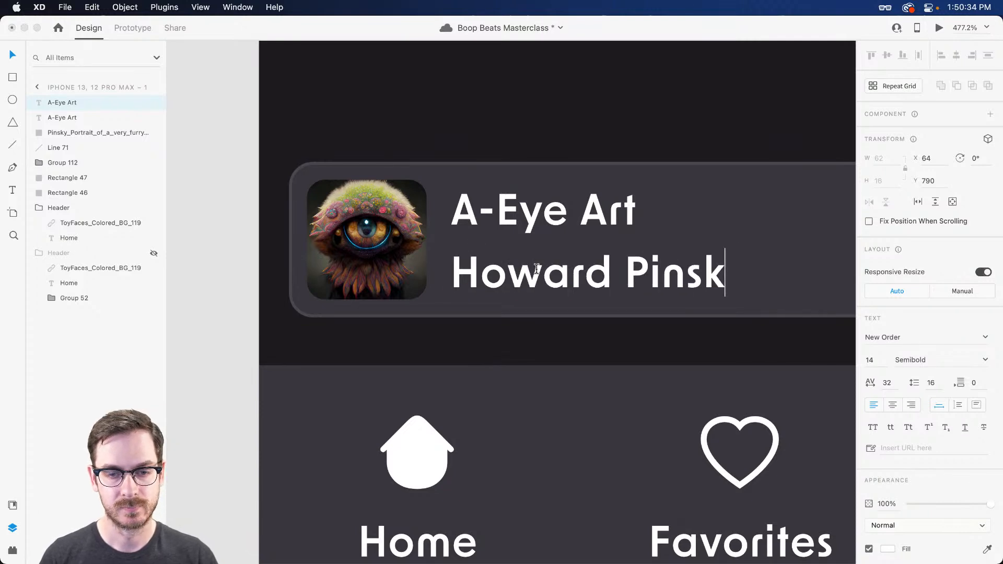
key(Escape)
key(Up)
key(Up)
key(Up)
key(Up)
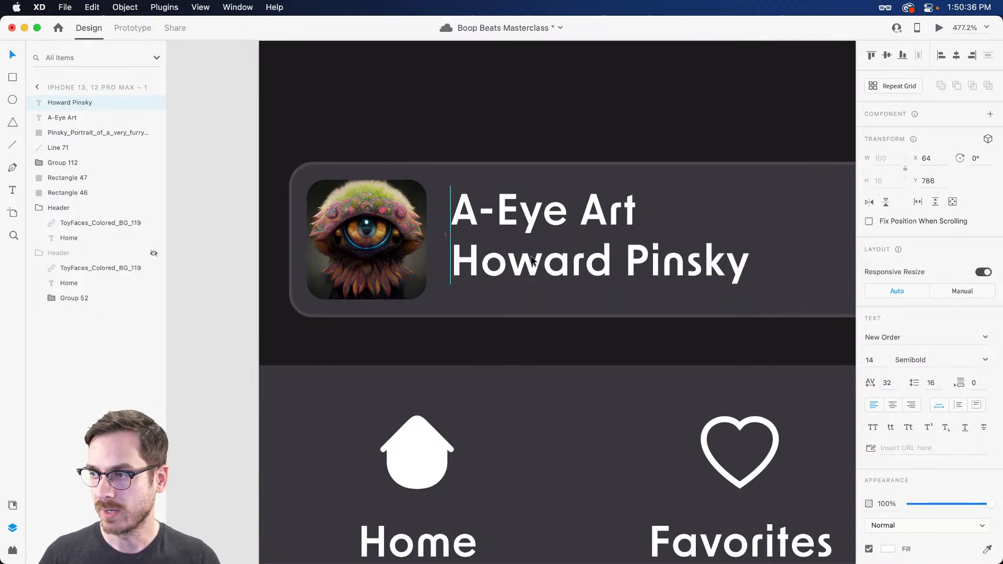
Step: Set the artist line to Medium weight and the 'A-Eye Art' title to Bold
click(975, 360)
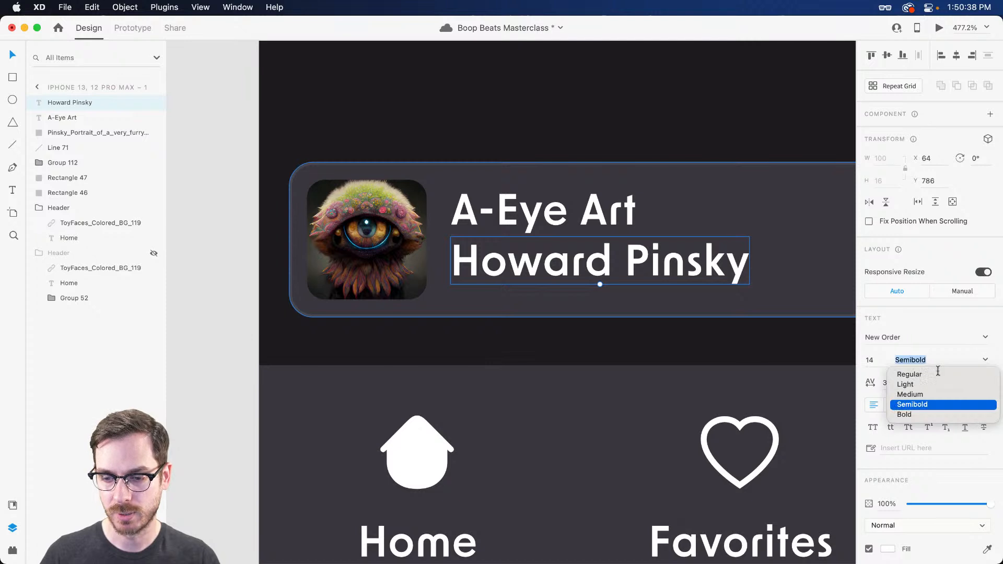
click(913, 394)
click(548, 220)
click(974, 359)
click(911, 415)
shift+click(540, 276)
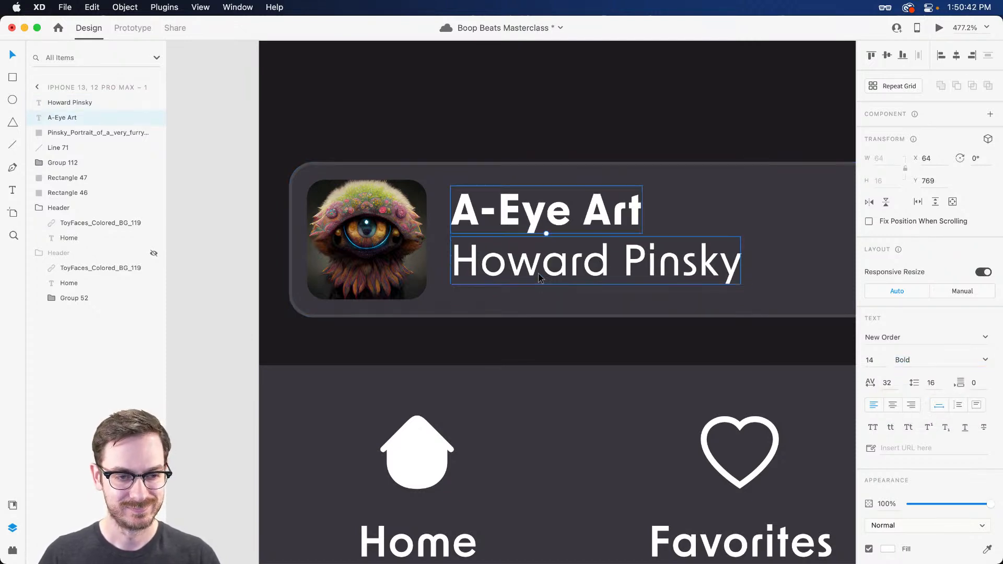
Step: Set both text lines to font size 12 and nudge them slightly right
key(super+Return)
click(873, 361)
text(12)
key(Return)
key(super+Return)
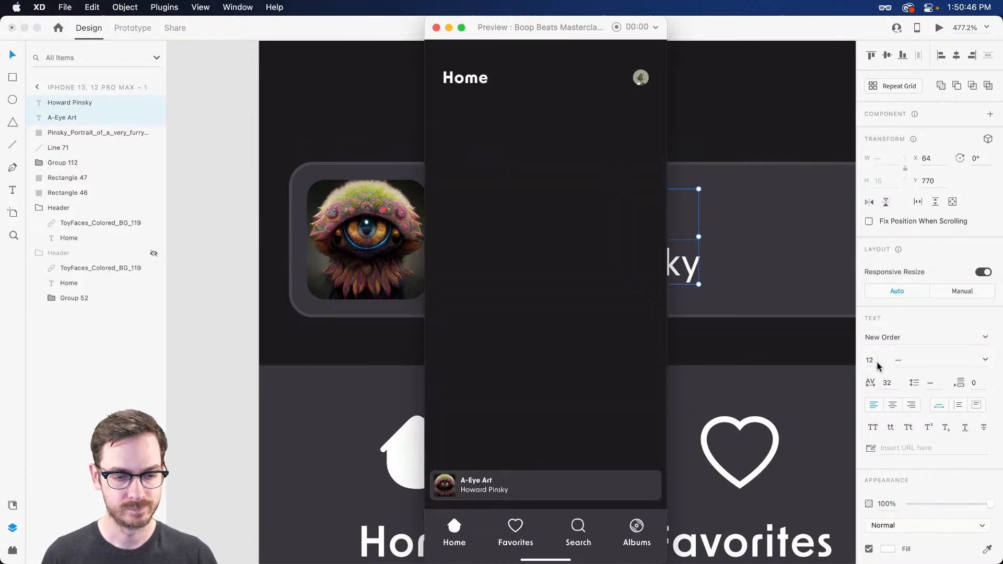
key(super+w)
key(Right)
key(Right)
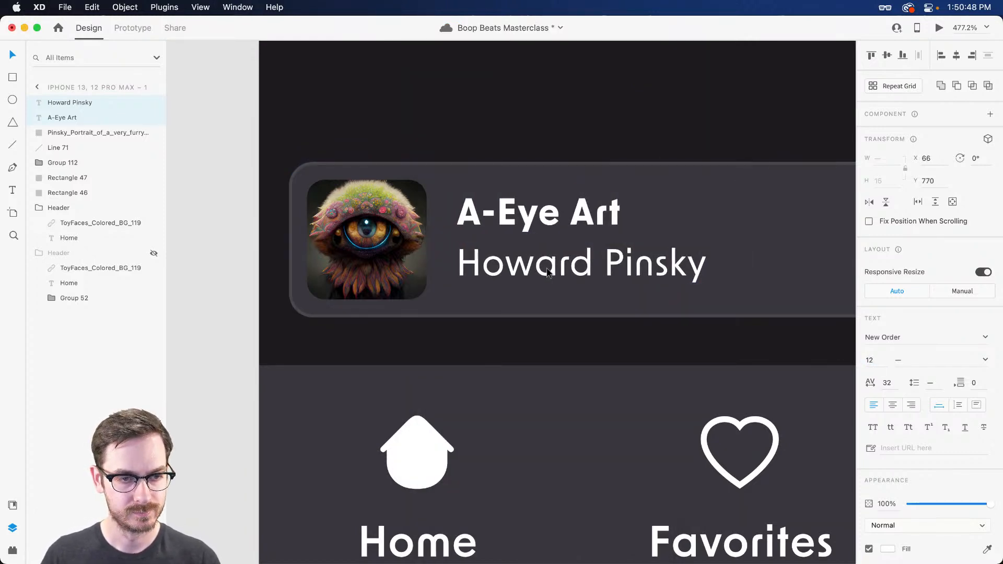
Step: Copy the previous, play and next controls from the Now Playing screen
scroll(622, 298, down, 5)
scroll(625, 296, right, 10)
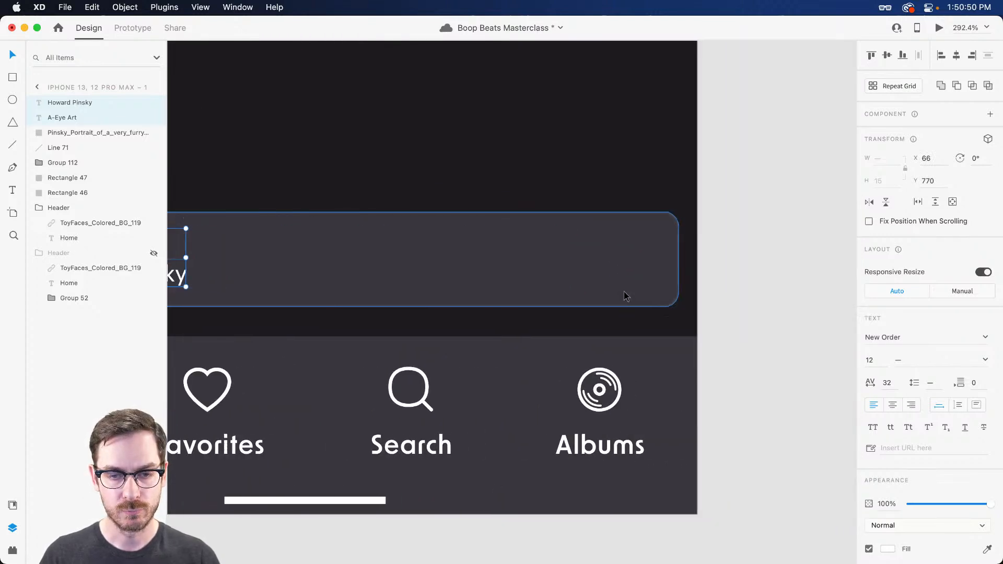
scroll(626, 296, left, 5)
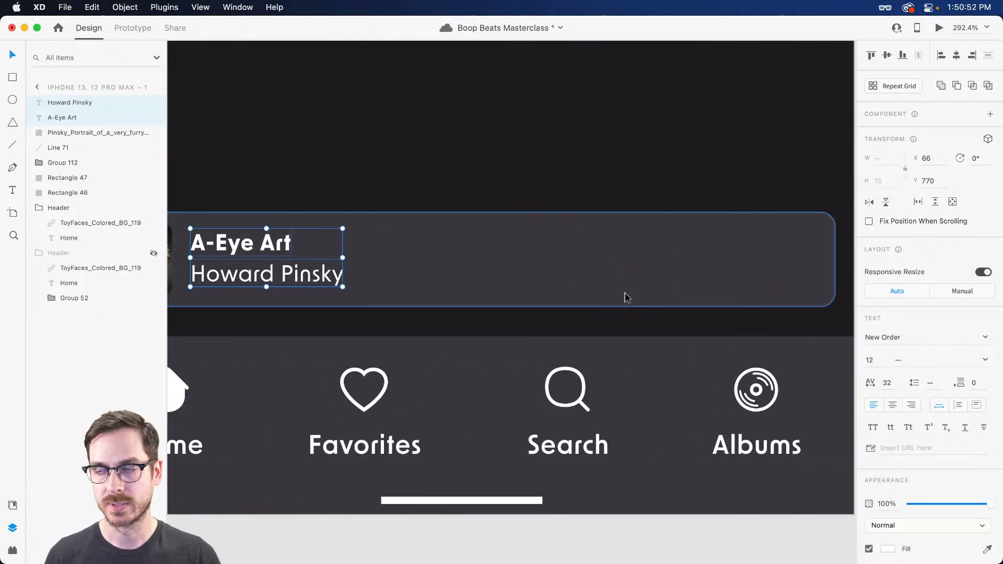
scroll(627, 298, left, 15)
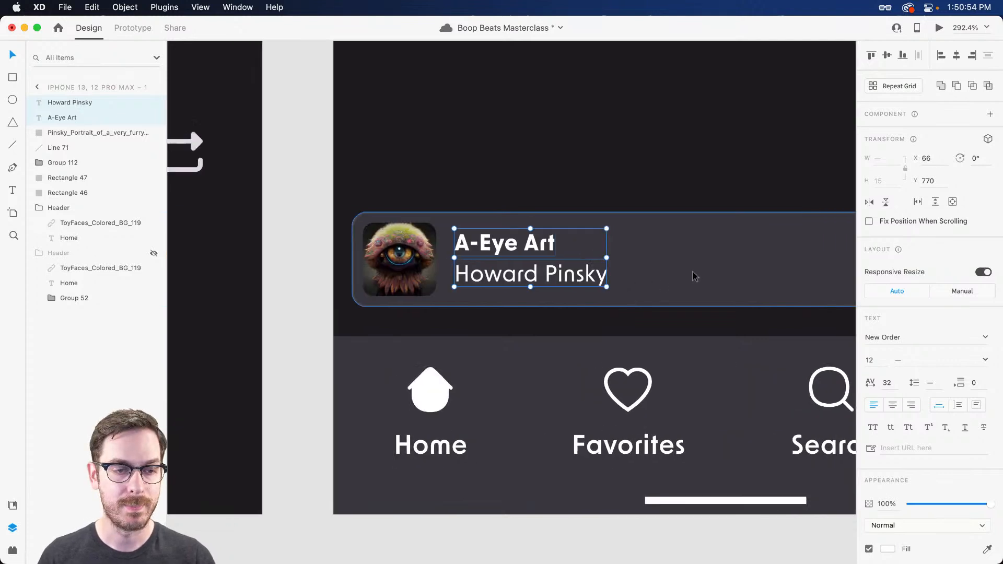
scroll(683, 282, down, 4)
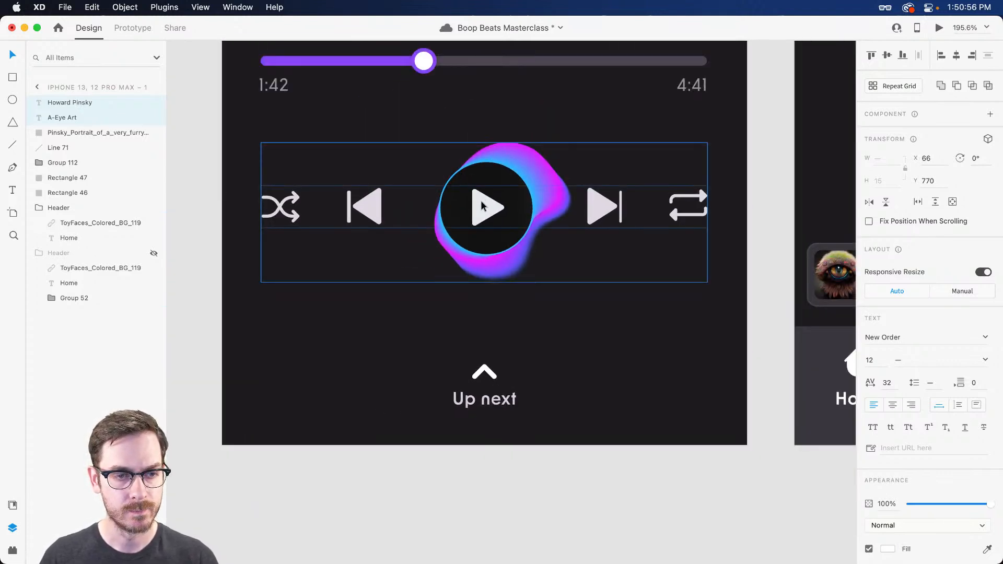
double_click(481, 206)
click(484, 209)
shift+click(375, 209)
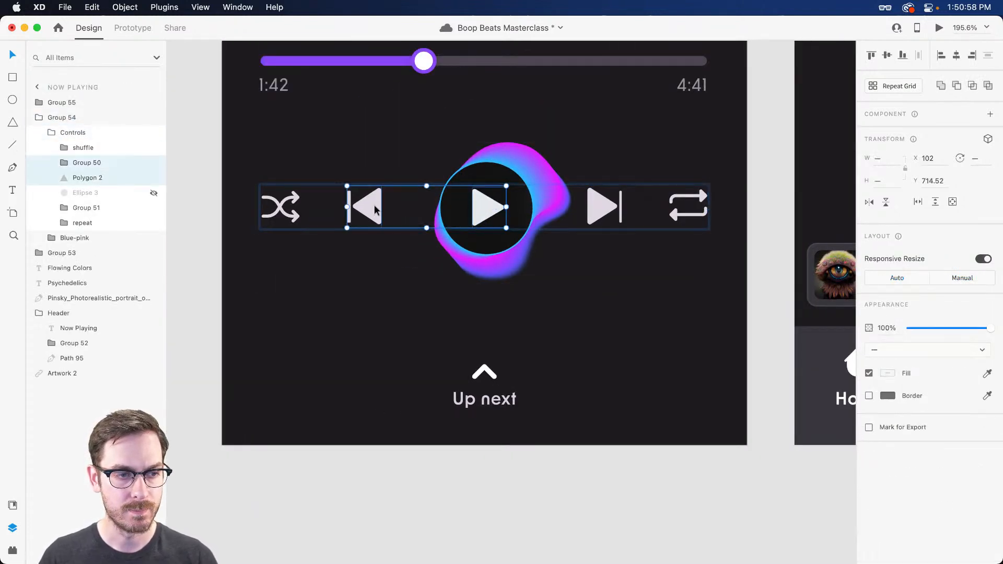
shift+click(604, 207)
key(super+c)
Step: Paste the controls onto the mini player card's right side, shrink them and distribute them horizontally
scroll(728, 252, right, 15)
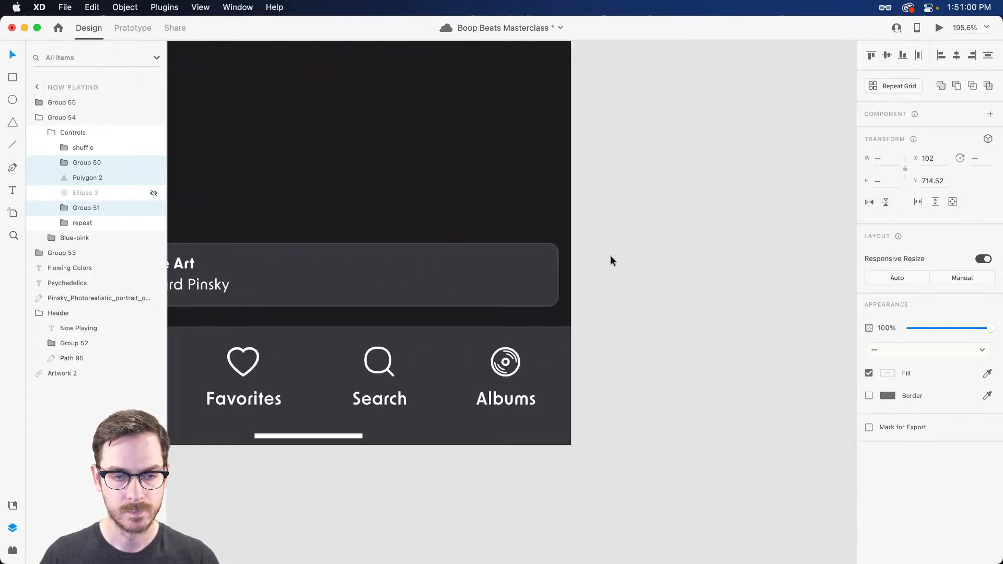
click(431, 267)
key(super+v)
drag(428, 205, 476, 291)
scroll(359, 210, up, 3)
drag(571, 269, 558, 300)
scroll(558, 300, left, 3)
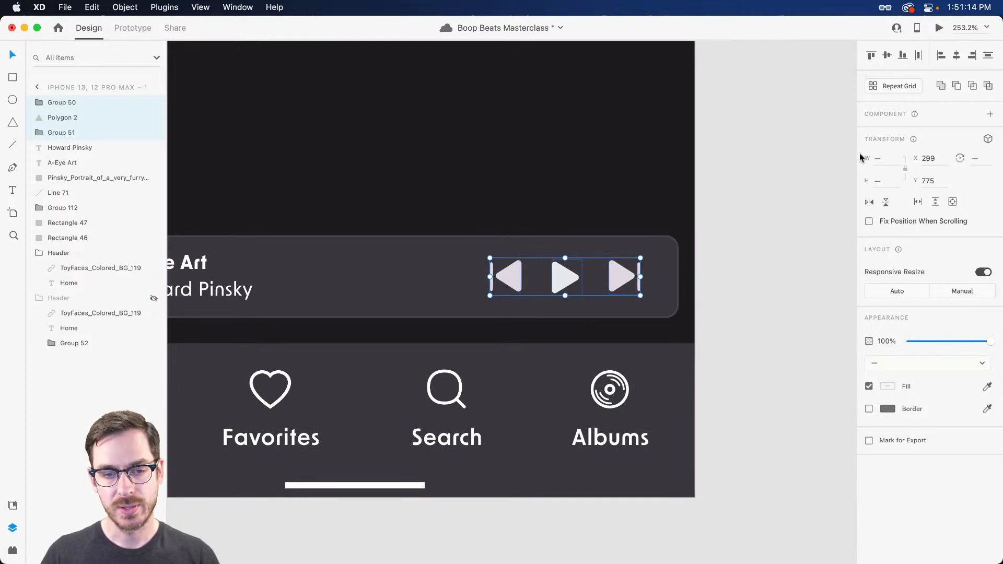
click(918, 55)
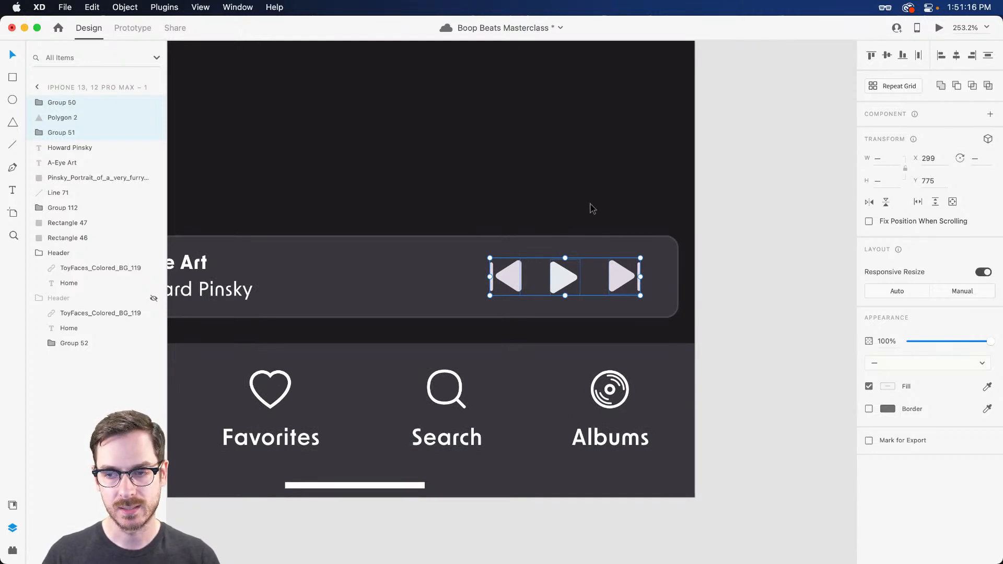
scroll(459, 220, left, 5)
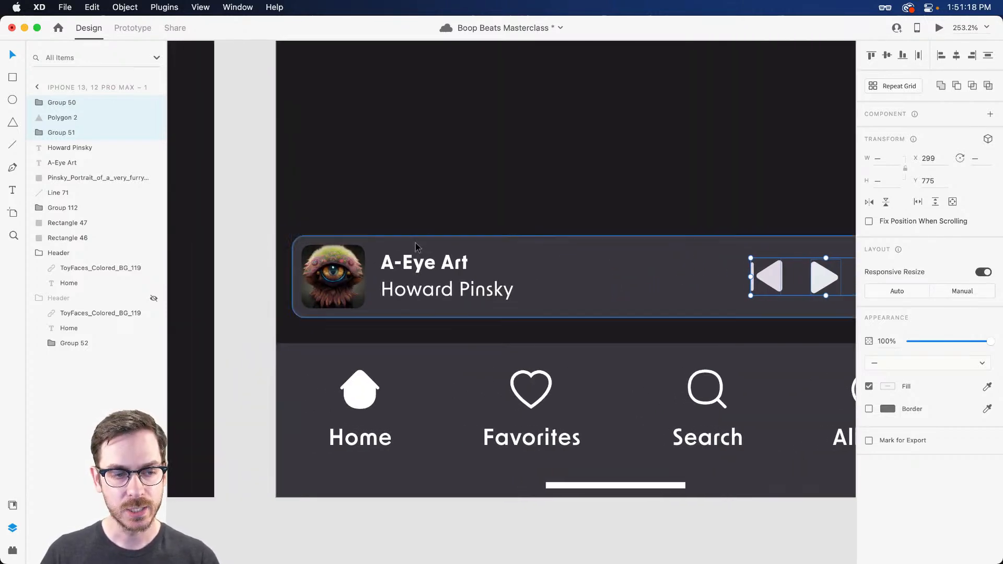
click(567, 285)
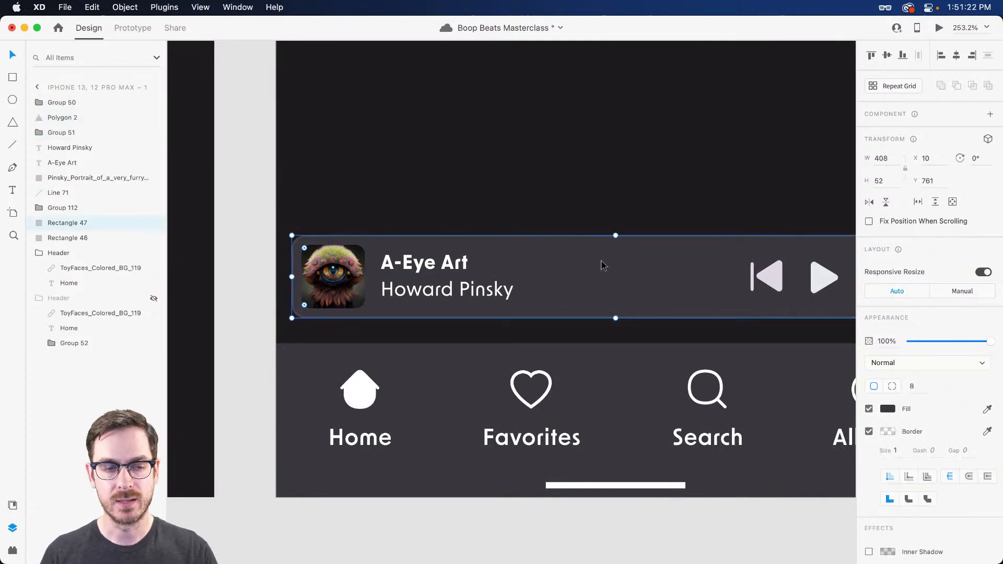
Step: Try colours sampled from the album art on the card background, then revert to dark grey
click(337, 289)
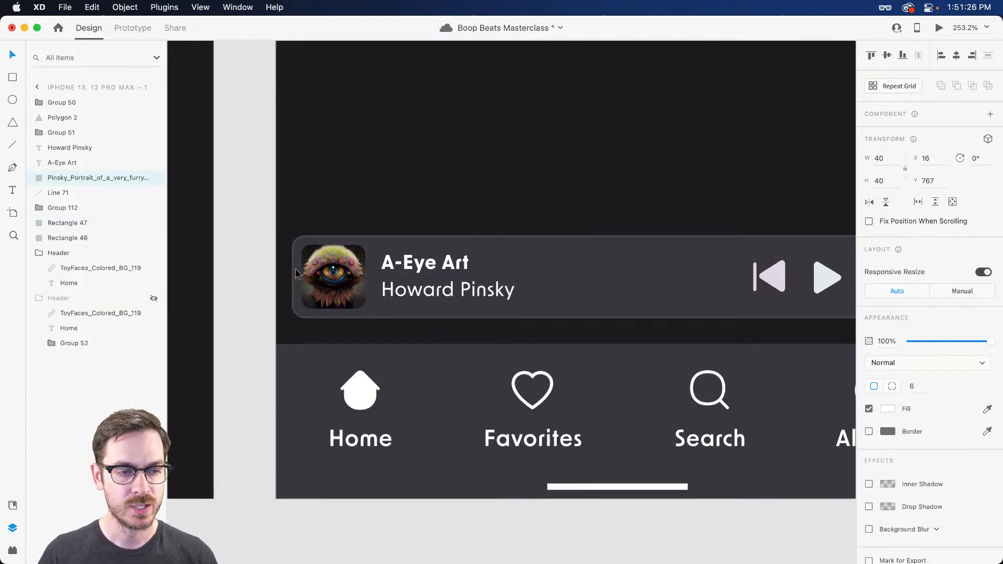
scroll(294, 273, up, 3)
click(699, 251)
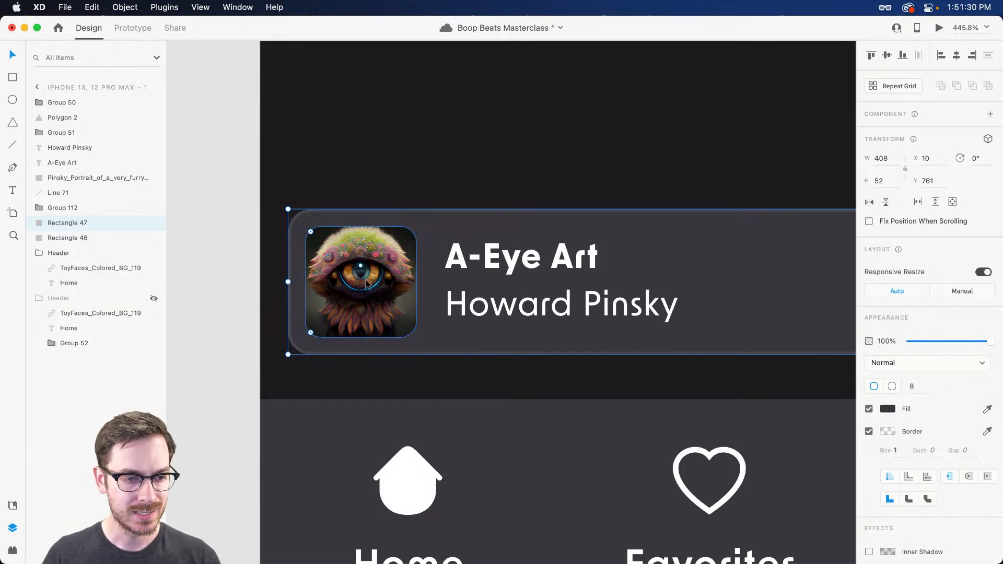
key(i)
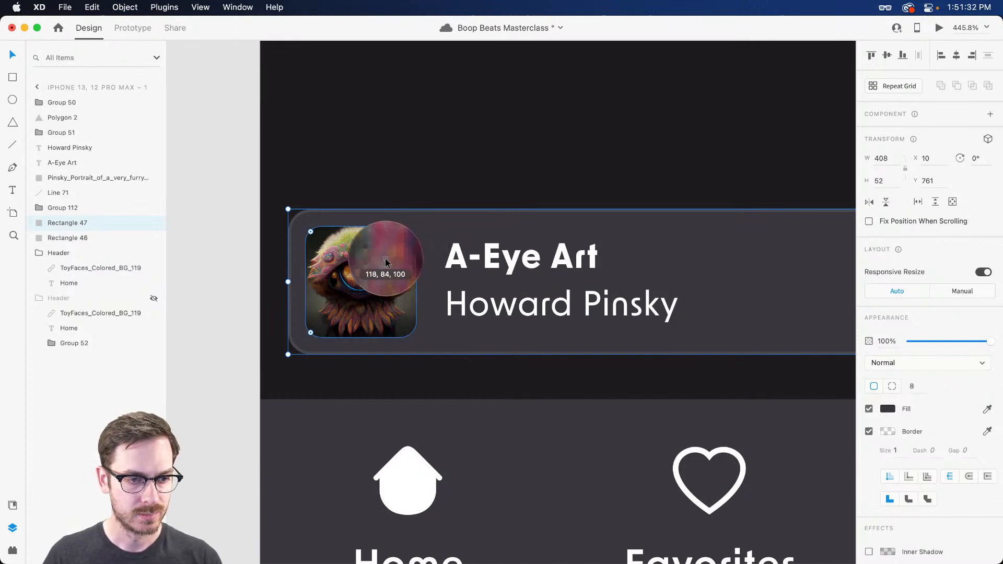
click(385, 262)
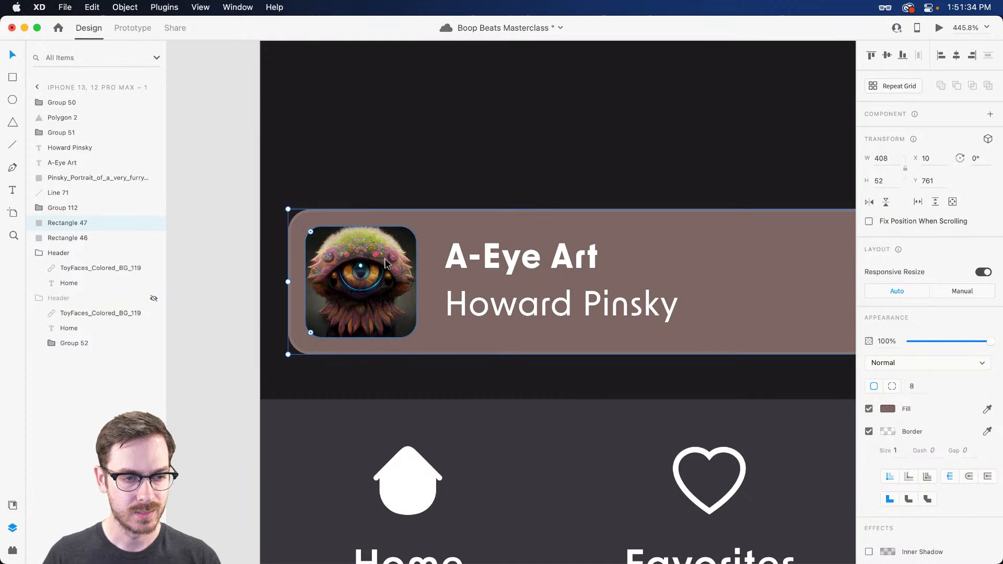
key(i)
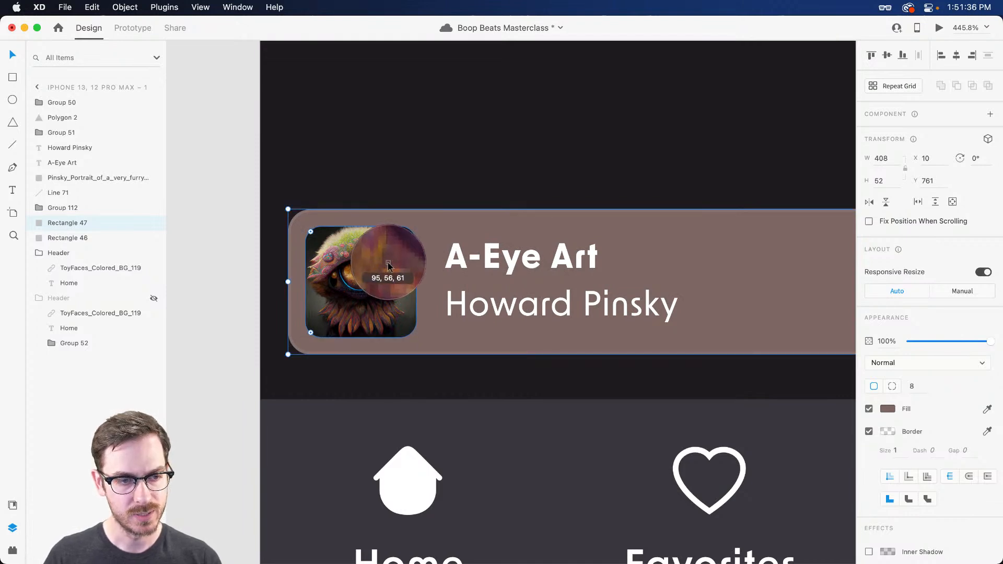
click(387, 265)
key(super+z)
key(super+z)
Step: Shift the card's fill toward a warmer, darker brown-grey
click(888, 408)
drag(847, 437, 847, 441)
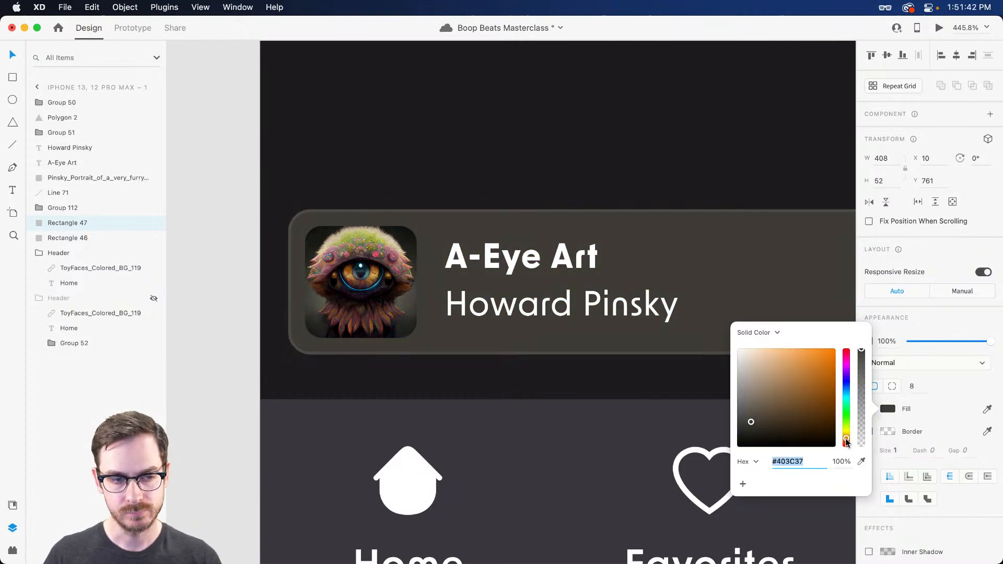
drag(752, 423, 757, 425)
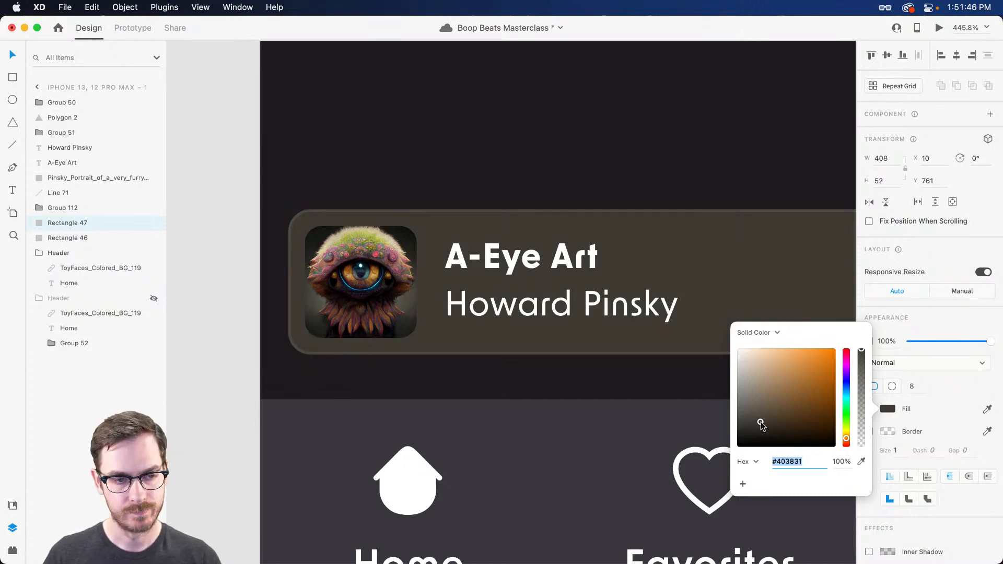
drag(846, 439, 846, 438)
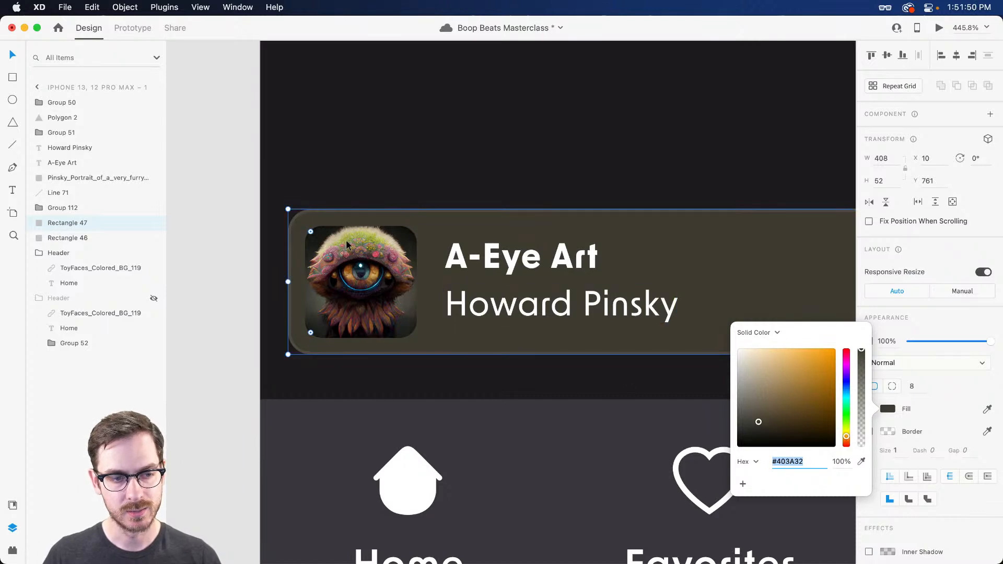
click(365, 266)
Step: Give the previous, play and next icons a warm beige fill
scroll(549, 271, right, 10)
click(633, 282)
shift+click(726, 292)
scroll(726, 293, right, 5)
shift+click(697, 282)
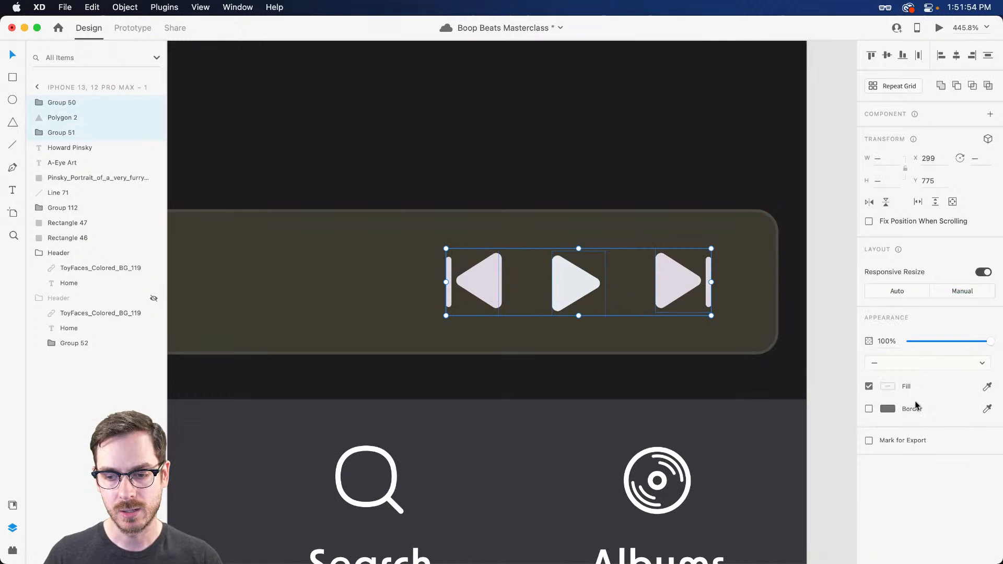
click(887, 386)
drag(849, 401, 846, 415)
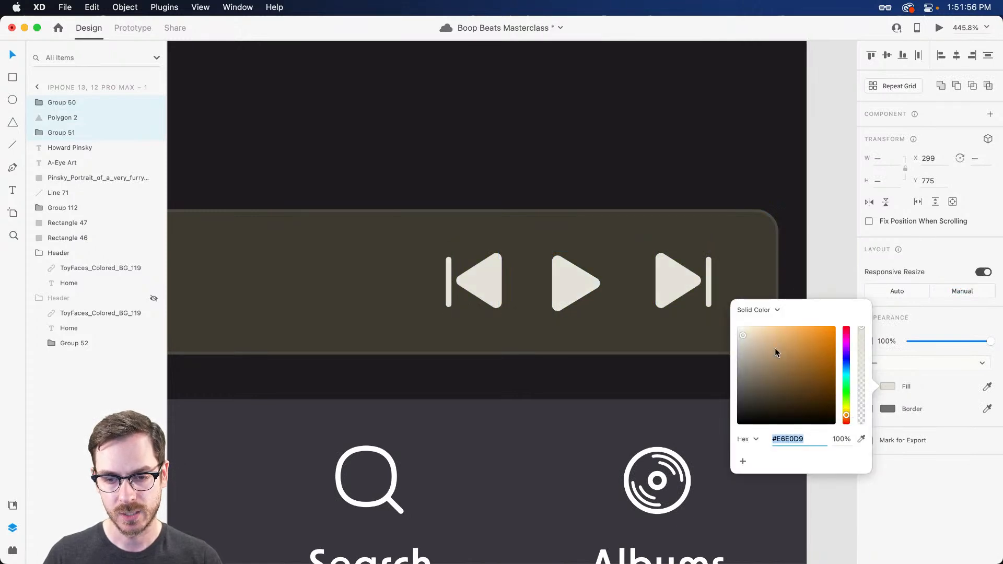
drag(745, 356, 750, 351)
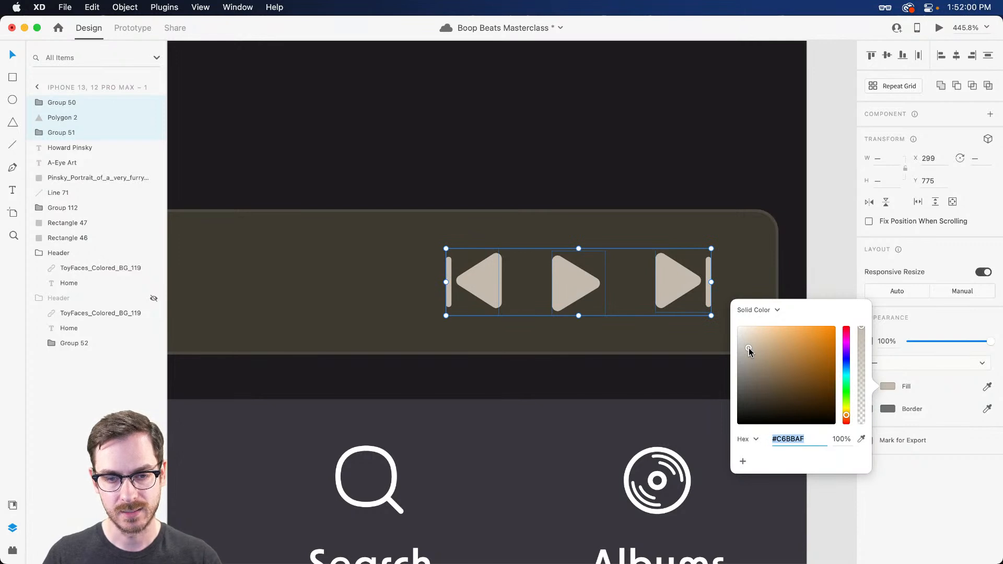
Step: Darken the mini player's background bar to a muted brown-grey
click(530, 293)
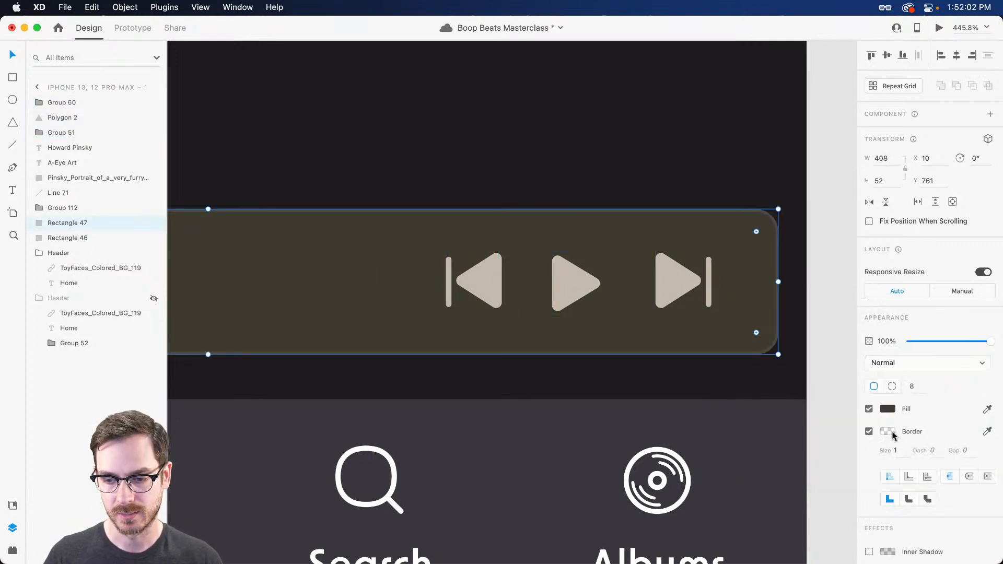
click(887, 409)
drag(758, 422, 761, 427)
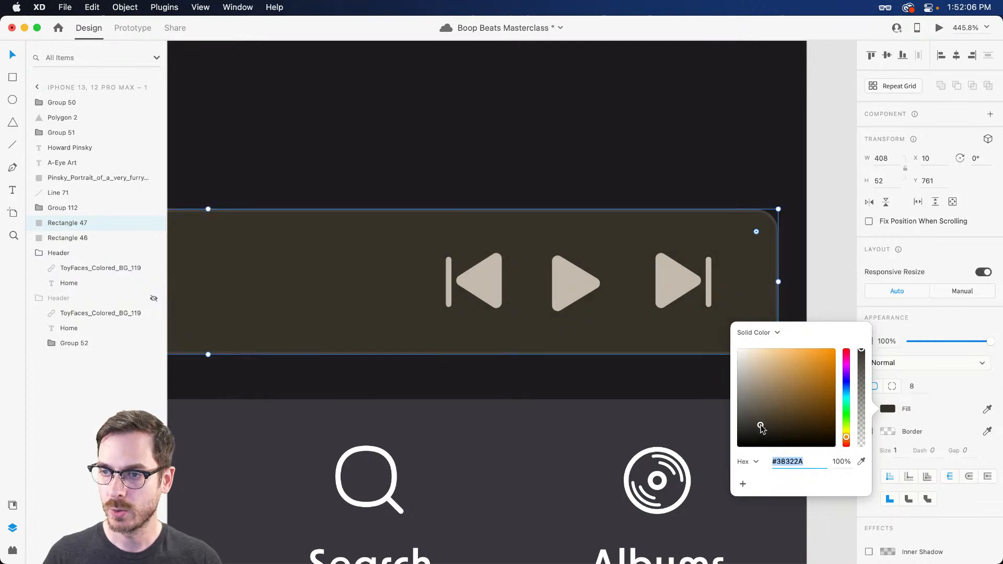
drag(761, 427, 755, 426)
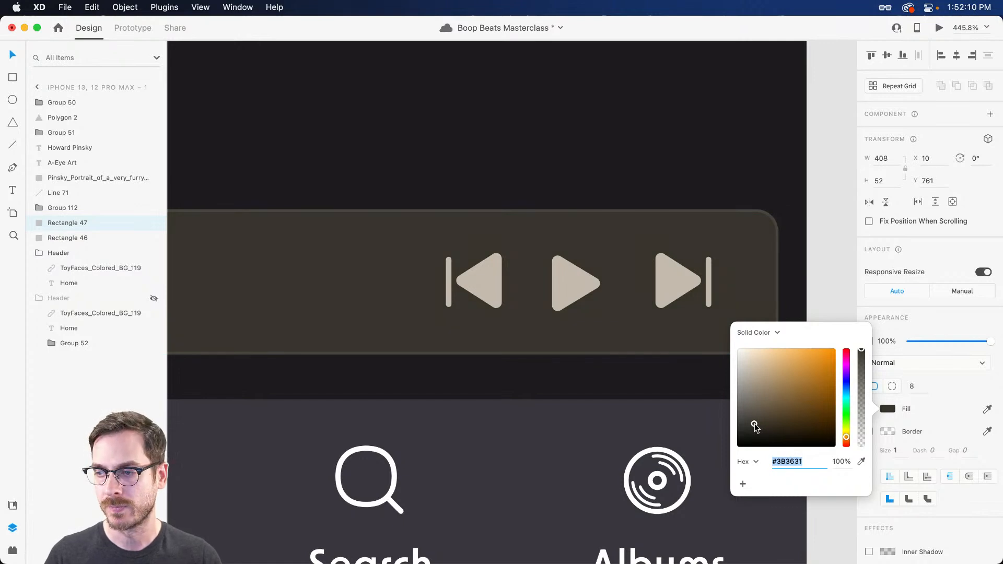
drag(847, 439, 847, 442)
Step: Select every piece of the player card and group them with Cmd+G
scroll(593, 306, left, 10)
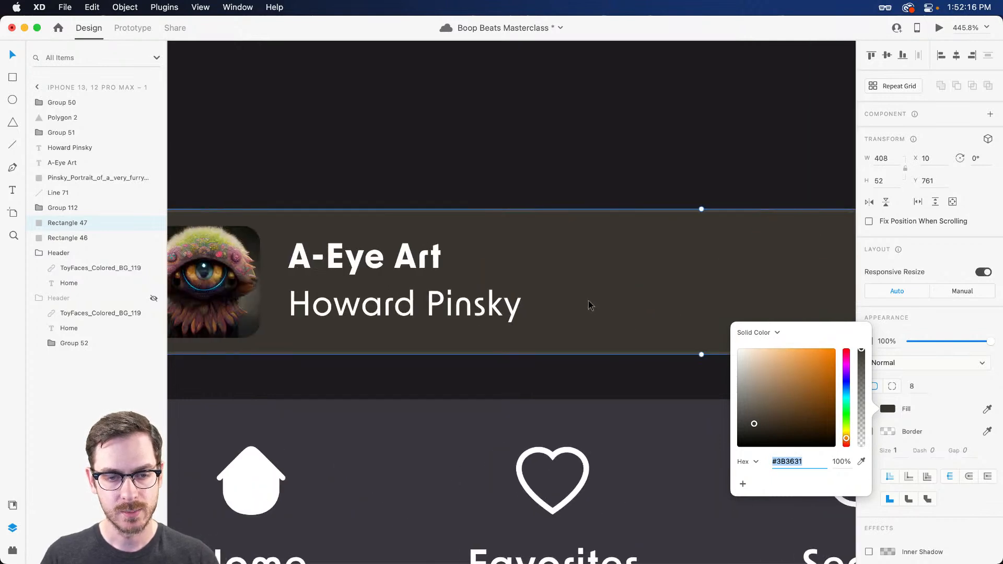
click(557, 272)
shift+click(590, 305)
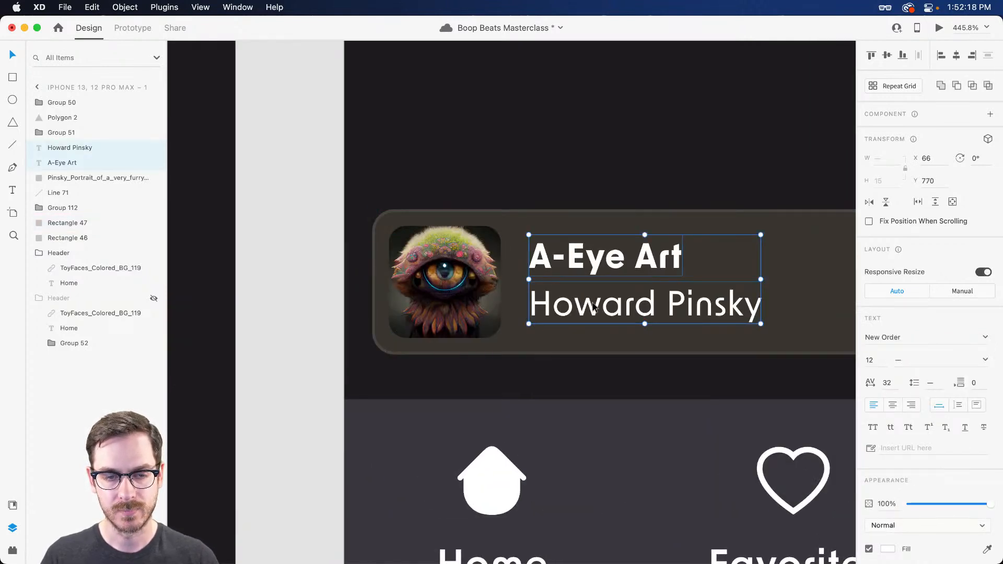
scroll(594, 306, right, 10)
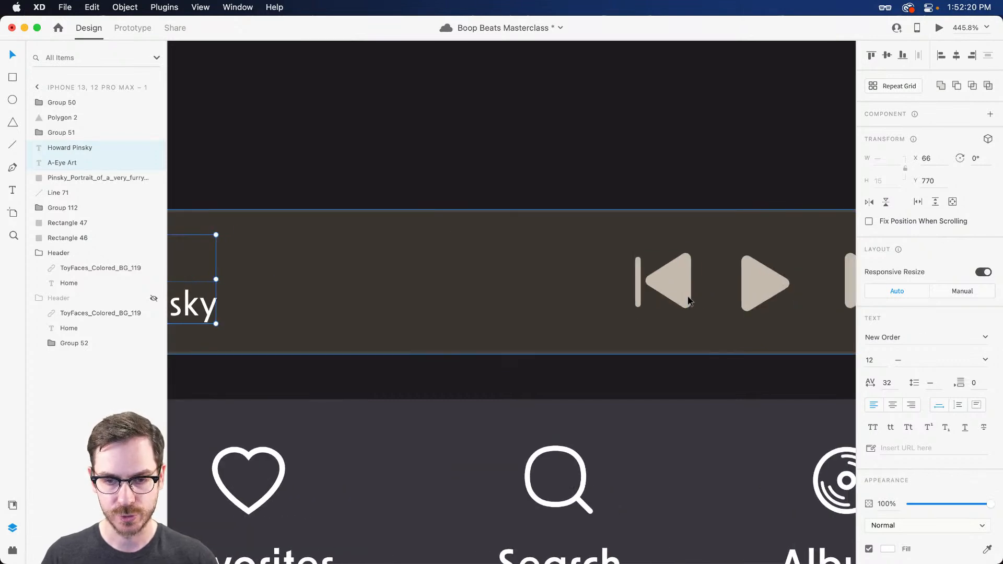
scroll(634, 282, down, 5)
drag(291, 210, 788, 308)
key(super+g)
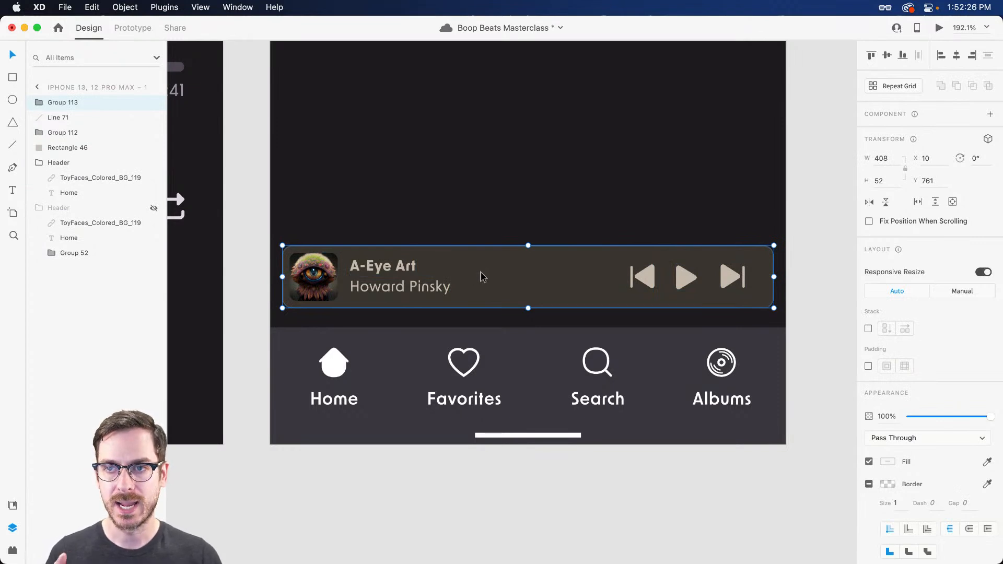
scroll(481, 277, right, 5)
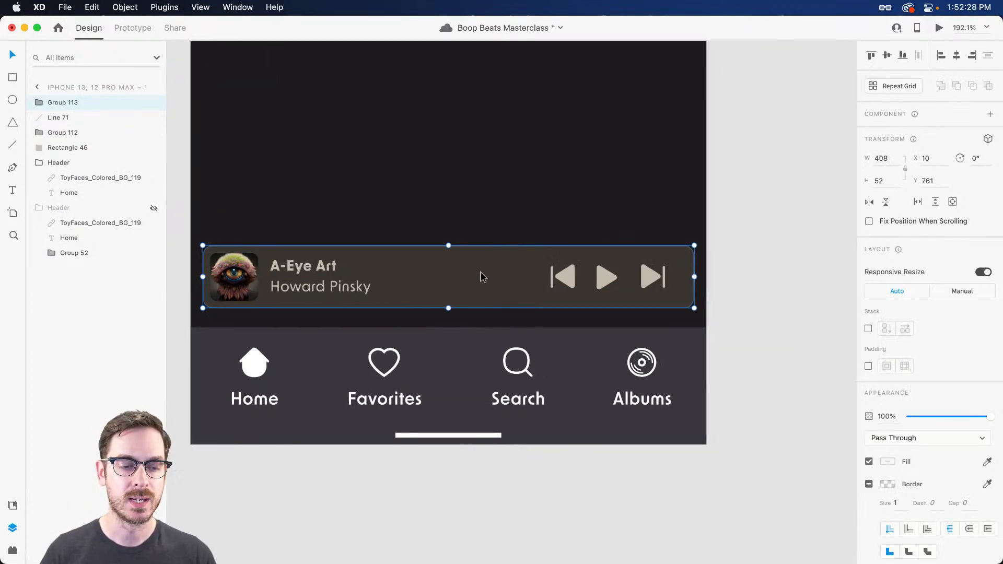
scroll(493, 314, left, 4)
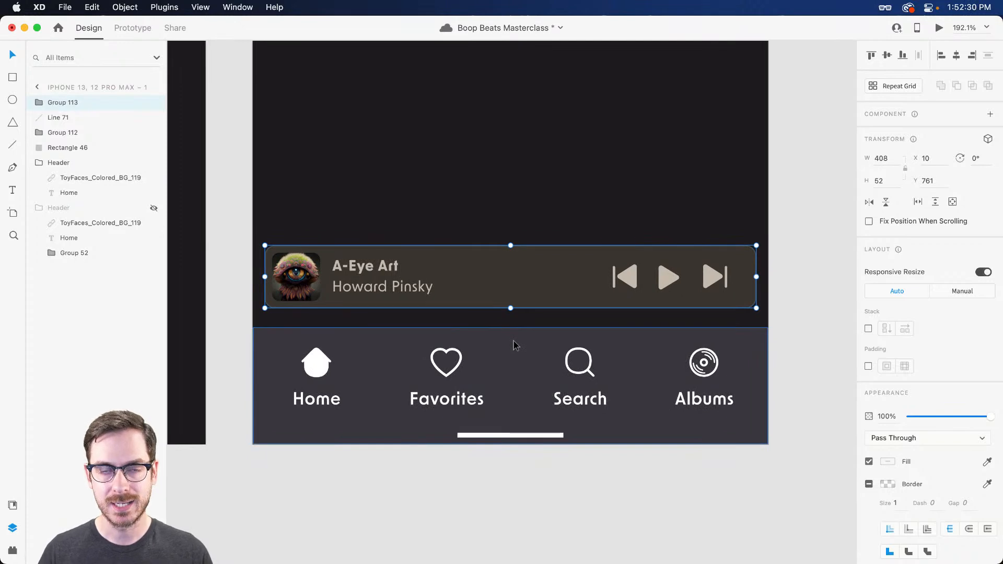
click(552, 353)
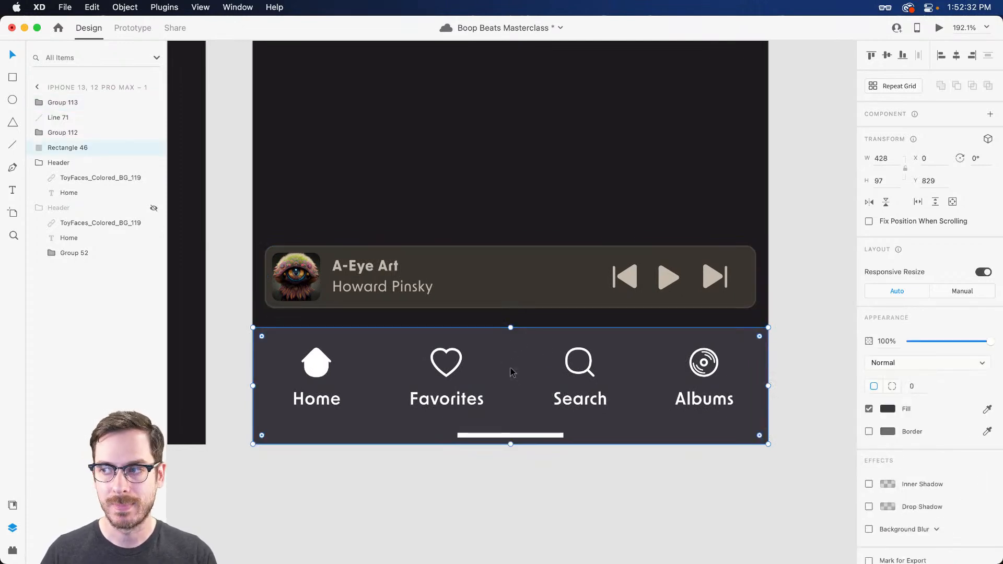
key(r)
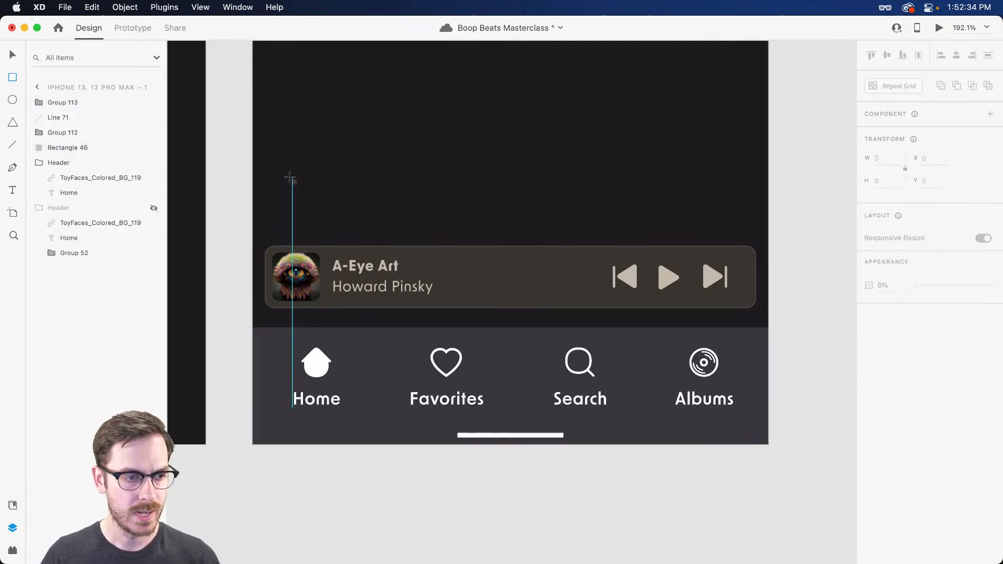
Step: Draw a tall placeholder rectangle over the player, move it to X 20 and remove its border
mouse_move(298, 178)
mouse_down()
mouse_move(363, 385)
mouse_move(438, 455)
mouse_move(483, 464)
mouse_up()
drag(408, 303, 387, 298)
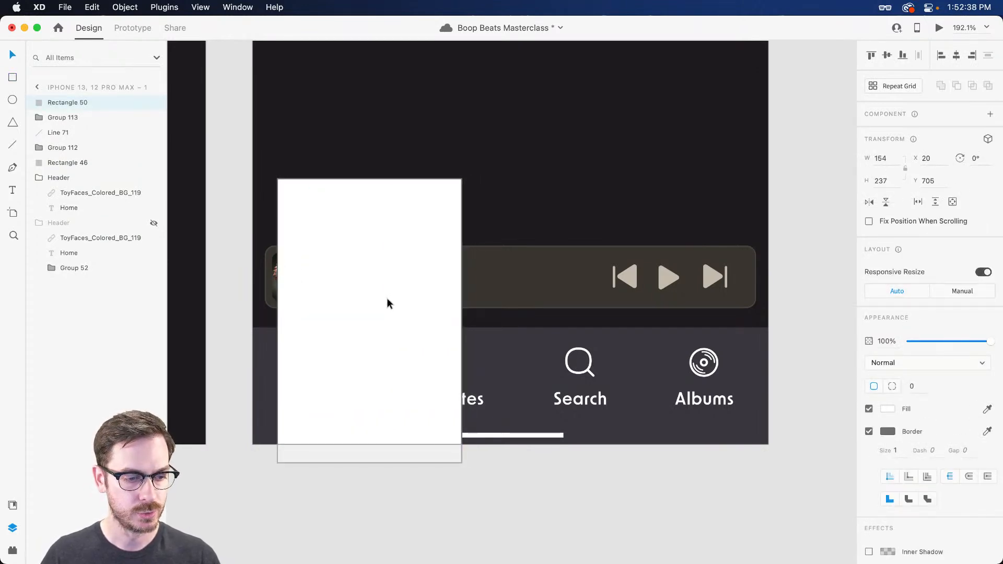
click(869, 432)
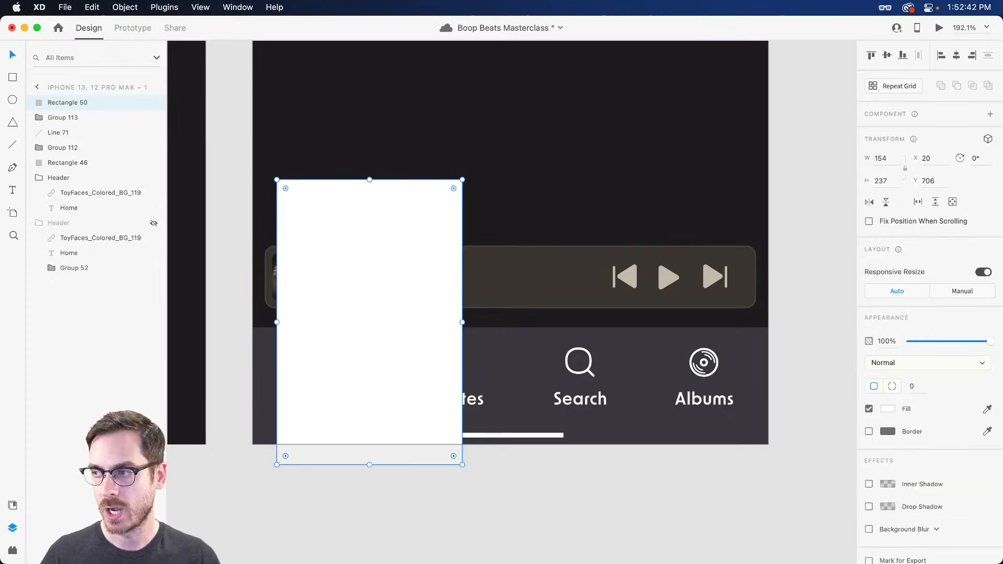
key(super+Tab)
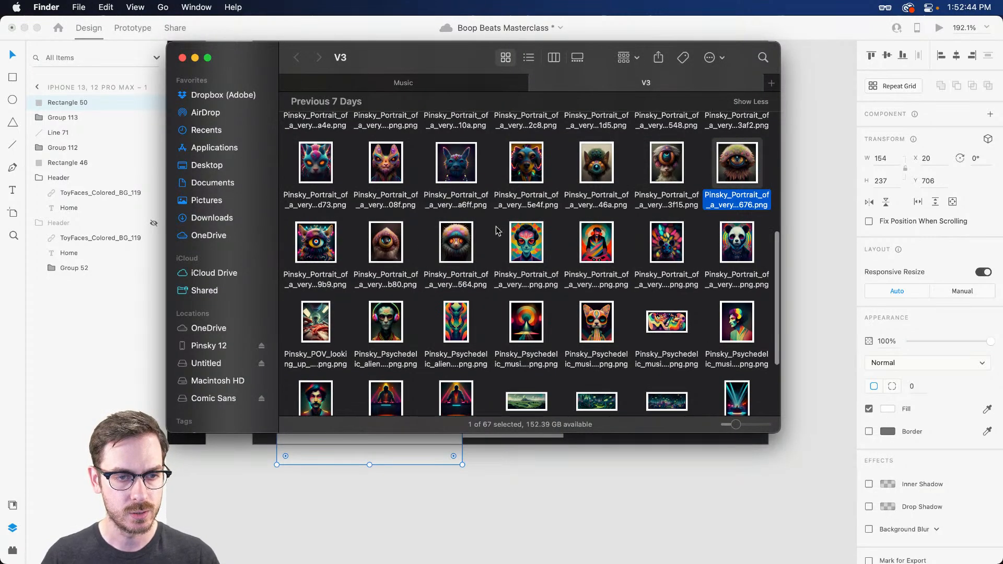
Step: Drop the musician portrait into the placeholder, widen it to 190 and duplicate it to the right
scroll(486, 235, up, 10)
click(496, 264)
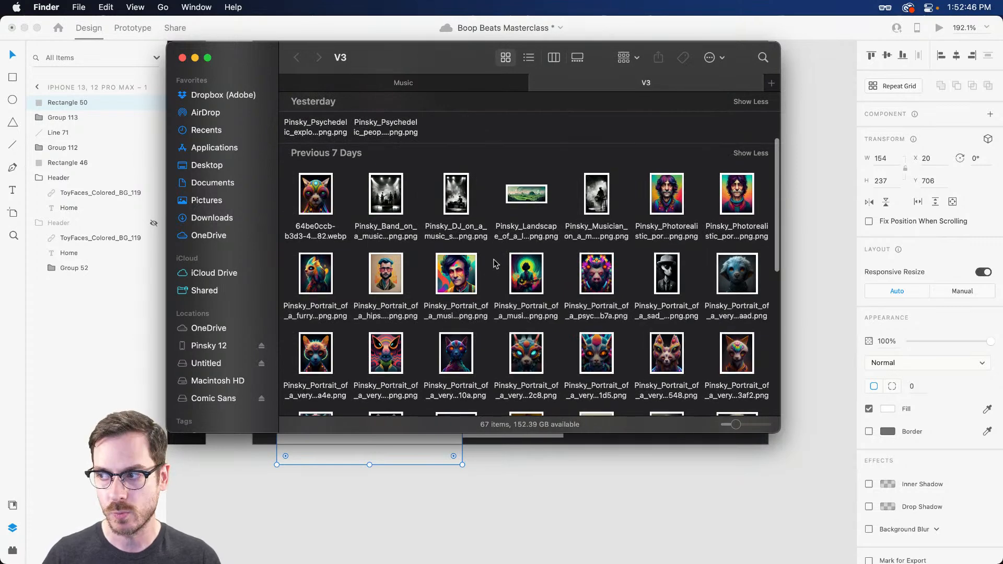
drag(513, 277, 345, 245)
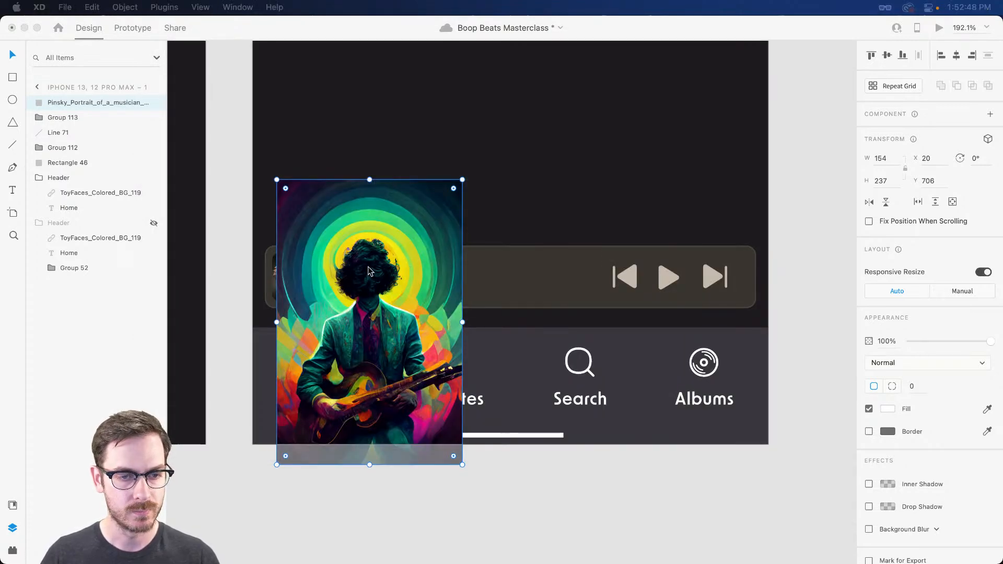
drag(404, 276, 605, 277)
key(super+z)
drag(463, 322, 506, 323)
drag(409, 288, 648, 284)
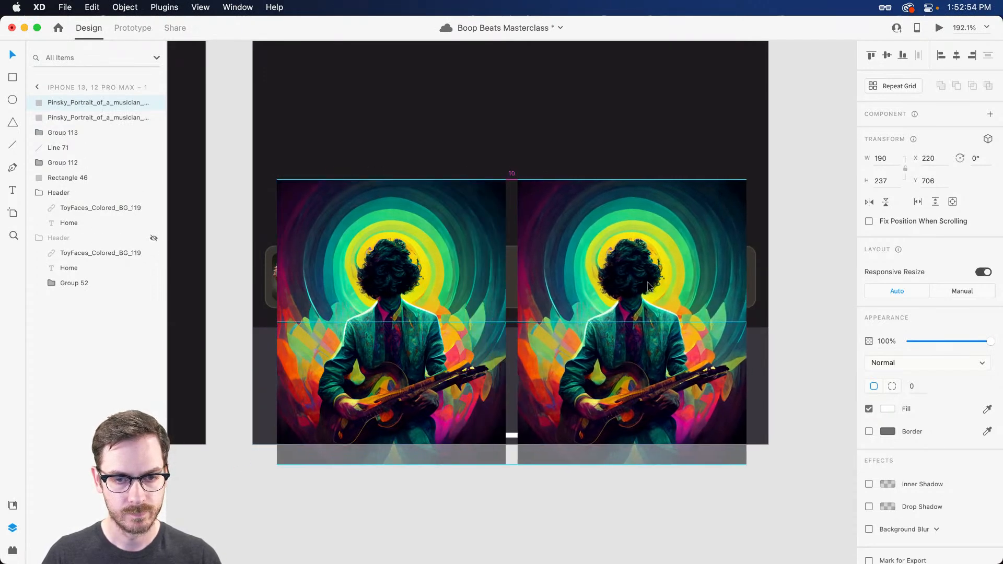
Step: Find the furry creature portrait in the Finder V3 folder and preview it
key(super+Tab)
scroll(540, 276, down, 5)
scroll(541, 275, down, 3)
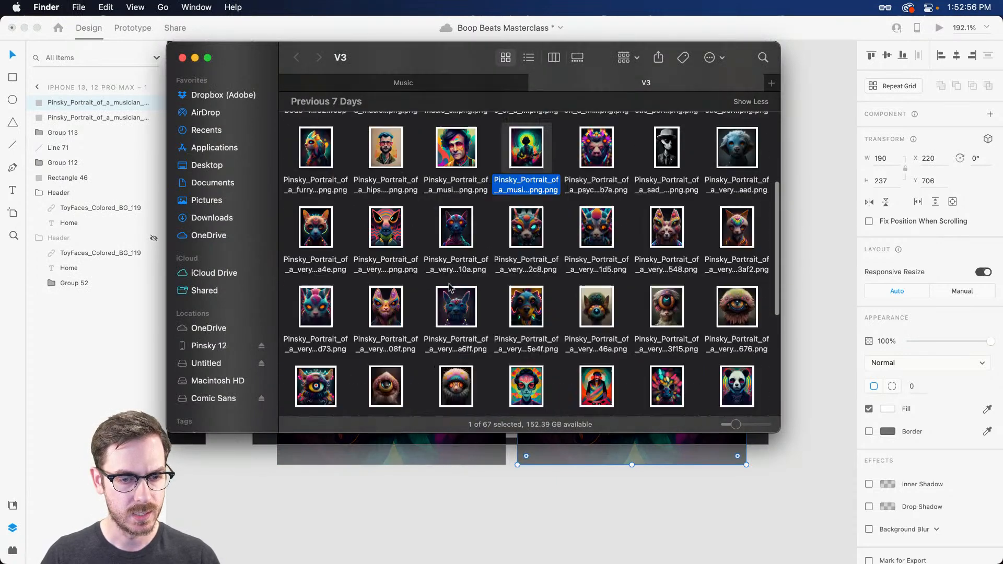
scroll(538, 308, down, 5)
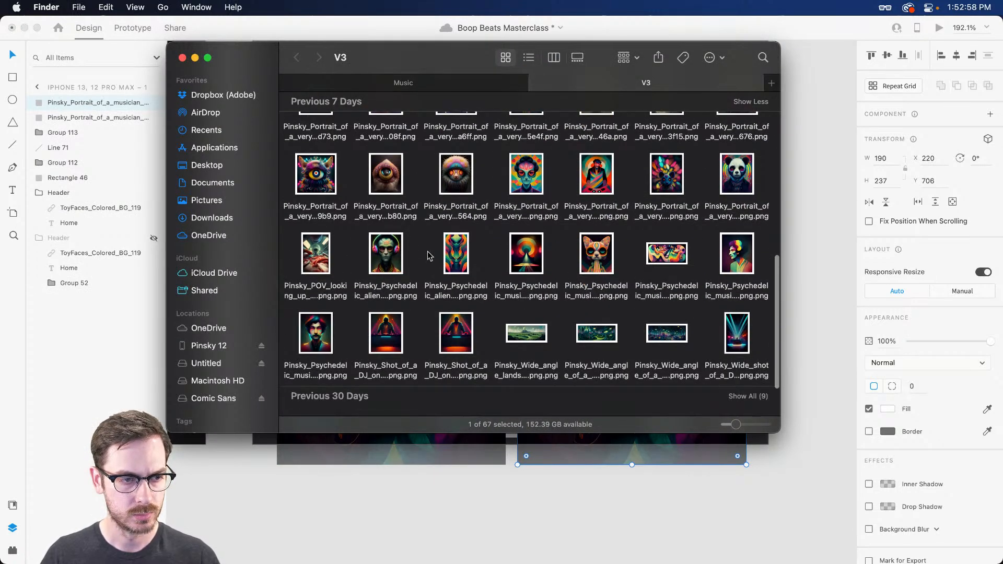
scroll(731, 261, up, 10)
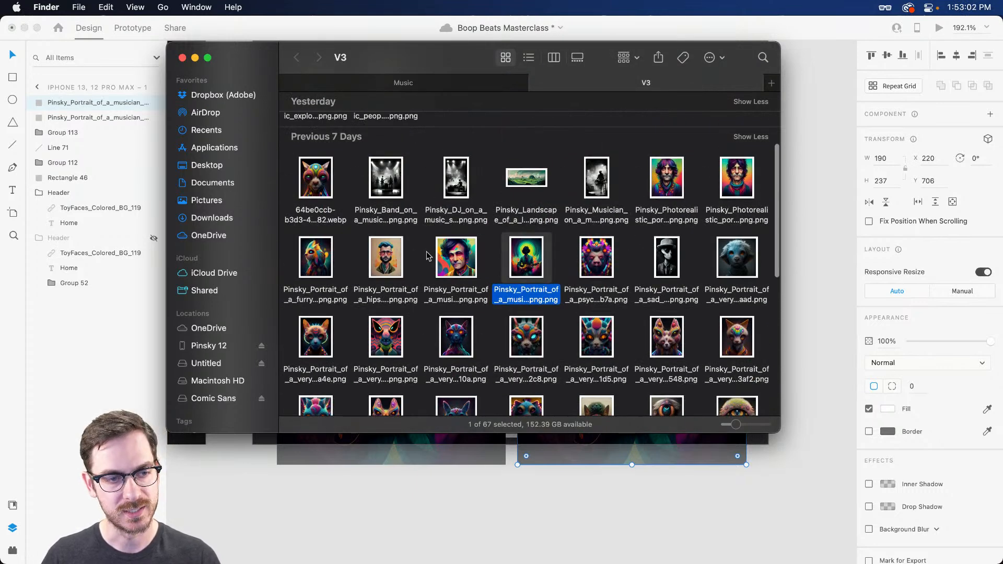
click(316, 254)
key(space)
key(space)
Step: Drop the furry creature portrait onto the right tile and give it corner radius 8
drag(315, 256, 661, 243)
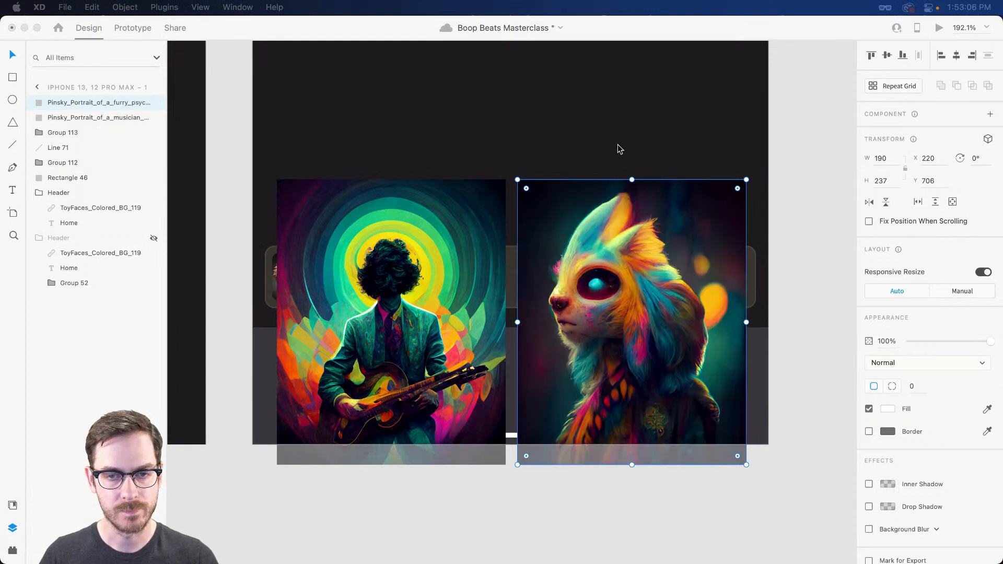
click(914, 386)
text(8)
key(Return)
Step: Set both album tiles to corner radius 4 and send them behind the player and tab bar
click(677, 151)
click(686, 214)
shift+click(463, 242)
click(914, 387)
text(4)
key(Return)
drag(641, 290, 640, 289)
key(shift+super+bracketleft)
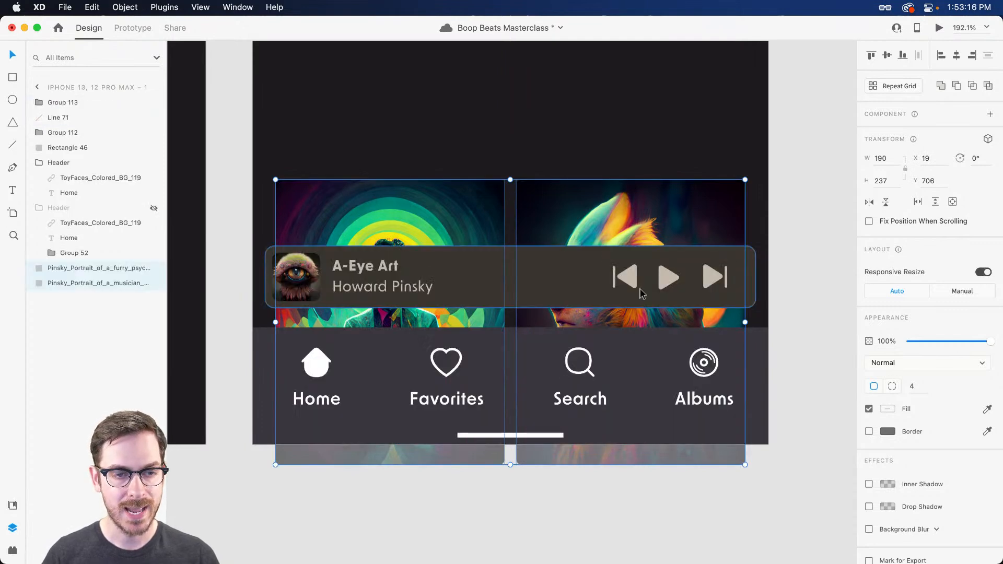
drag(586, 208, 586, 212)
click(766, 357)
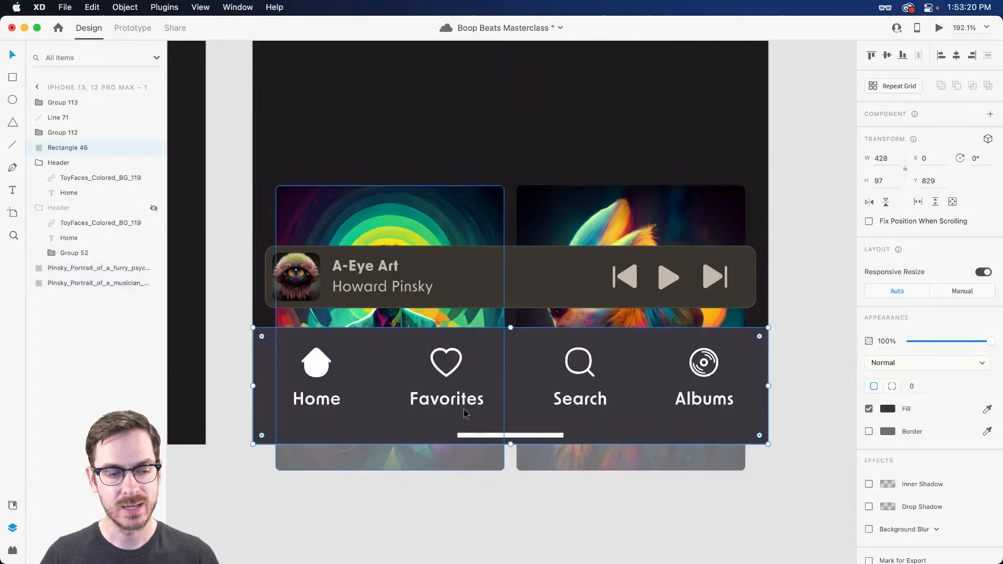
Step: Enable the tab bar's Background Blur at amount 7 and brightness 16, then preview it
scroll(463, 410, up, 3)
drag(500, 377, 490, 314)
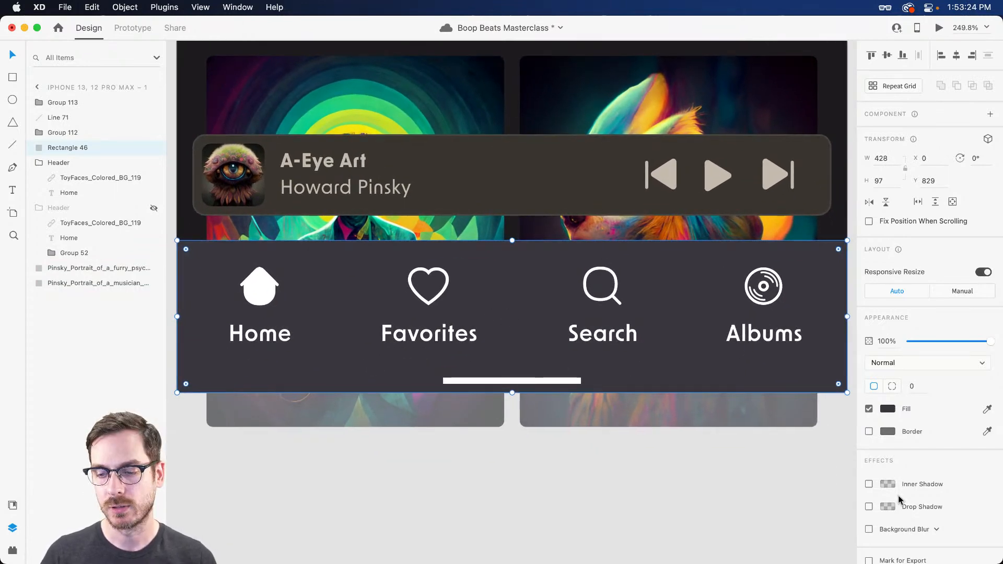
scroll(901, 498, down, 1)
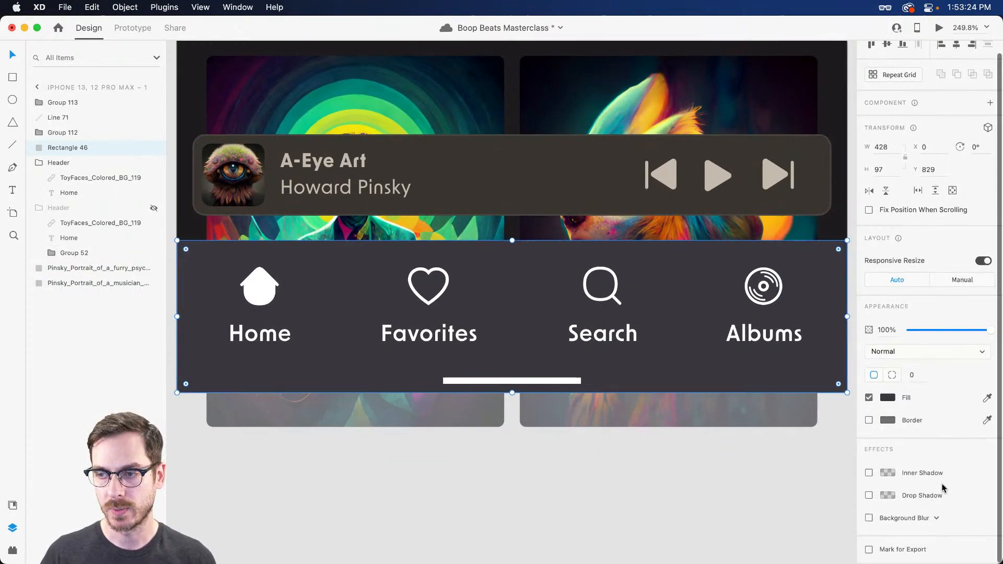
click(868, 517)
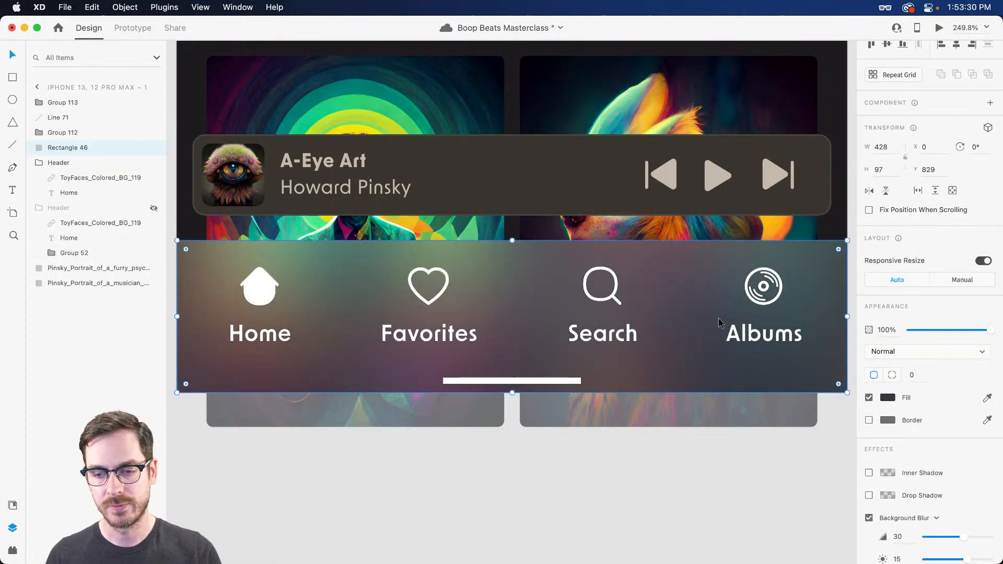
scroll(909, 431, down, 3)
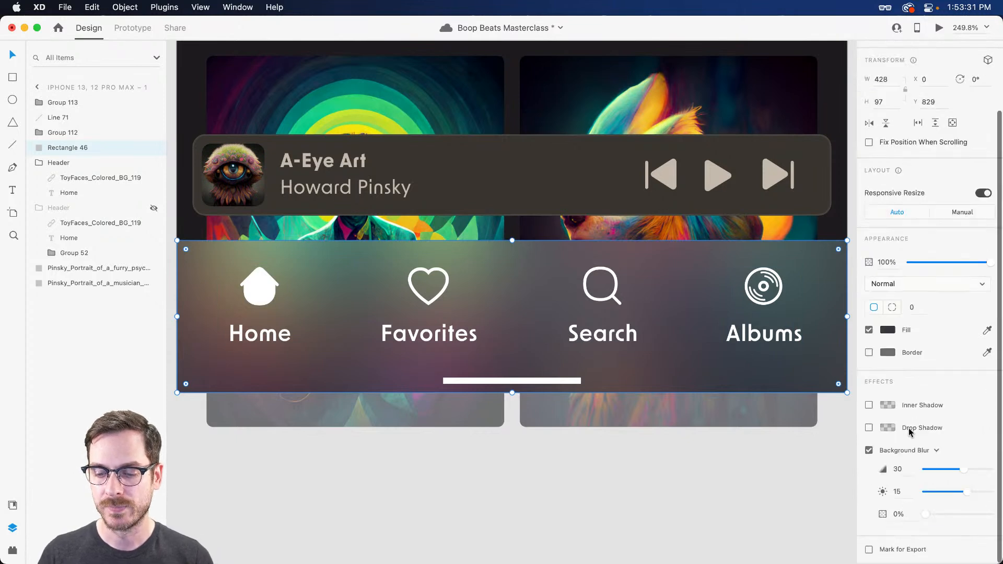
drag(967, 492, 925, 469)
click(934, 469)
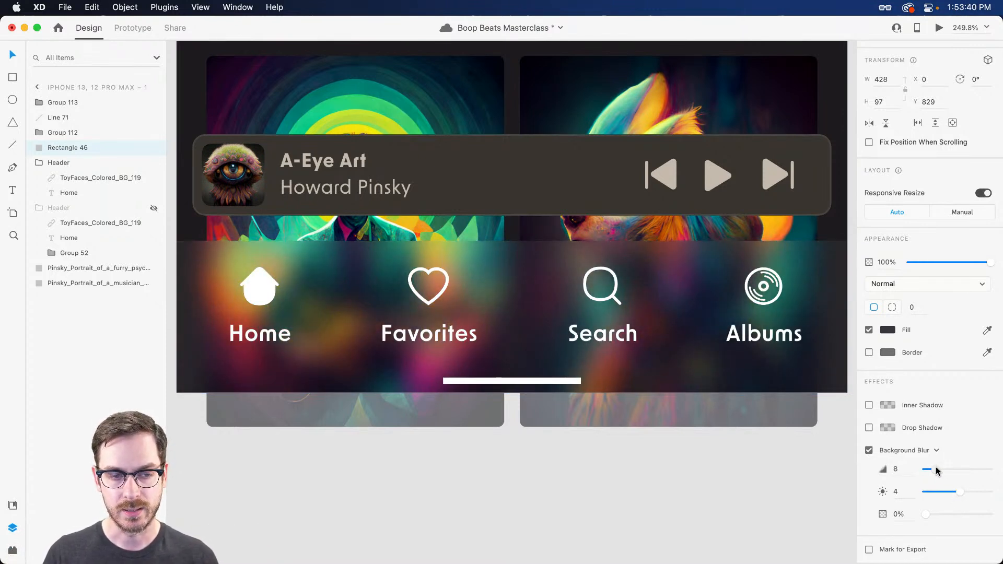
click(966, 492)
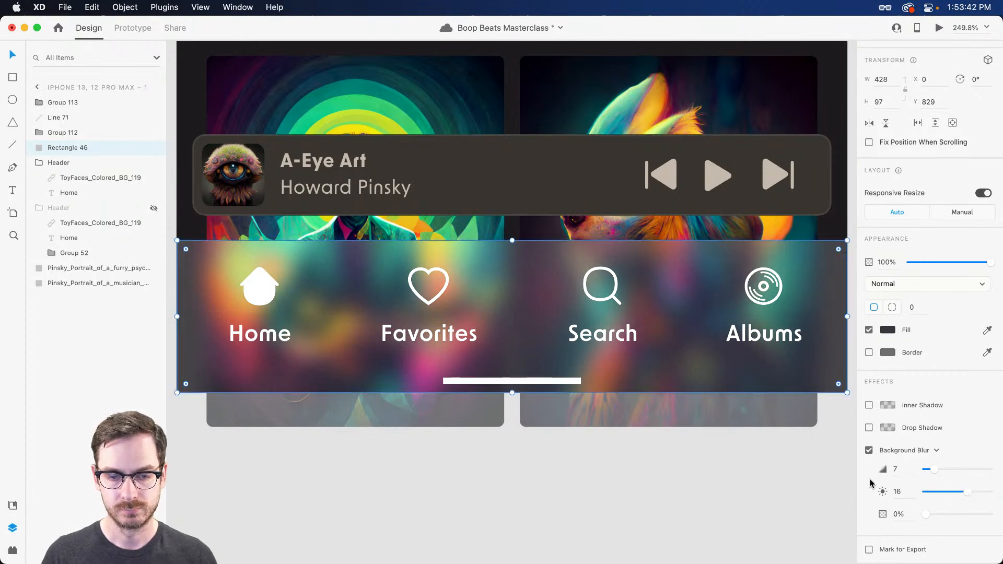
key(super+Return)
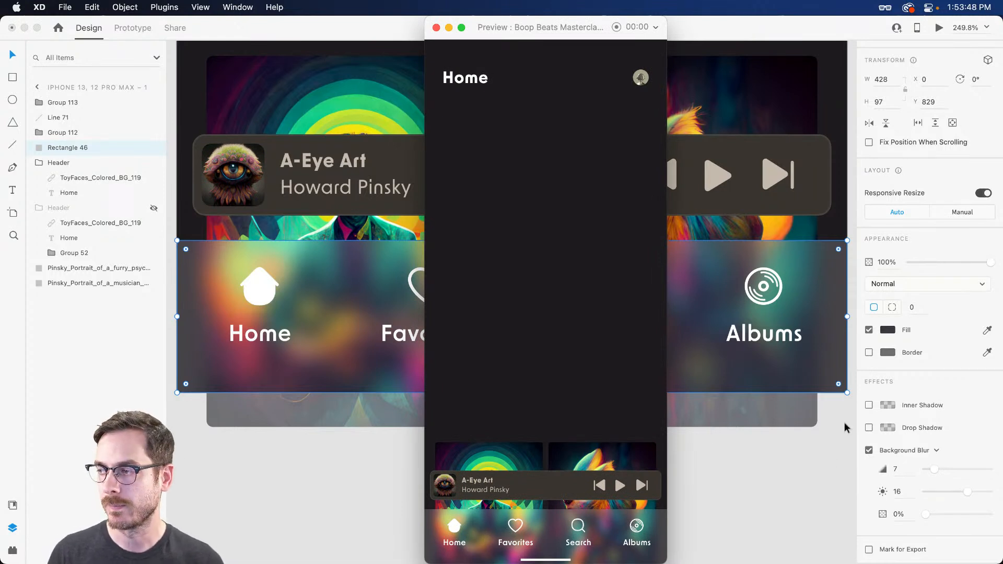
key(super+w)
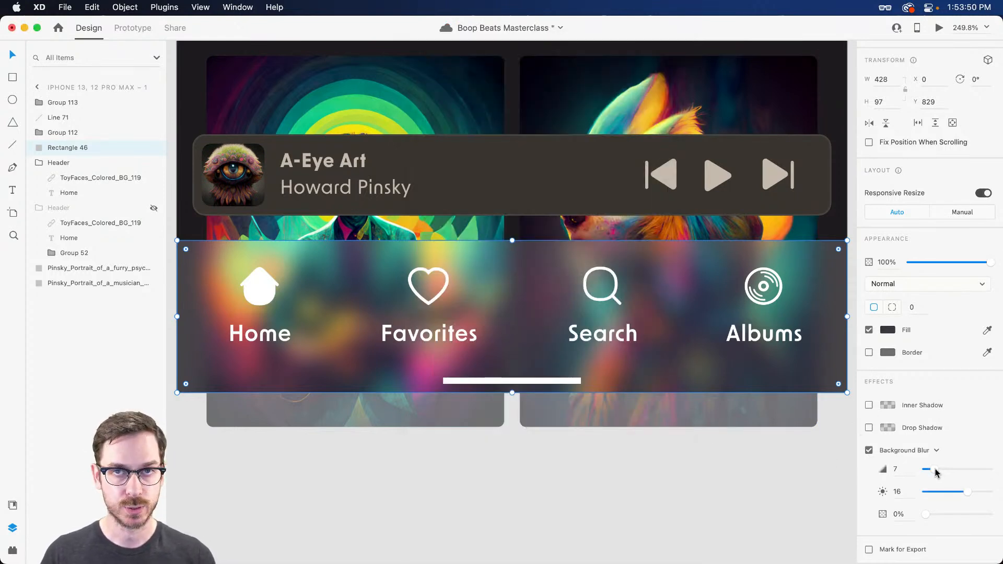
Step: Raise the tab bar's background blur to 50 and drop its brightness to -24
drag(935, 472, 995, 471)
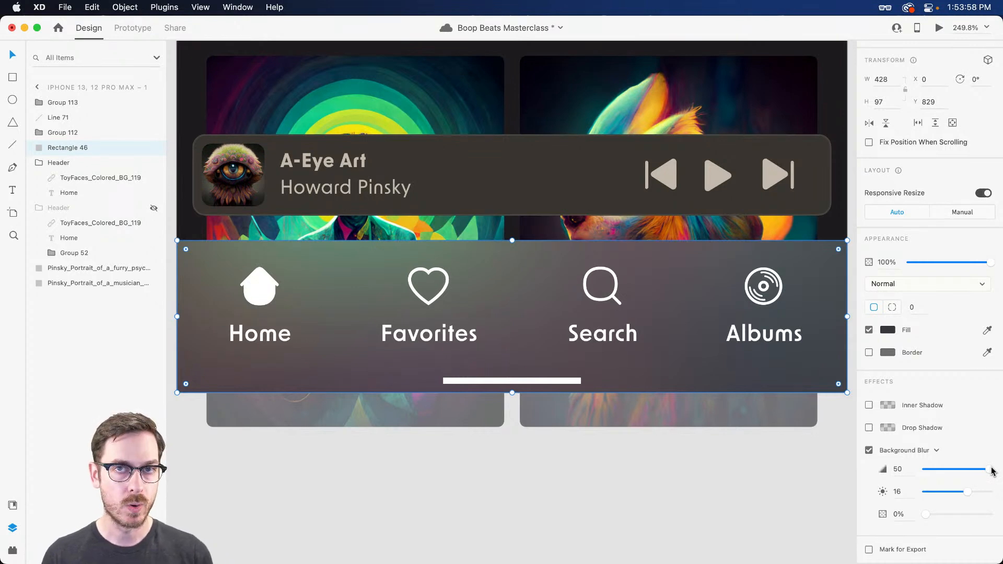
drag(968, 492, 946, 493)
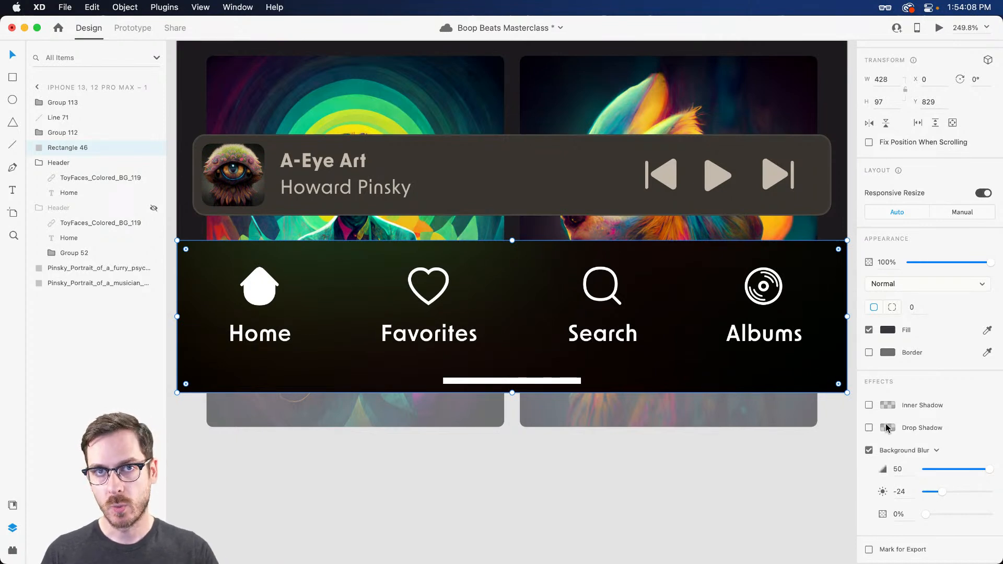
click(887, 331)
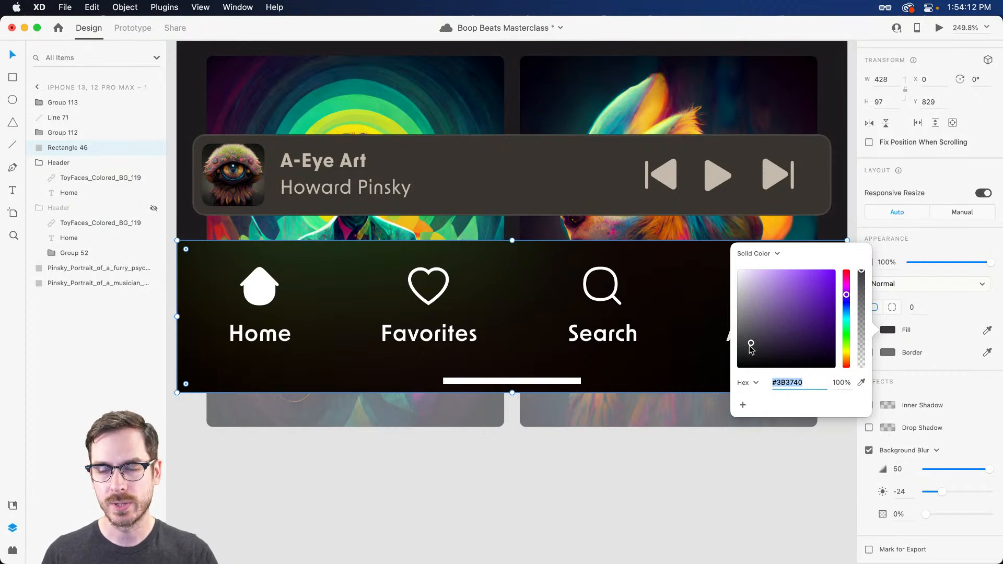
click(922, 252)
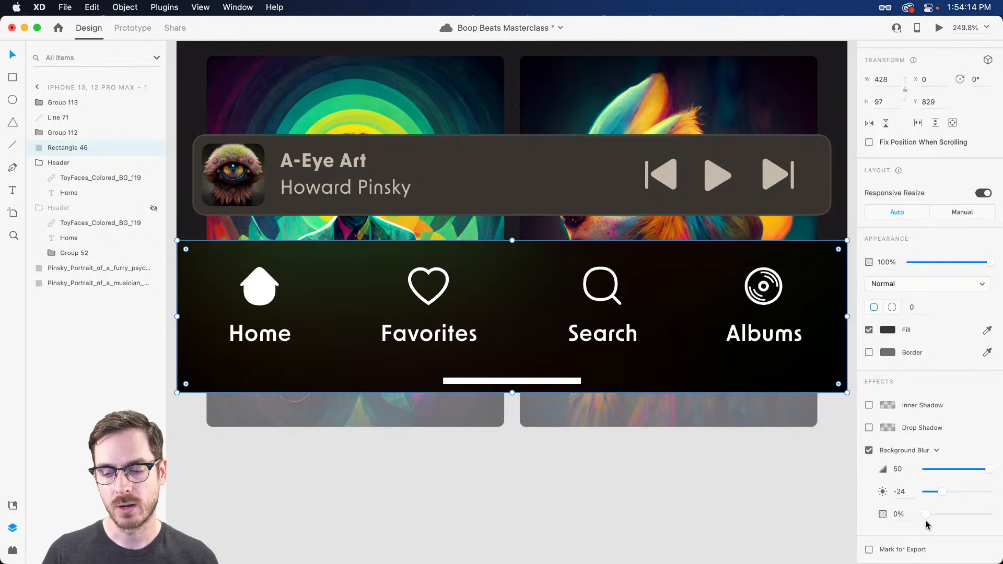
Step: Set the blur opacity to about 40% and, after trying purple, keep a dark grey fill
drag(926, 520, 957, 515)
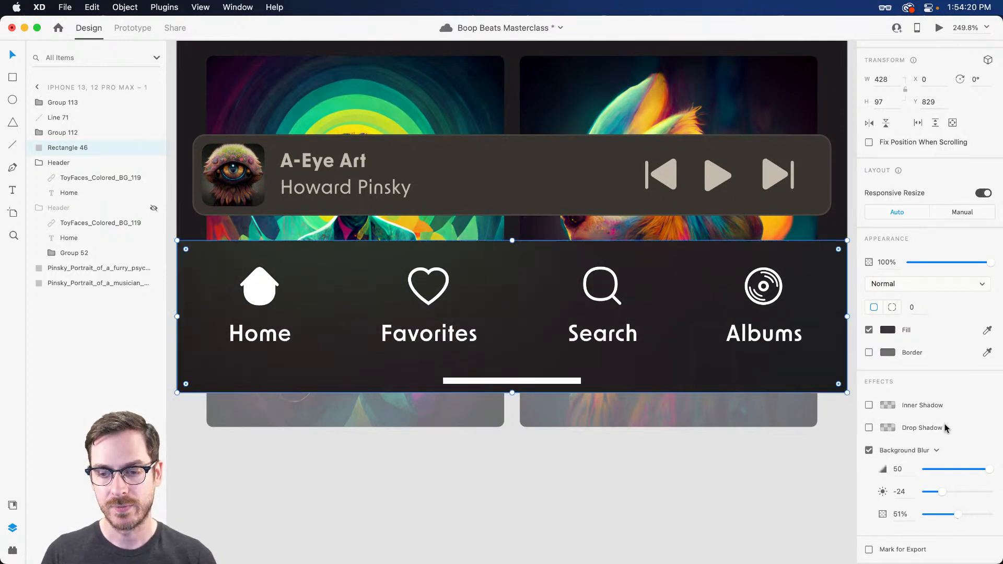
click(887, 330)
drag(768, 296, 834, 269)
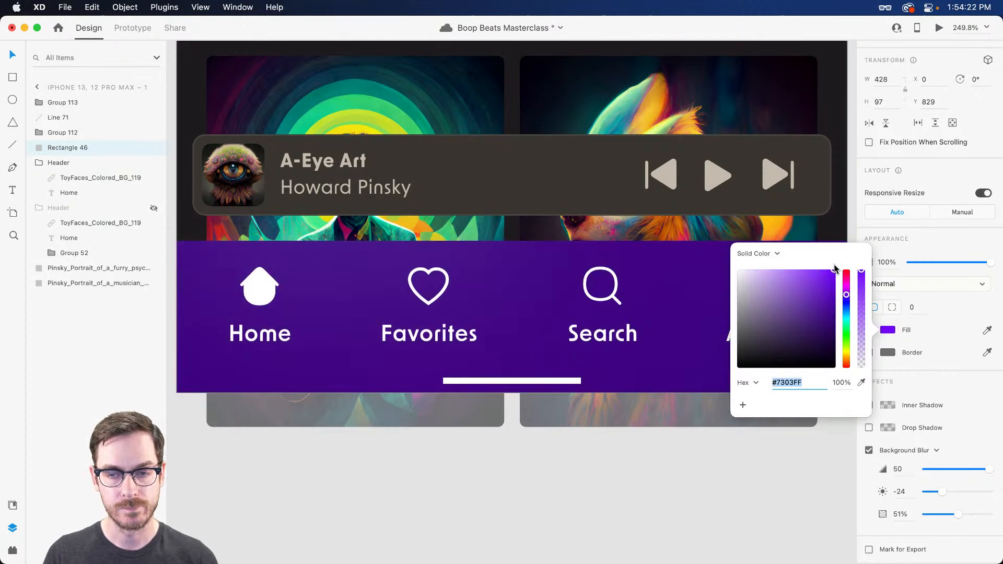
click(957, 250)
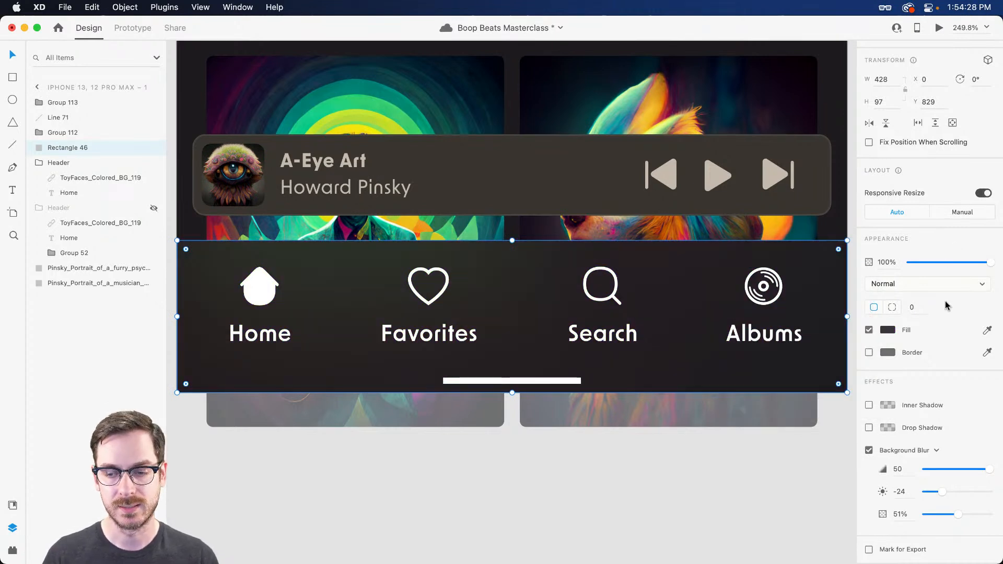
click(884, 331)
drag(959, 515, 952, 514)
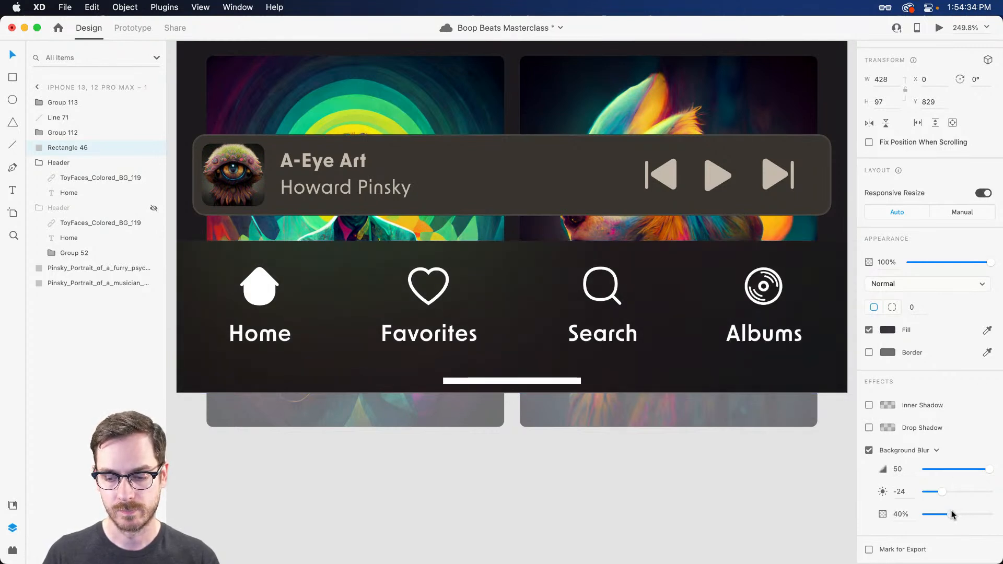
click(888, 331)
drag(750, 343, 753, 338)
click(646, 155)
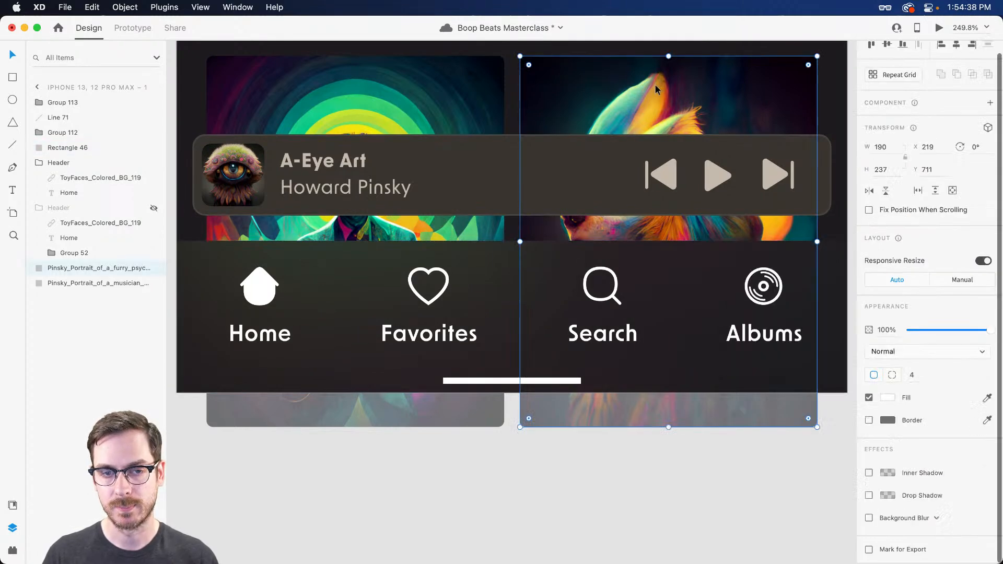
Step: Select both album-art images and move them slightly lower
scroll(646, 155, down, 5)
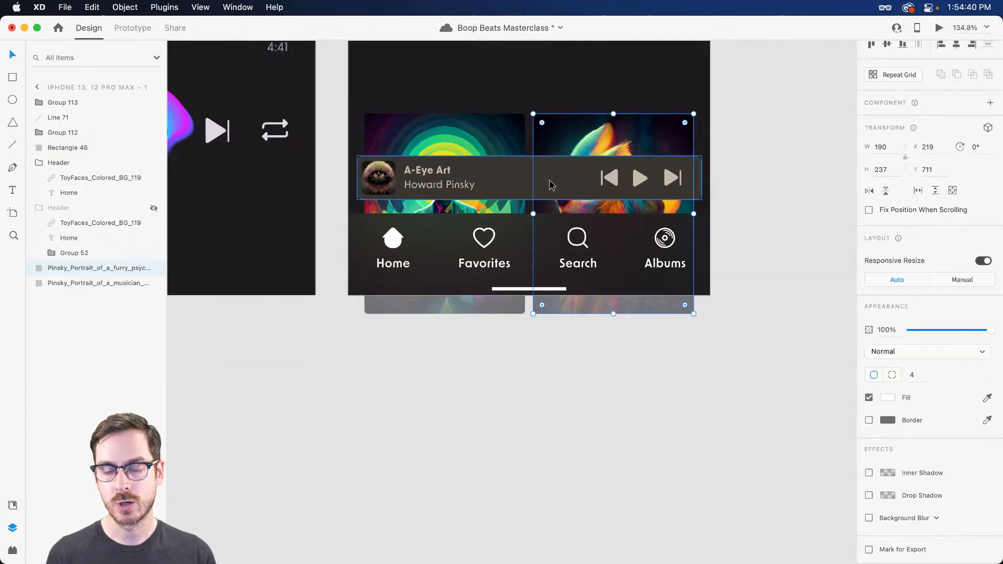
shift+click(481, 132)
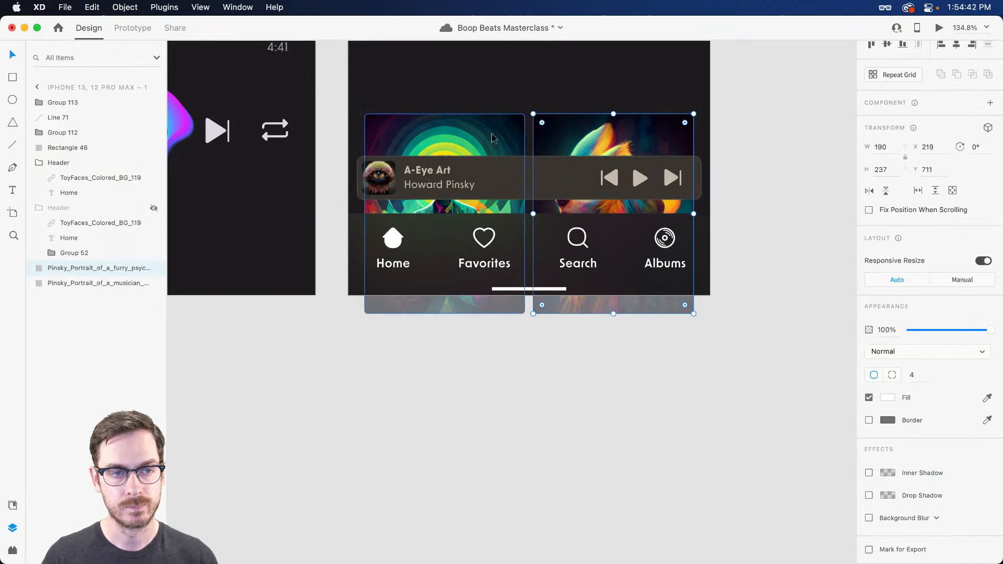
mouse_move(481, 133)
mouse_down()
mouse_move(480, 67)
mouse_move(477, 185)
mouse_move(484, 78)
mouse_move(485, 113)
mouse_up()
scroll(564, 156, up, 5)
Step: Add a 'For You' text heading aligned above the album row
key(t)
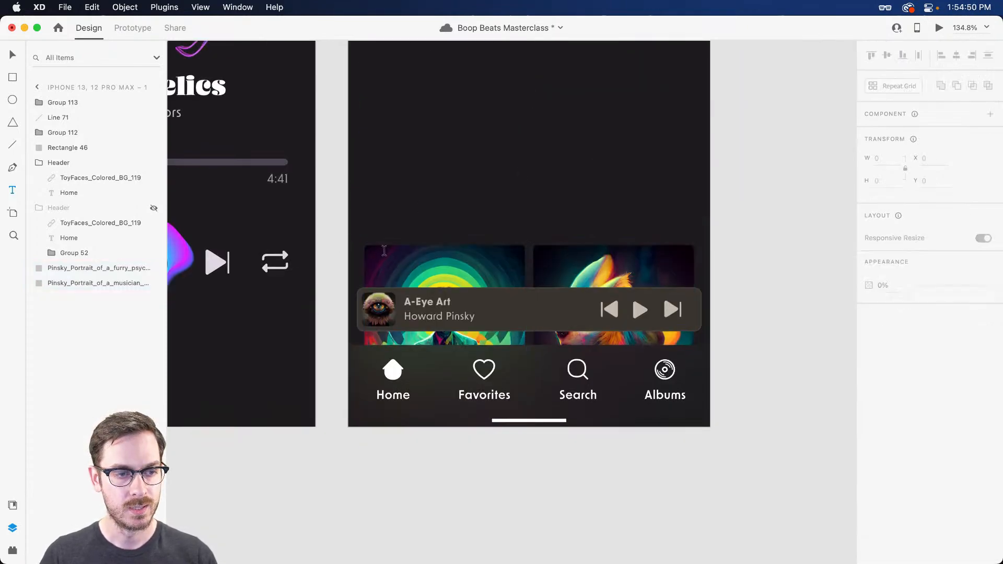
click(373, 236)
text(FG)
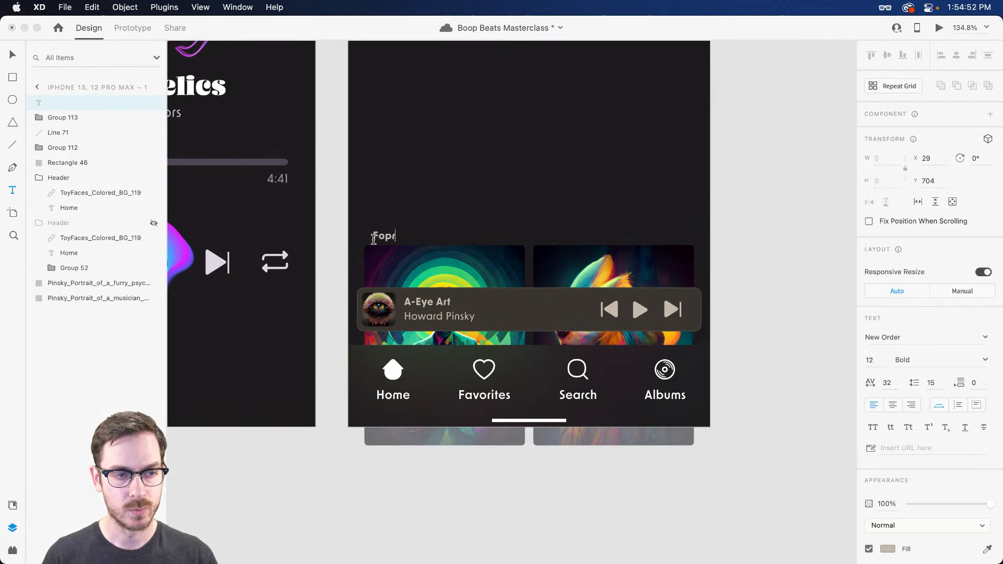
text(r You)
key(Escape)
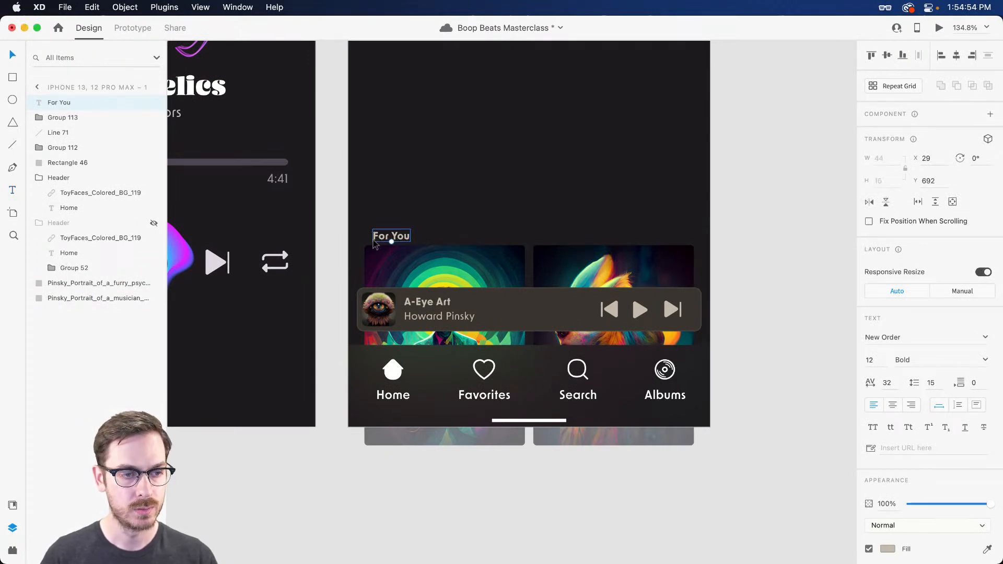
drag(385, 238, 376, 232)
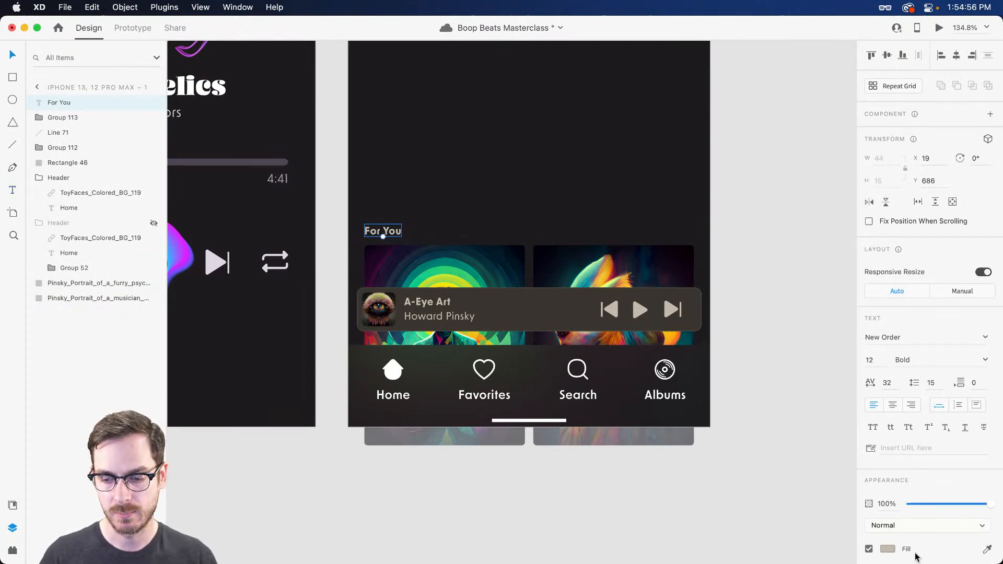
Step: Make the heading off-white #EDE5DC at 16 pt font size
click(888, 549)
drag(752, 445, 745, 417)
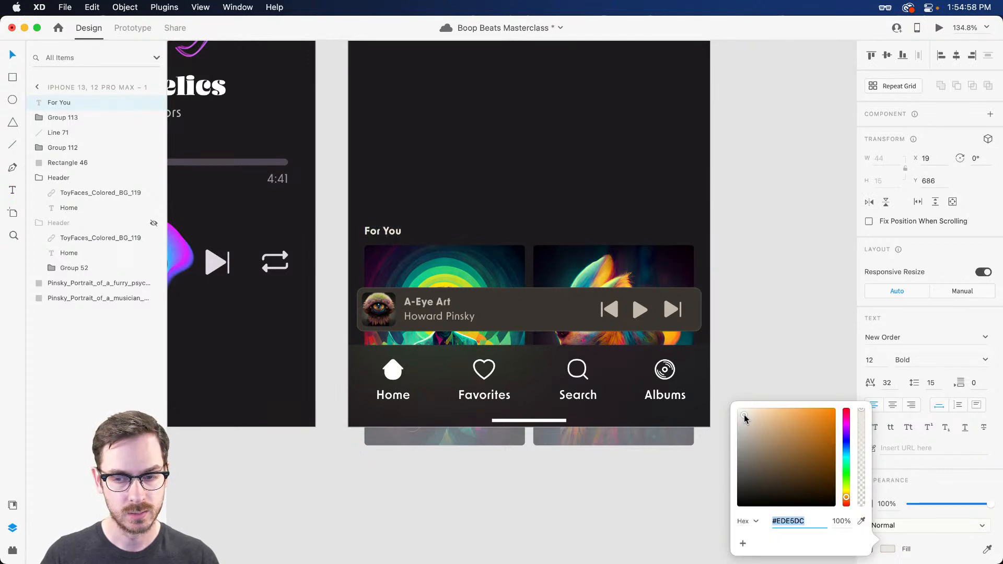
click(913, 331)
click(884, 360)
key(Up)
key(Up)
key(super+Return)
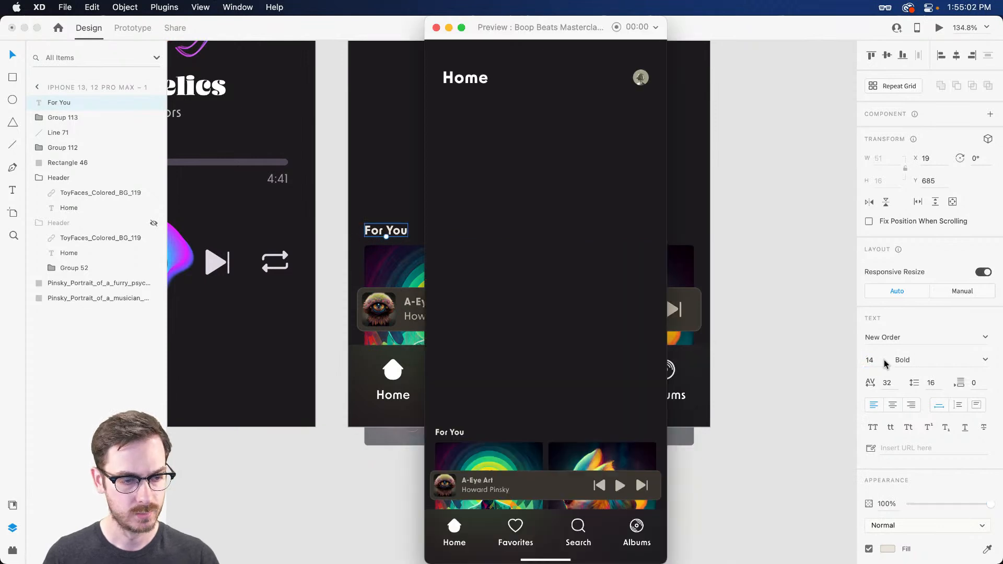
key(super+w)
key(Up)
key(Up)
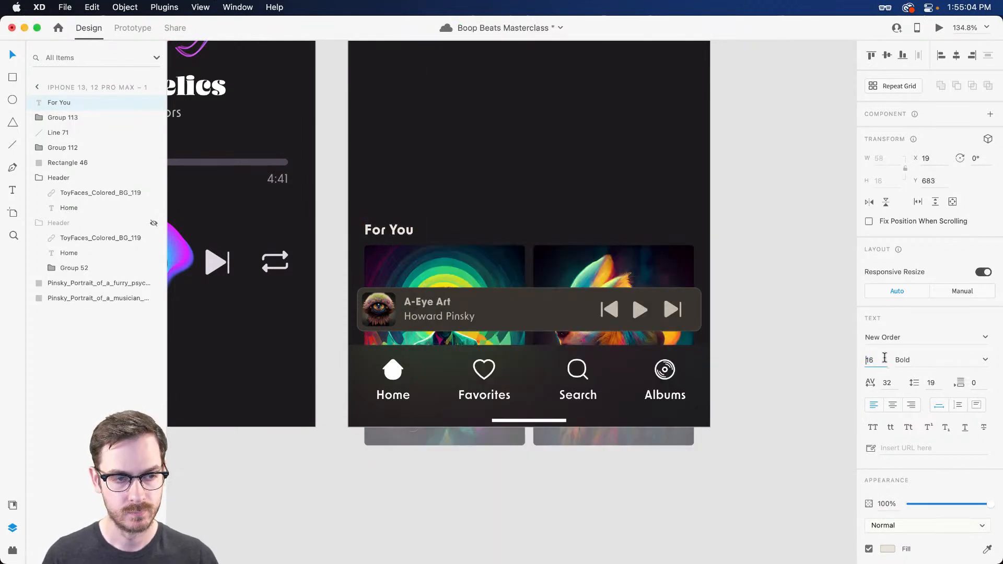
key(Down)
key(Down)
key(Up)
key(Up)
scroll(488, 215, up, 4)
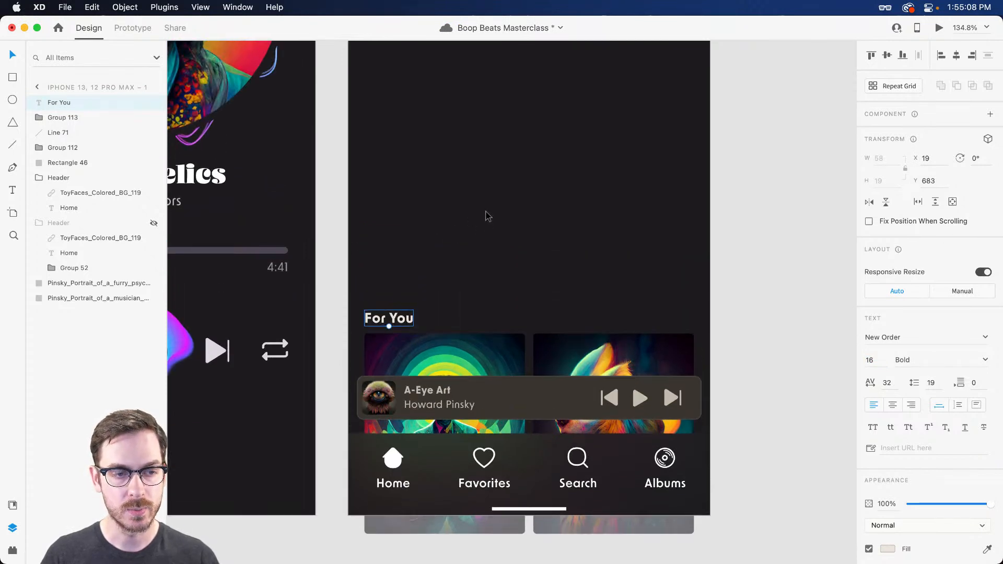
scroll(488, 216, up, 2)
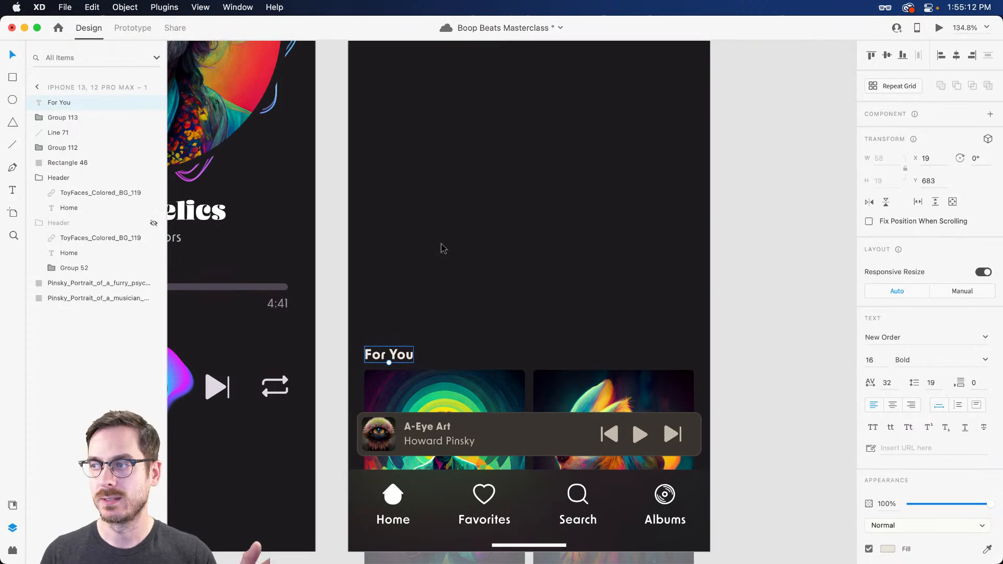
scroll(440, 246, up, 12)
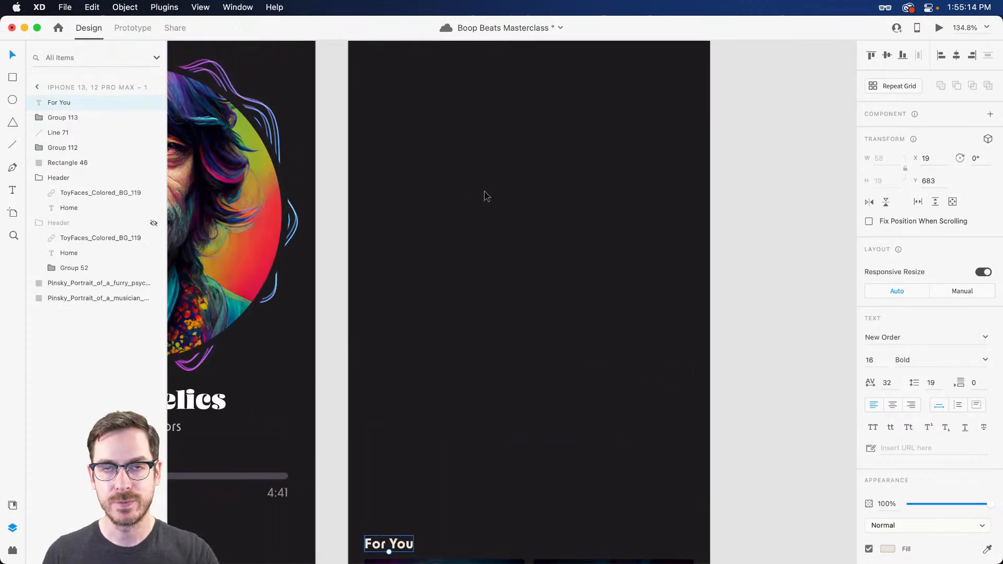
scroll(485, 193, down, 1)
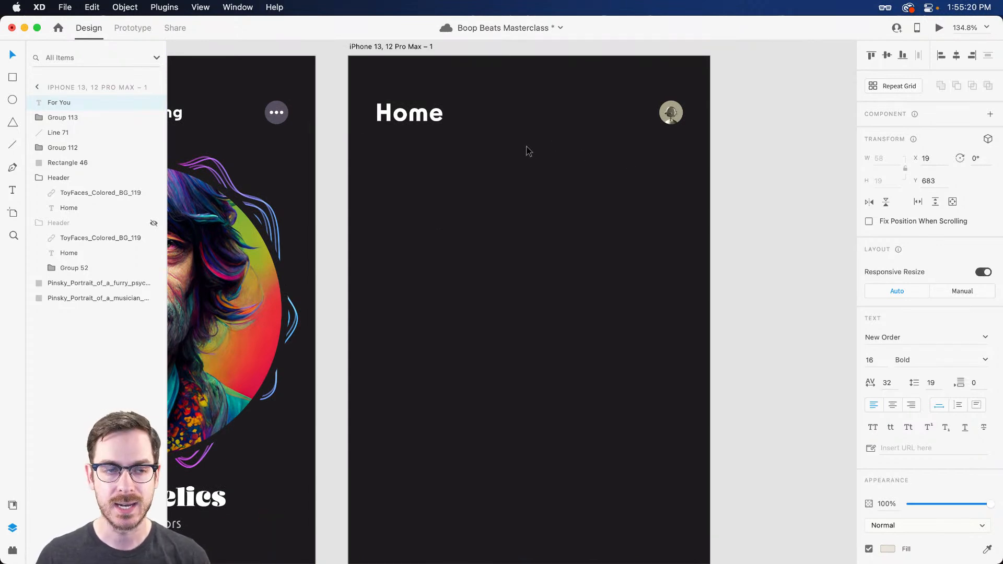
scroll(528, 151, down, 10)
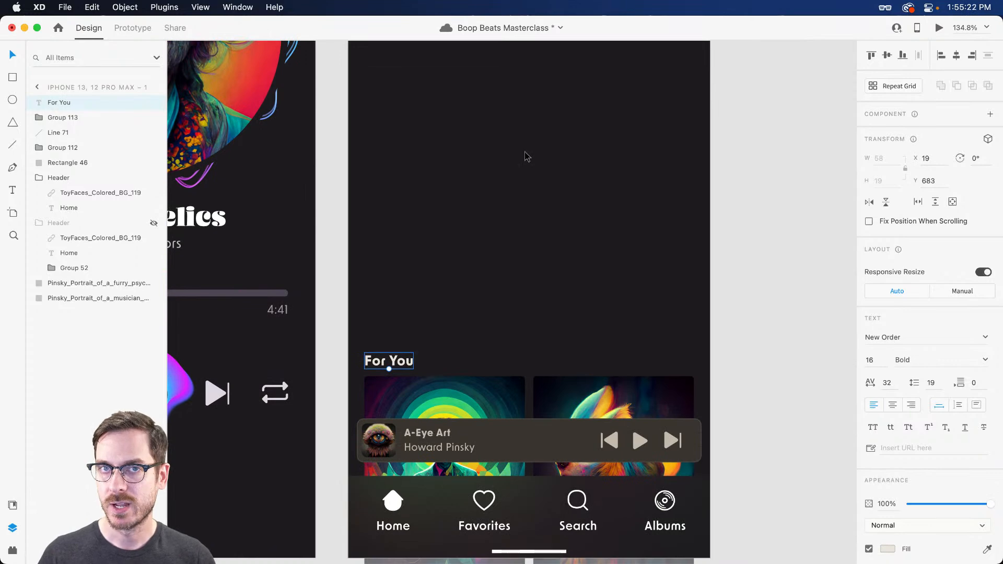